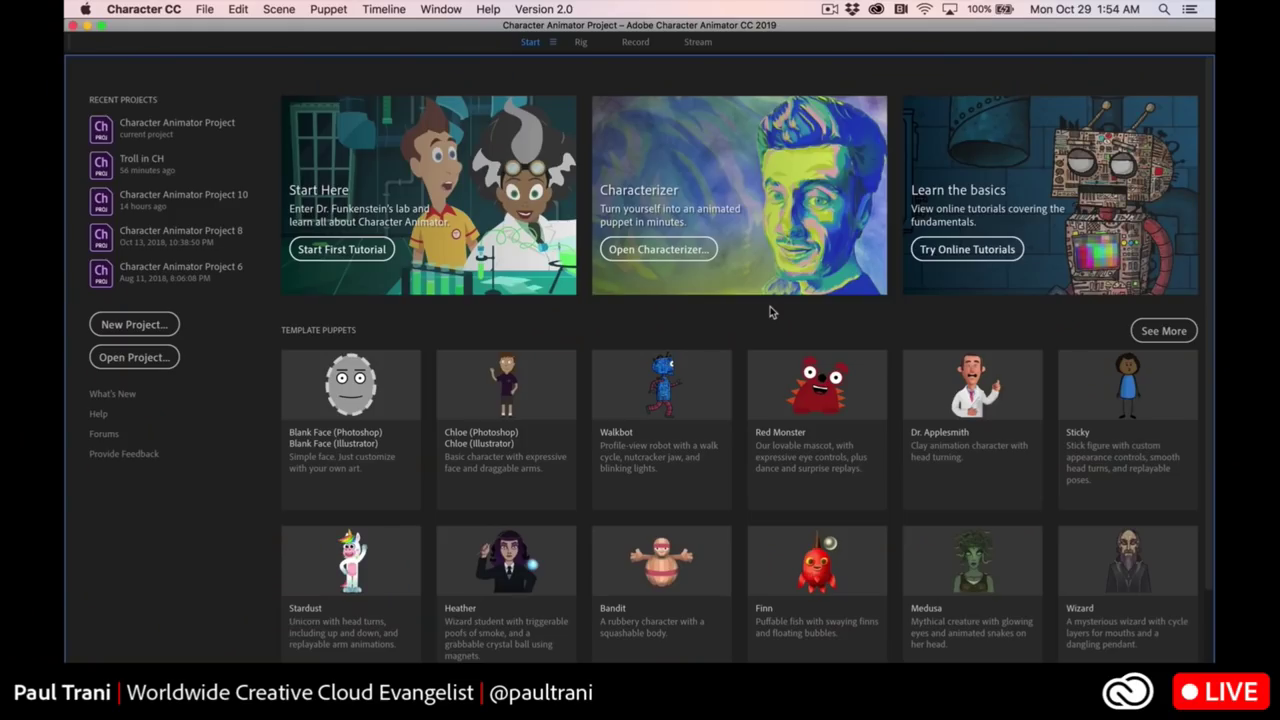
# Import Thorne.puppet into the project and place it in a new Thorne scene
pyautogui.click(205, 10)
pyautogui.click(251, 203)
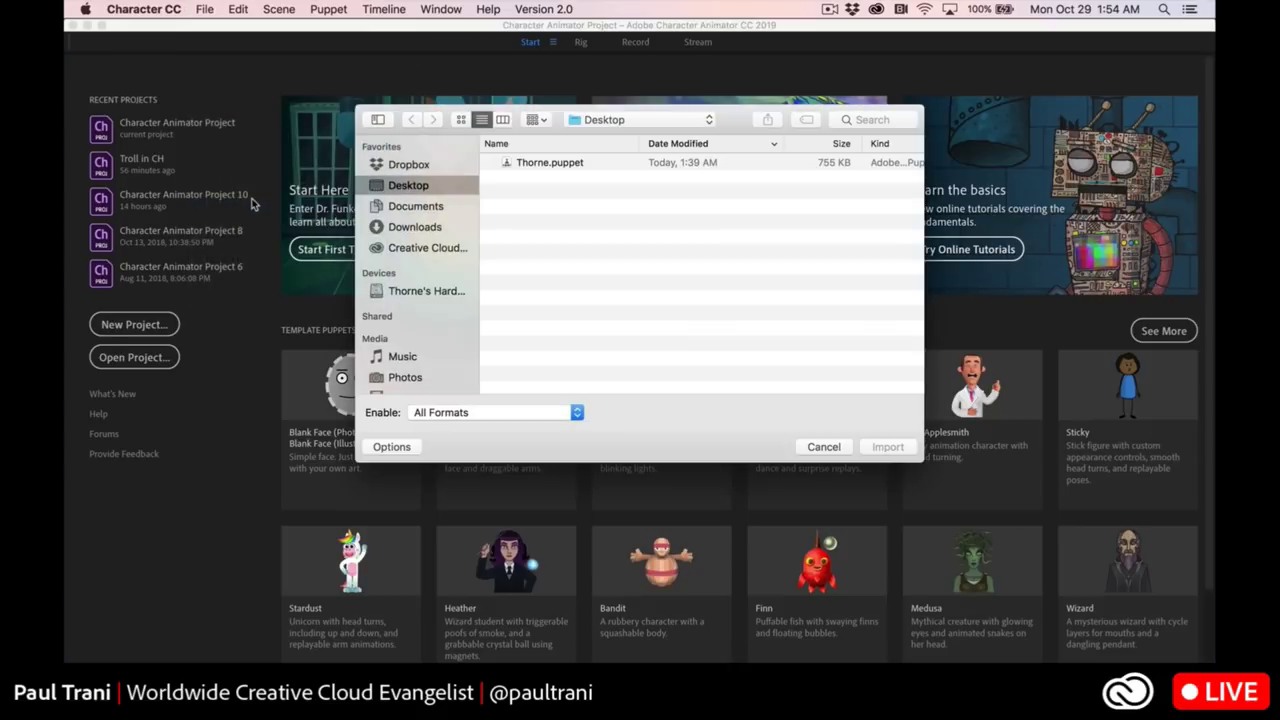
pyautogui.click(562, 166)
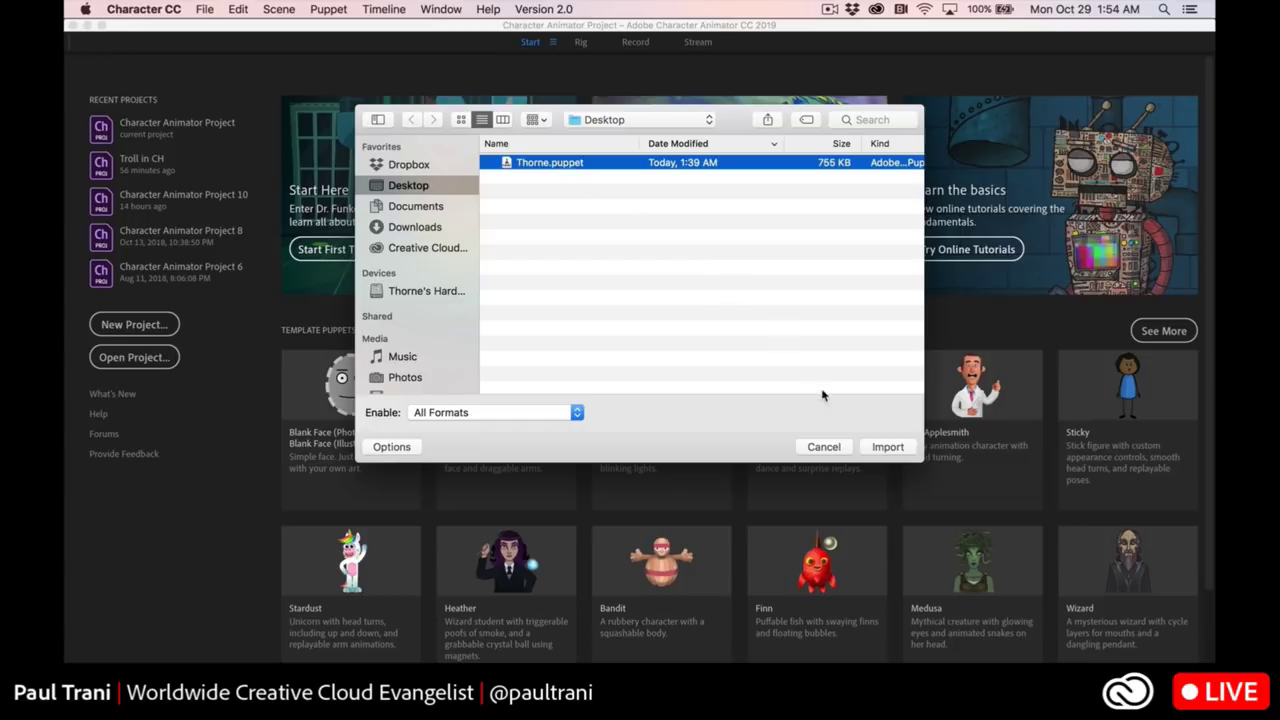
pyautogui.click(887, 447)
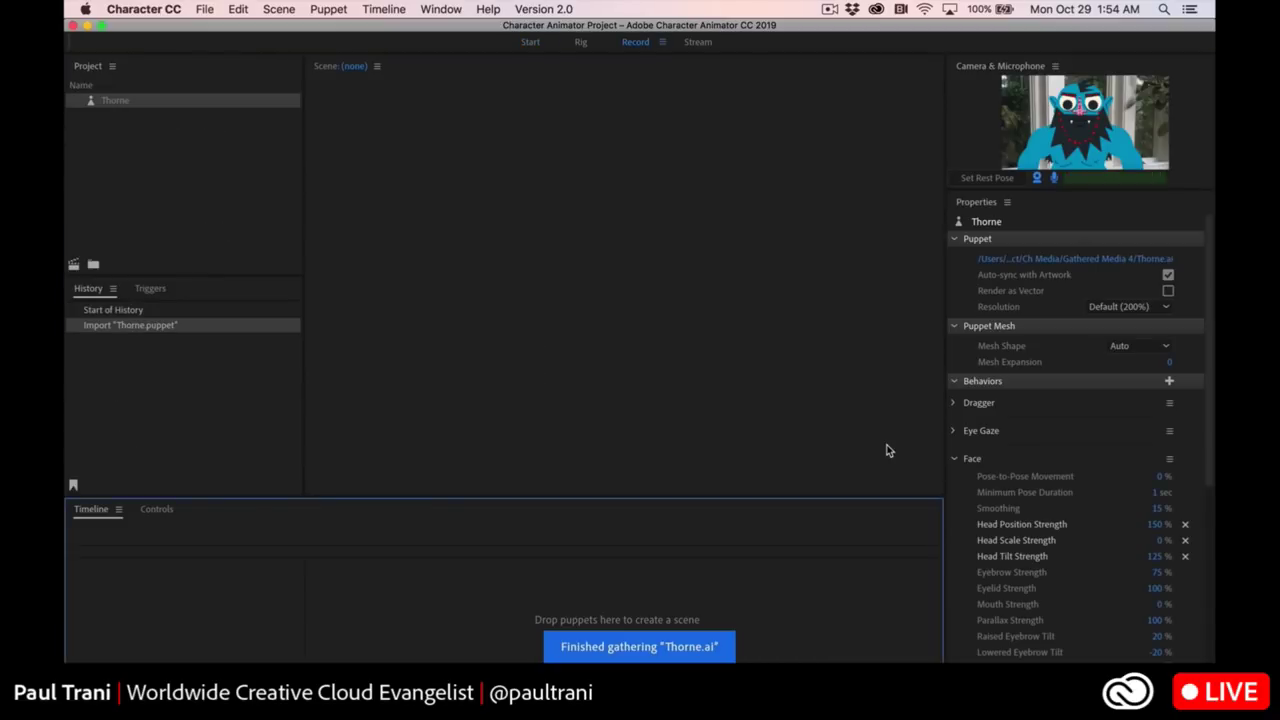
pyautogui.click(279, 9)
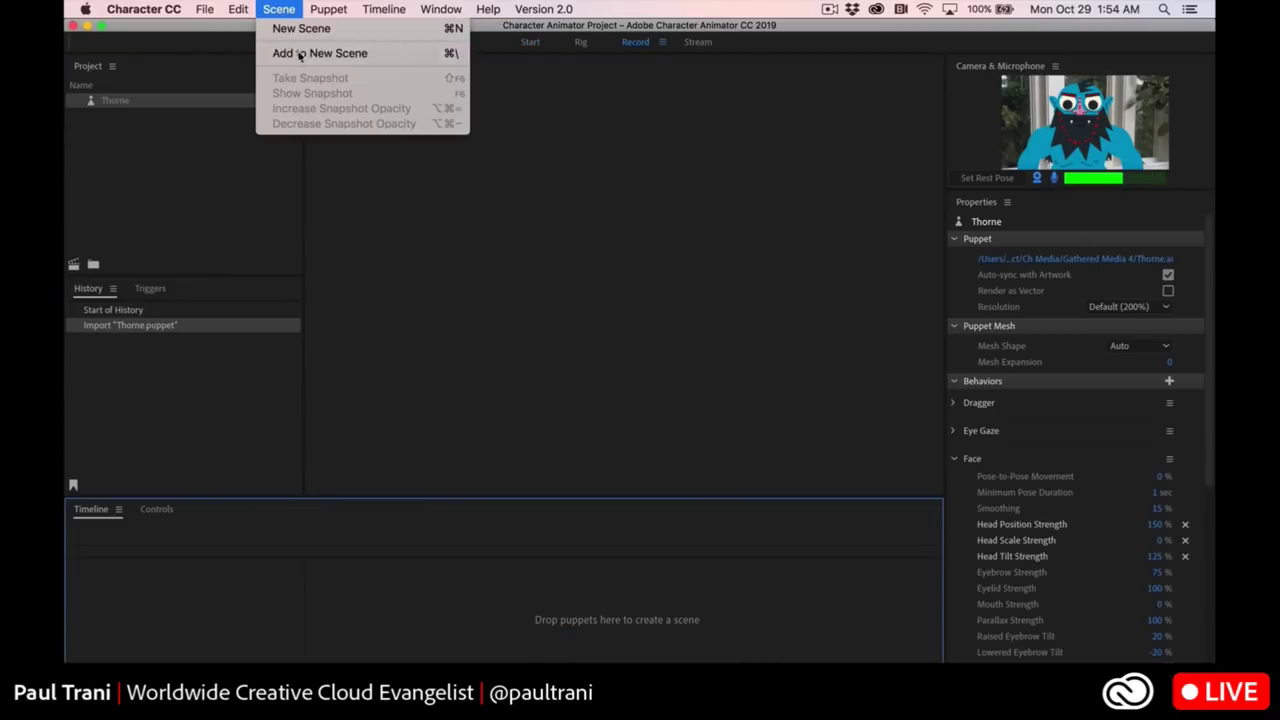
pyautogui.click(282, 50)
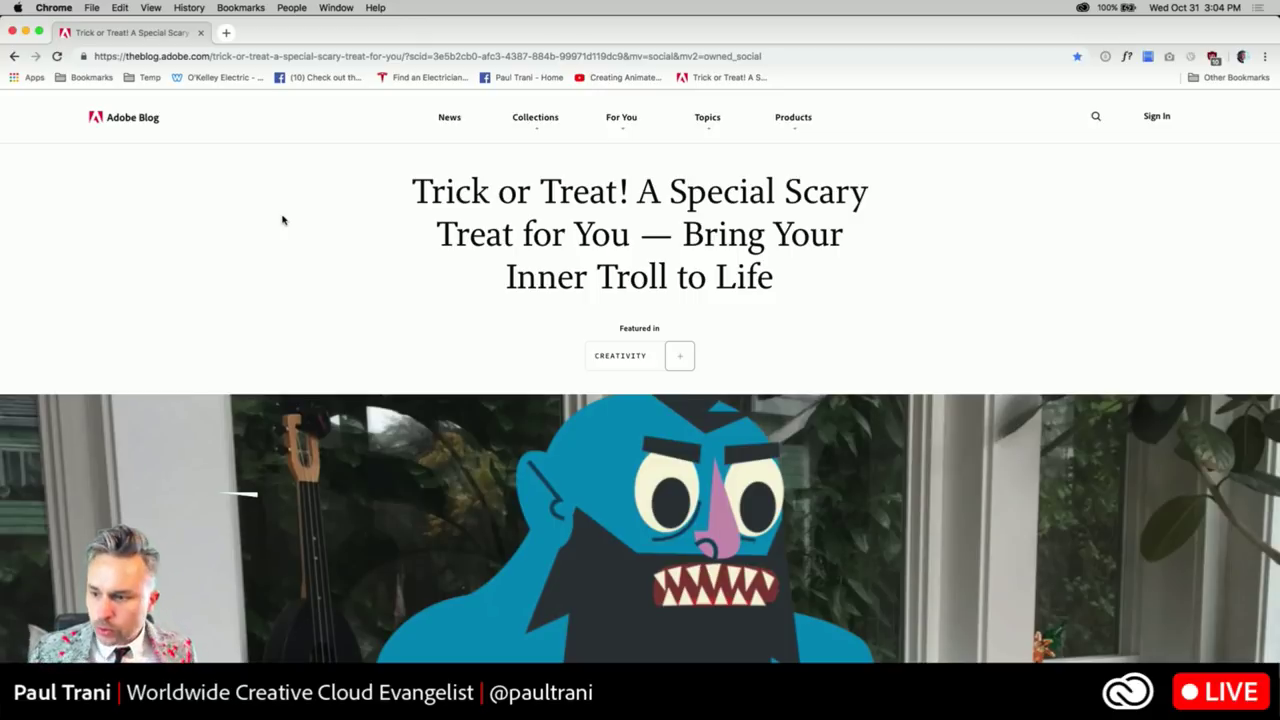
pyautogui.scroll(-15, 283, 220)
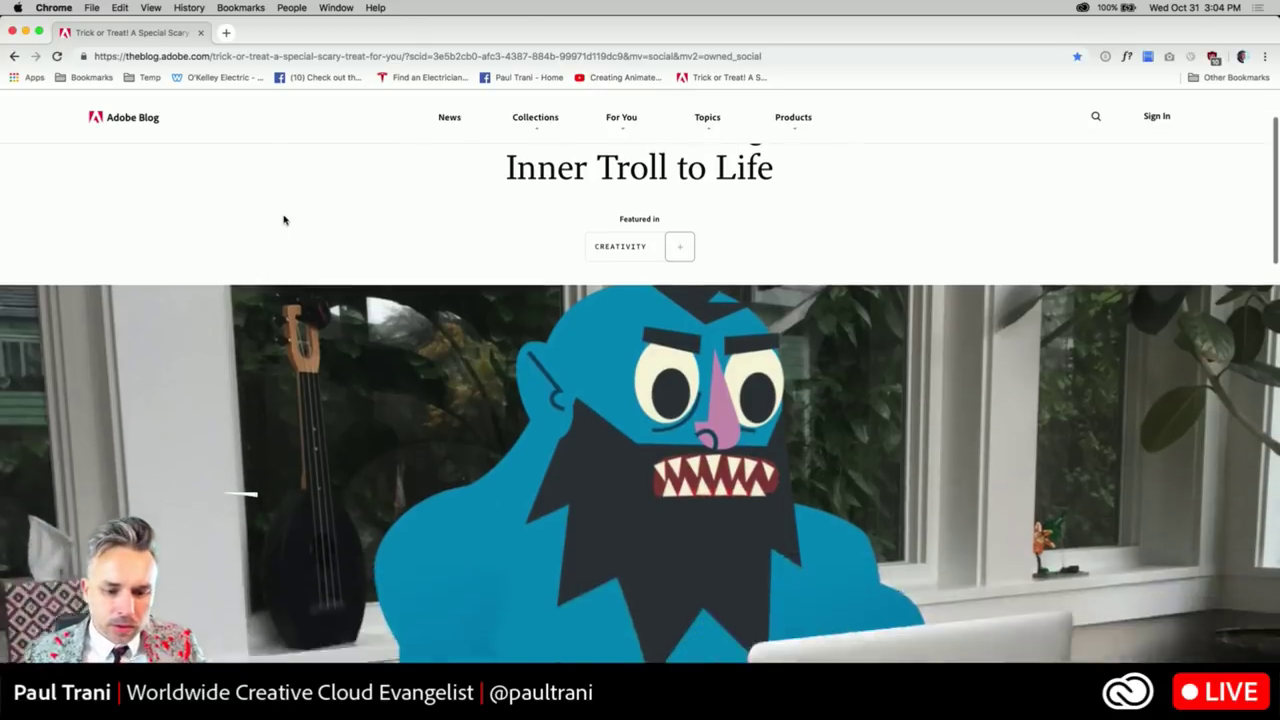
pyautogui.scroll(-5, 270, 250)
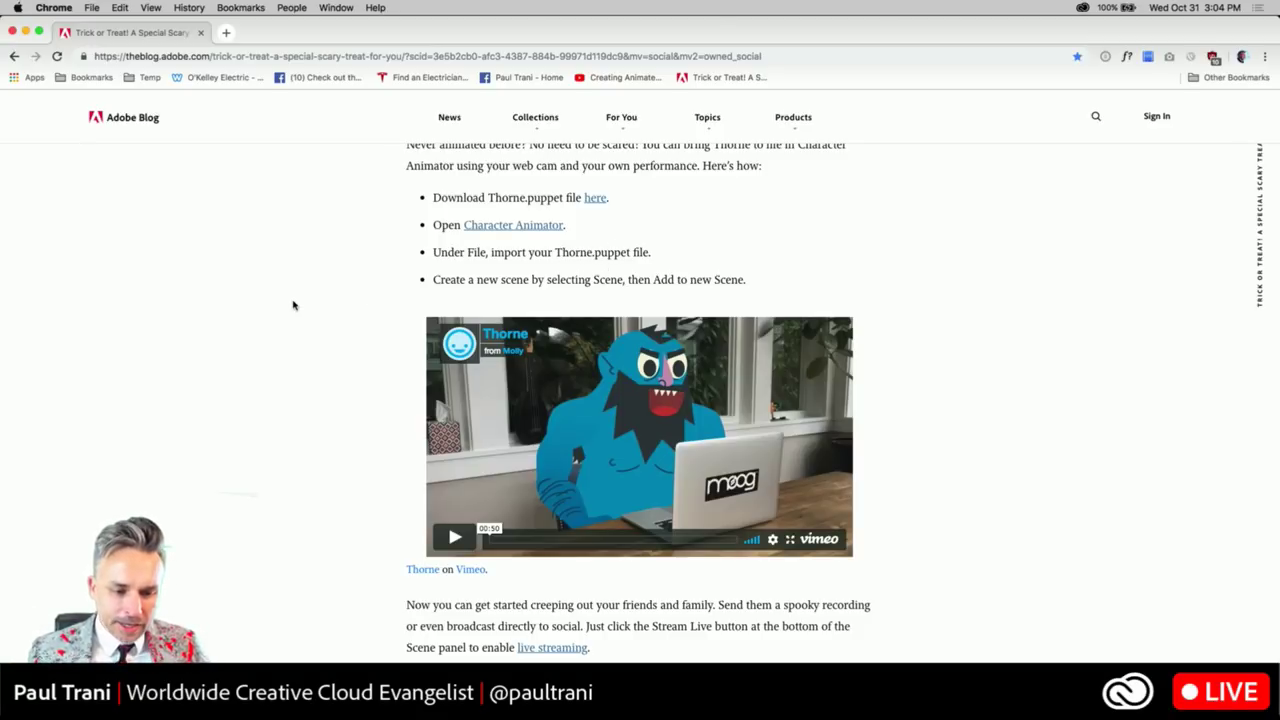
pyautogui.scroll(-5, 294, 308)
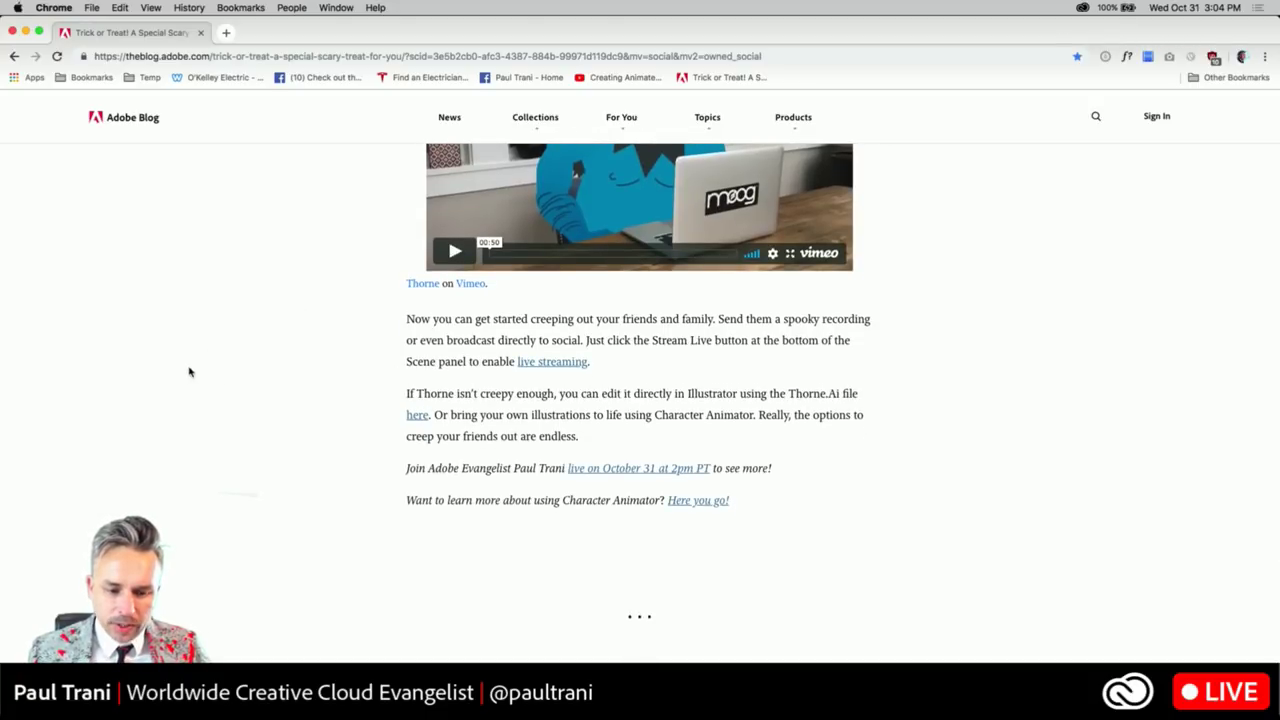
# Minimize Chrome and the Illustrator troll artwork window, then bring Character Animator back
pyautogui.click(25, 32)
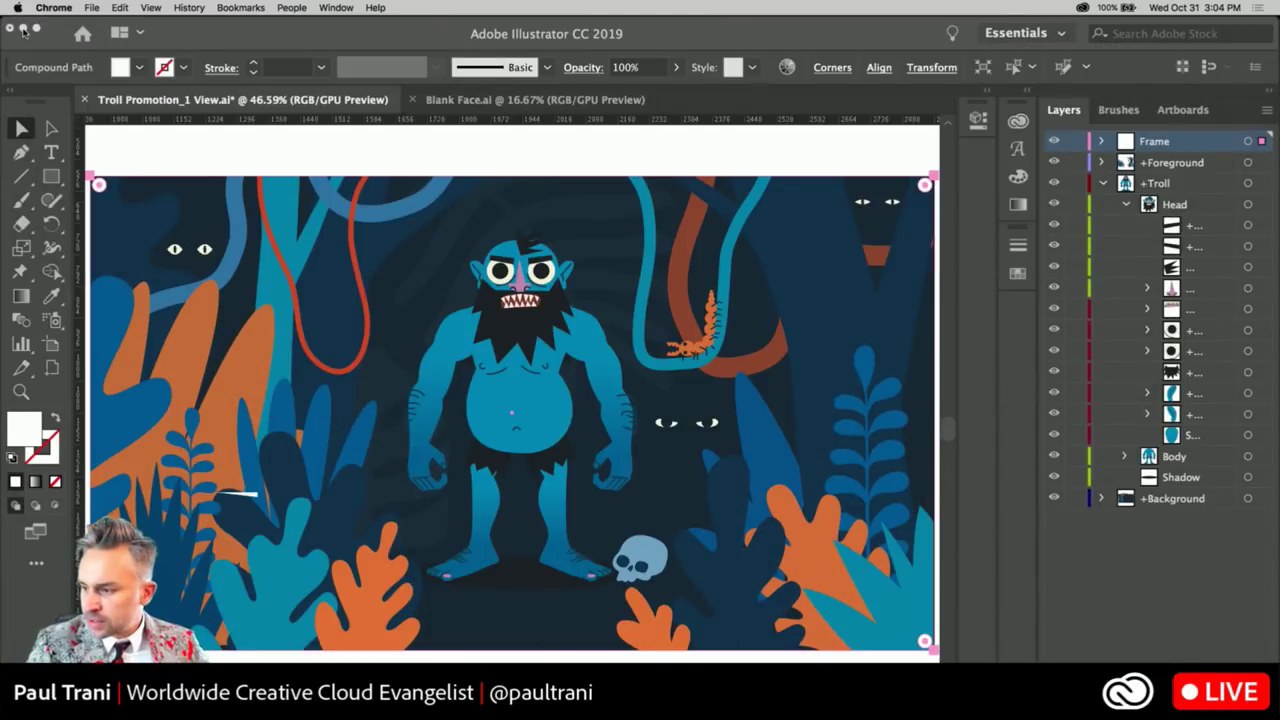
pyautogui.click(465, 32)
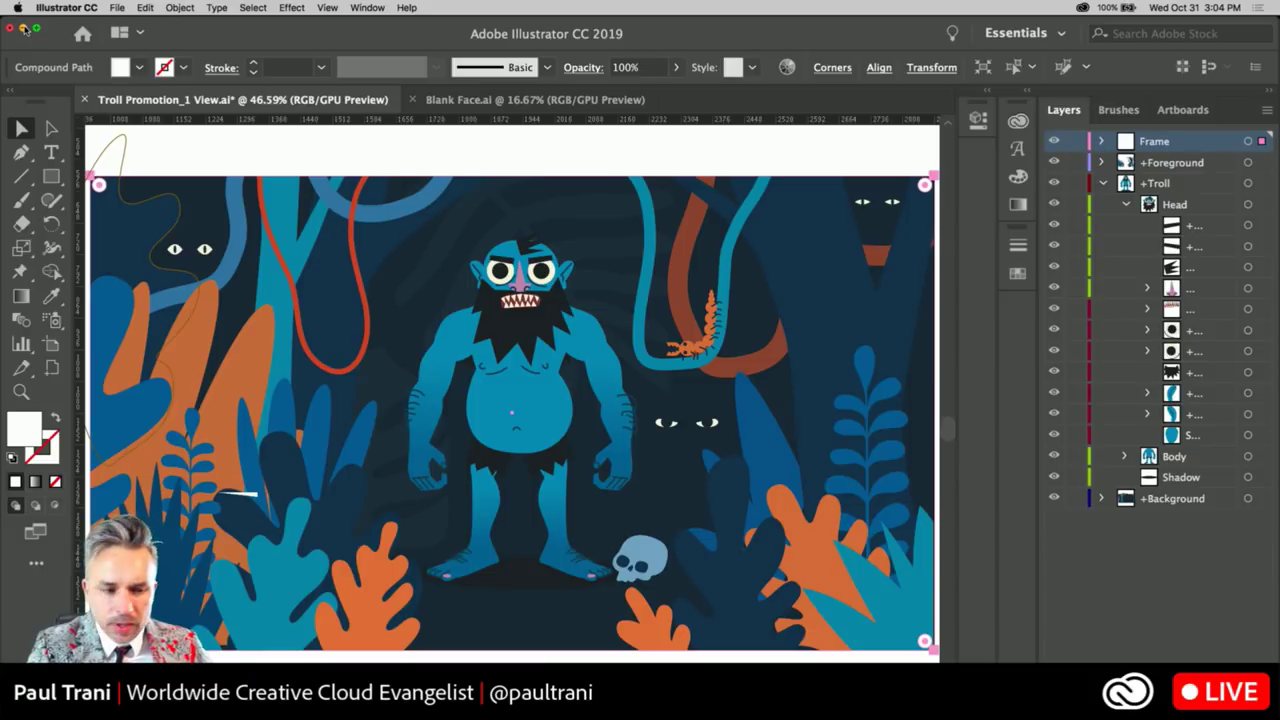
pyautogui.click(25, 29)
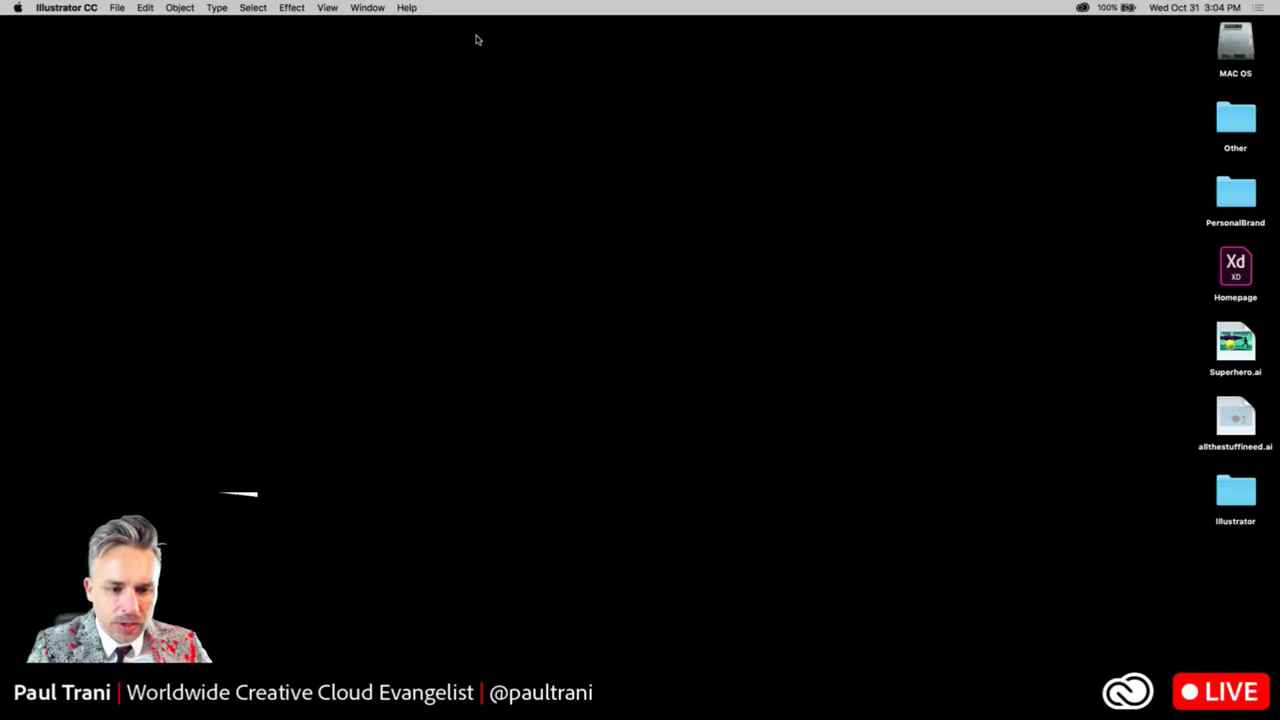
pyautogui.press('super+Tab')
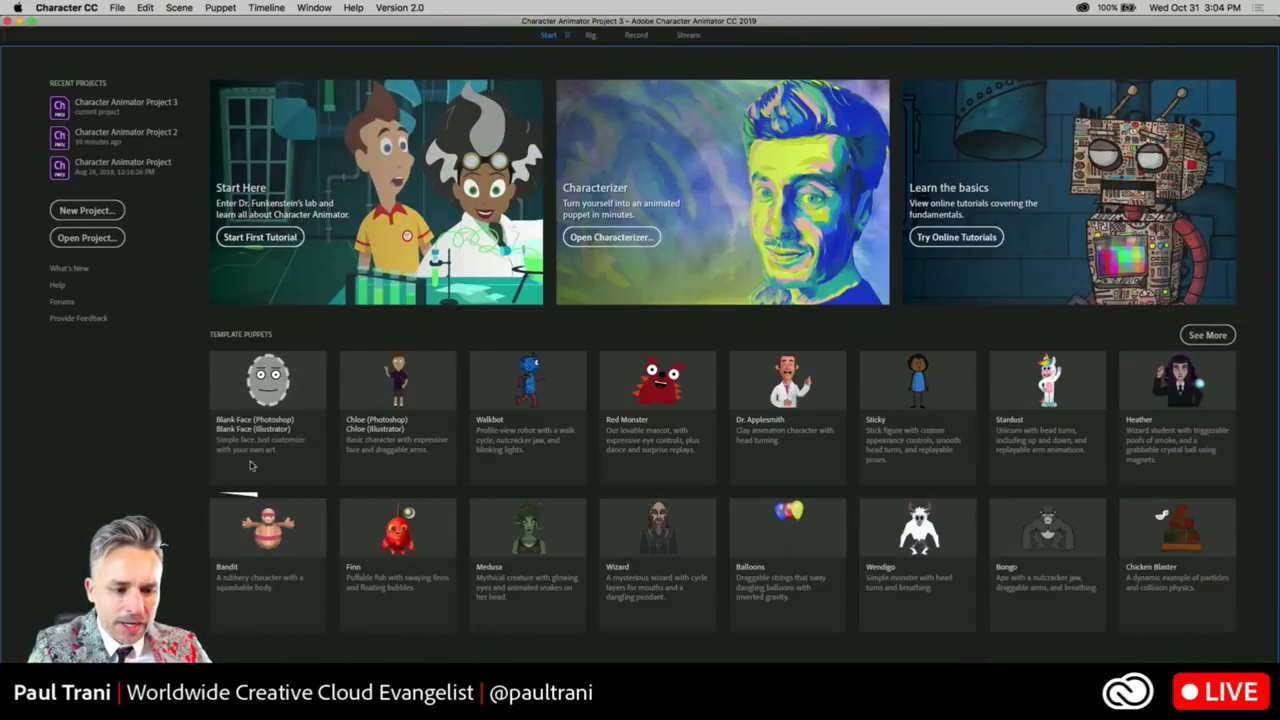
pyautogui.press('super+Tab')
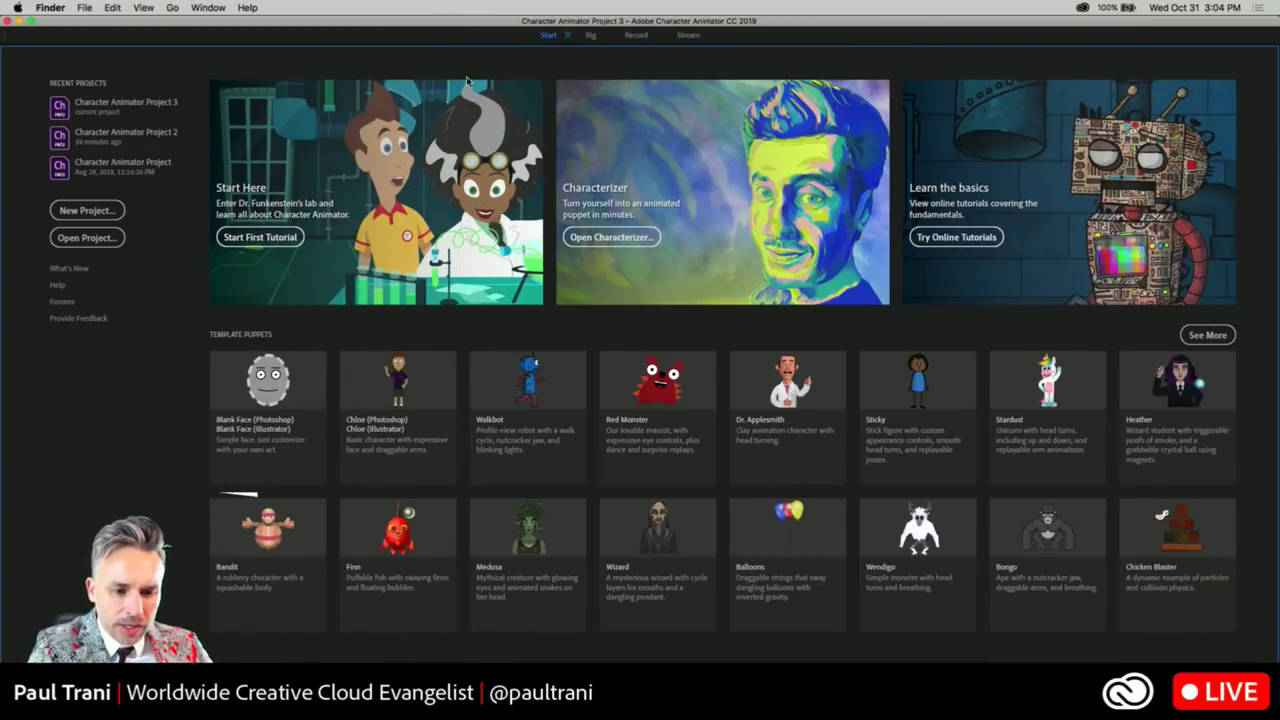
pyautogui.press('super+n')
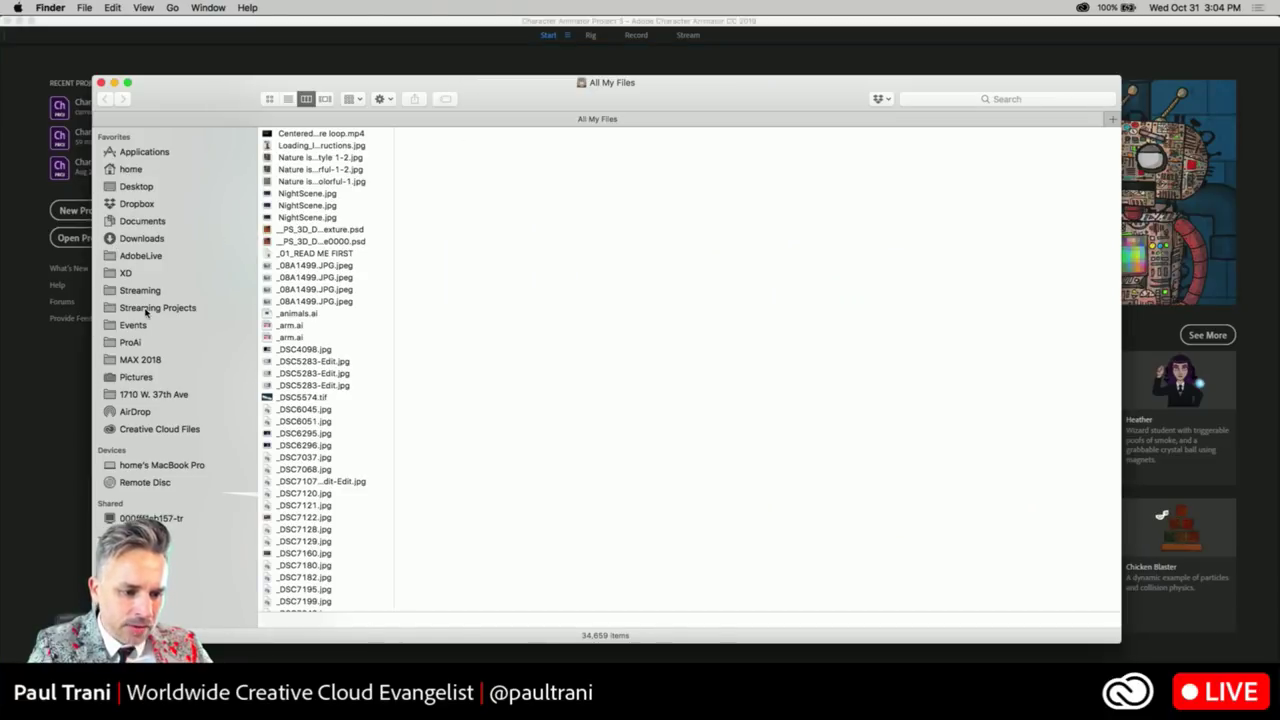
pyautogui.click(150, 308)
pyautogui.doubleClick(296, 165)
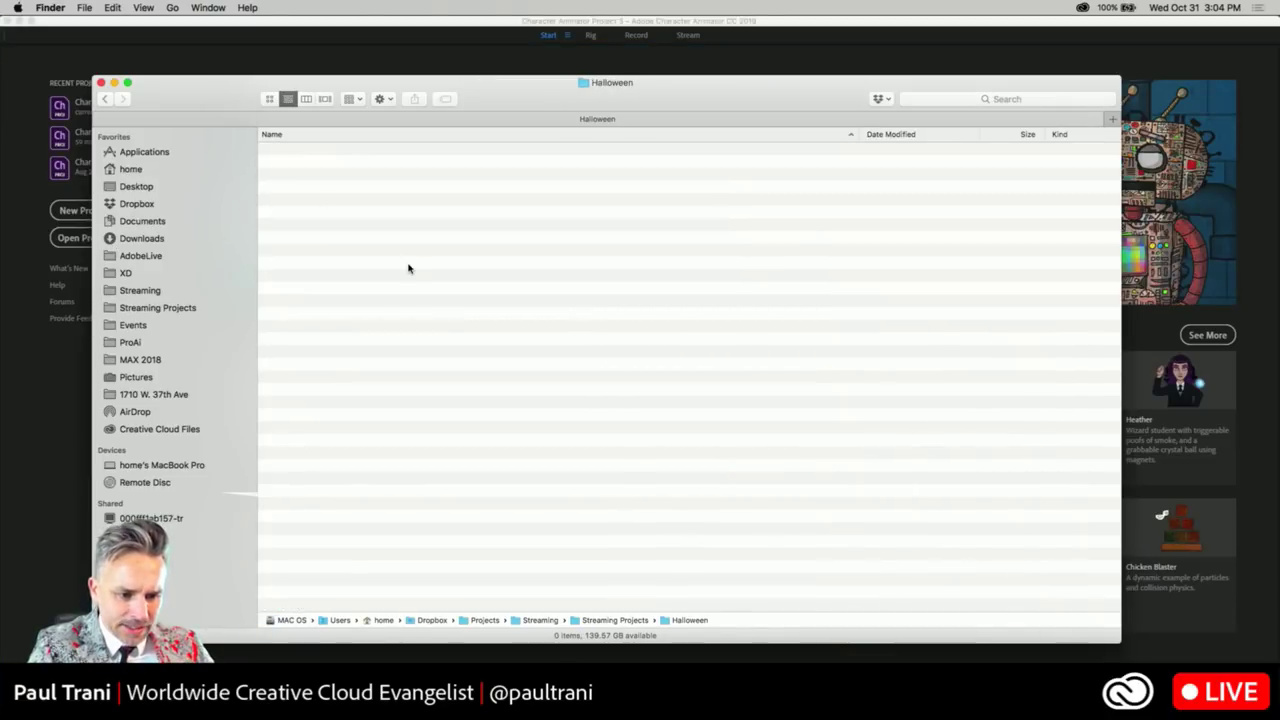
pyautogui.moveTo(220, 104); pyautogui.dragTo(336, 335)
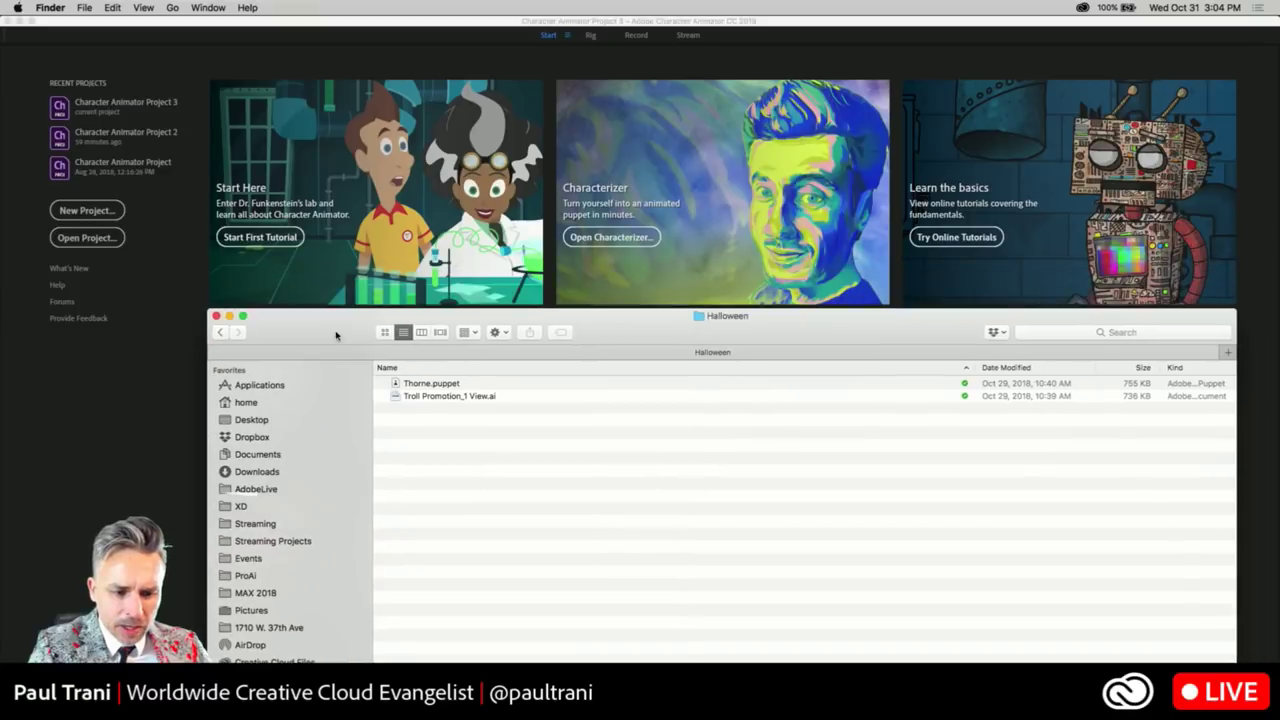
pyautogui.click(395, 386)
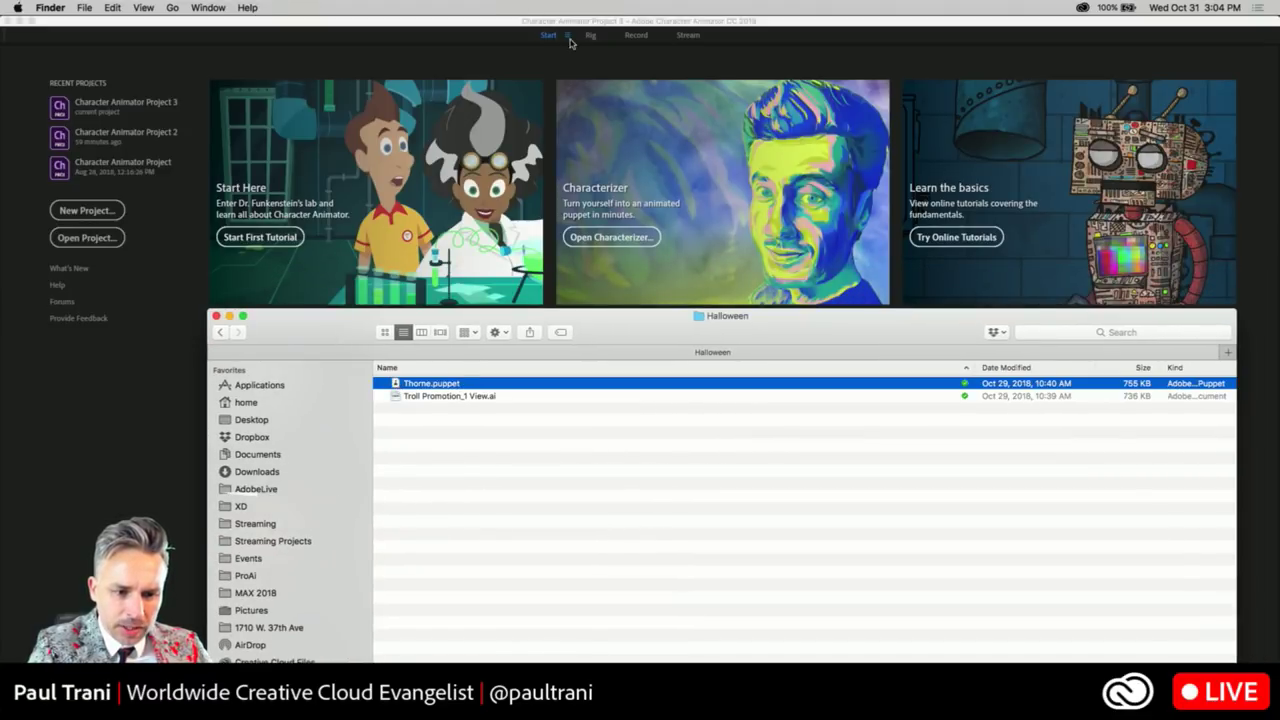
pyautogui.click(634, 38)
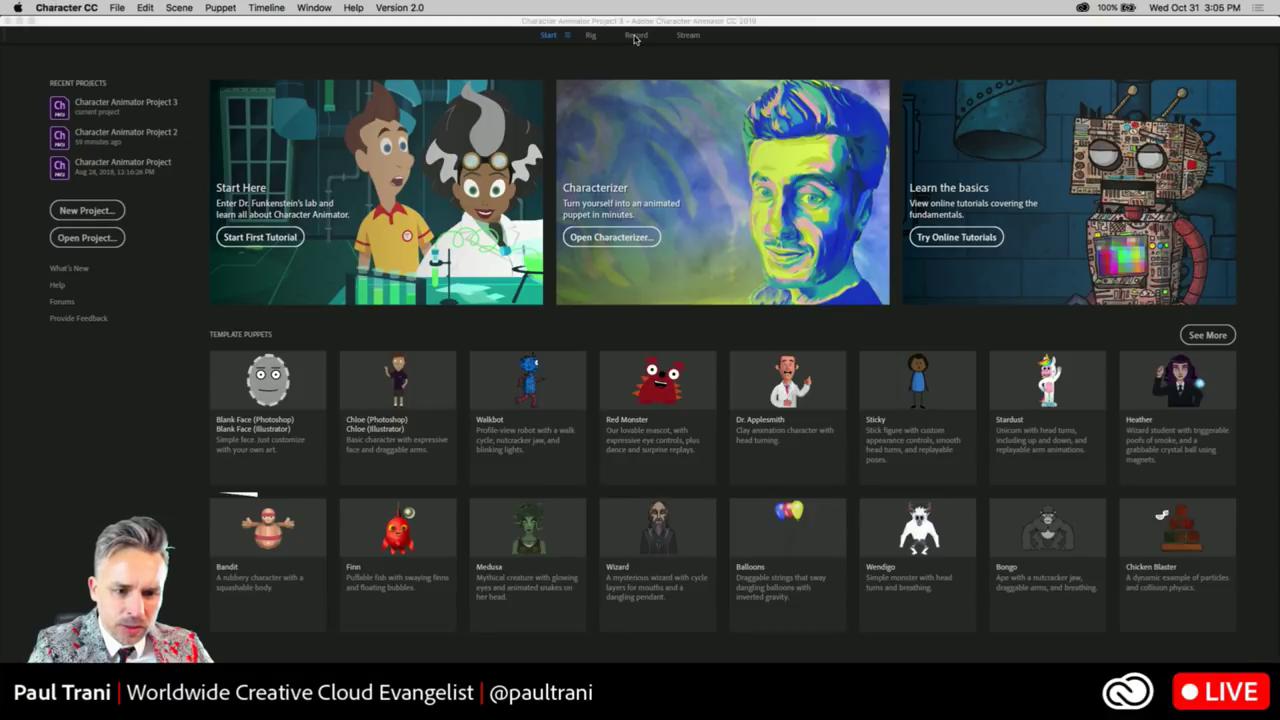
# Select the Thorne puppet and open Scene - Thorne in the Record workspace
pyautogui.click(634, 36)
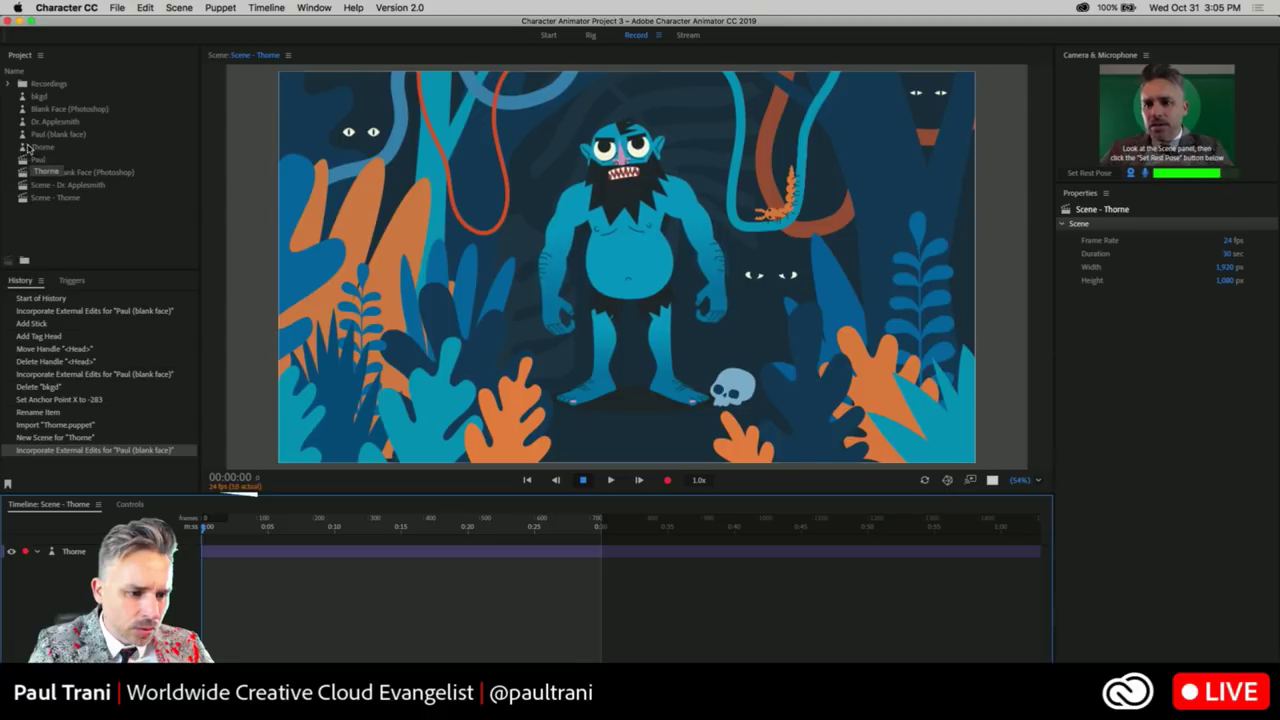
pyautogui.click(27, 147)
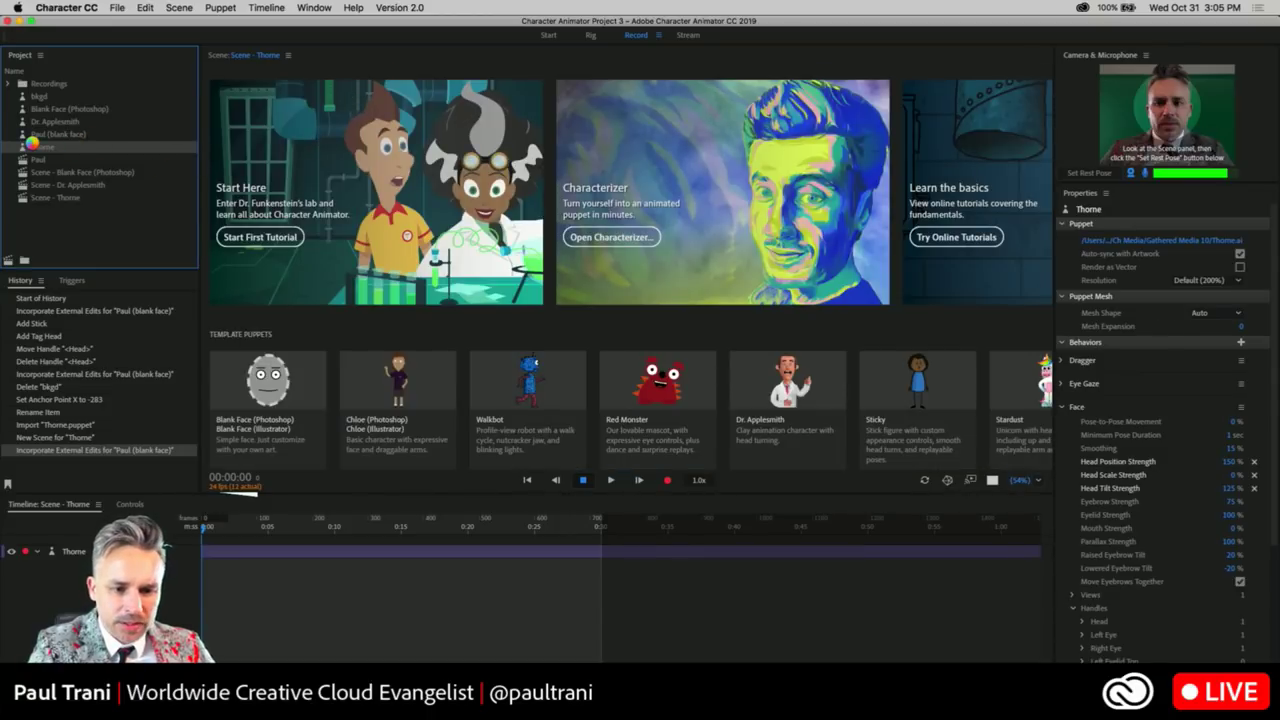
pyautogui.click(572, 38)
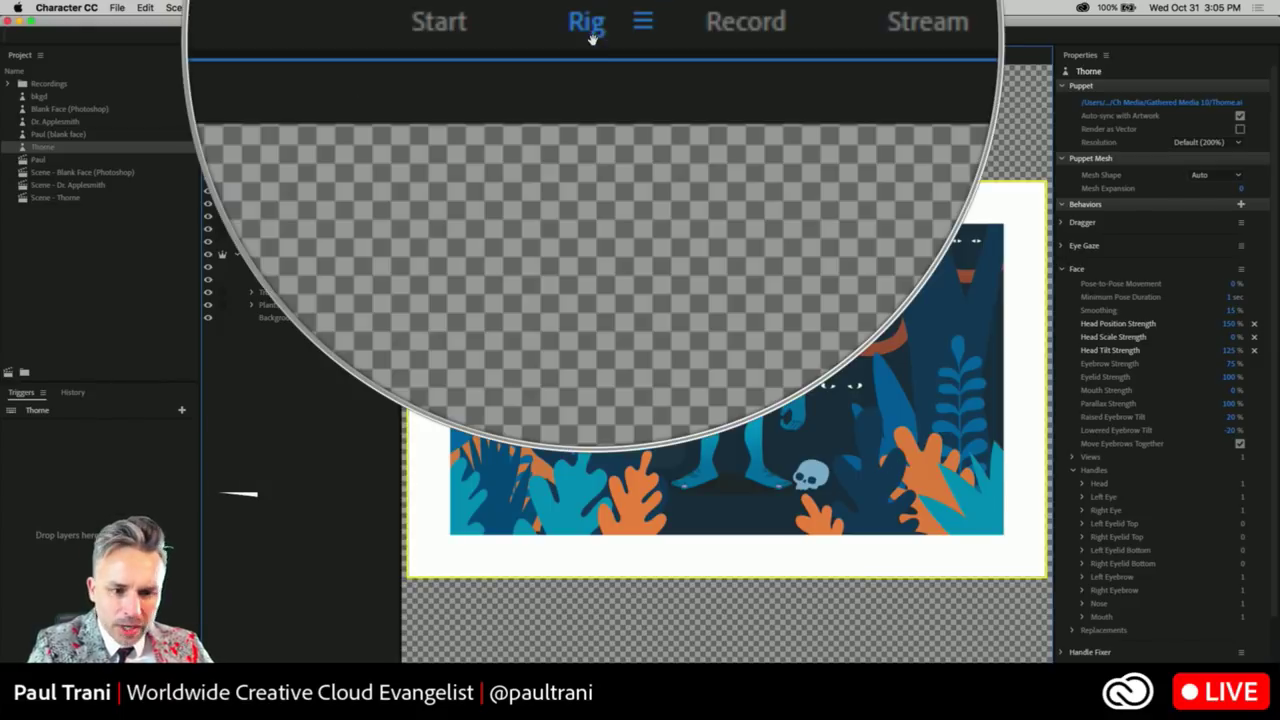
pyautogui.click(634, 36)
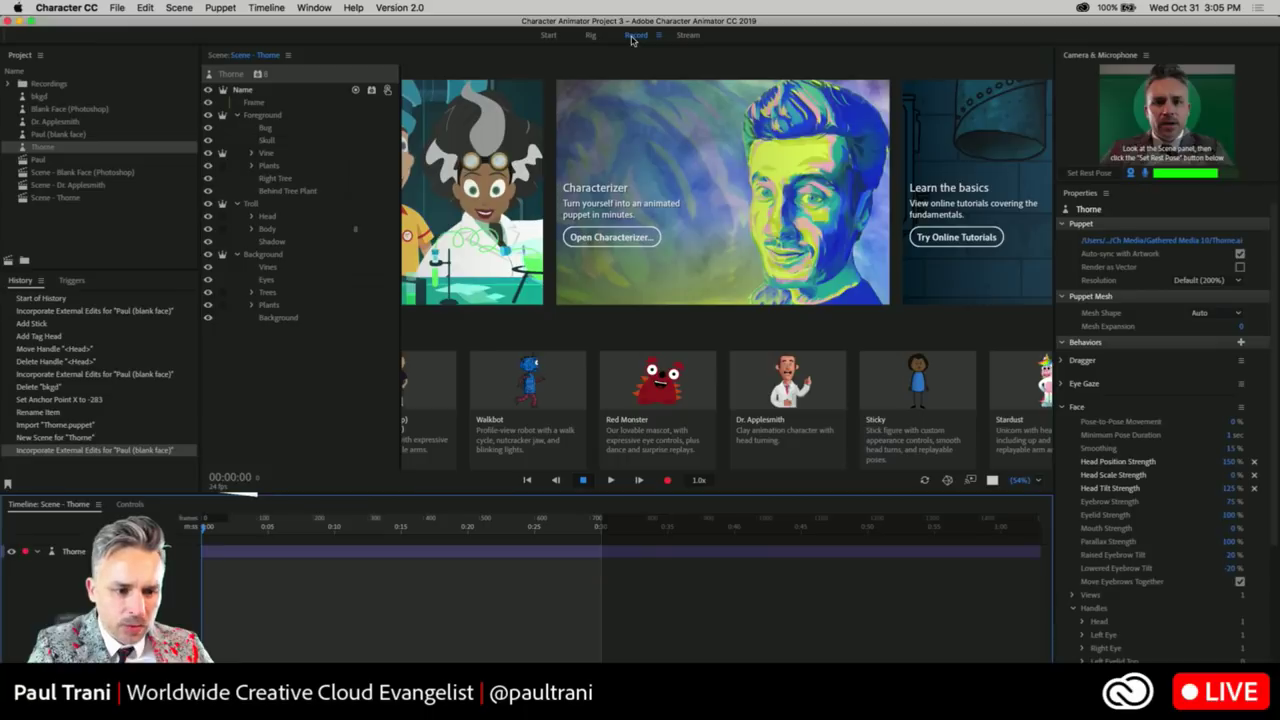
pyautogui.doubleClick(22, 199)
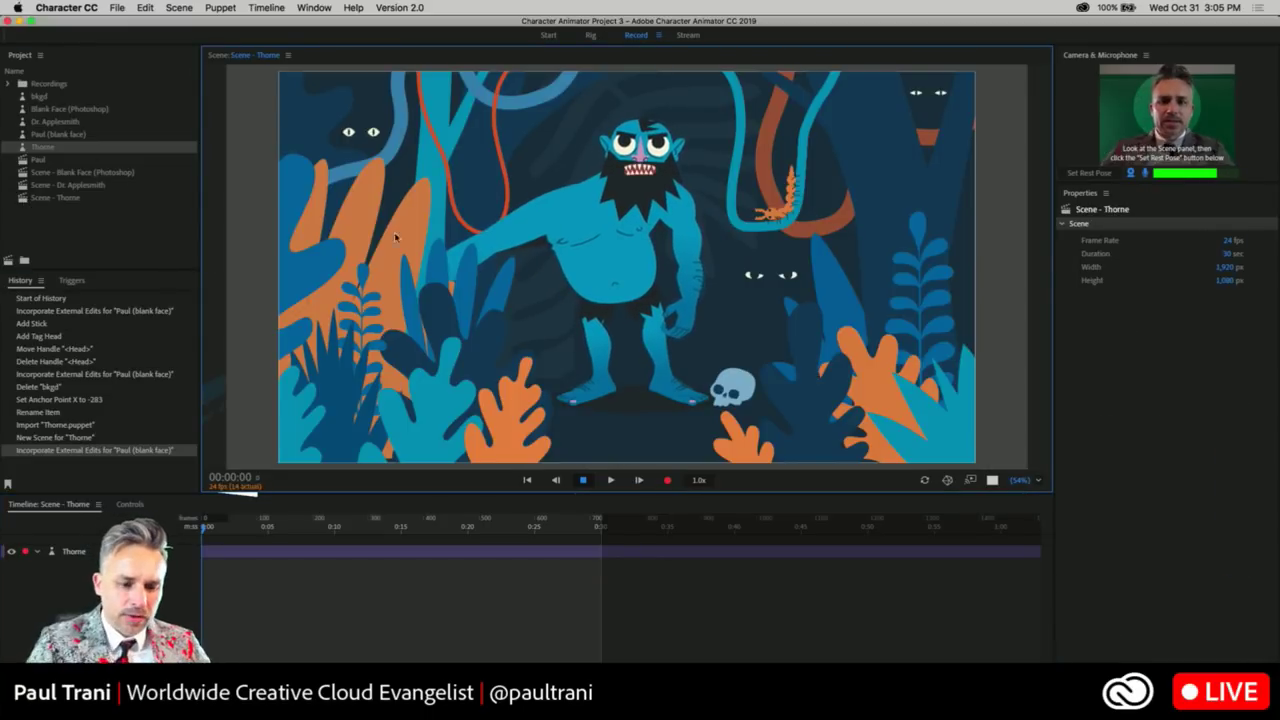
# Drag both of Thorne's arms up to test them, then set his rest pose from the webcam
pyautogui.moveTo(682, 320); pyautogui.dragTo(840, 291)
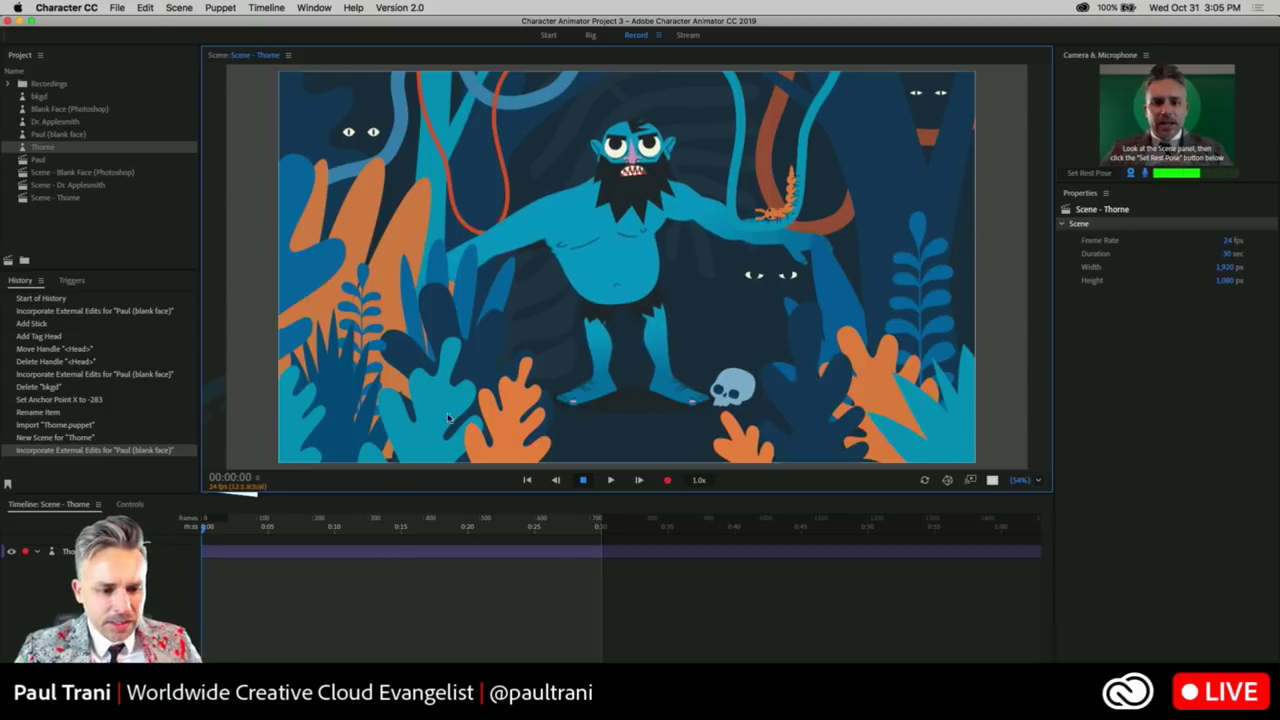
pyautogui.moveTo(445, 300); pyautogui.dragTo(481, 196)
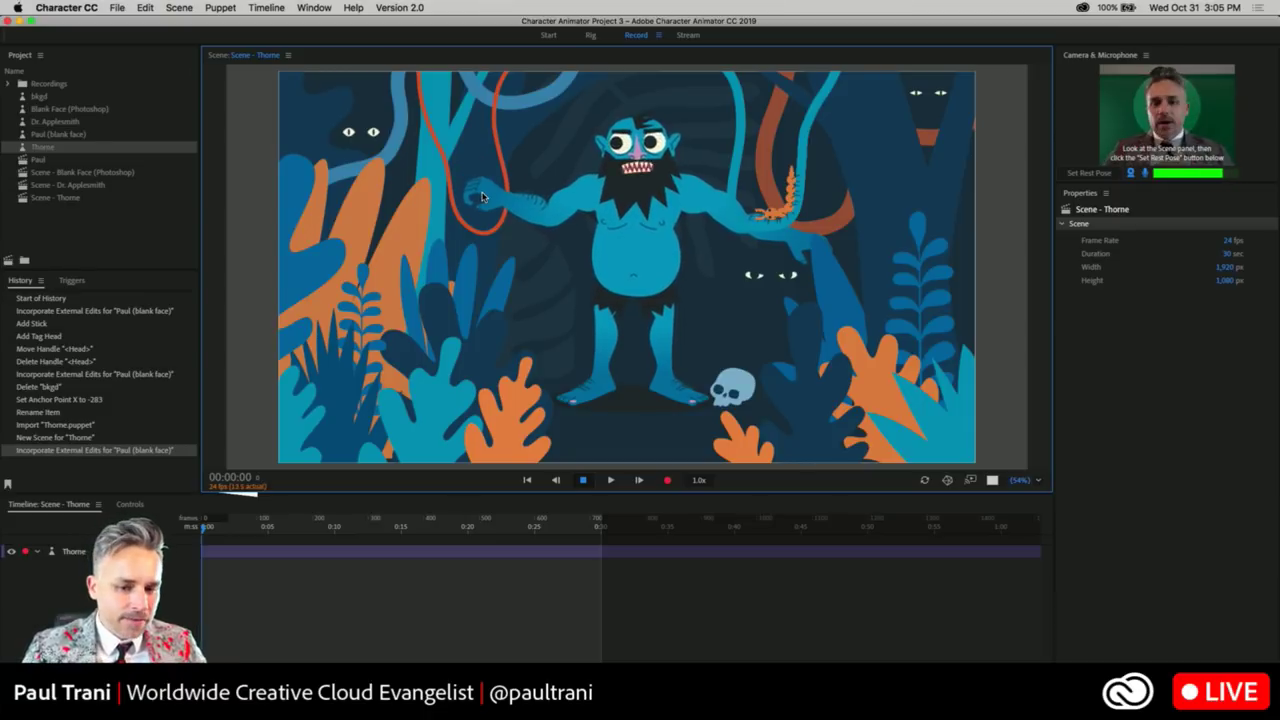
pyautogui.click(1089, 174)
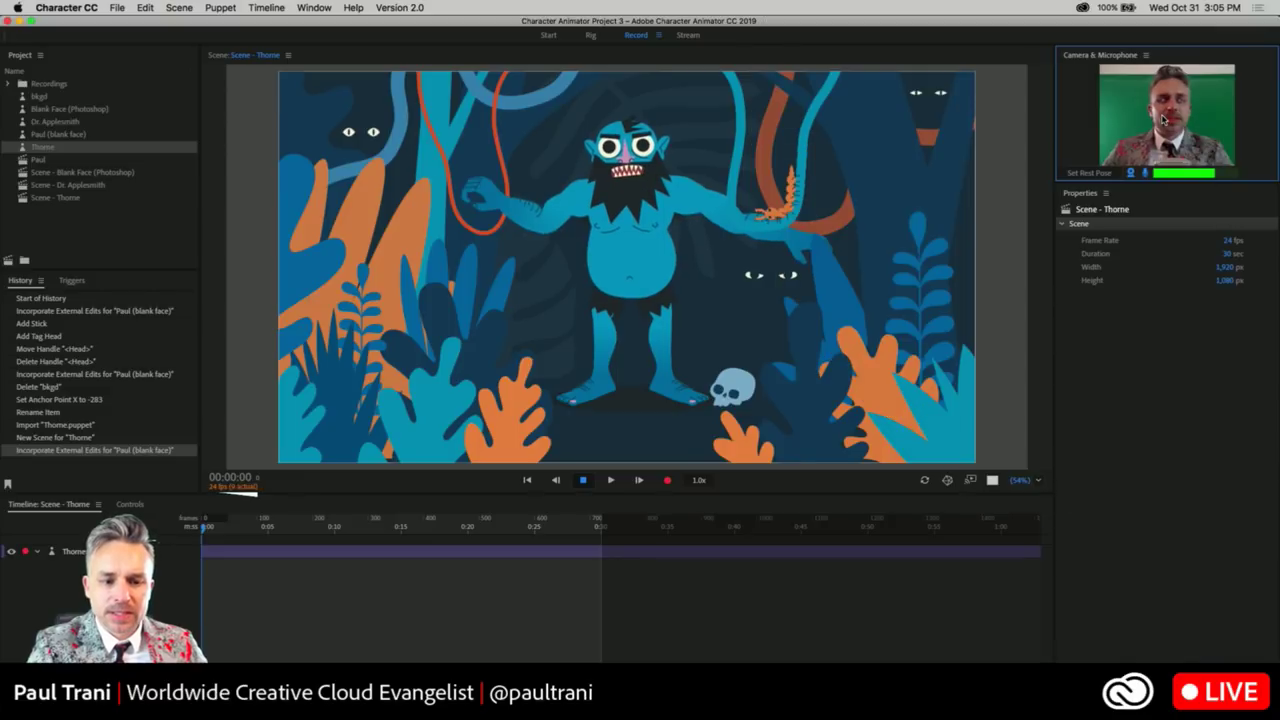
pyautogui.click(490, 203)
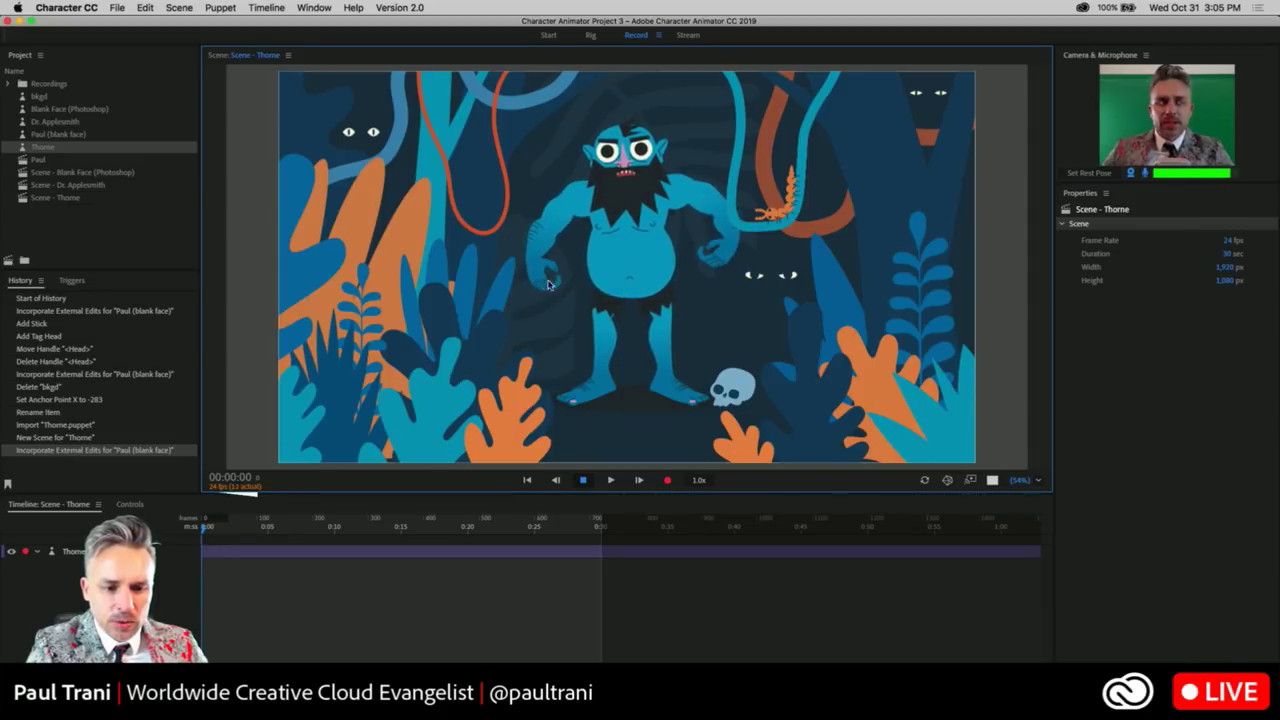
# Record an 11-second take with Thorne's hand dragged onto his belly, then rewind to the start
pyautogui.click(667, 480)
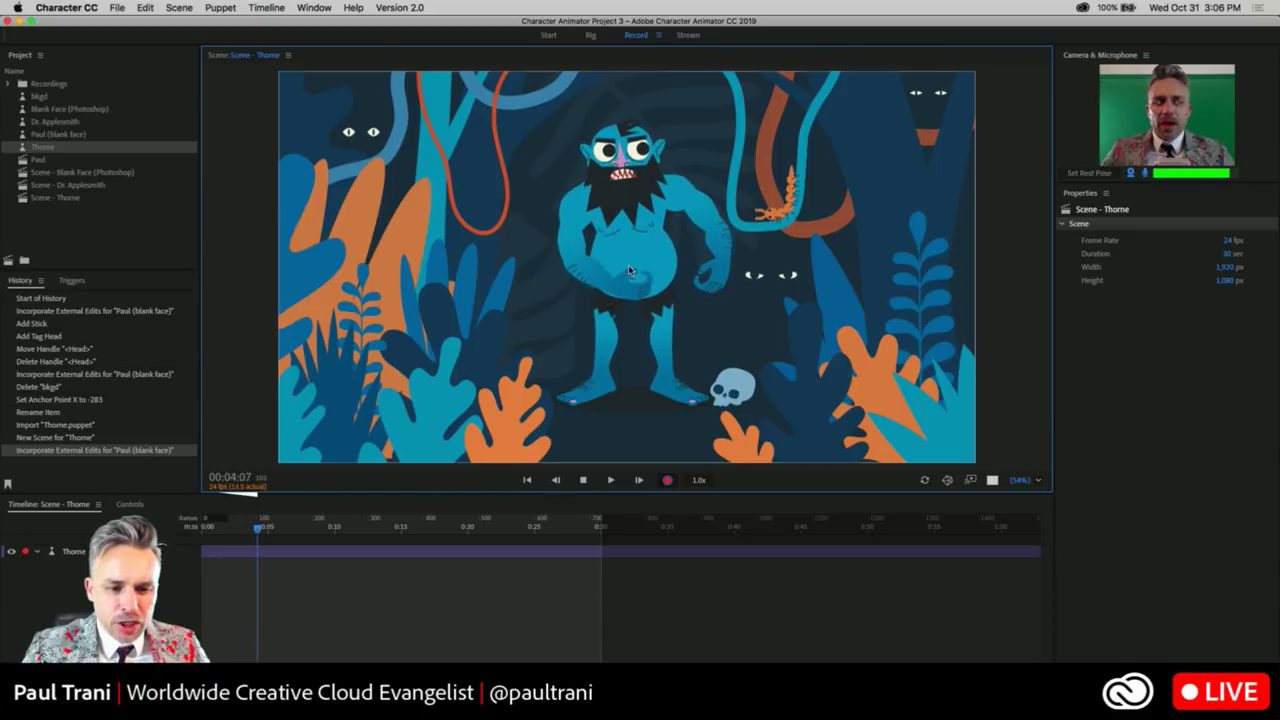
pyautogui.moveTo(560, 276)
pyautogui.mouseDown()
pyautogui.moveTo(646, 276)
pyautogui.moveTo(642, 265)
pyautogui.moveTo(646, 288)
pyautogui.moveTo(642, 276)
pyautogui.moveTo(733, 280)
pyautogui.moveTo(724, 235)
pyautogui.moveTo(735, 283)
pyautogui.mouseUp()
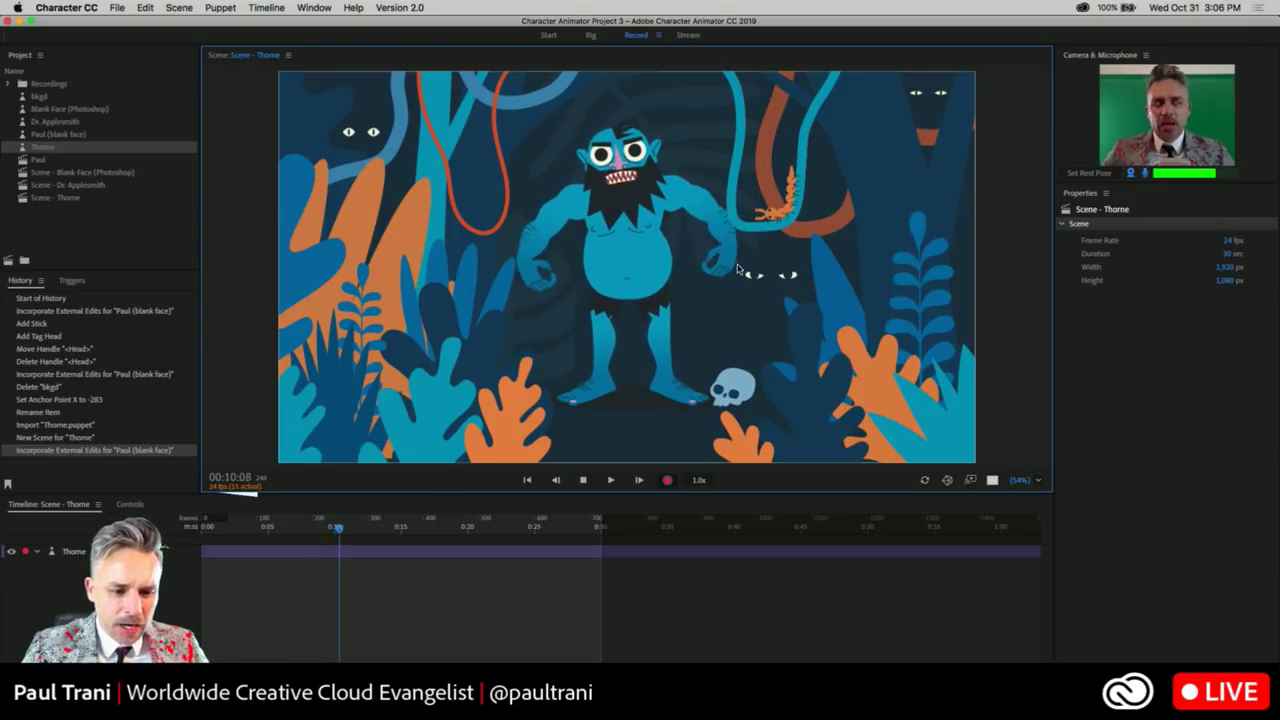
pyautogui.click(584, 480)
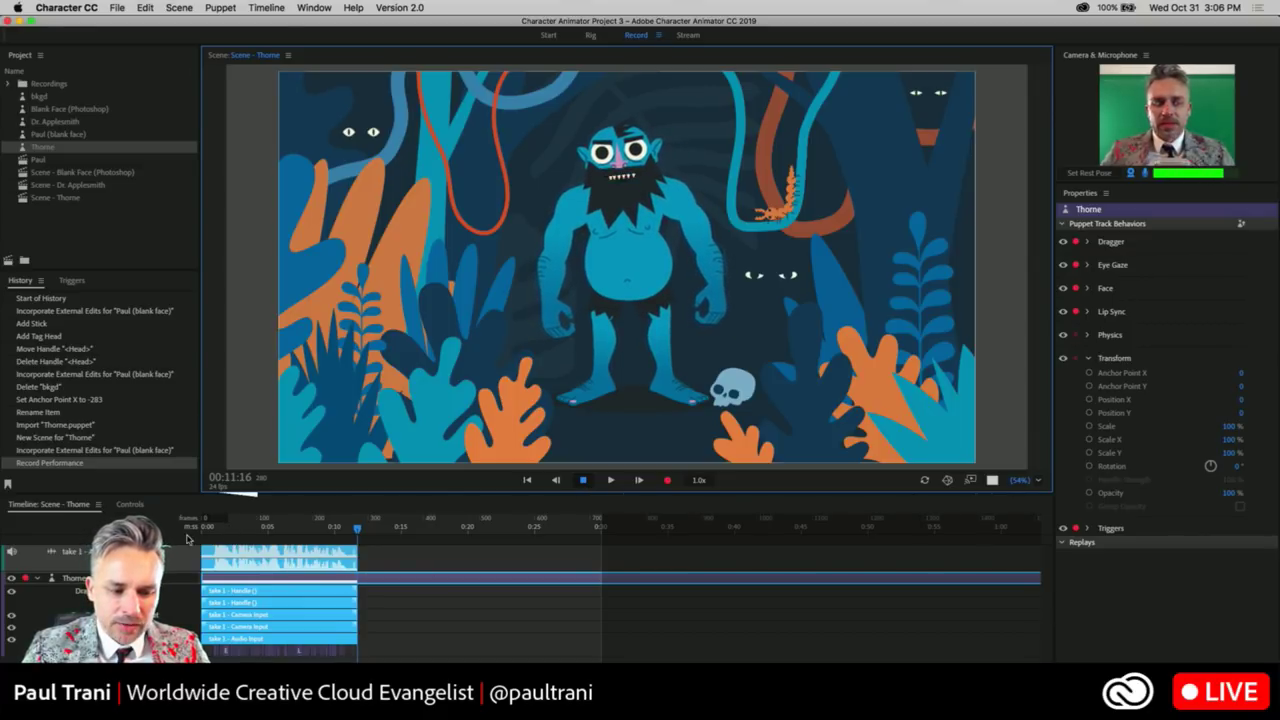
pyautogui.click(213, 529)
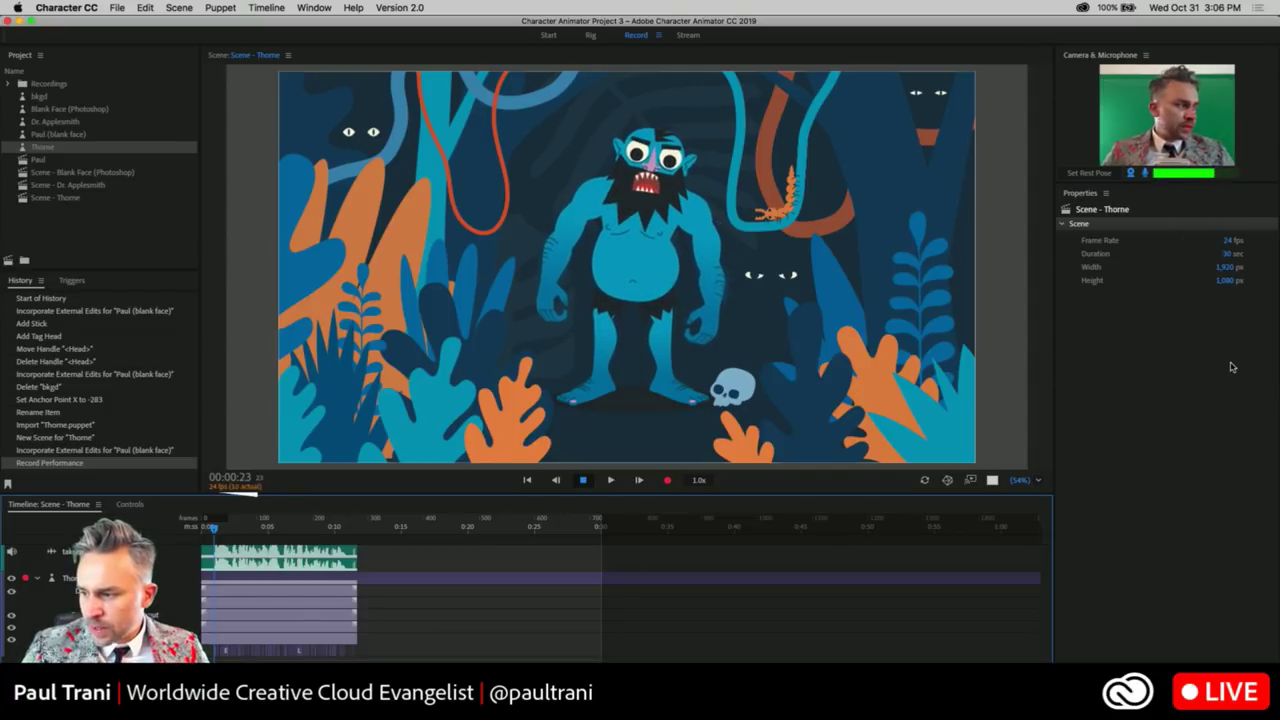
# Open the Paul scene on the stage and inspect the Paul (blank face) and Thorne puppets
pyautogui.click(28, 160)
pyautogui.doubleClick(28, 161)
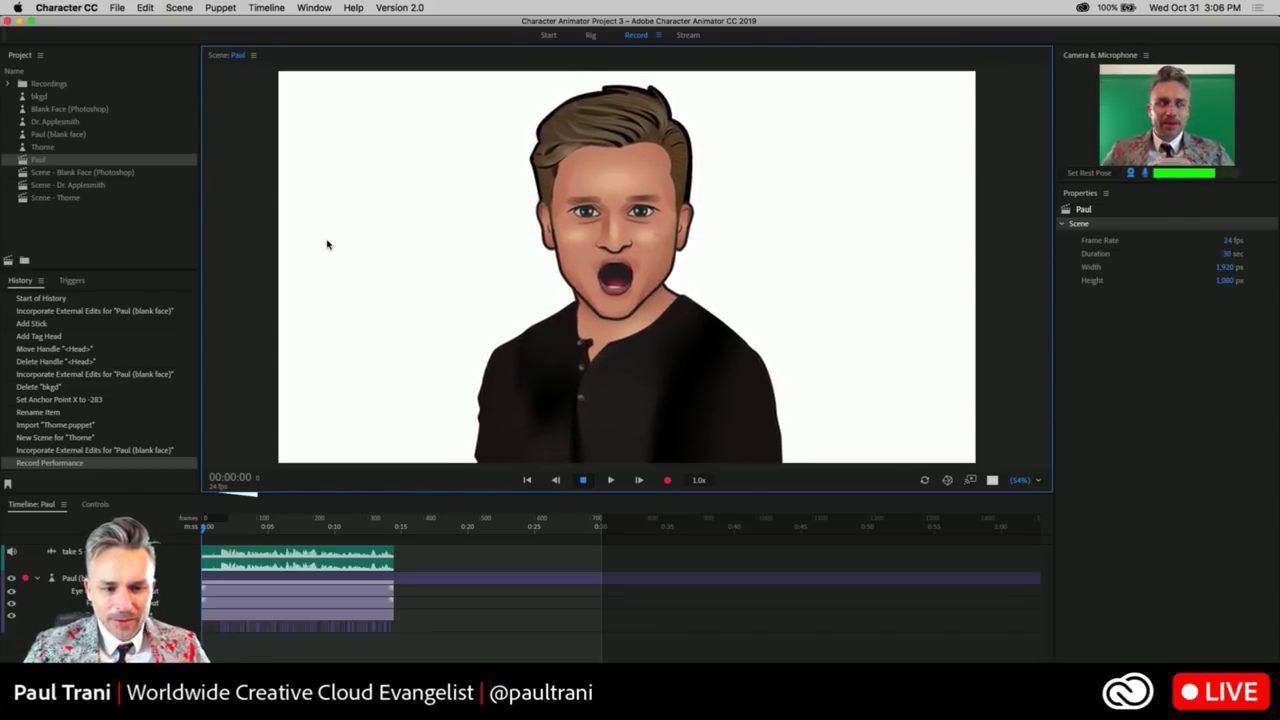
pyautogui.click(27, 135)
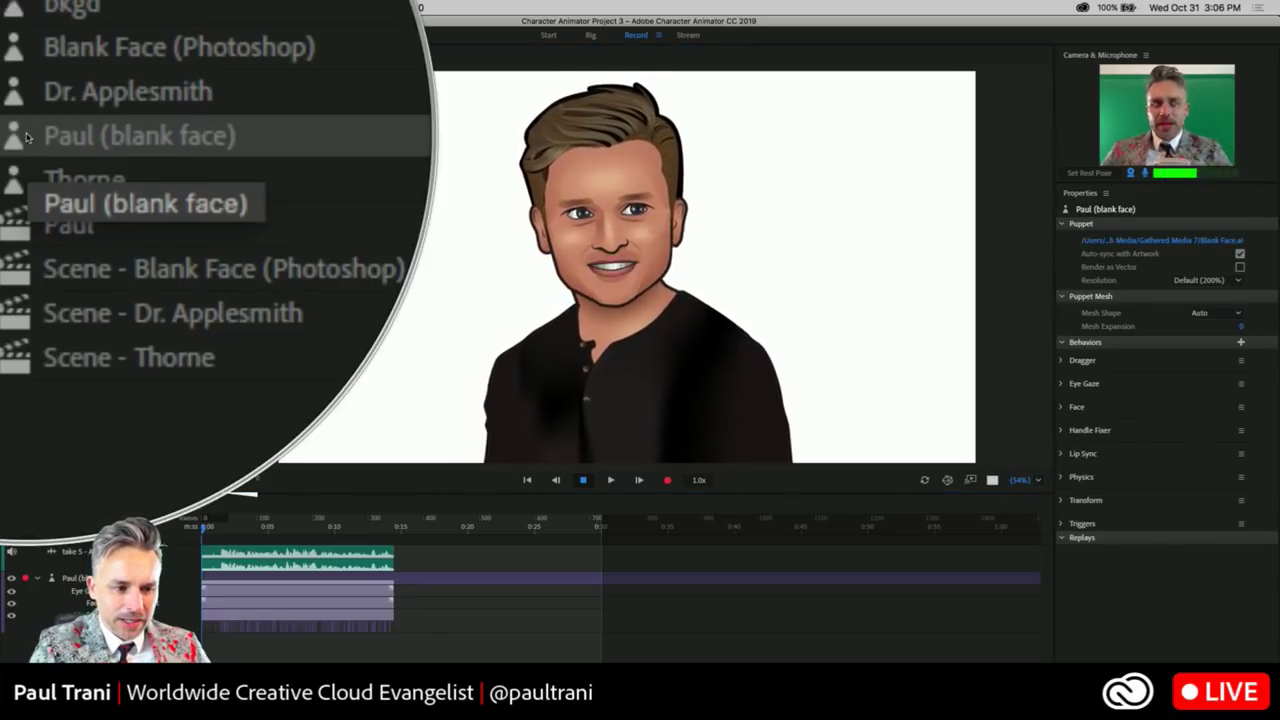
pyautogui.click(28, 146)
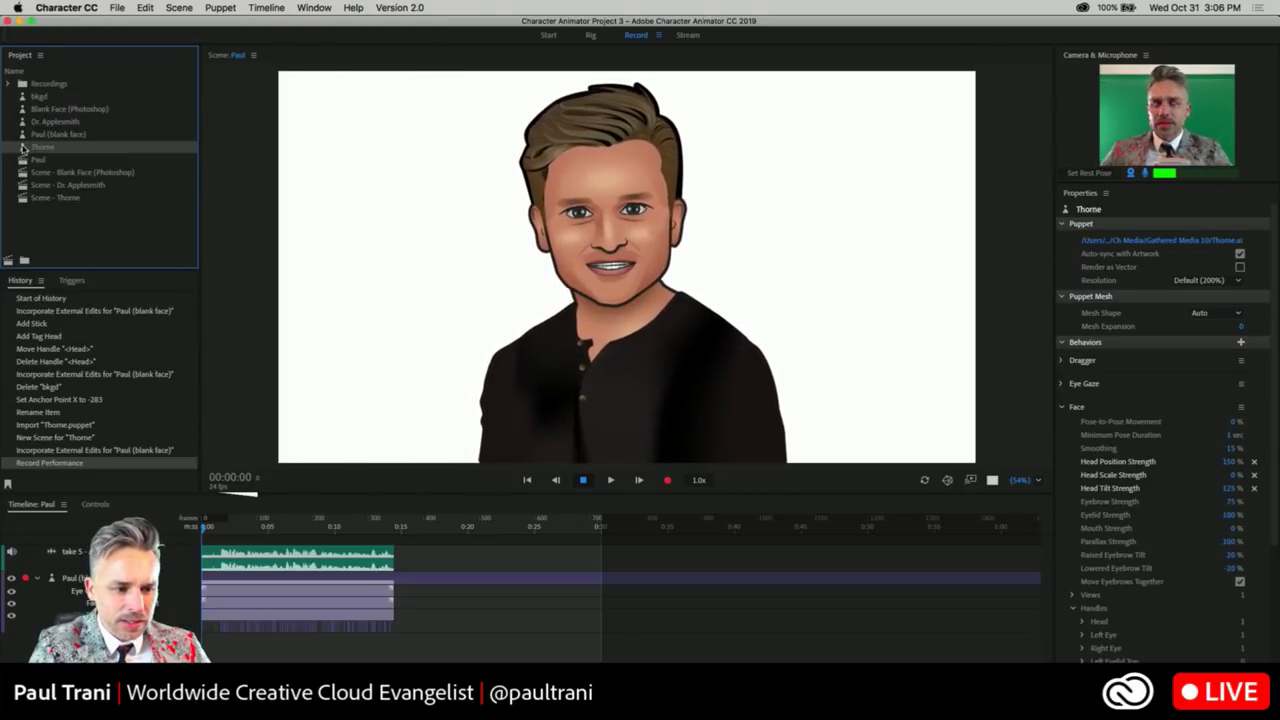
# Reveal the Thorne puppet in Finder and open Thorne.ai in Illustrator
pyautogui.rightClick(23, 147)
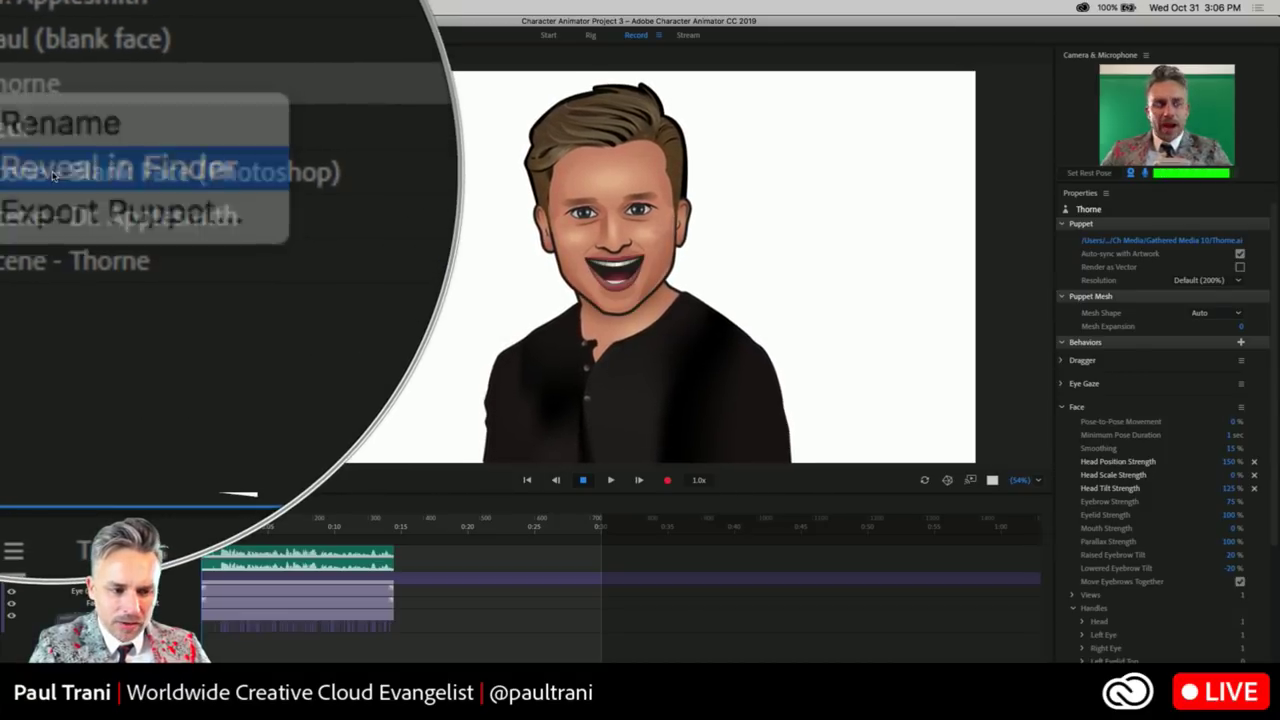
pyautogui.click(52, 172)
pyautogui.moveTo(313, 350); pyautogui.dragTo(369, 192)
pyautogui.click(216, 316)
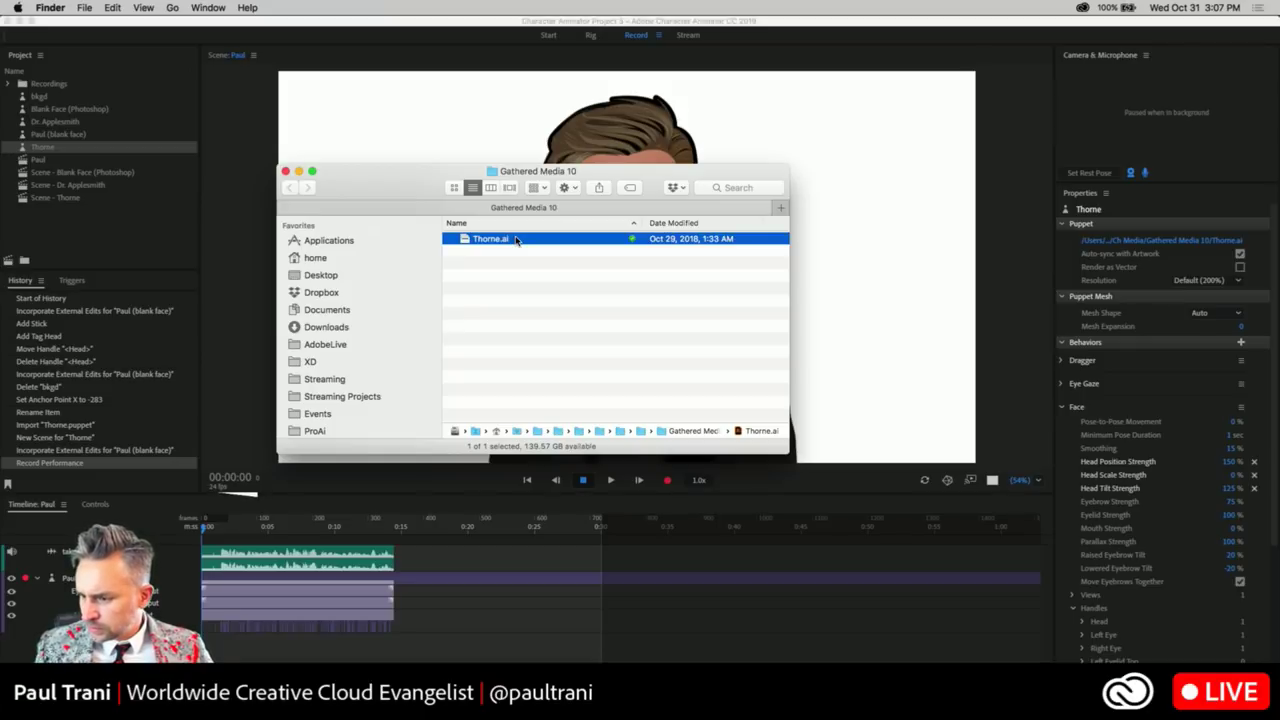
pyautogui.doubleClick(463, 240)
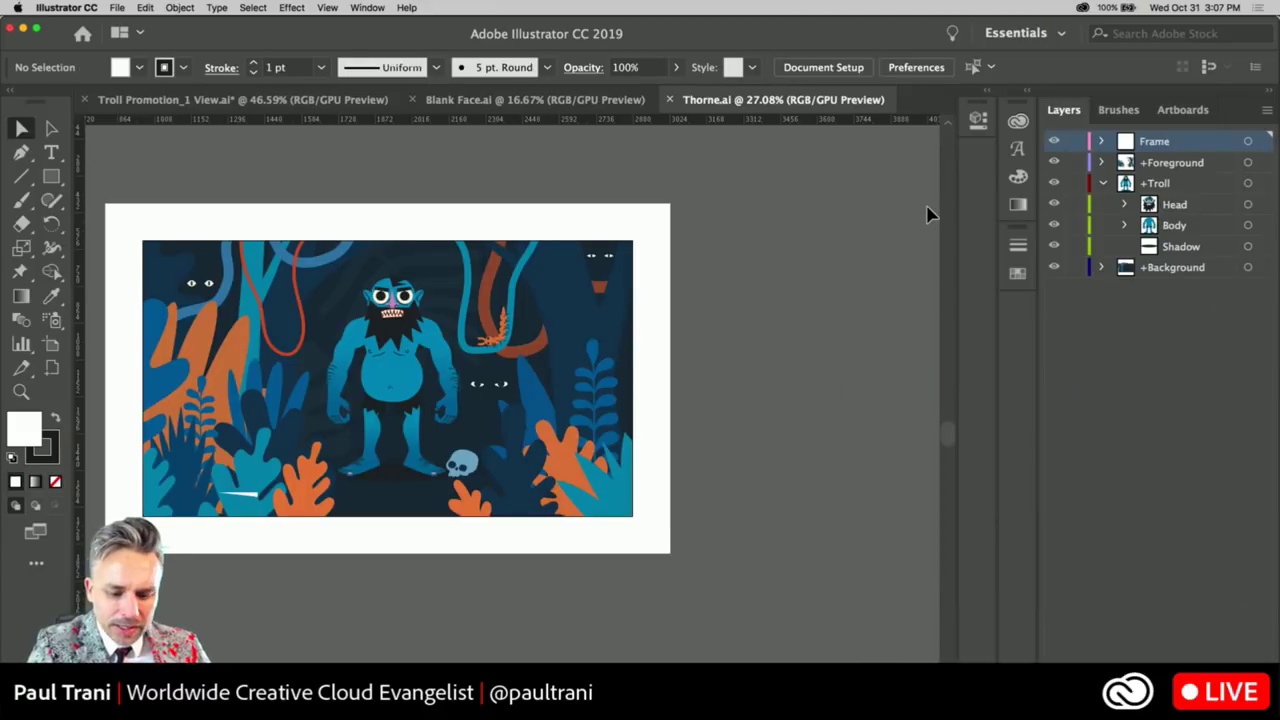
# Hide the Background, Foreground, Body and Shadow layers, leaving the troll's head visible
pyautogui.press('super+0')
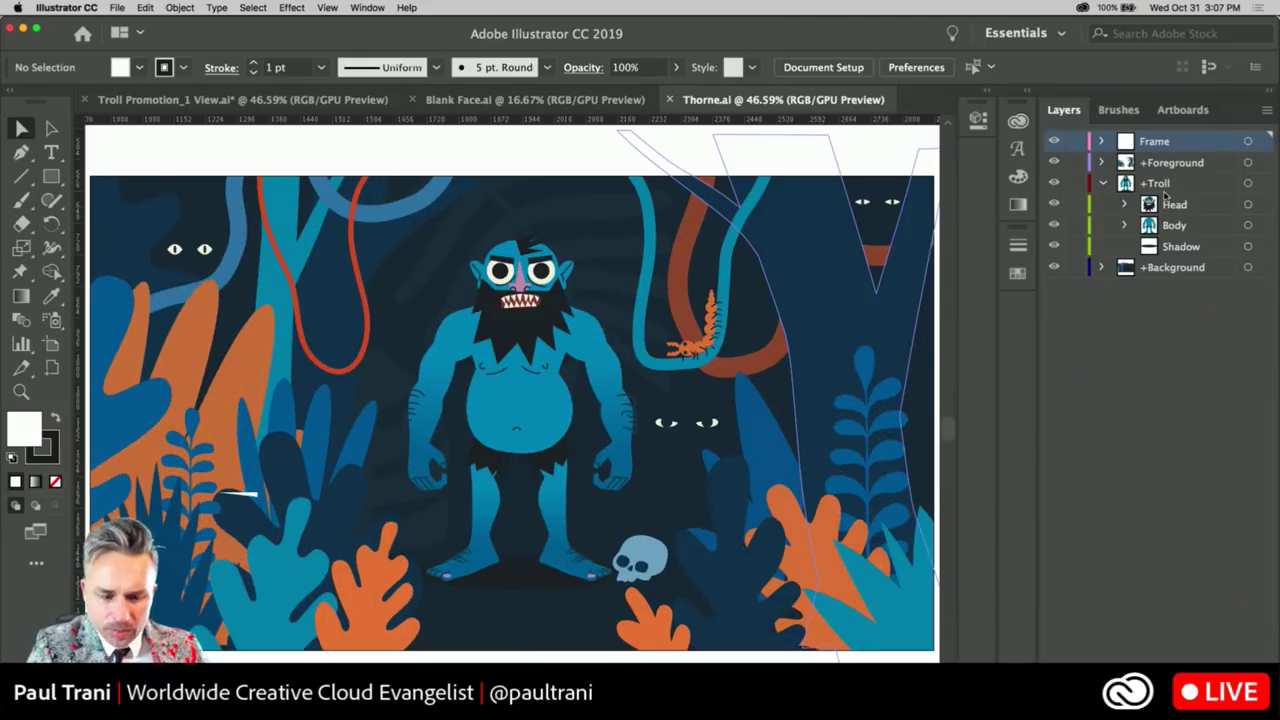
pyautogui.click(1054, 267)
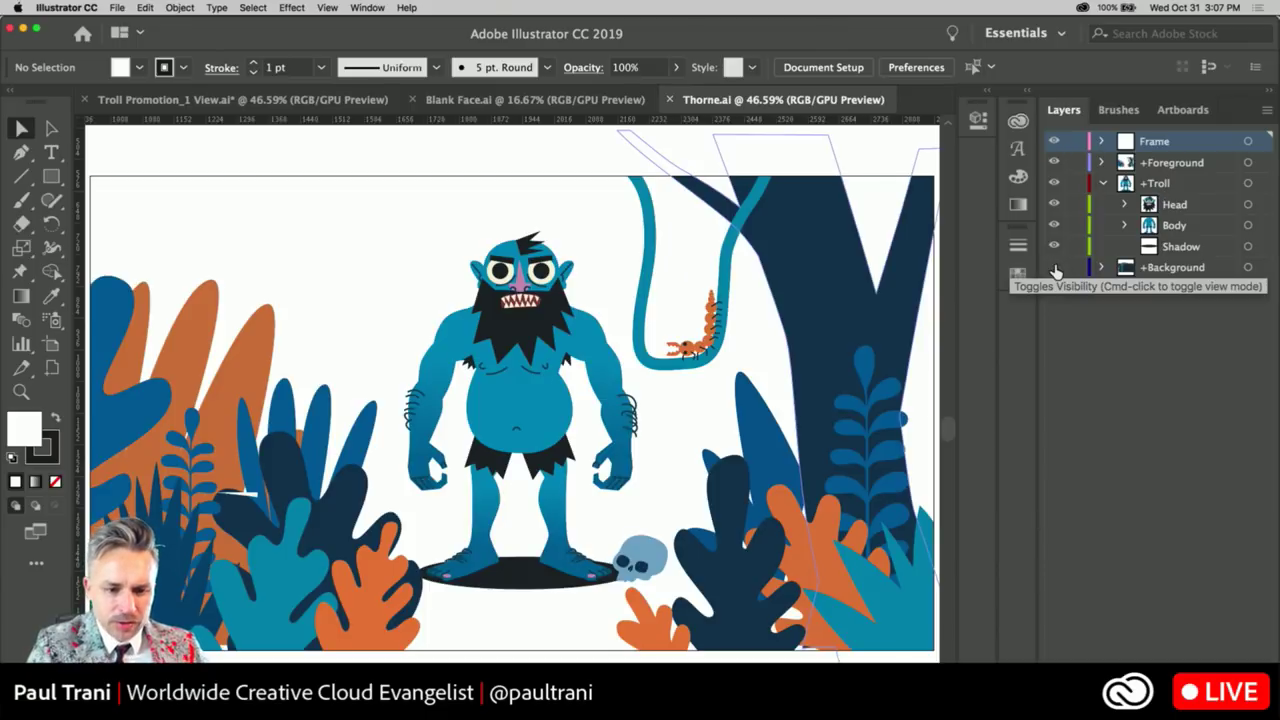
pyautogui.click(1054, 162)
pyautogui.click(1165, 185)
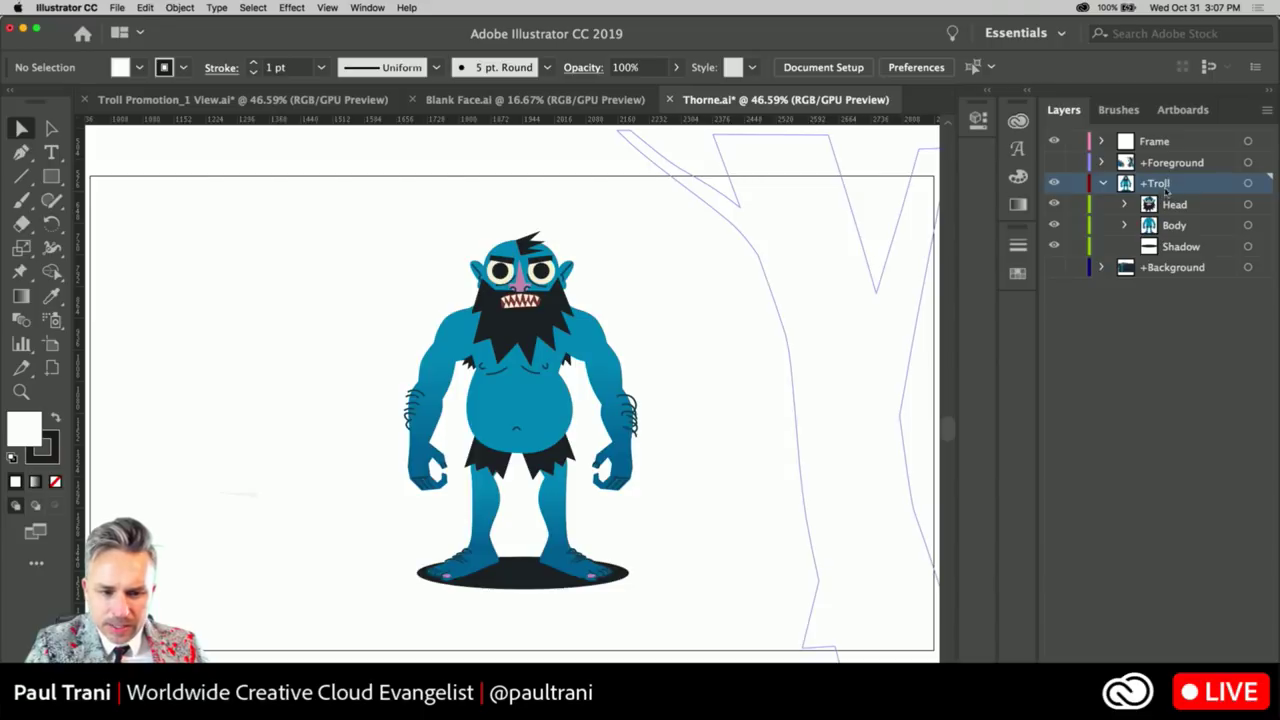
pyautogui.press('super+equal')
pyautogui.press('super+equal')
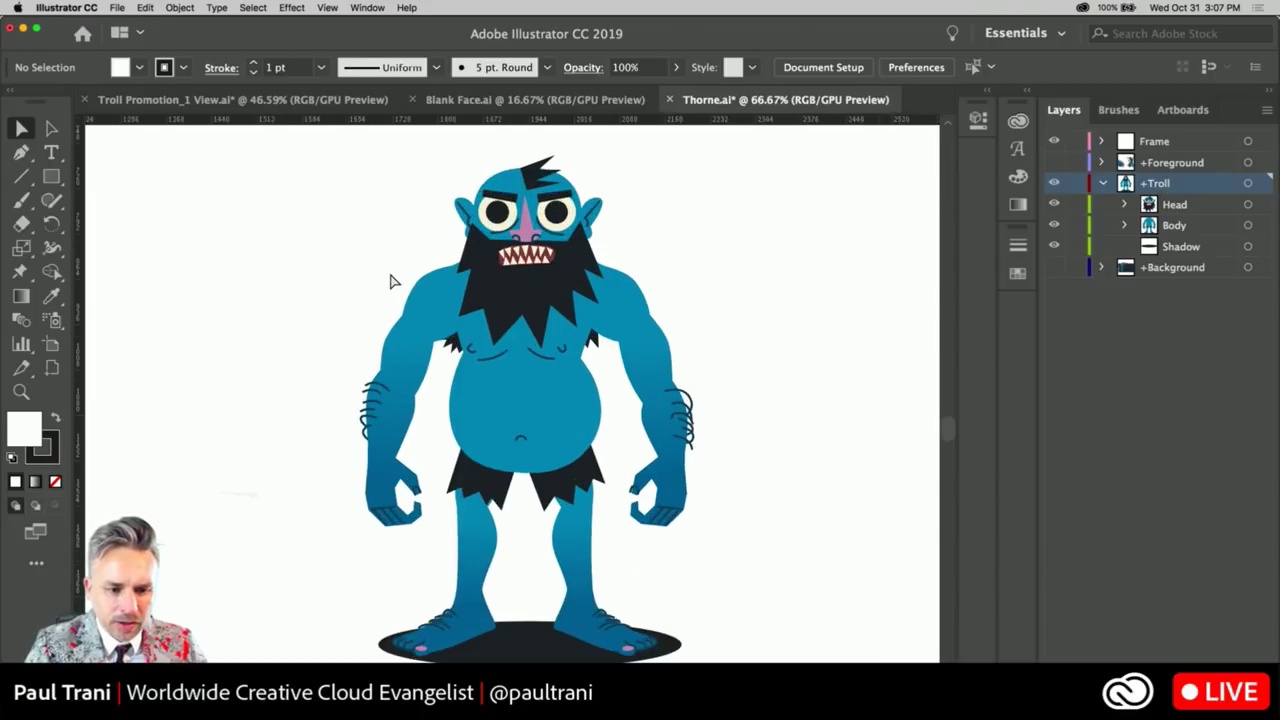
pyautogui.click(1192, 204)
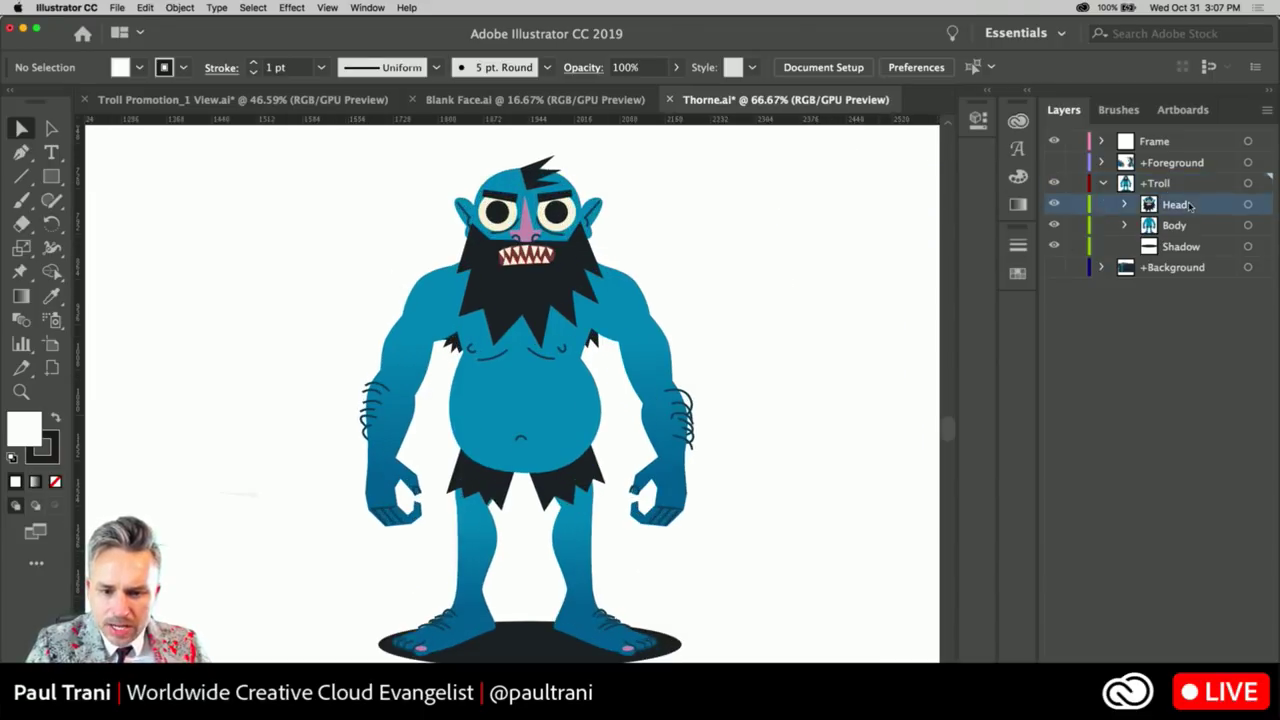
pyautogui.click(1054, 204)
pyautogui.click(1054, 204)
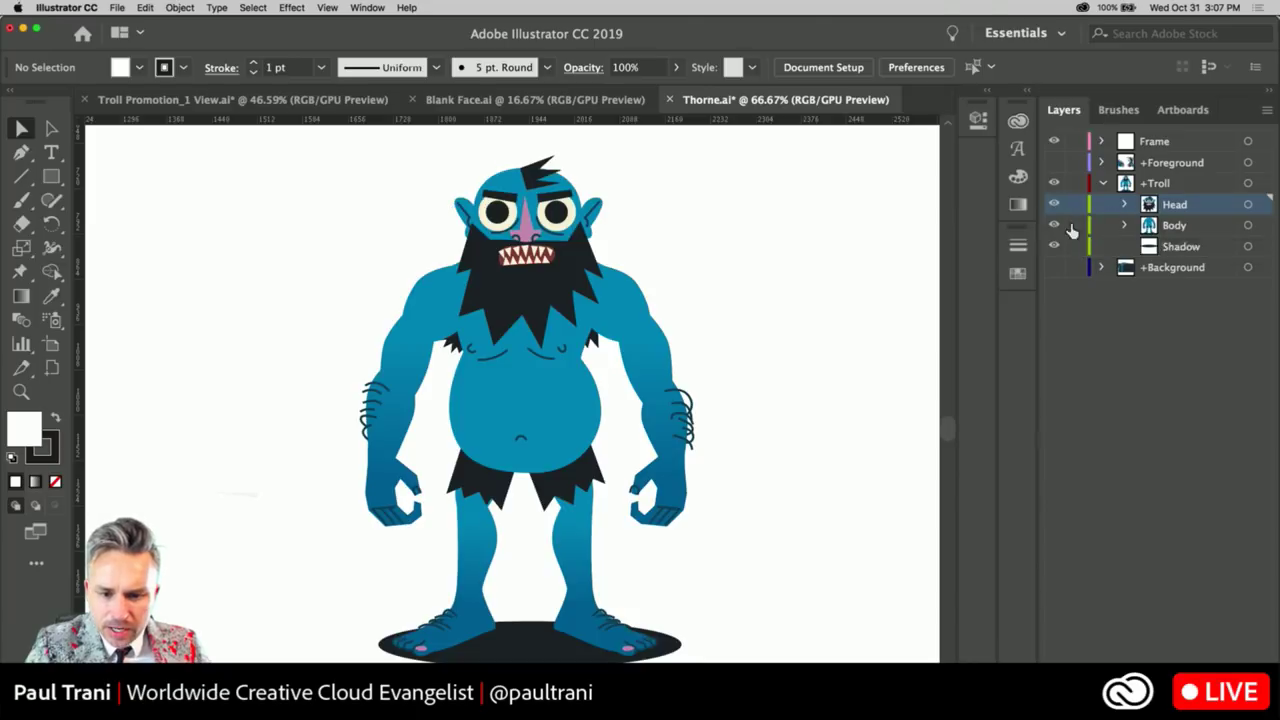
pyautogui.click(1162, 232)
pyautogui.click(1183, 205)
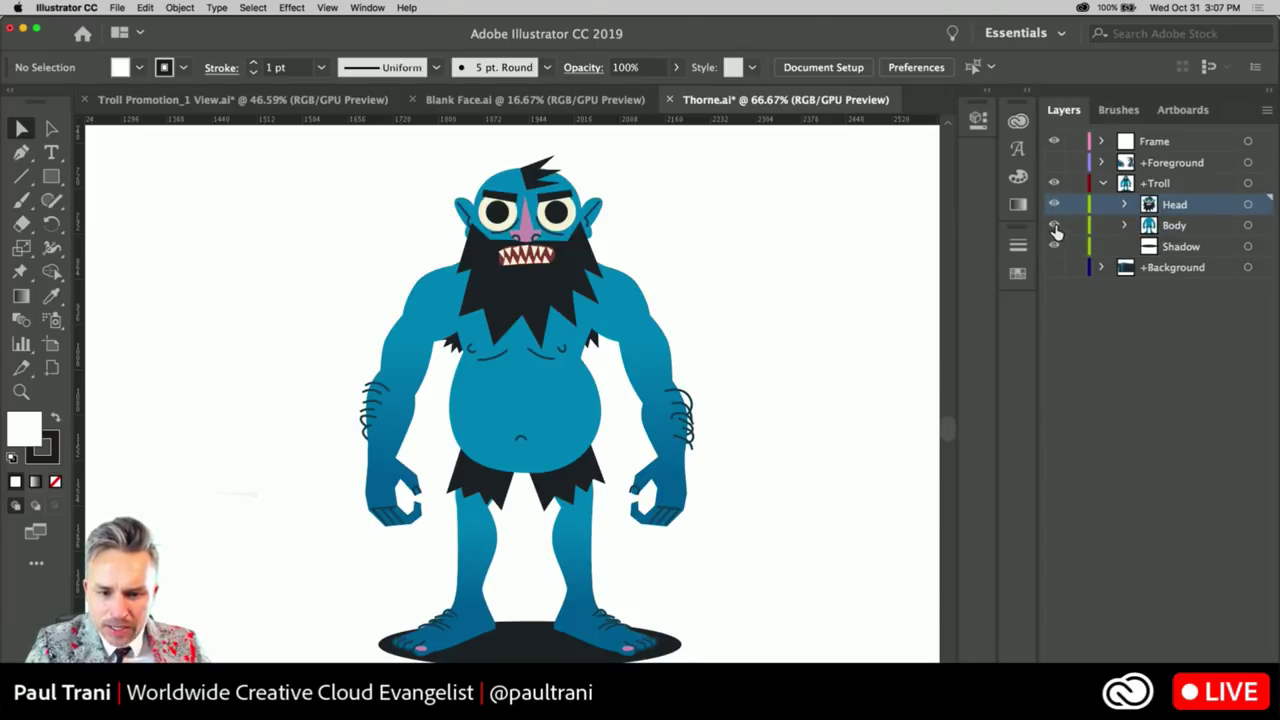
pyautogui.moveTo(1054, 225); pyautogui.dragTo(1054, 246)
# Zoom to the head, expand the Head and Mouth layers, and widen the Layers panel
pyautogui.click(21, 392)
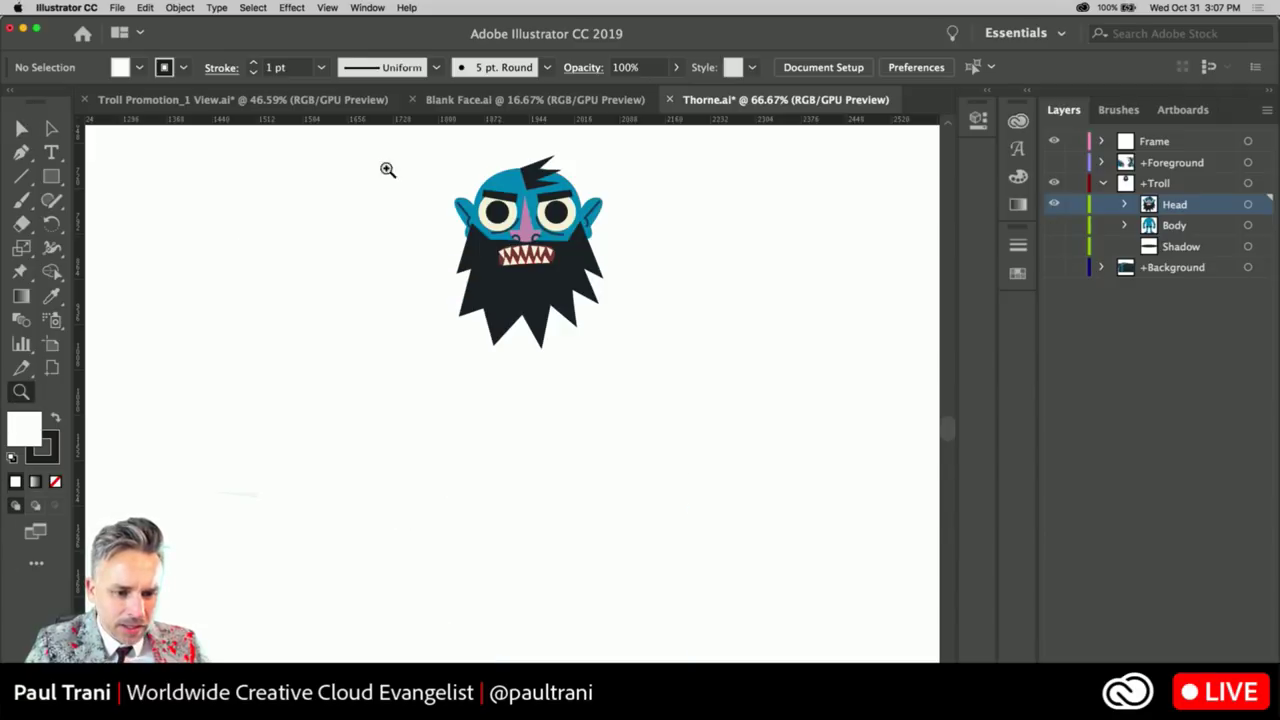
pyautogui.moveTo(428, 165); pyautogui.dragTo(586, 349)
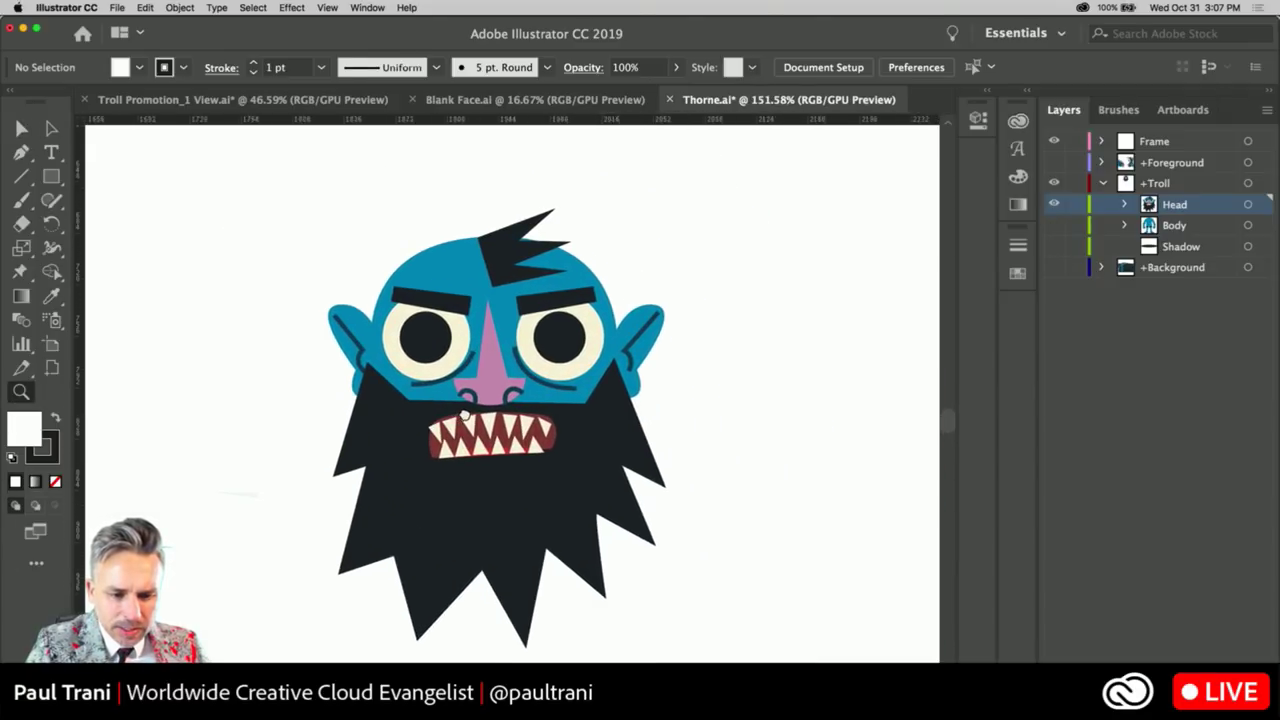
pyautogui.click(1124, 204)
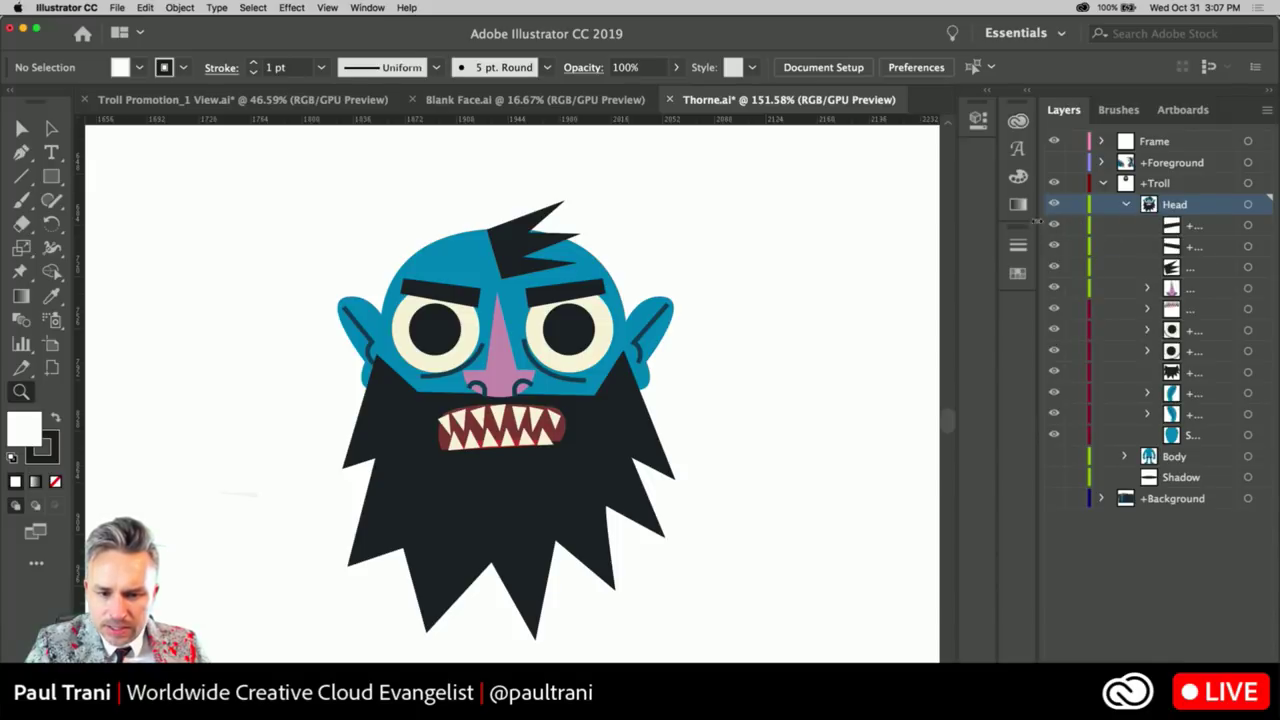
pyautogui.moveTo(1037, 219); pyautogui.dragTo(924, 218)
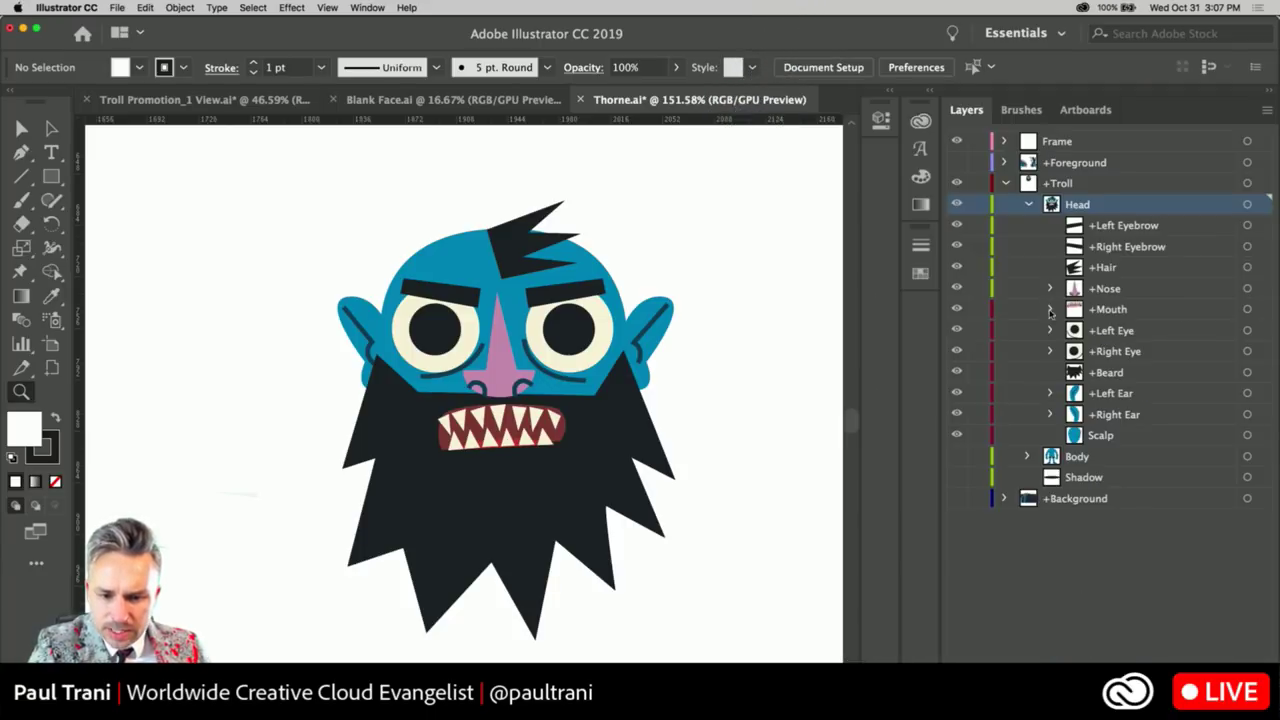
pyautogui.click(1050, 310)
# Preview the Ee, D, Aa, Surprised, Smile and Neutral mouth shapes one at a time
pyautogui.press('alt+super+8')
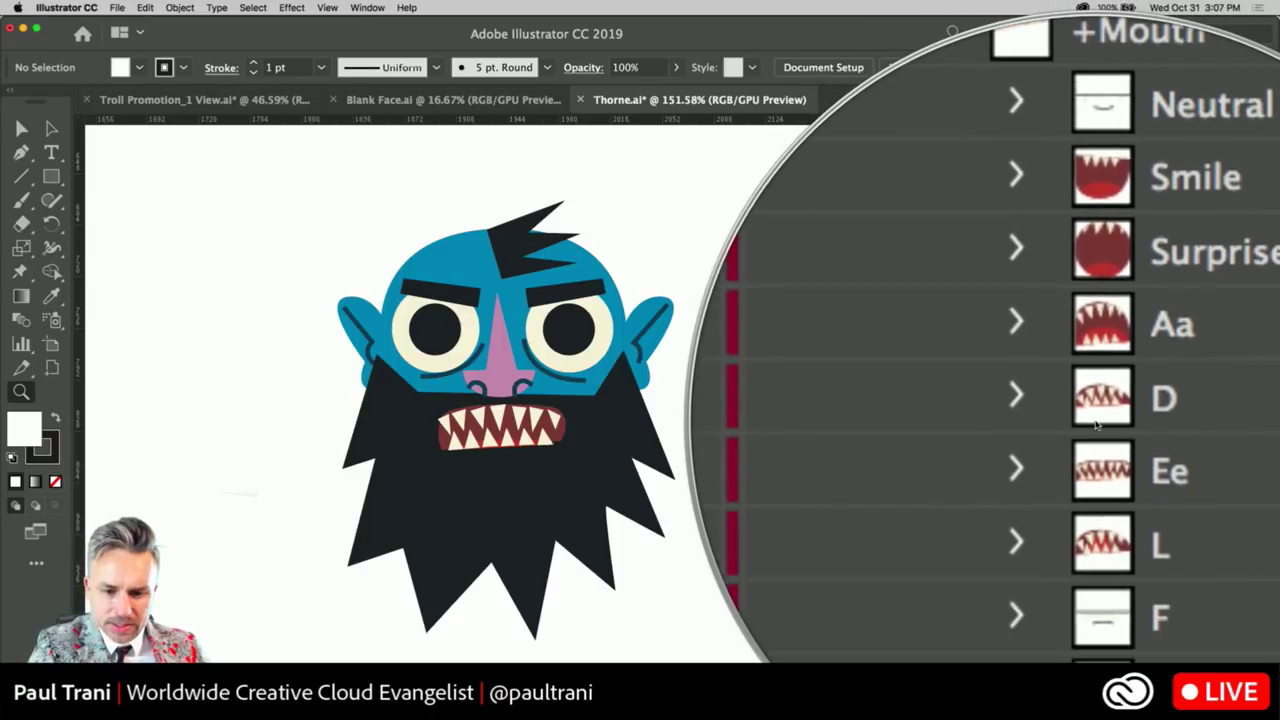
pyautogui.press('alt+super+8')
pyautogui.press('alt+super+equal')
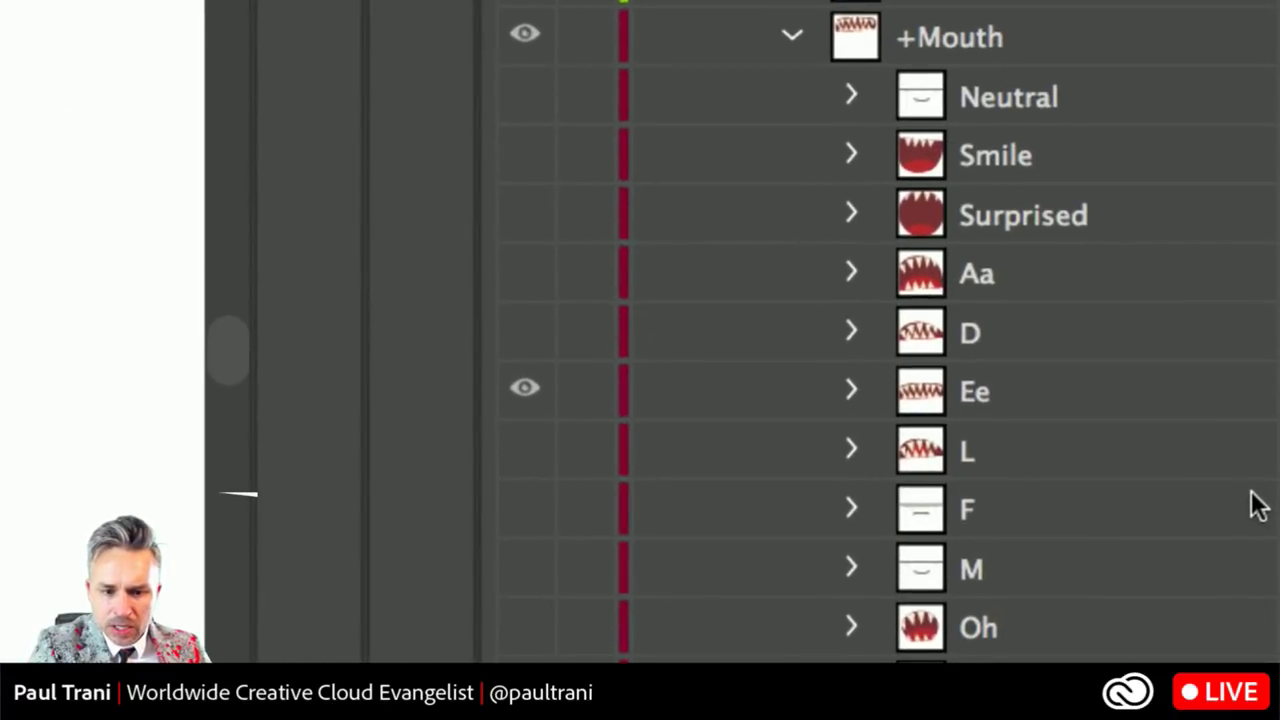
pyautogui.press('alt+super+8')
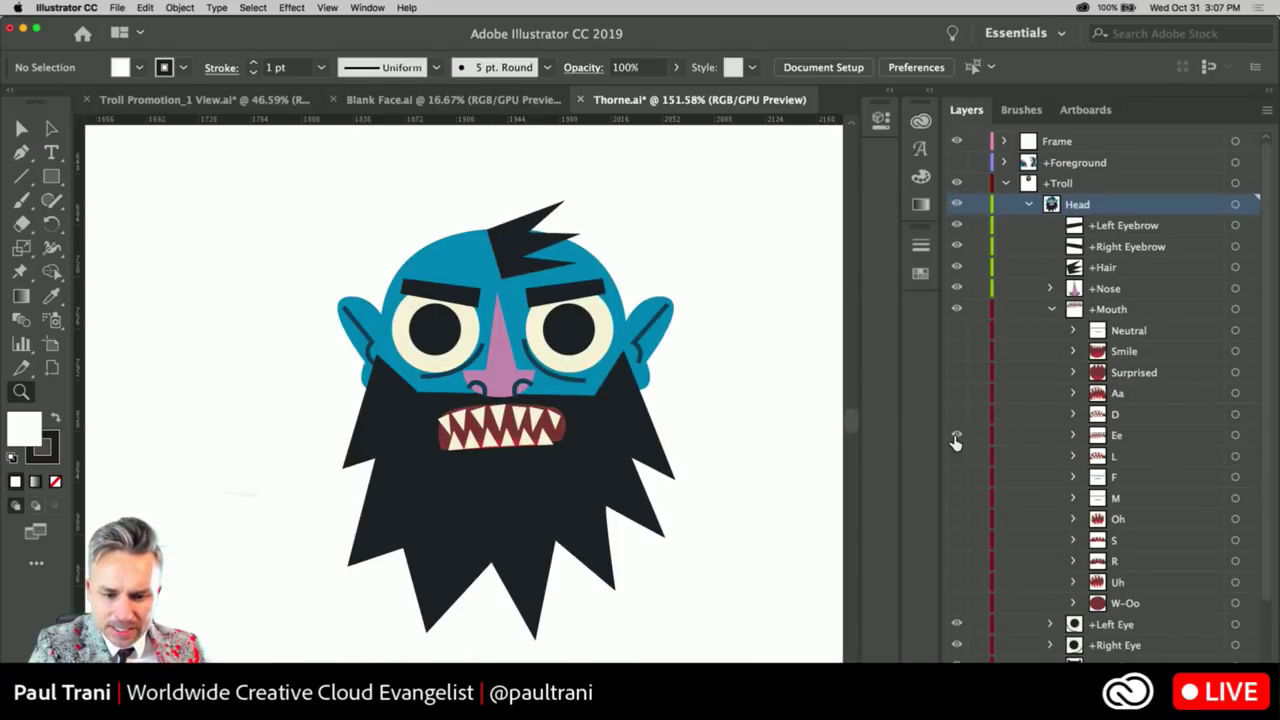
pyautogui.click(956, 434)
pyautogui.click(956, 414)
pyautogui.click(956, 414)
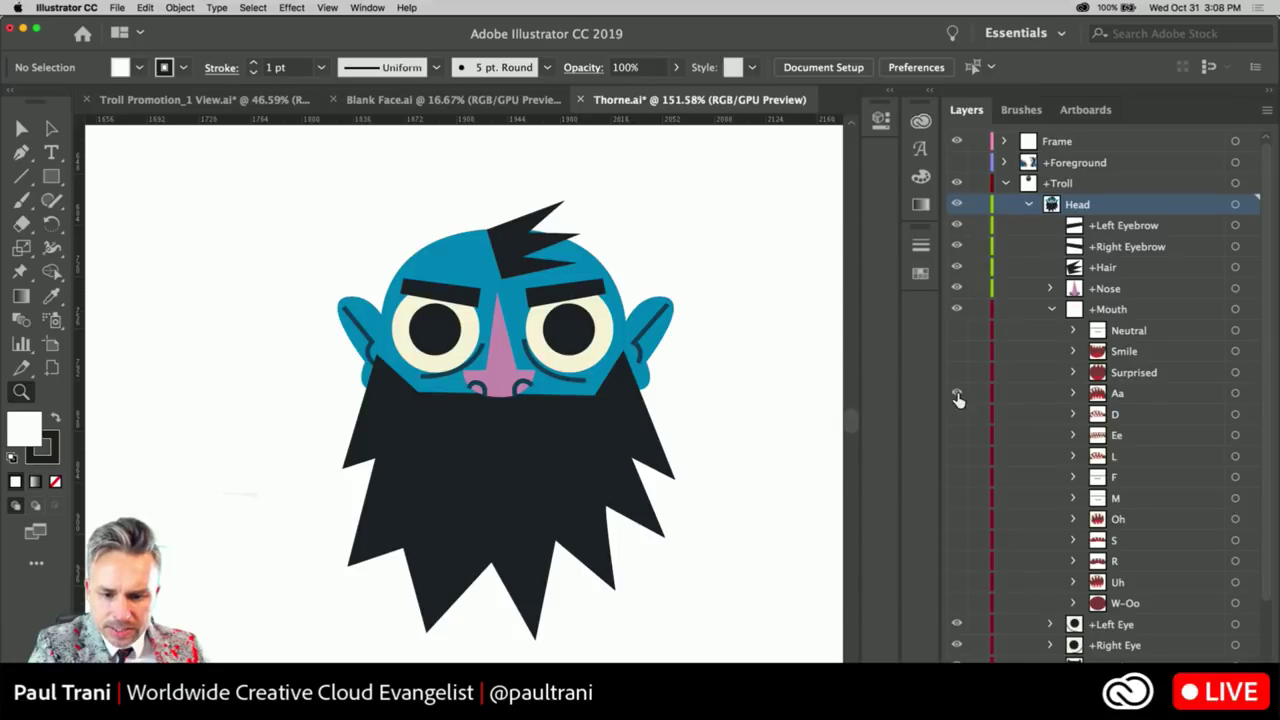
pyautogui.click(956, 393)
pyautogui.click(956, 393)
pyautogui.click(956, 372)
pyautogui.click(956, 372)
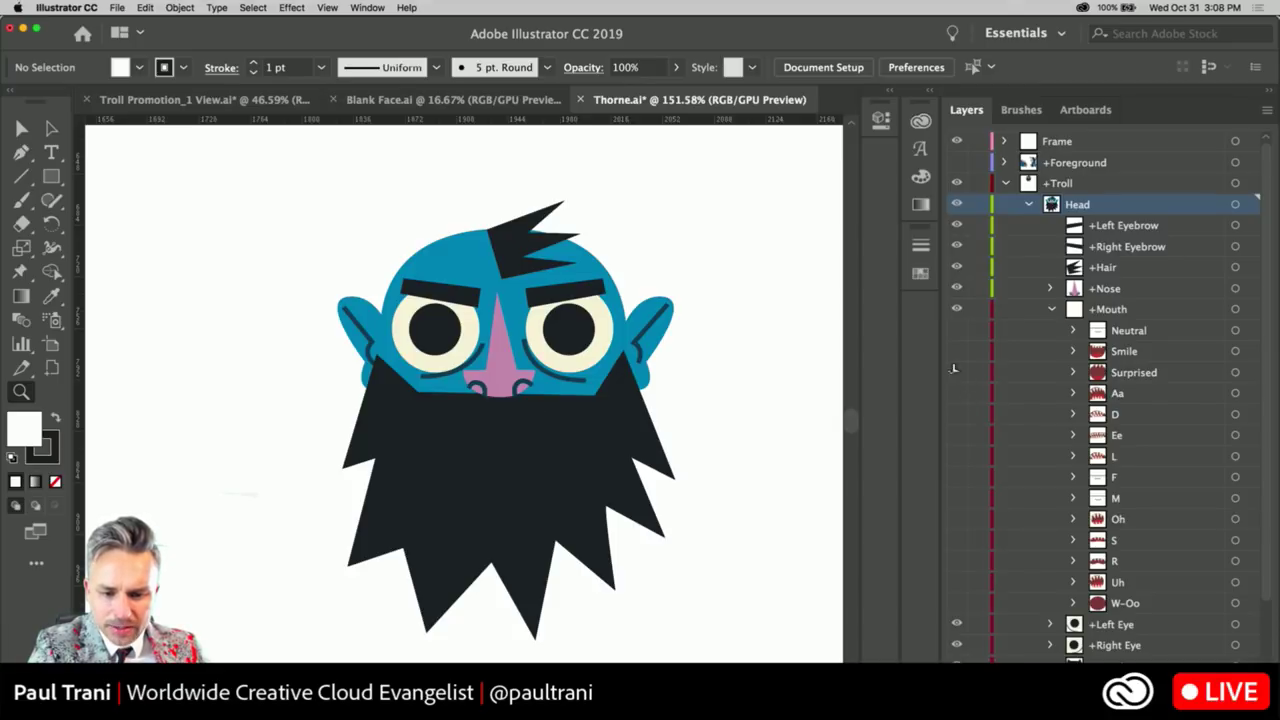
pyautogui.click(956, 351)
pyautogui.click(956, 351)
pyautogui.click(956, 330)
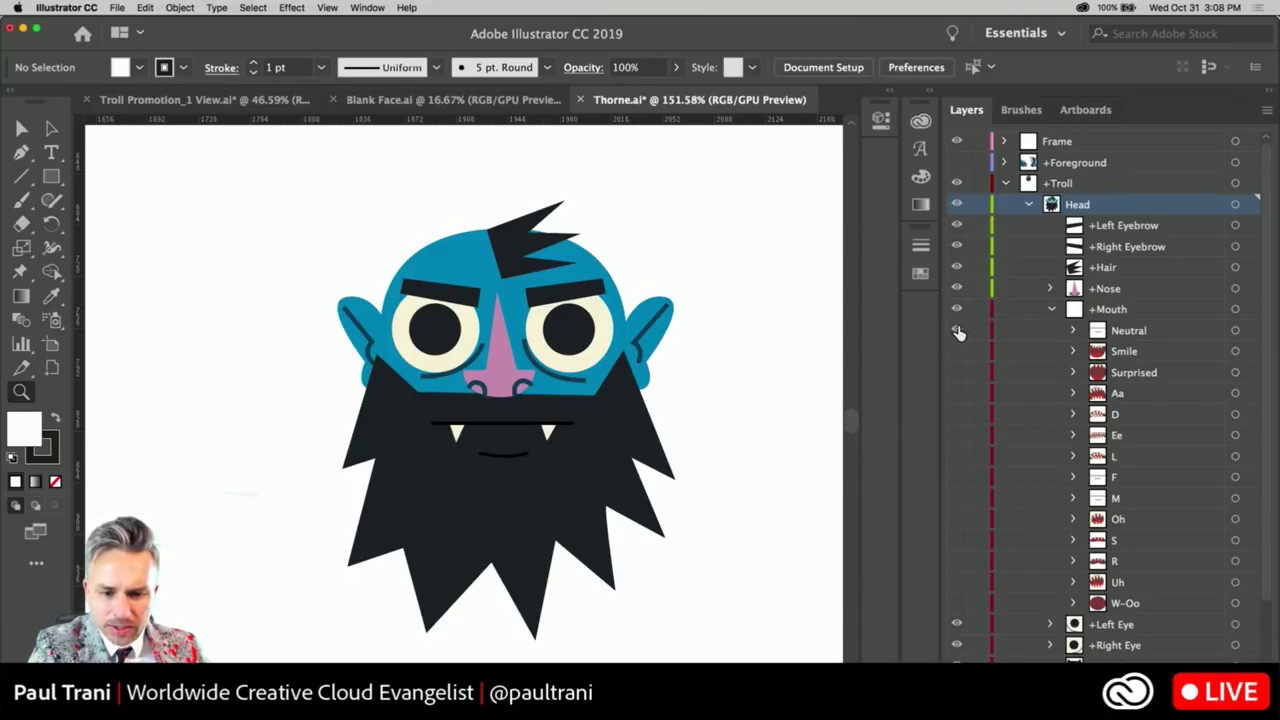
pyautogui.click(956, 330)
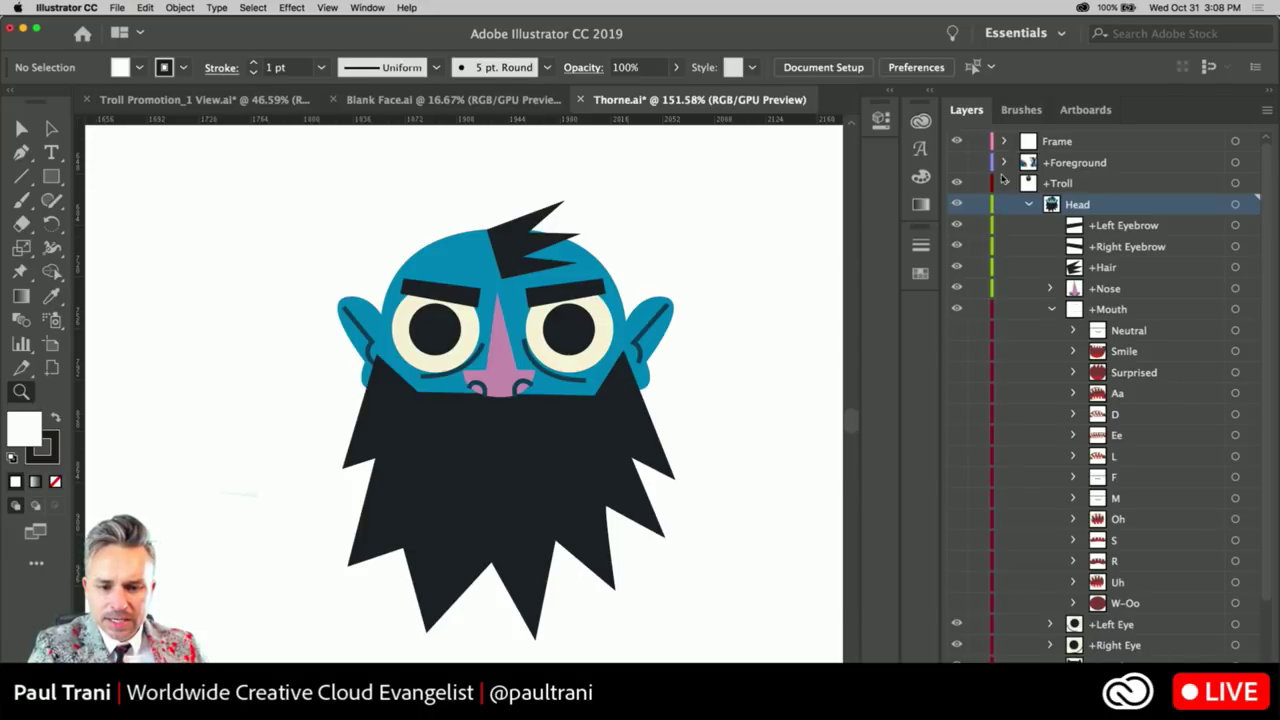
# Hide all mouth shapes and the +Mouth layer, collapse it, and show Body again
pyautogui.moveTo(956, 332); pyautogui.dragTo(958, 610)
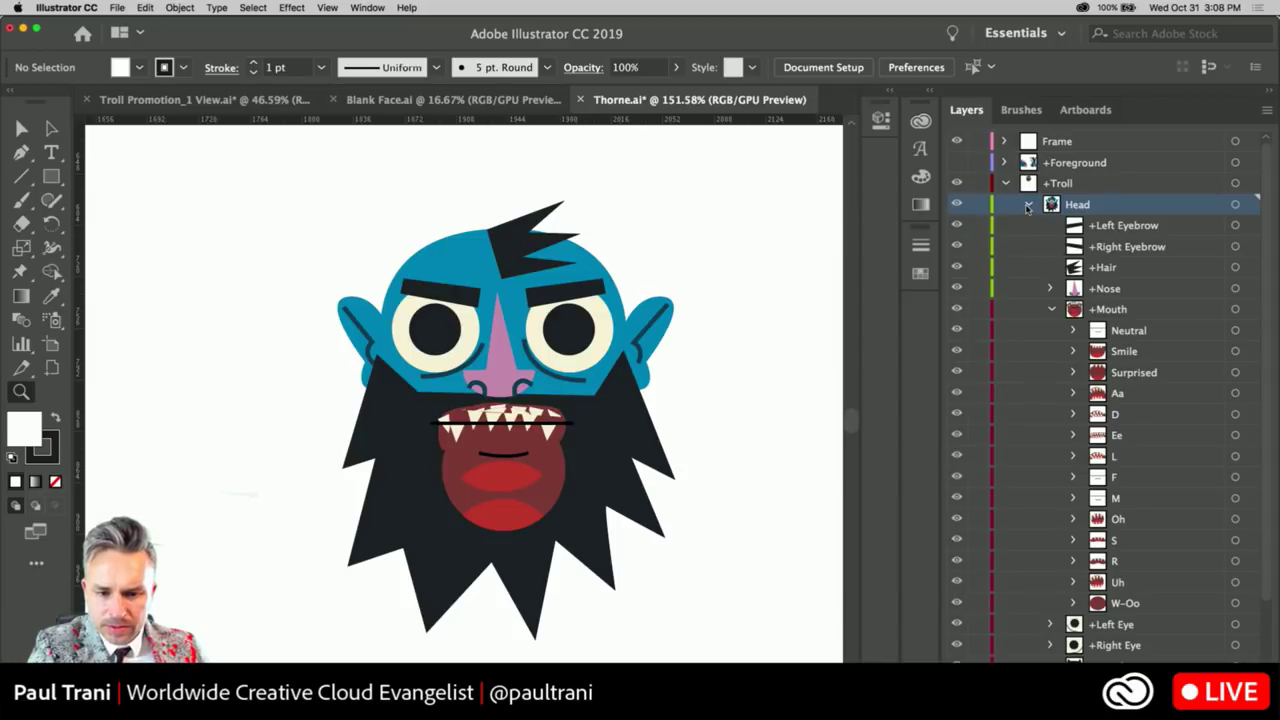
pyautogui.moveTo(956, 330); pyautogui.dragTo(956, 606)
pyautogui.click(956, 309)
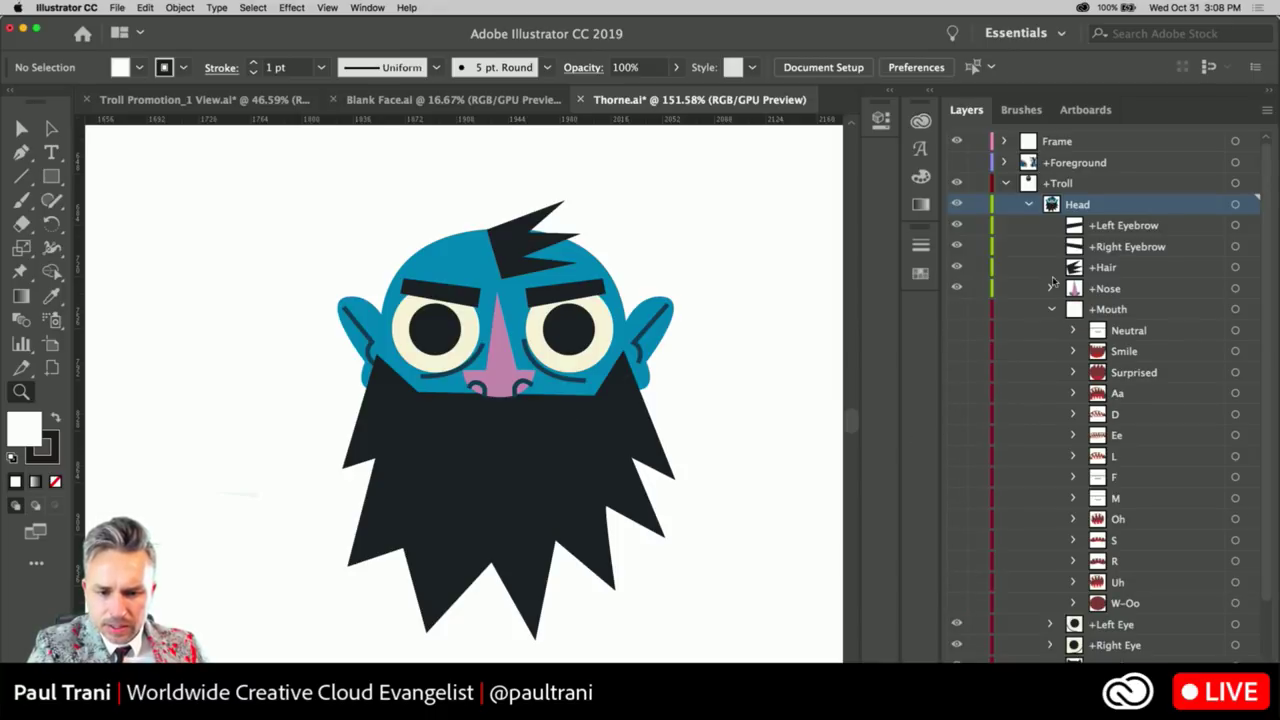
pyautogui.click(1051, 310)
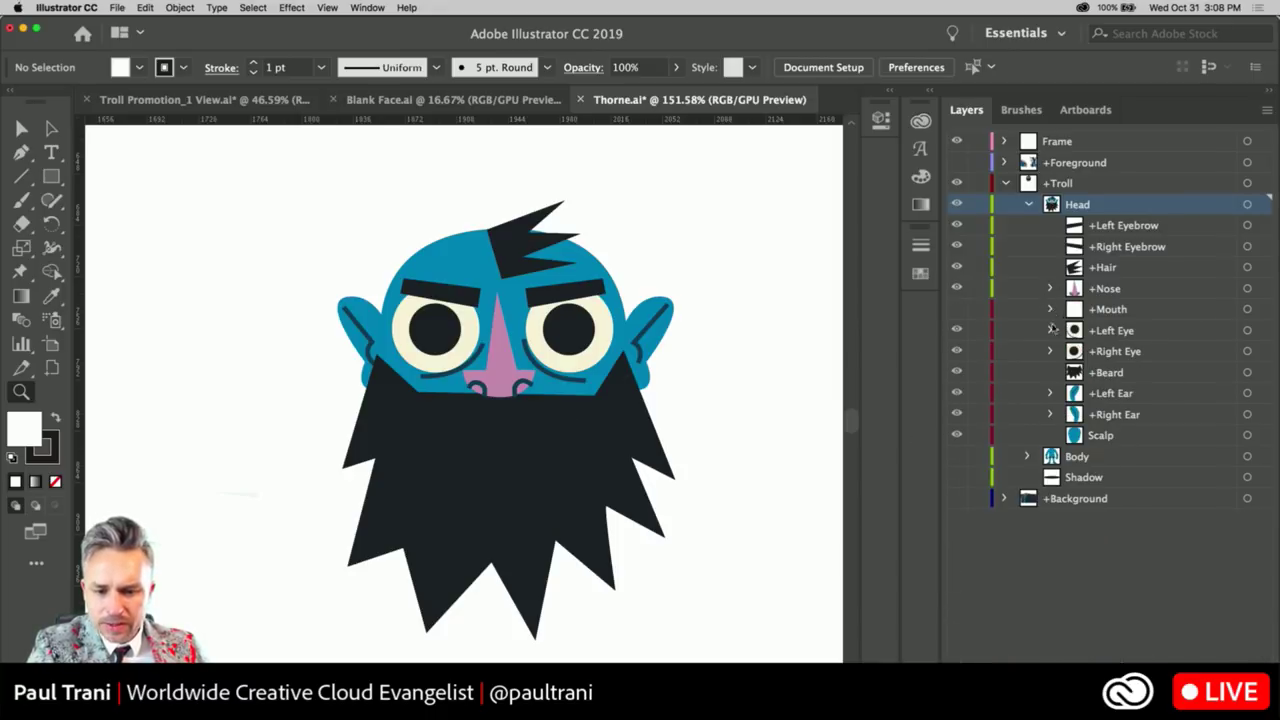
pyautogui.click(957, 456)
# Raise the top anchor point of the troll's head path to reshape the scalp
pyautogui.press('super+a')
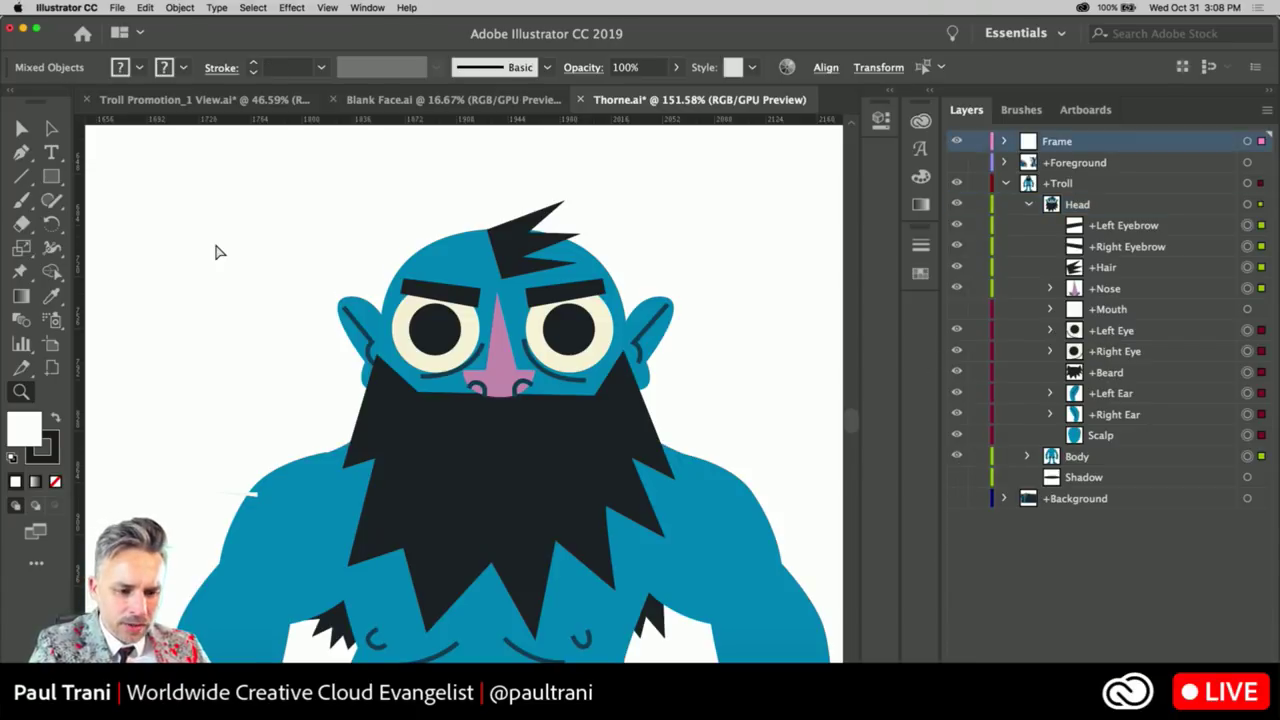
pyautogui.click(146, 8)
pyautogui.press('Escape')
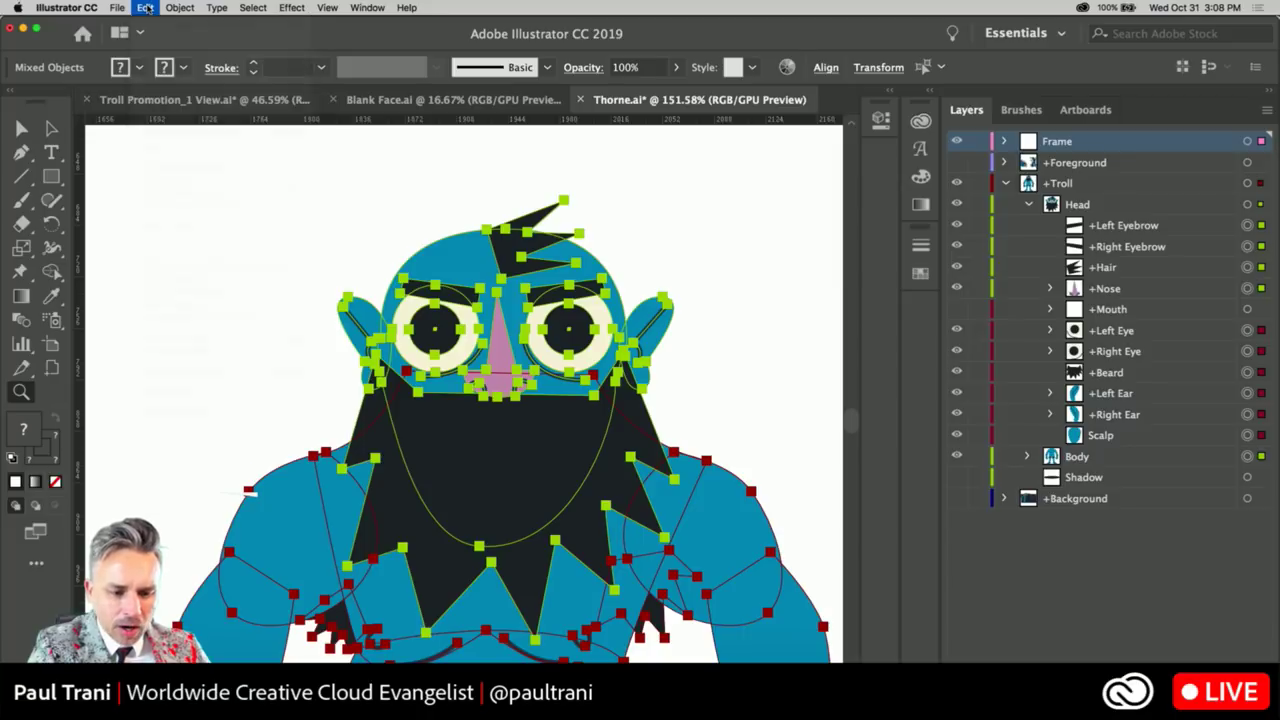
pyautogui.click(24, 128)
pyautogui.click(310, 196)
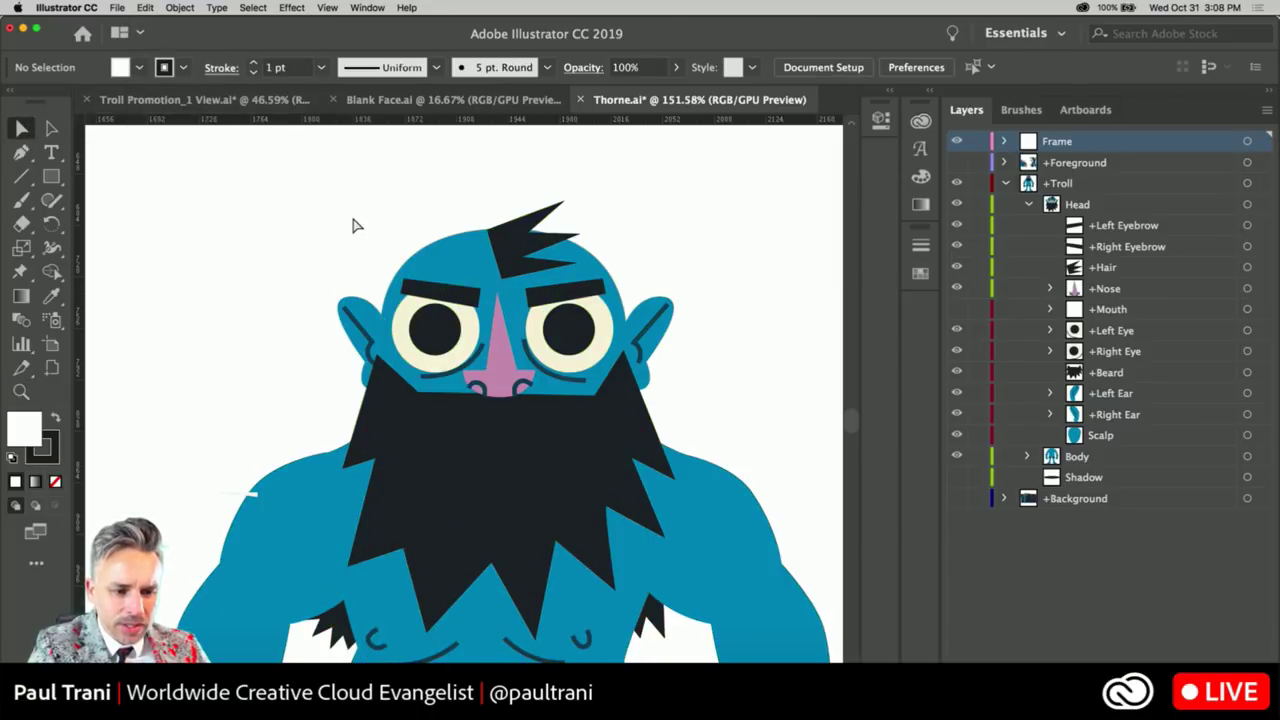
pyautogui.click(418, 260)
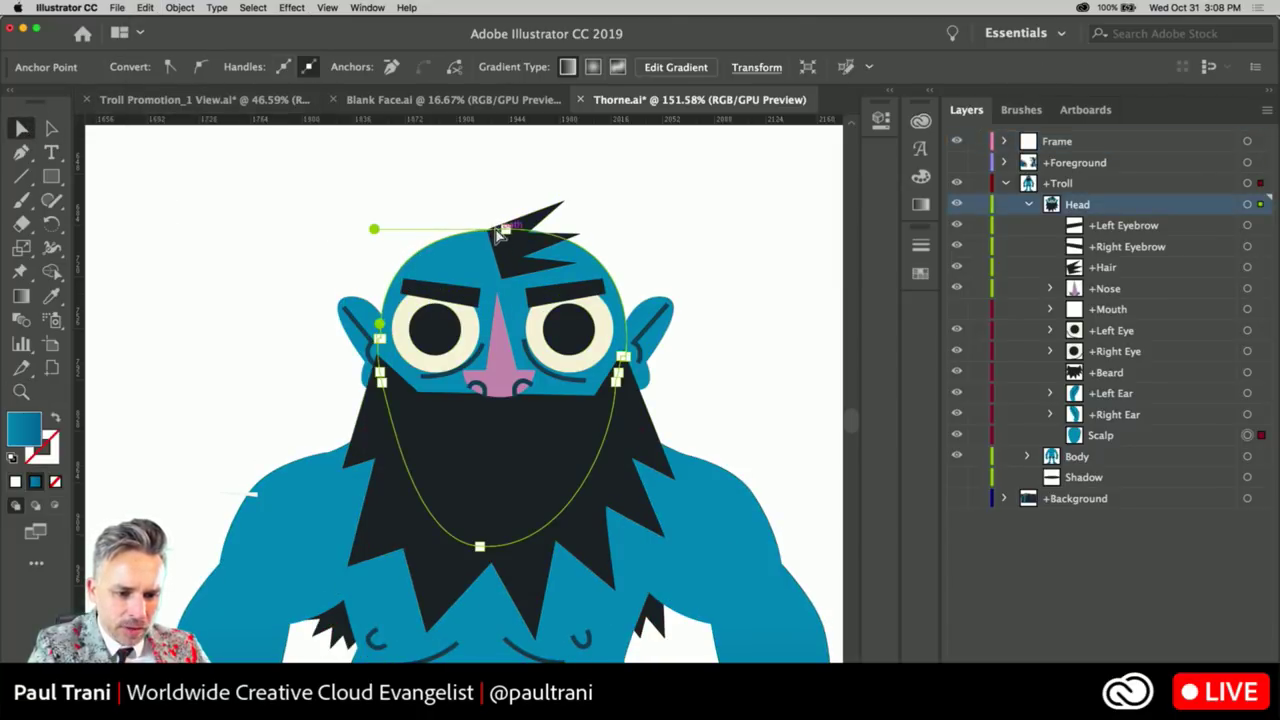
pyautogui.moveTo(495, 228); pyautogui.dragTo(503, 210)
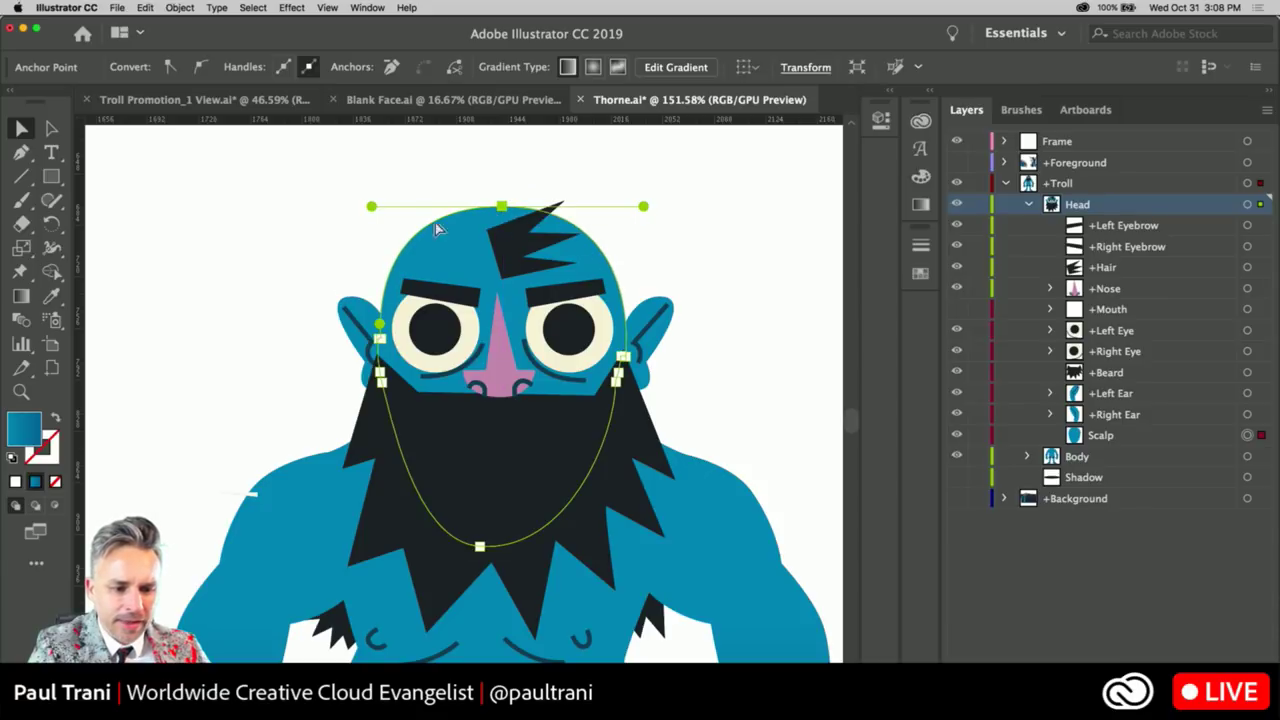
pyautogui.click(210, 242)
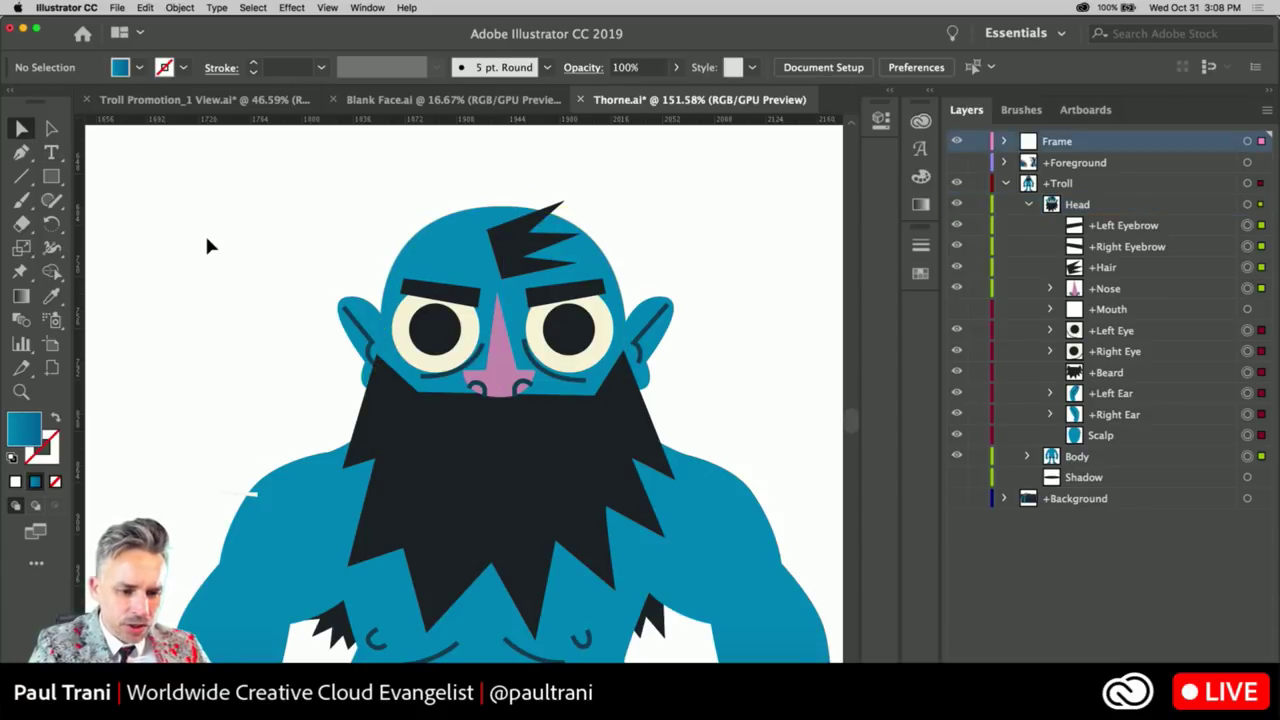
# Select all the troll artwork and open Edit Colors > Recolor Artwork
pyautogui.press('super+a')
pyautogui.click(147, 8)
pyautogui.moveTo(176, 228)
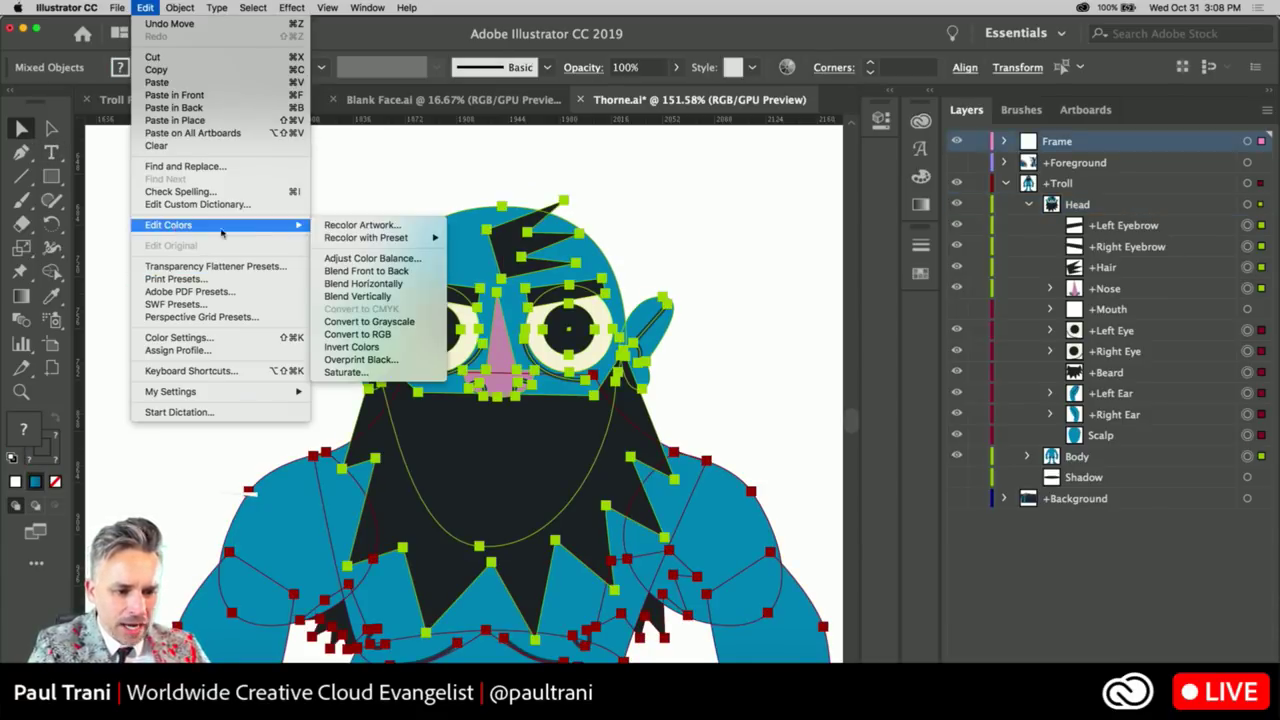
pyautogui.click(349, 226)
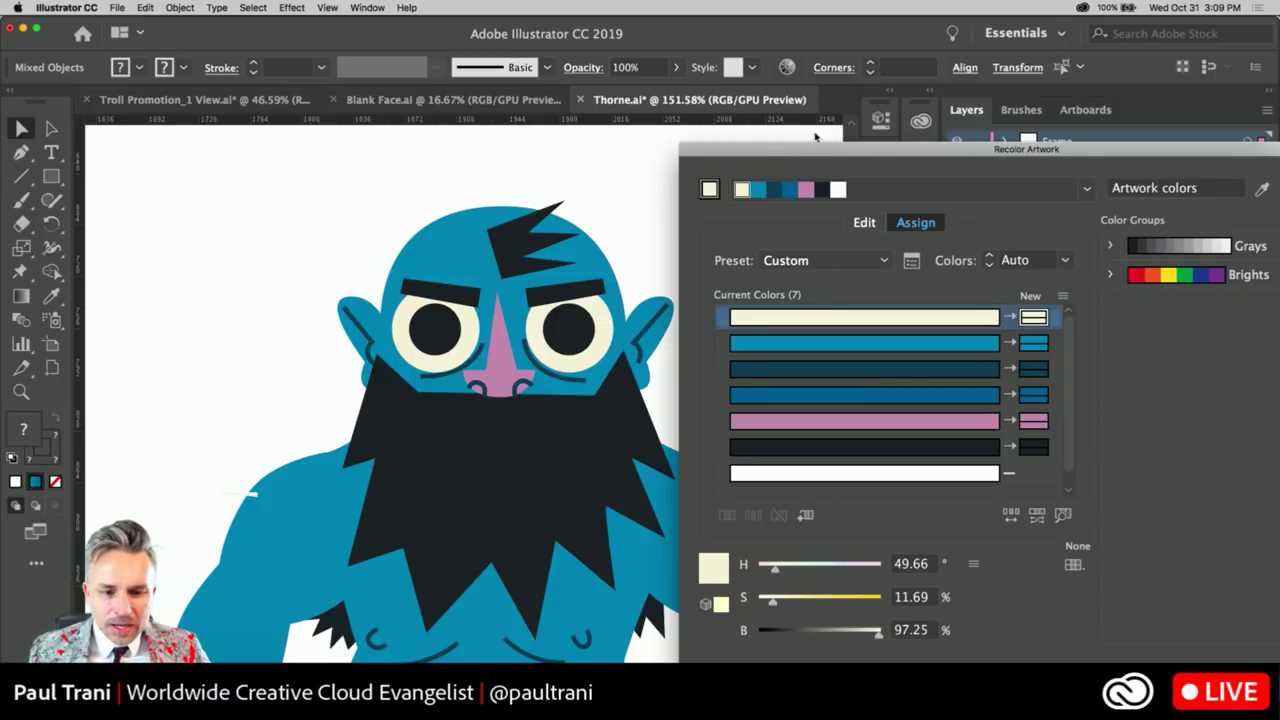
# Recolor the troll by rotating the linked harmony colours from teal toward magenta-red, then deselect
pyautogui.moveTo(809, 148); pyautogui.dragTo(714, 23)
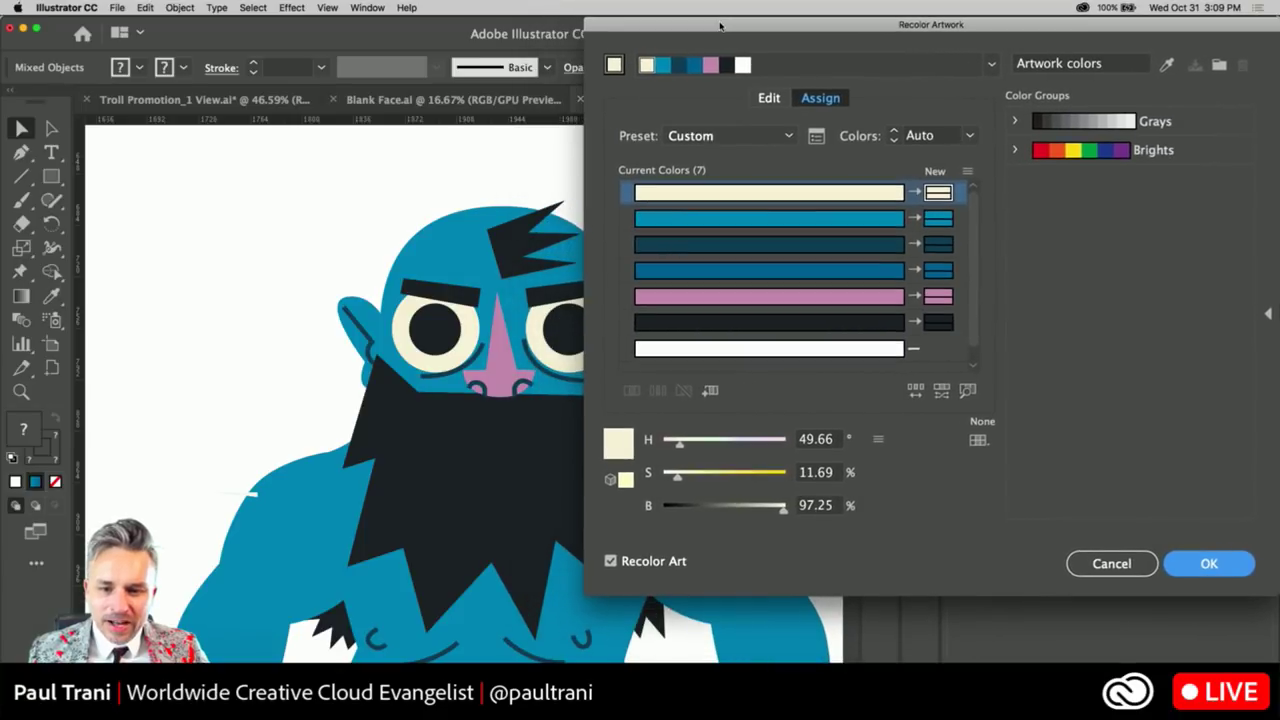
pyautogui.click(764, 97)
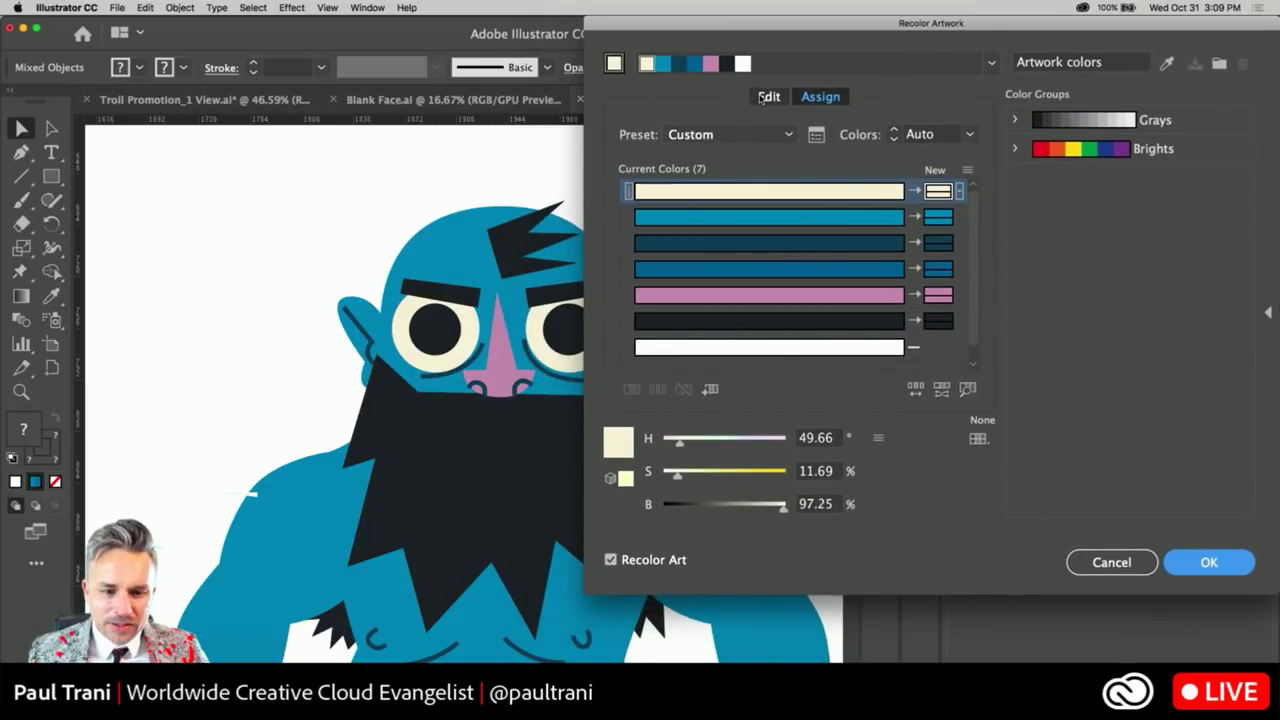
pyautogui.click(966, 388)
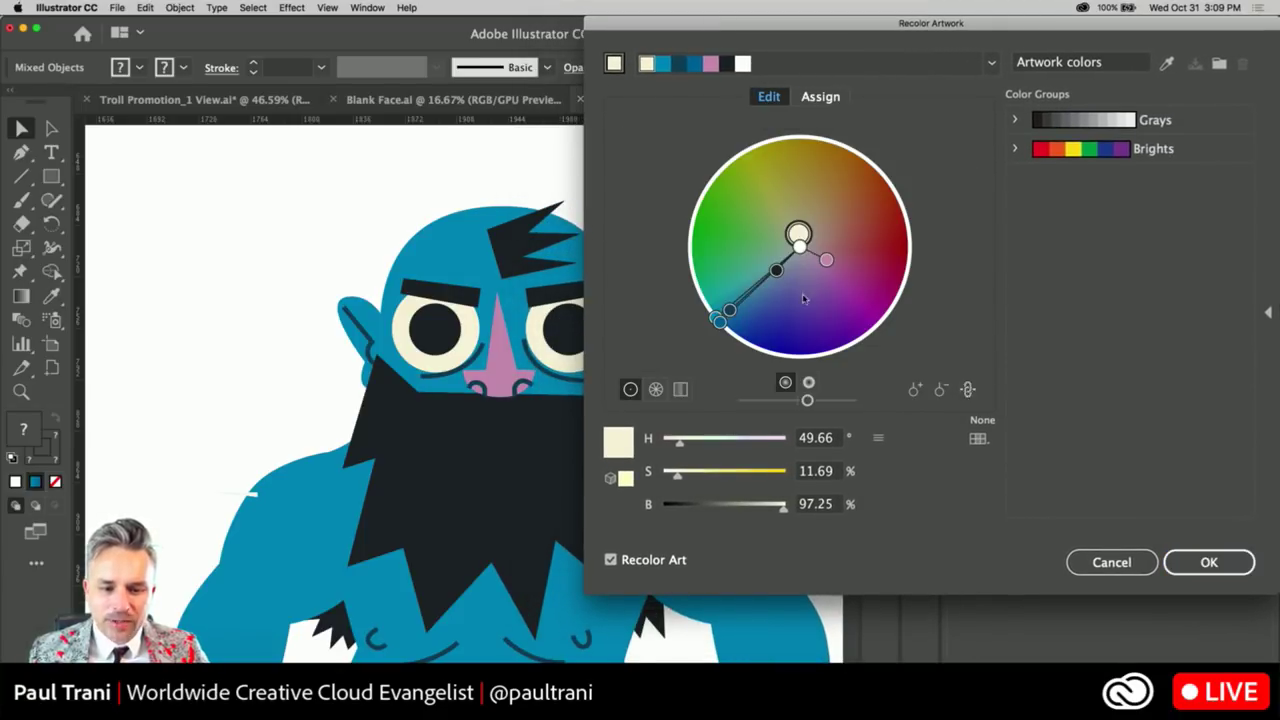
pyautogui.moveTo(776, 271); pyautogui.dragTo(830, 268)
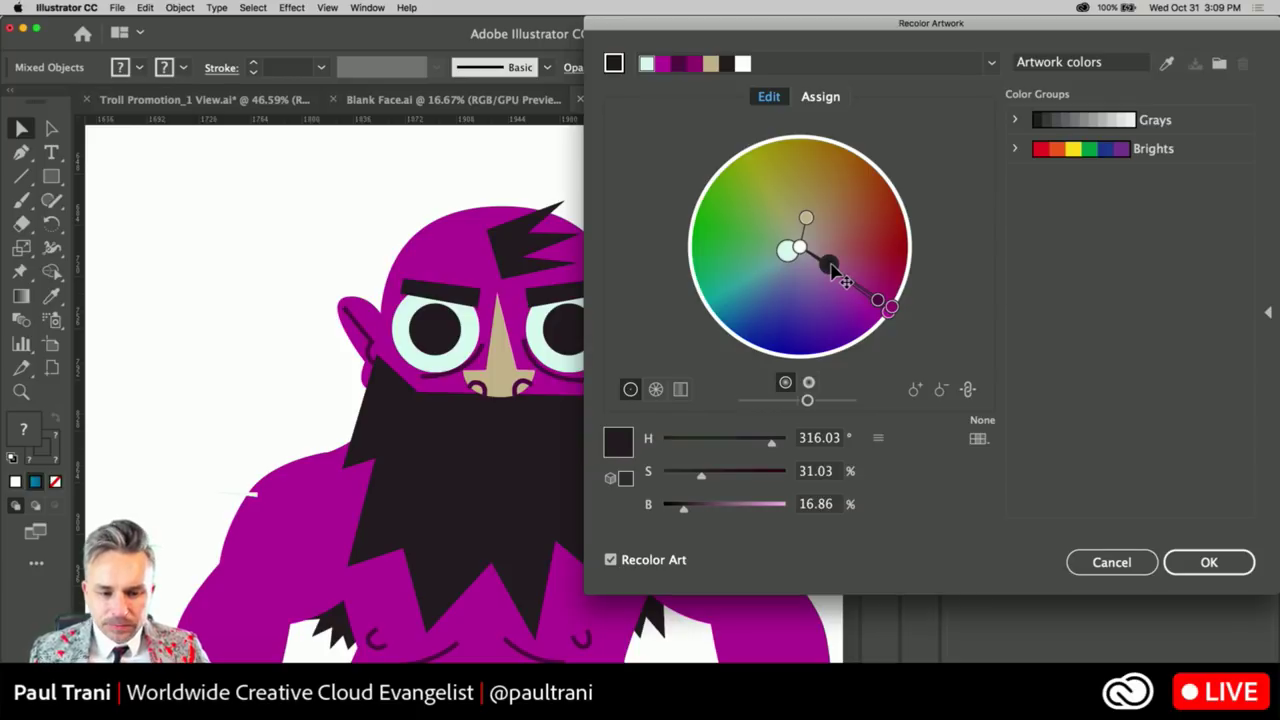
pyautogui.moveTo(831, 268)
pyautogui.mouseDown()
pyautogui.moveTo(836, 241)
pyautogui.moveTo(831, 259)
pyautogui.mouseUp()
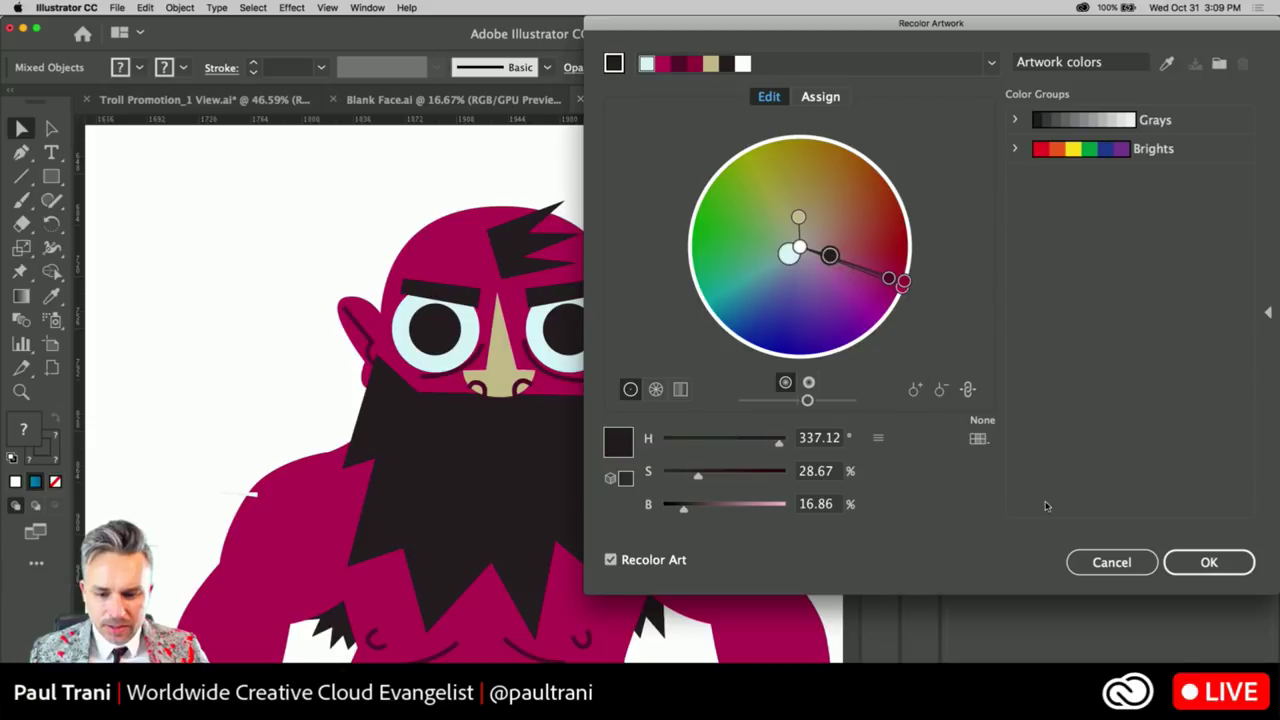
pyautogui.click(1209, 562)
pyautogui.click(192, 236)
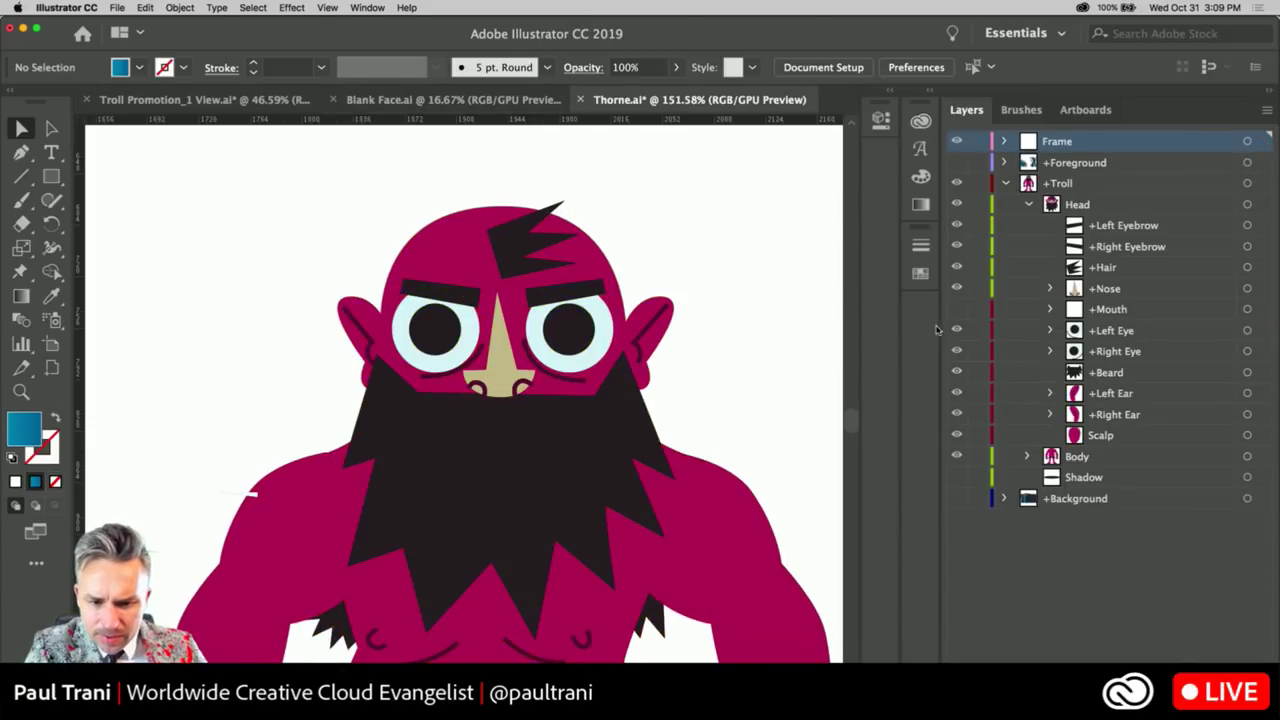
# Show the Smile mouth shape, save Thorne.ai, and switch to Character Animator to import it
pyautogui.click(1050, 309)
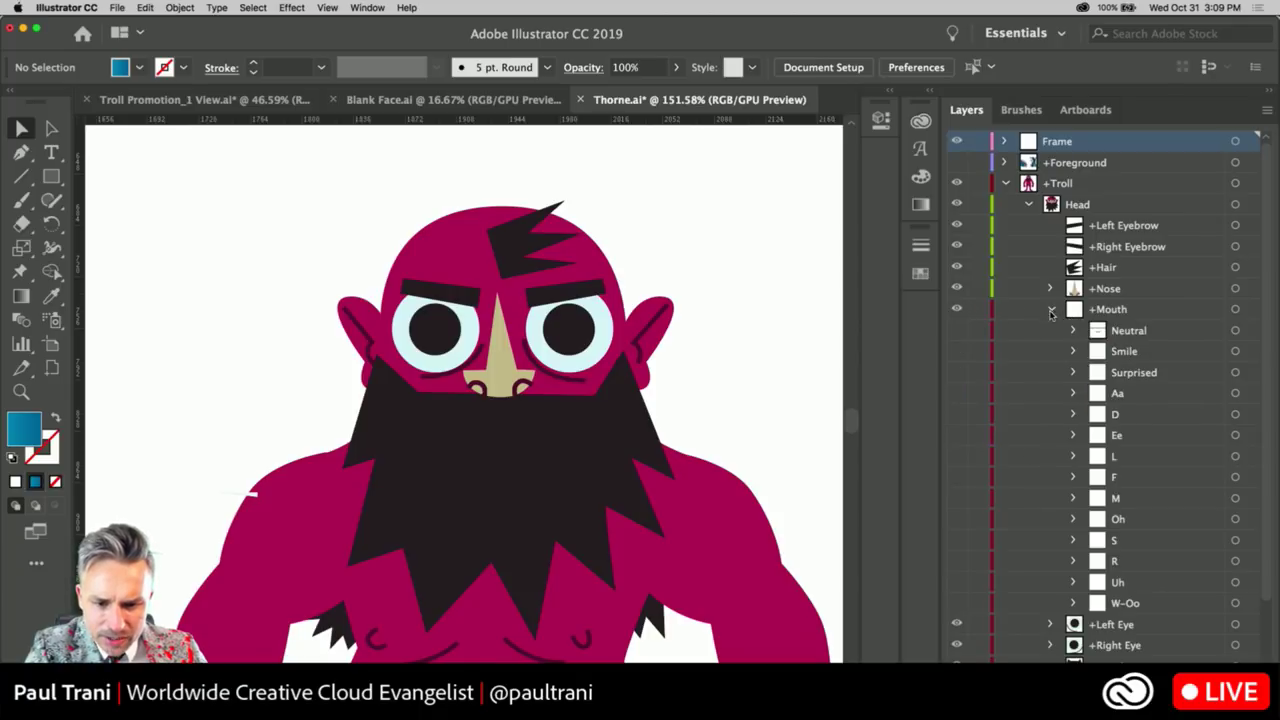
pyautogui.click(954, 351)
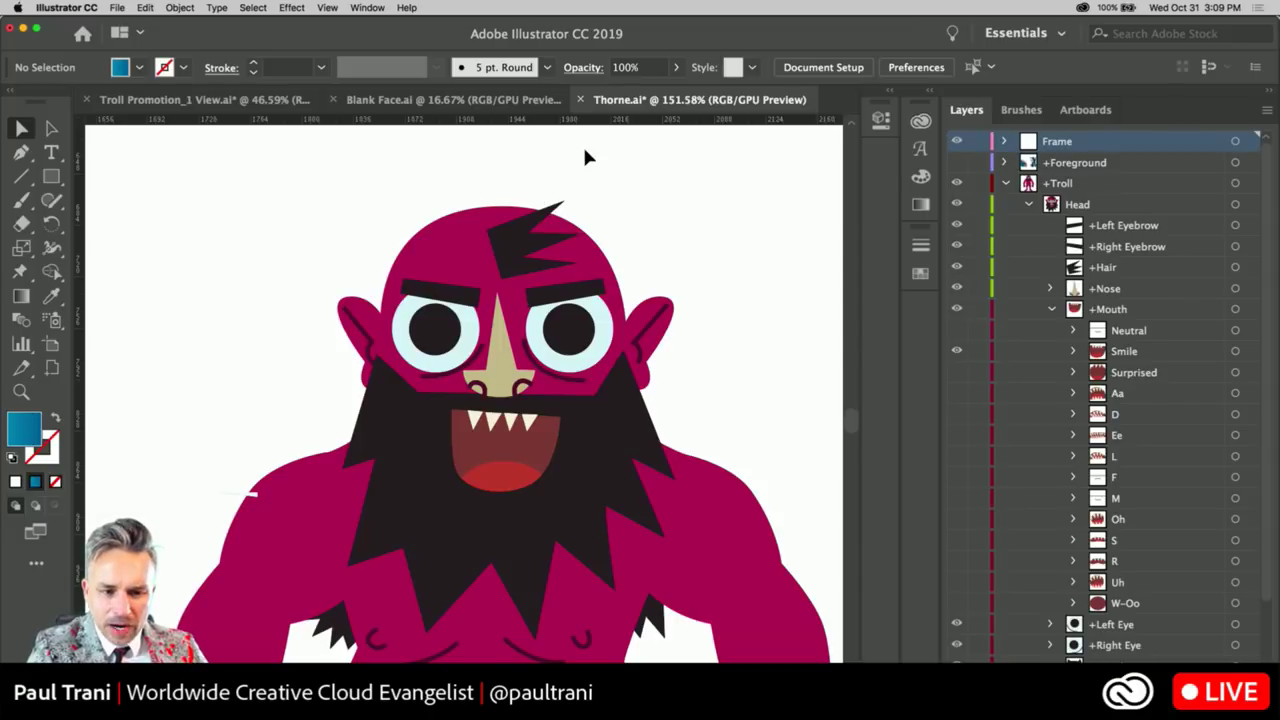
pyautogui.press('super+s')
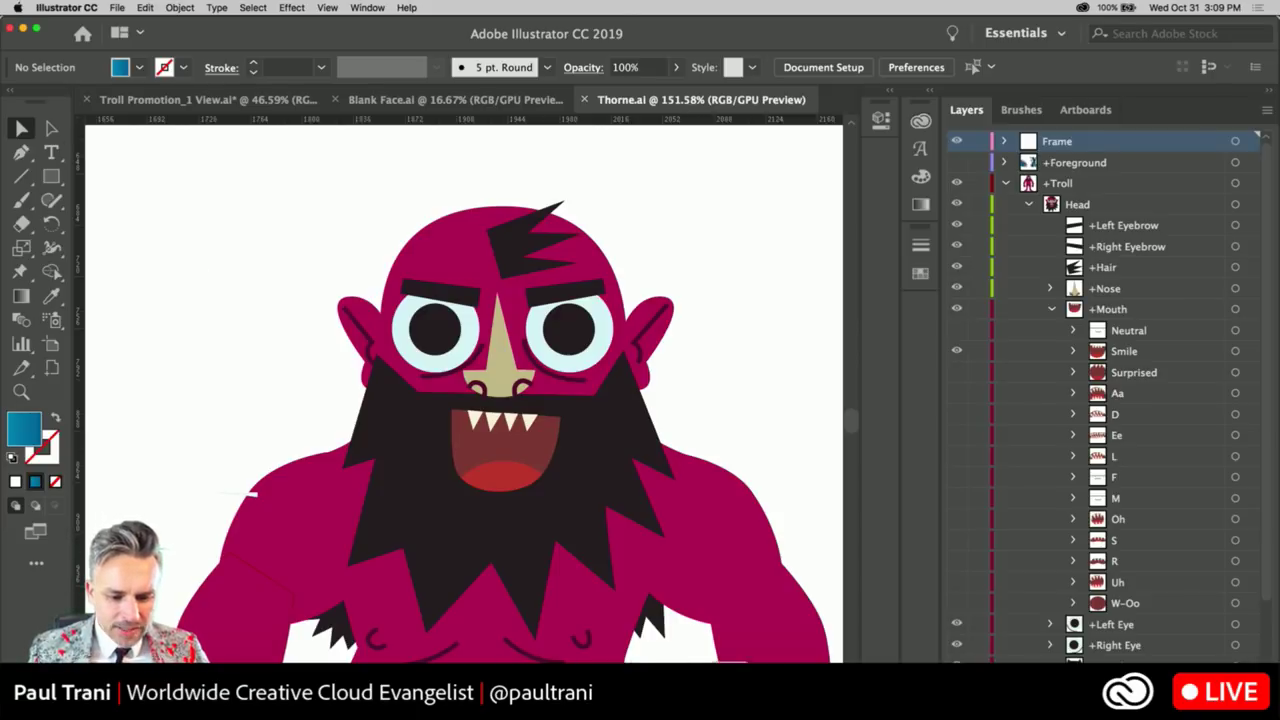
pyautogui.press('super+Tab')
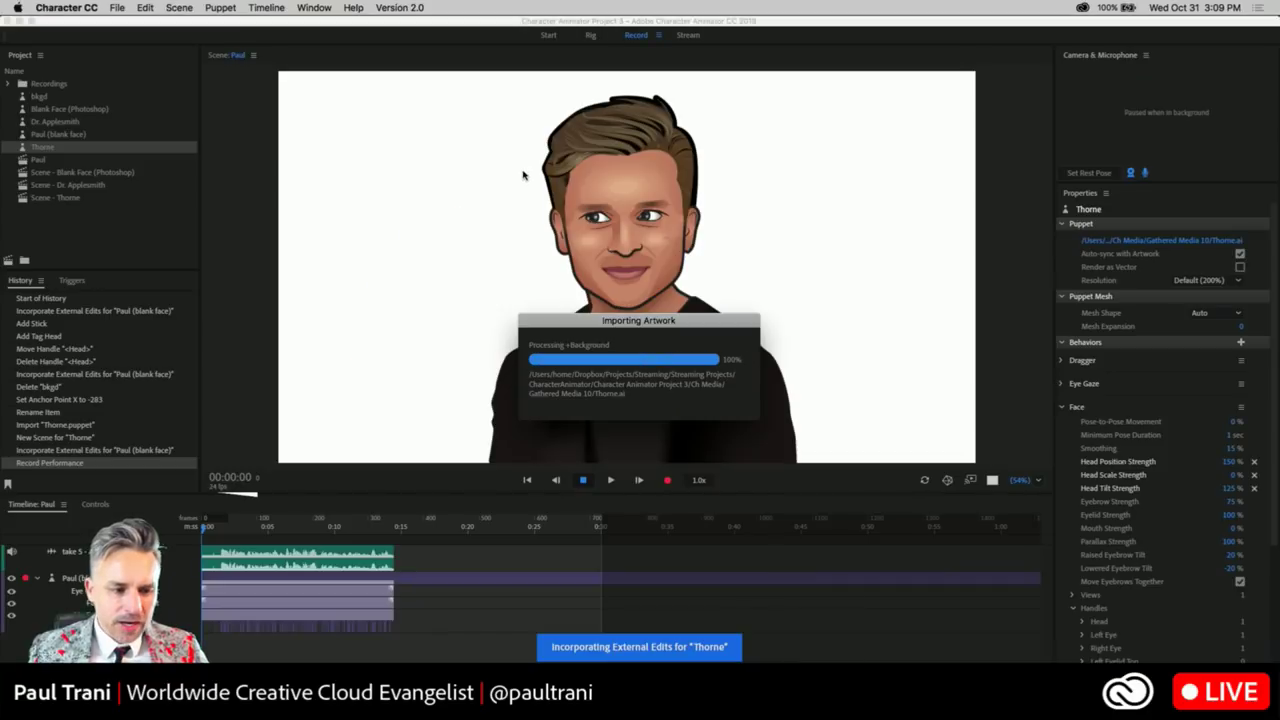
# Open the Scene - Thorne scene to check the magenta troll, then return to Illustrator
pyautogui.doubleClick(28, 198)
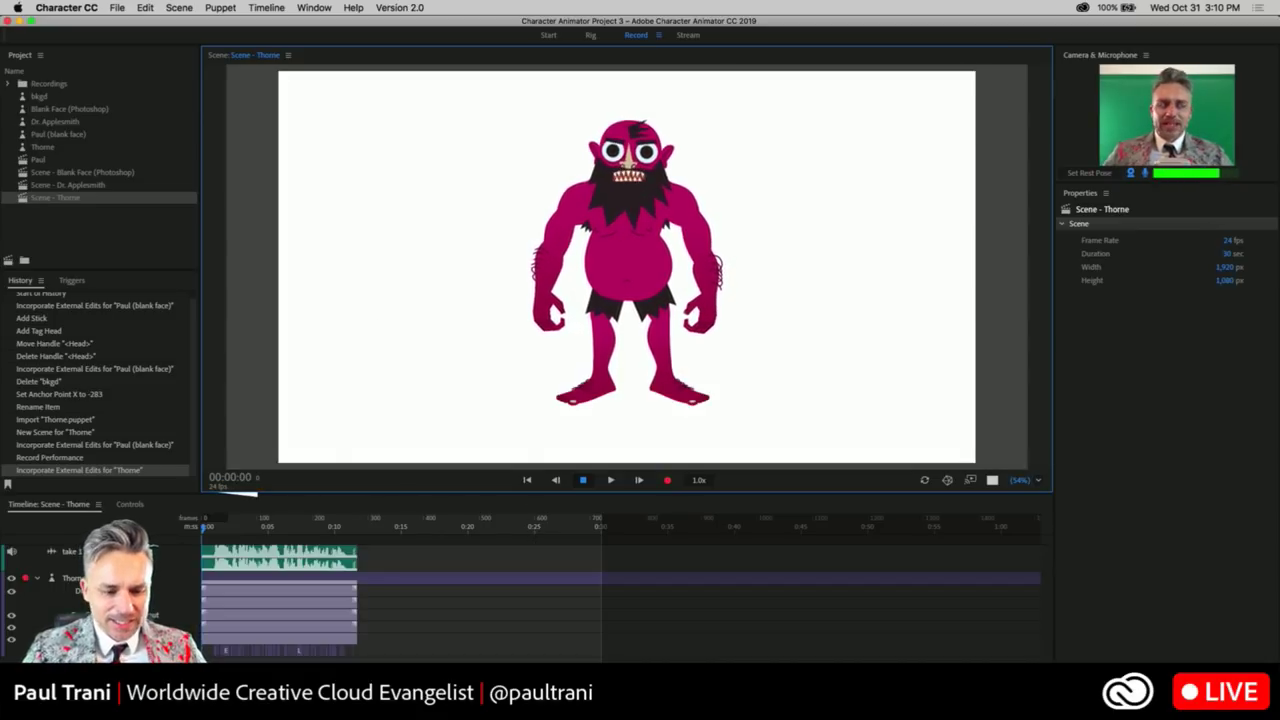
pyautogui.press('super+Tab')
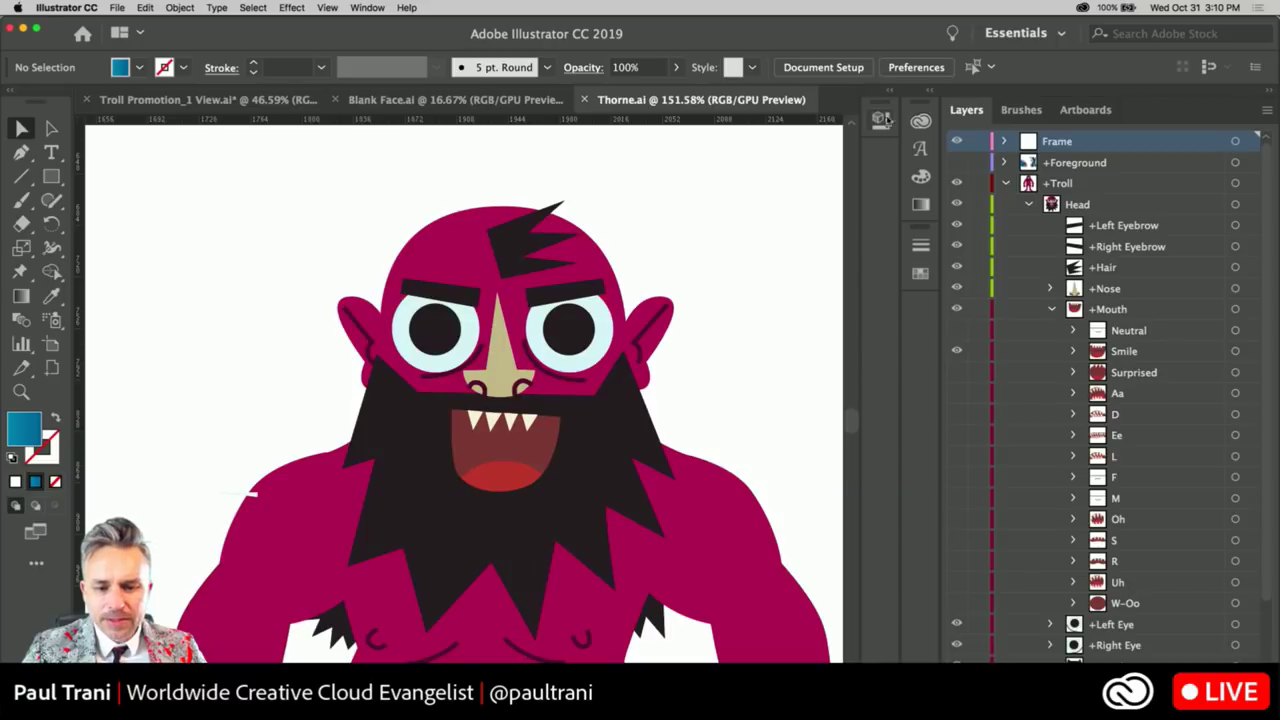
# Collapse the Troll layer, show the Background layer, fit the artboard and select all artwork
pyautogui.click(1004, 184)
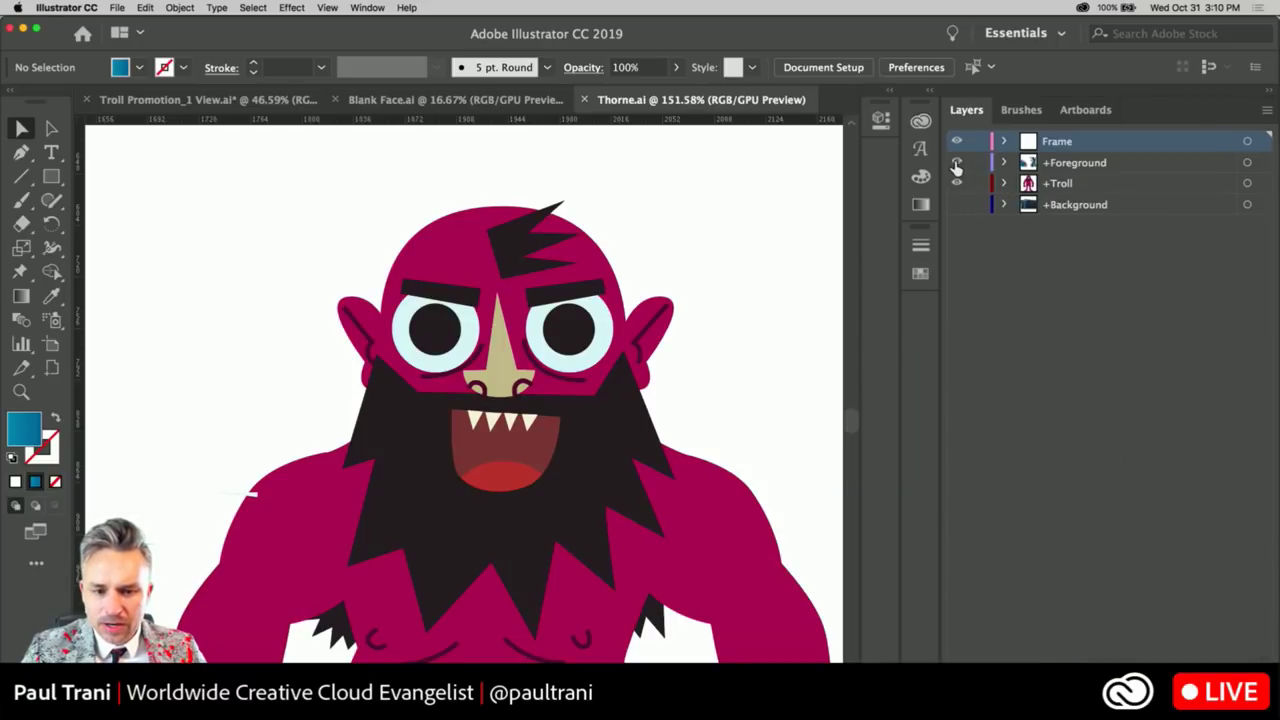
pyautogui.click(956, 206)
pyautogui.click(1058, 206)
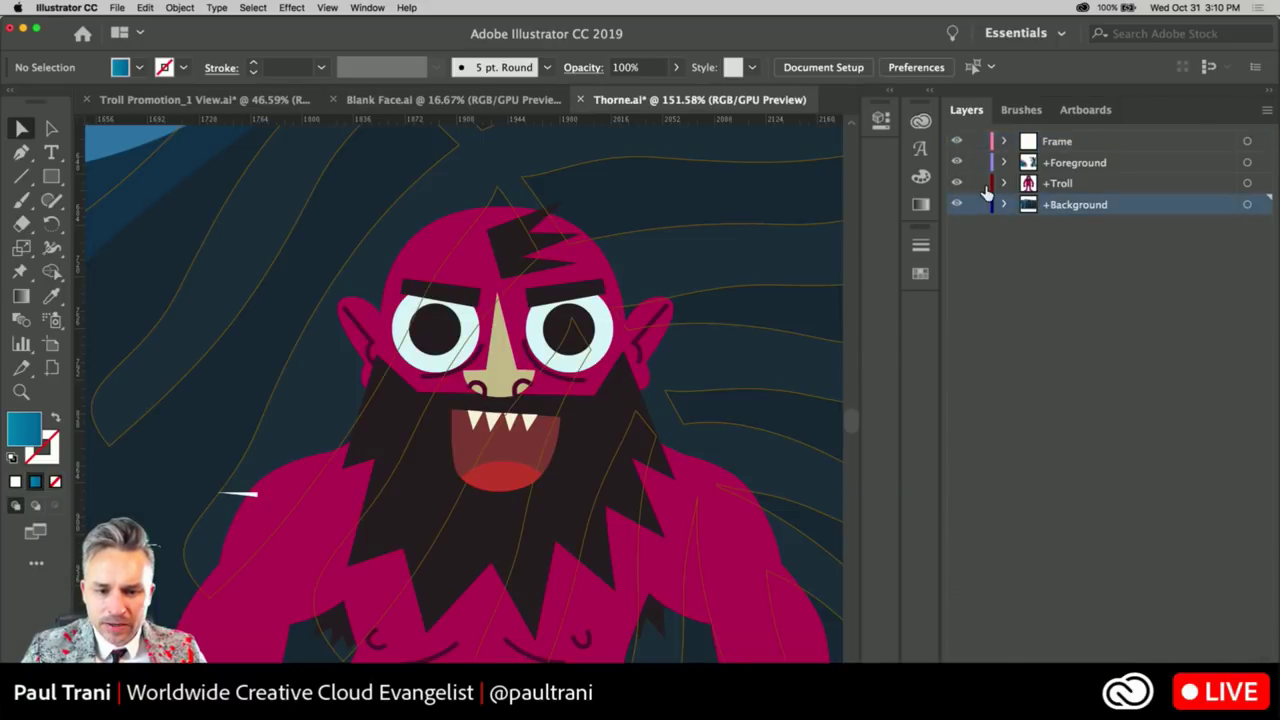
pyautogui.press('super+0')
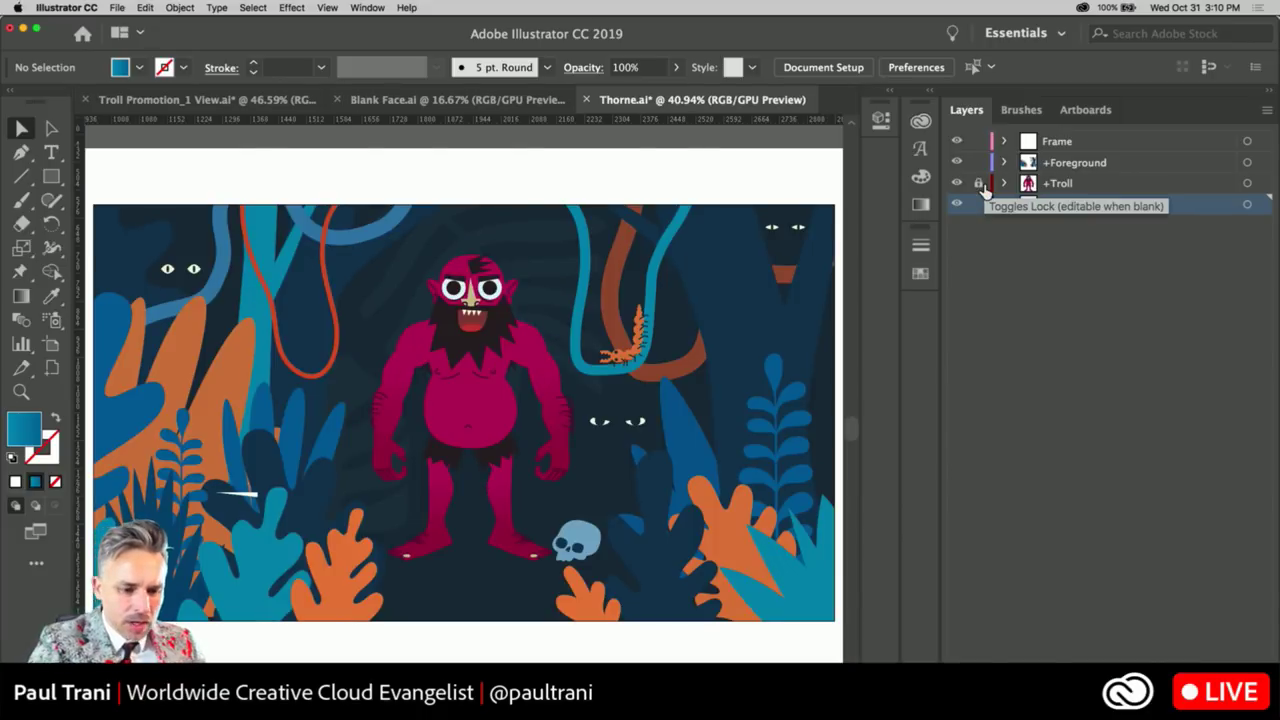
pyautogui.press('super+a')
pyautogui.click(140, 7)
# Recolor the jungle background by dragging its base colour from red to magenta, then deselect
pyautogui.moveTo(286, 220)
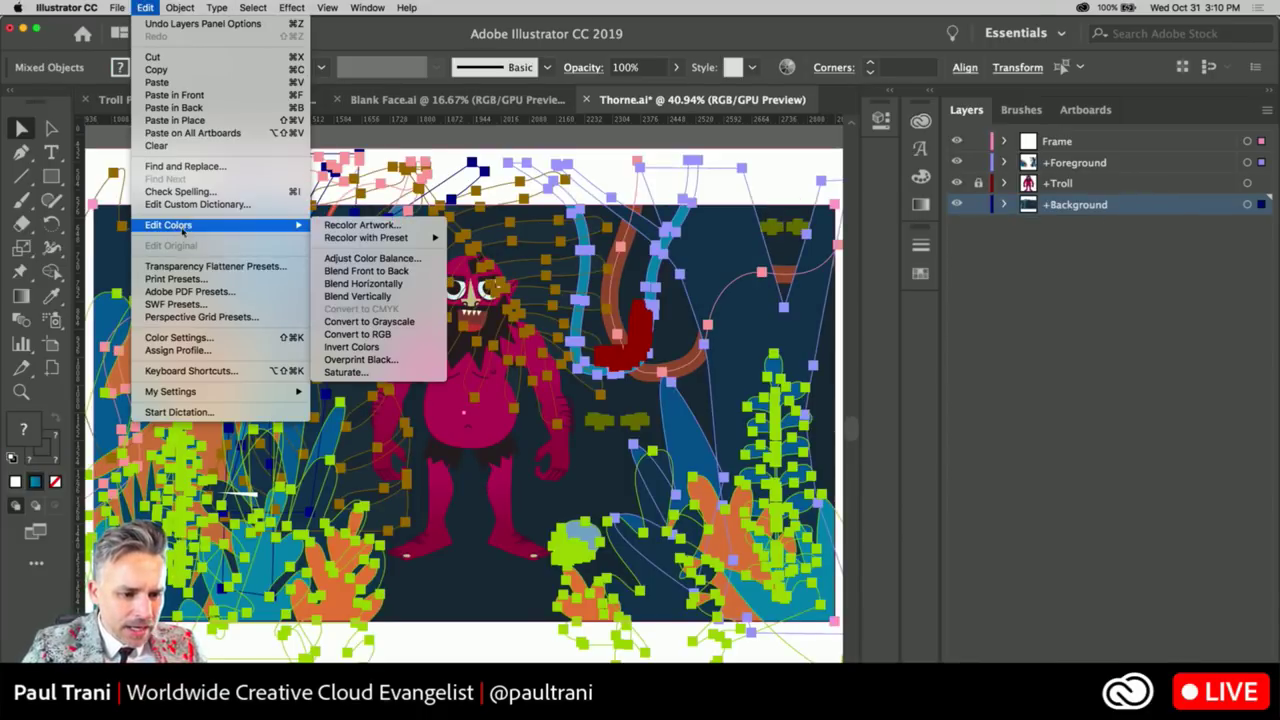
pyautogui.click(340, 228)
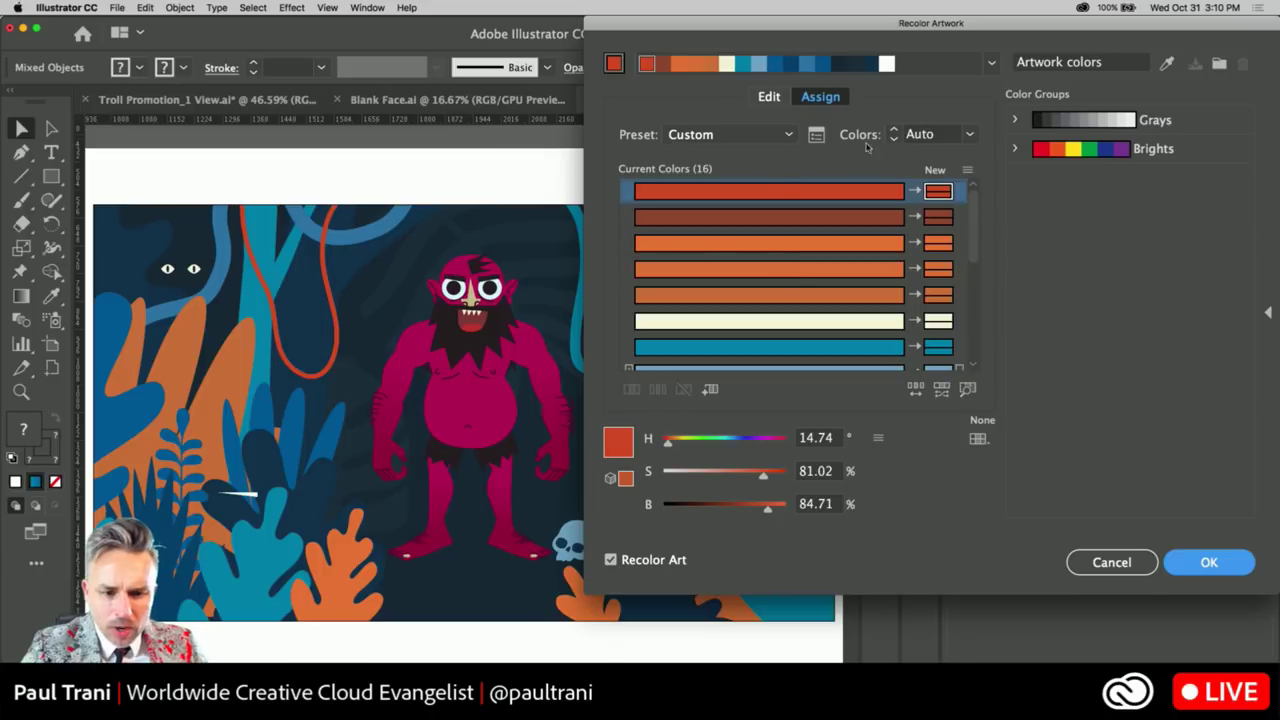
pyautogui.click(769, 98)
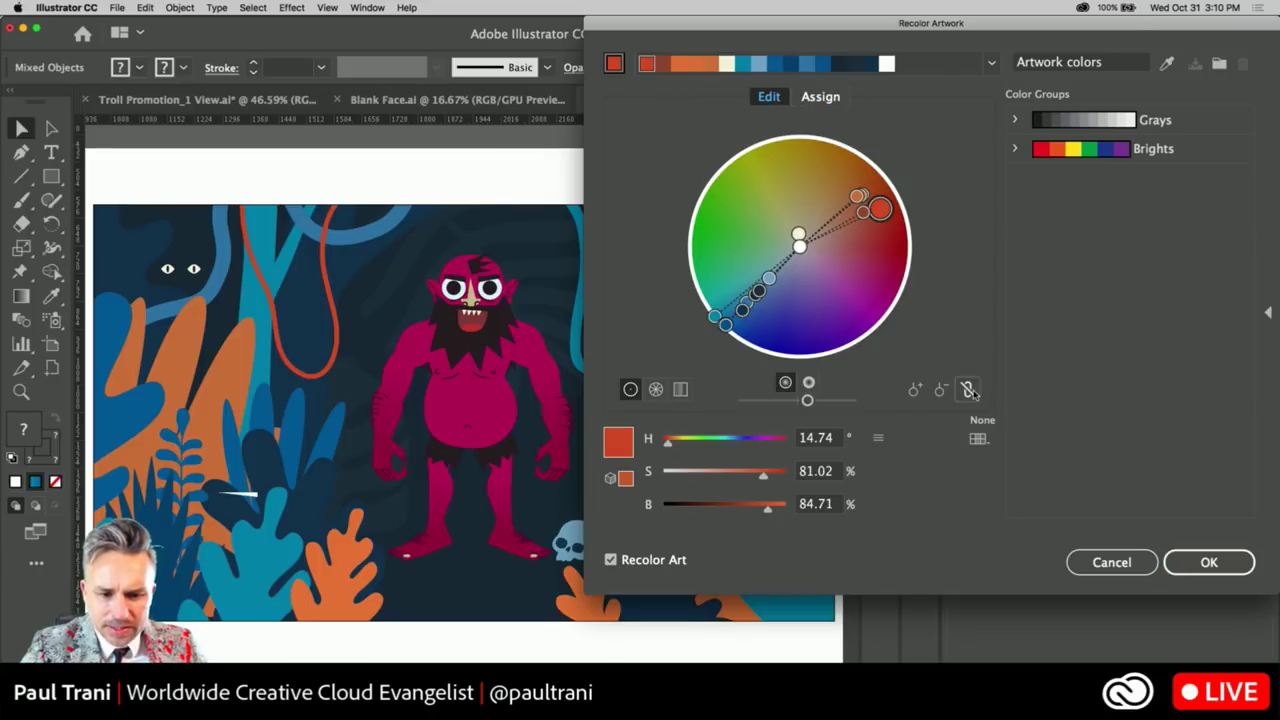
pyautogui.moveTo(880, 218)
pyautogui.mouseDown()
pyautogui.moveTo(895, 302)
pyautogui.moveTo(876, 293)
pyautogui.moveTo(900, 305)
pyautogui.mouseUp()
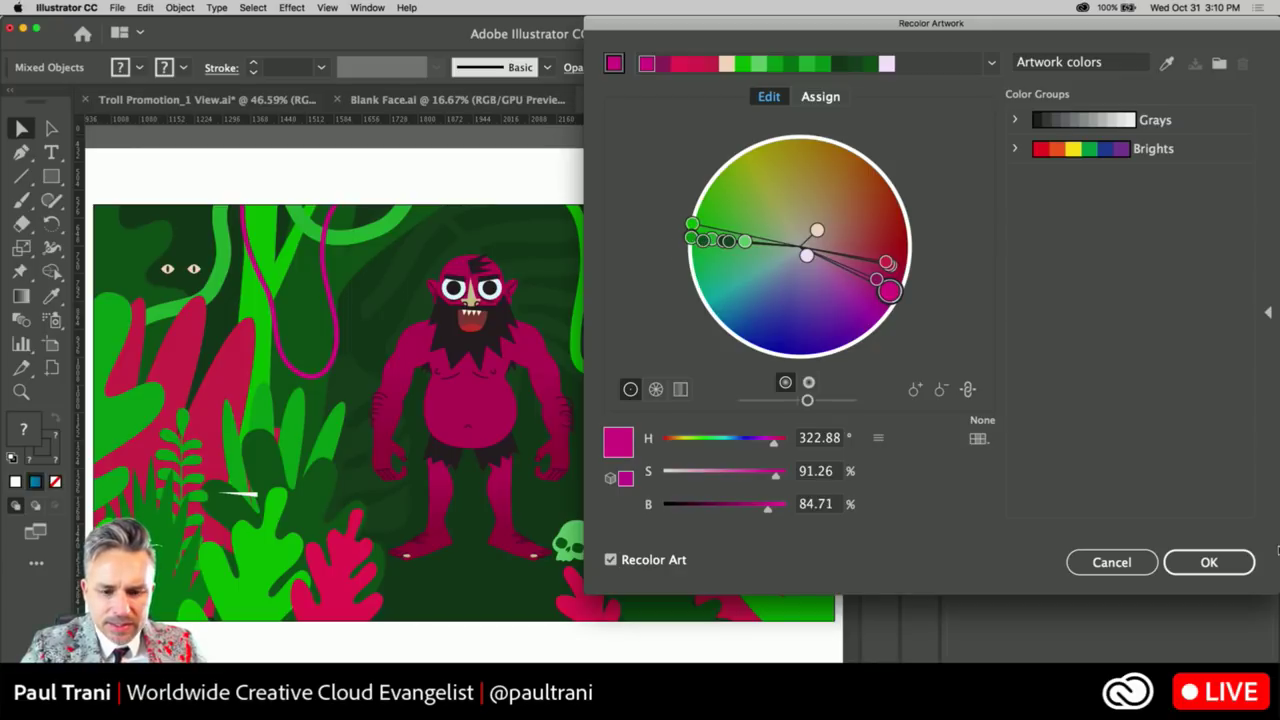
pyautogui.click(1209, 562)
pyautogui.press('super+shift+a')
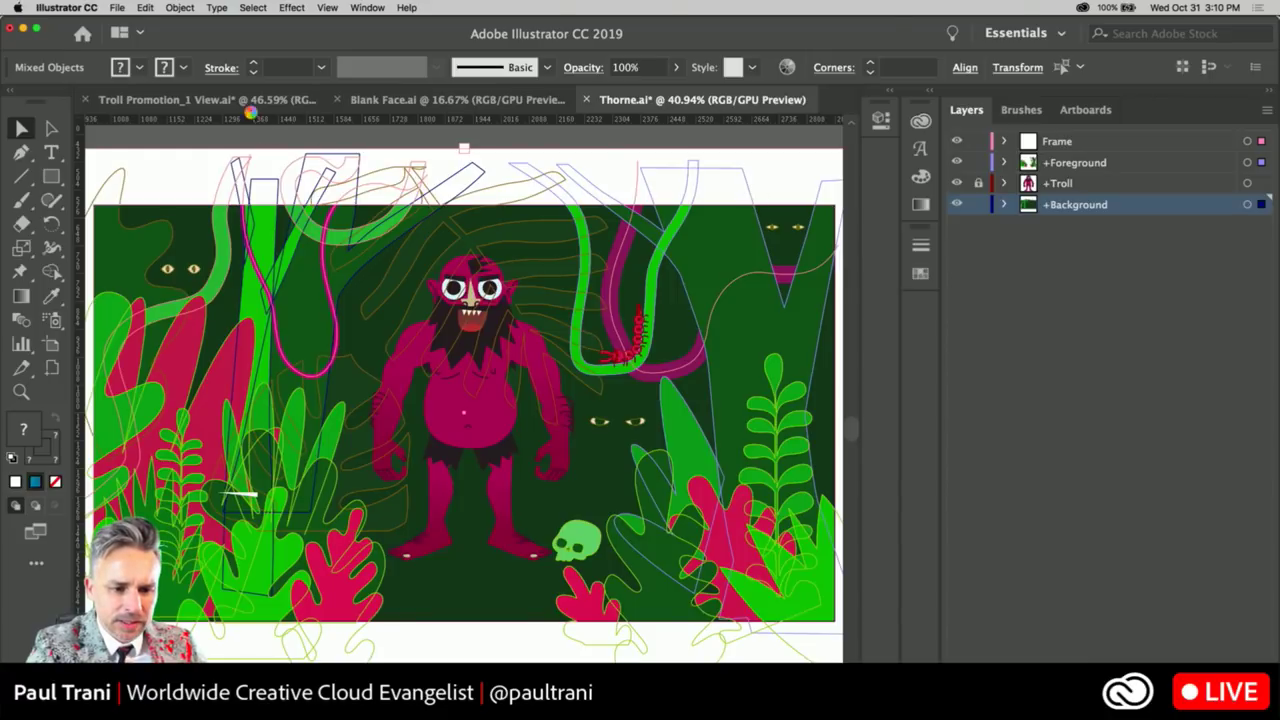
# Save Thorne.ai and let Character Animator incorporate the green-and-magenta jungle before returning
pyautogui.press('super+s')
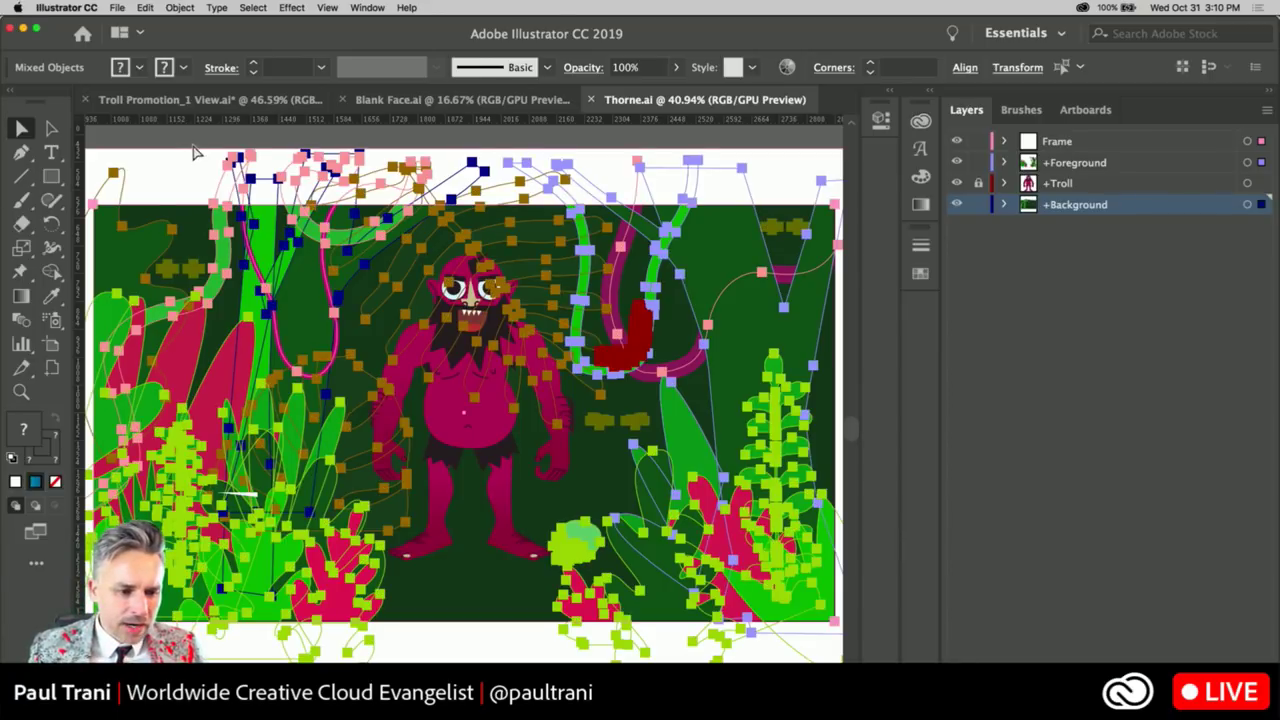
pyautogui.click(153, 143)
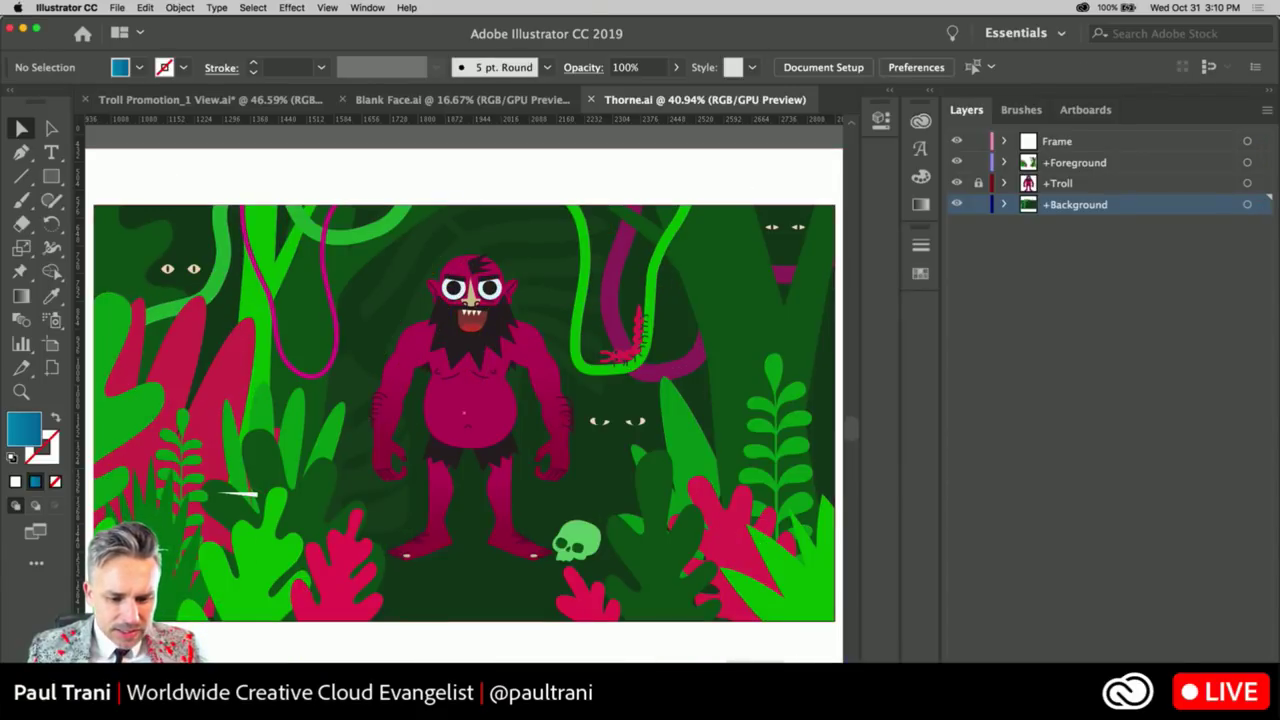
pyautogui.press('super+Tab')
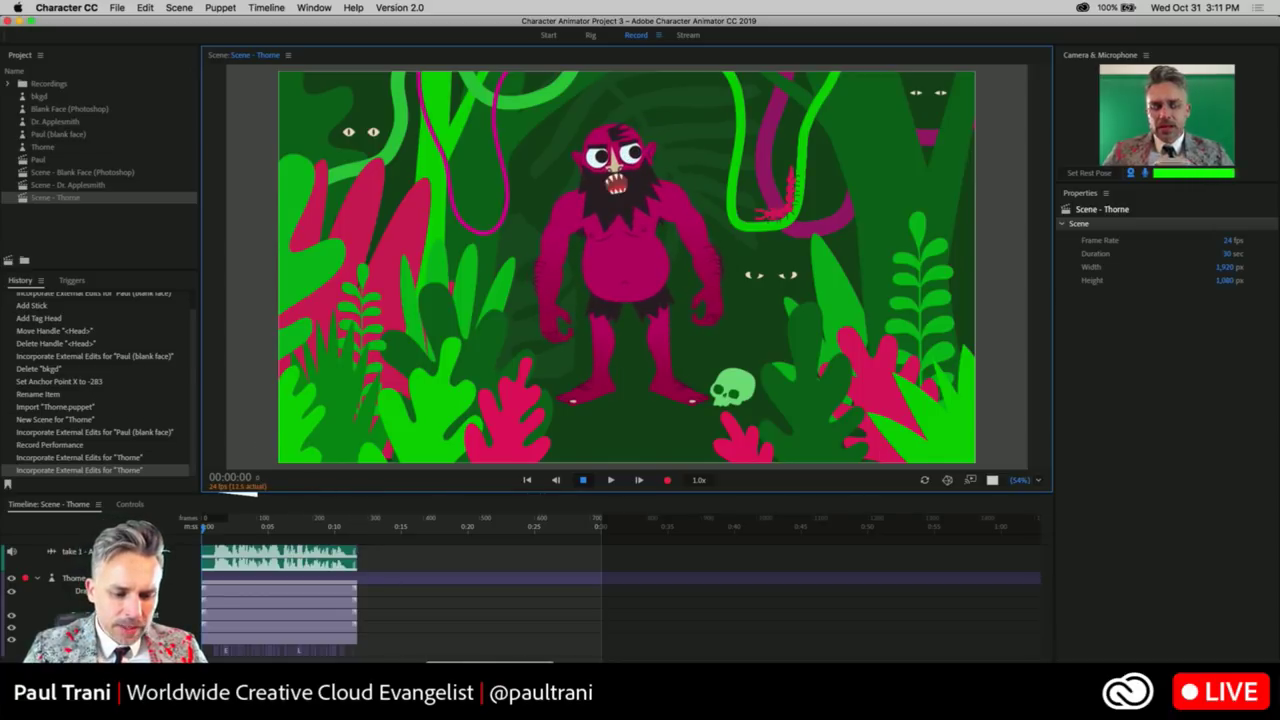
pyautogui.press('super+Tab')
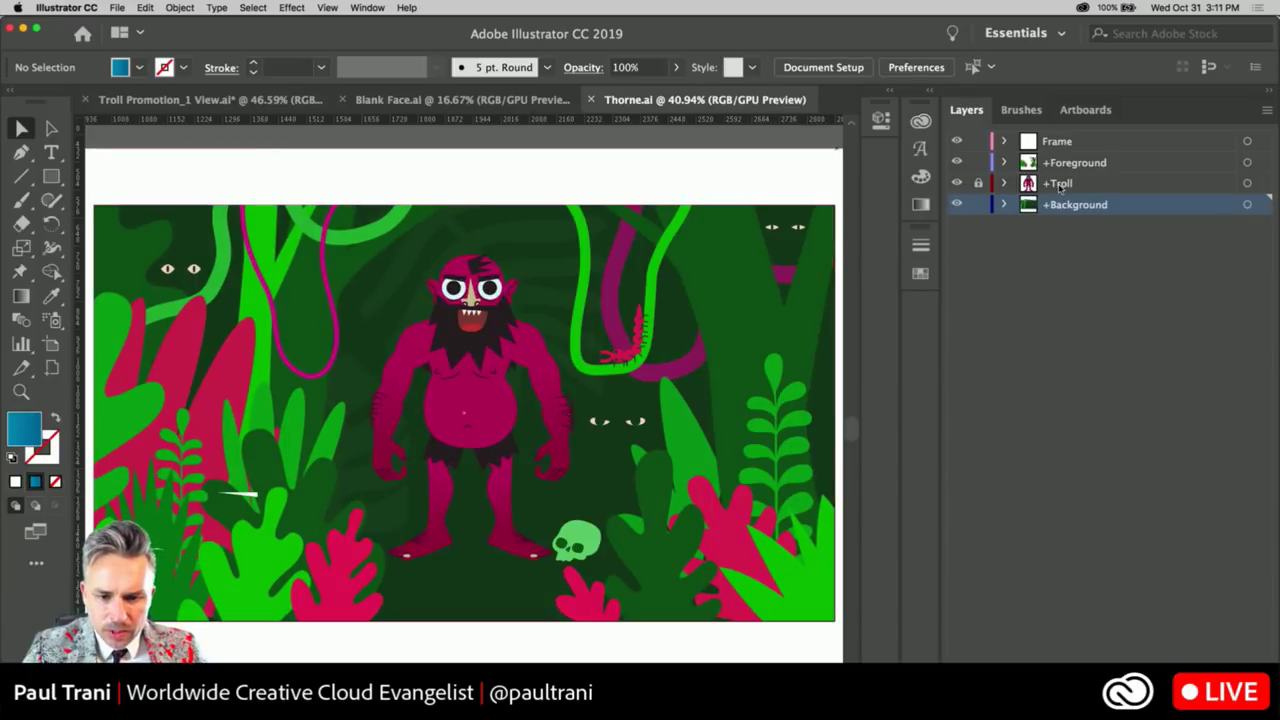
# Lock the Foreground and Background layers and zoom in on the troll's face
pyautogui.click(978, 204)
pyautogui.click(978, 162)
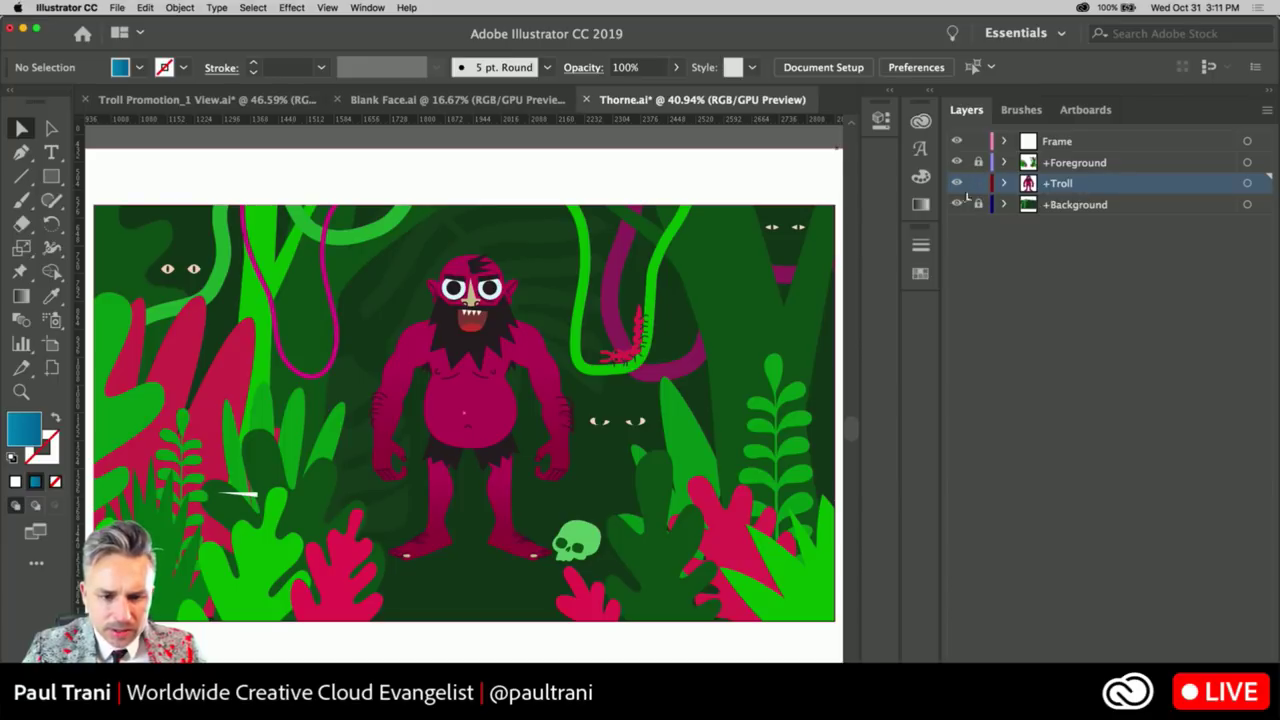
pyautogui.press('z')
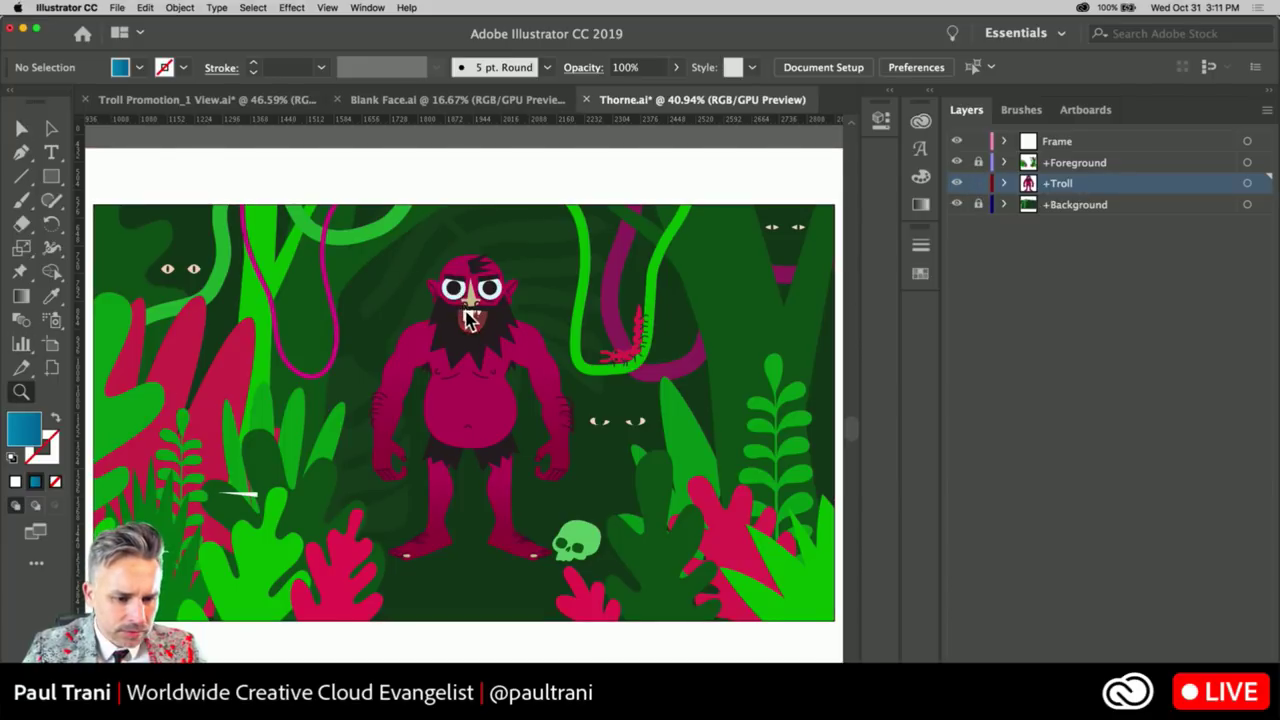
pyautogui.moveTo(466, 318); pyautogui.dragTo(886, 488)
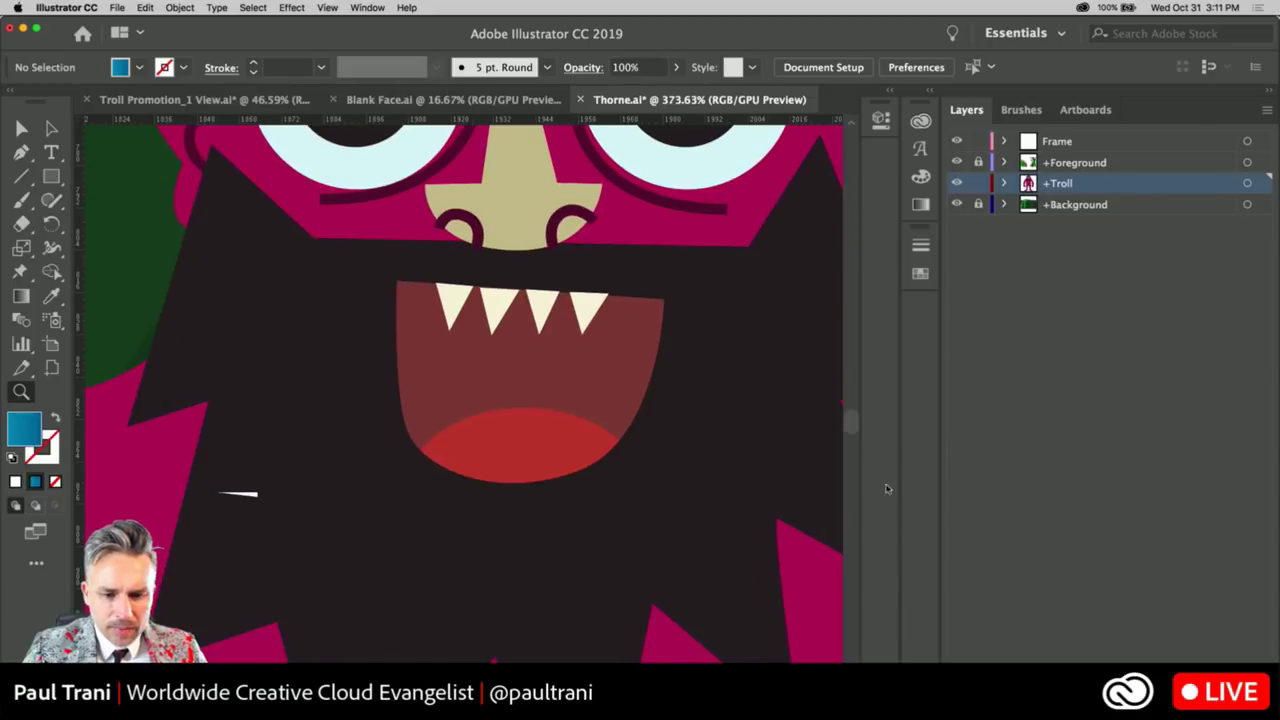
# Expand the Troll > Head > Mouth layers to reach the Smile, Surprised and Aa mouth shapes
pyautogui.click(1005, 184)
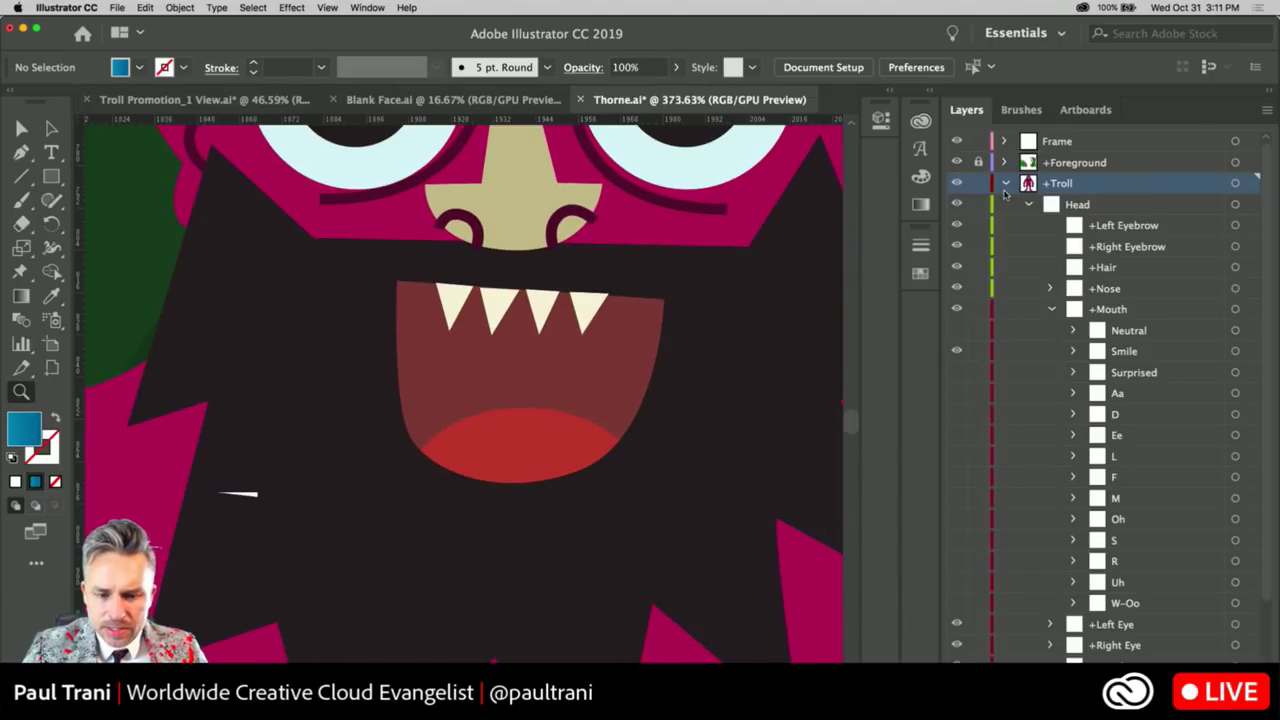
pyautogui.click(1086, 206)
pyautogui.click(1114, 296)
pyautogui.click(1120, 312)
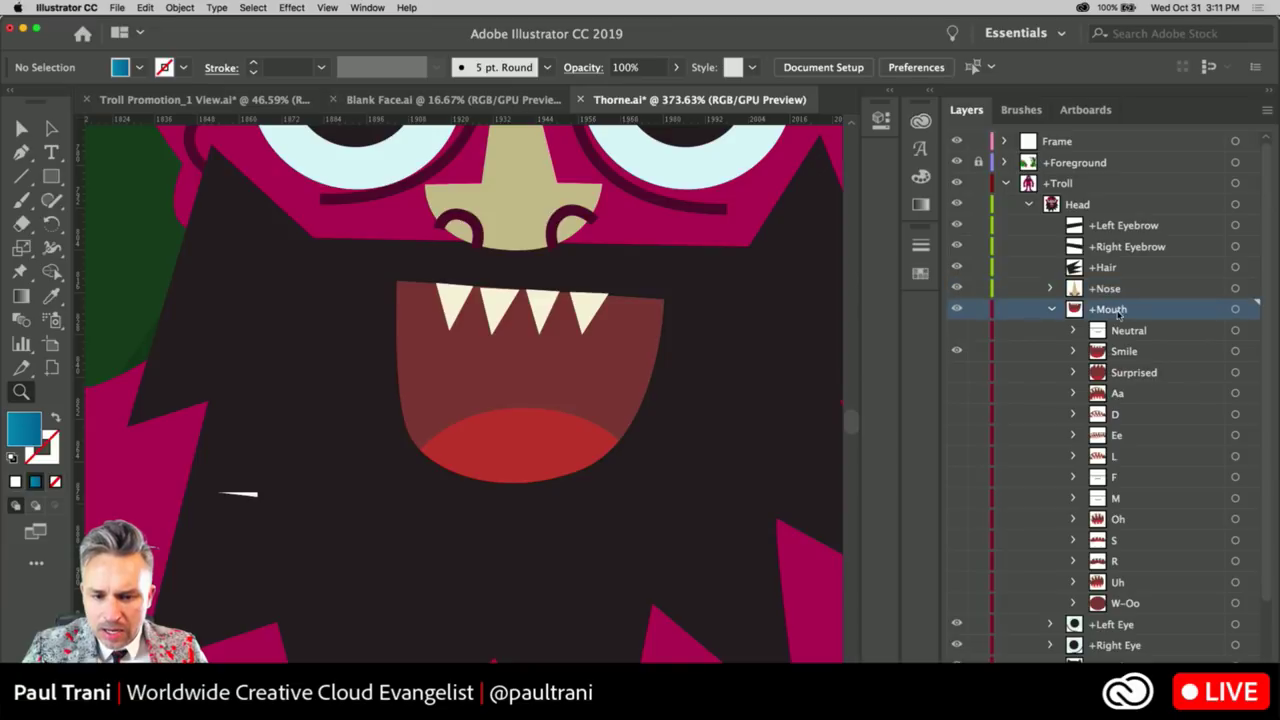
pyautogui.click(1150, 353)
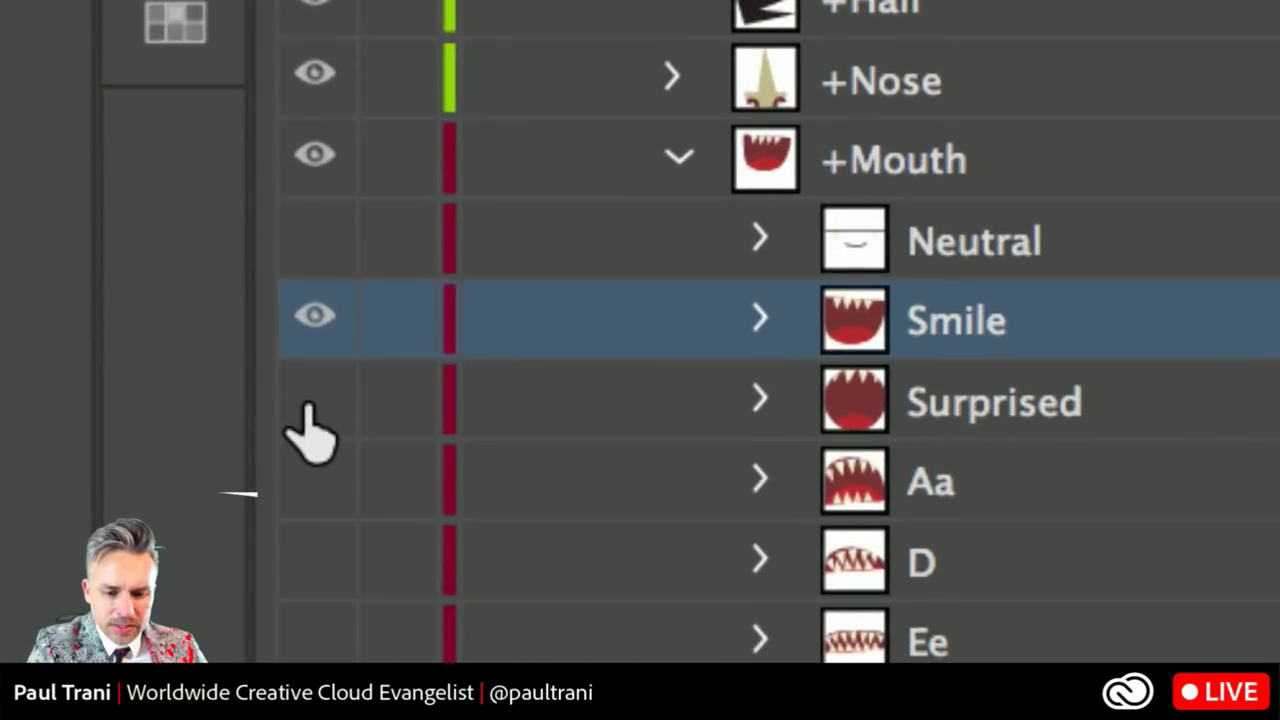
pyautogui.click(970, 410)
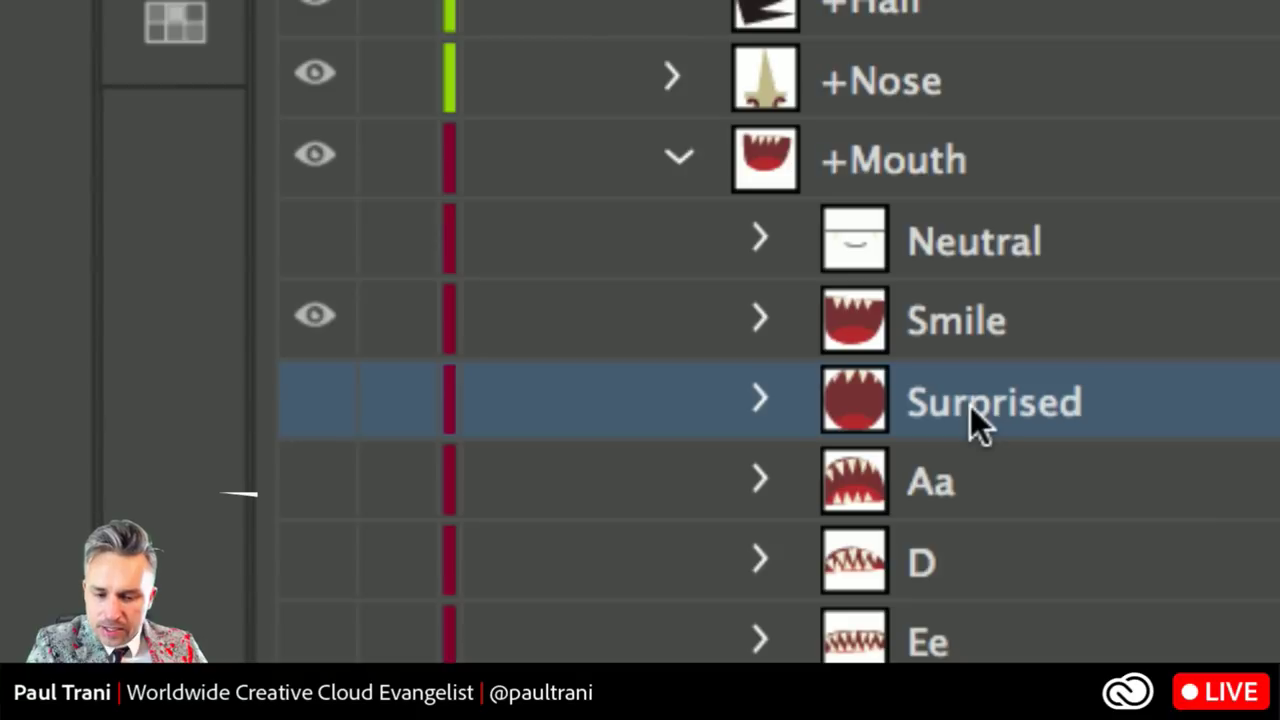
pyautogui.click(1000, 492)
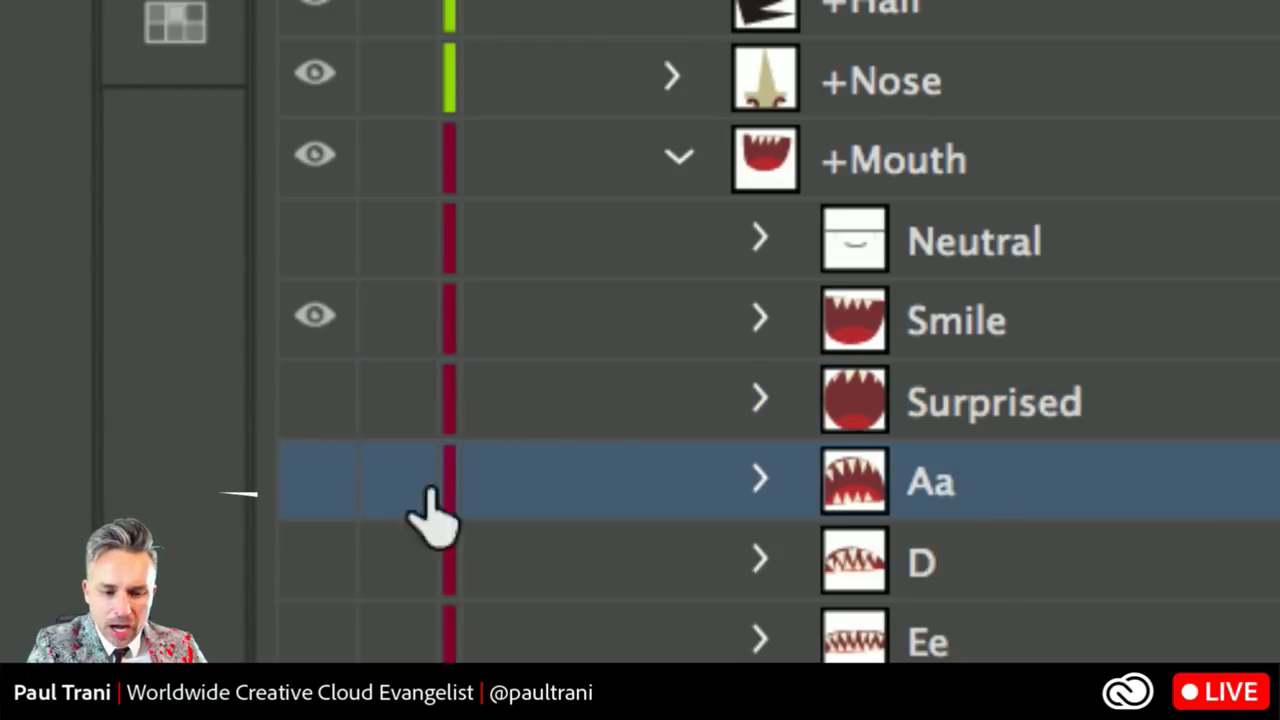
# Swap the visible mouth from Smile to Aa, then to the D shape, and go to Character Animator
pyautogui.click(314, 322)
pyautogui.click(314, 476)
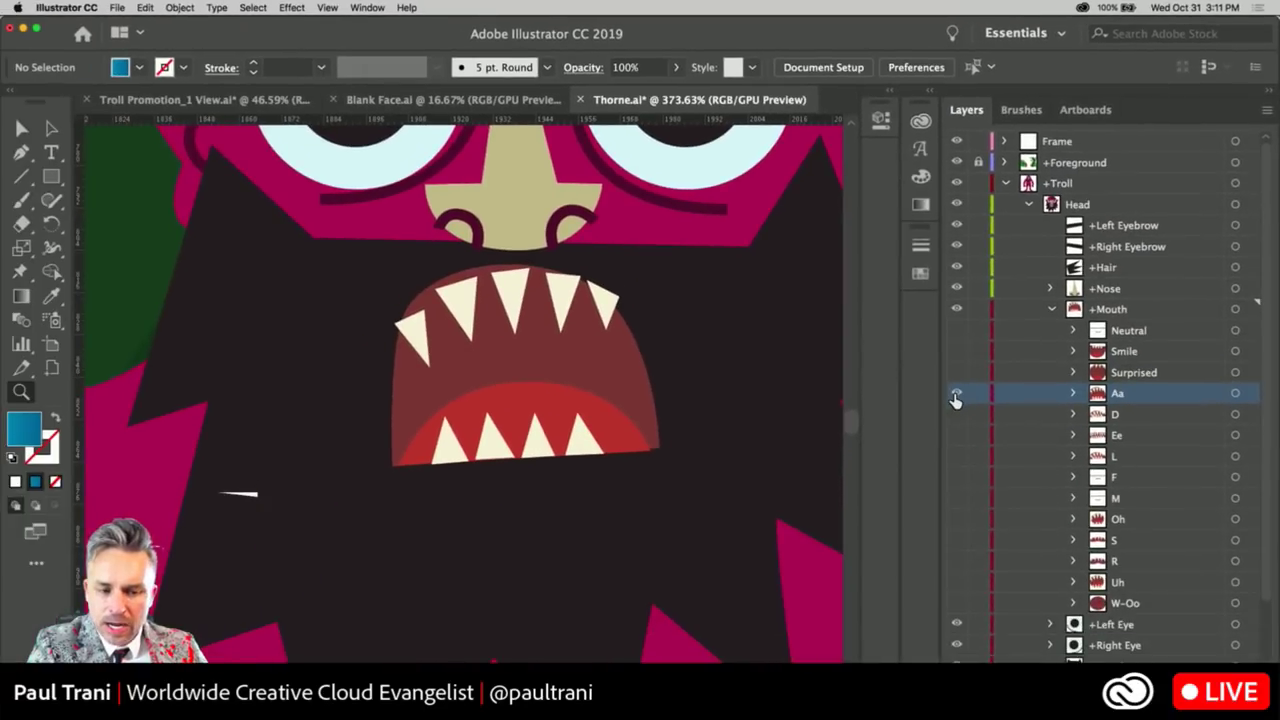
pyautogui.click(956, 396)
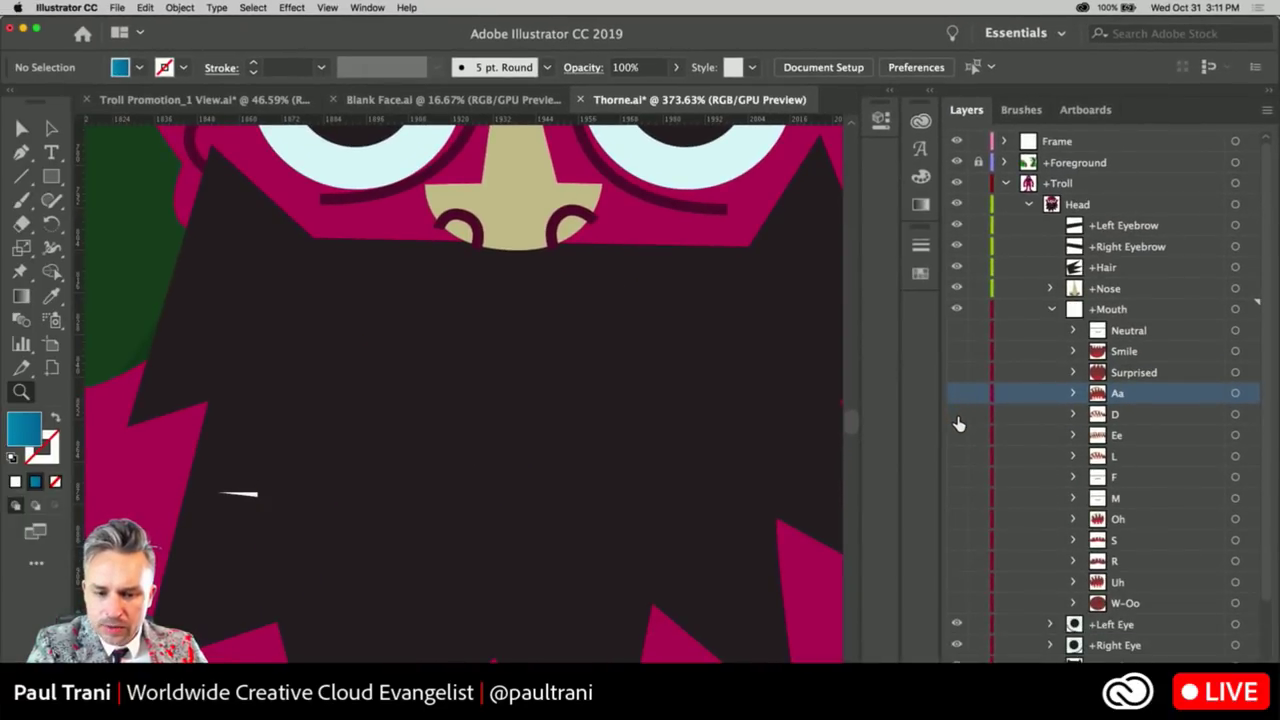
pyautogui.click(956, 414)
pyautogui.click(1140, 421)
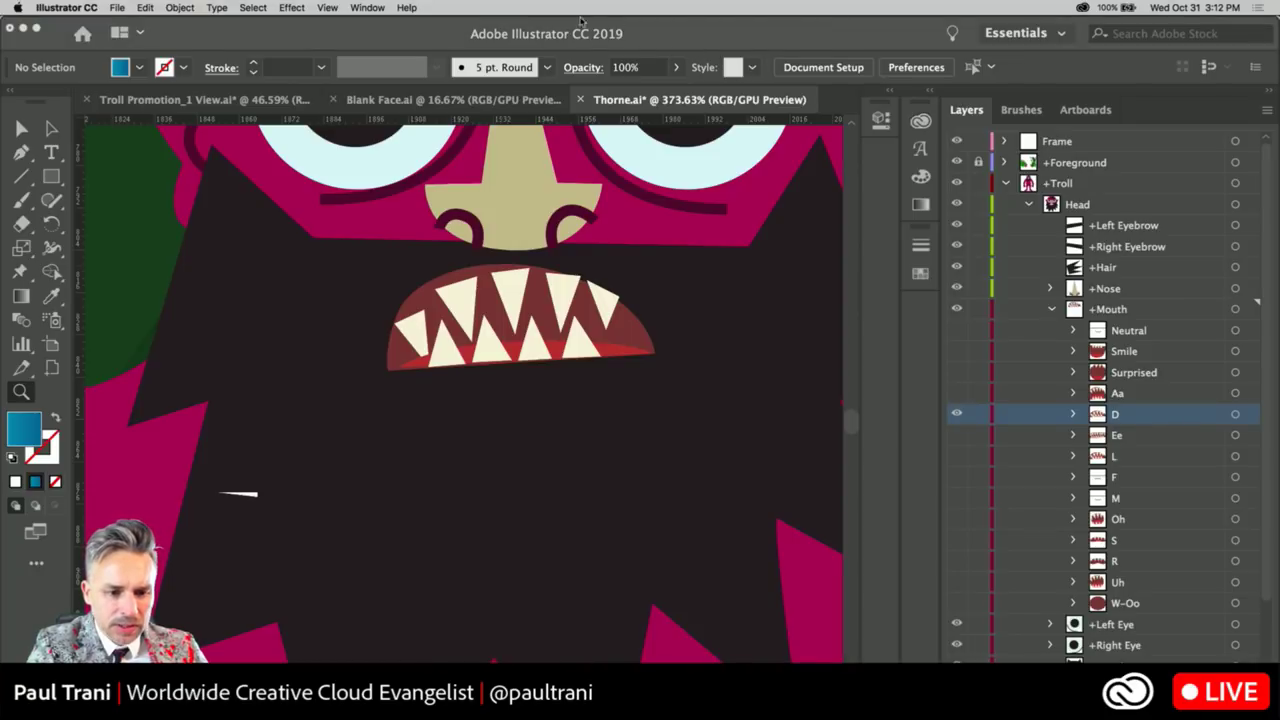
pyautogui.press('super+Tab')
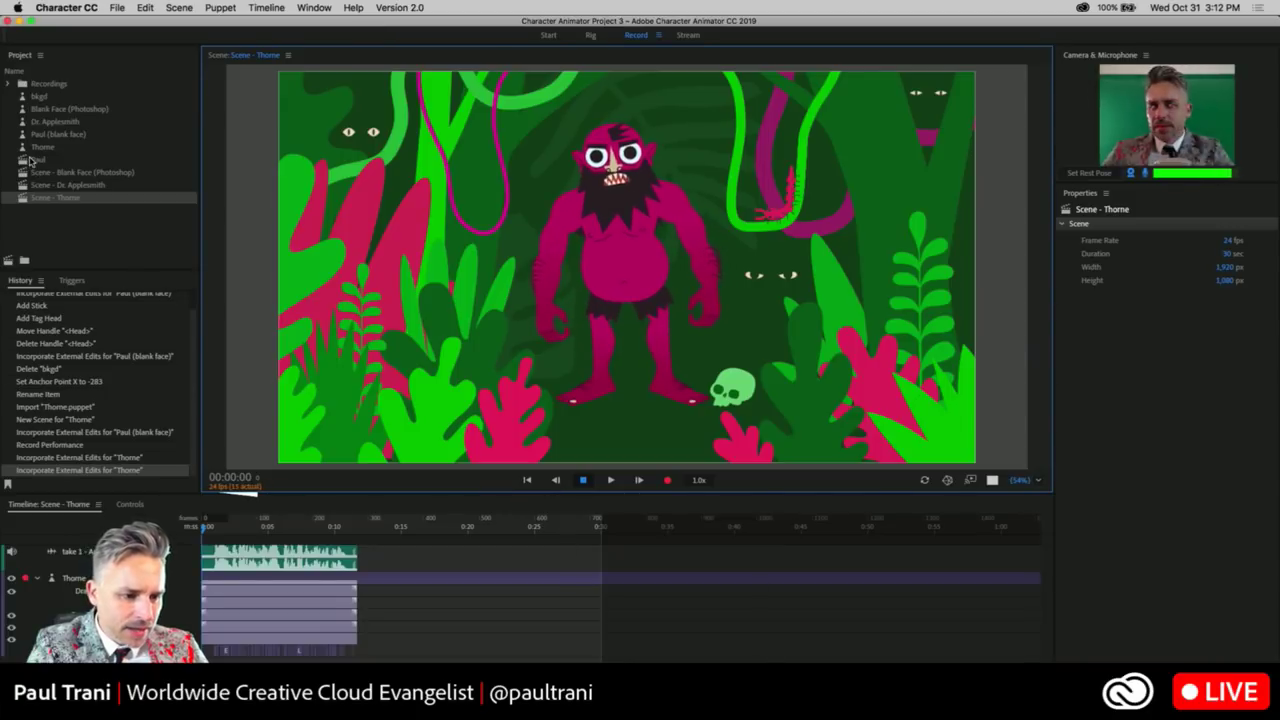
# Reveal the Paul (blank face) puppet's source file in Finder and duplicate Blank Face.ai
pyautogui.click(33, 159)
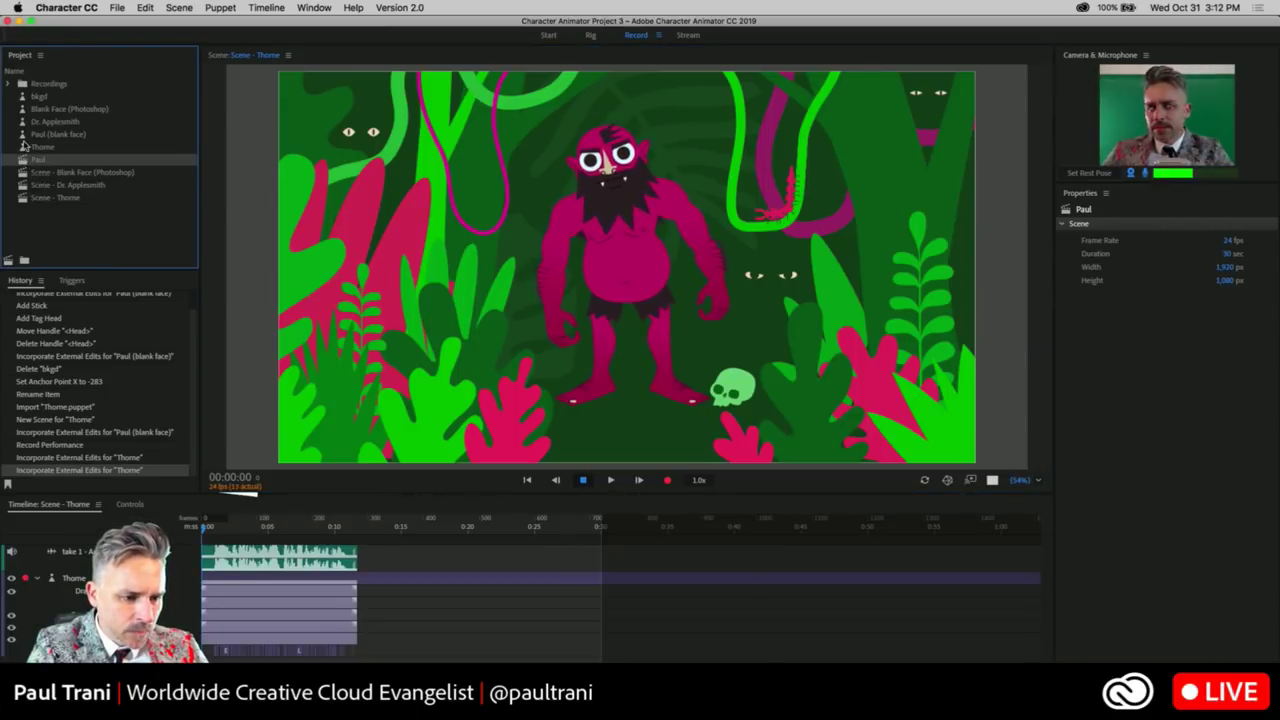
pyautogui.click(24, 134)
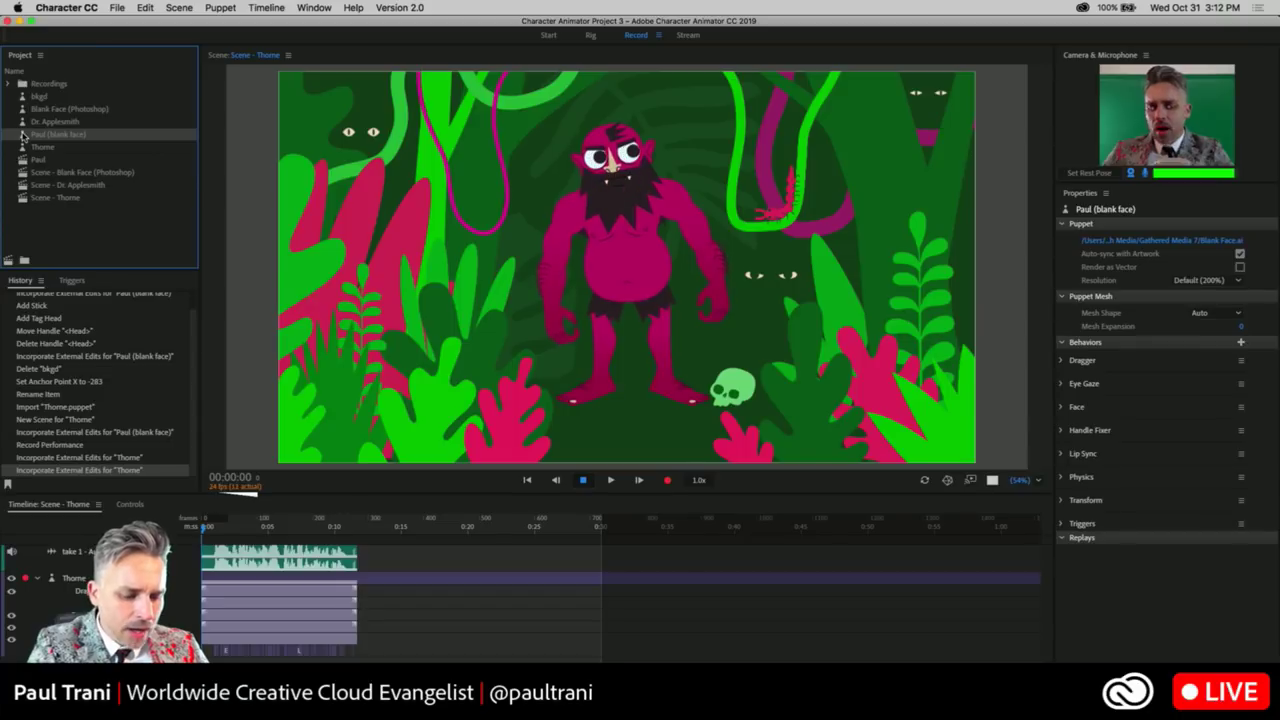
pyautogui.rightClick(24, 136)
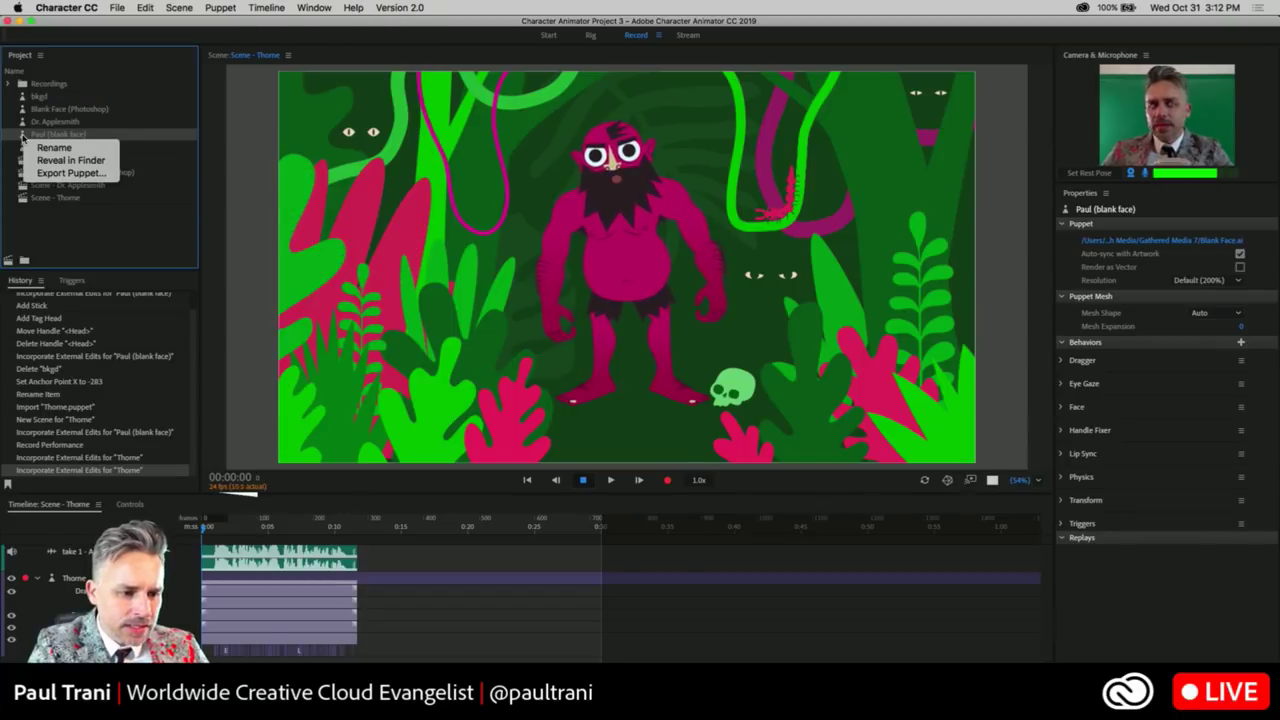
pyautogui.click(70, 160)
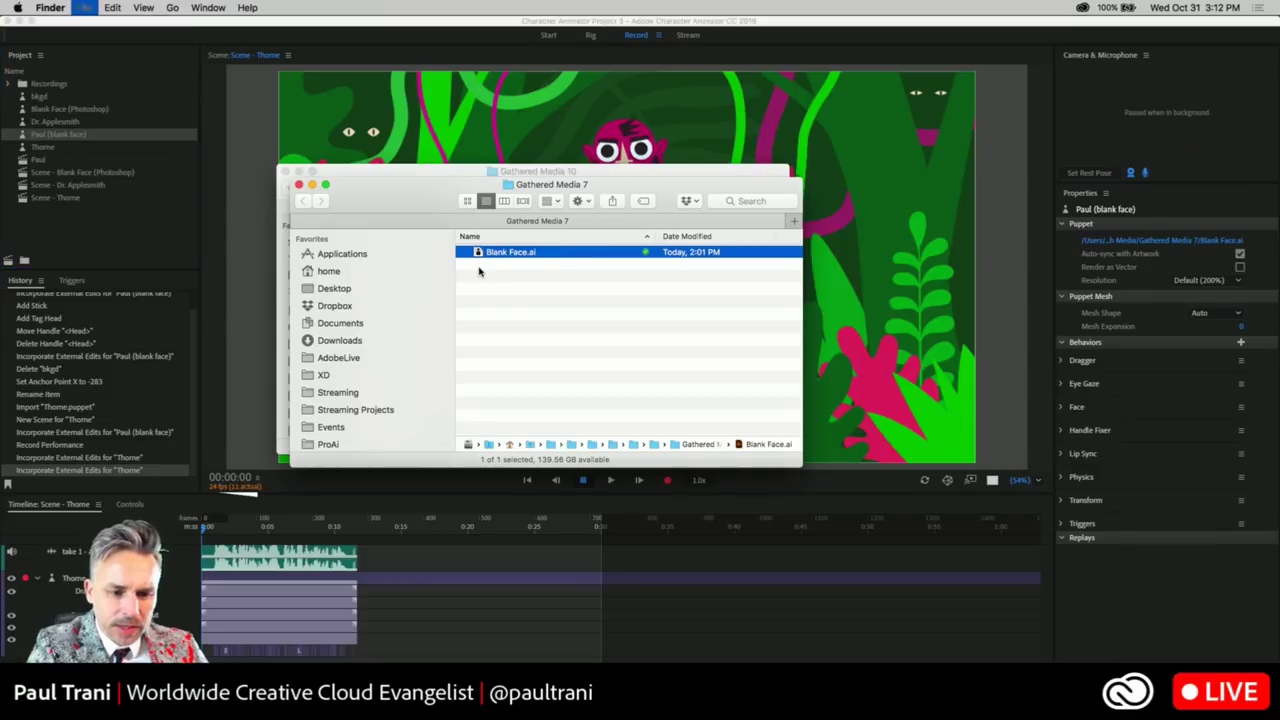
pyautogui.press('super+d')
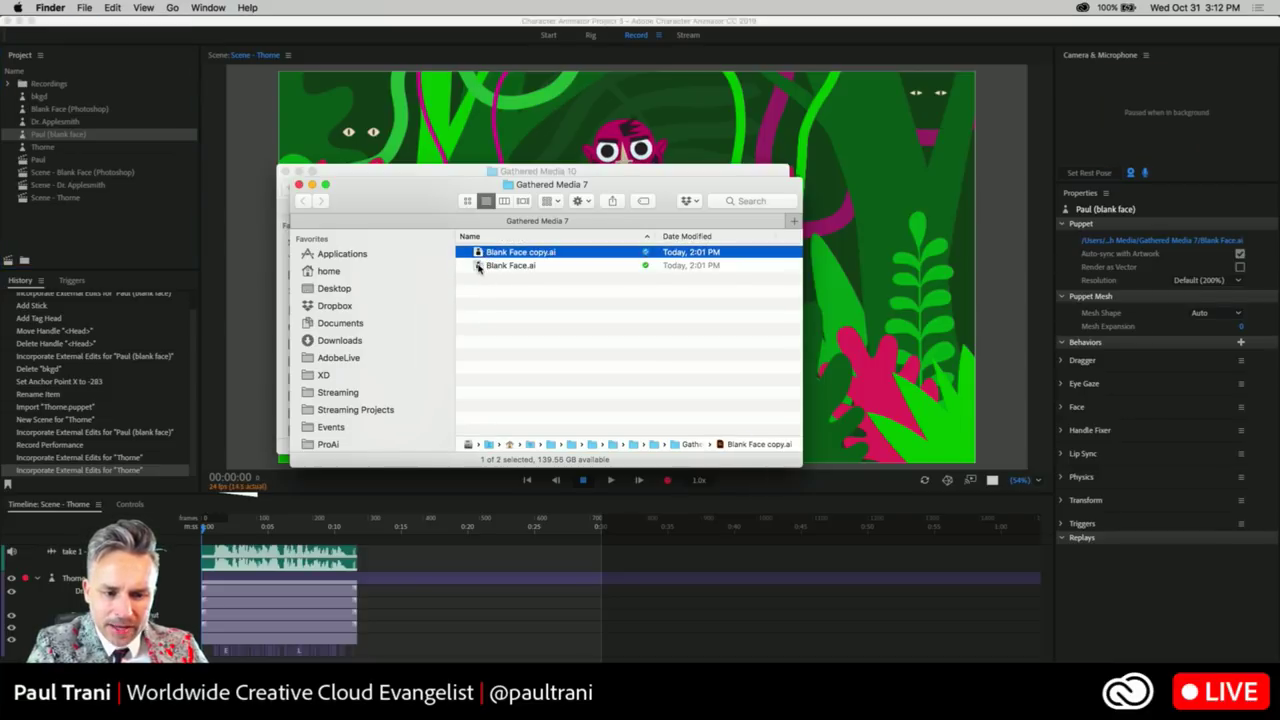
pyautogui.click(479, 266)
# In the Blank Face.ai document, select all head and body artwork with the Selection tool and zoom in
pyautogui.press('super+Tab')
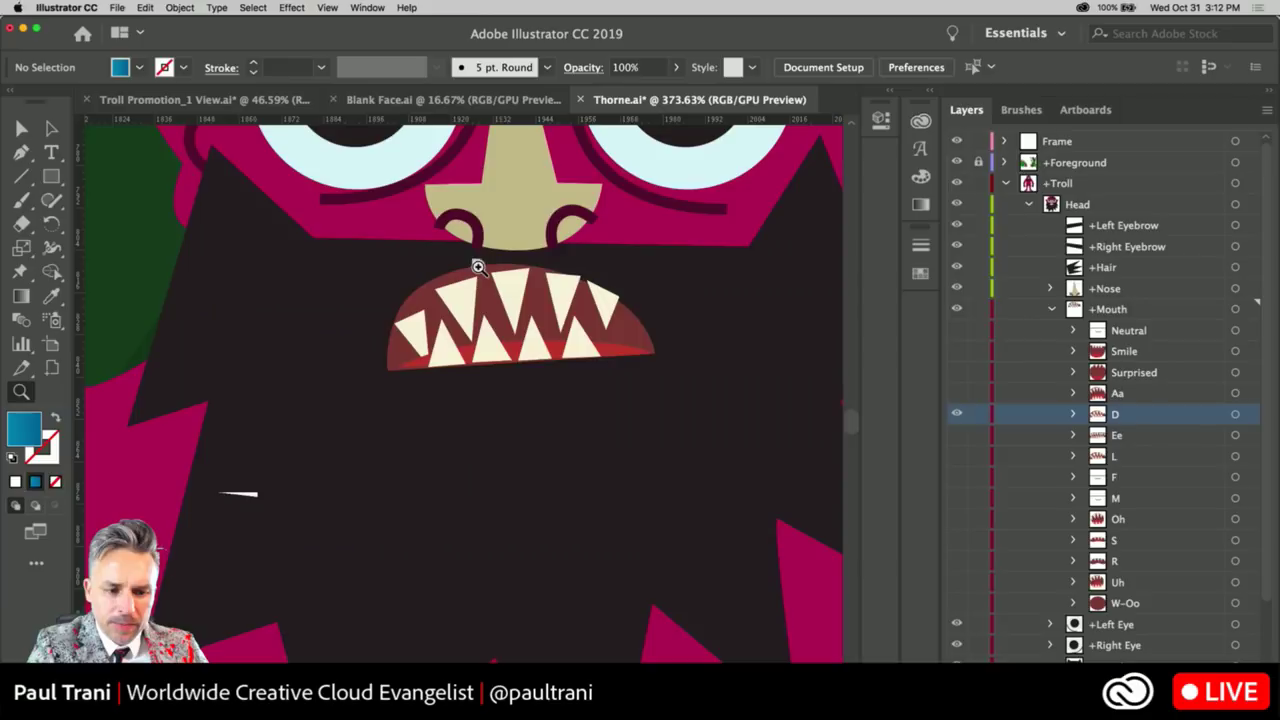
pyautogui.click(408, 100)
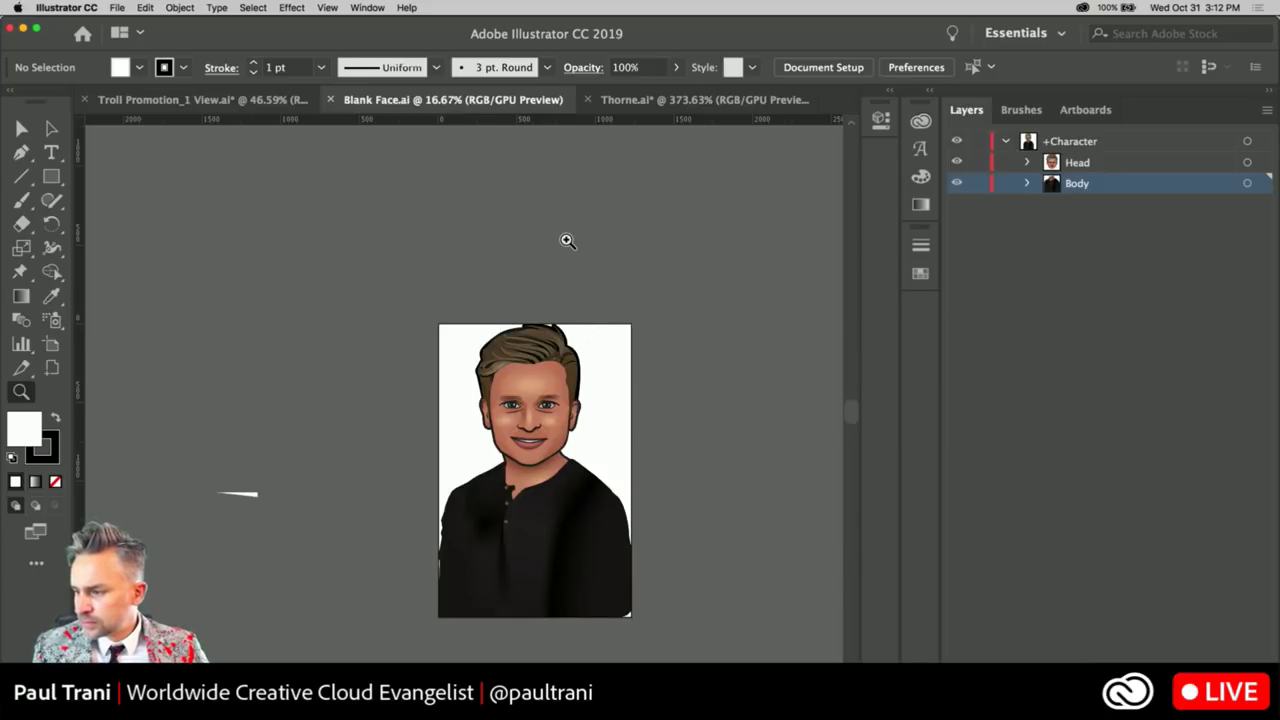
pyautogui.click(22, 128)
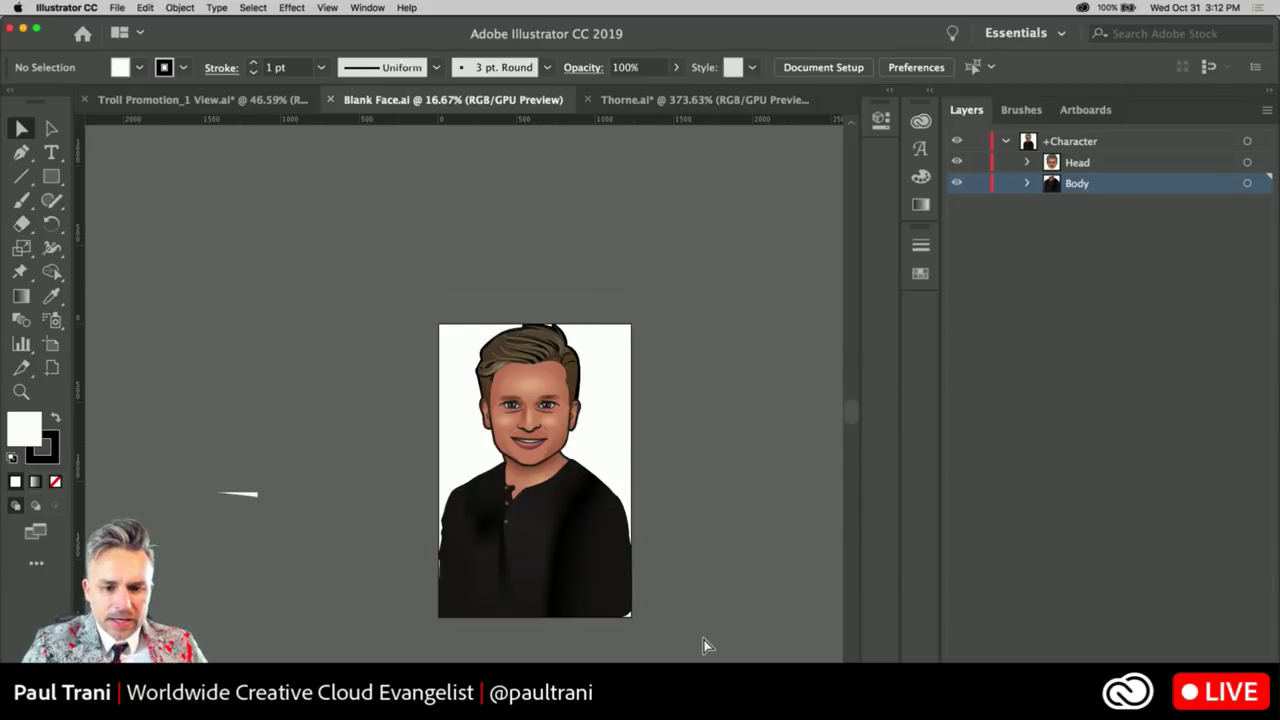
pyautogui.press('super+a')
pyautogui.press('super+equal')
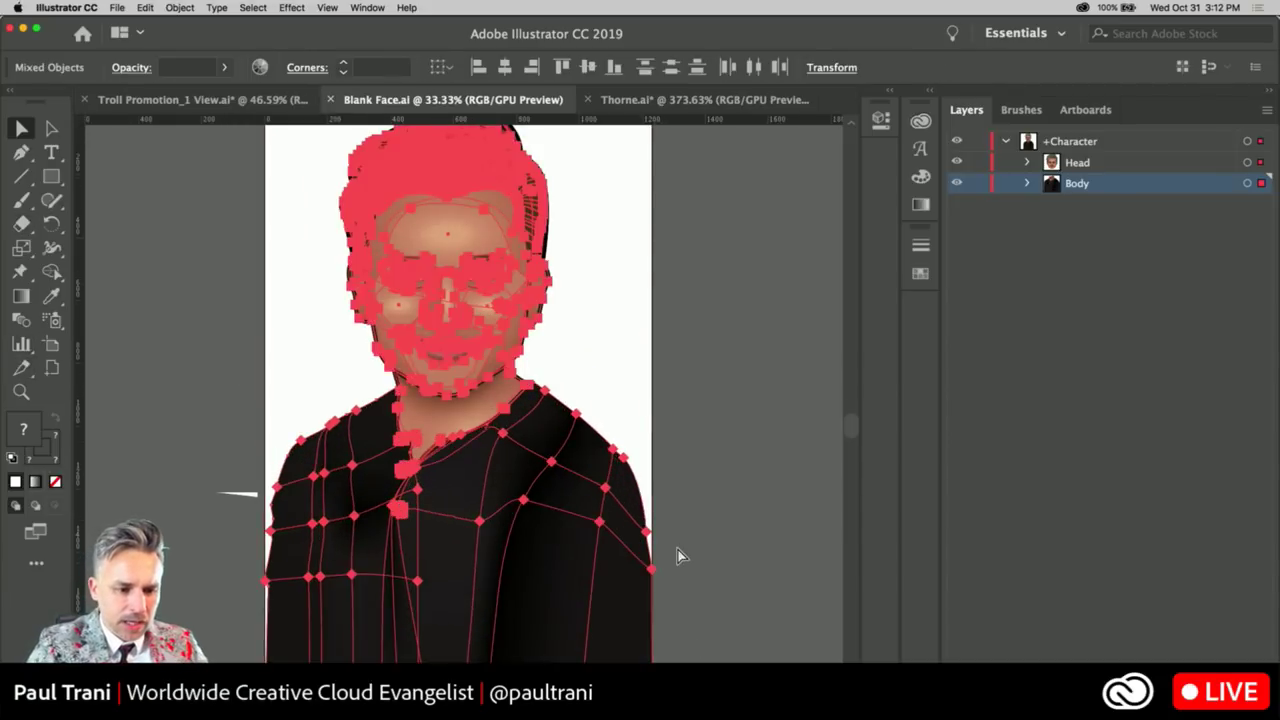
pyautogui.click(144, 8)
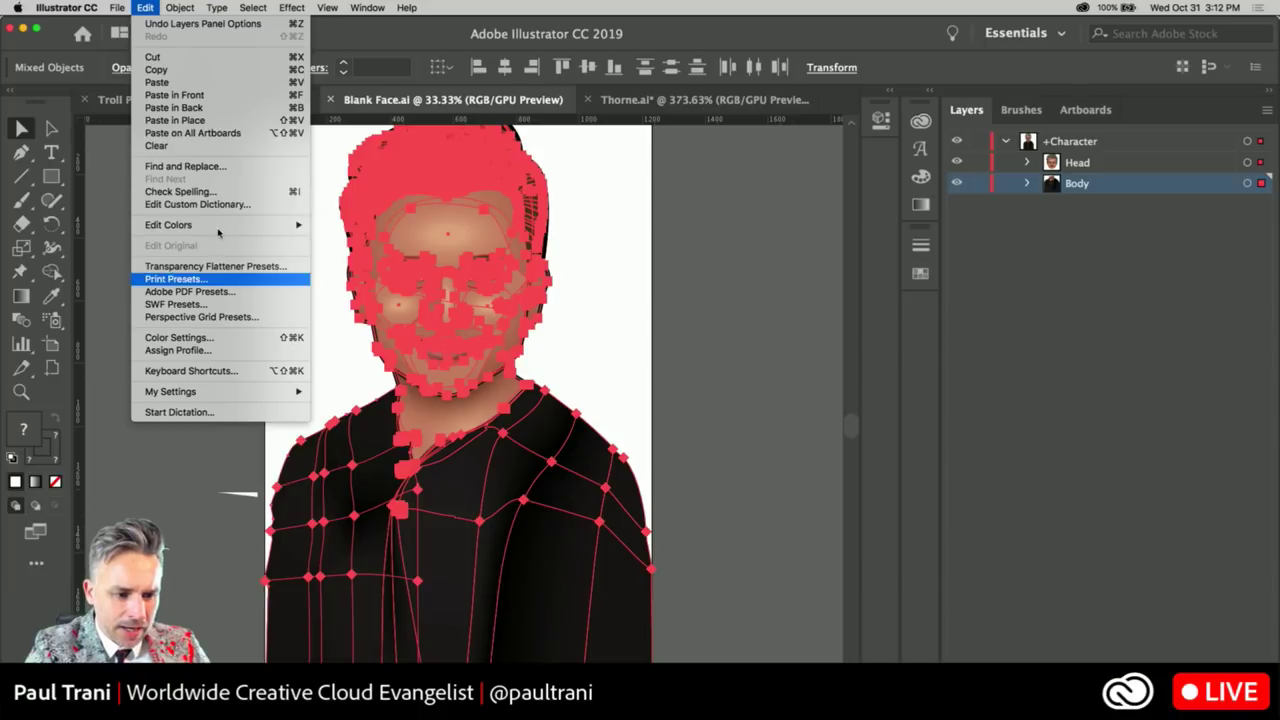
# Rotate the linked harmony colours toward teal, giving teal skin, navy hair and green lips, then deselect
pyautogui.moveTo(218, 226)
pyautogui.click(395, 227)
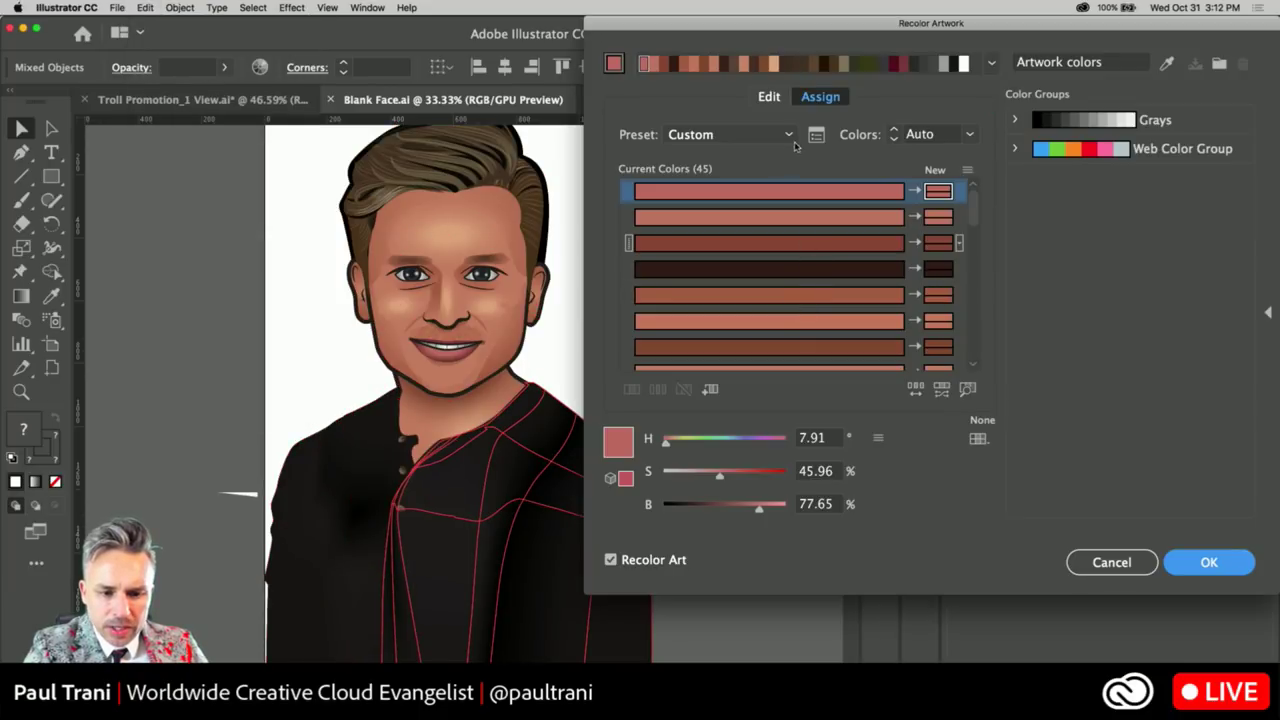
pyautogui.click(769, 96)
pyautogui.click(968, 390)
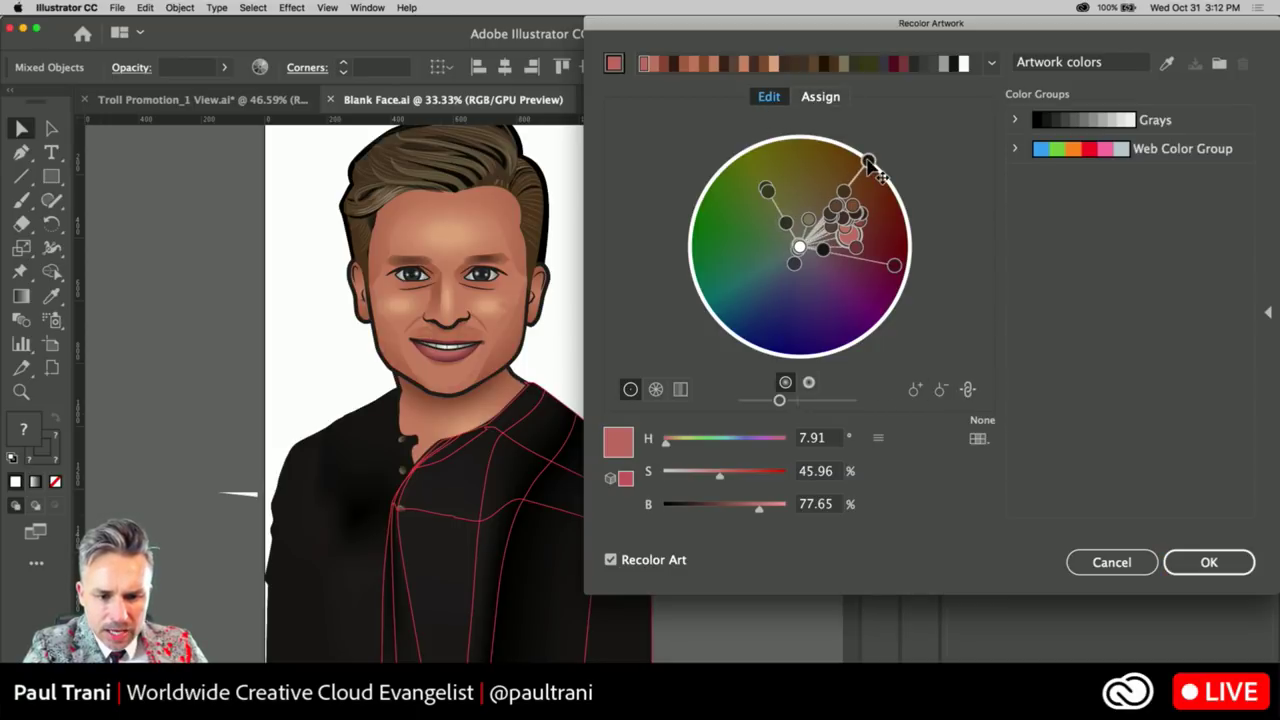
pyautogui.moveTo(868, 161)
pyautogui.mouseDown()
pyautogui.moveTo(903, 292)
pyautogui.moveTo(845, 335)
pyautogui.moveTo(812, 340)
pyautogui.moveTo(829, 332)
pyautogui.moveTo(754, 313)
pyautogui.mouseUp()
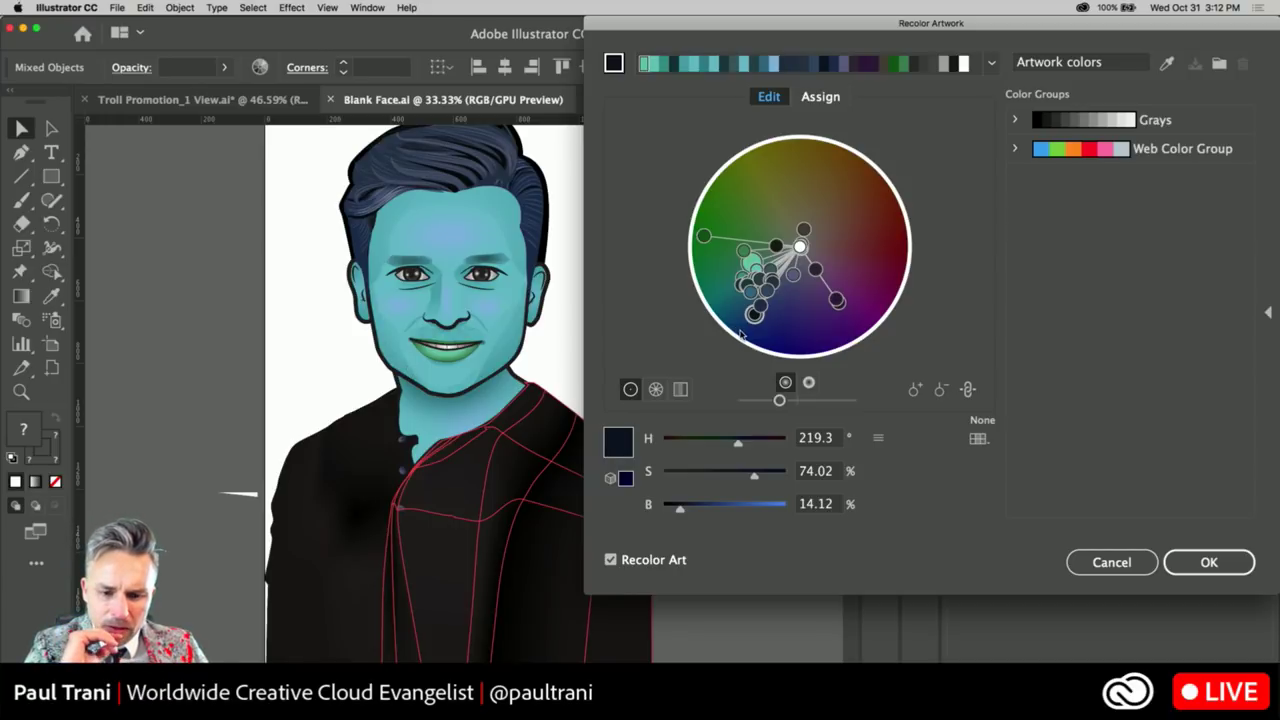
pyautogui.click(1199, 563)
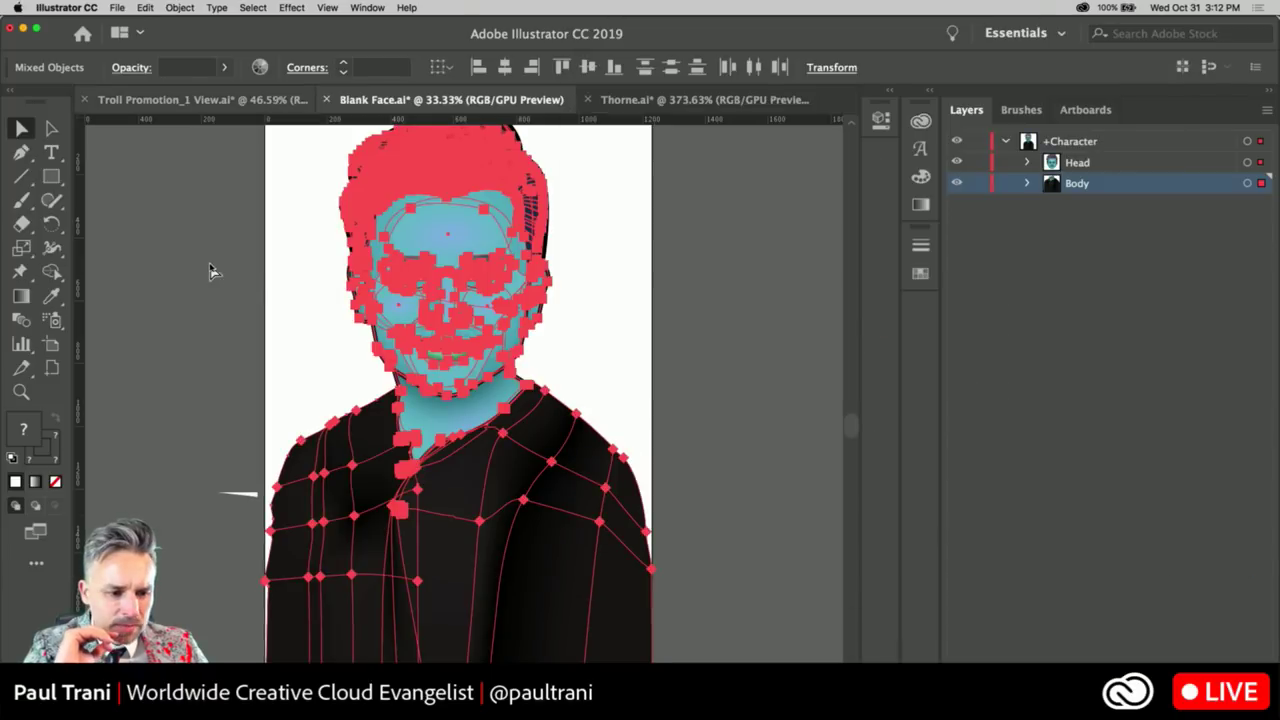
pyautogui.click(210, 270)
# Expand the Head layer, collapse Mouth and Left Eye, and reveal face background's first path
pyautogui.click(1030, 165)
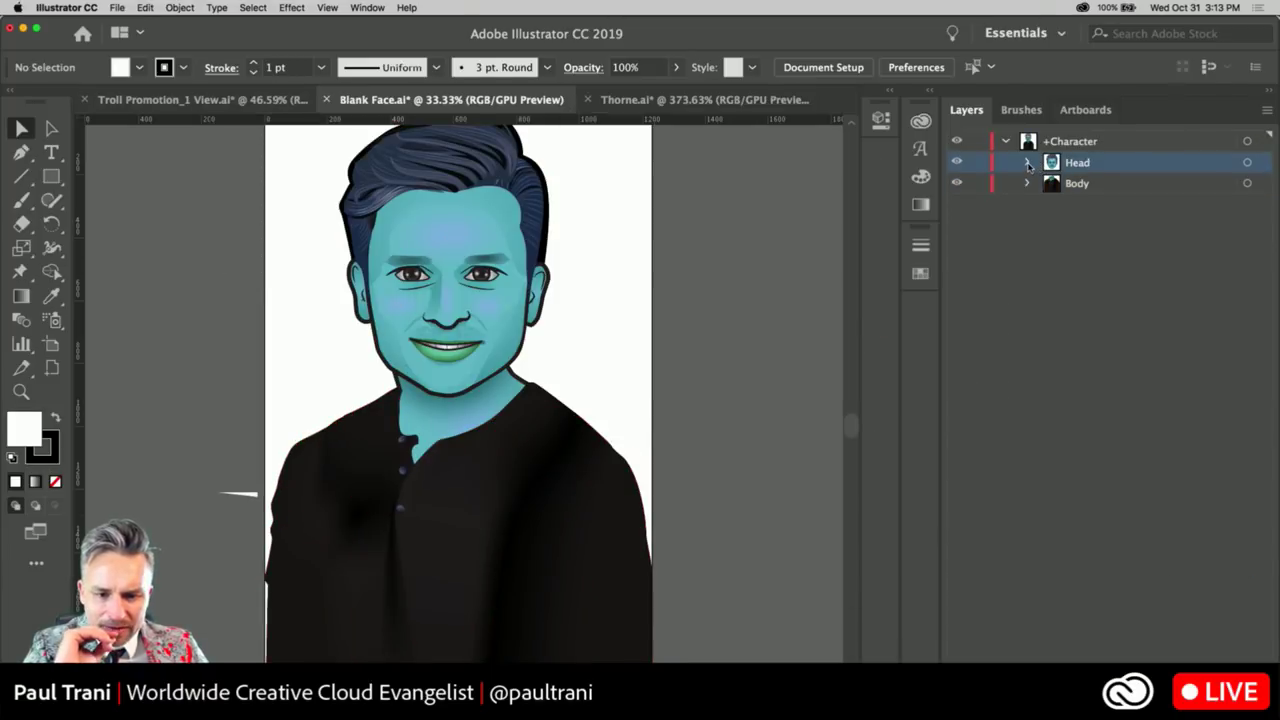
pyautogui.click(1028, 163)
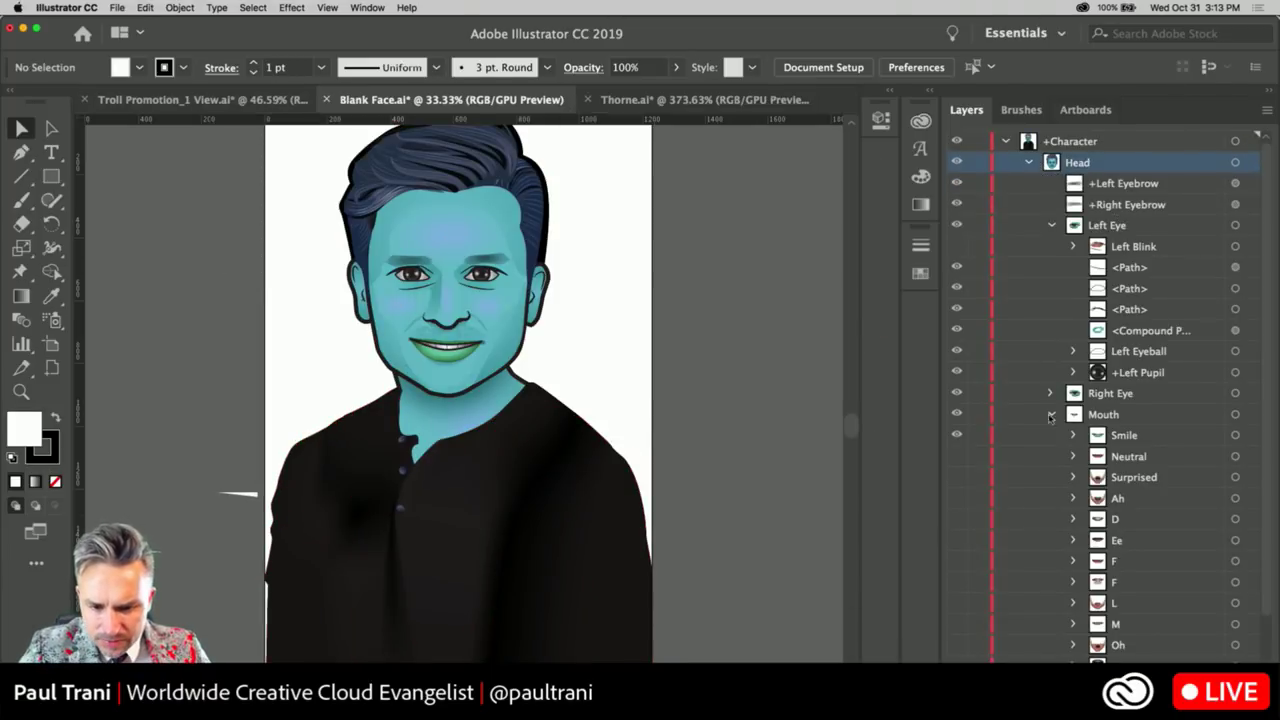
pyautogui.click(1177, 418)
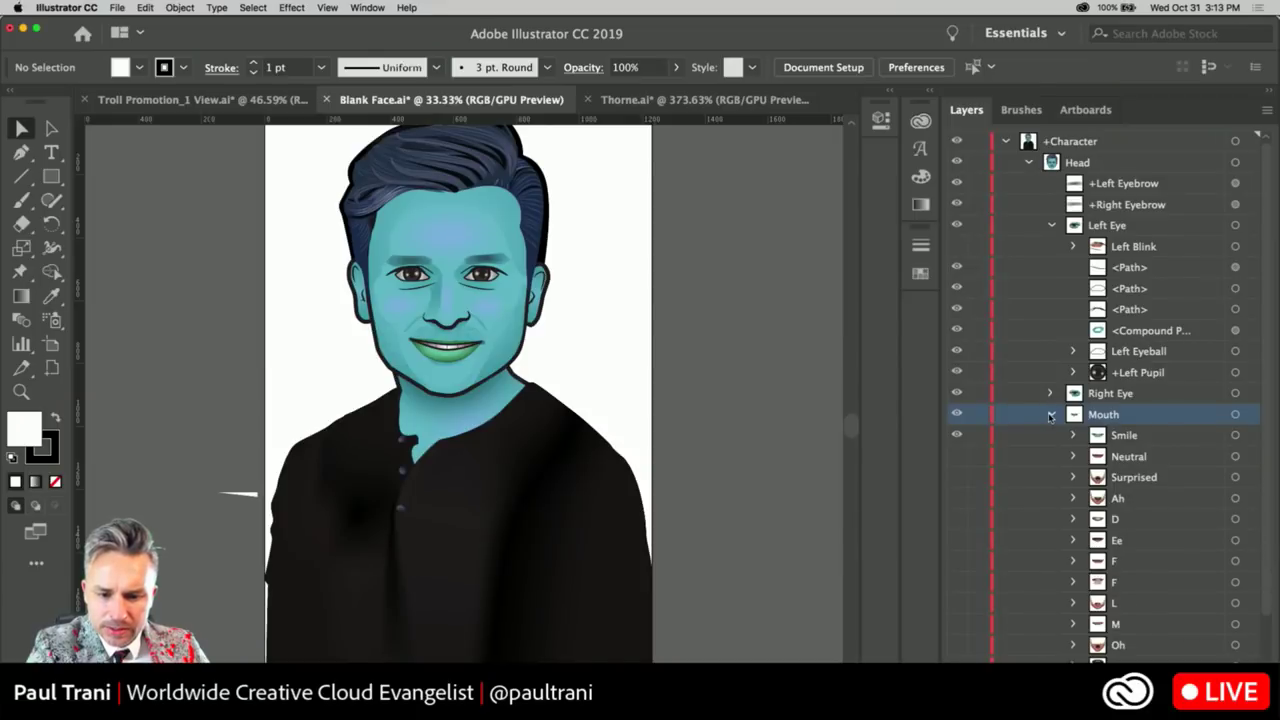
pyautogui.click(1051, 415)
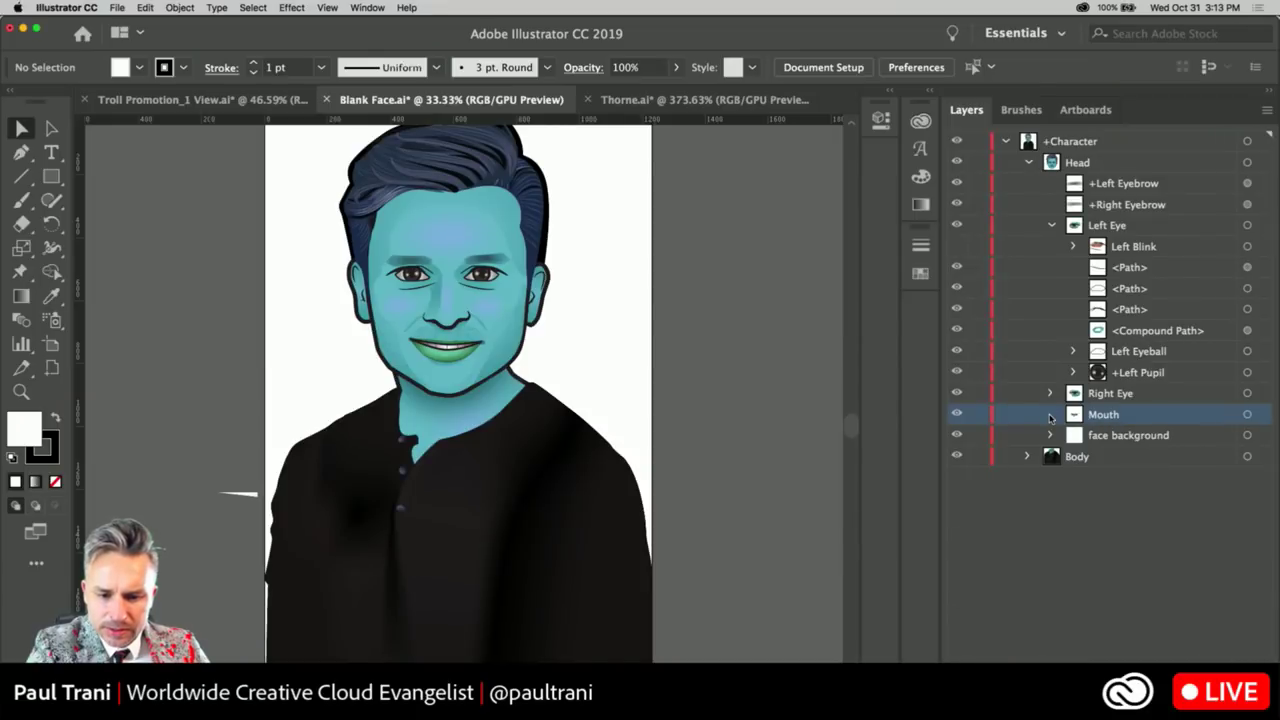
pyautogui.click(1051, 227)
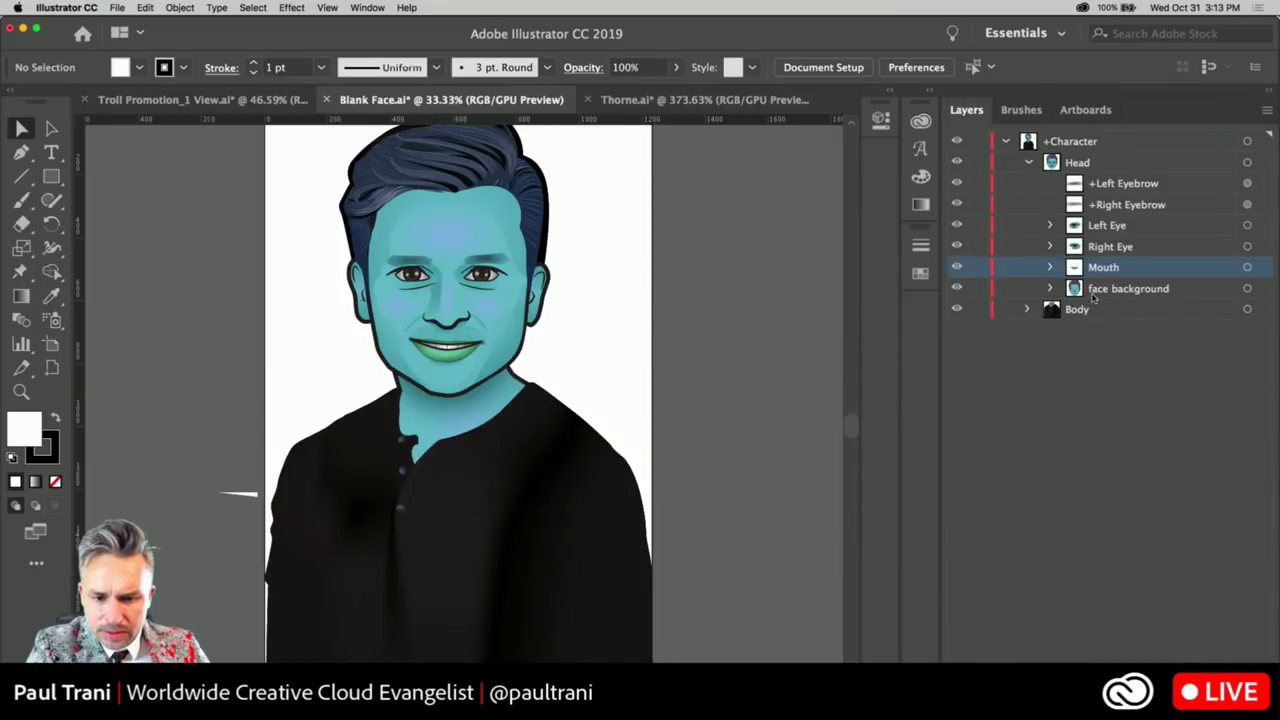
pyautogui.click(976, 292)
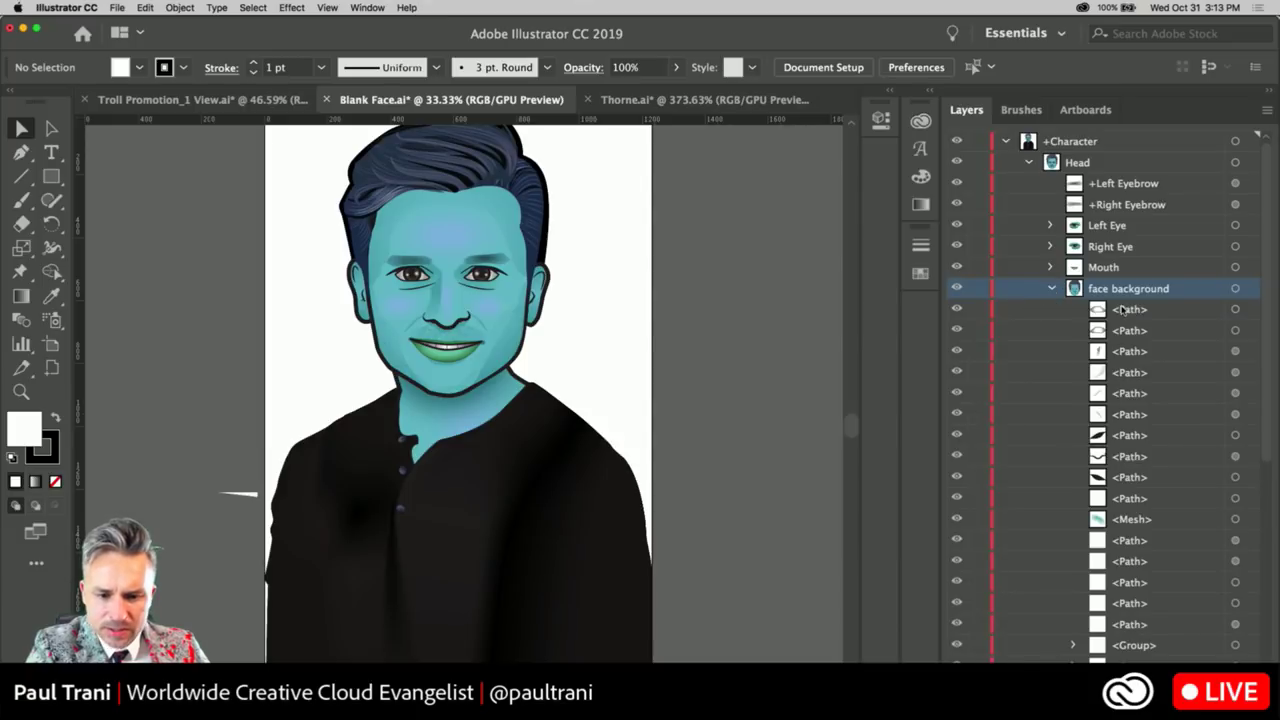
pyautogui.click(1128, 309)
# Zoom in so the teal head fills the view
pyautogui.click(21, 391)
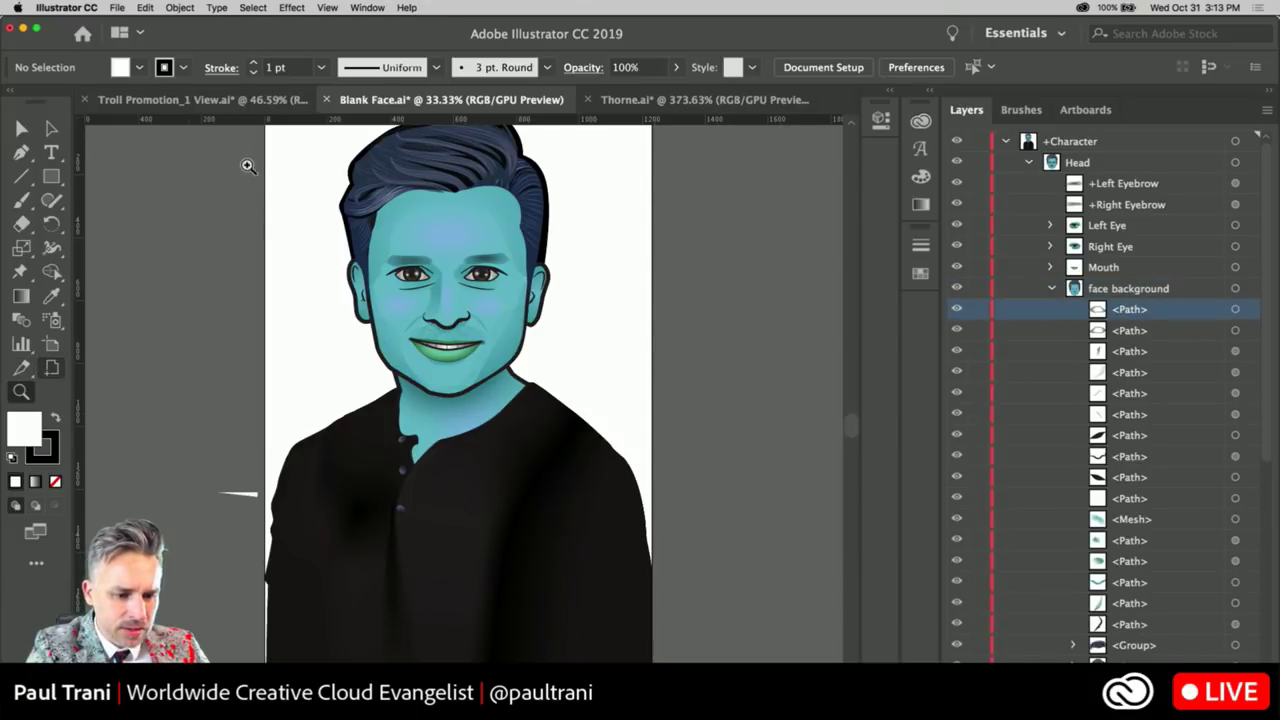
pyautogui.moveTo(329, 160); pyautogui.dragTo(538, 410)
pyautogui.scroll(2, 491, 363)
pyautogui.scroll(-3, 537, 406)
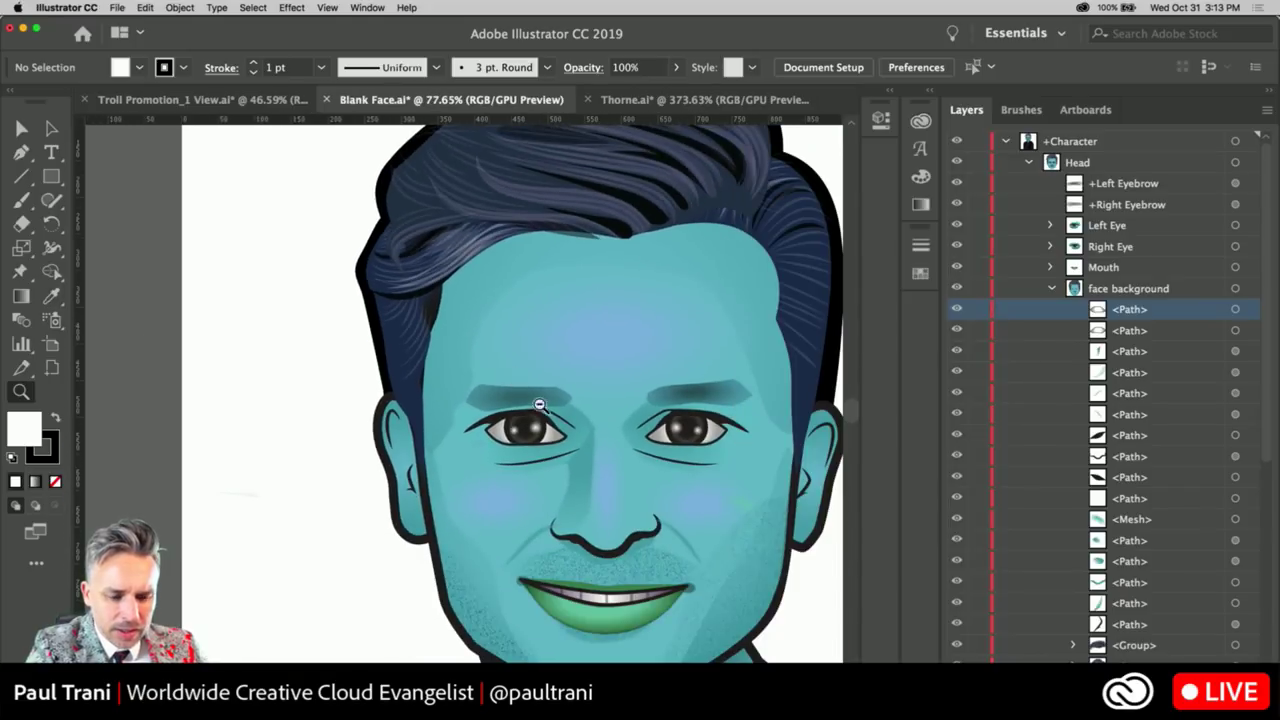
pyautogui.scroll(-3, 428, 317)
# Bring up the Window > Symbol Libraries list at Grime Vector Pack
pyautogui.click(366, 7)
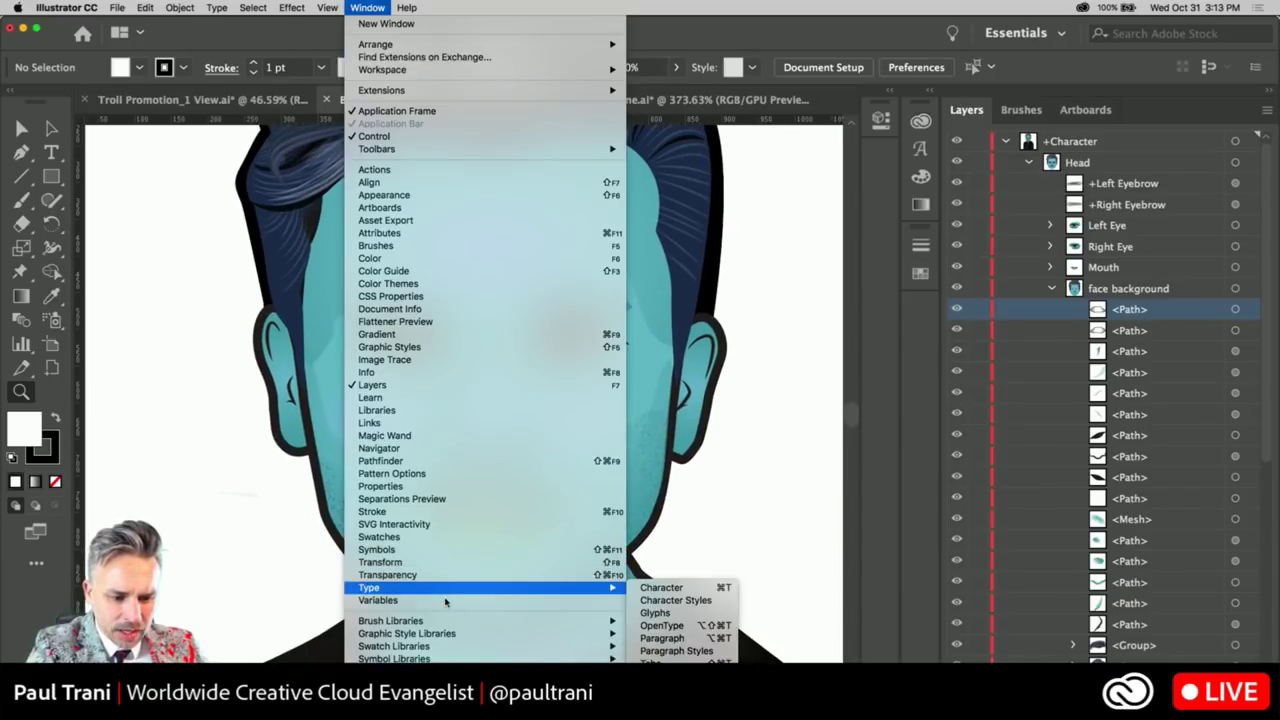
pyautogui.moveTo(442, 634)
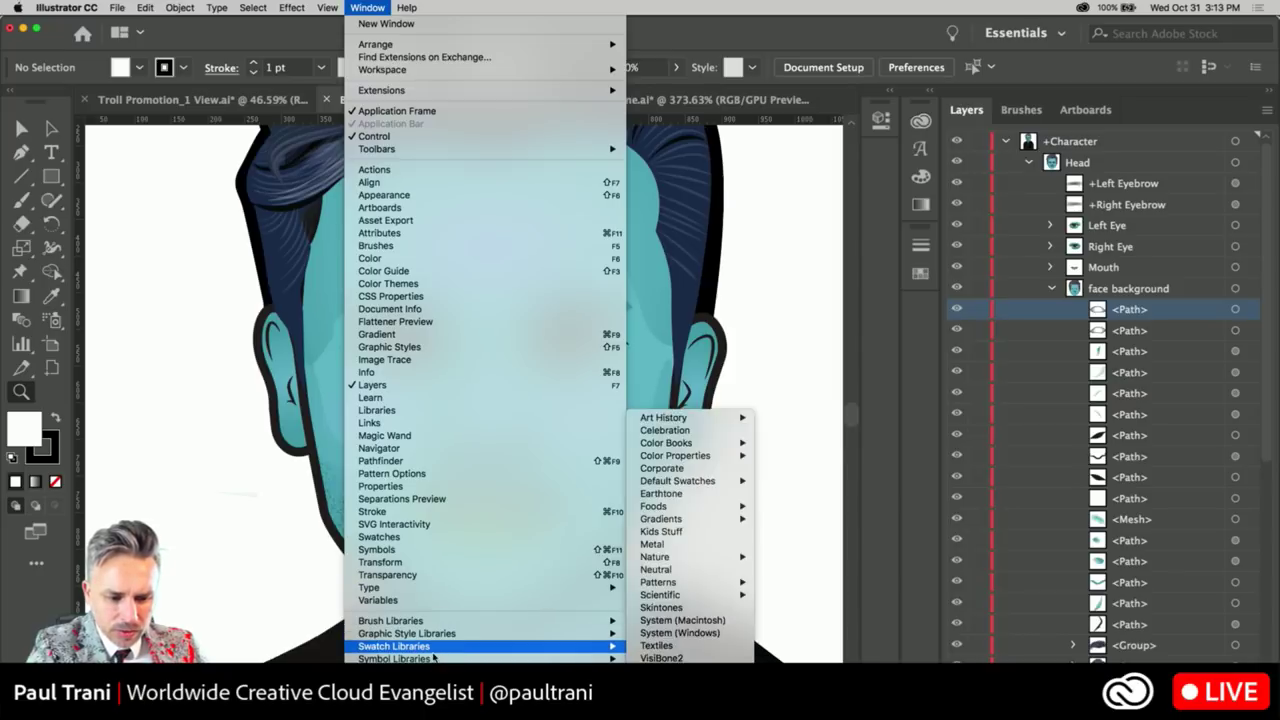
pyautogui.moveTo(438, 658)
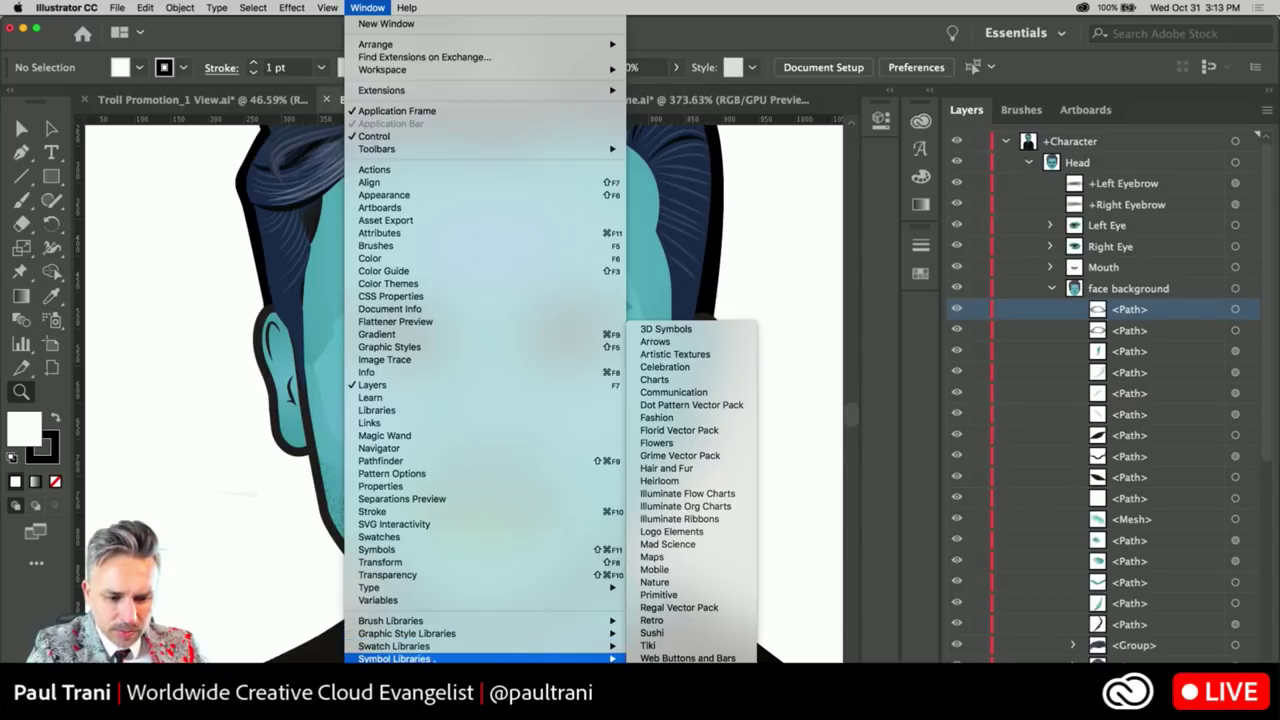
# Open the Grime Vector Pack library beside Layers and place drip symbol 05 on the face
pyautogui.click(679, 456)
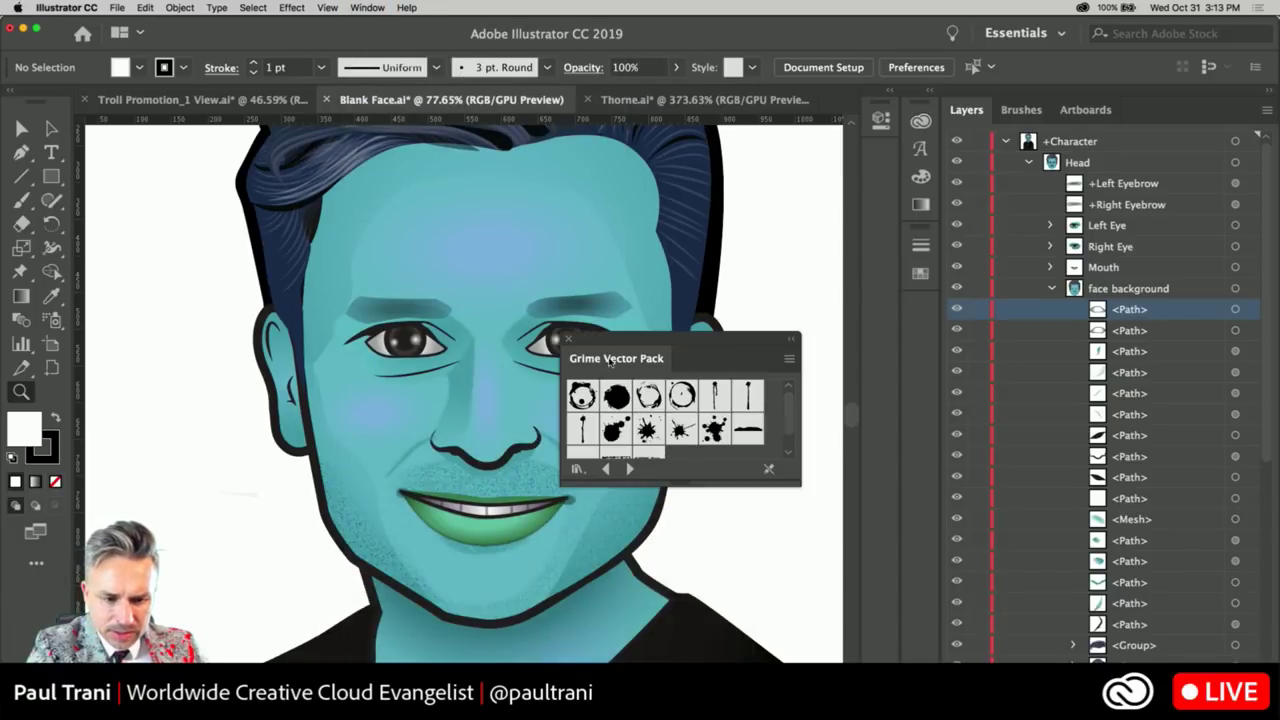
pyautogui.moveTo(698, 342); pyautogui.dragTo(865, 271)
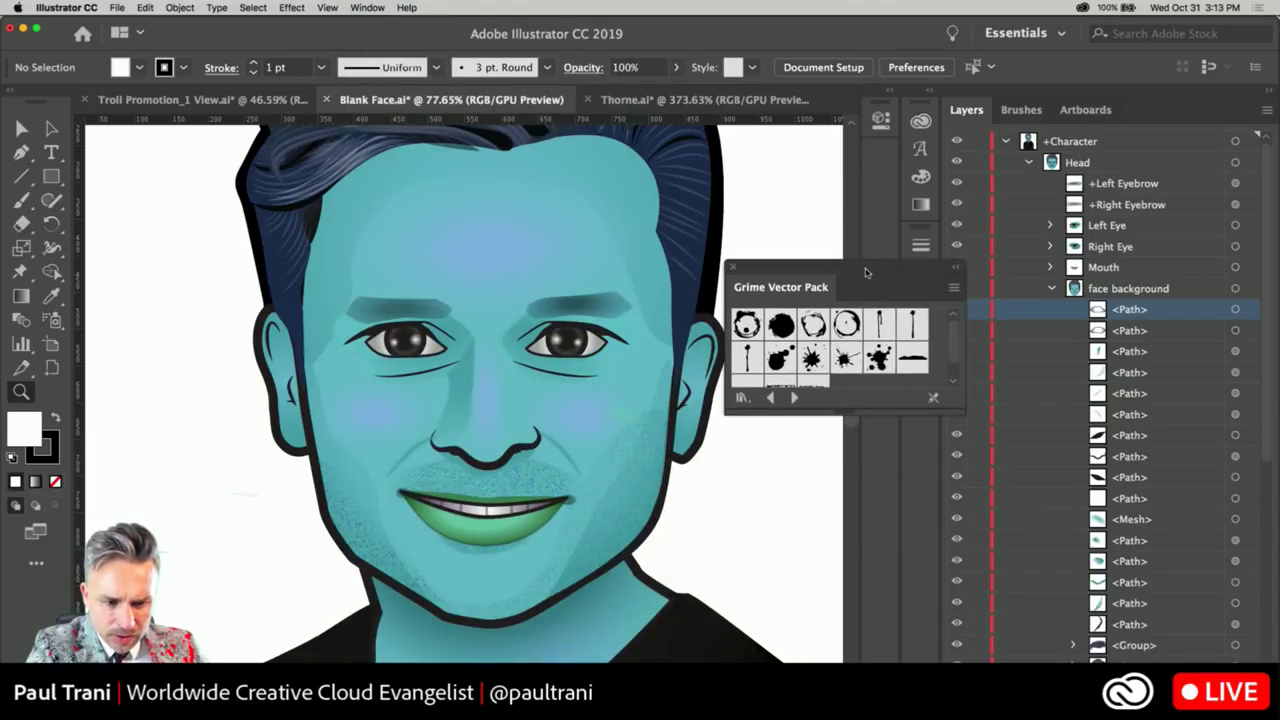
pyautogui.moveTo(878, 328); pyautogui.dragTo(578, 242)
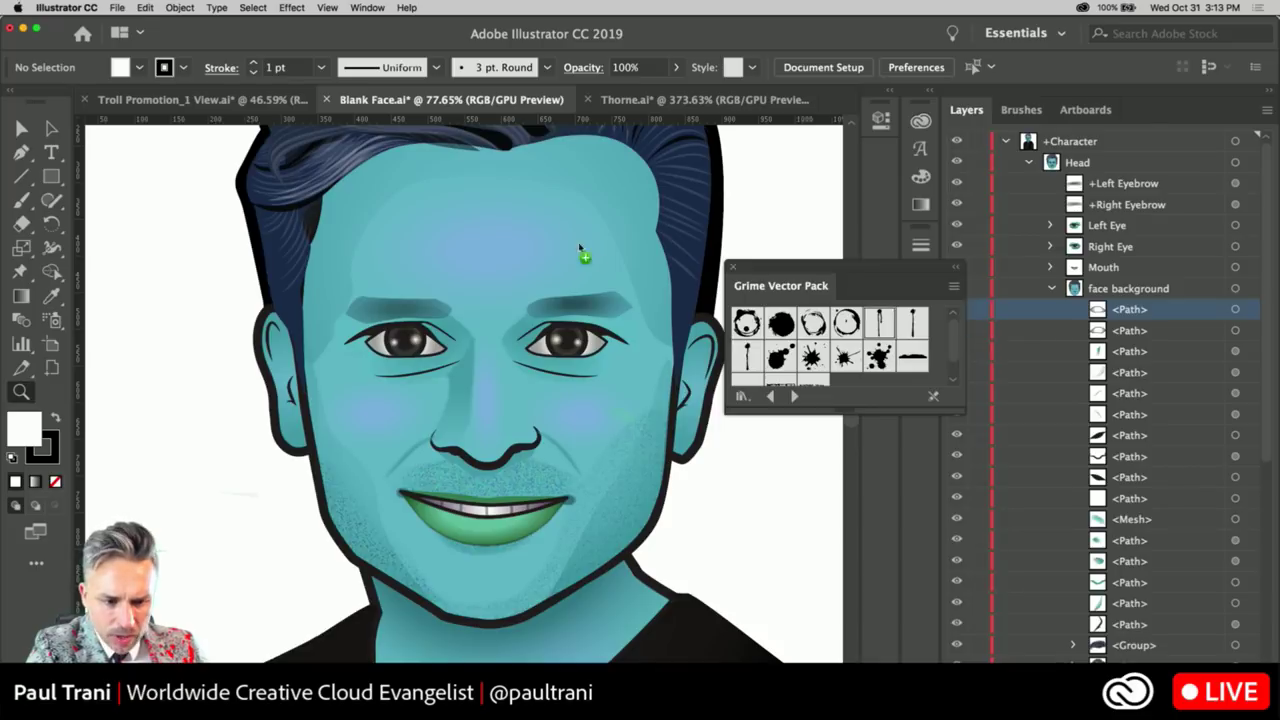
pyautogui.moveTo(523, 208); pyautogui.dragTo(523, 208)
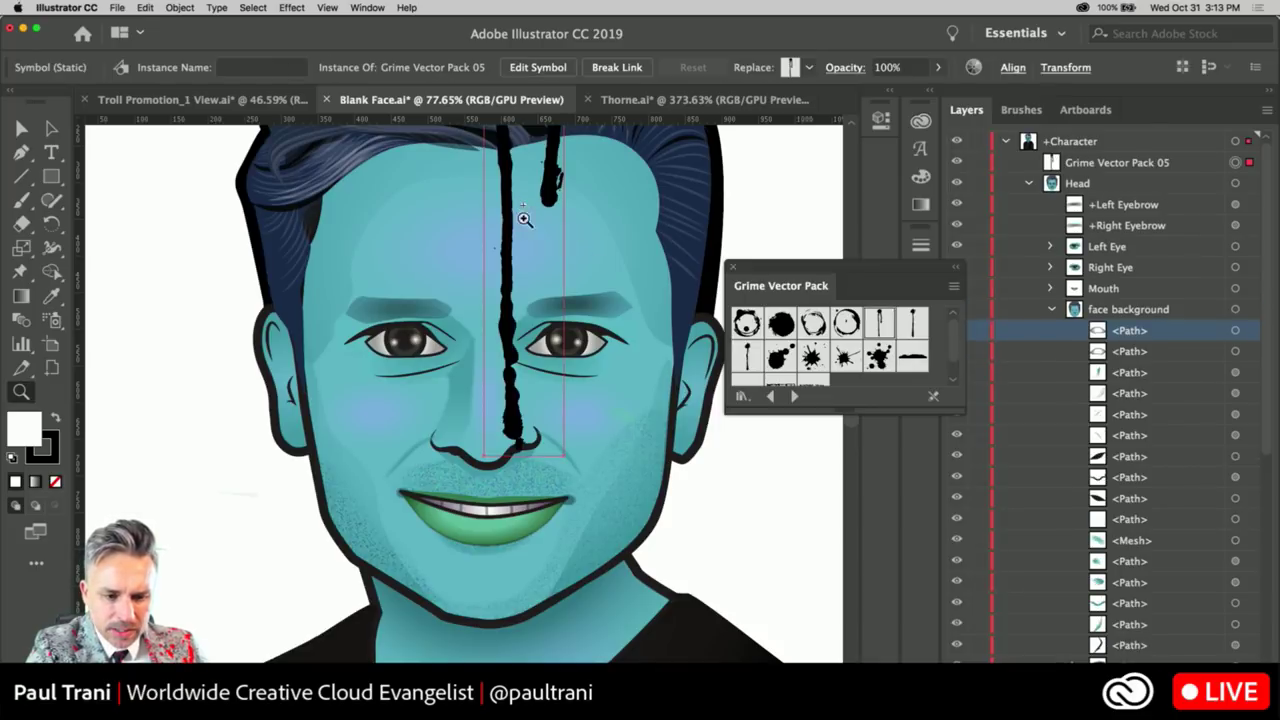
# Shrink the drip, move it to the right forehead, and break its symbol link
pyautogui.click(21, 128)
pyautogui.moveTo(529, 466); pyautogui.dragTo(620, 563)
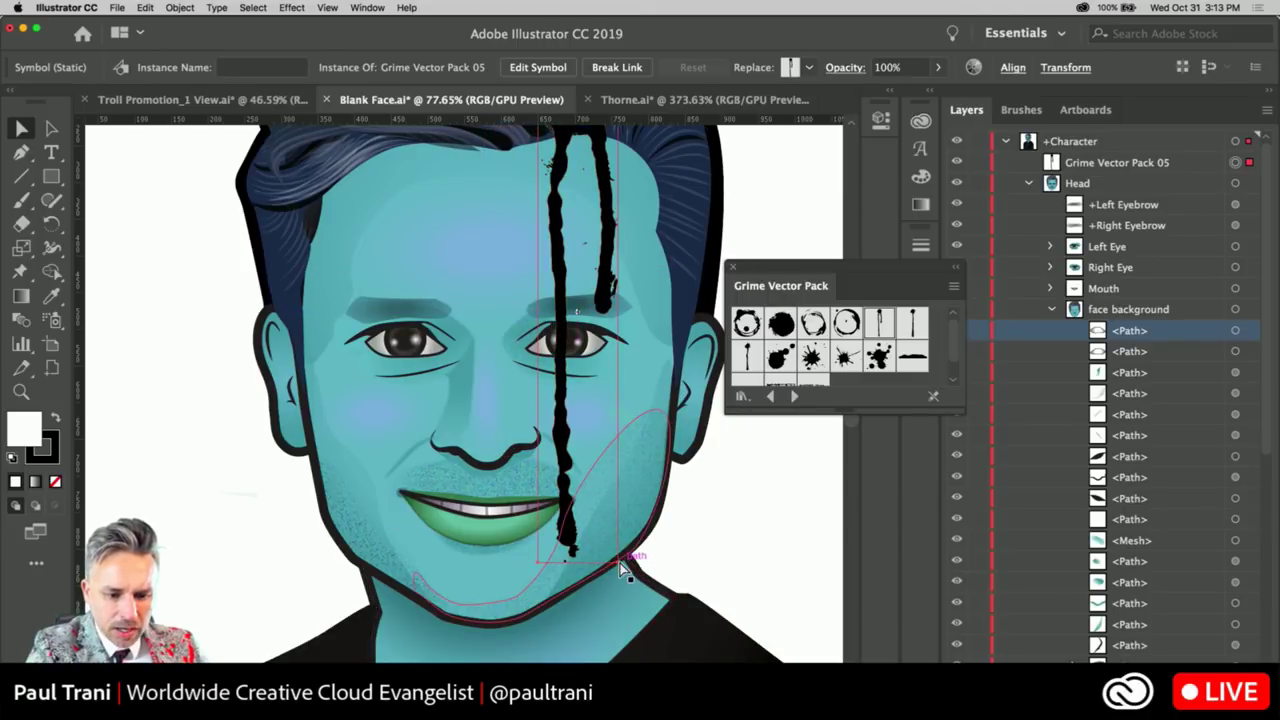
pyautogui.click(50, 128)
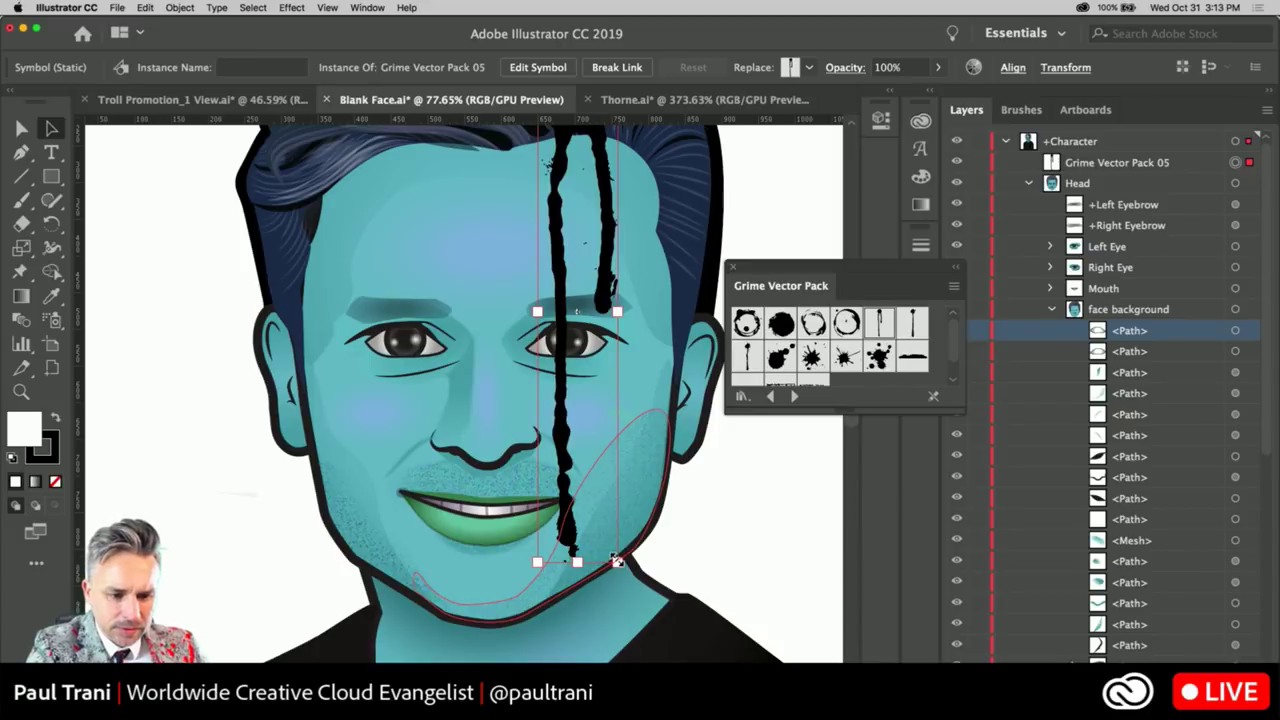
pyautogui.moveTo(617, 561); pyautogui.dragTo(592, 392)
pyautogui.moveTo(550, 308); pyautogui.dragTo(550, 172)
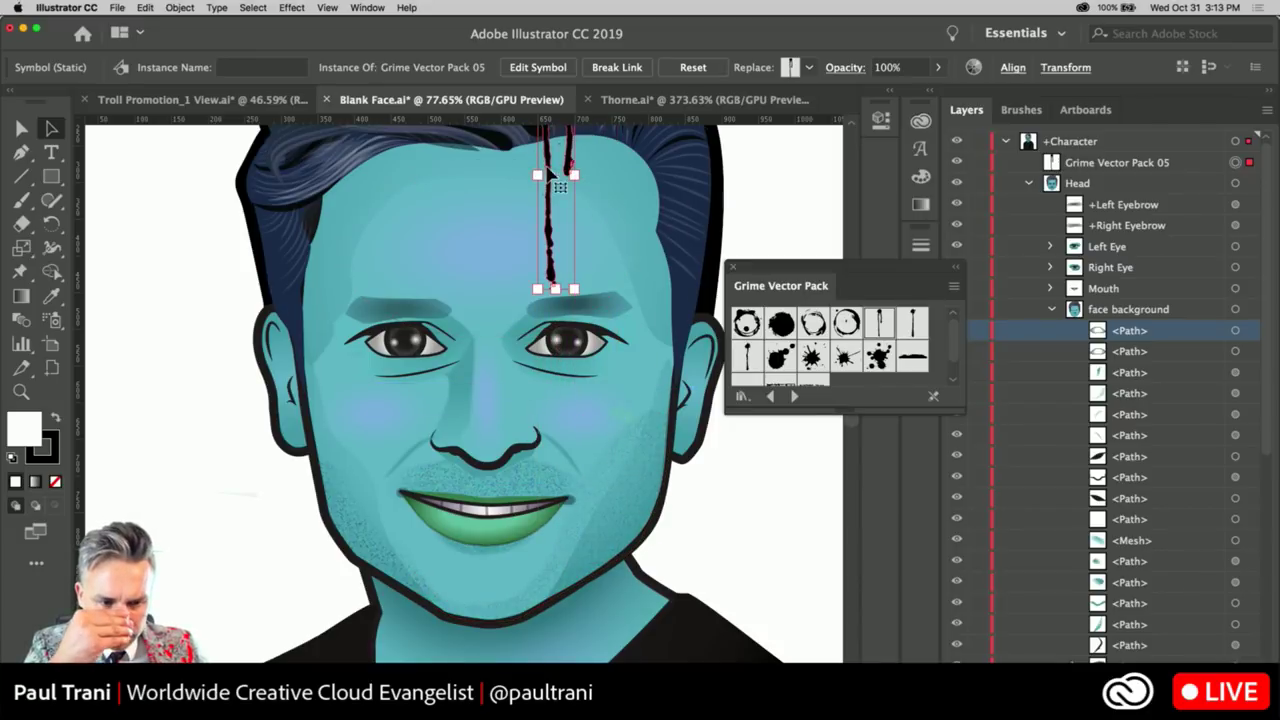
pyautogui.moveTo(565, 237); pyautogui.dragTo(615, 249)
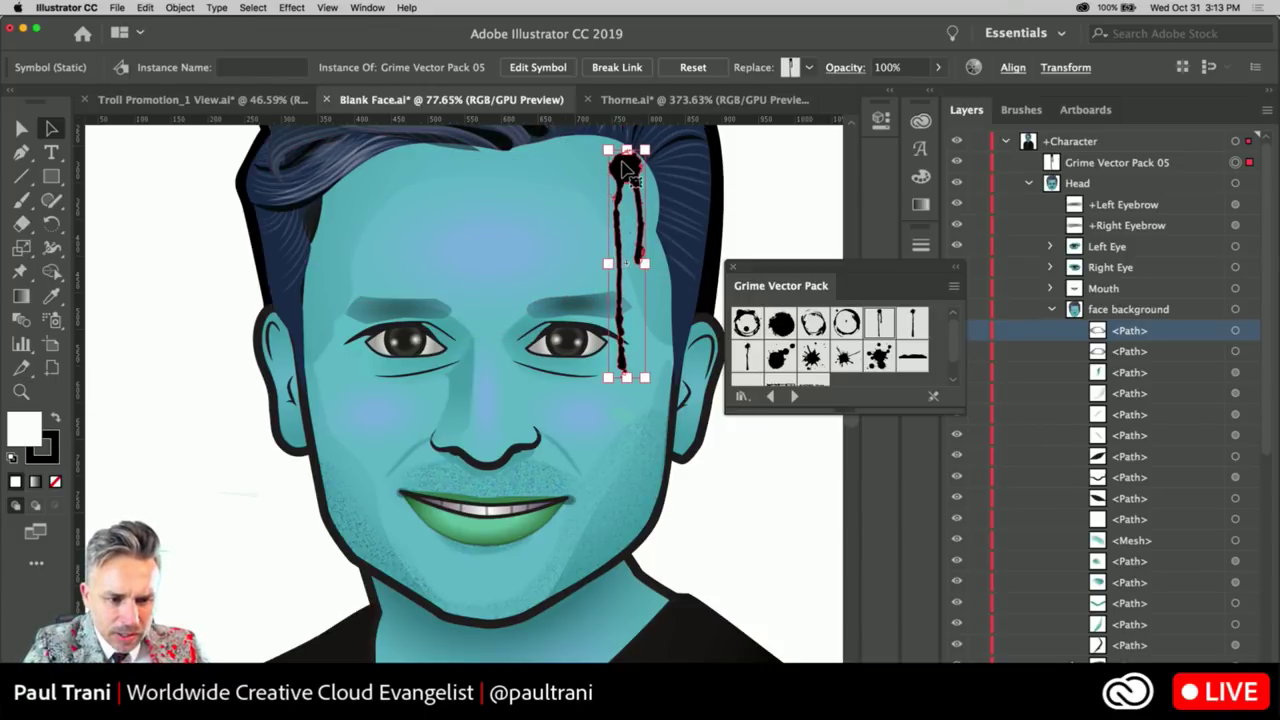
pyautogui.click(617, 67)
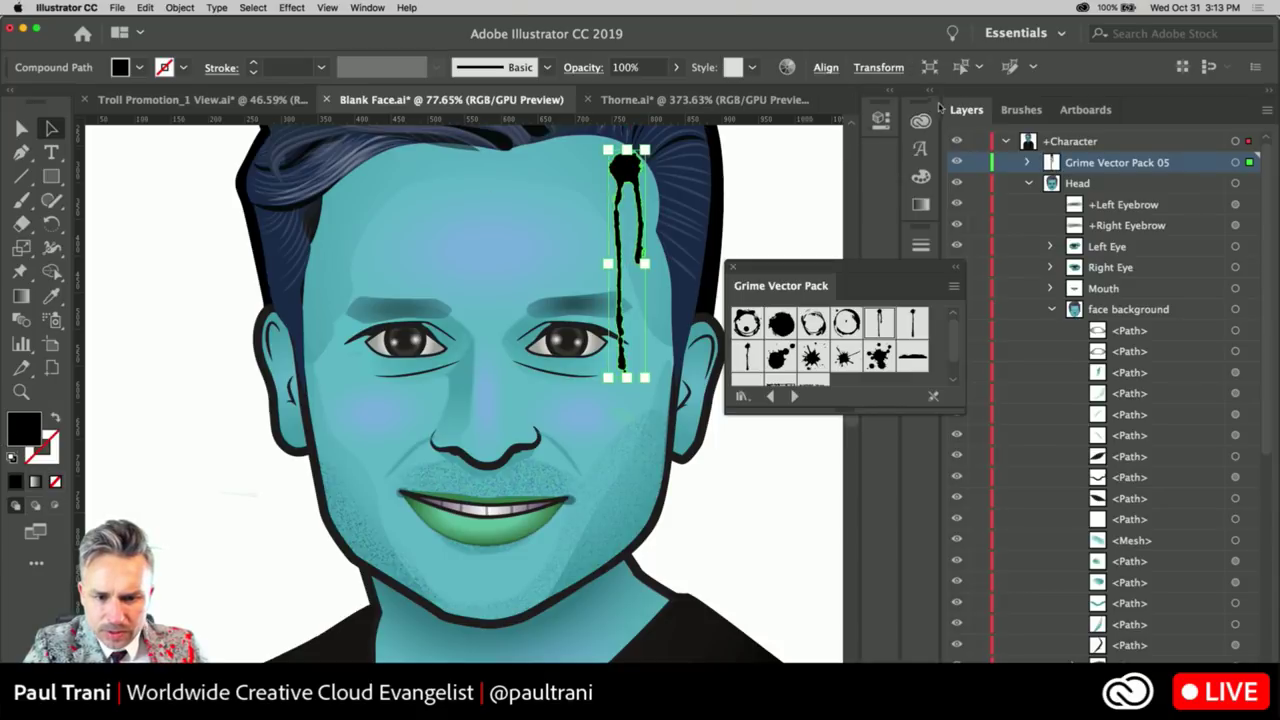
# Fill the forehead drip with the dark red swatch and collapse the panel dock
pyautogui.click(920, 204)
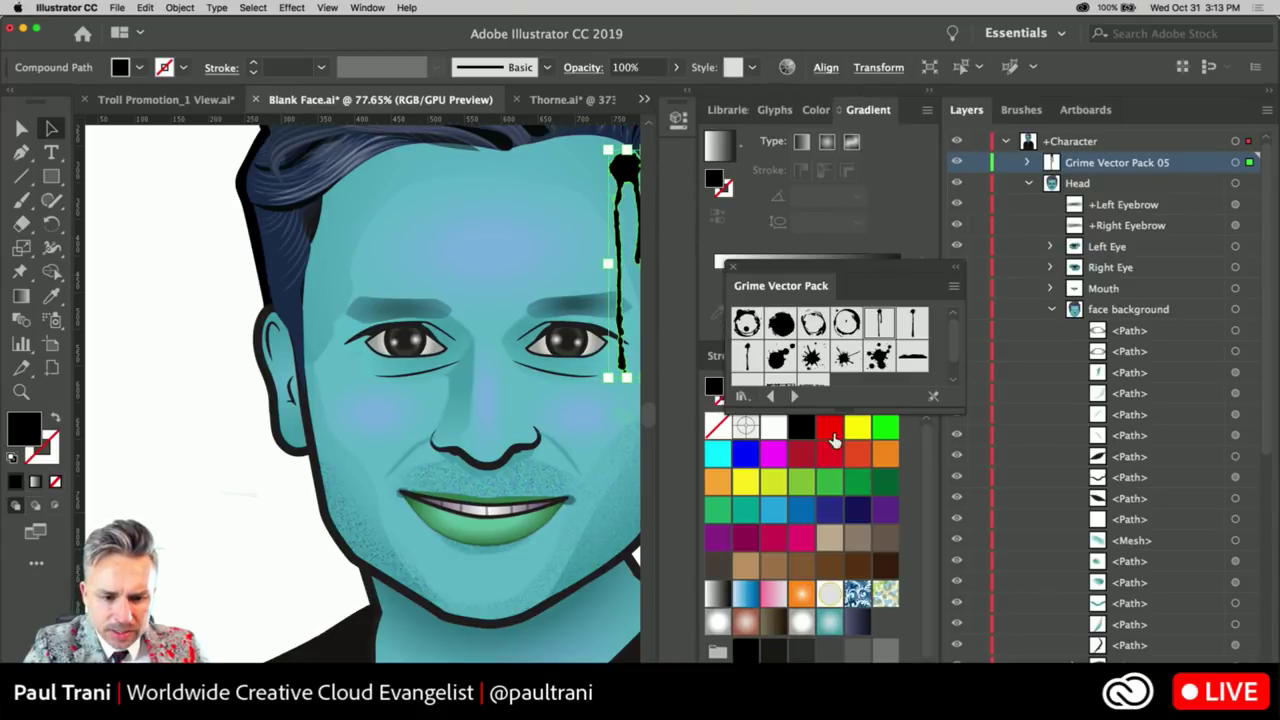
pyautogui.click(802, 455)
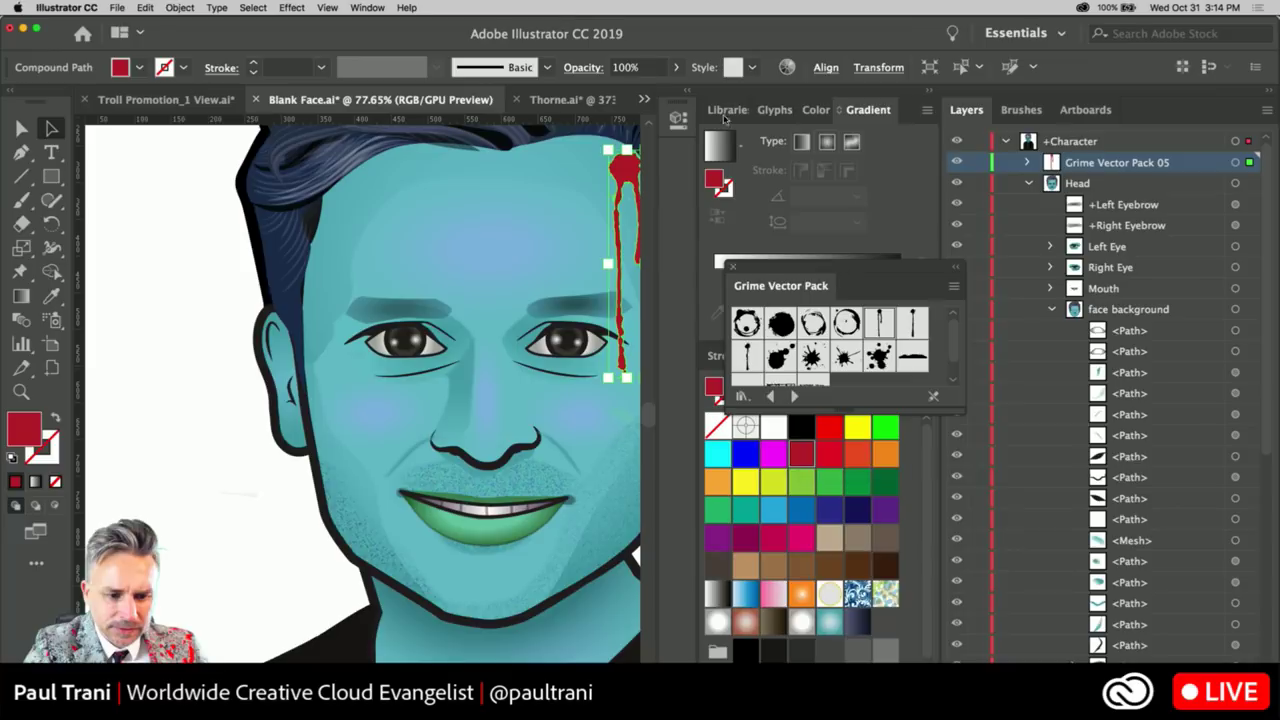
pyautogui.click(928, 92)
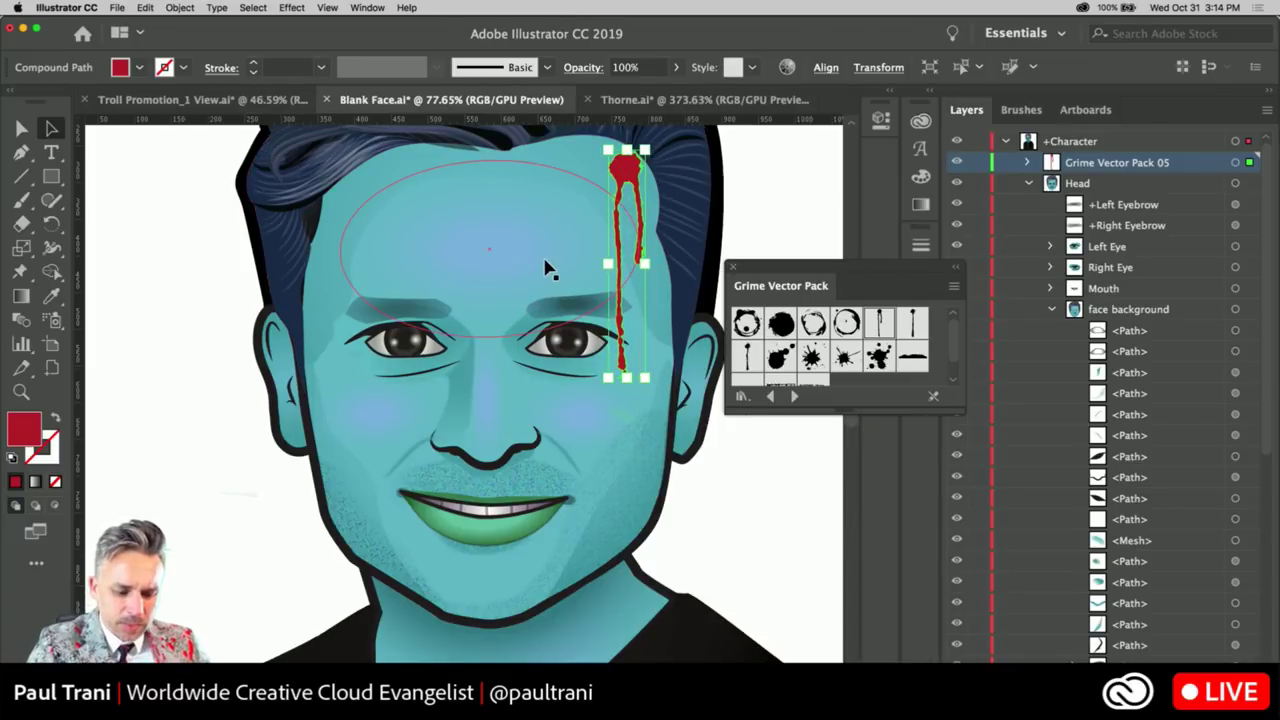
# Zoom to 100% on the drip, centre it, and nudge it slightly
pyautogui.press('super+1')
pyautogui.moveTo(271, 329); pyautogui.dragTo(354, 274)
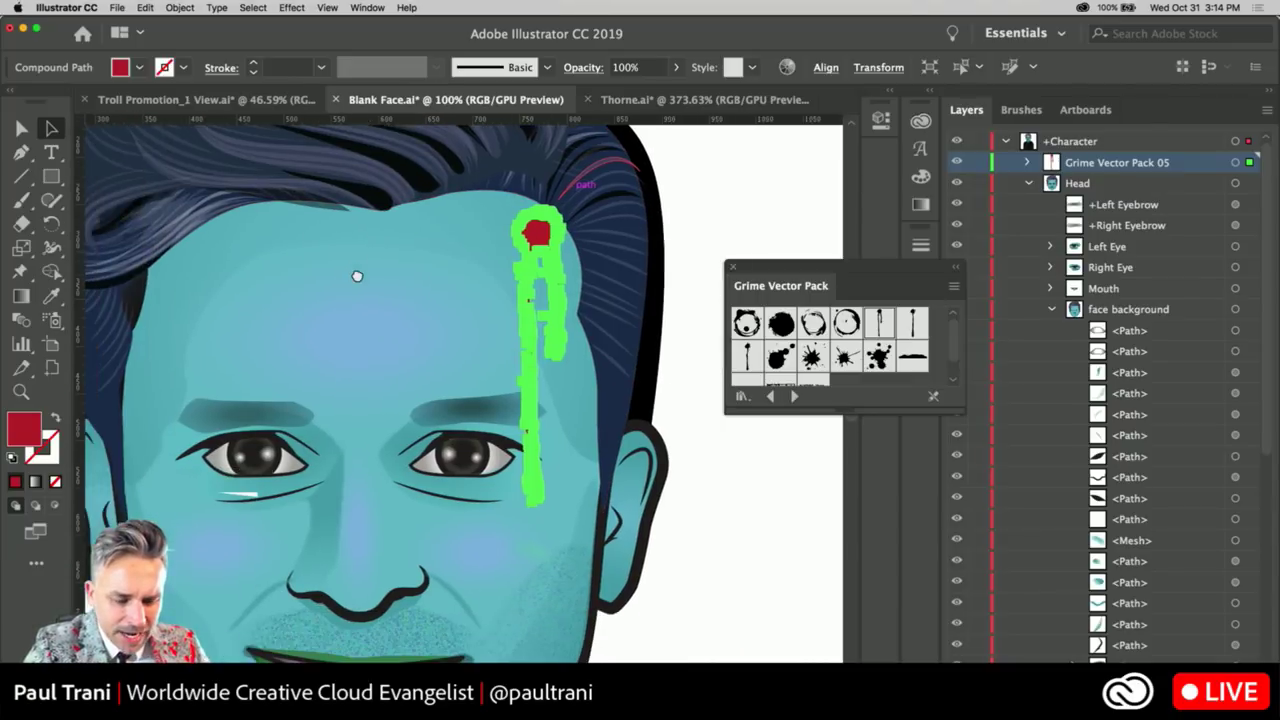
pyautogui.moveTo(530, 236); pyautogui.dragTo(535, 238)
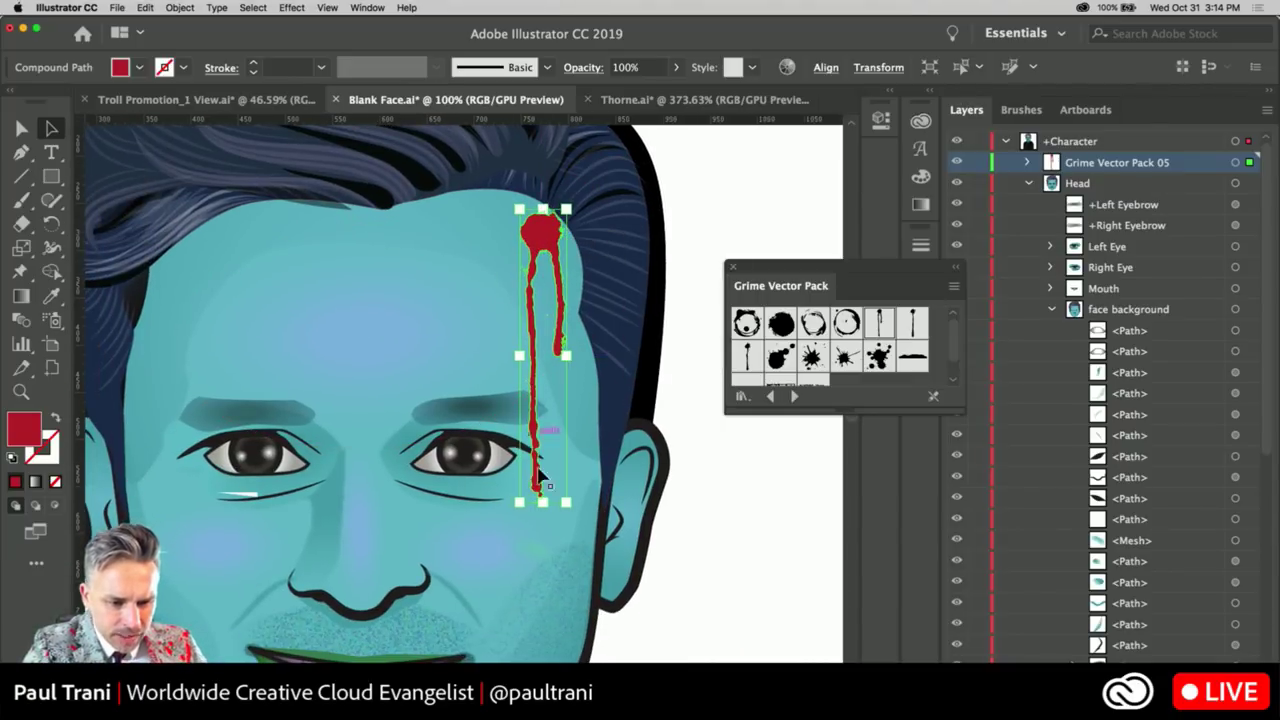
# Pin the red drip with Puppet Warp and bend its lower section to the right
pyautogui.click(19, 273)
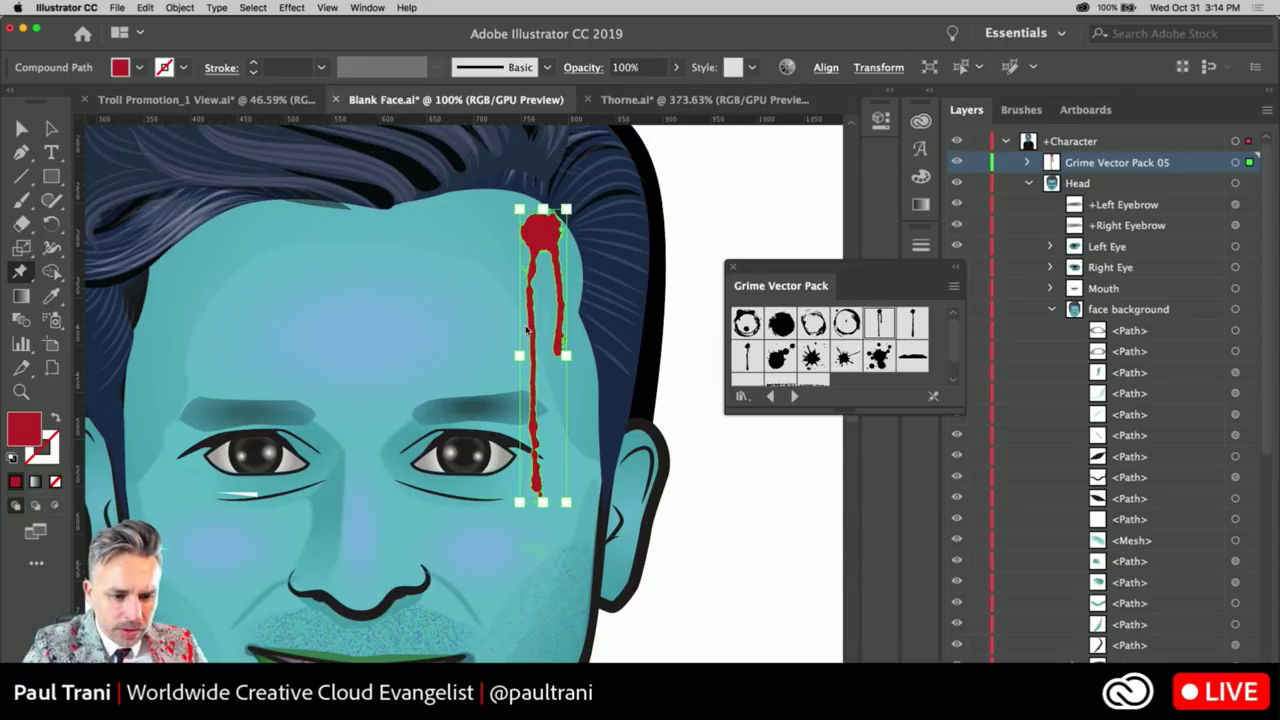
pyautogui.click(554, 350)
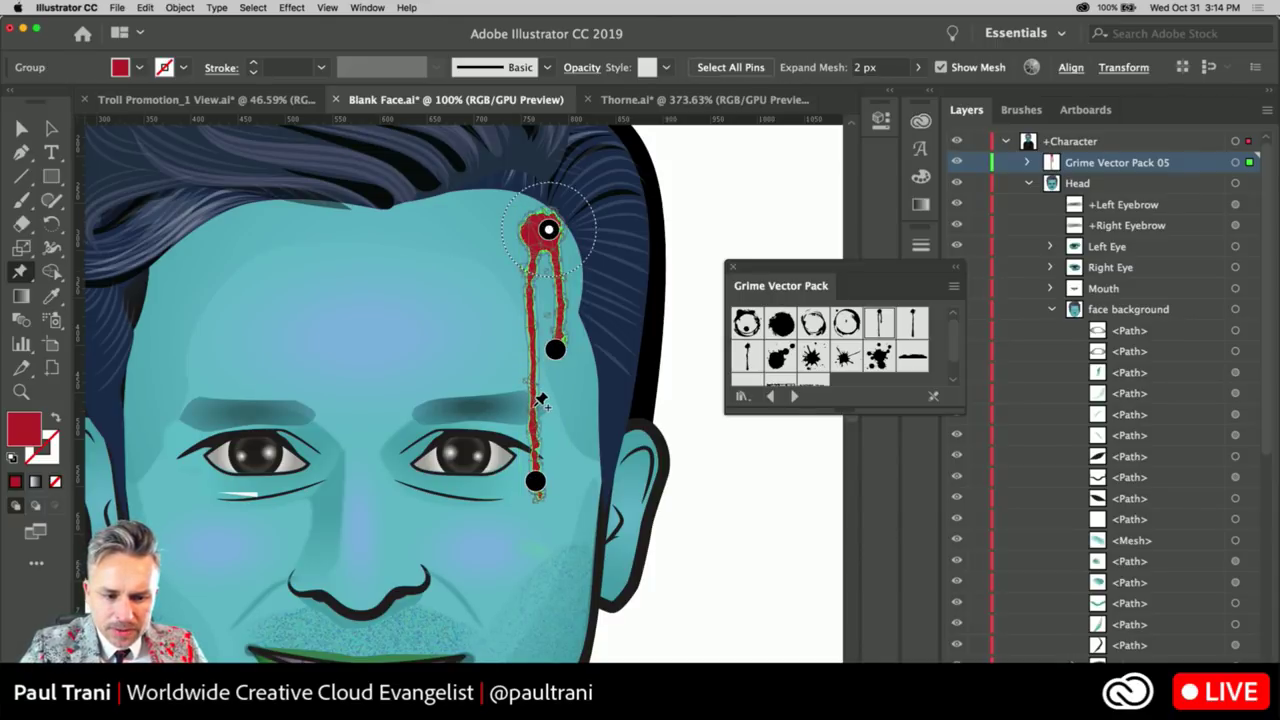
pyautogui.click(533, 407)
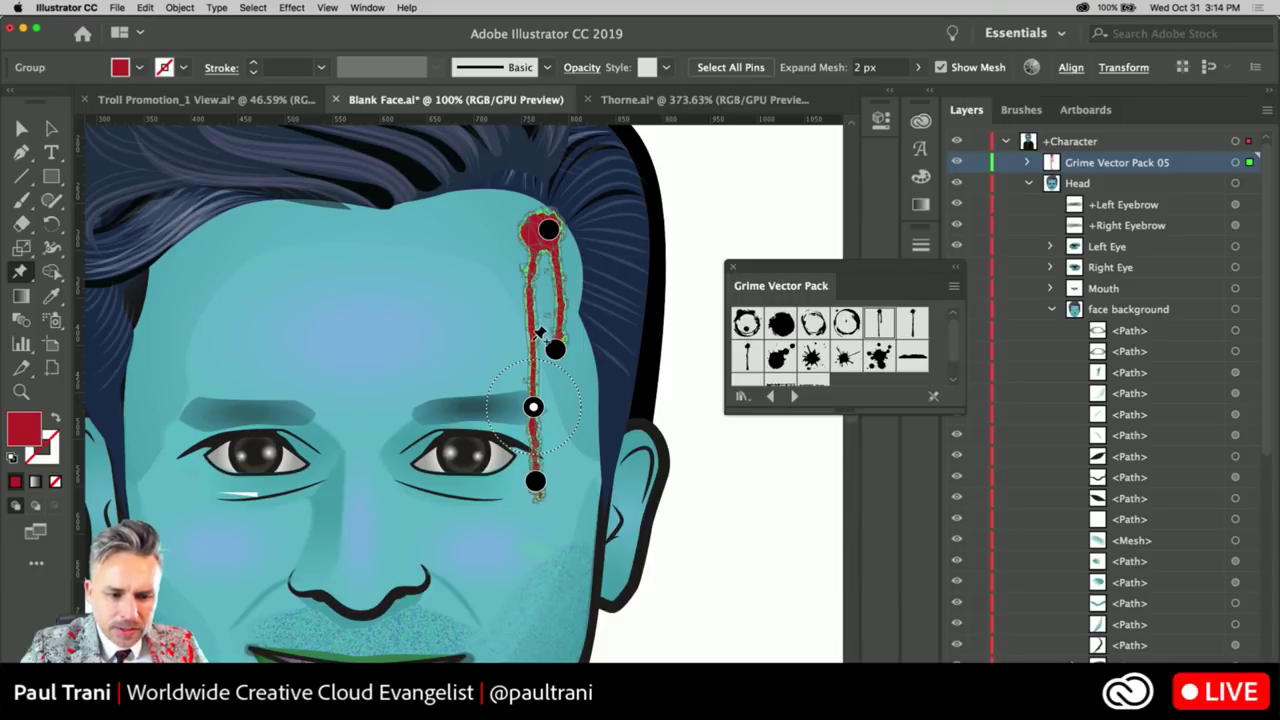
pyautogui.click(531, 341)
pyautogui.moveTo(533, 407); pyautogui.dragTo(552, 410)
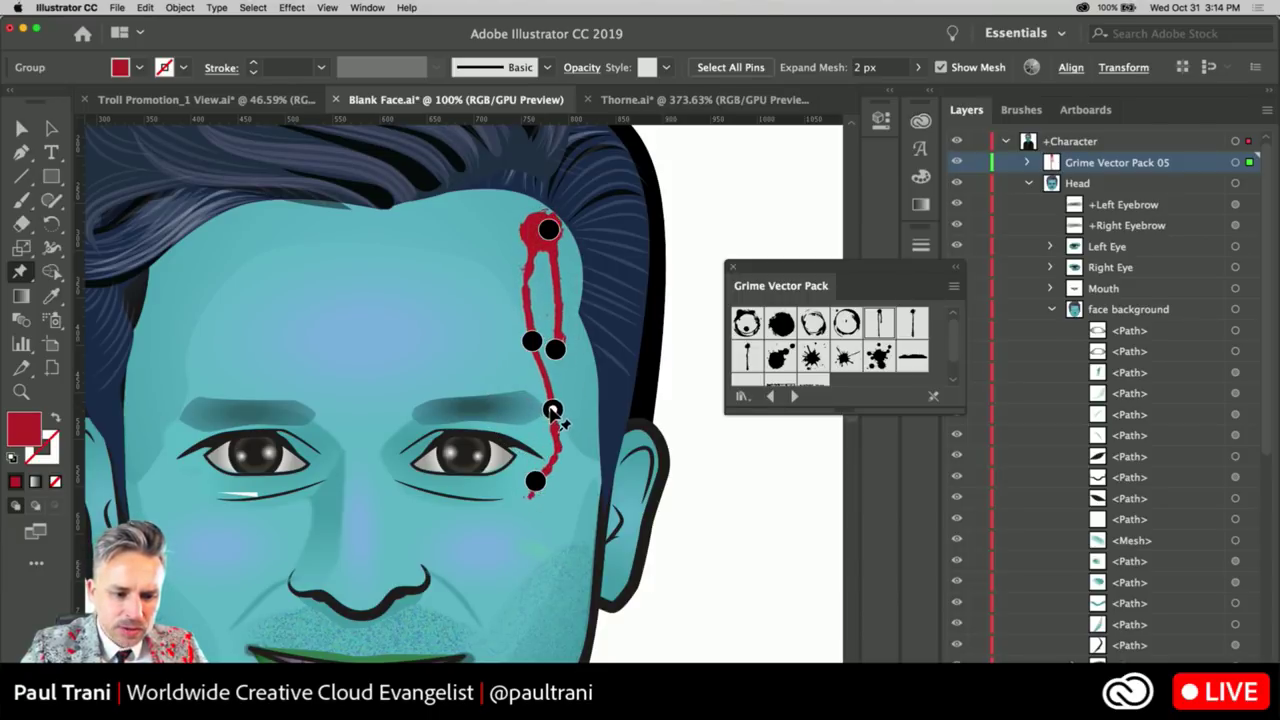
# Add more pins and reshape the drip into a wavy curve, then commit and deselect
pyautogui.click(555, 349)
pyautogui.click(530, 343)
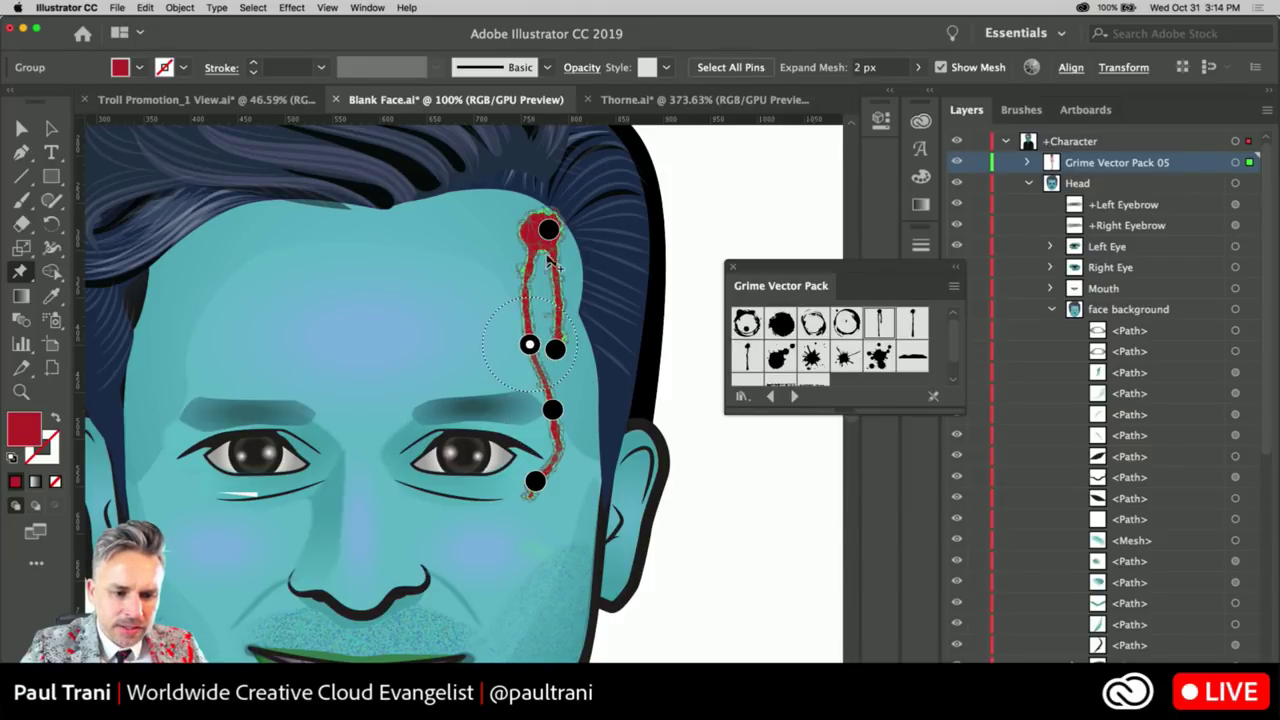
pyautogui.moveTo(548, 232)
pyautogui.mouseDown()
pyautogui.moveTo(527, 222)
pyautogui.moveTo(537, 238)
pyautogui.mouseUp()
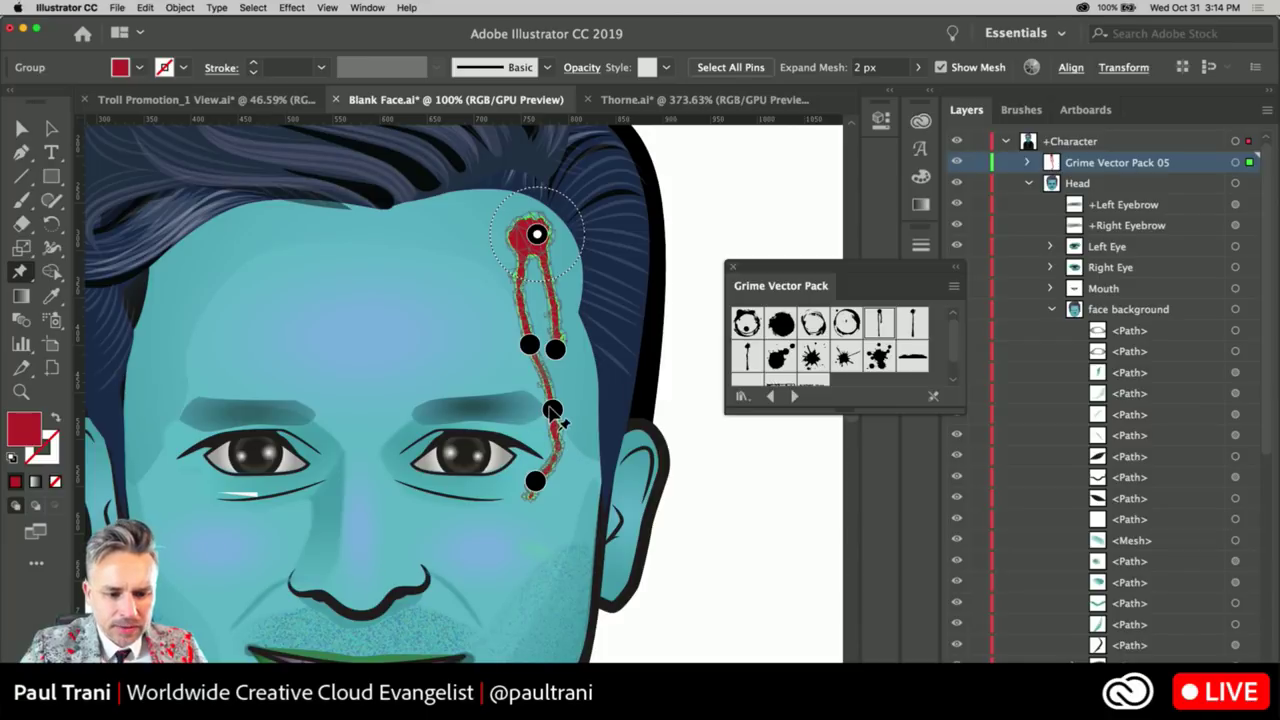
pyautogui.moveTo(553, 411); pyautogui.dragTo(549, 410)
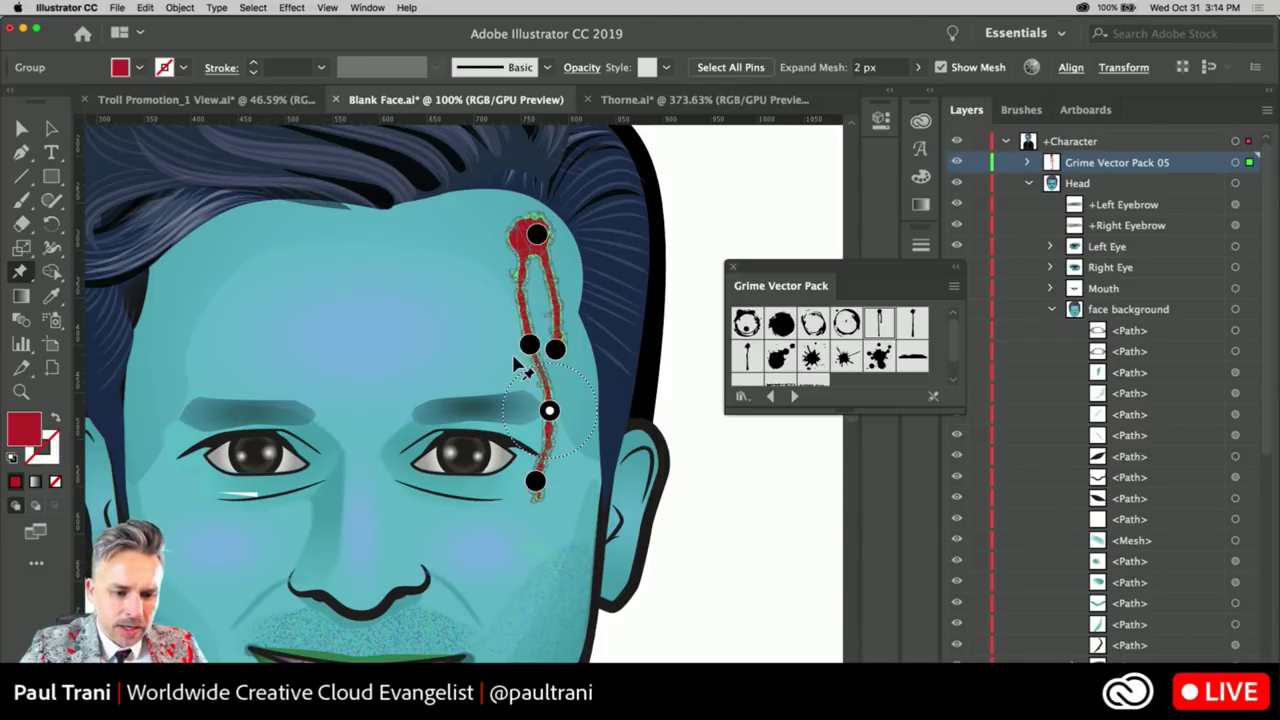
pyautogui.moveTo(529, 345); pyautogui.dragTo(524, 379)
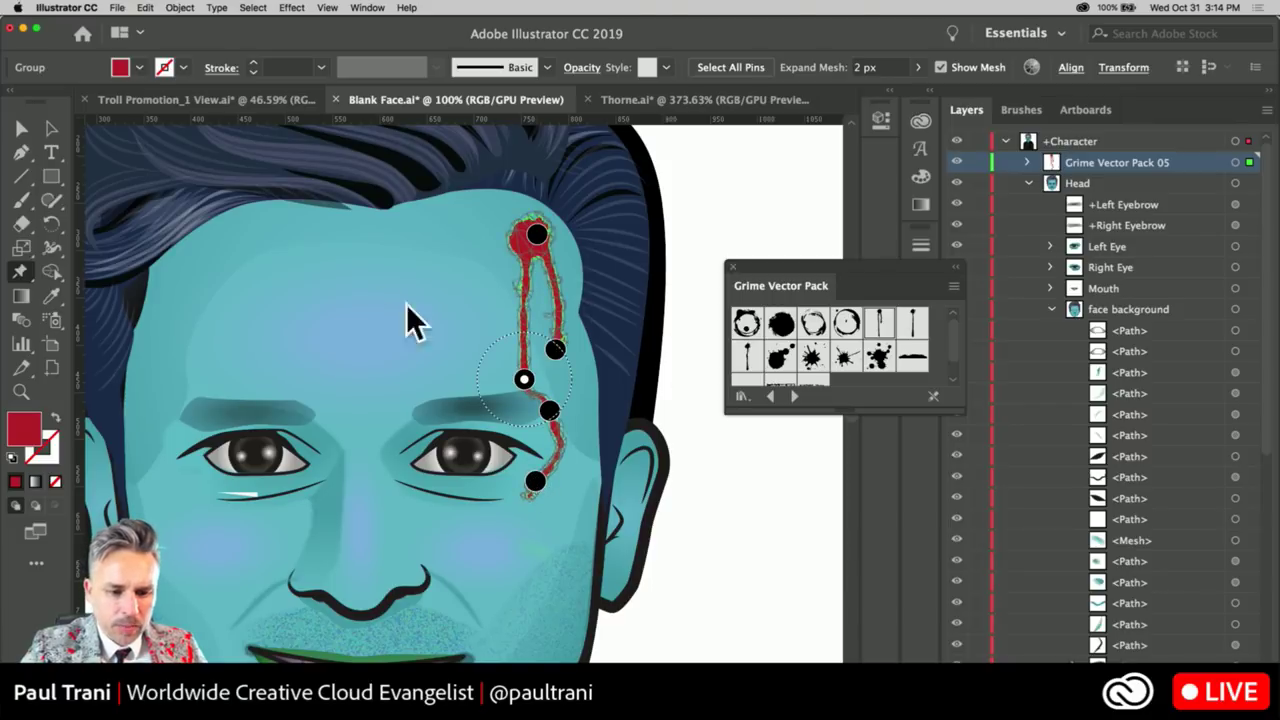
pyautogui.click(21, 128)
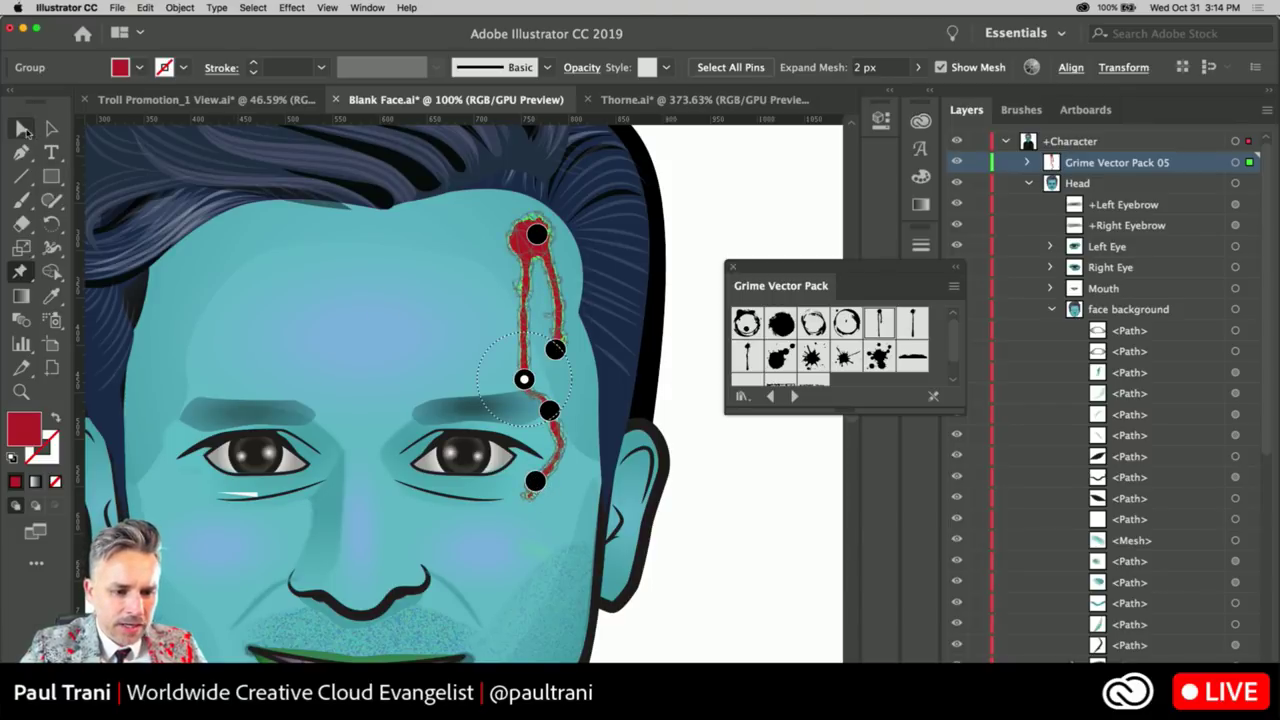
pyautogui.click(731, 226)
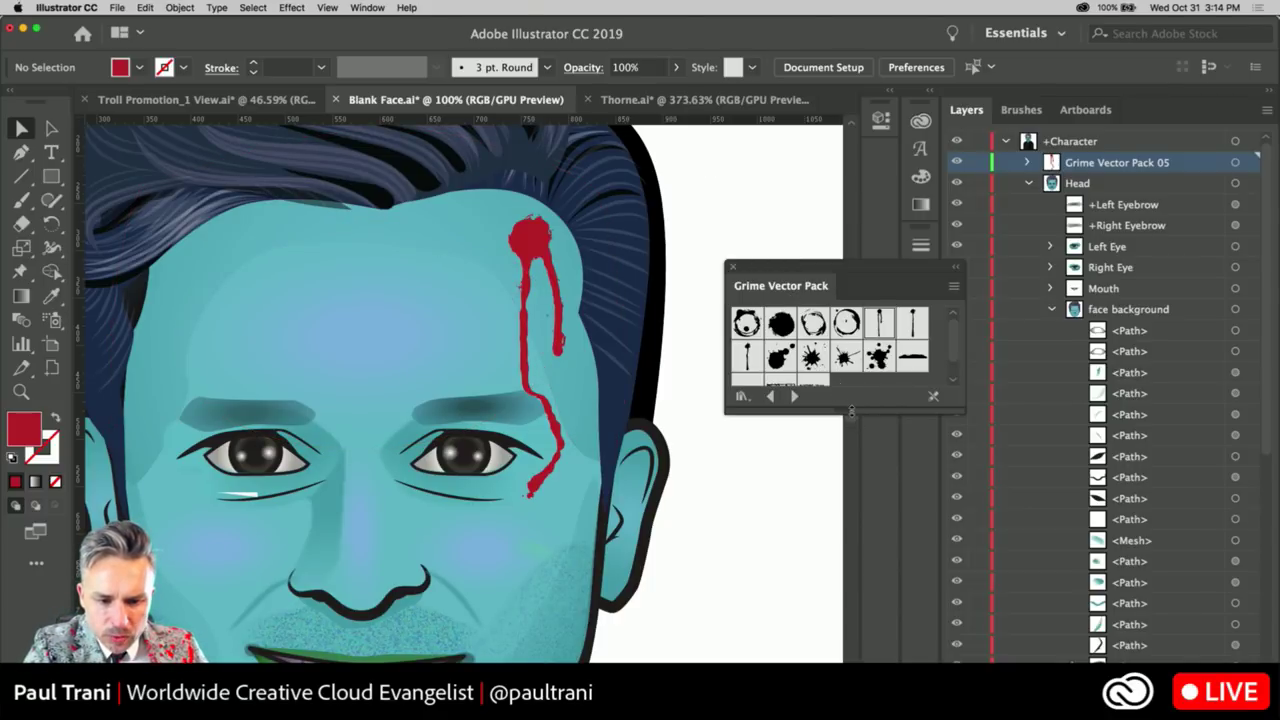
# On a new Layer 4, place Grime Vector Pack 15 cracks across the forehead
pyautogui.moveTo(843, 534); pyautogui.dragTo(843, 512)
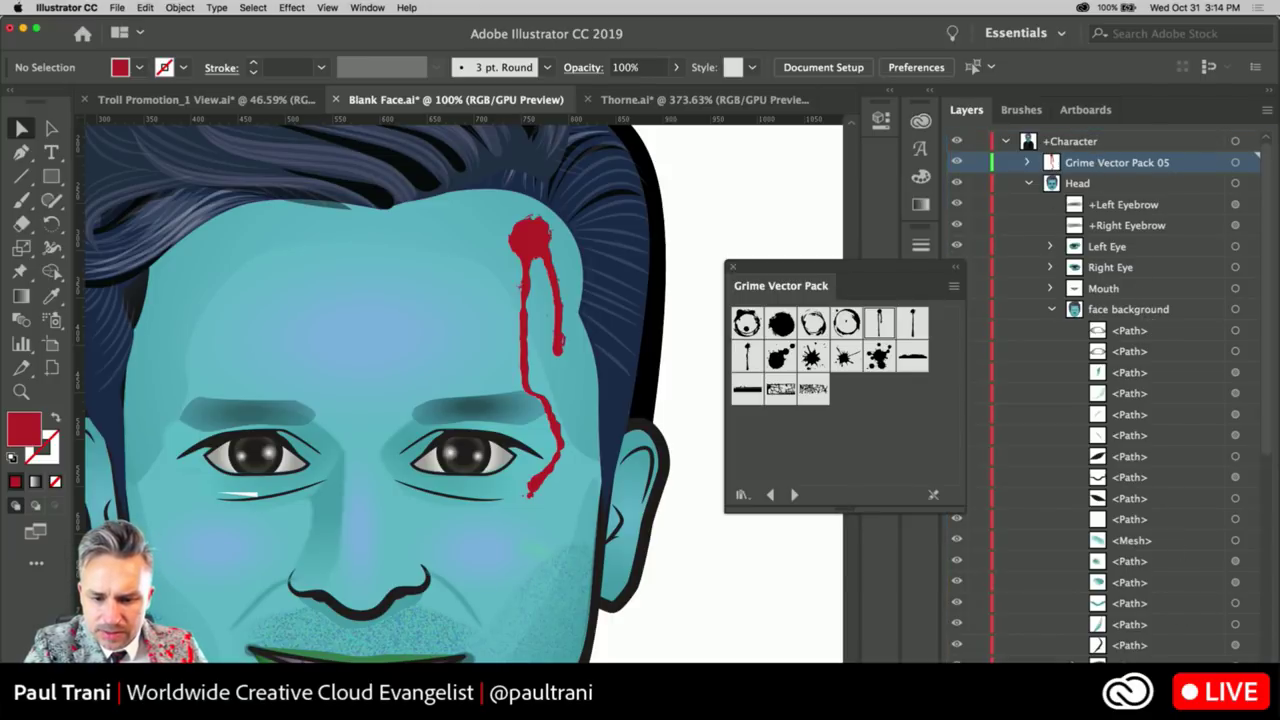
pyautogui.press('super+l')
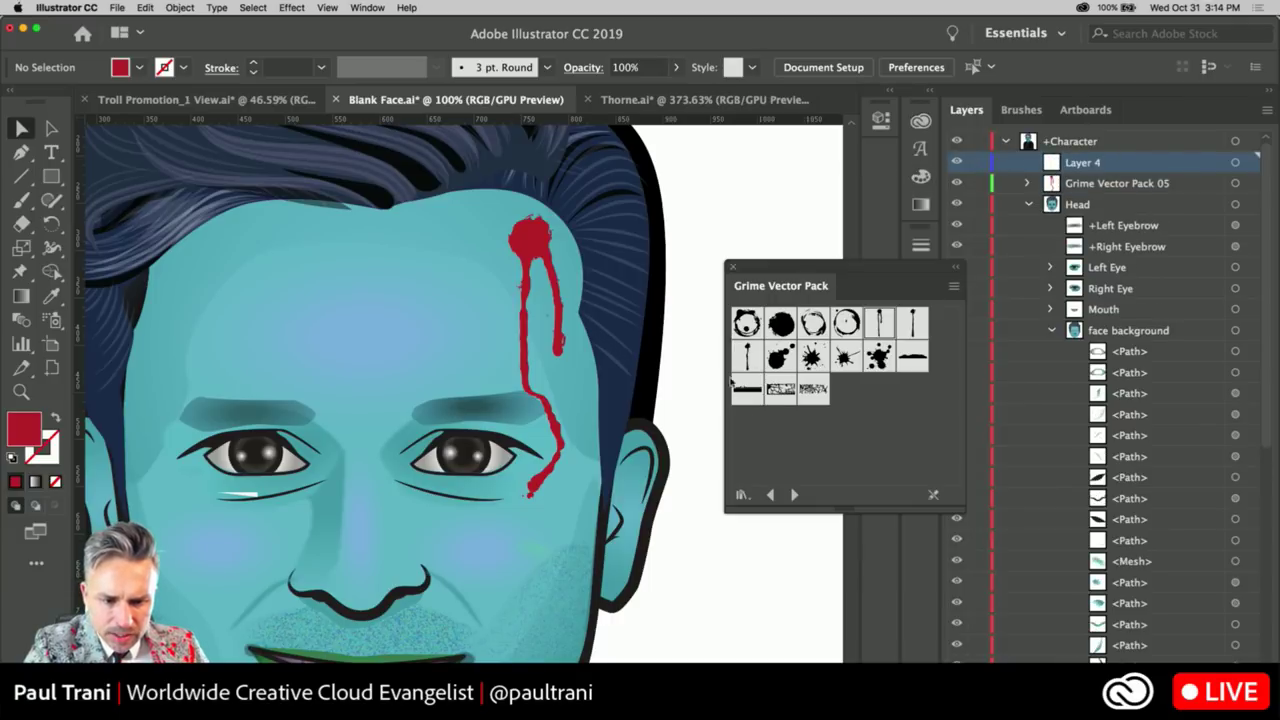
pyautogui.moveTo(812, 393); pyautogui.dragTo(268, 265)
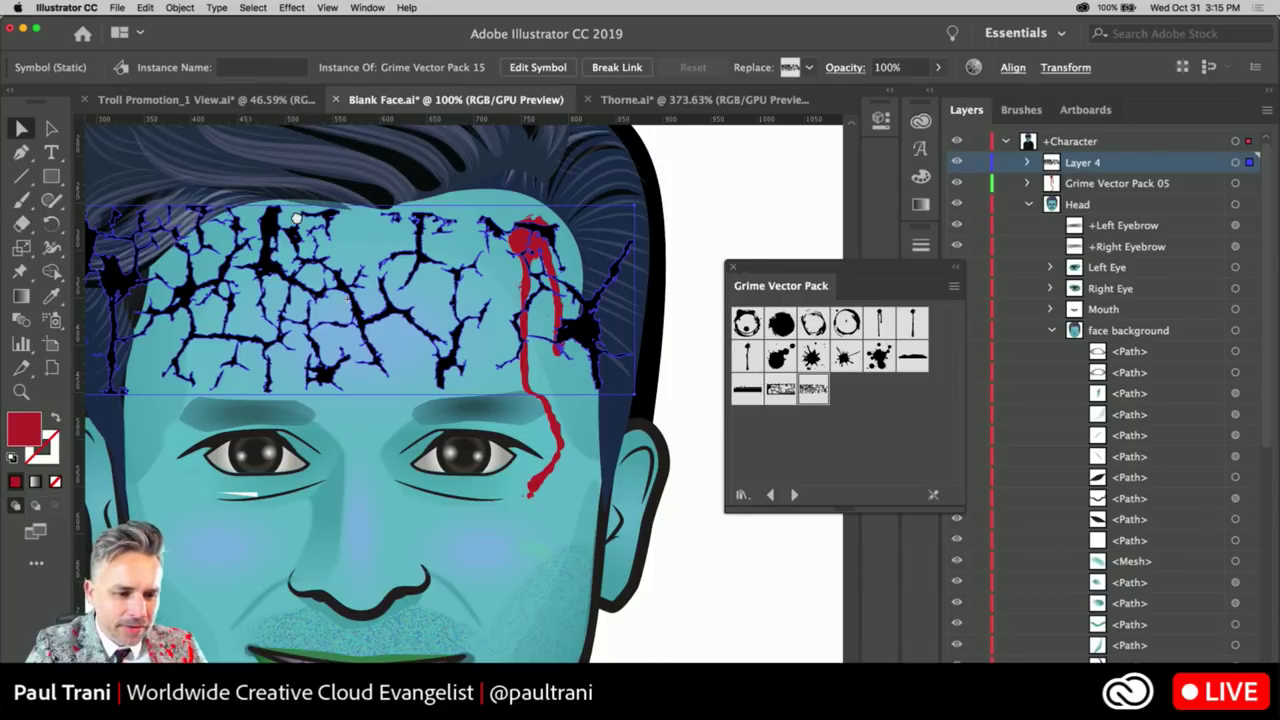
pyautogui.hscroll(-3, 296, 218)
pyautogui.scroll(1, 296, 218)
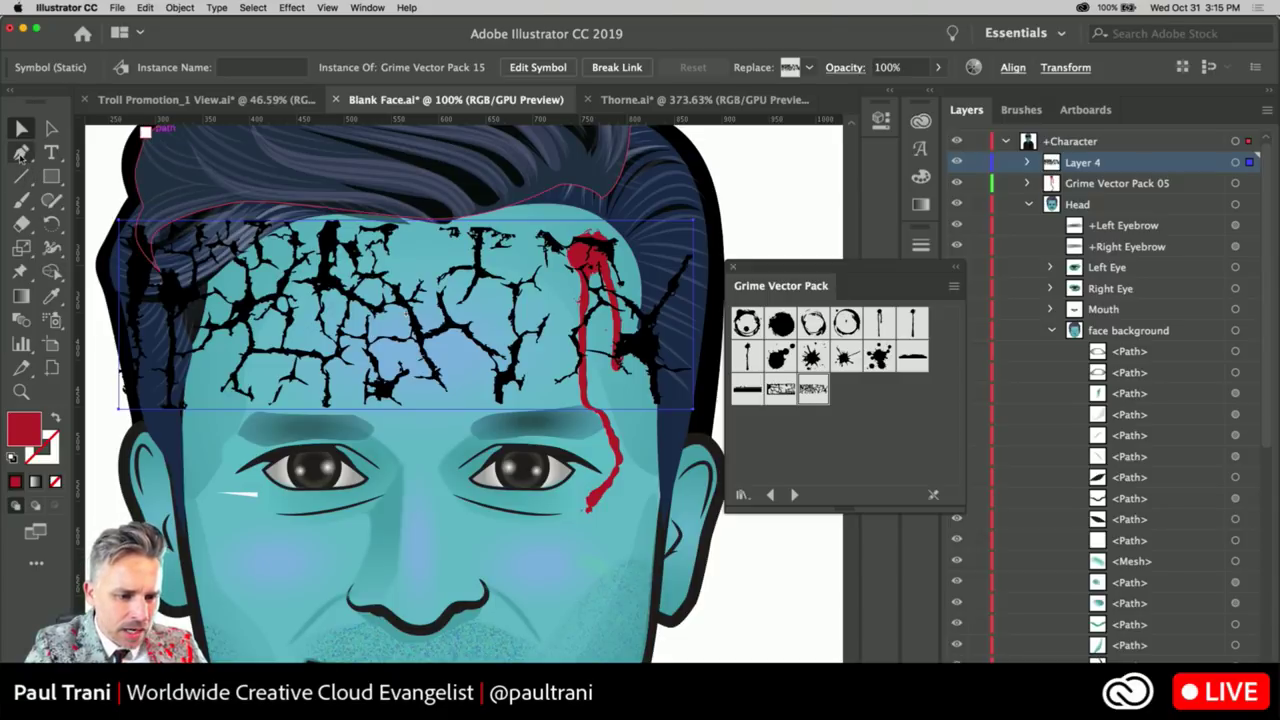
# Start a Pen outline of the face from the left temple across the forehead and down the right side
pyautogui.click(20, 153)
pyautogui.click(183, 442)
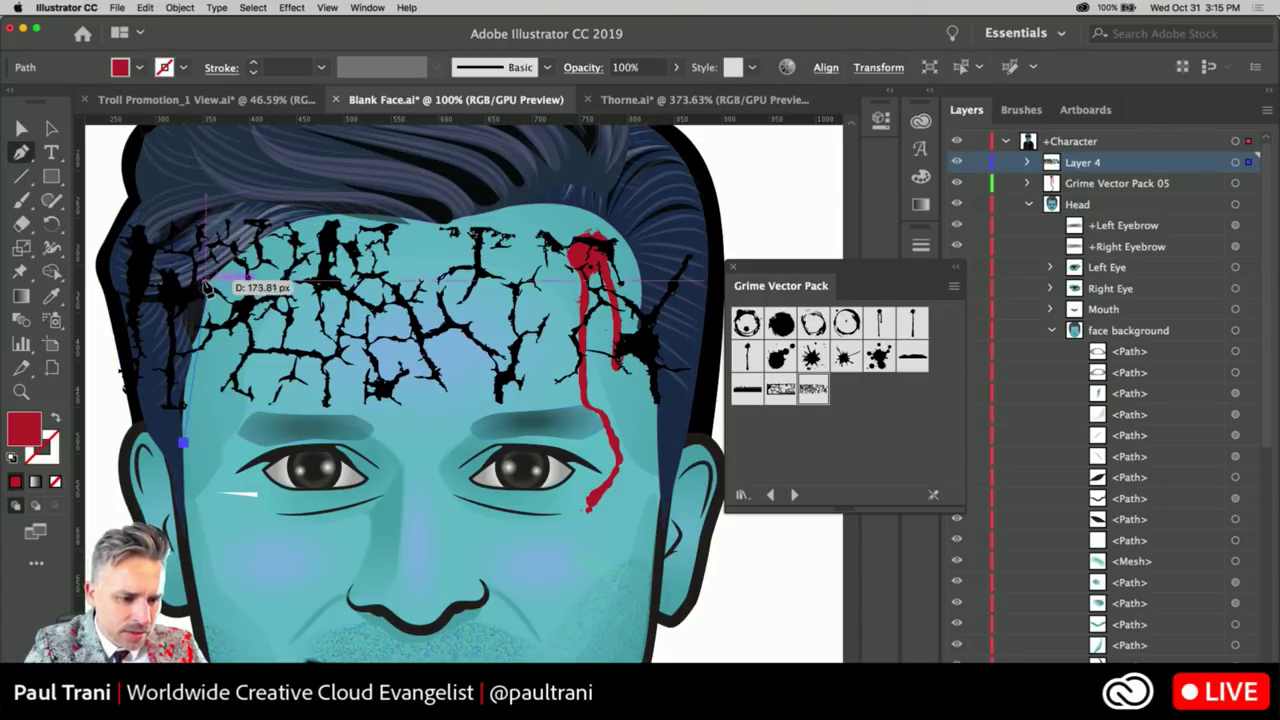
pyautogui.moveTo(199, 276); pyautogui.dragTo(218, 262)
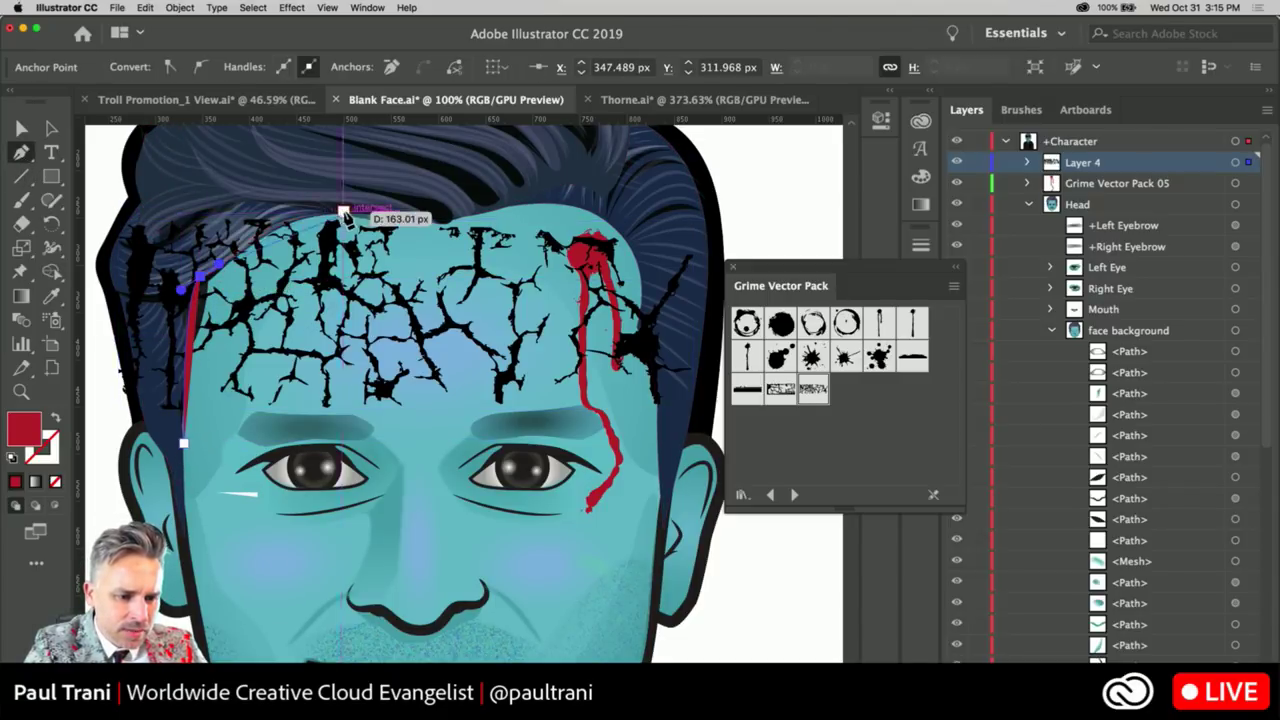
pyautogui.moveTo(343, 212); pyautogui.dragTo(412, 218)
pyautogui.moveTo(530, 197); pyautogui.dragTo(578, 203)
pyautogui.moveTo(647, 264); pyautogui.dragTo(652, 305)
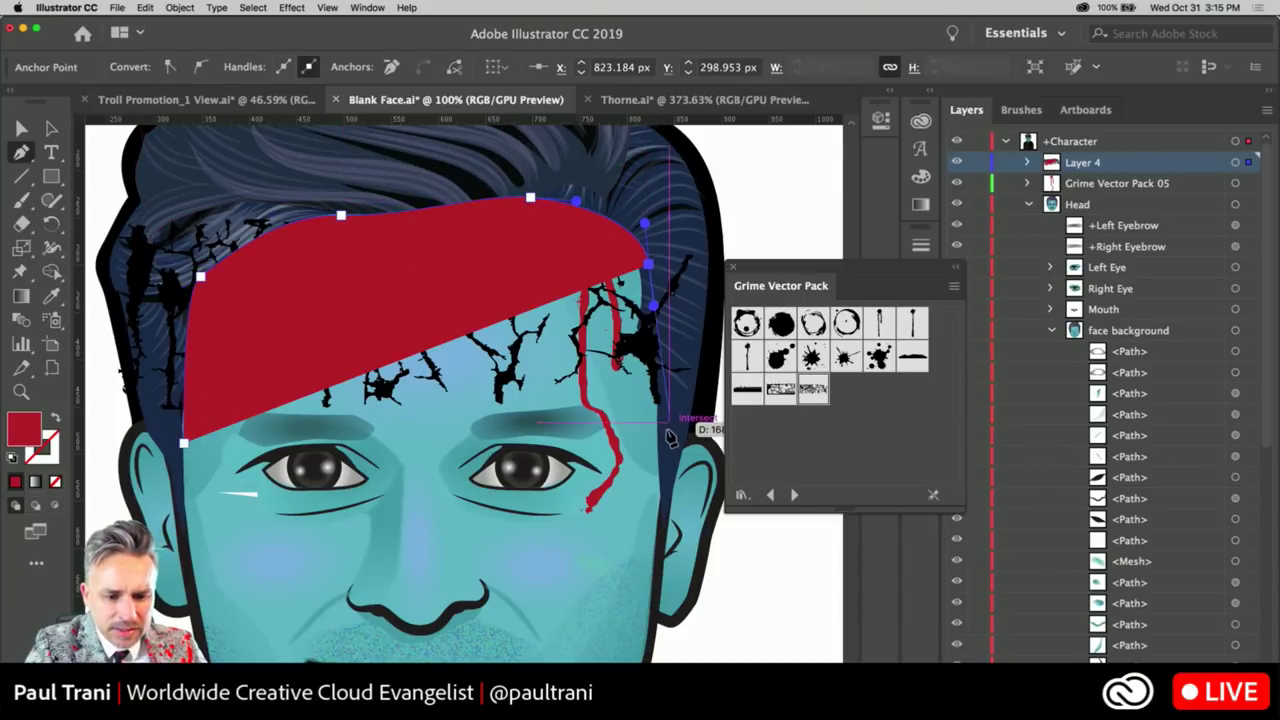
pyautogui.moveTo(660, 437); pyautogui.dragTo(654, 485)
pyautogui.scroll(-3, 627, 410)
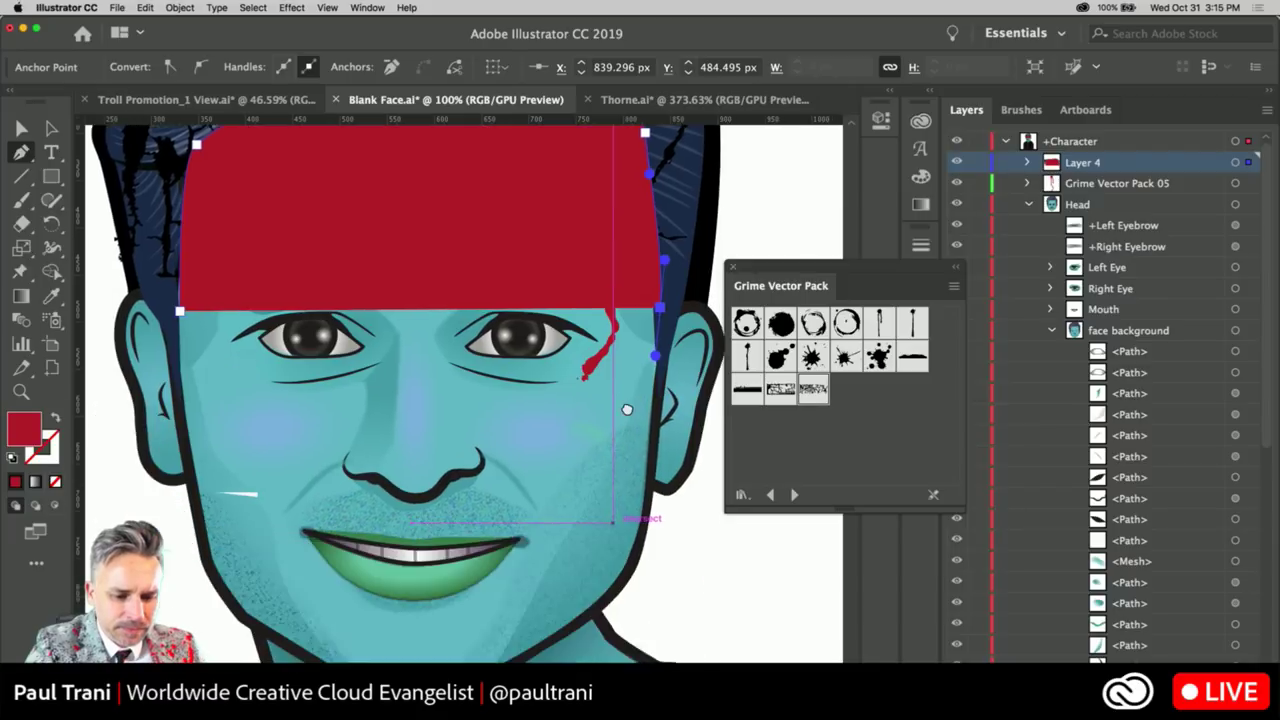
# Complete the red face outline around the right cheek, chin and left ear
pyautogui.moveTo(644, 543); pyautogui.dragTo(611, 590)
pyautogui.moveTo(418, 690); pyautogui.dragTo(230, 615)
pyautogui.moveTo(169, 320); pyautogui.dragTo(170, 291)
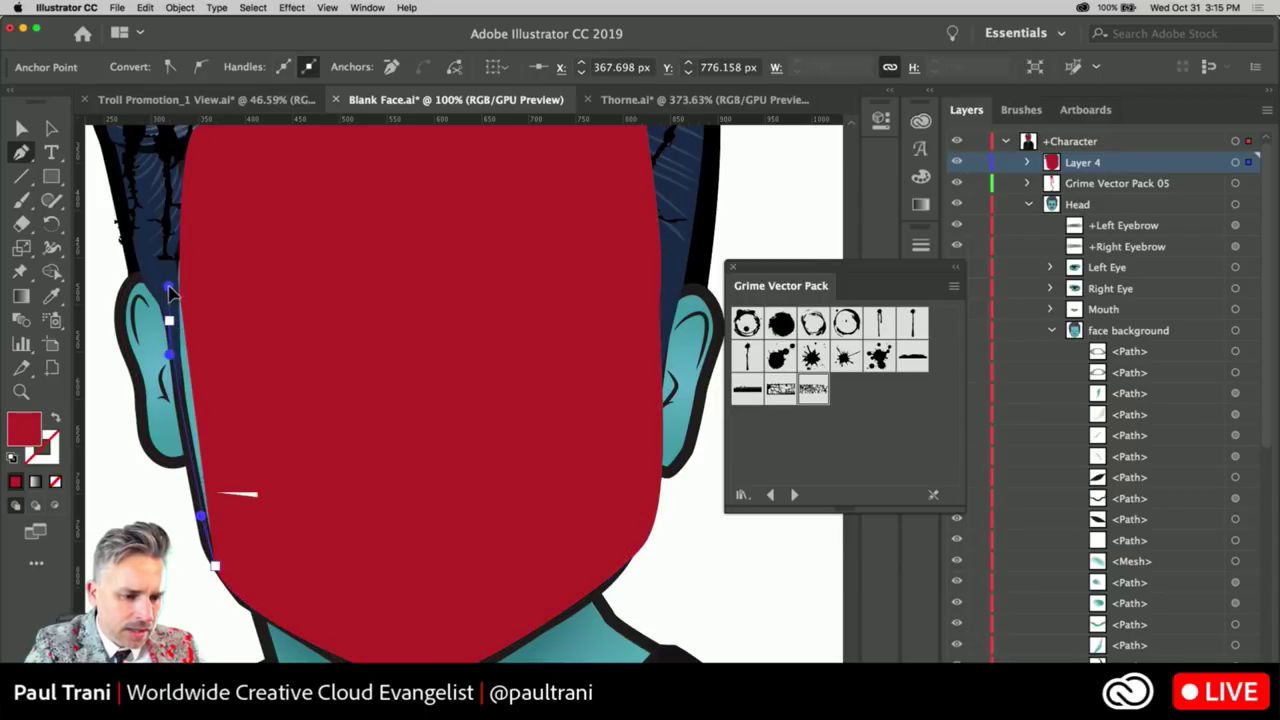
pyautogui.scroll(5, 200, 410)
pyautogui.moveTo(200, 415); pyautogui.dragTo(191, 414)
pyautogui.press('v')
# Alt-drag a copy of the forehead crack texture down over the lower face
pyautogui.click(152, 233)
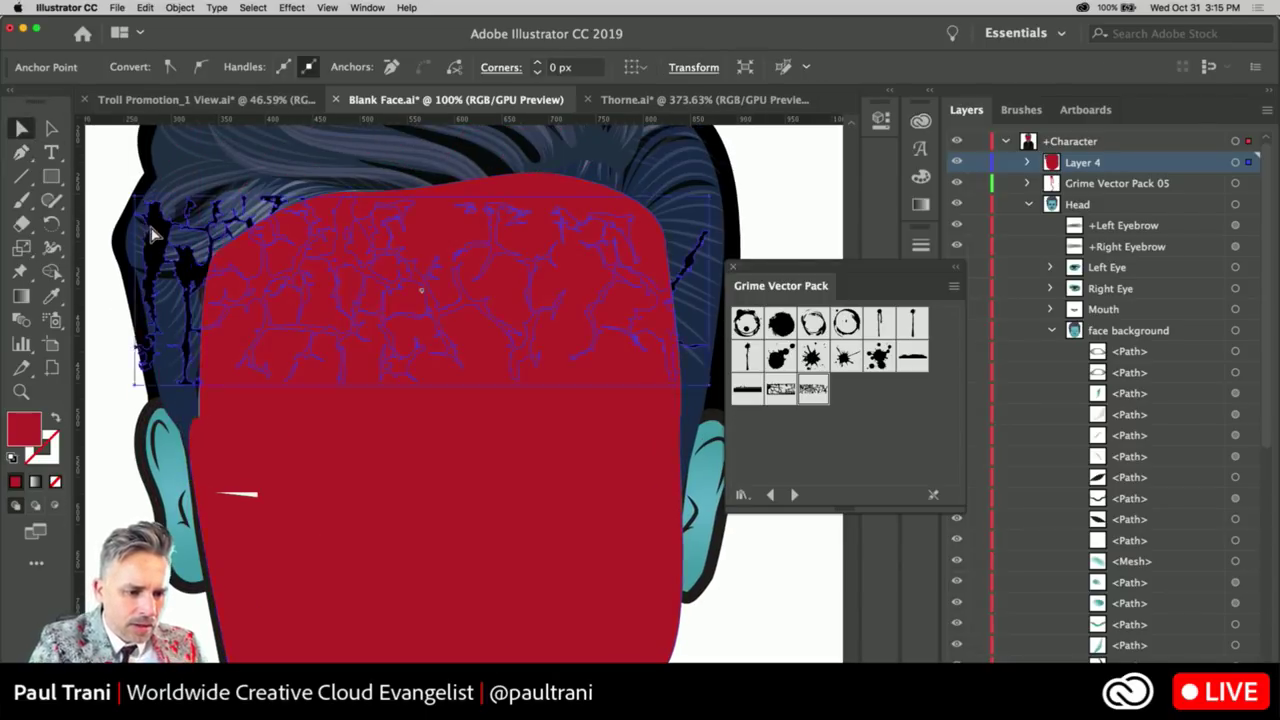
pyautogui.moveTo(152, 241); pyautogui.dragTo(150, 508)
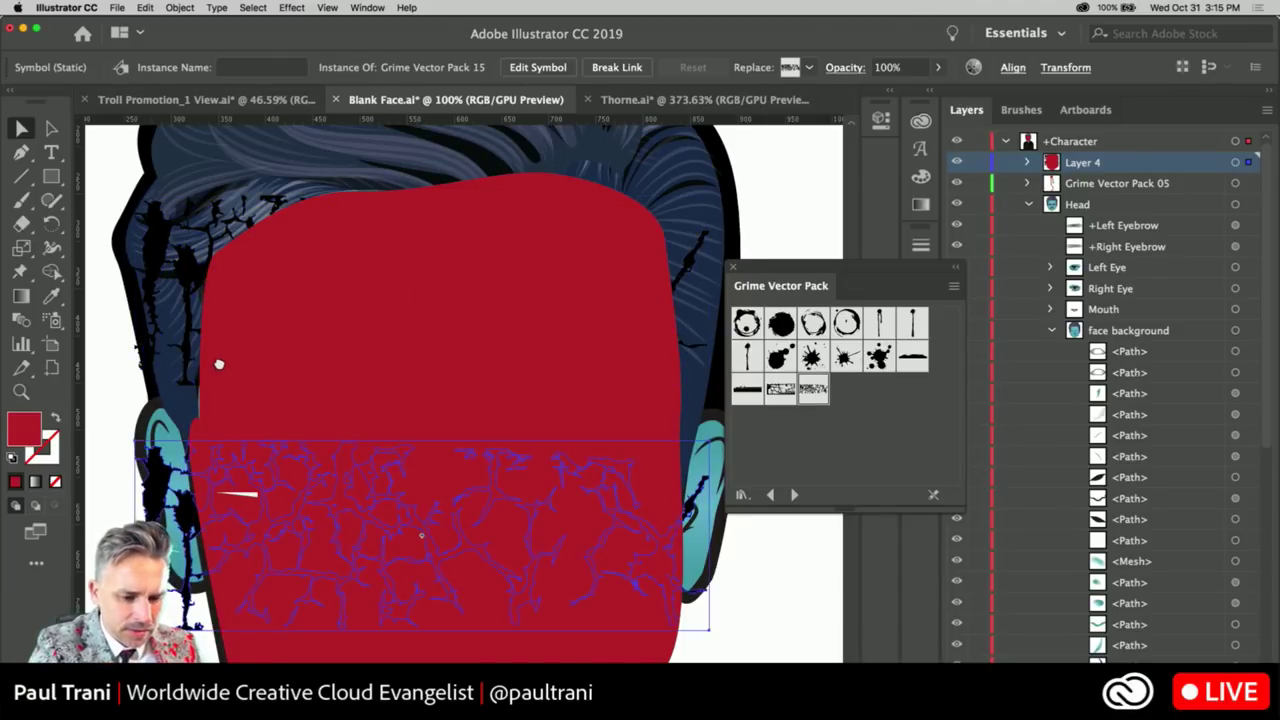
pyautogui.scroll(-5, 219, 364)
pyautogui.moveTo(160, 355); pyautogui.dragTo(168, 526)
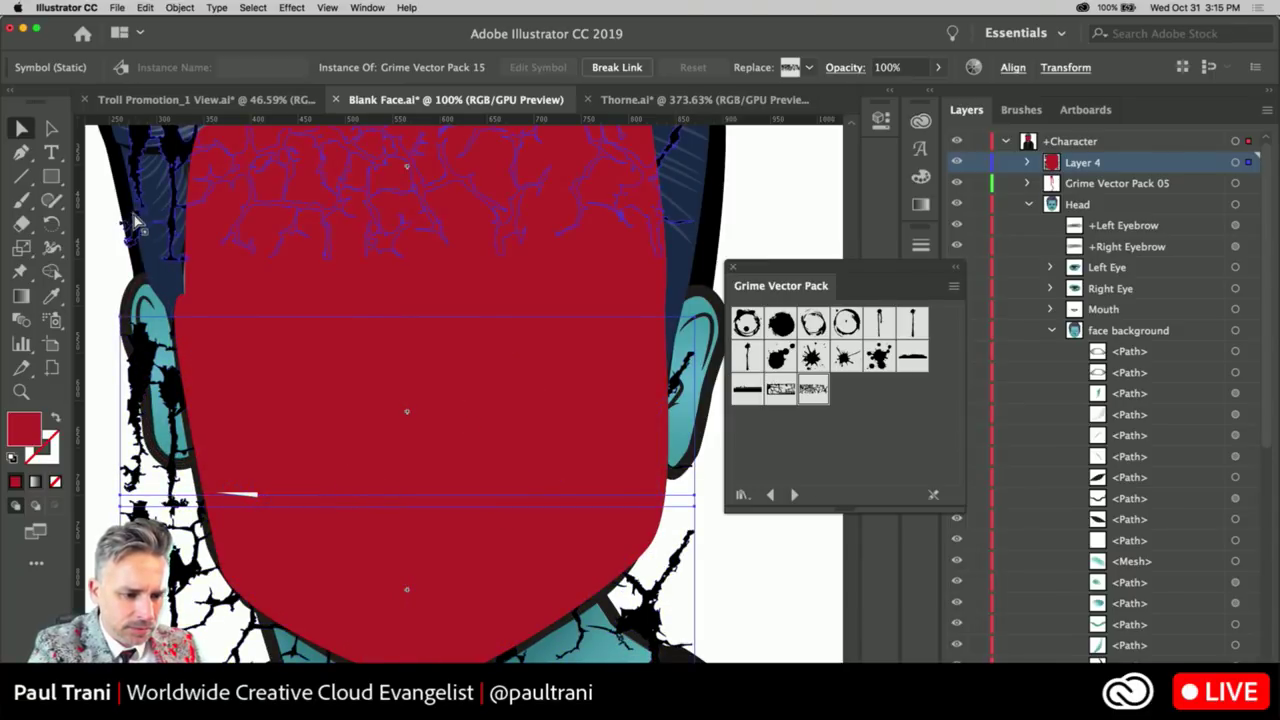
pyautogui.press('Delete')
# Select the red face path with Direct Selection and bring up the Edit Toolbar drawer
pyautogui.click(203, 289)
pyautogui.rightClick(201, 288)
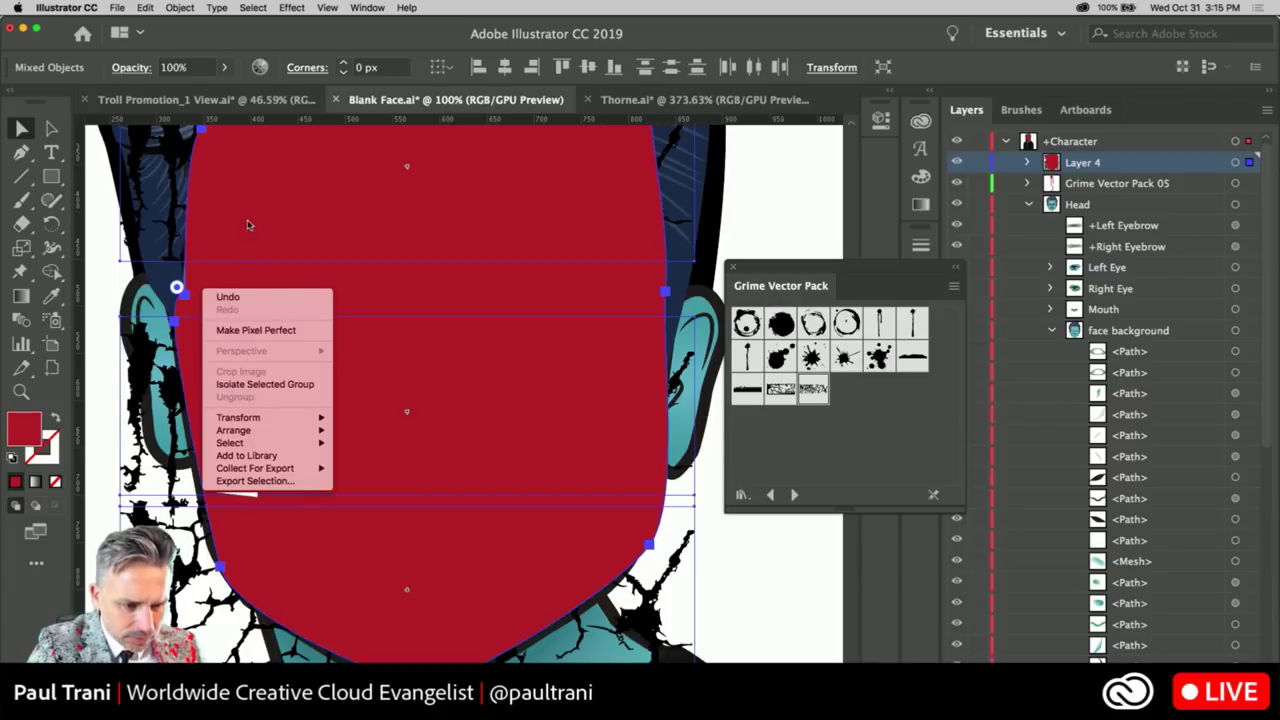
pyautogui.click(300, 229)
pyautogui.moveTo(128, 180); pyautogui.dragTo(140, 213)
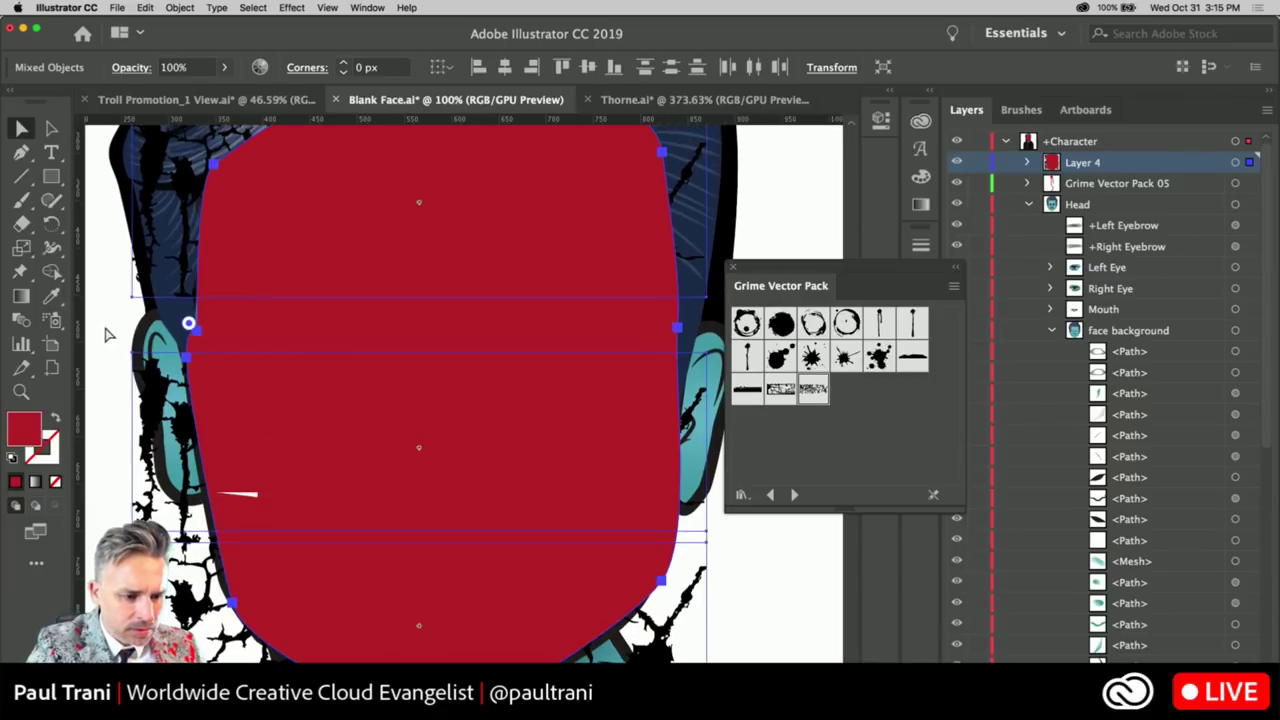
pyautogui.click(306, 277)
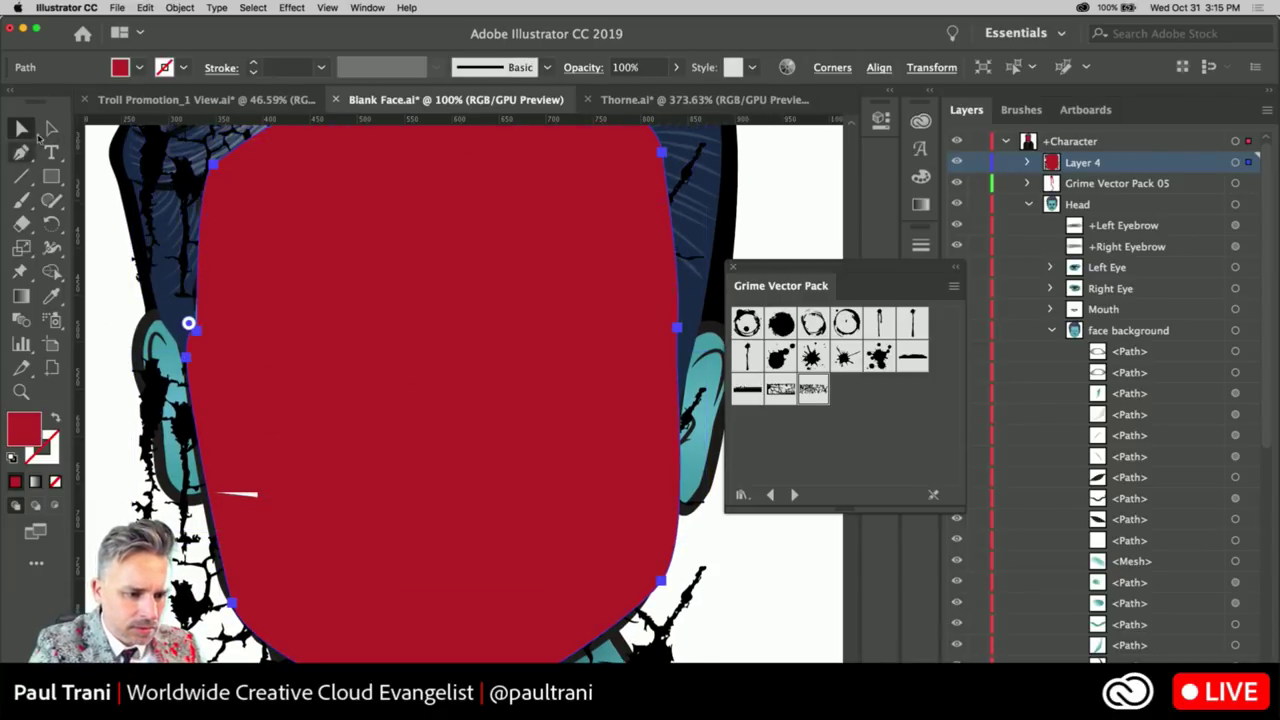
pyautogui.click(52, 128)
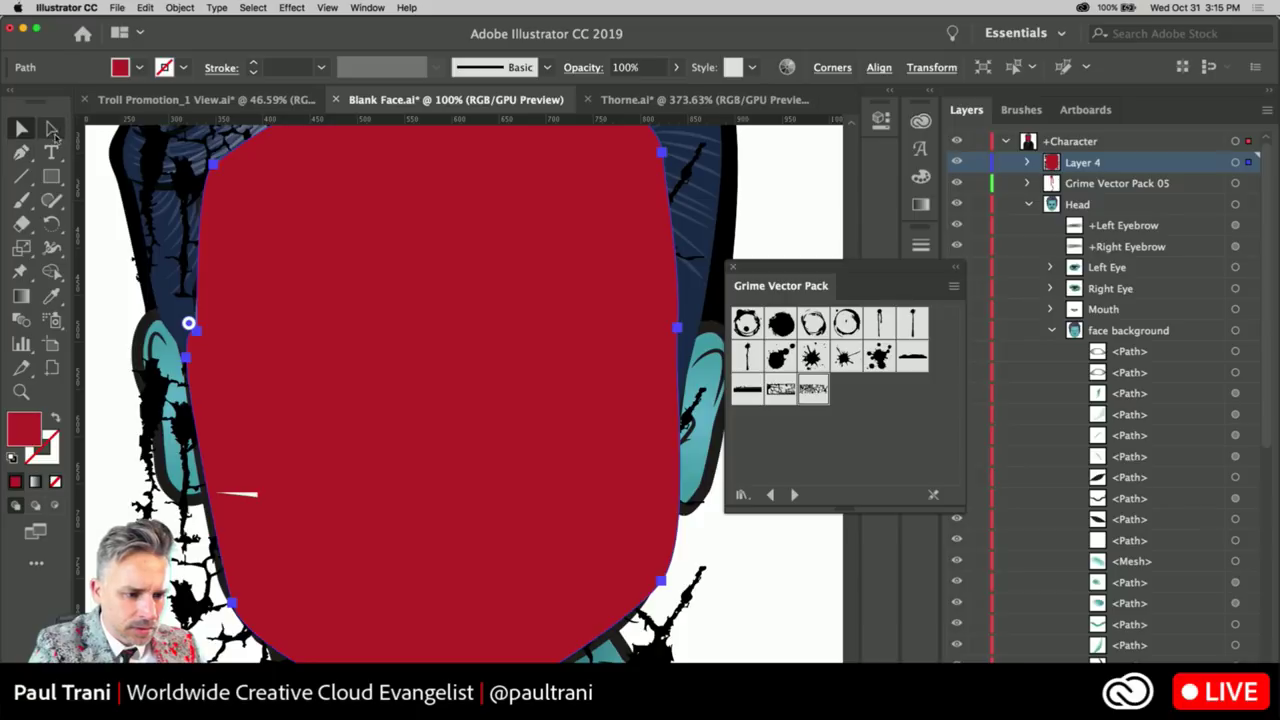
pyautogui.click(36, 563)
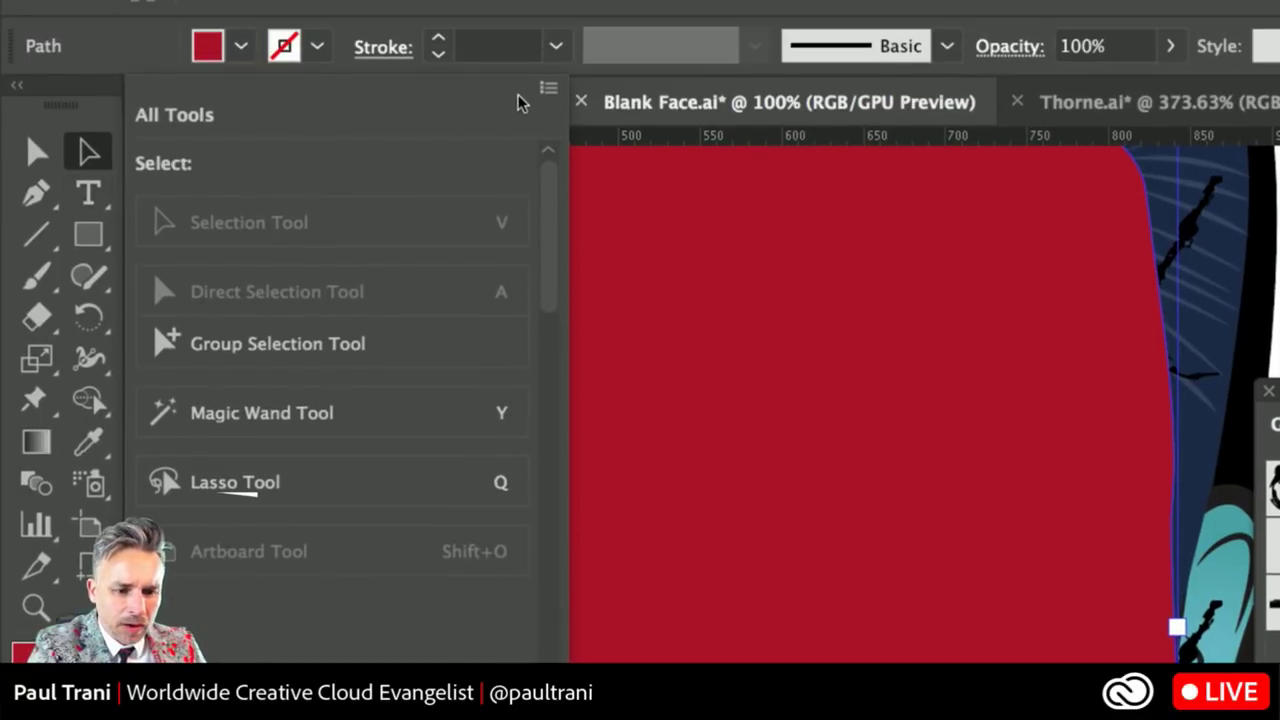
# Reset the toolbar to defaults and drag out the Perspective Grid tool, displaying the grid
pyautogui.click(548, 90)
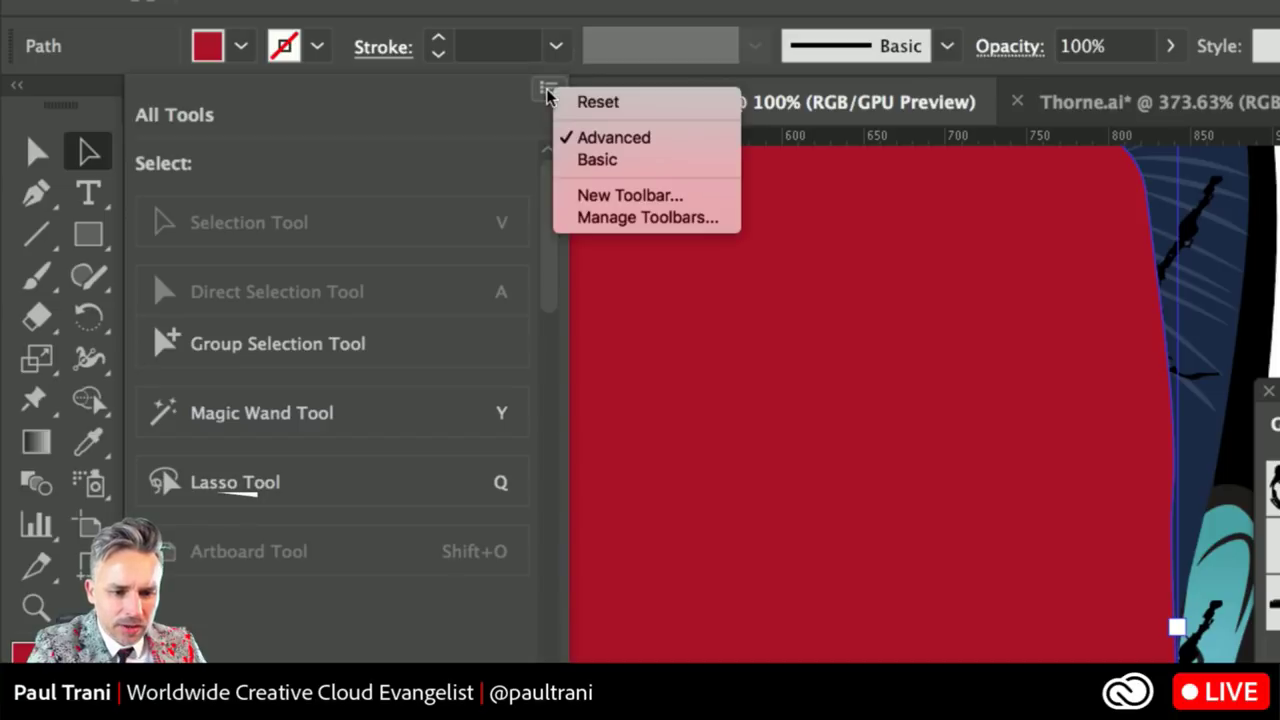
pyautogui.click(601, 108)
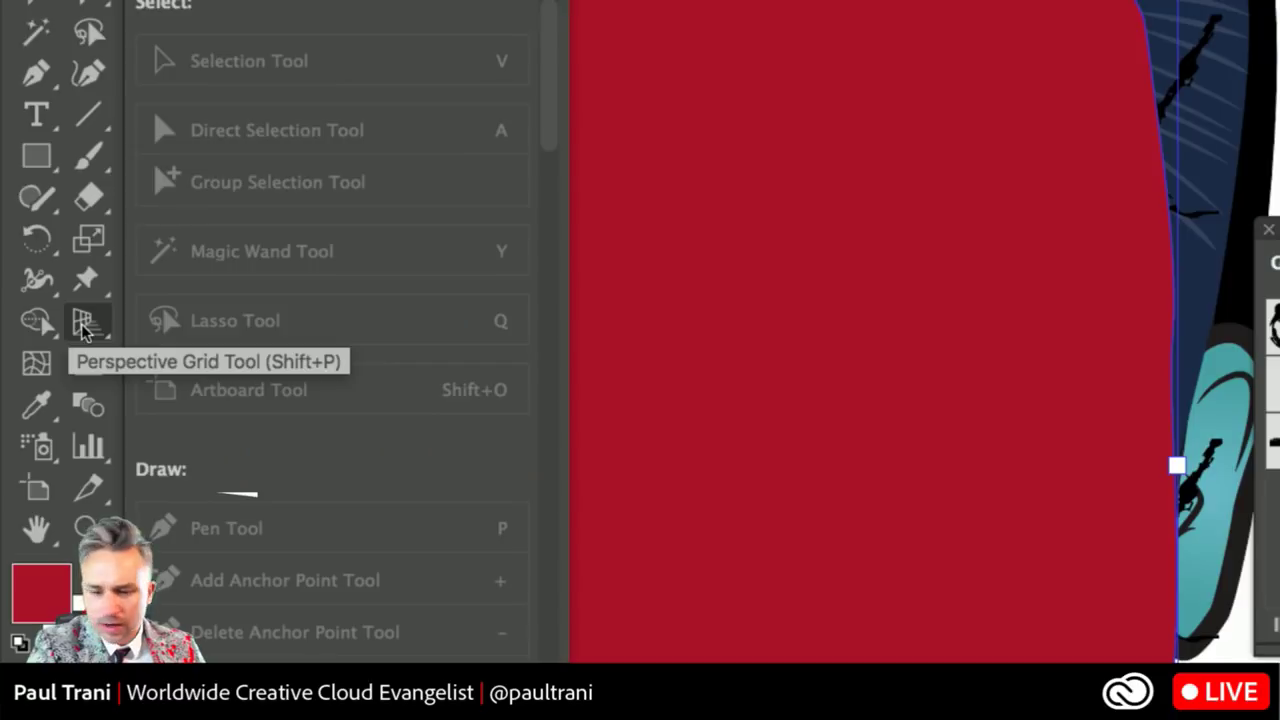
pyautogui.click(82, 330)
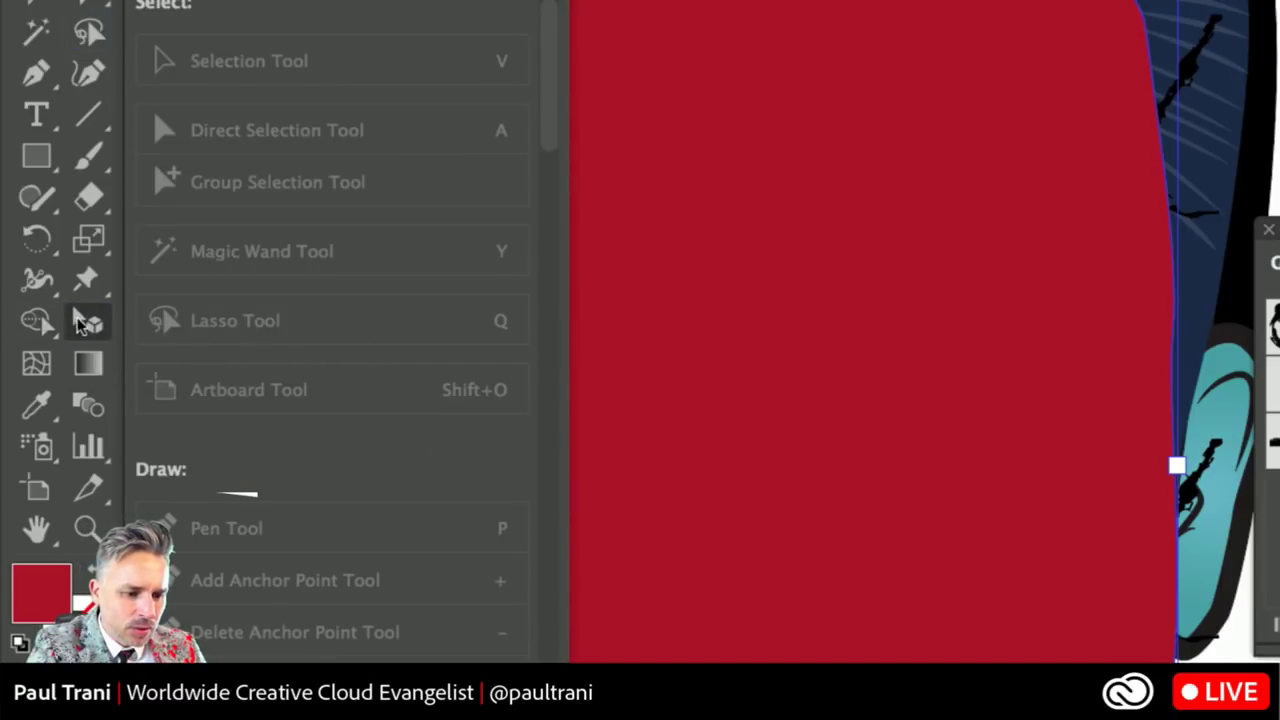
pyautogui.moveTo(86, 322); pyautogui.dragTo(277, 335)
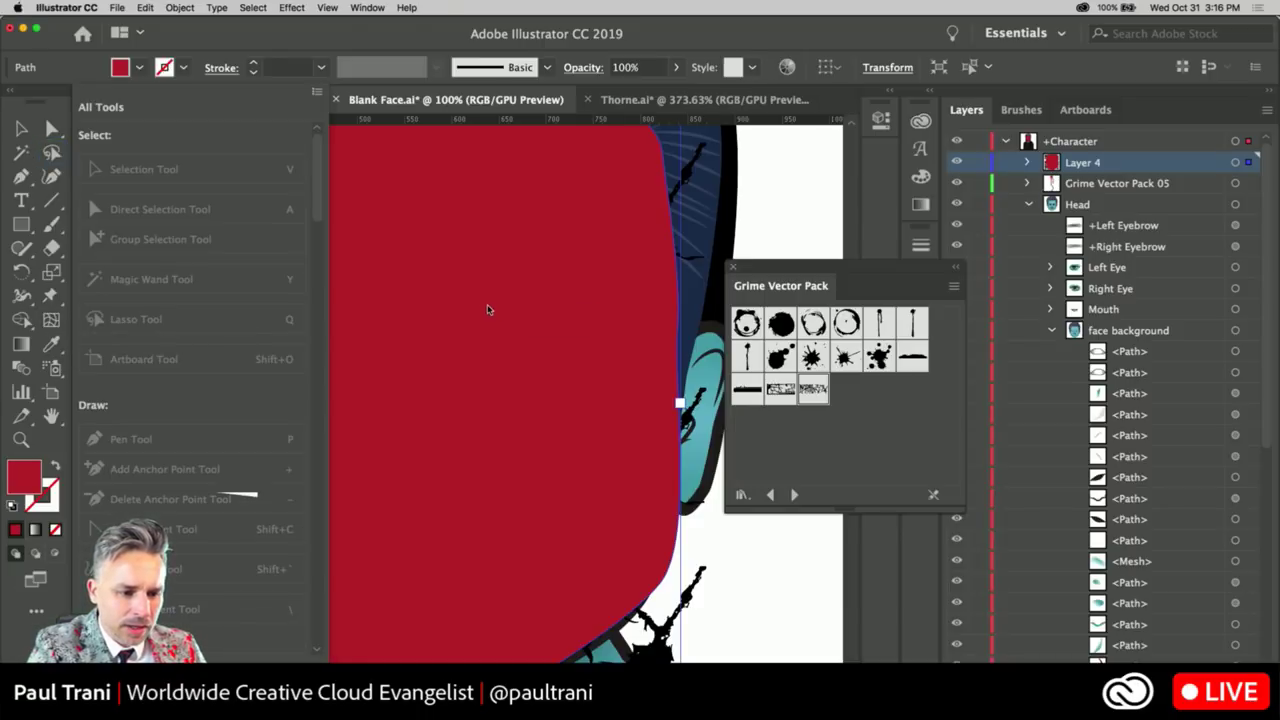
pyautogui.click(21, 128)
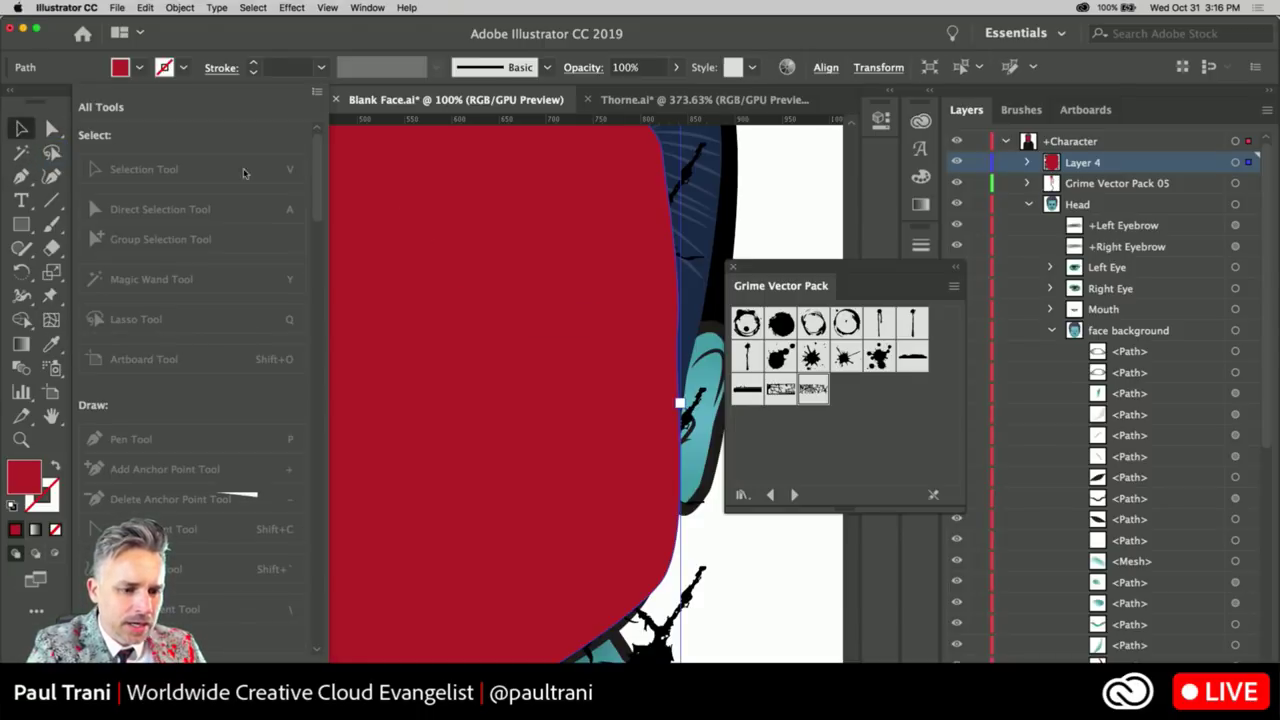
pyautogui.press('super+shift+i')
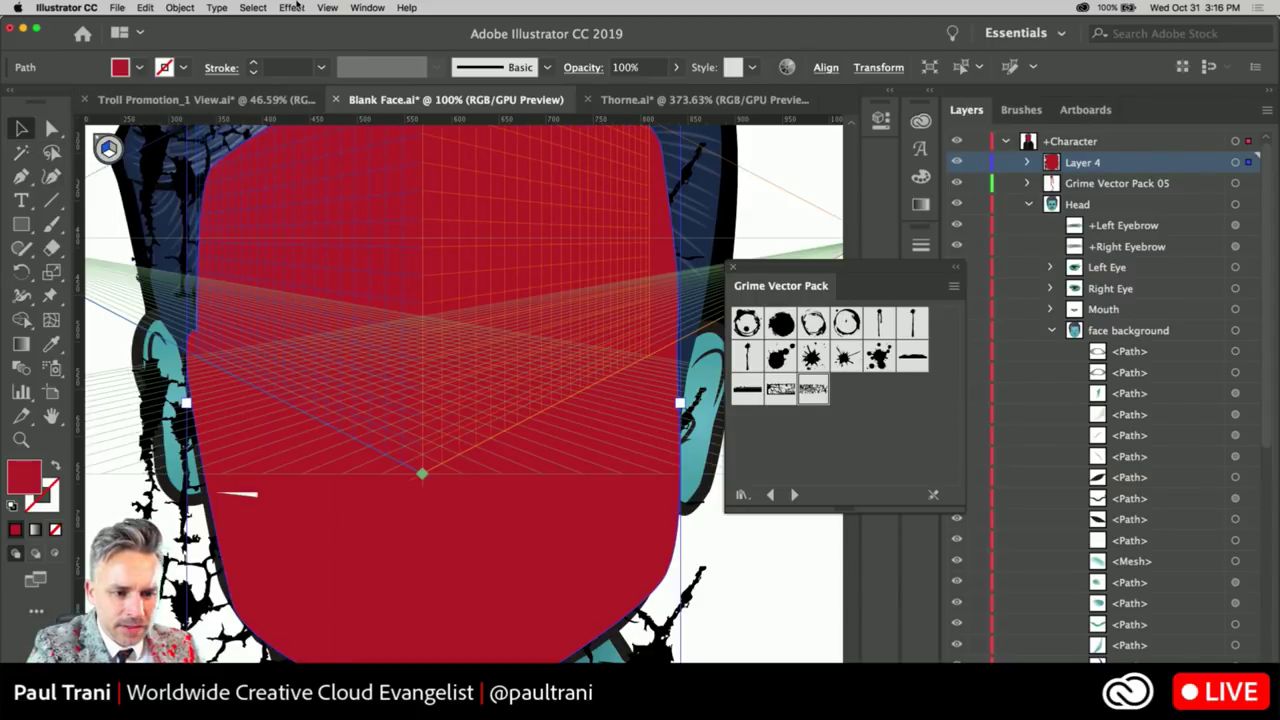
# Hide the perspective grid via View > Perspective Grid > Hide Grid
pyautogui.click(326, 7)
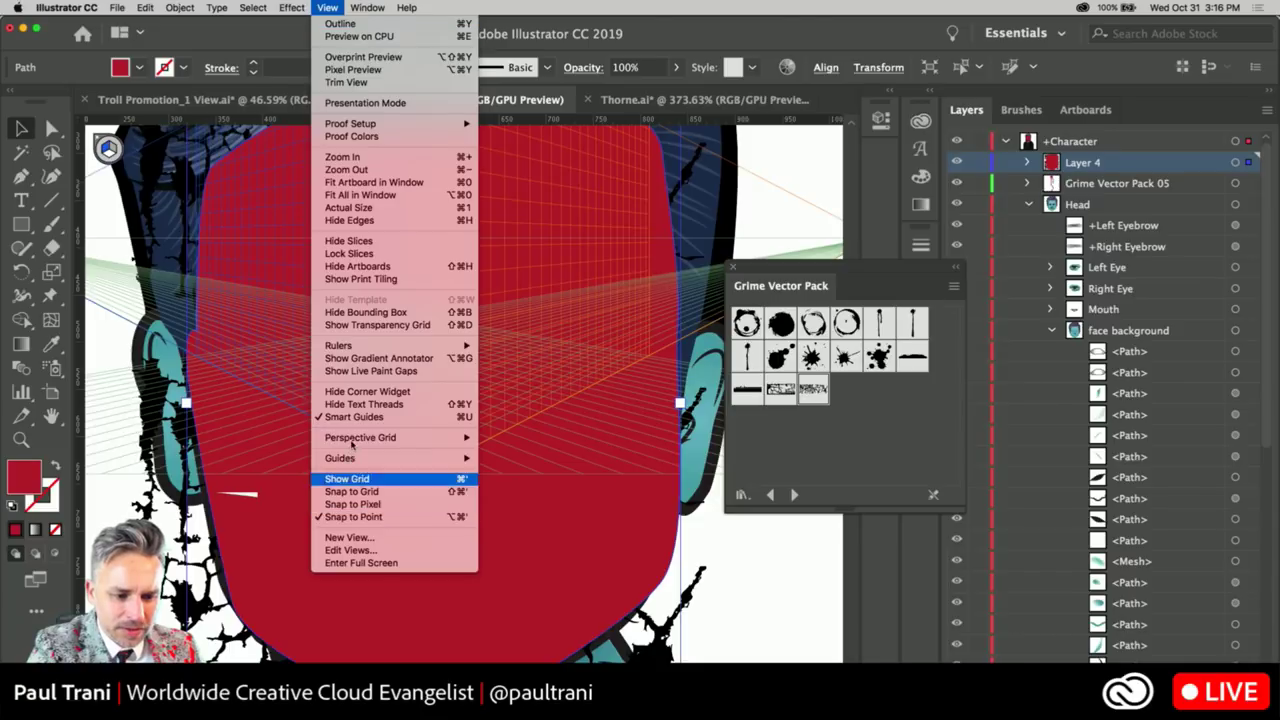
pyautogui.moveTo(352, 436)
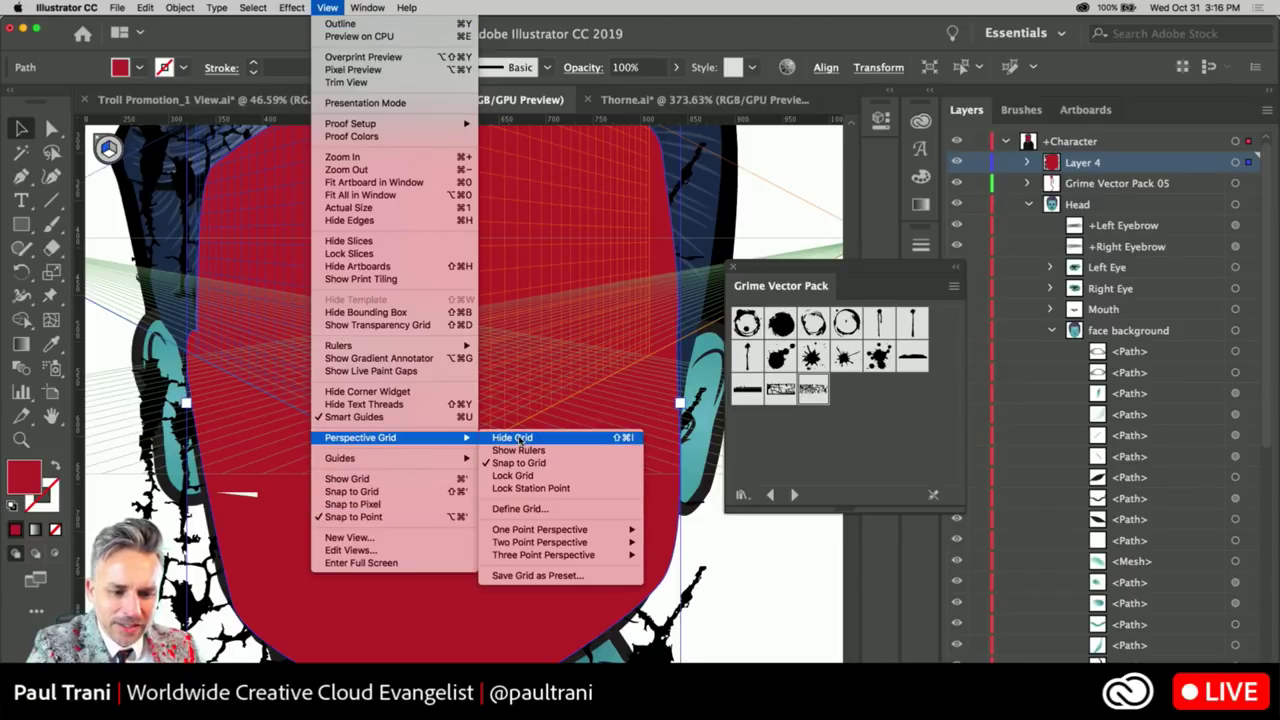
pyautogui.click(519, 440)
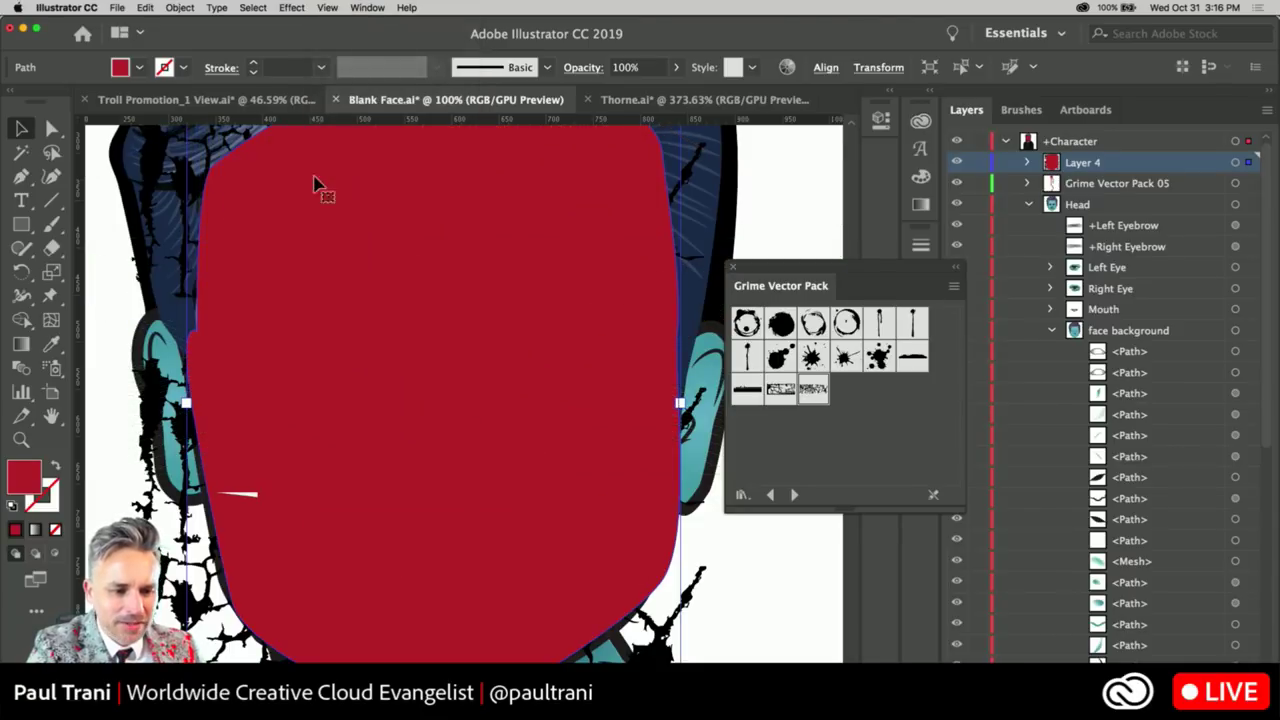
# Clip the forehead cracks inside the red face path with Make Clipping Mask
pyautogui.click(148, 197)
pyautogui.rightClick(148, 197)
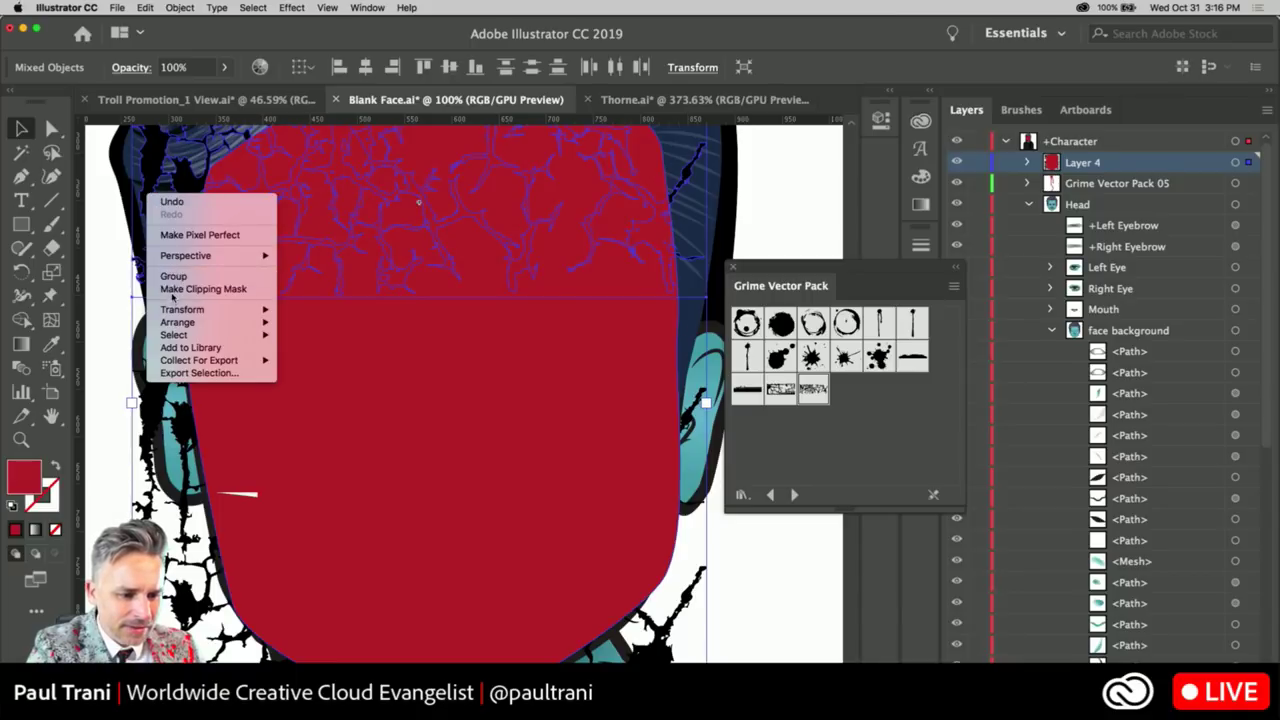
pyautogui.press('Return')
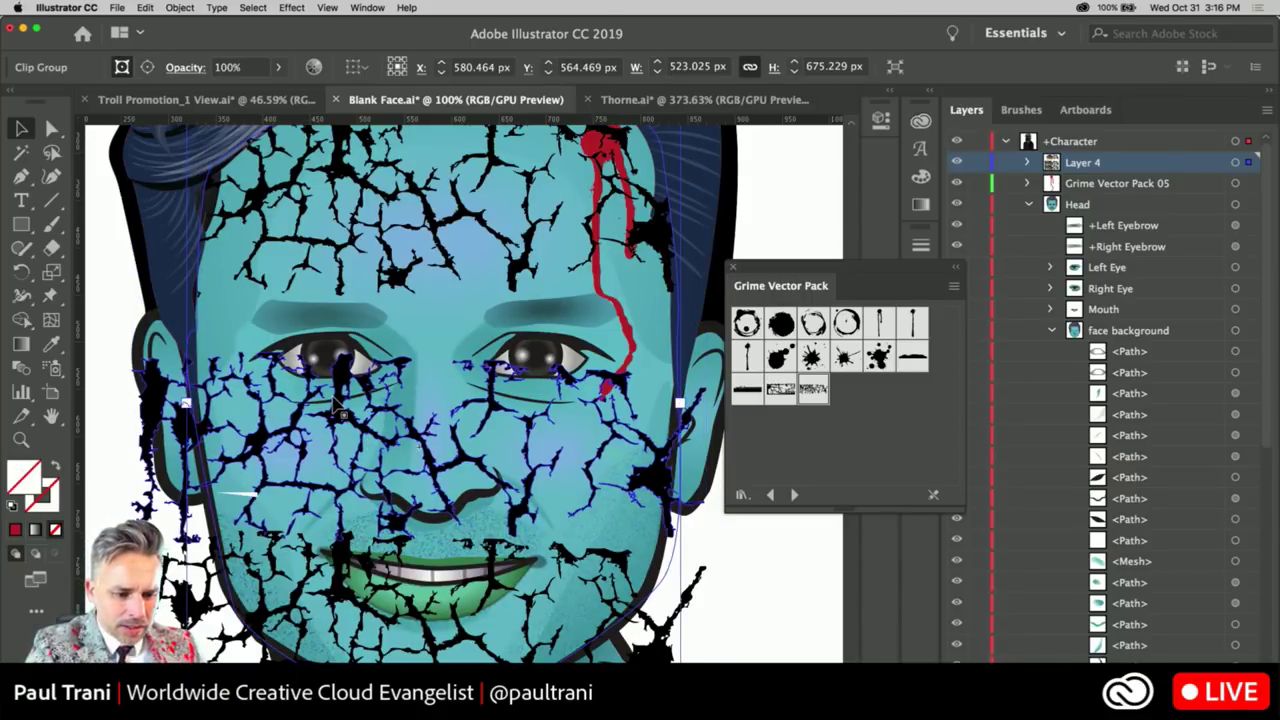
pyautogui.moveTo(339, 409); pyautogui.dragTo(341, 421)
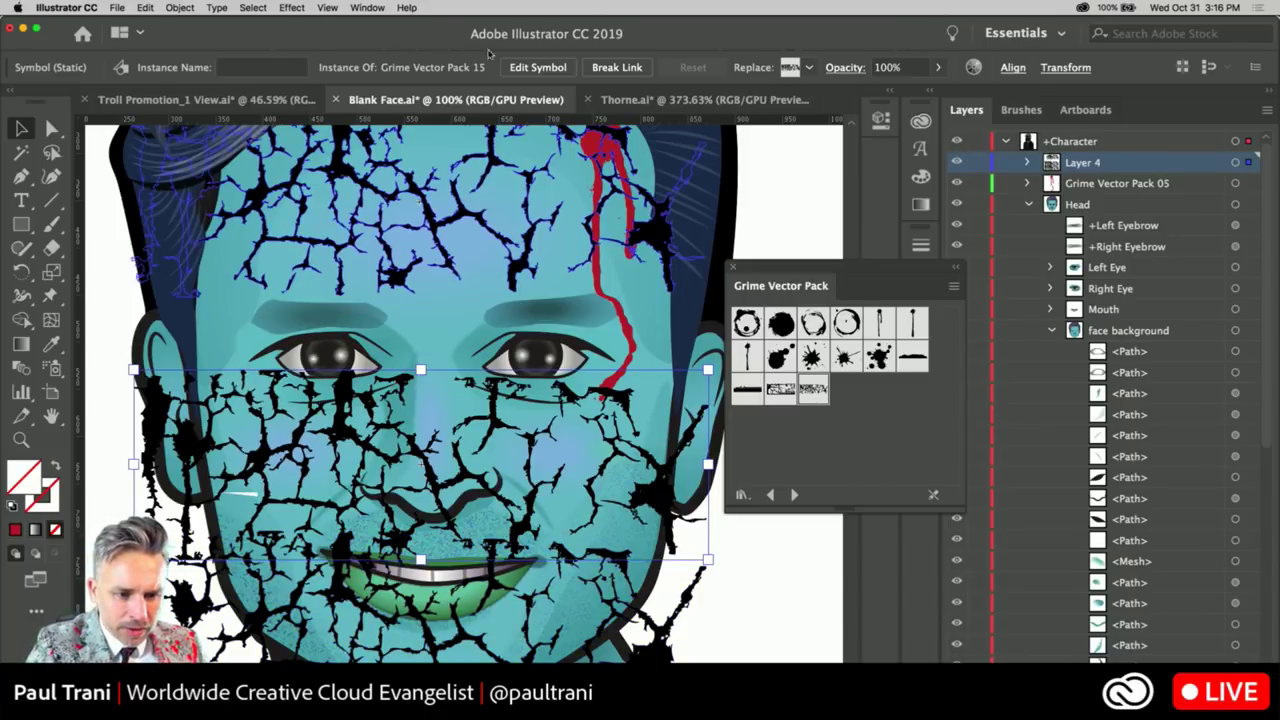
# Break the lower crack symbol's link and eyedrop the hair's dark navy onto it
pyautogui.click(617, 67)
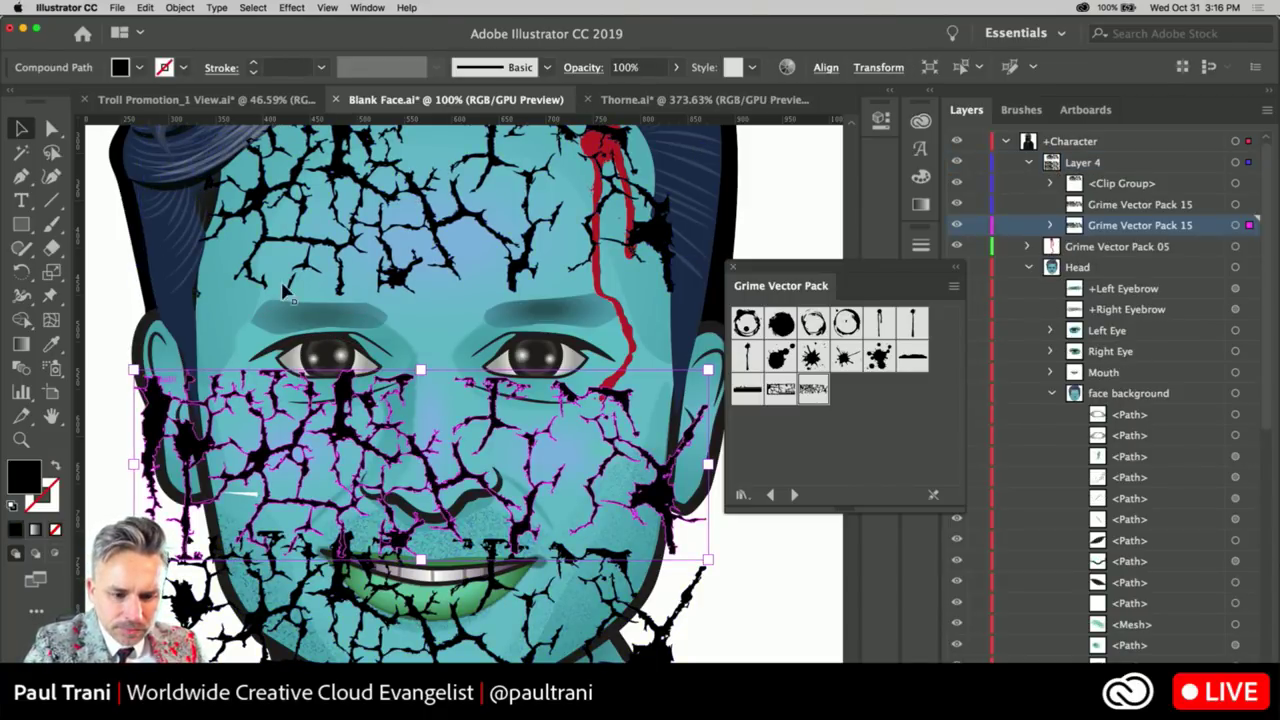
pyautogui.press('i')
pyautogui.click(201, 318)
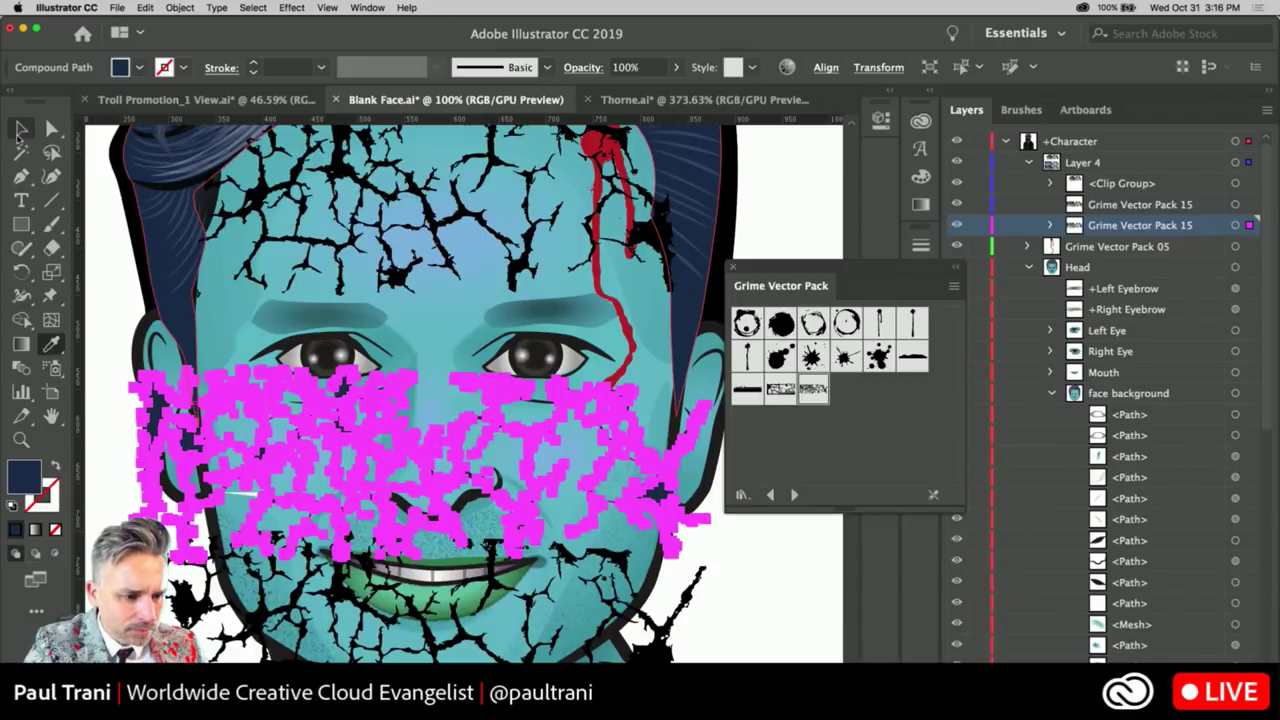
pyautogui.press('v')
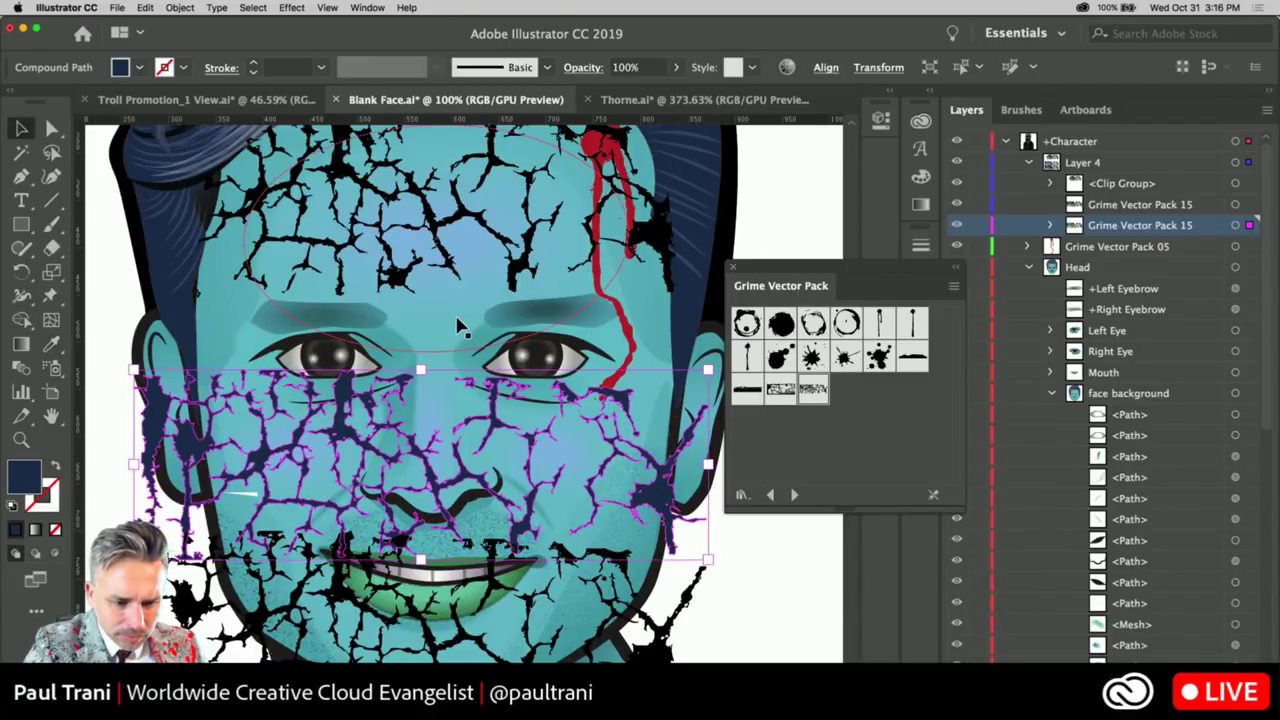
pyautogui.press('i')
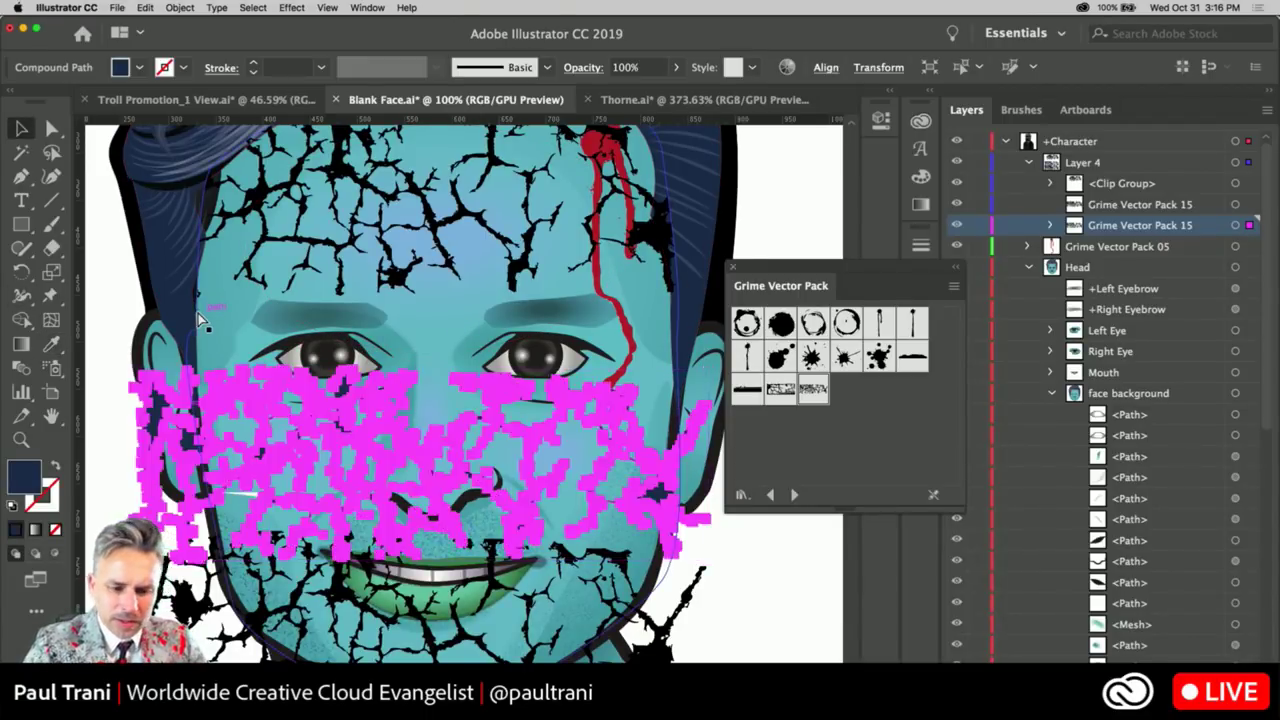
pyautogui.press('super+minus')
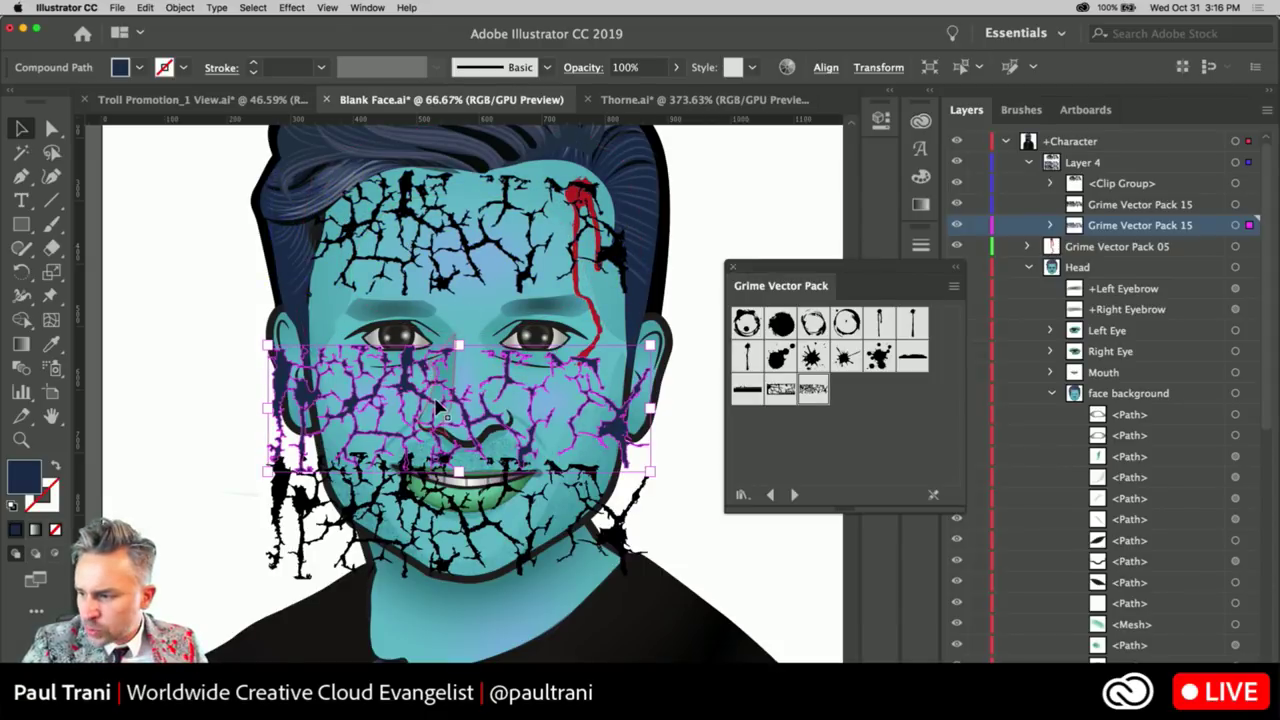
# Apply Envelope Distort > Make with Mesh to the navy lower cracks, with 3 rows and 4 columns
pyautogui.click(181, 8)
pyautogui.moveTo(229, 345)
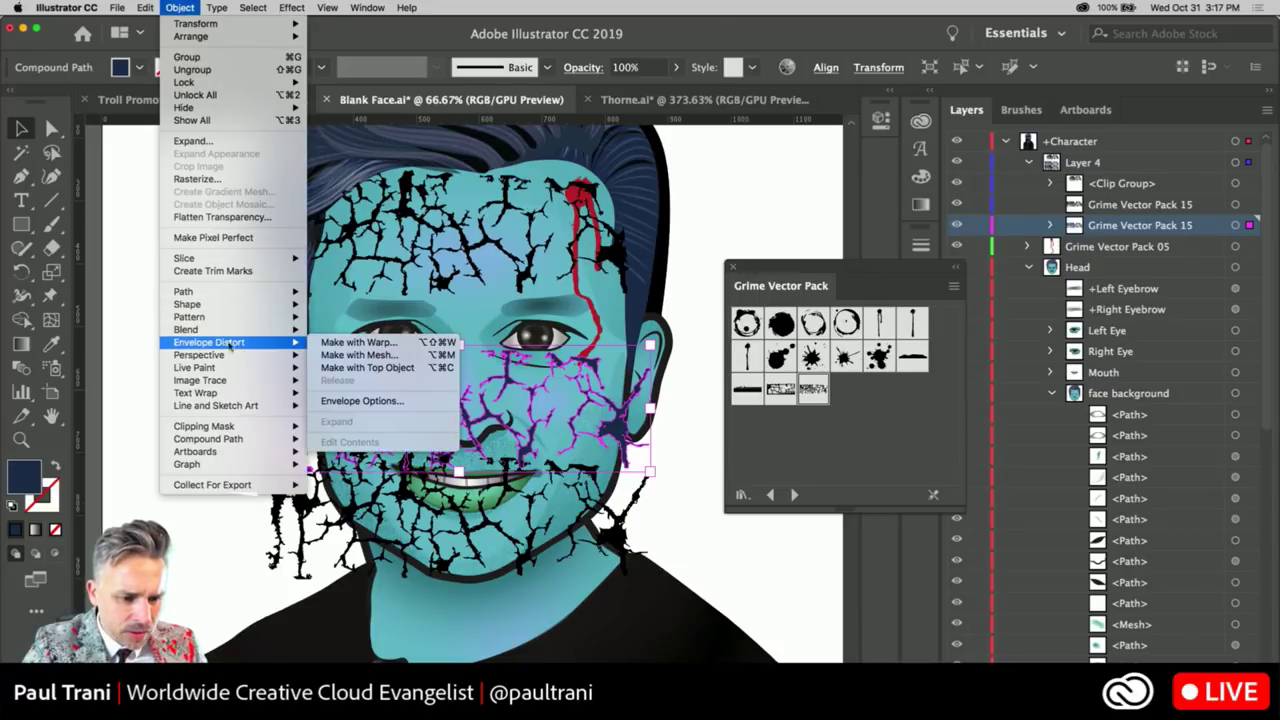
pyautogui.click(353, 356)
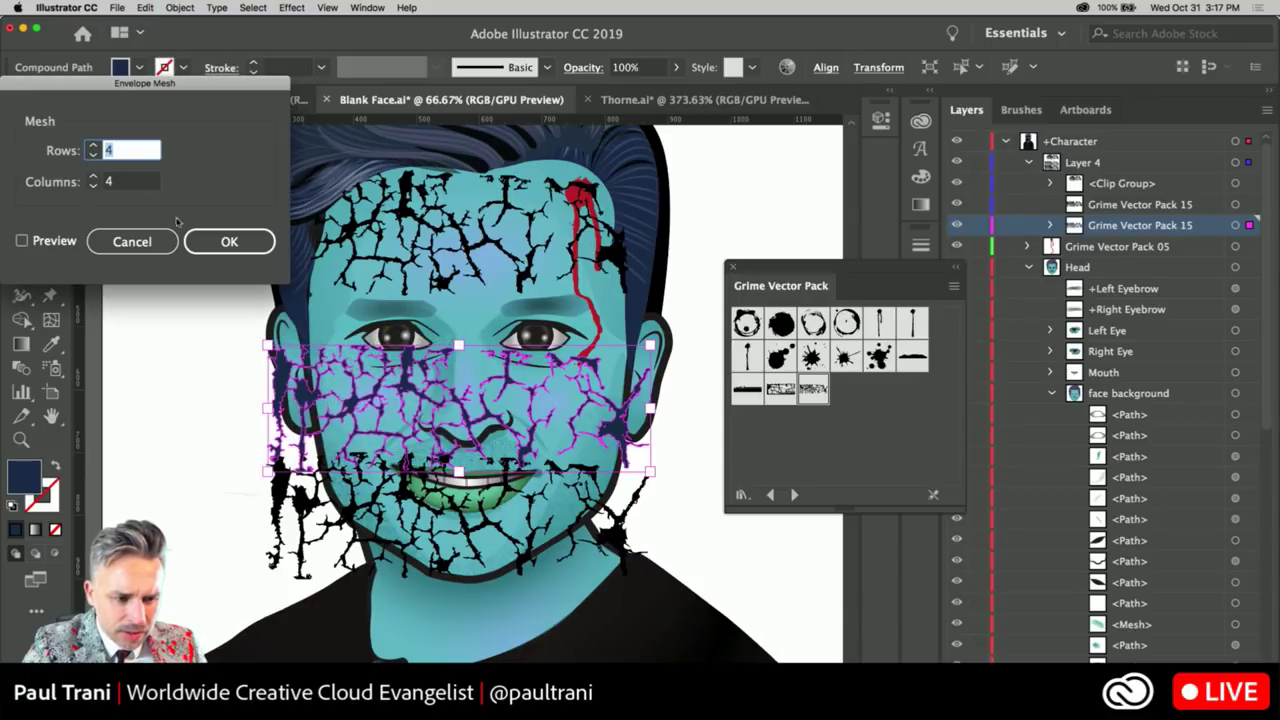
pyautogui.click(93, 187)
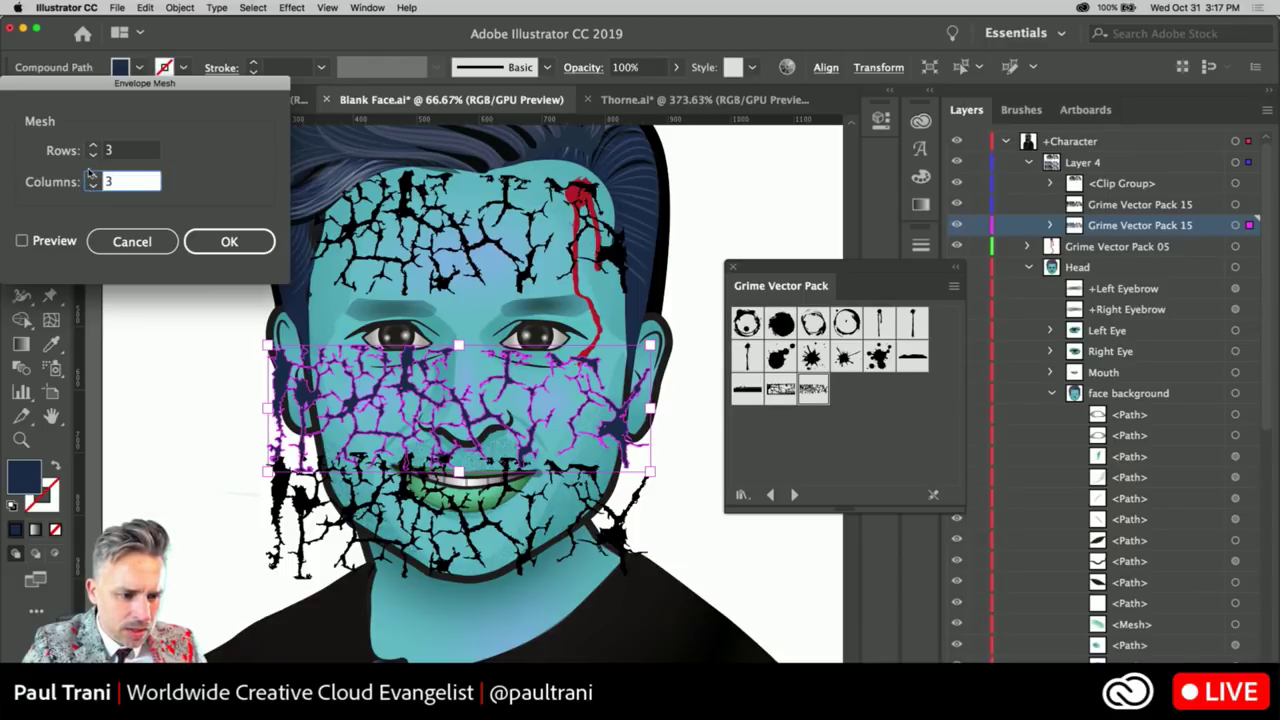
pyautogui.click(26, 243)
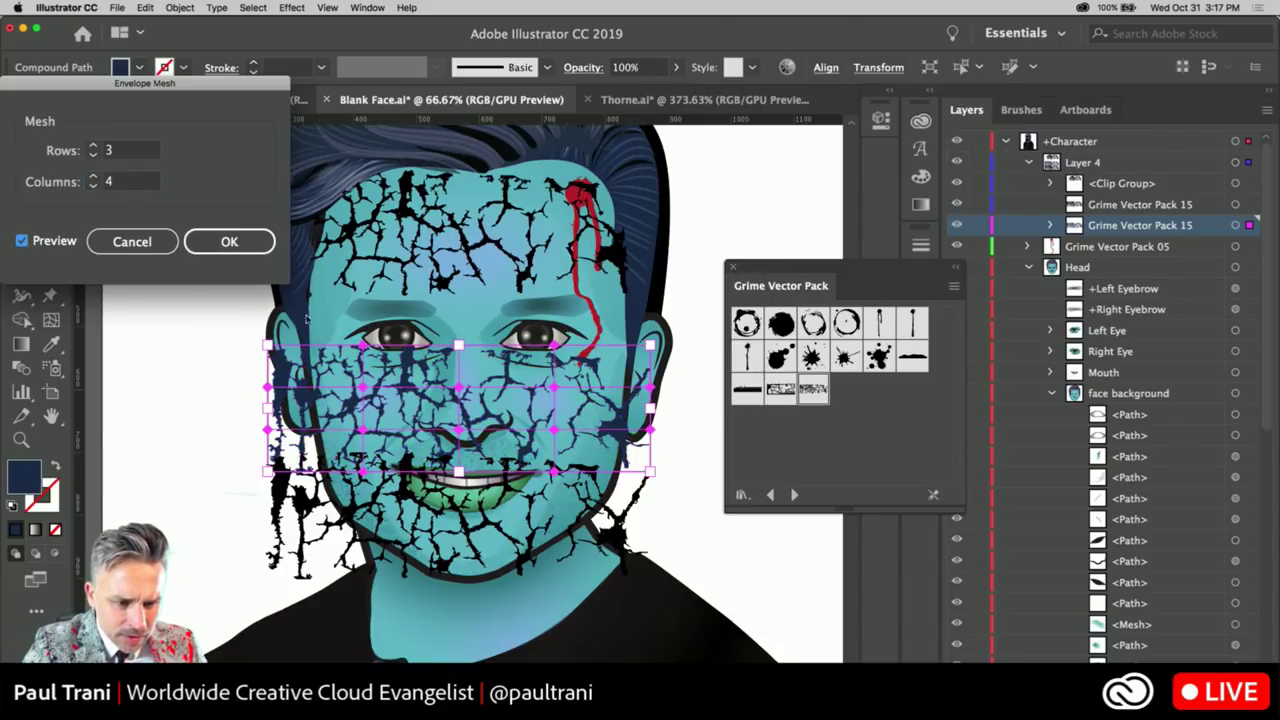
pyautogui.click(226, 242)
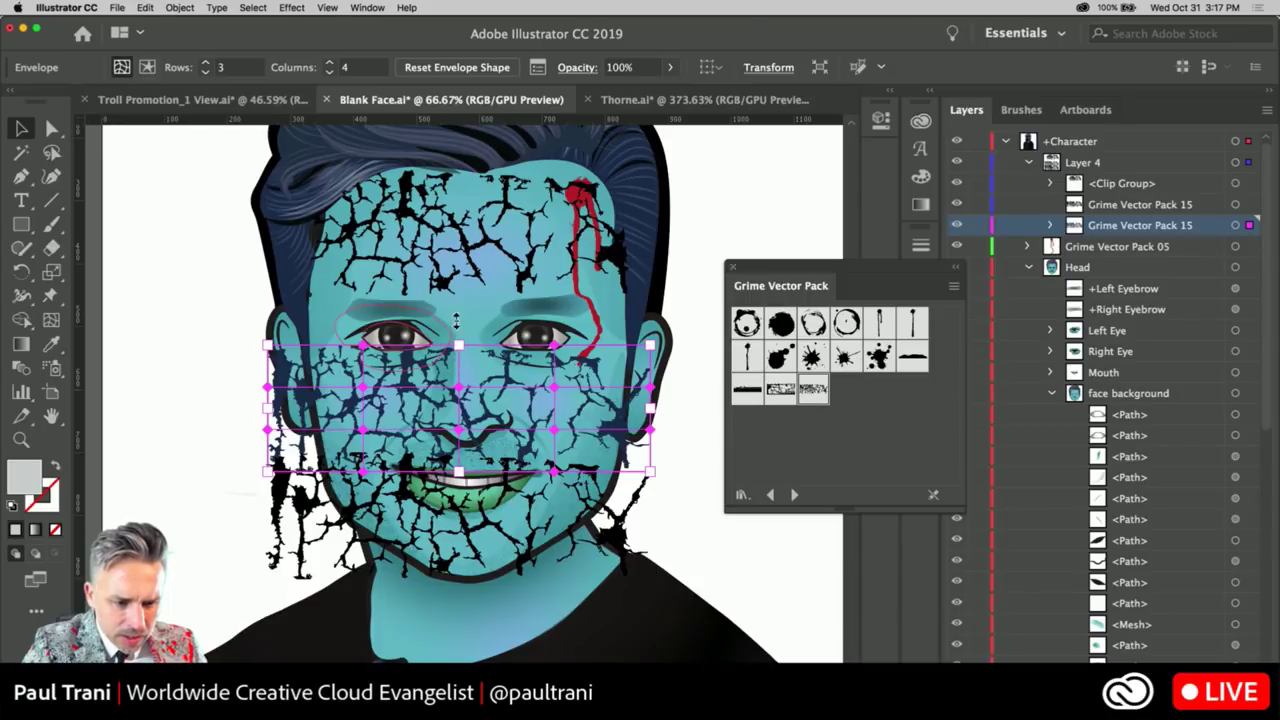
# With Direct Selection, pull the top-middle and nose mesh points to bend the cracks around the nose
pyautogui.click(52, 128)
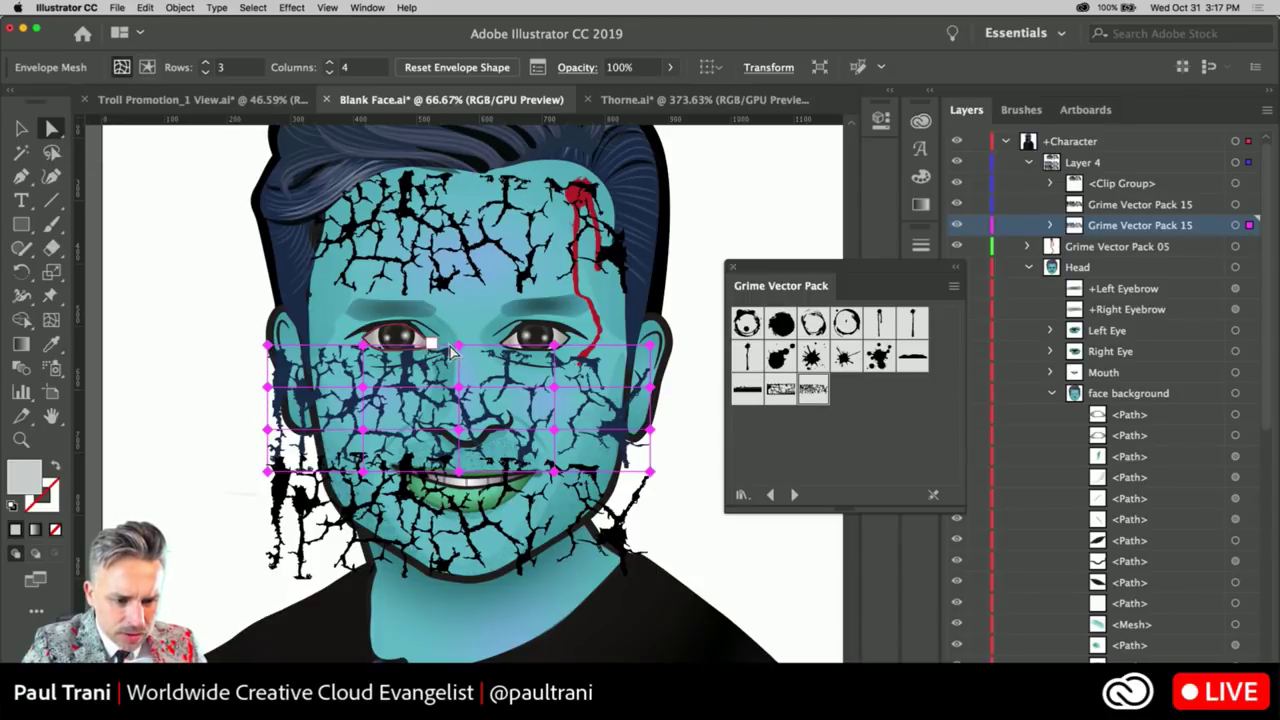
pyautogui.moveTo(459, 345); pyautogui.dragTo(459, 325)
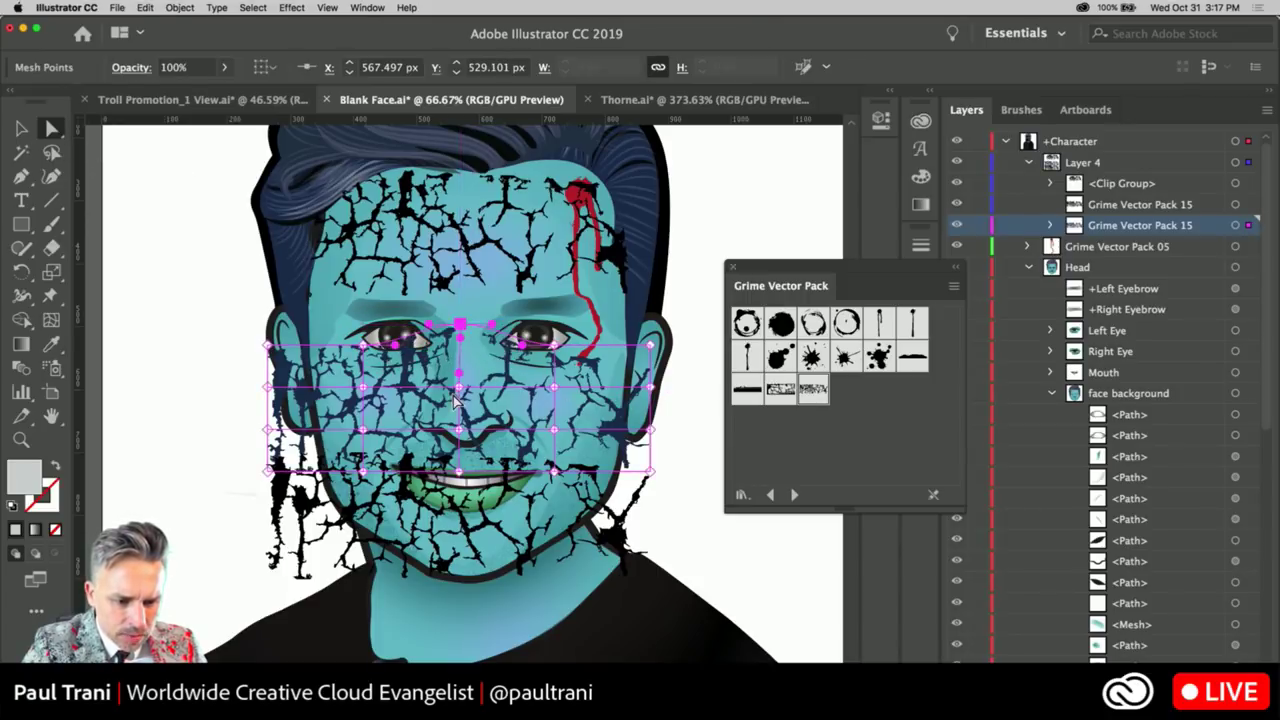
pyautogui.moveTo(455, 400); pyautogui.dragTo(466, 447)
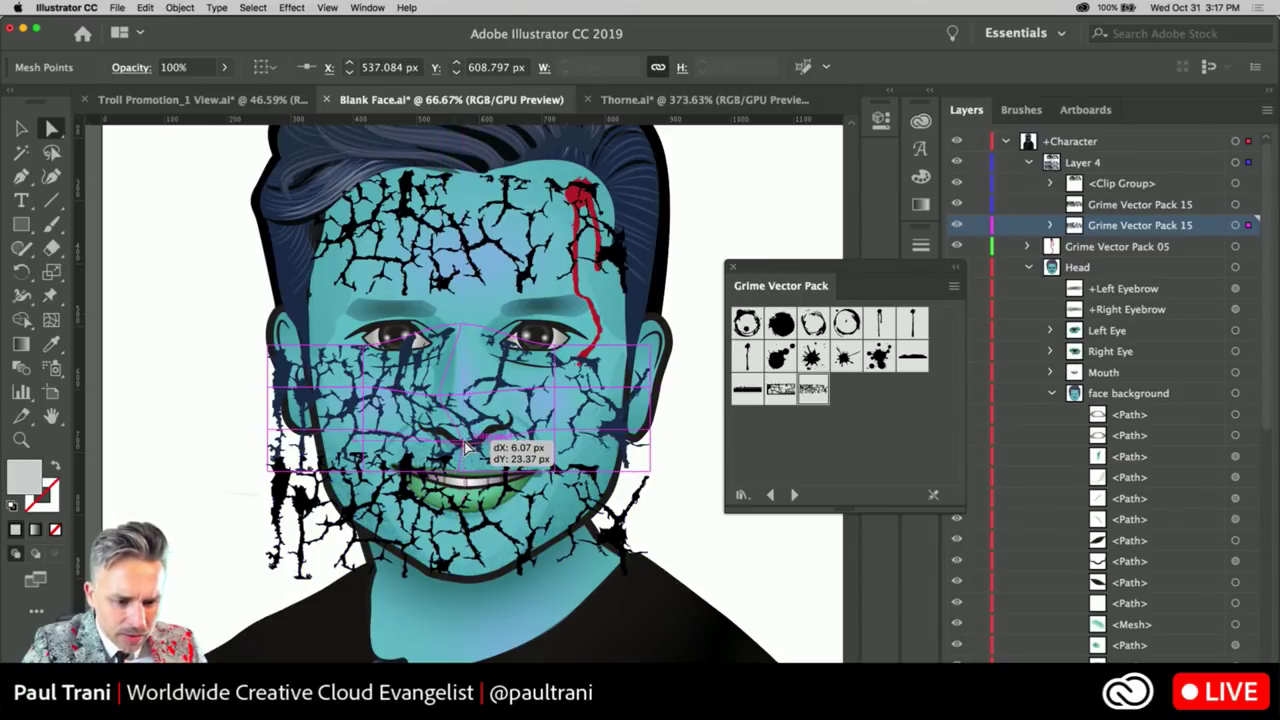
pyautogui.moveTo(435, 406); pyautogui.dragTo(463, 446)
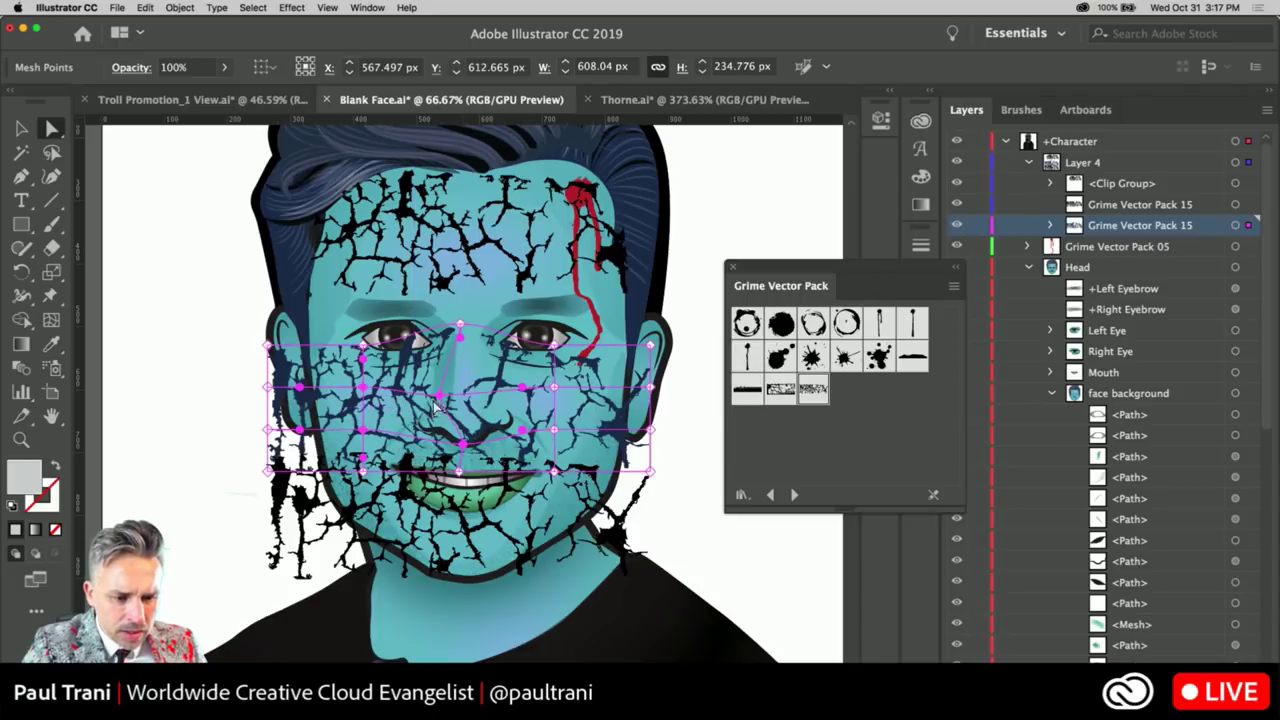
pyautogui.click(439, 396)
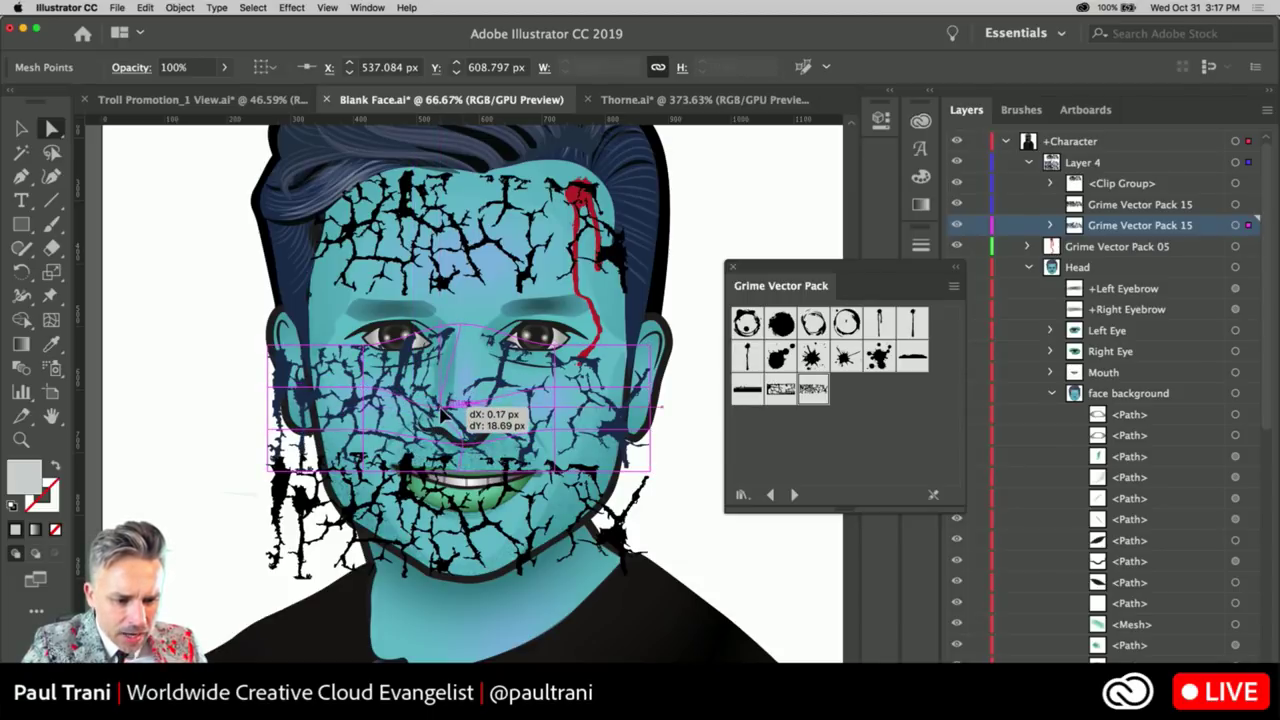
pyautogui.click(459, 327)
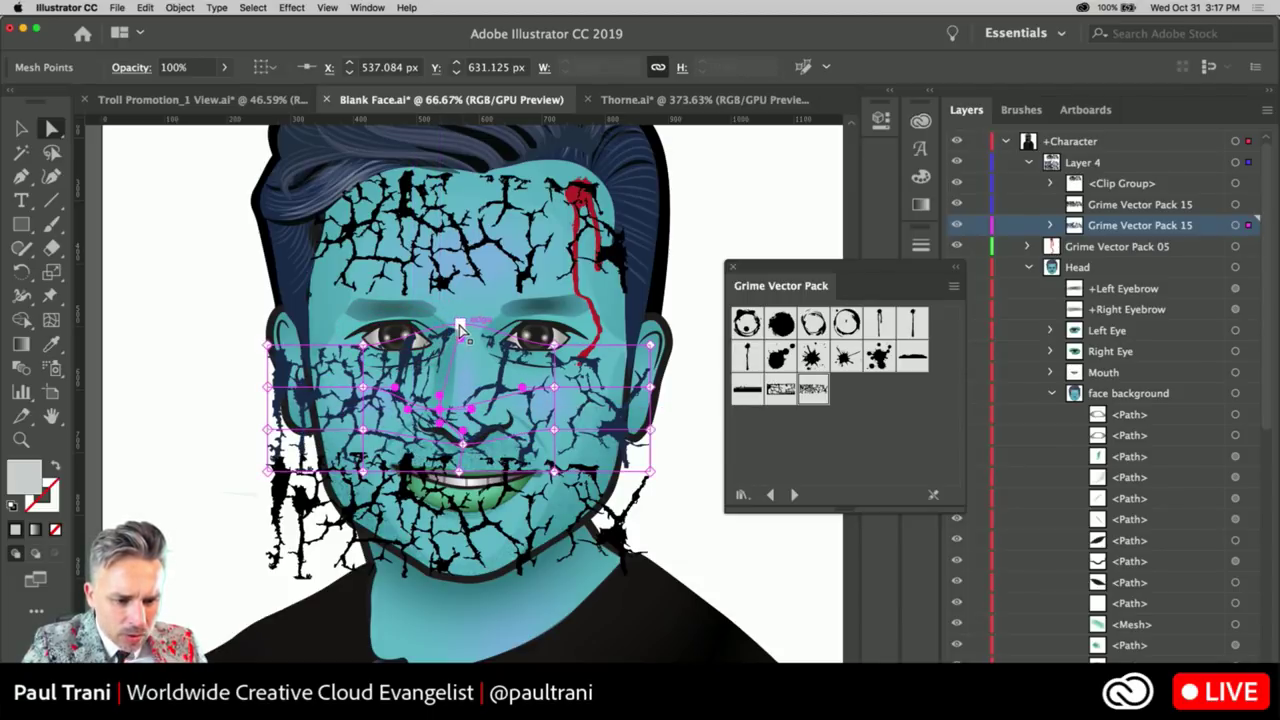
pyautogui.moveTo(460, 330); pyautogui.dragTo(463, 340)
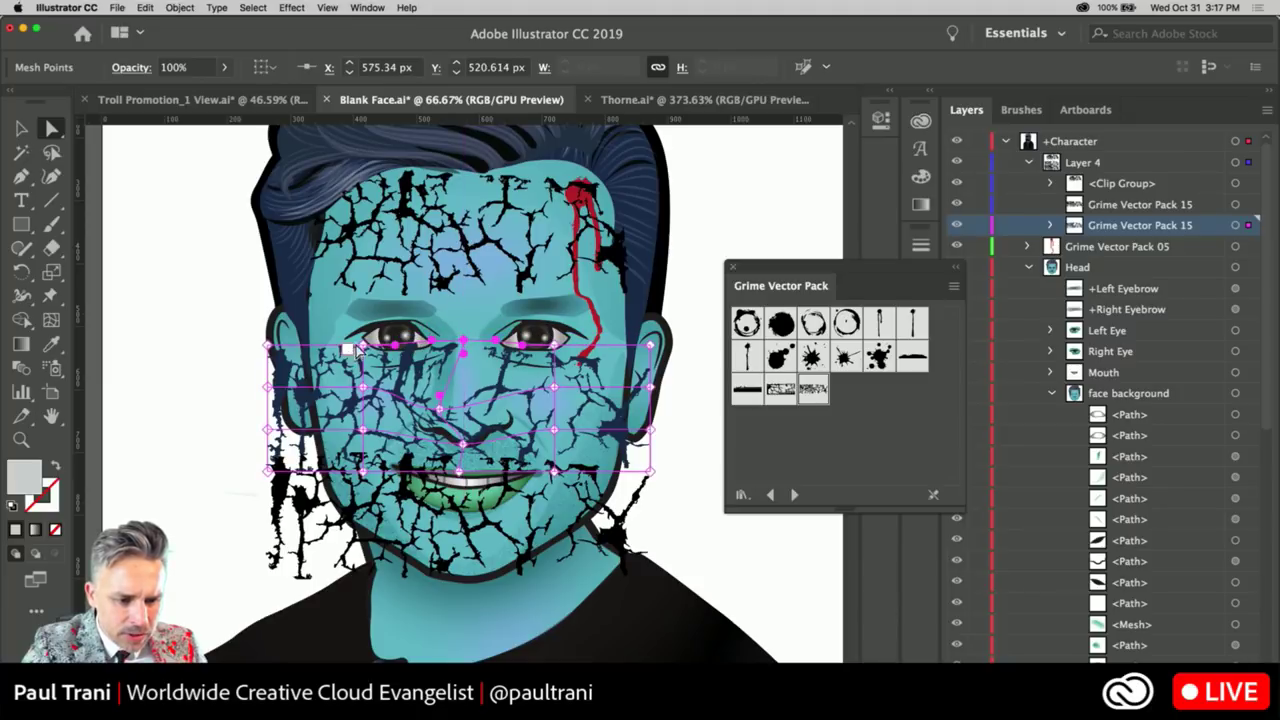
pyautogui.moveTo(366, 352); pyautogui.dragTo(296, 528)
# Pull the left cheek mesh point inward and the mouth mesh points down toward the chin
pyautogui.click(268, 475)
pyautogui.click(274, 474)
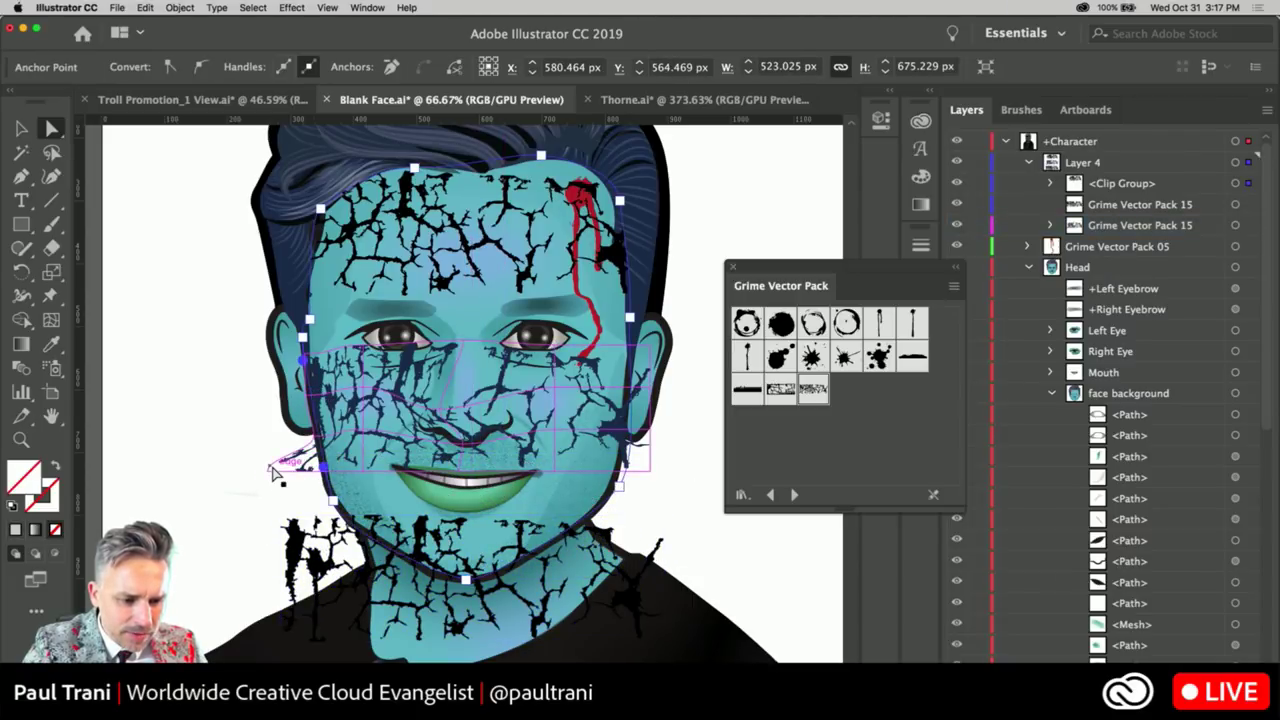
pyautogui.moveTo(321, 456); pyautogui.dragTo(324, 441)
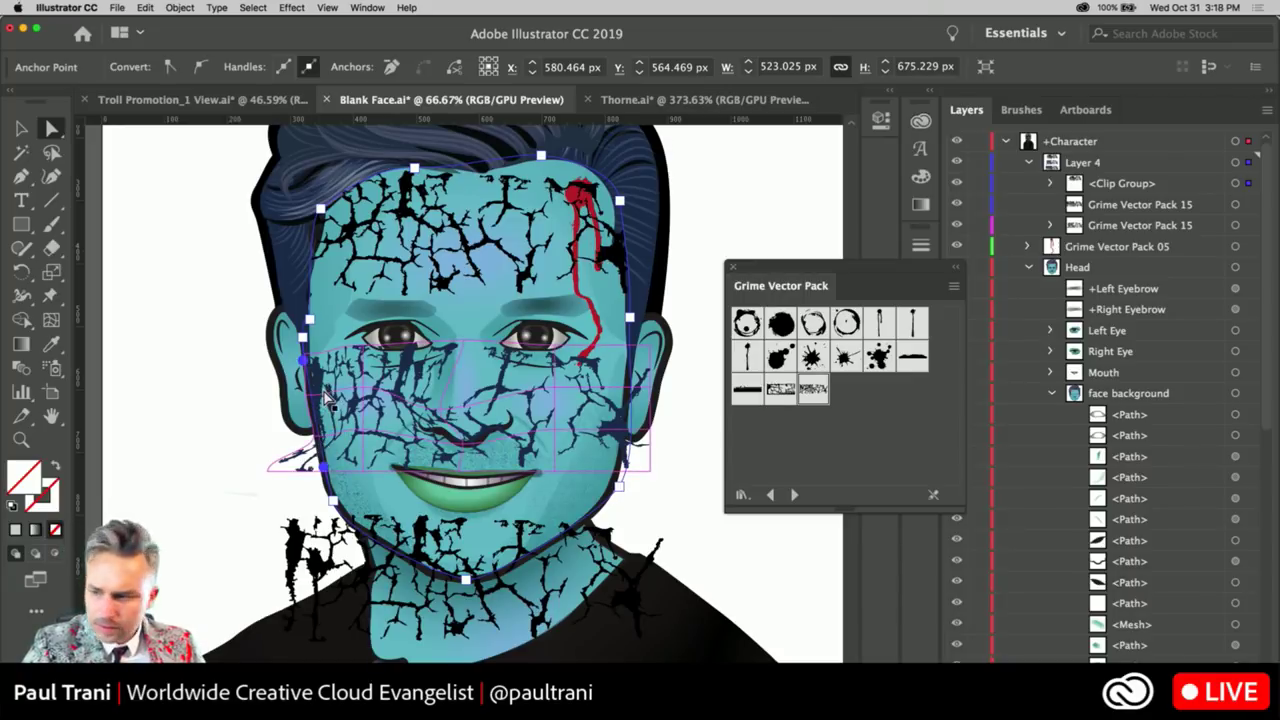
pyautogui.click(324, 396)
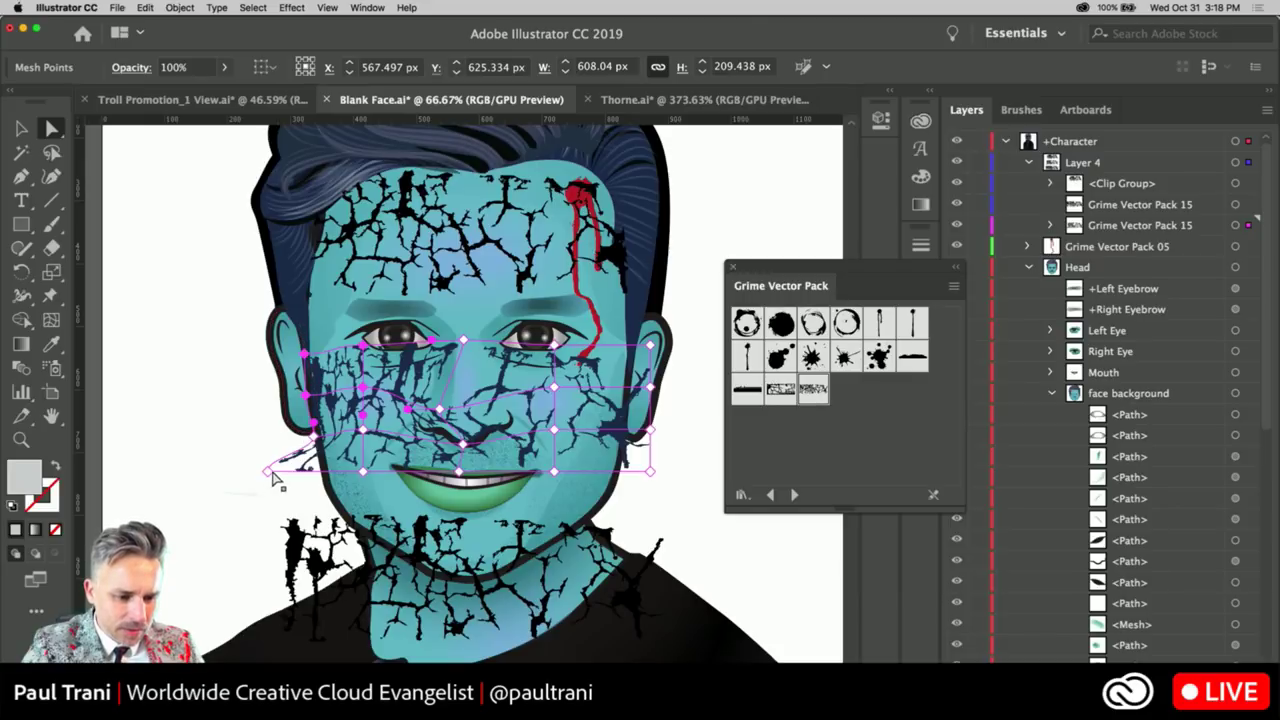
pyautogui.moveTo(268, 474); pyautogui.dragTo(399, 517)
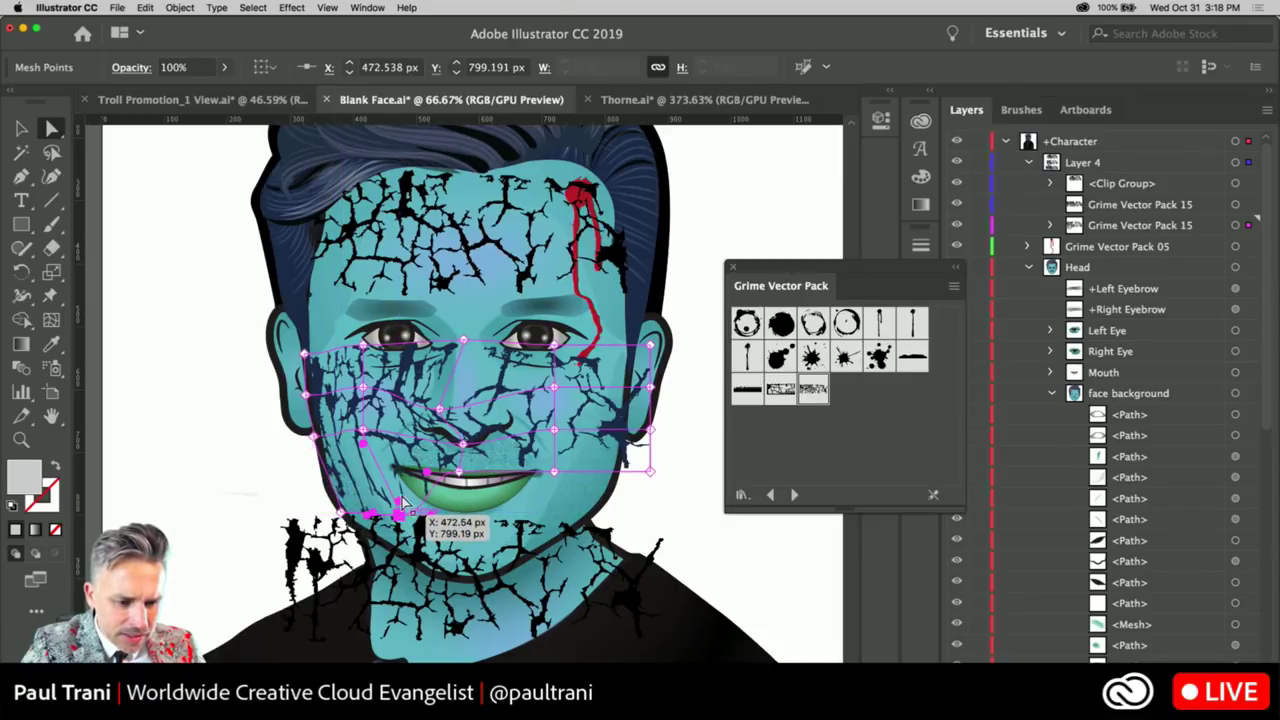
pyautogui.moveTo(459, 476); pyautogui.dragTo(465, 566)
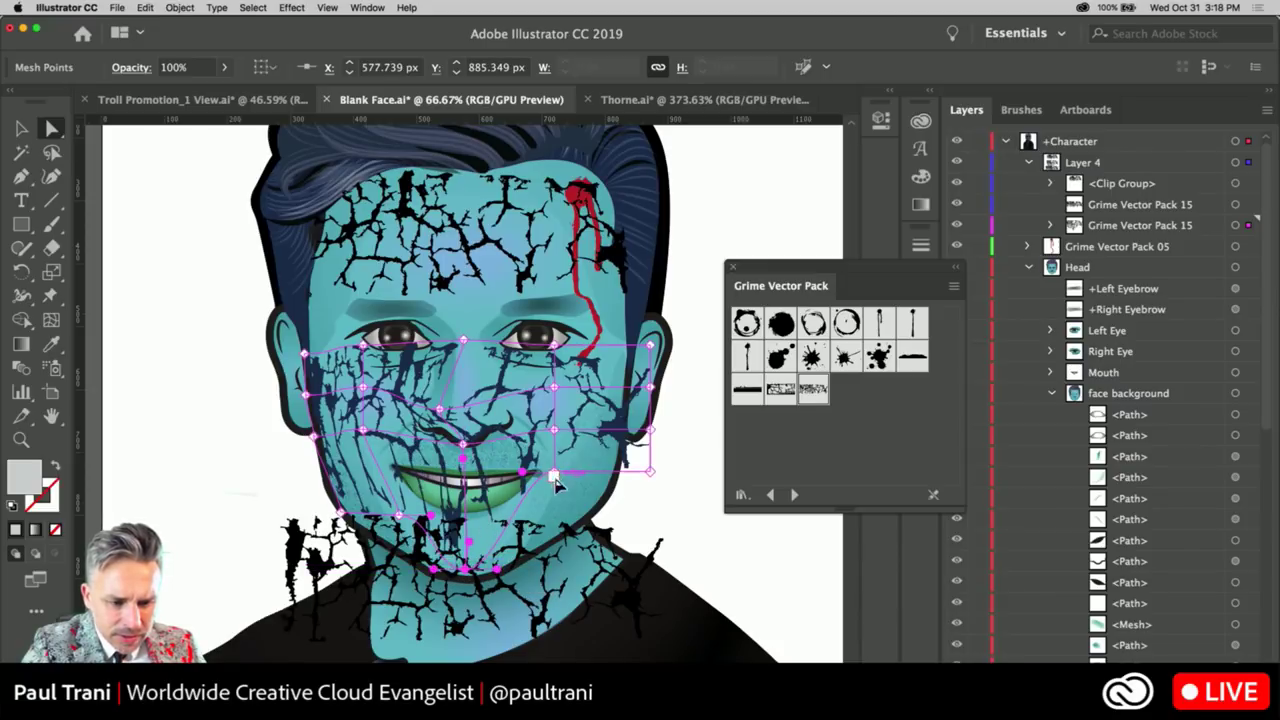
pyautogui.moveTo(555, 482); pyautogui.dragTo(565, 536)
# Reselect the crack mesh rather than the jaw, zoom in, and pull the lip-corner point down
pyautogui.click(565, 535)
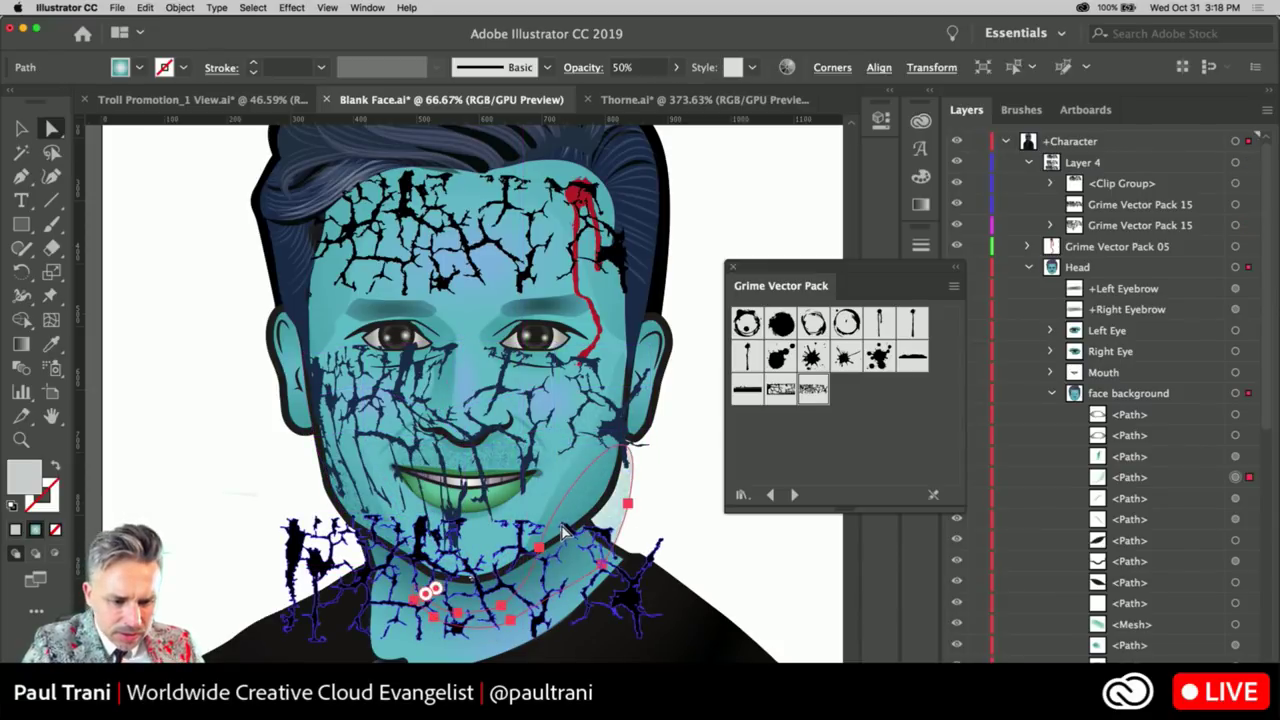
pyautogui.click(522, 397)
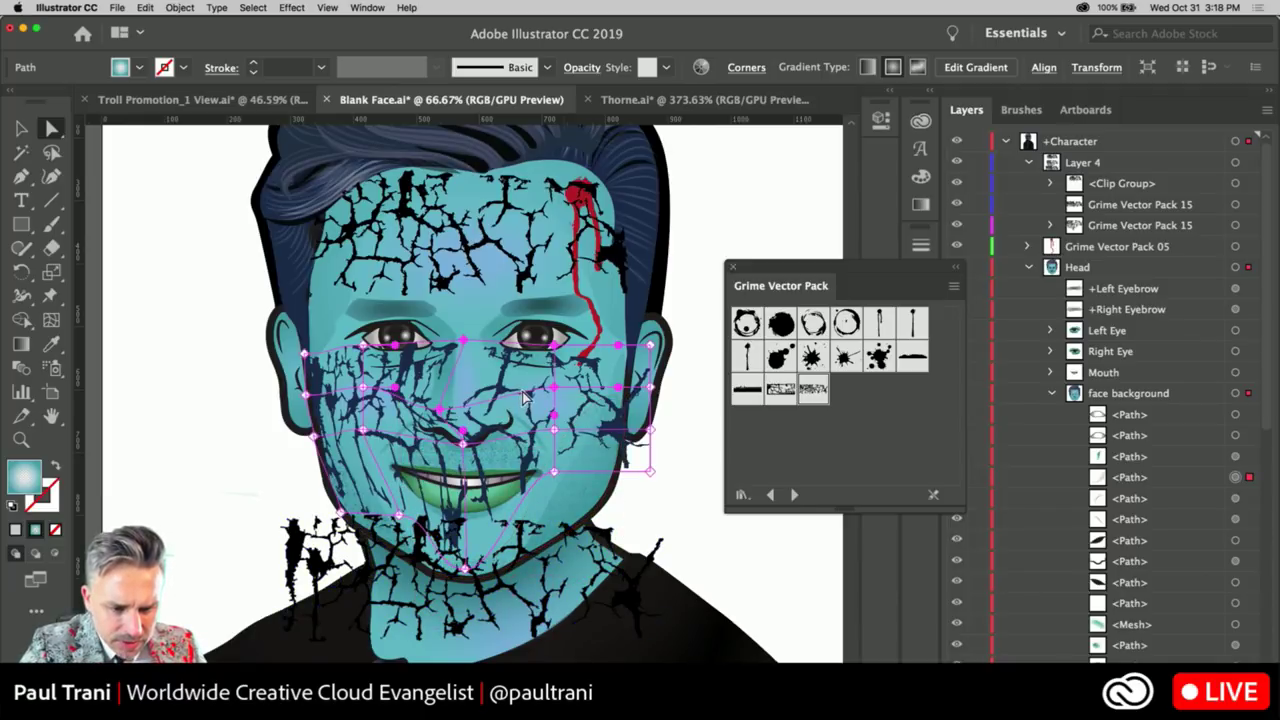
pyautogui.click(555, 476)
pyautogui.click(555, 476)
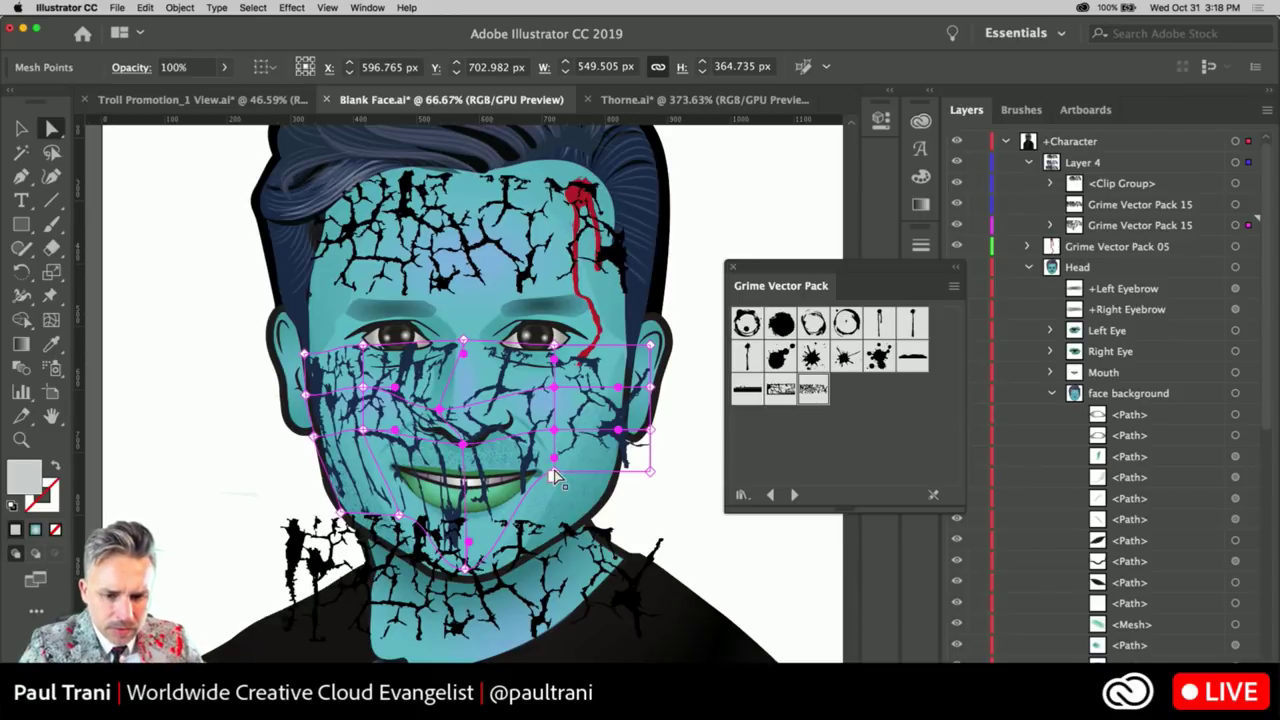
pyautogui.press('super+equal')
pyautogui.press('super+equal')
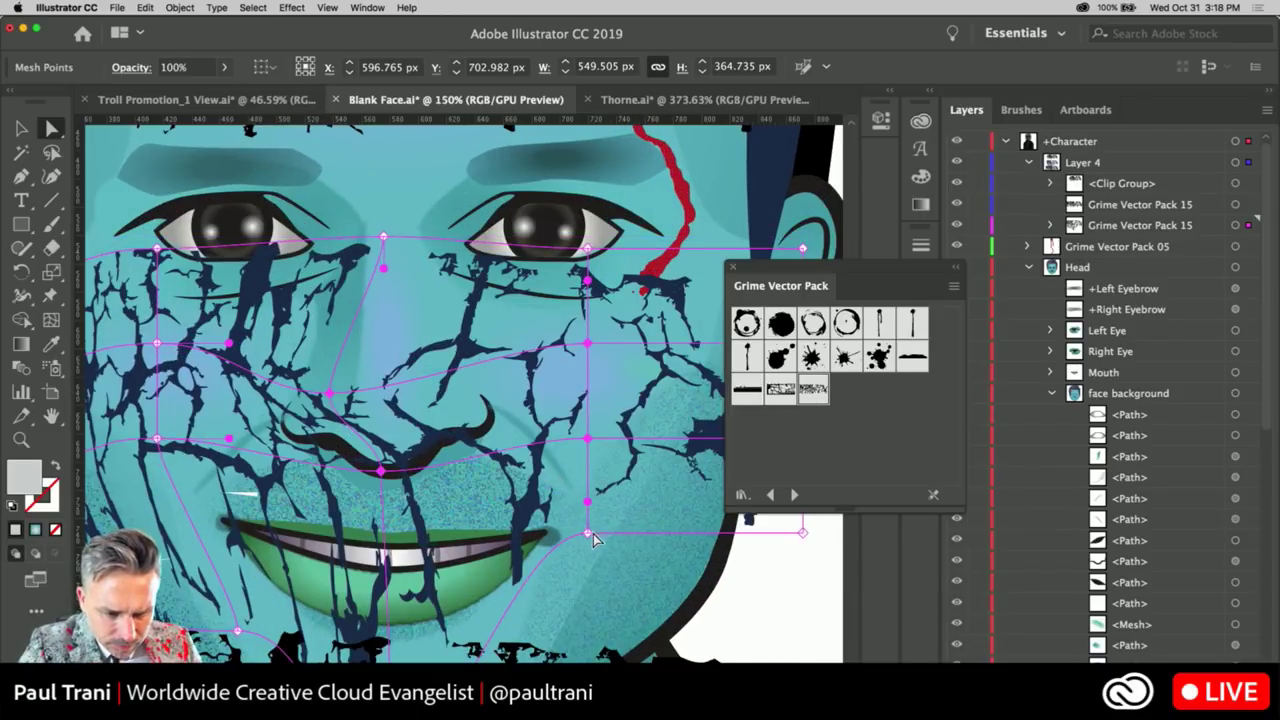
pyautogui.moveTo(589, 537); pyautogui.dragTo(608, 662)
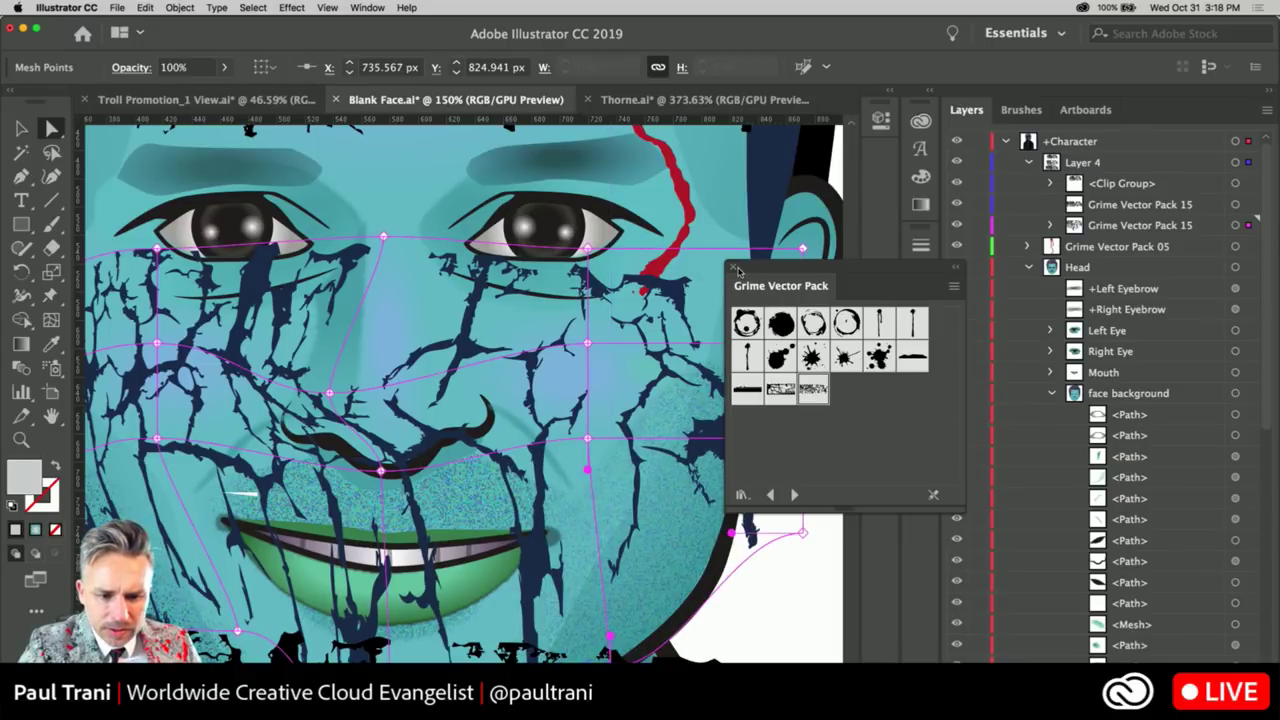
# Pull the lower-right and right-edge mesh points inward to fit the right cheek outline
pyautogui.moveTo(853, 291); pyautogui.dragTo(1003, 289)
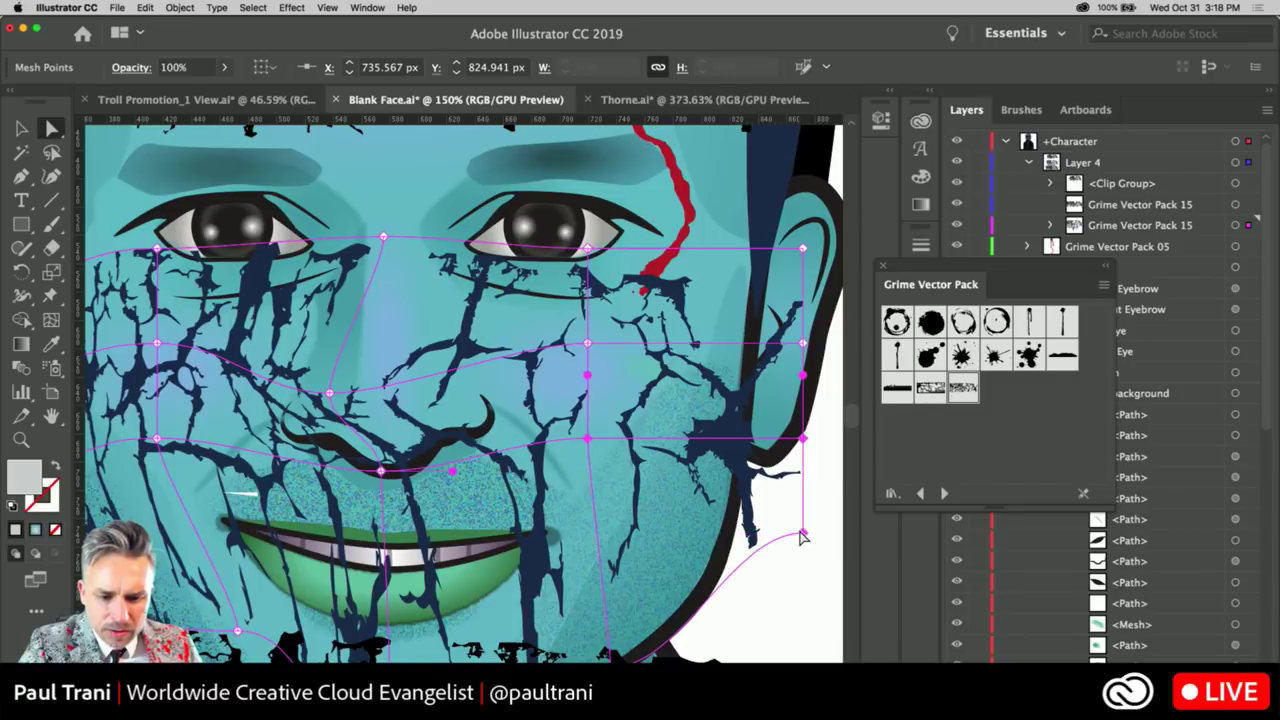
pyautogui.moveTo(802, 537); pyautogui.dragTo(732, 527)
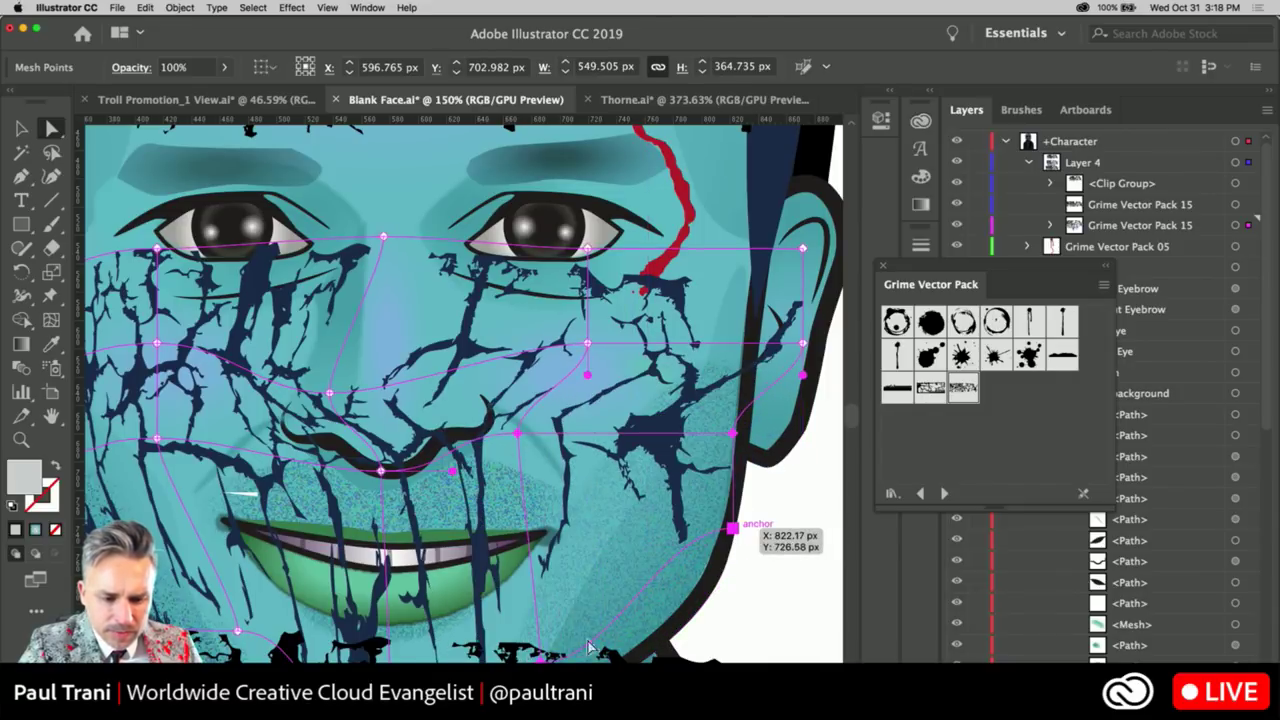
pyautogui.moveTo(732, 433); pyautogui.dragTo(771, 455)
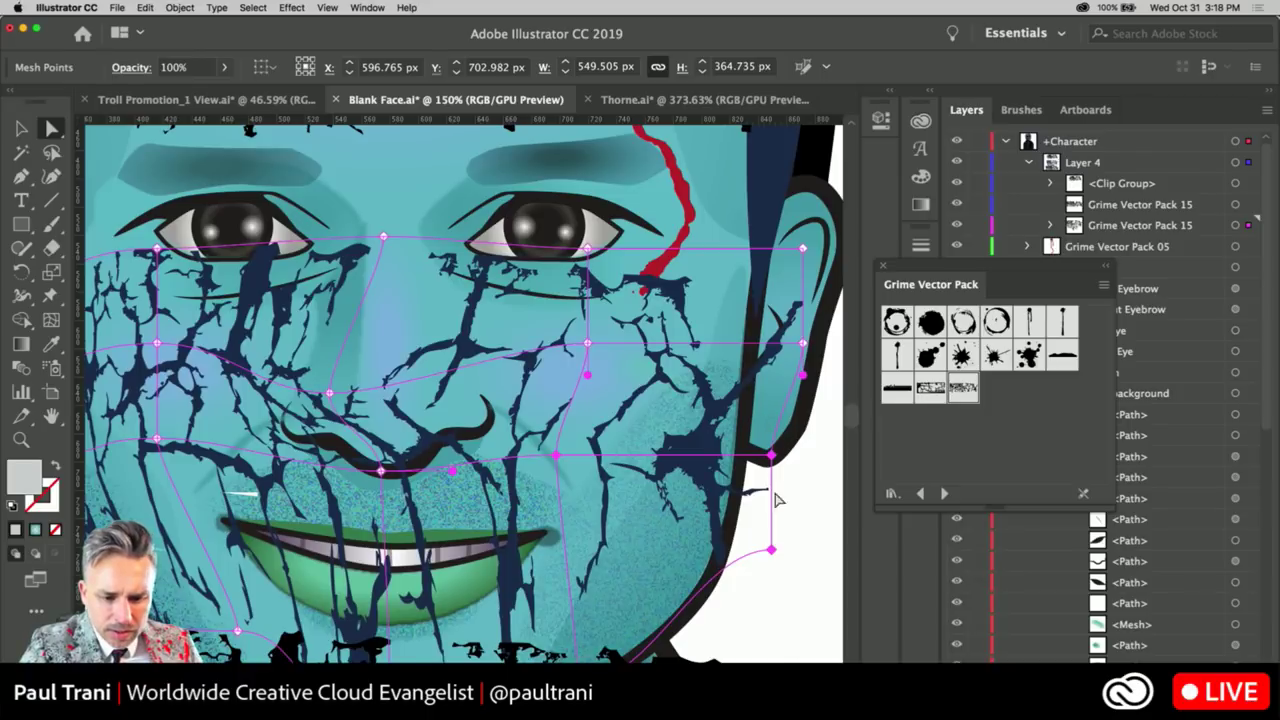
pyautogui.moveTo(772, 550); pyautogui.dragTo(695, 555)
pyautogui.moveTo(771, 455); pyautogui.dragTo(743, 456)
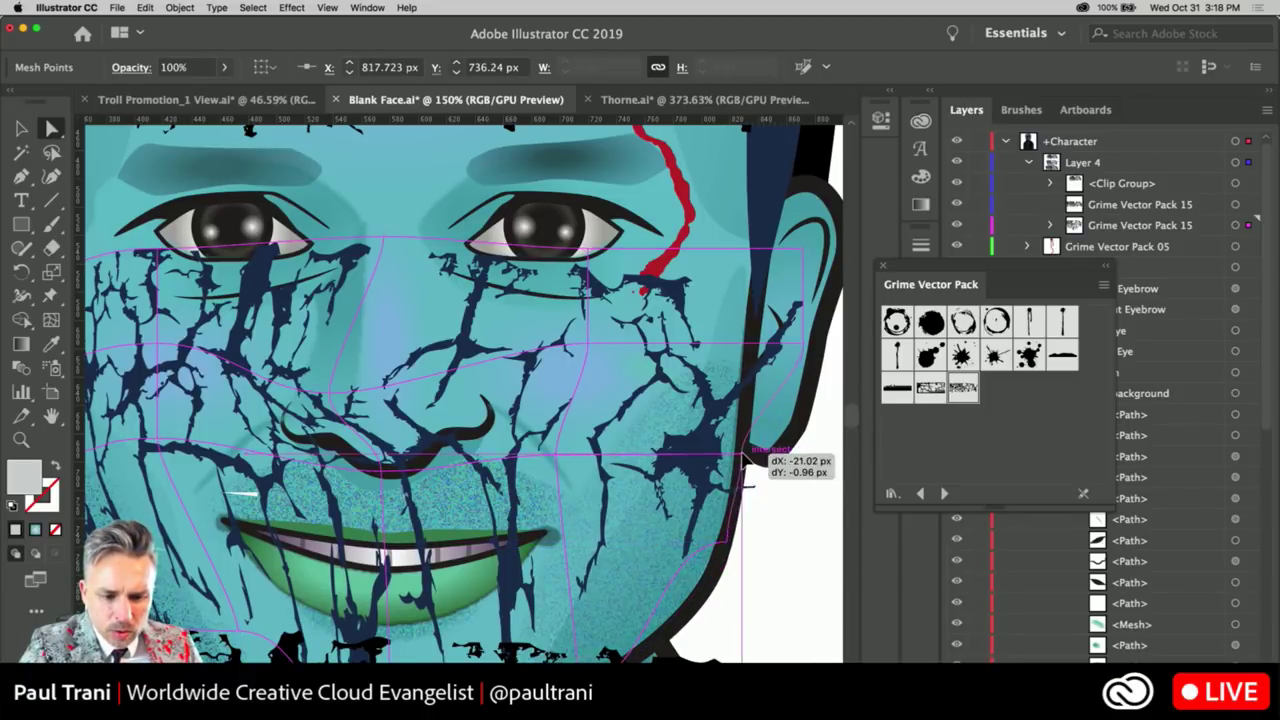
pyautogui.click(802, 344)
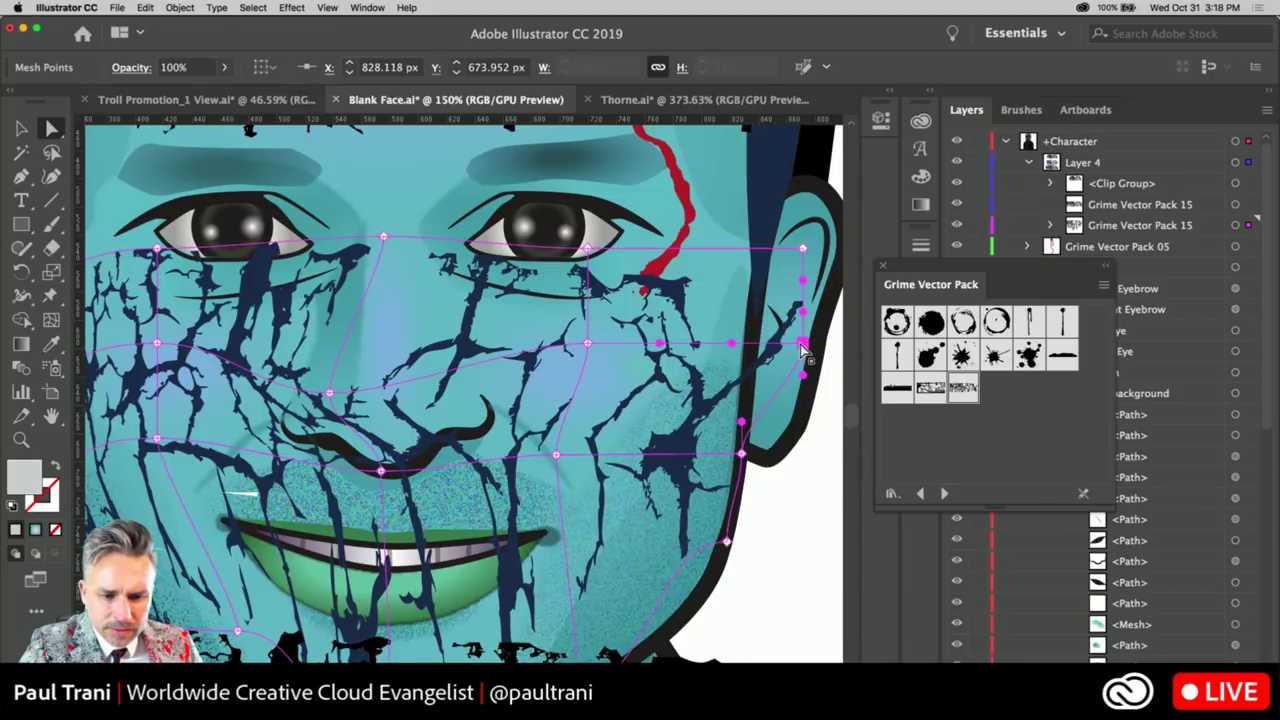
pyautogui.moveTo(802, 344); pyautogui.dragTo(752, 349)
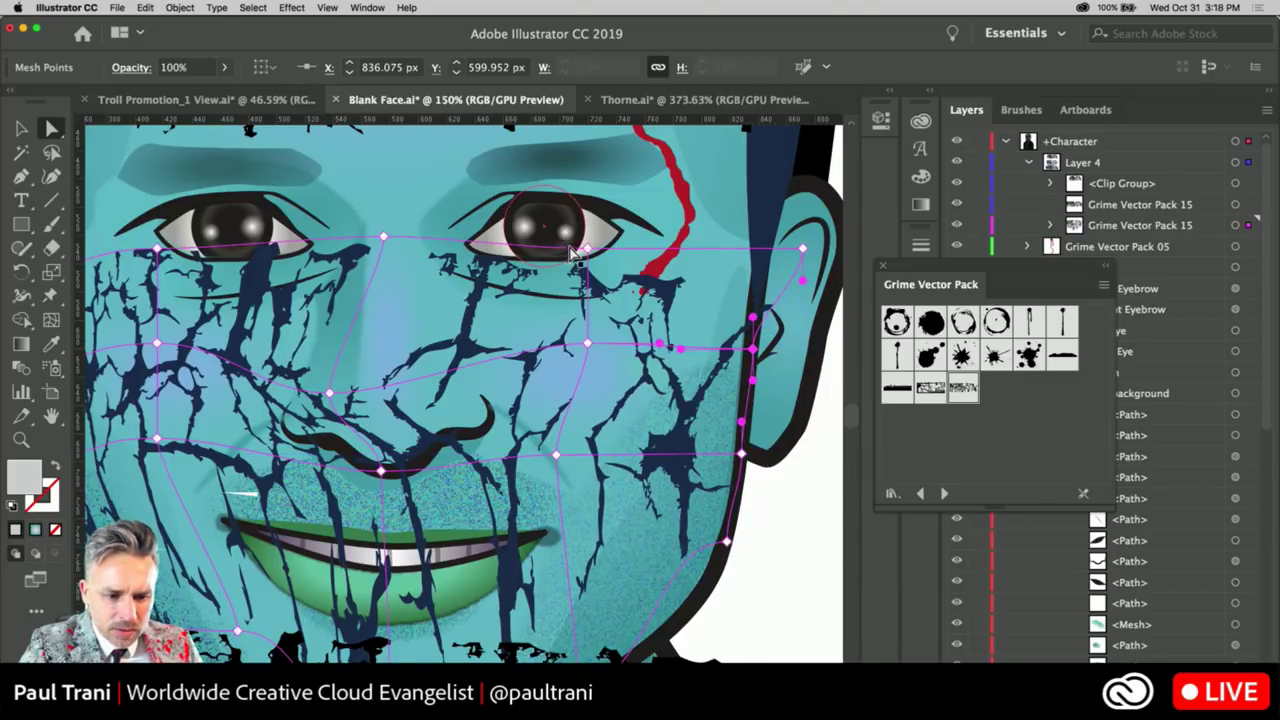
# Pull the mesh edges down below both eyes and reposition the nose-top mesh point
pyautogui.moveTo(586, 252); pyautogui.dragTo(566, 289)
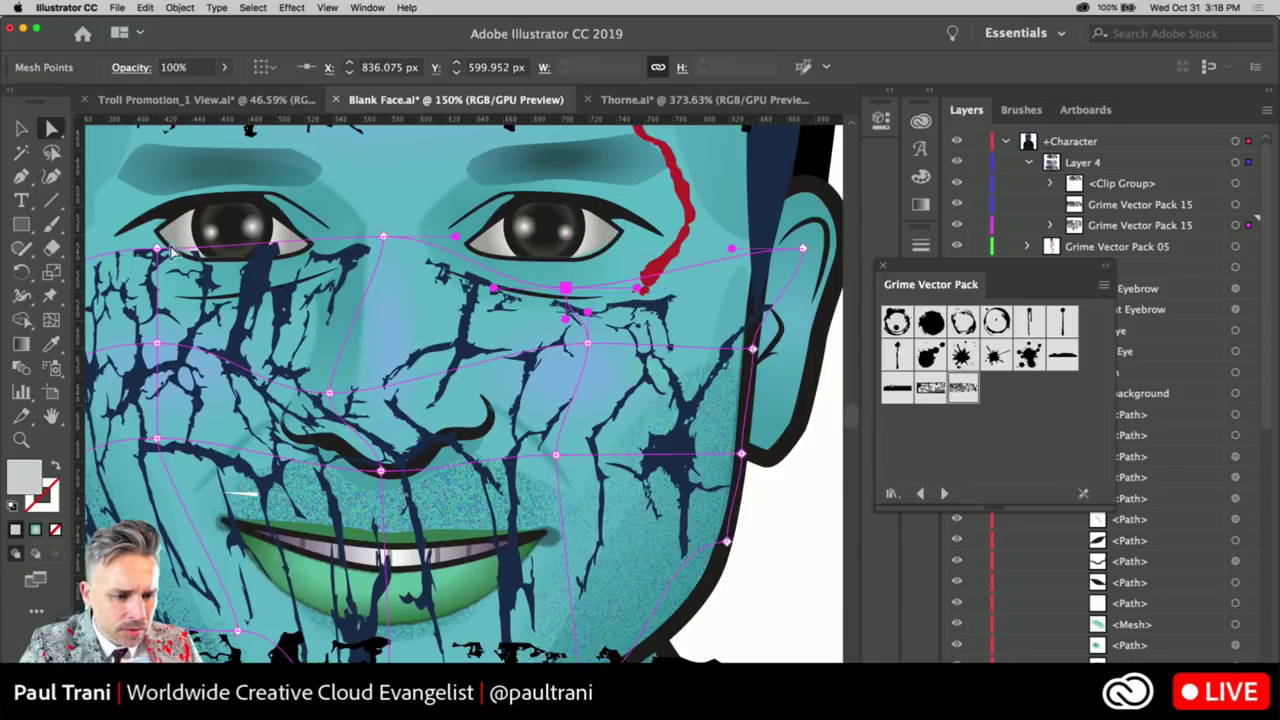
pyautogui.moveTo(157, 250); pyautogui.dragTo(190, 292)
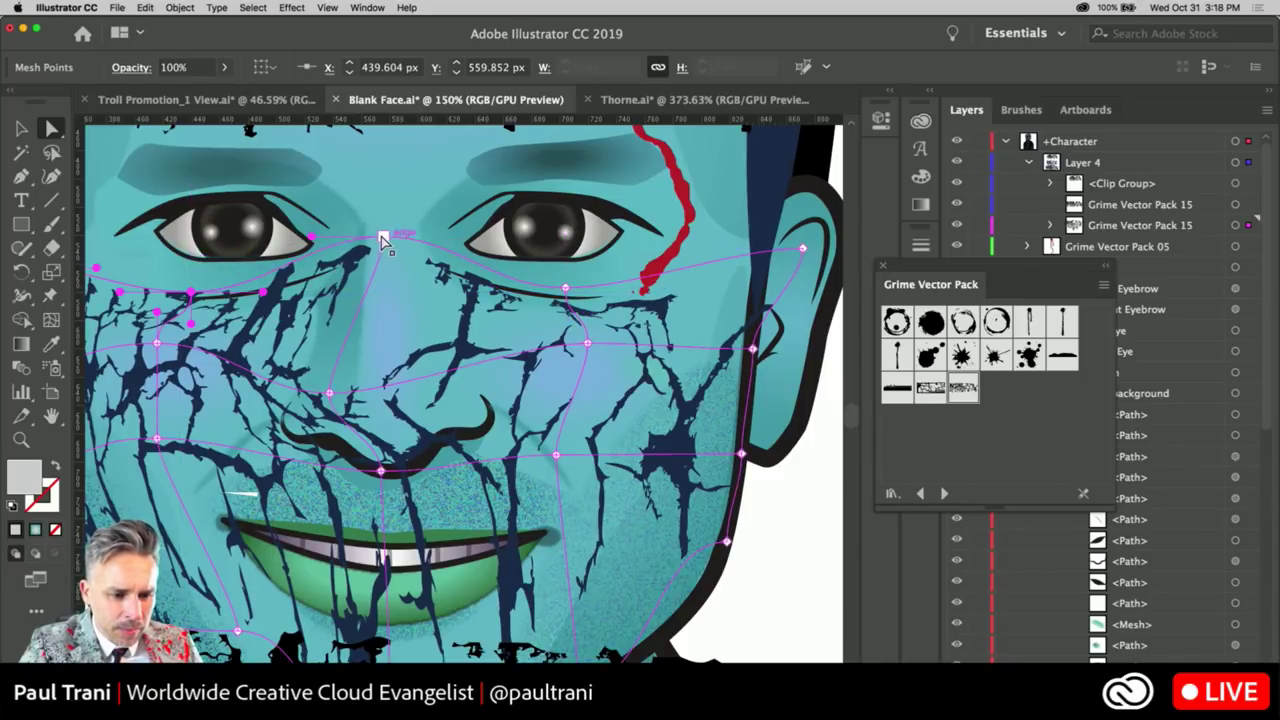
pyautogui.moveTo(381, 236); pyautogui.dragTo(352, 200)
pyautogui.click(403, 363)
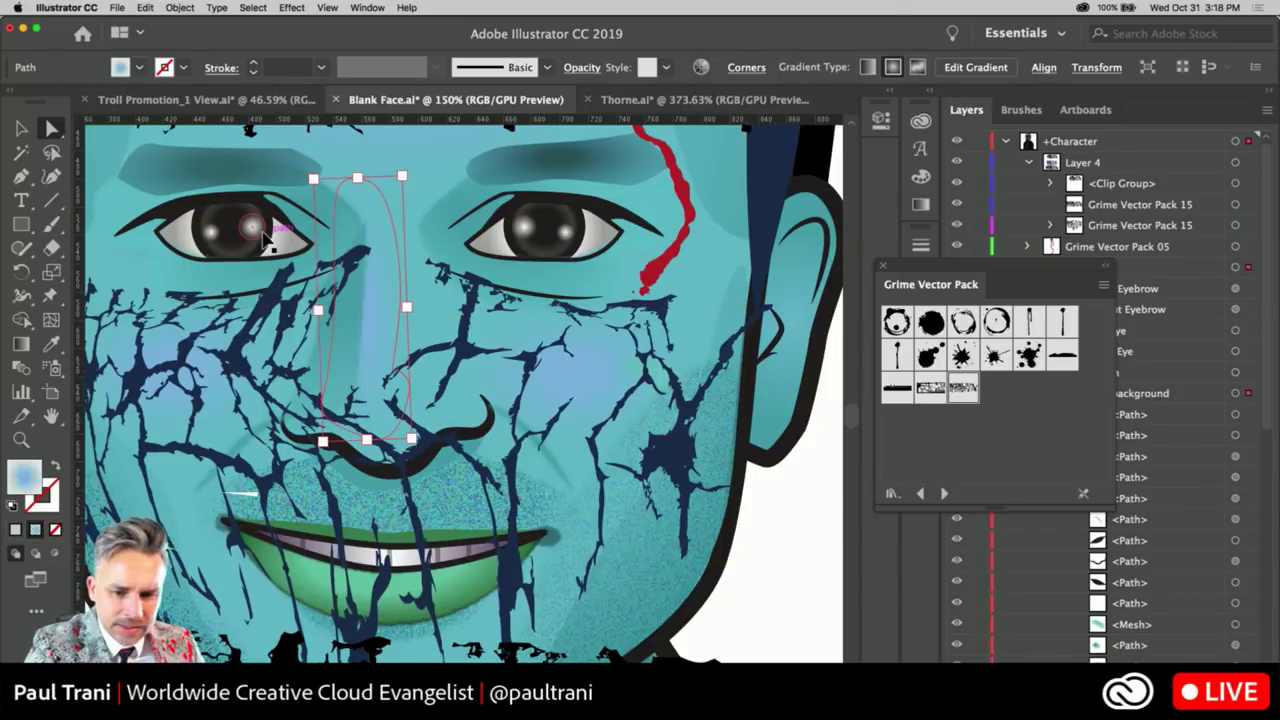
pyautogui.press('super+z')
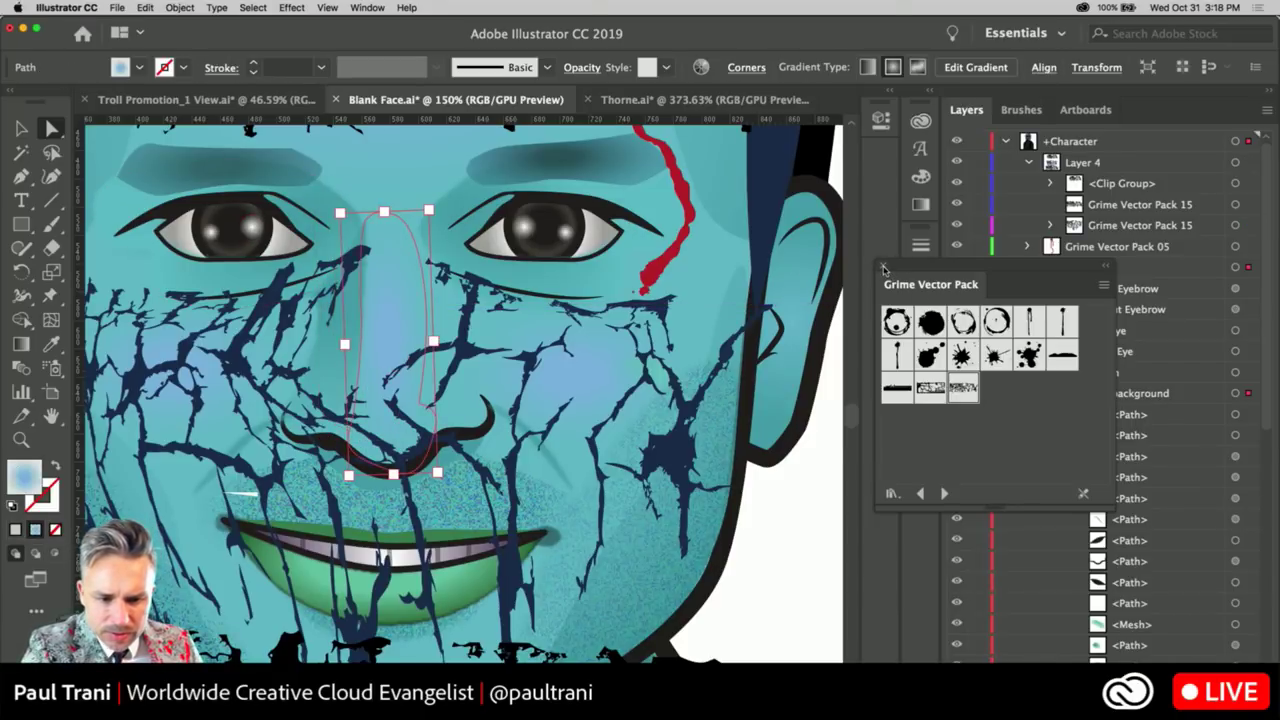
# Close the Grime Vector Pack panel, bend the nose-top mesh up toward the brows, and zoom out
pyautogui.click(883, 268)
pyautogui.click(382, 238)
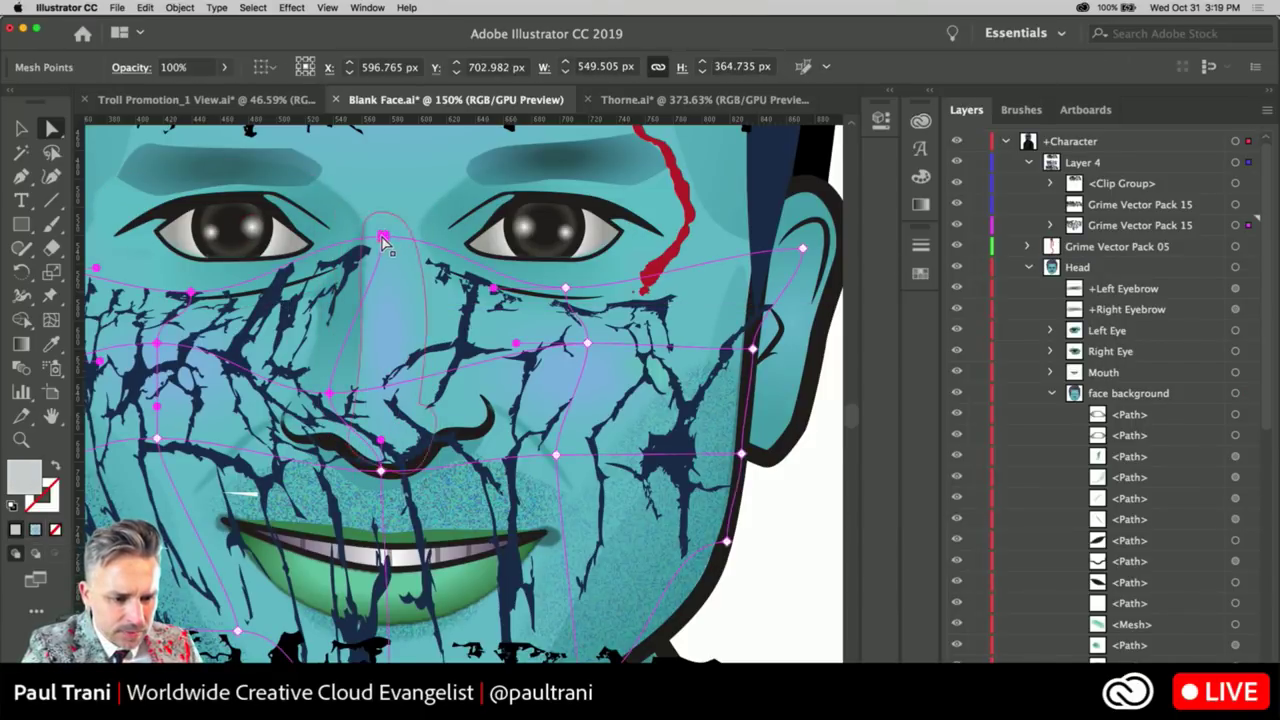
pyautogui.moveTo(382, 238)
pyautogui.mouseDown()
pyautogui.moveTo(362, 224)
pyautogui.moveTo(333, 259)
pyautogui.mouseUp()
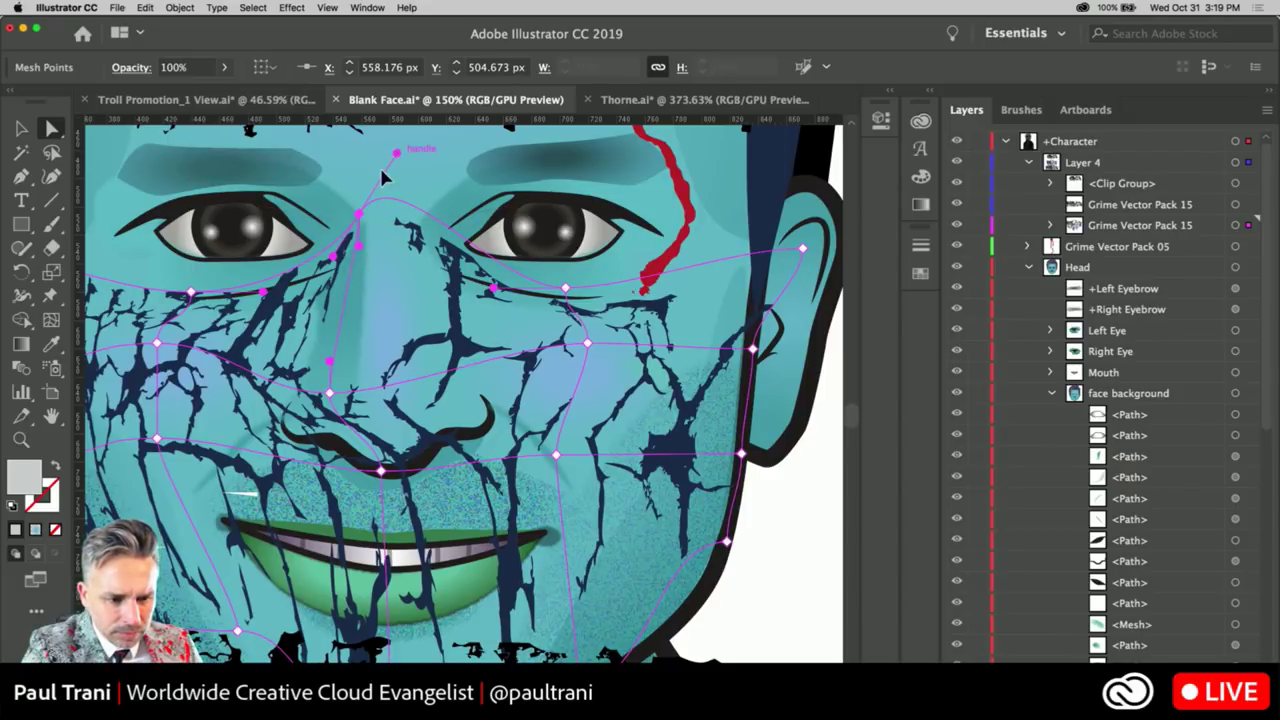
pyautogui.moveTo(396, 152); pyautogui.dragTo(379, 186)
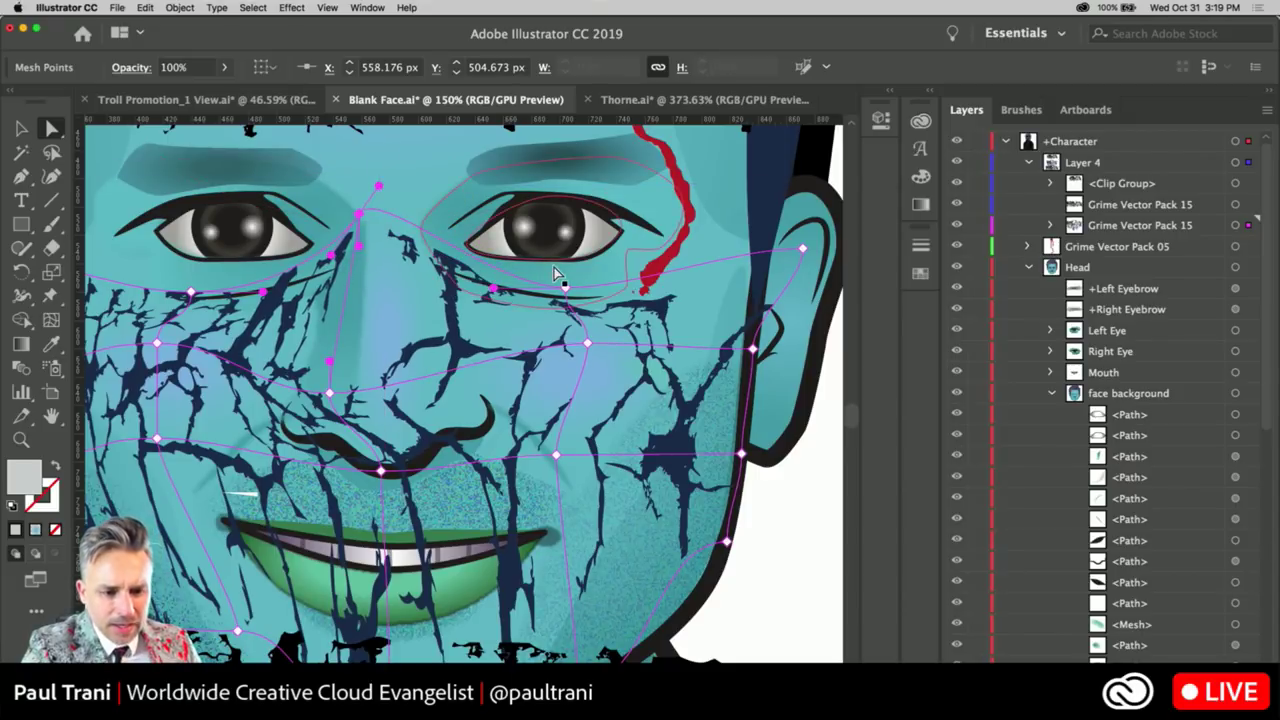
pyautogui.press('super+minus')
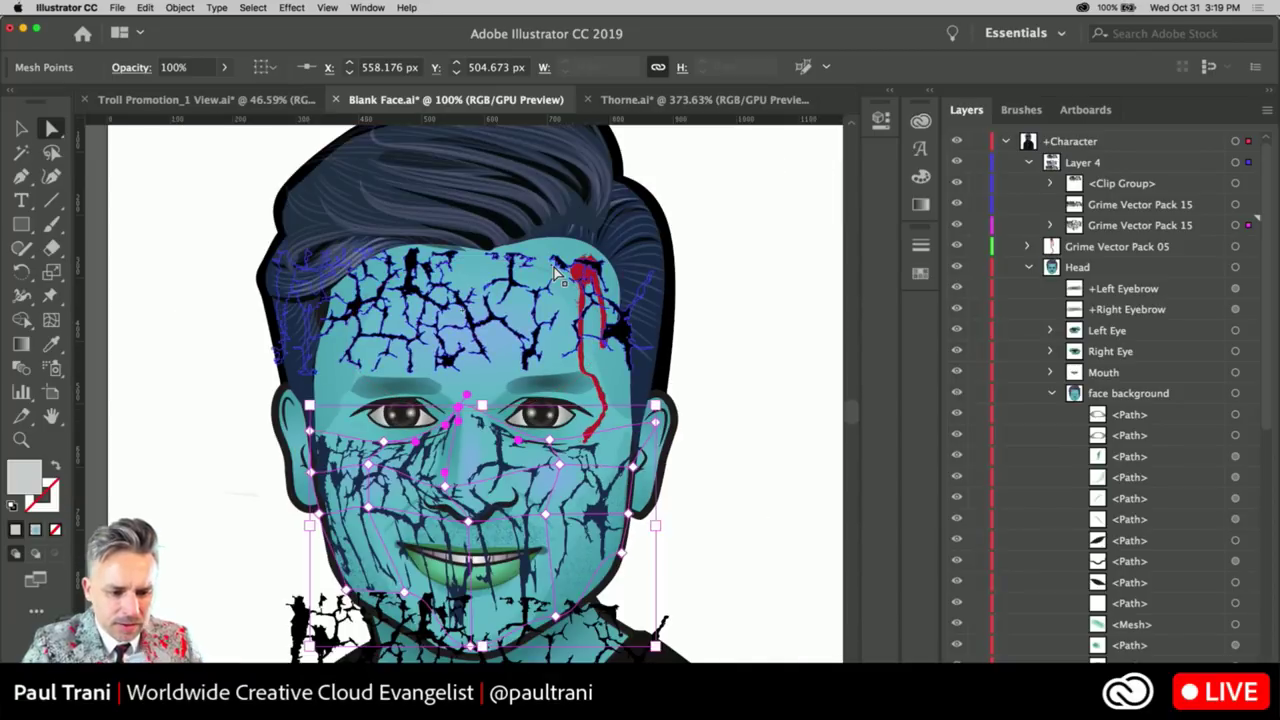
# Delete the extra Grime Vector Pack 15 crack object
pyautogui.click(20, 128)
pyautogui.press('Delete')
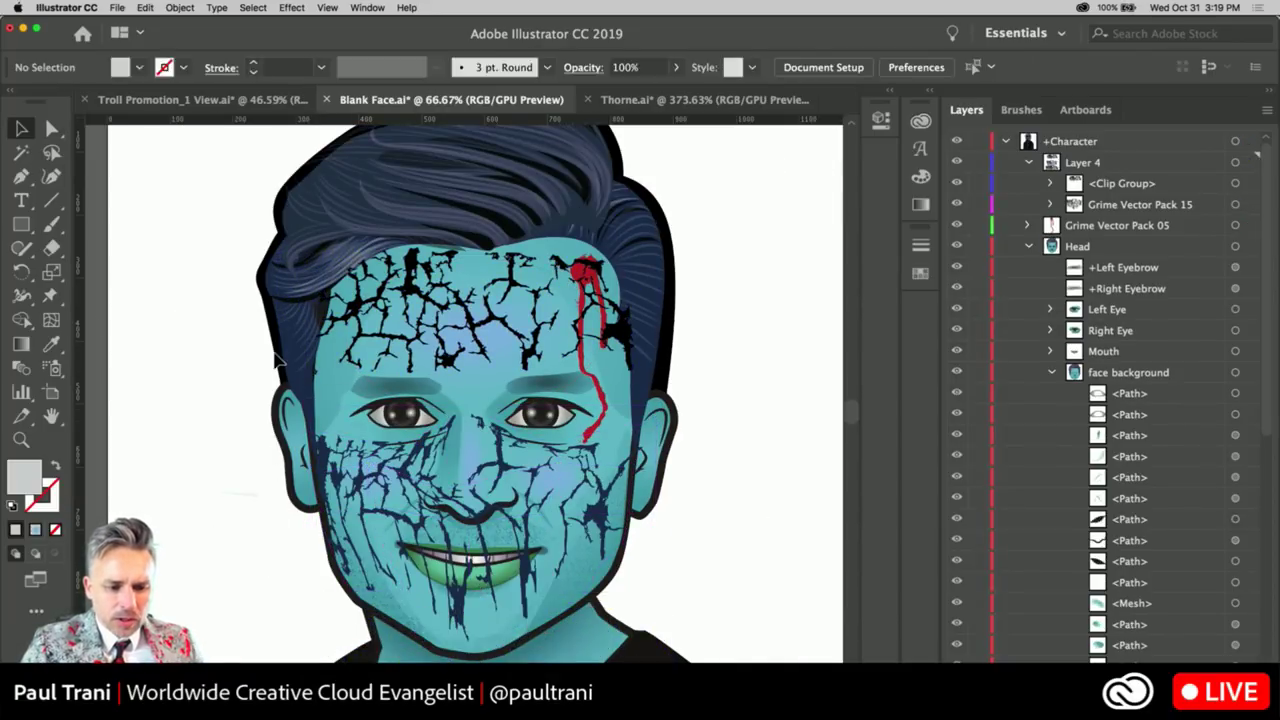
pyautogui.moveTo(214, 403); pyautogui.dragTo(217, 331)
# Pull the chin, lower-lip and both cheek mesh points of the lower cracks downward
pyautogui.click(375, 383)
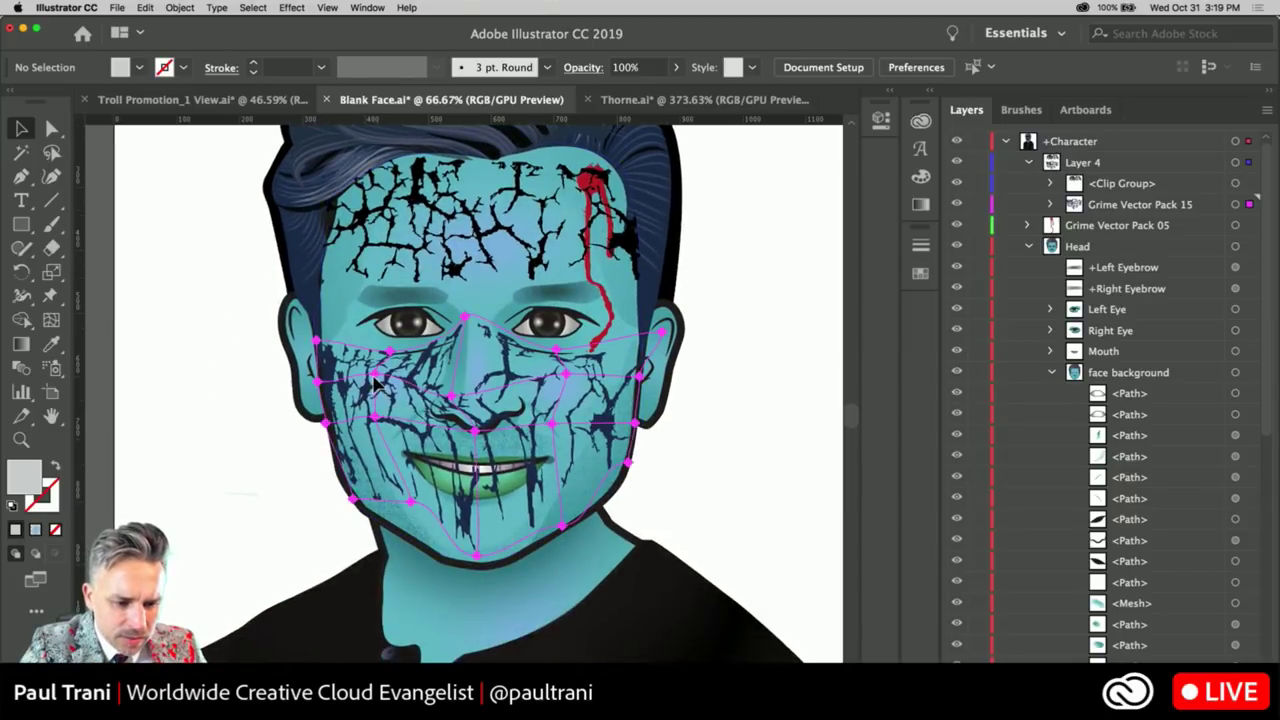
pyautogui.press('a')
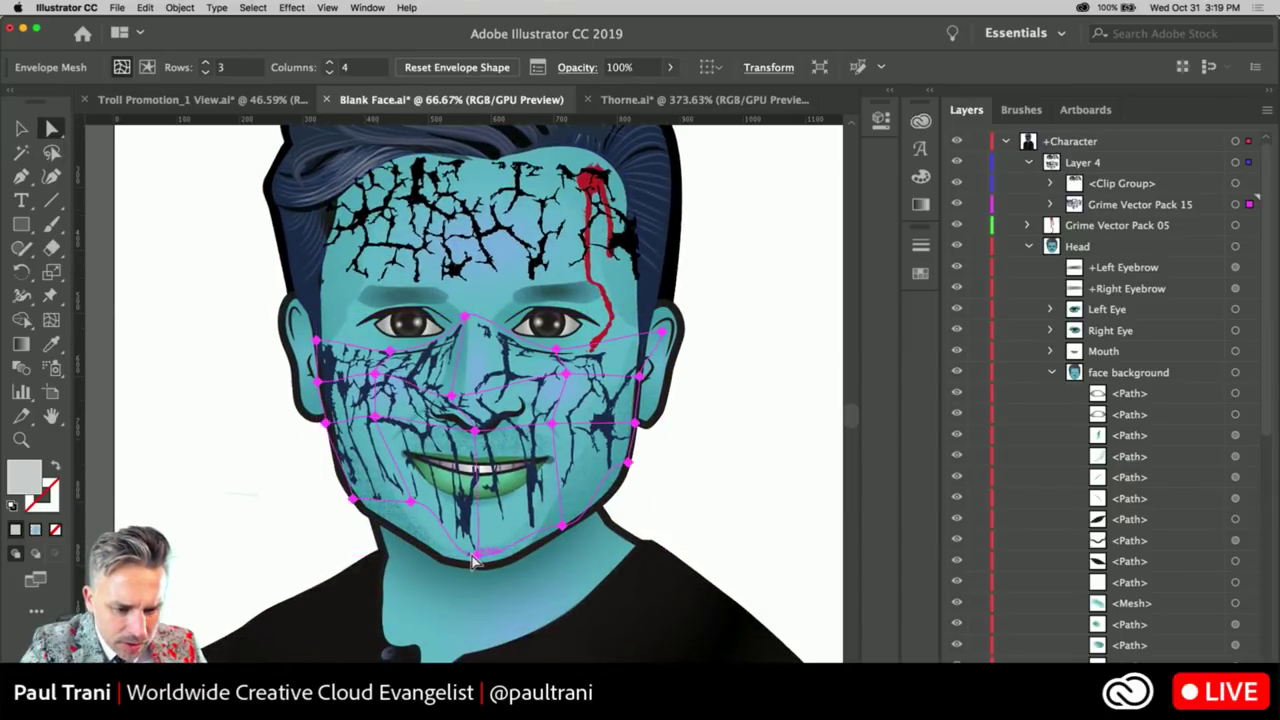
pyautogui.moveTo(474, 560); pyautogui.dragTo(475, 579)
pyautogui.moveTo(420, 482); pyautogui.dragTo(407, 538)
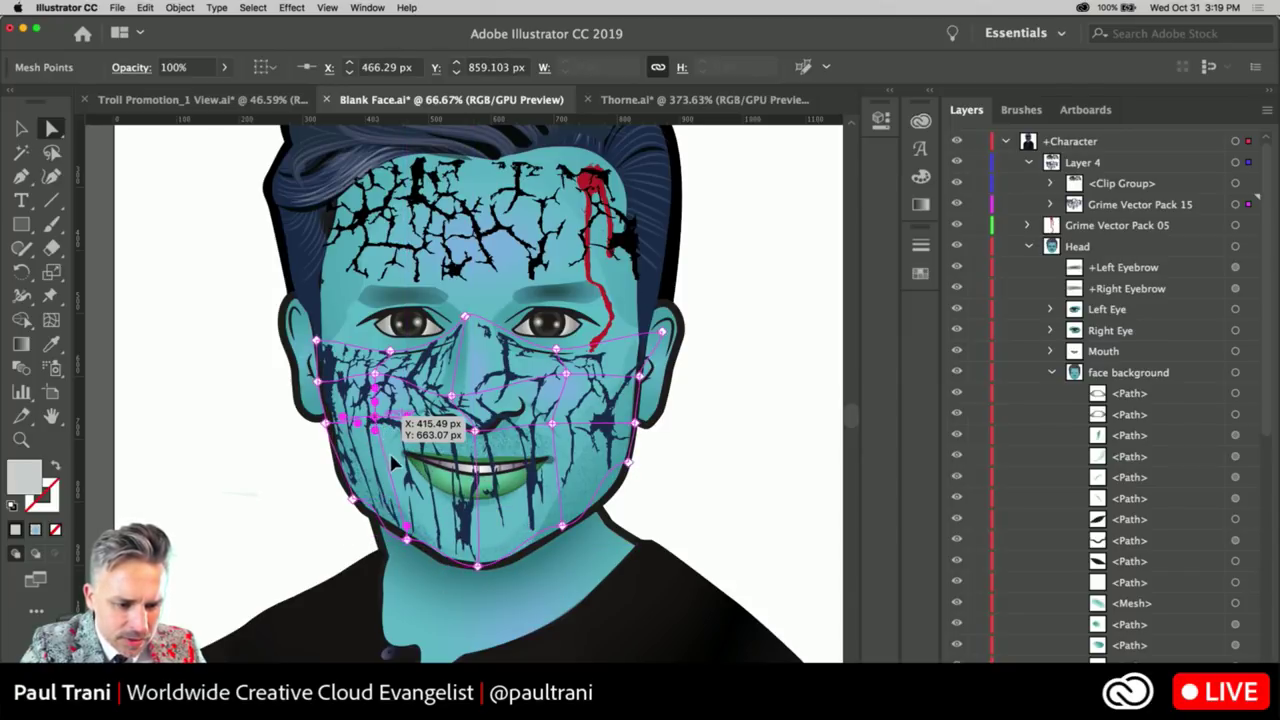
pyautogui.moveTo(374, 416); pyautogui.dragTo(384, 455)
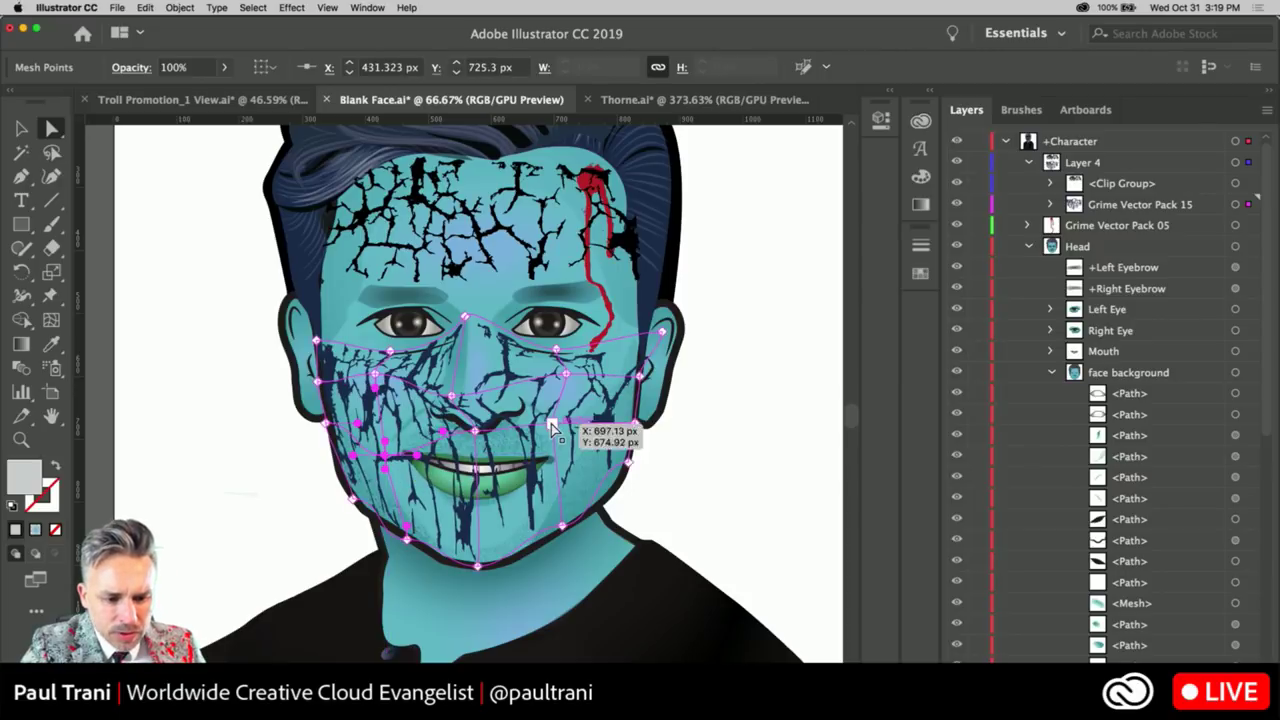
pyautogui.moveTo(551, 424); pyautogui.dragTo(563, 449)
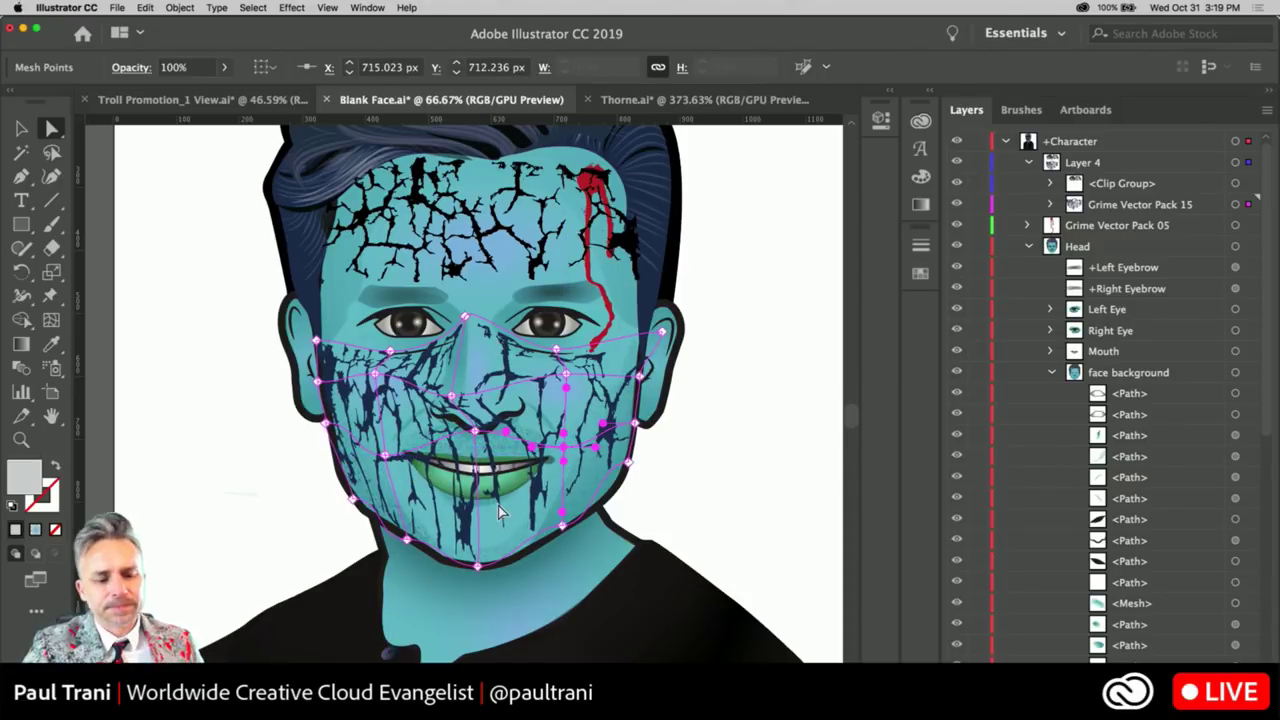
pyautogui.click(21, 128)
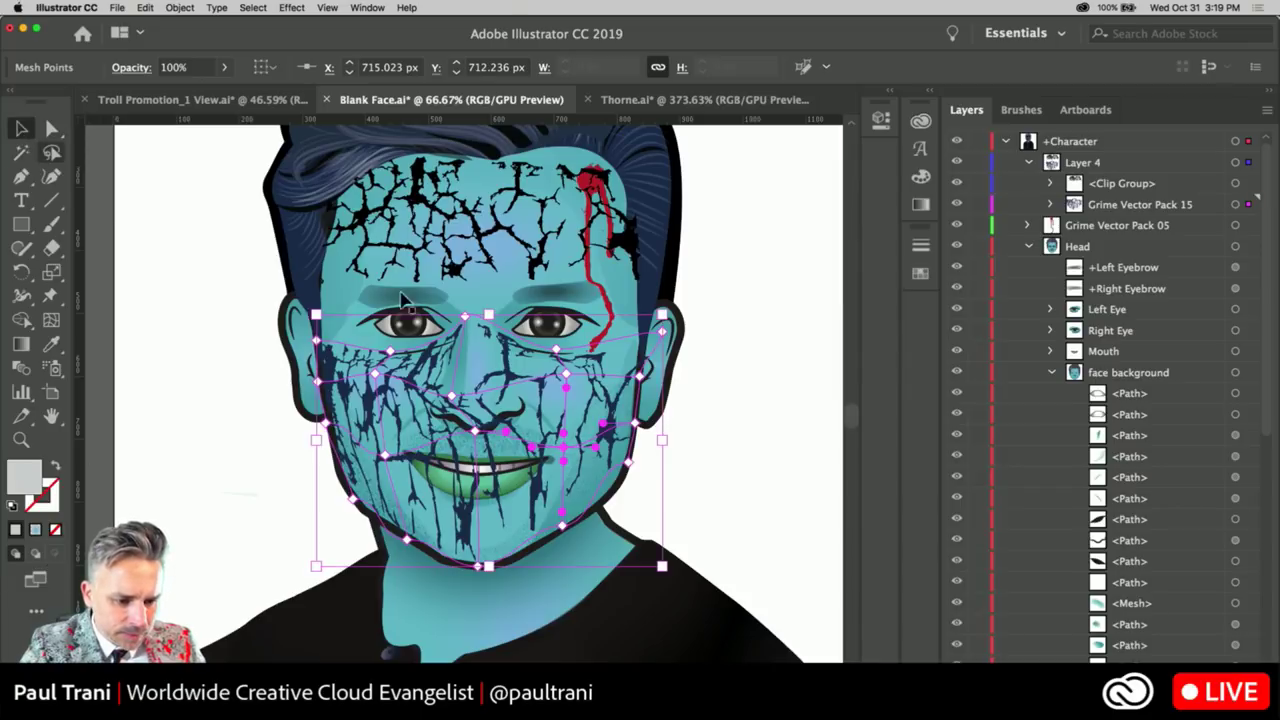
# Enter isolation mode on the lower crack envelope and reselect it
pyautogui.doubleClick(328, 398)
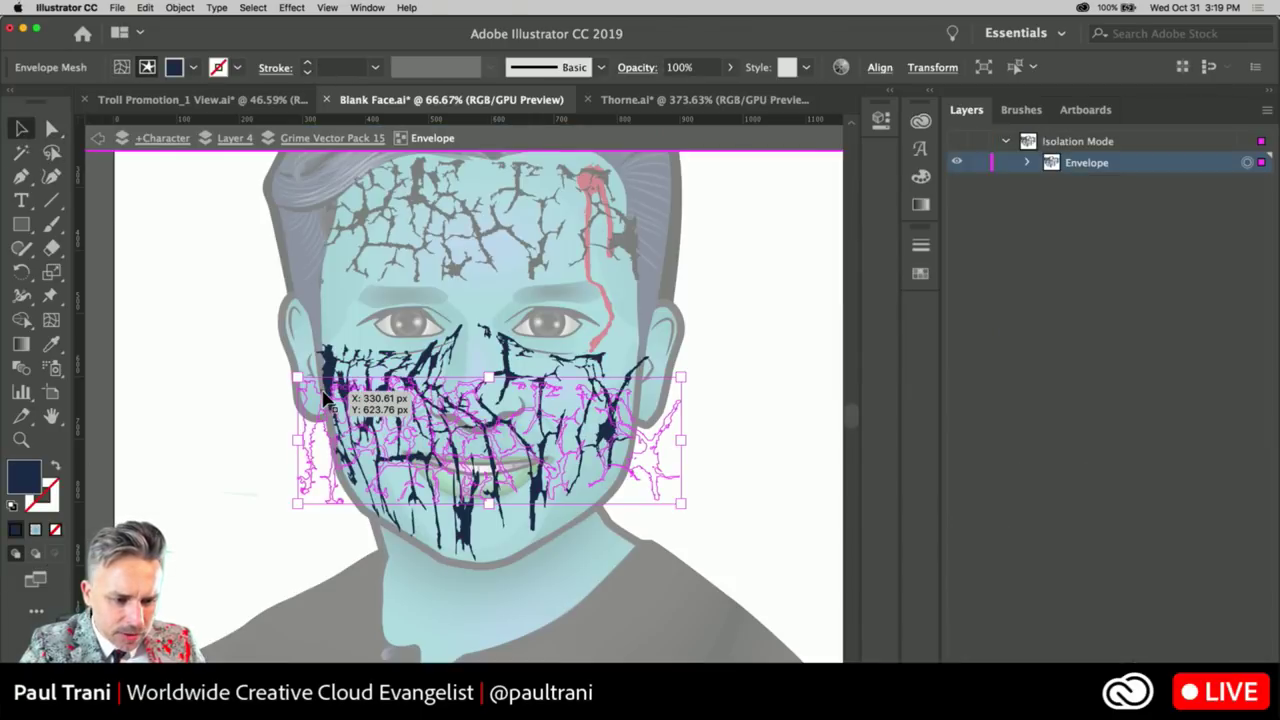
pyautogui.click(217, 486)
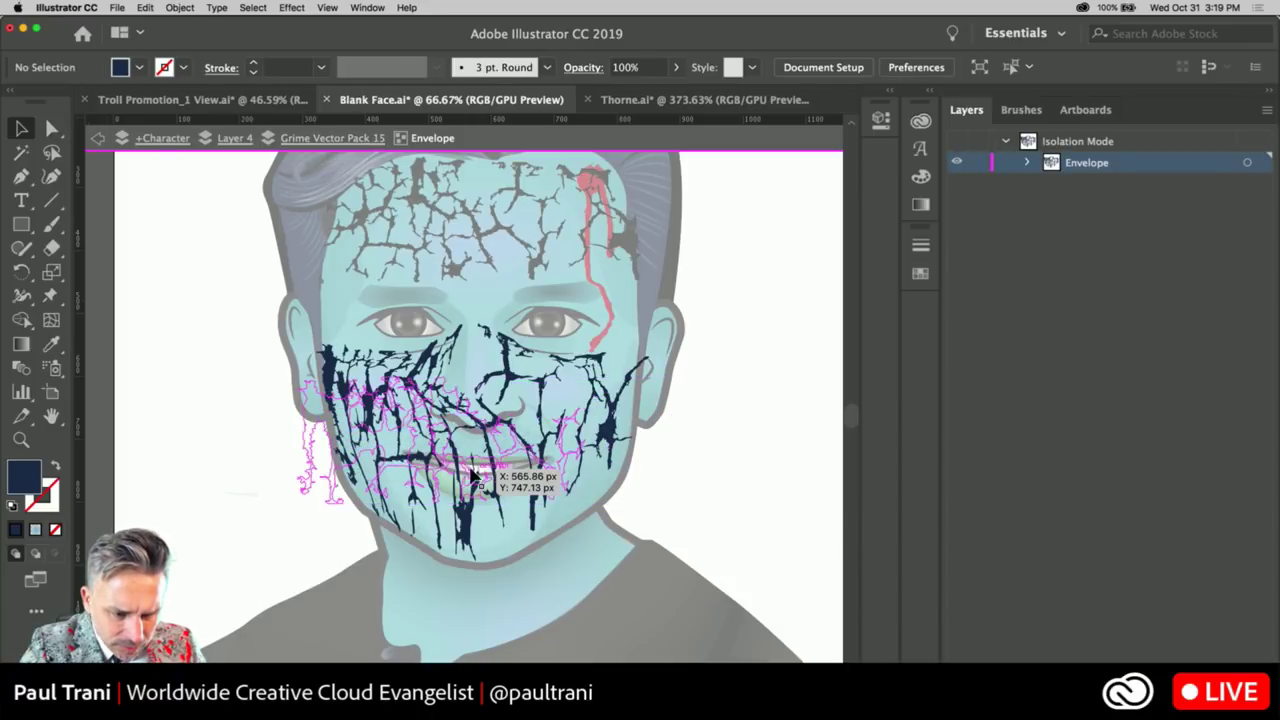
pyautogui.click(390, 400)
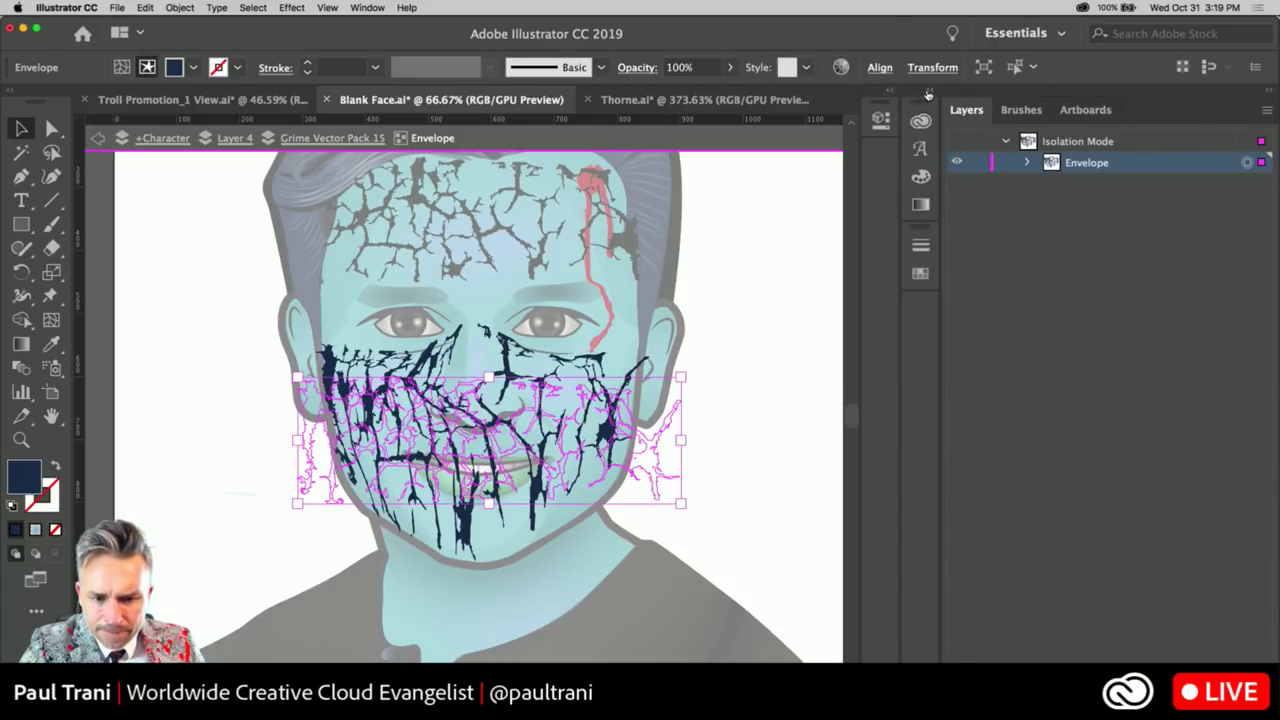
# Save the cracks' navy R=30 G=49 B=84 as a new swatch, then collapse Libraries
pyautogui.click(920, 275)
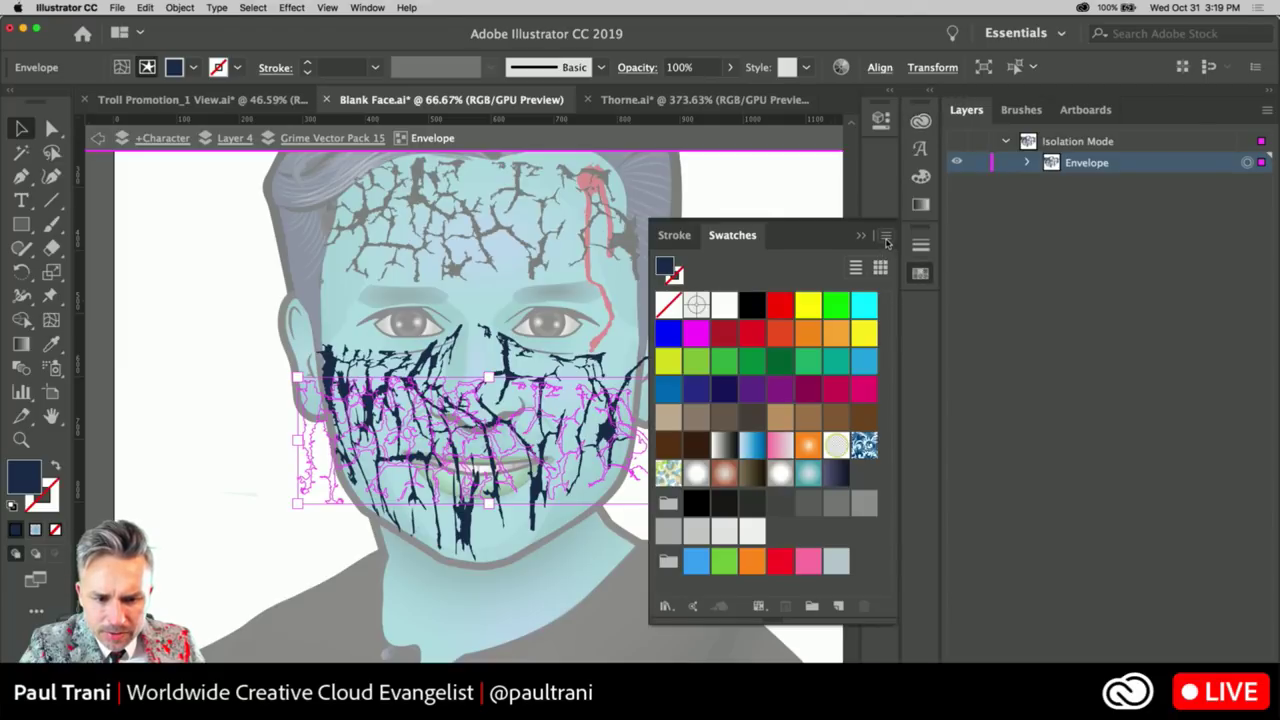
pyautogui.click(886, 237)
pyautogui.click(940, 233)
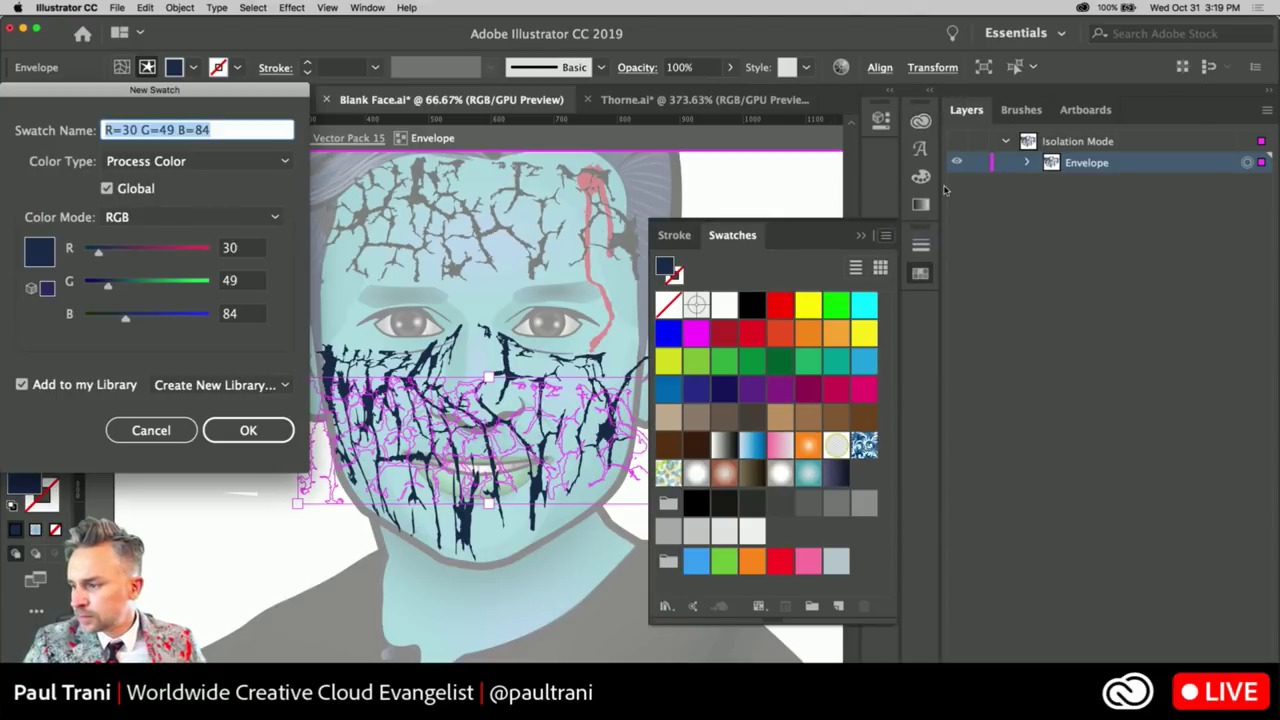
pyautogui.press('Return')
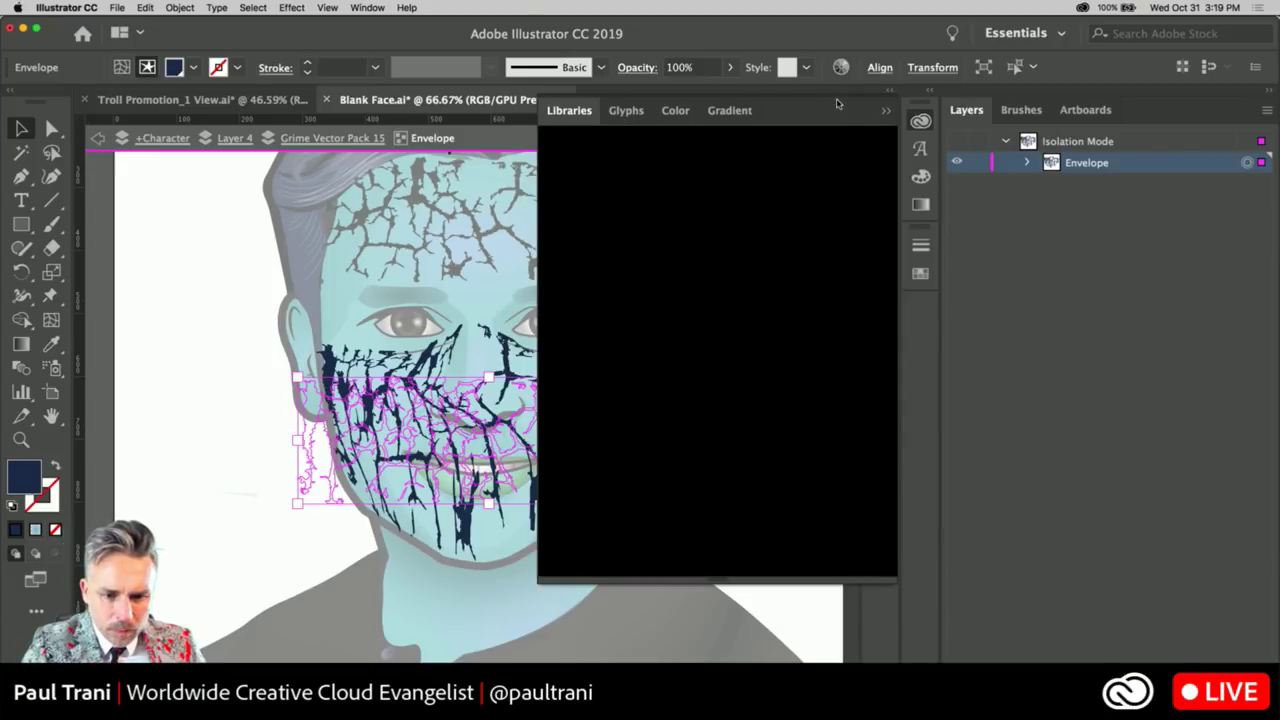
pyautogui.click(886, 111)
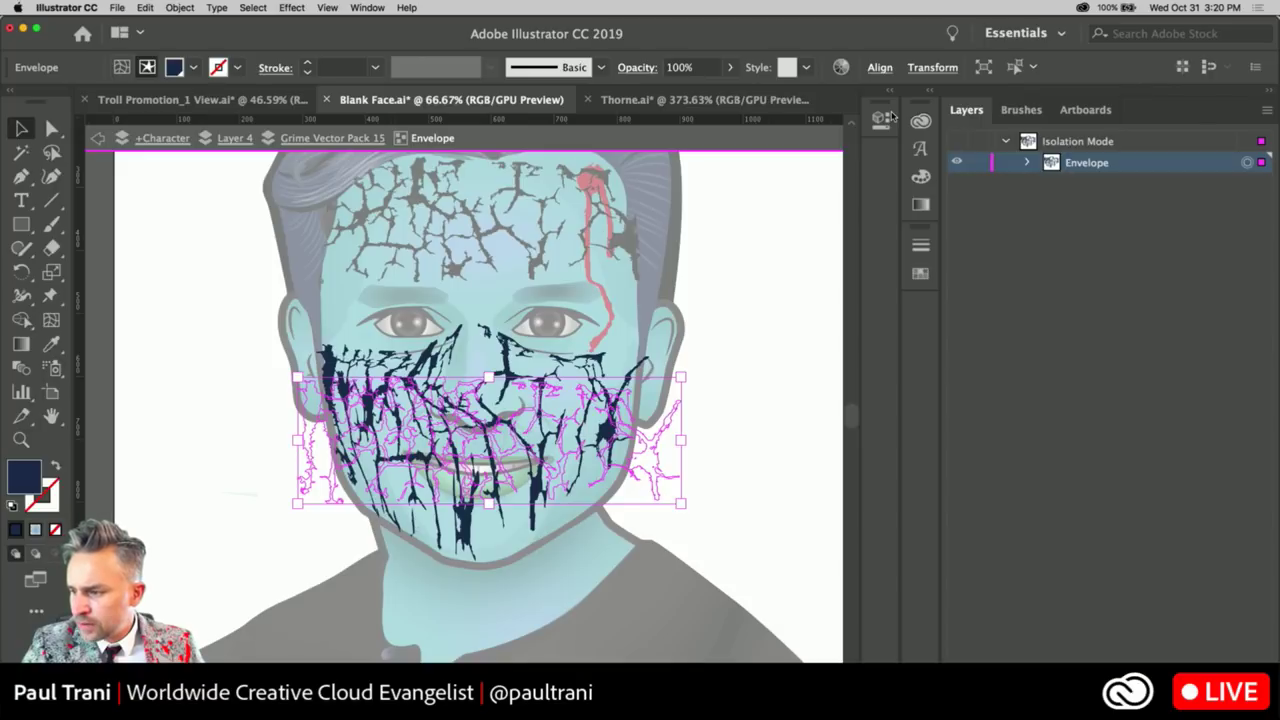
# Exit the nested isolation levels back to the full +Character artwork
pyautogui.click(97, 140)
pyautogui.click(97, 141)
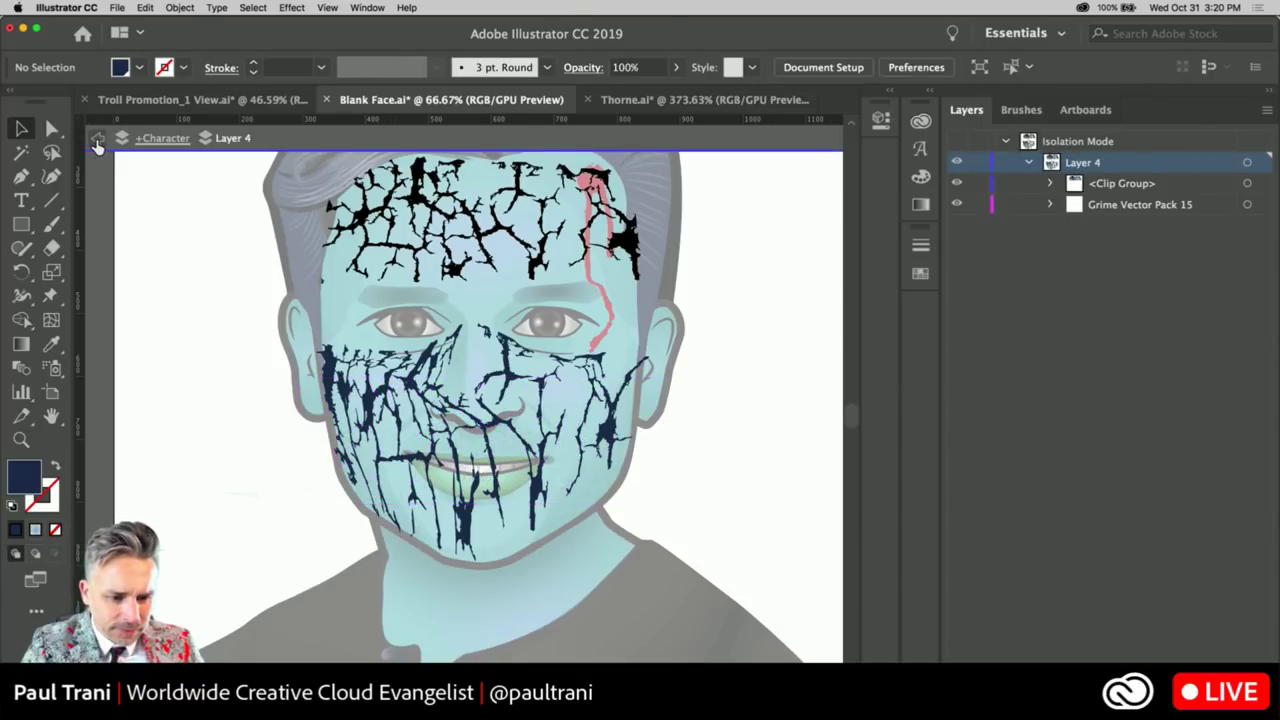
pyautogui.click(97, 140)
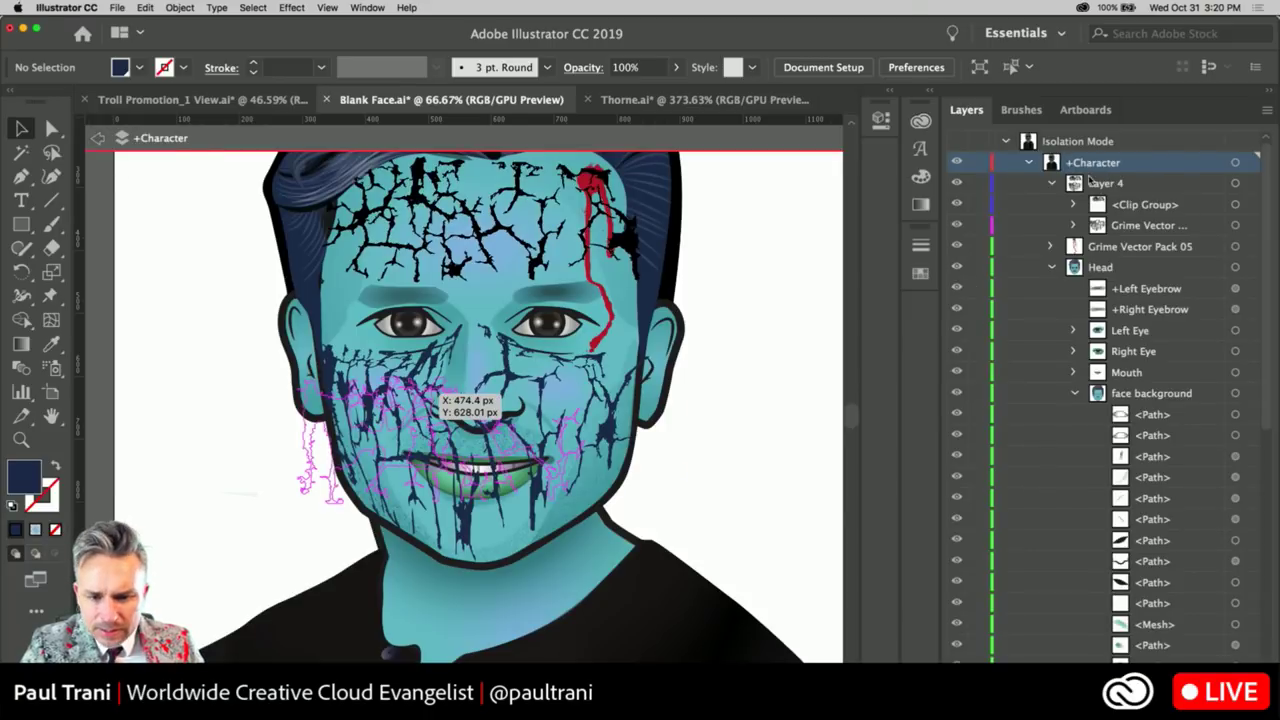
# Select Layer 4's forehead crack Clip Group and enter isolation mode on it
pyautogui.click(1106, 183)
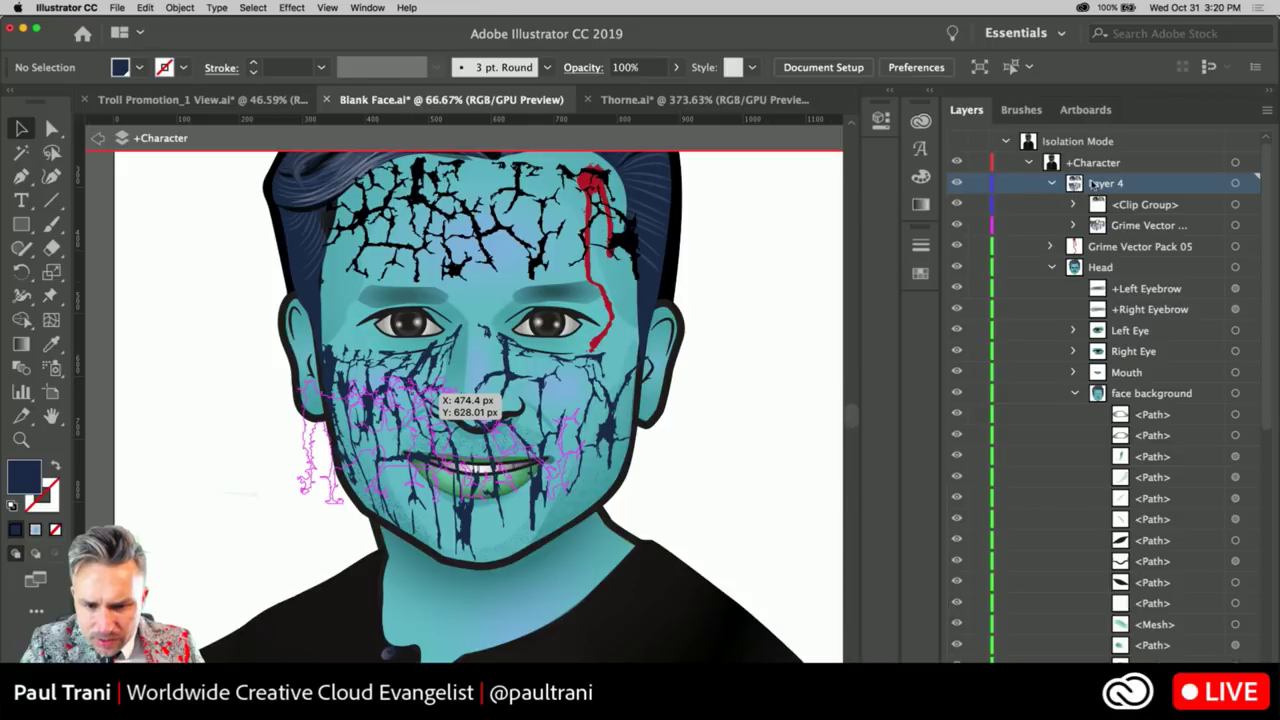
pyautogui.moveTo(1092, 183); pyautogui.dragTo(1003, 200)
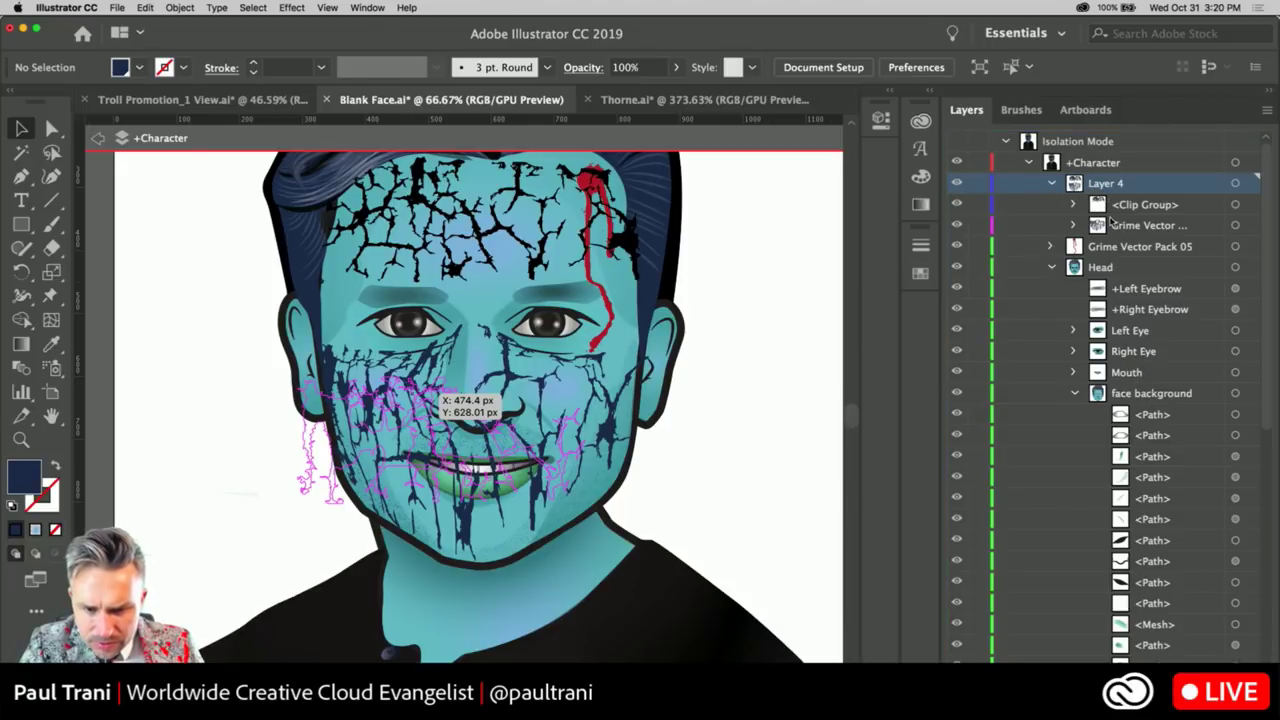
pyautogui.click(423, 209)
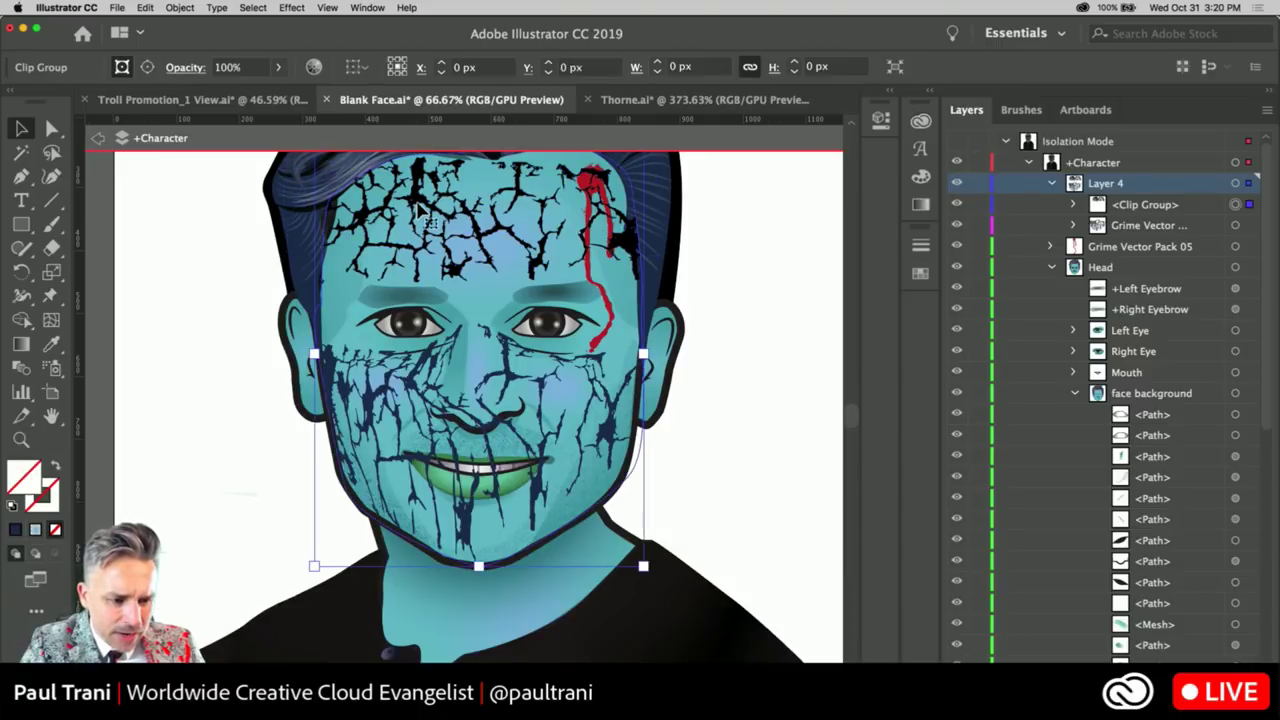
pyautogui.doubleClick(424, 212)
pyautogui.click(429, 220)
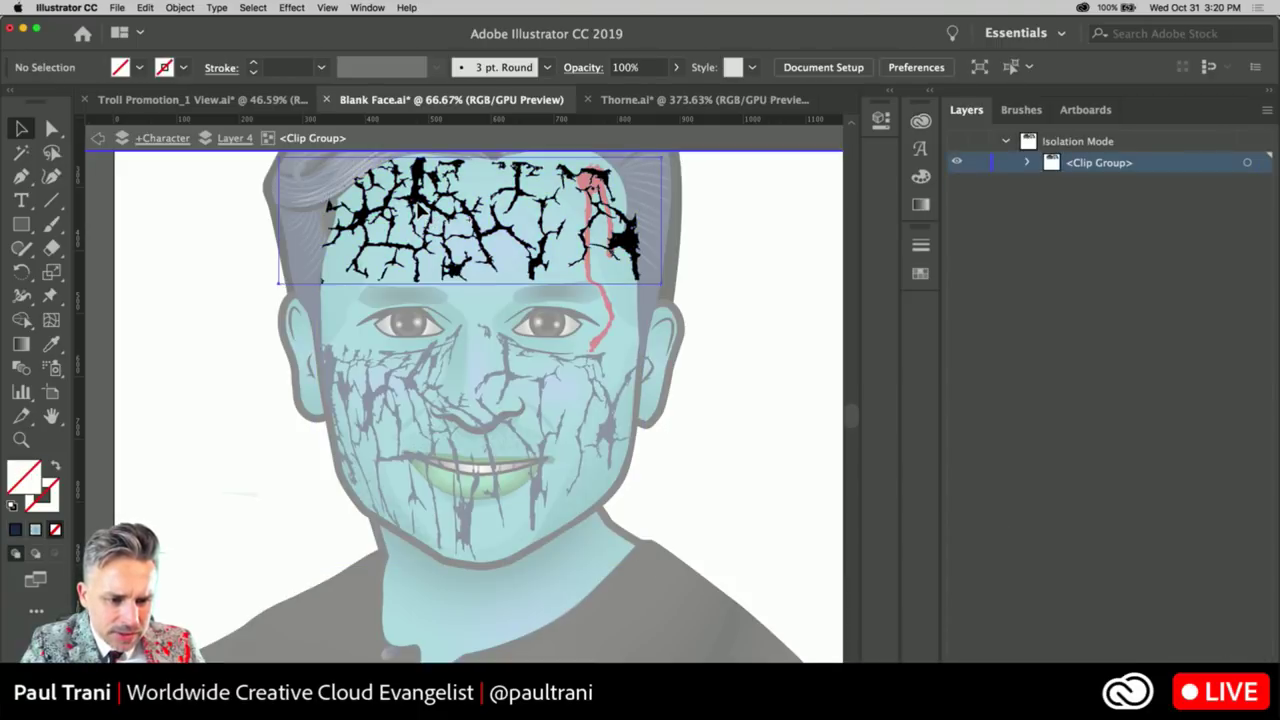
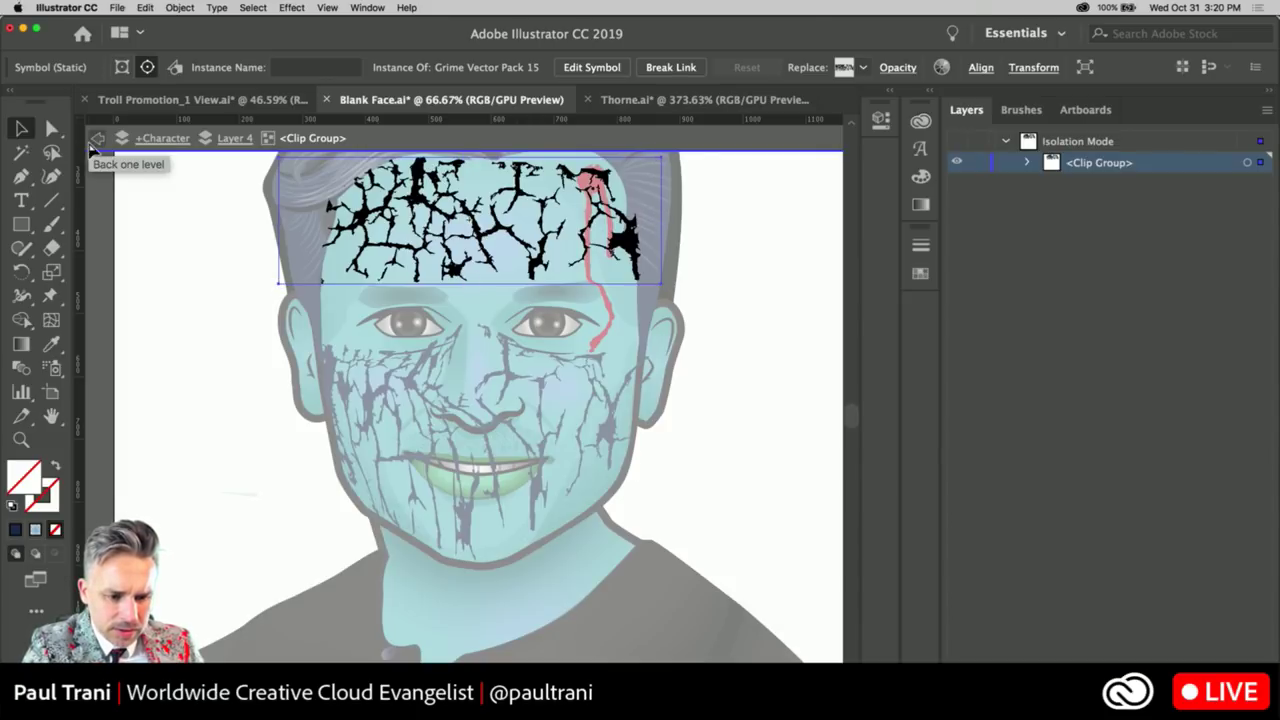
# Break the forehead cracks' symbol link, fill them dark navy (R=30 G=49 B=84), and exit isolation
pyautogui.click(920, 272)
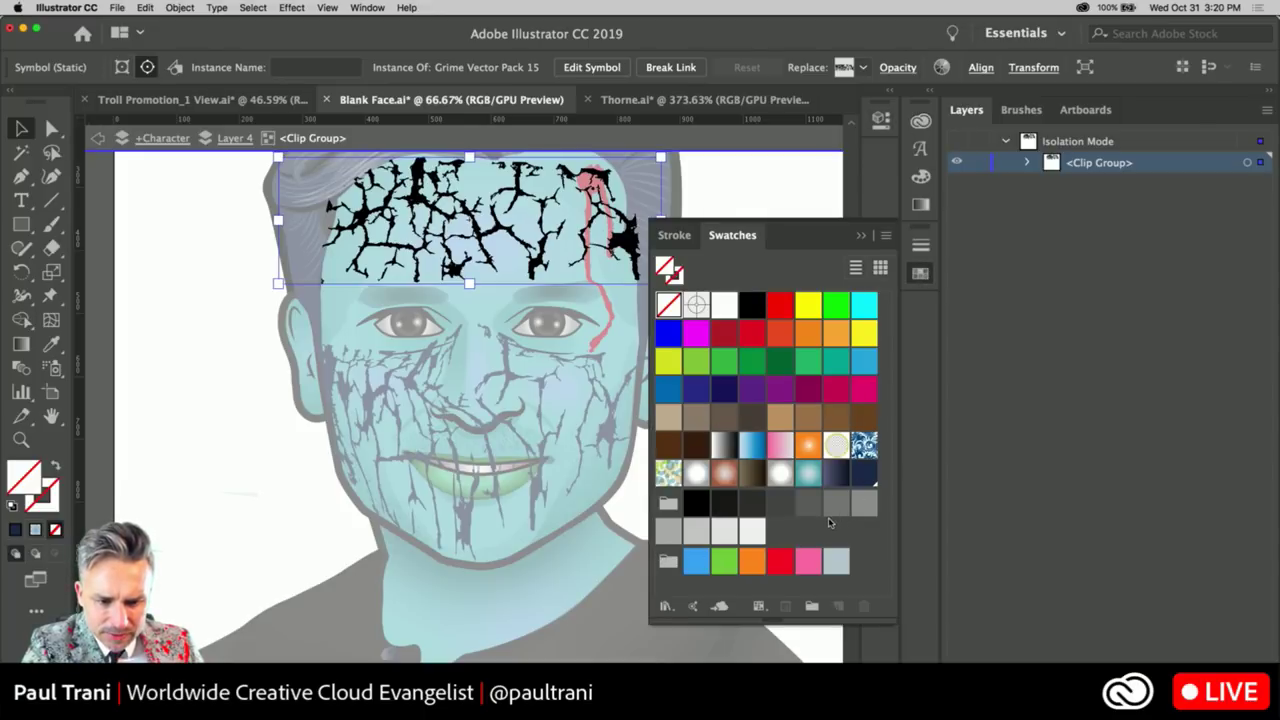
pyautogui.click(864, 472)
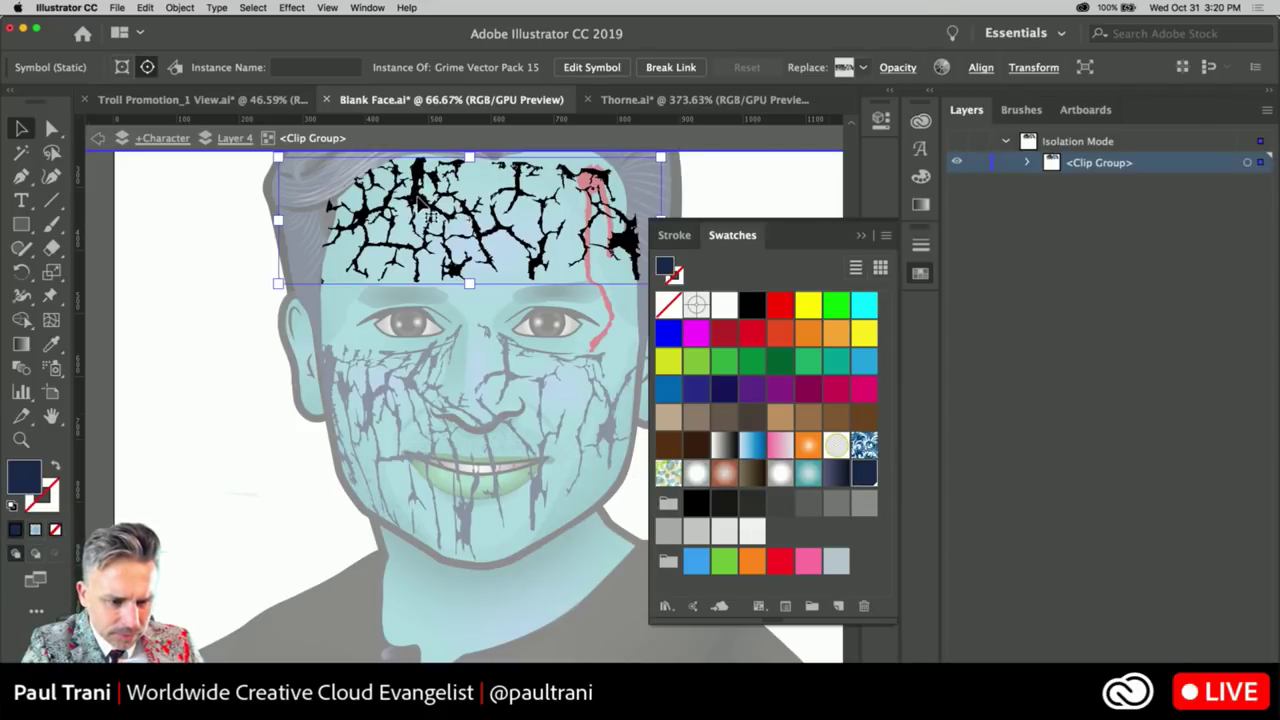
pyautogui.click(660, 67)
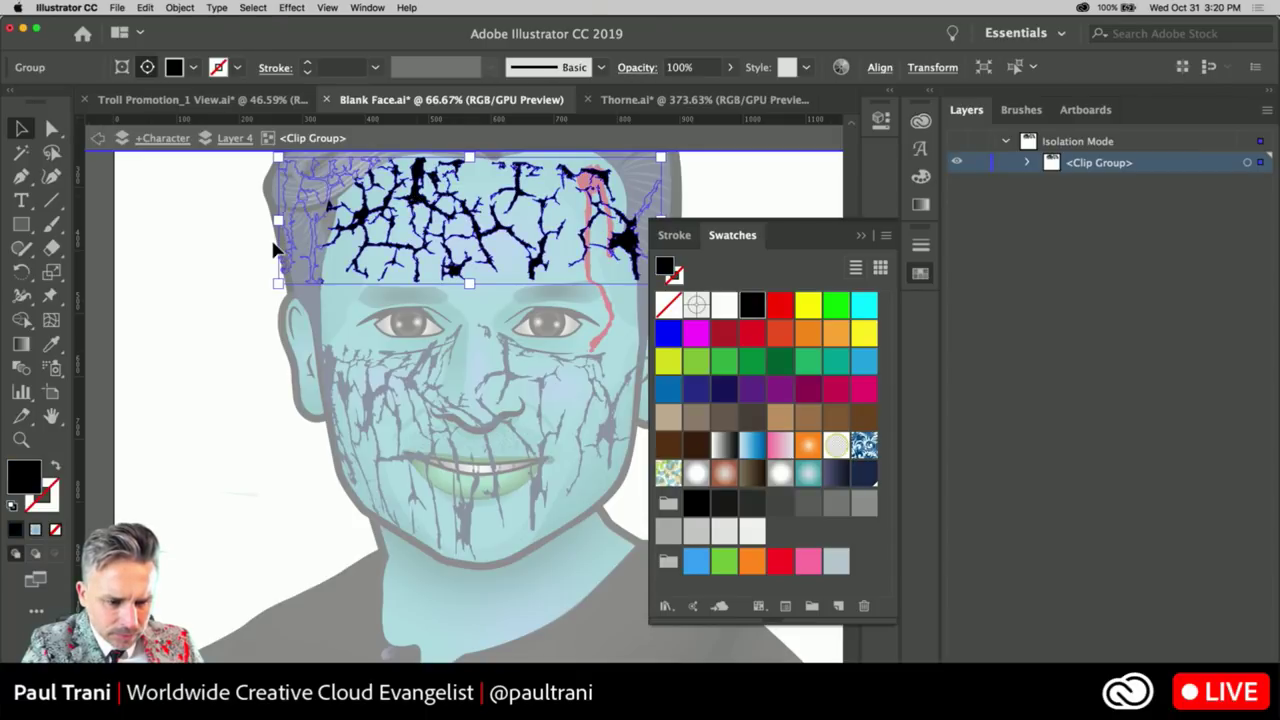
pyautogui.click(864, 474)
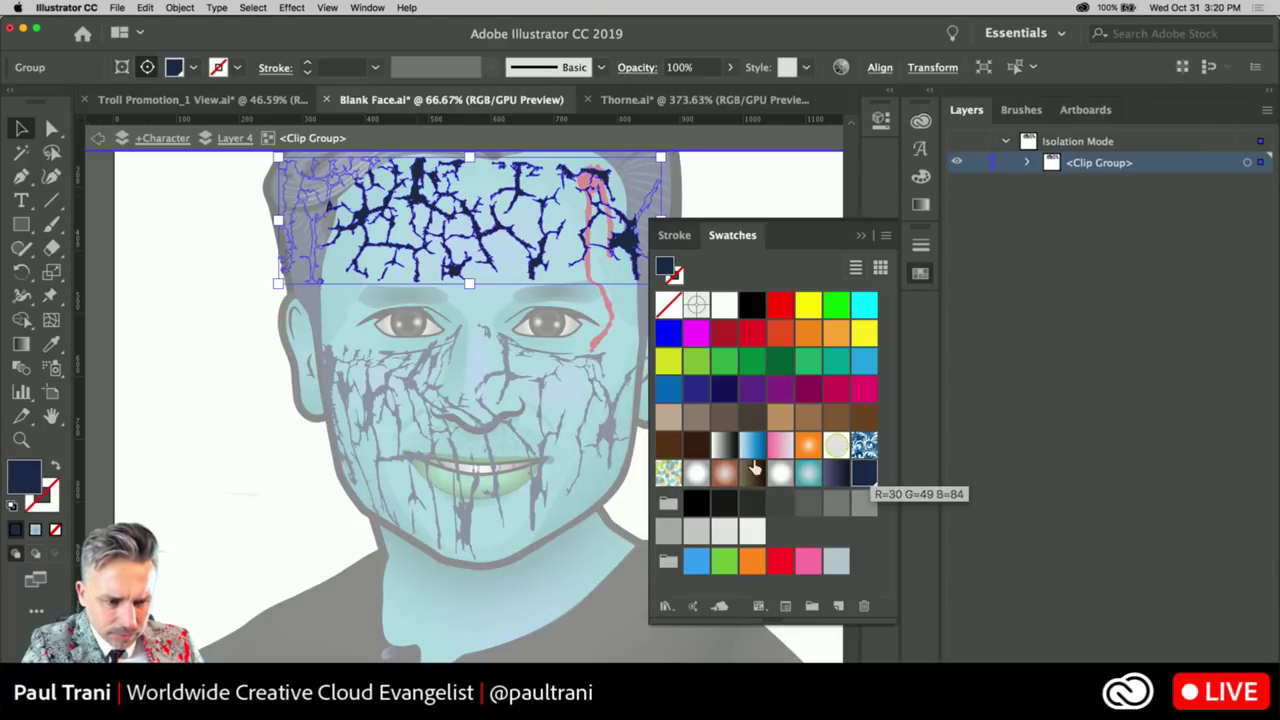
pyautogui.click(99, 140)
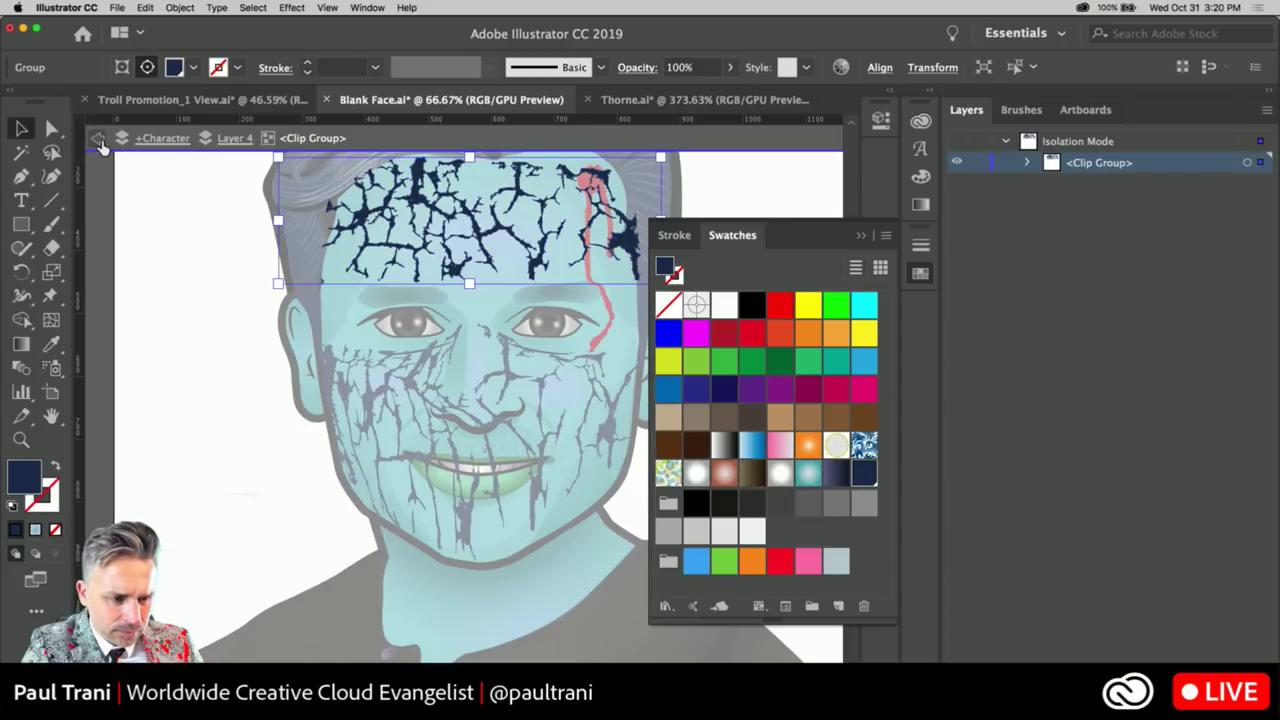
pyautogui.click(99, 140)
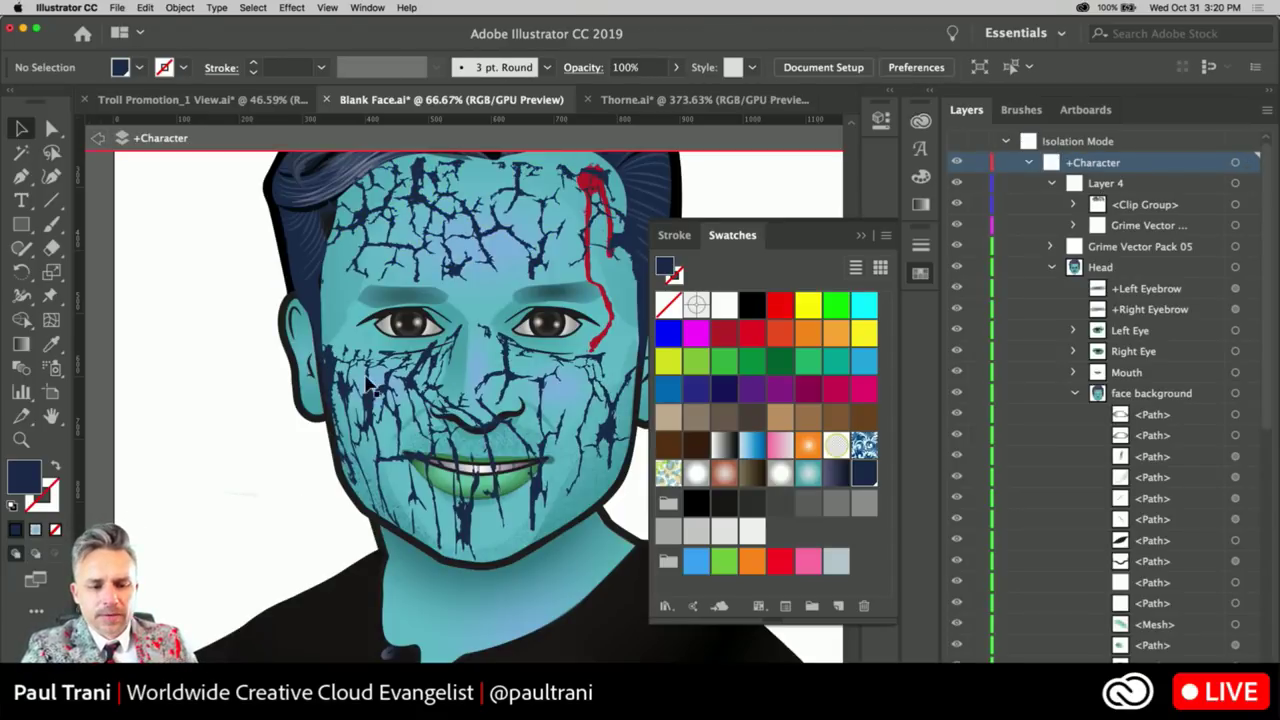
# Select Layer 4's forehead Clip Group and Grime Vector layers in the Layers panel
pyautogui.click(858, 237)
pyautogui.click(1105, 185)
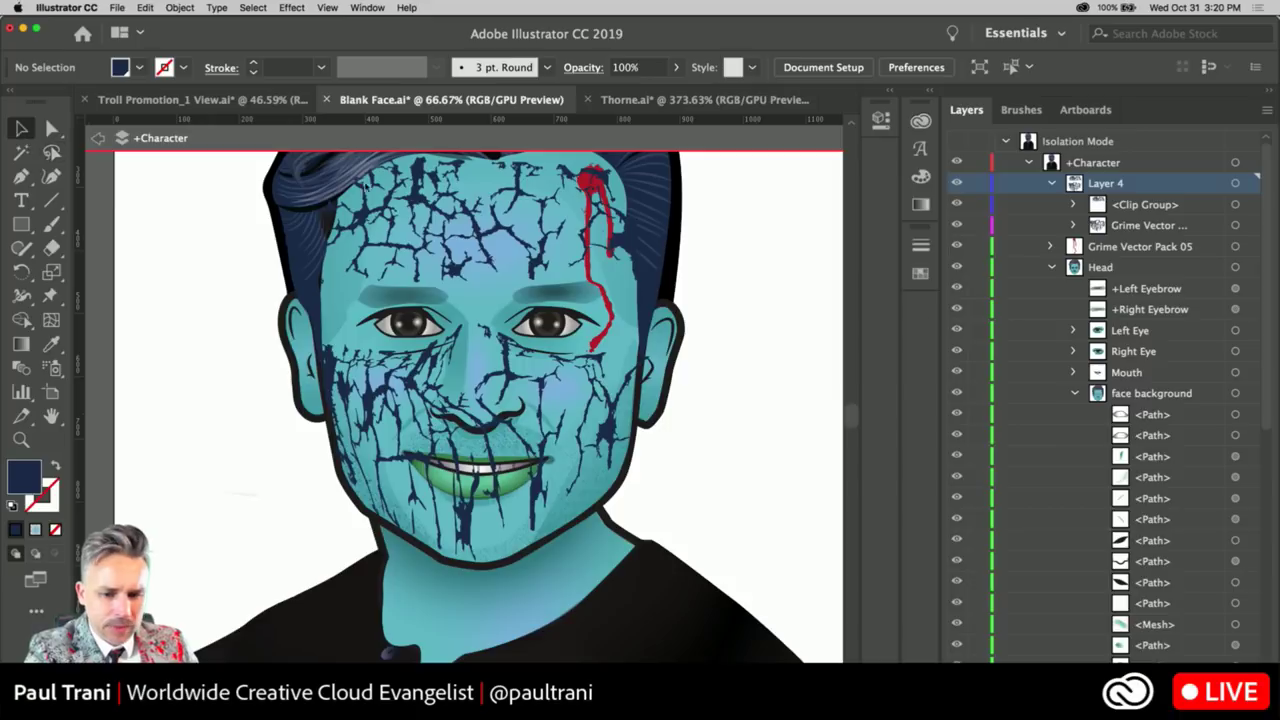
pyautogui.click(1142, 207)
pyautogui.keyDown('shift'); pyautogui.click(1120, 228); pyautogui.keyUp('shift')
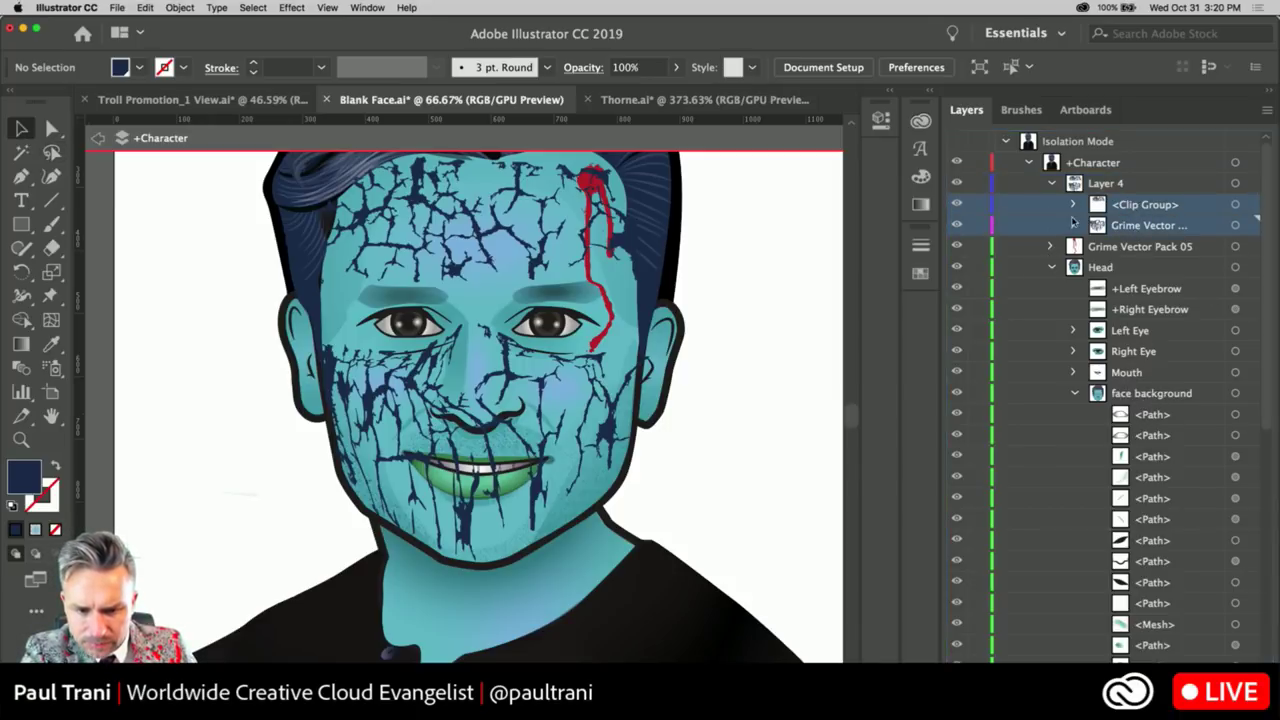
pyautogui.click(1051, 268)
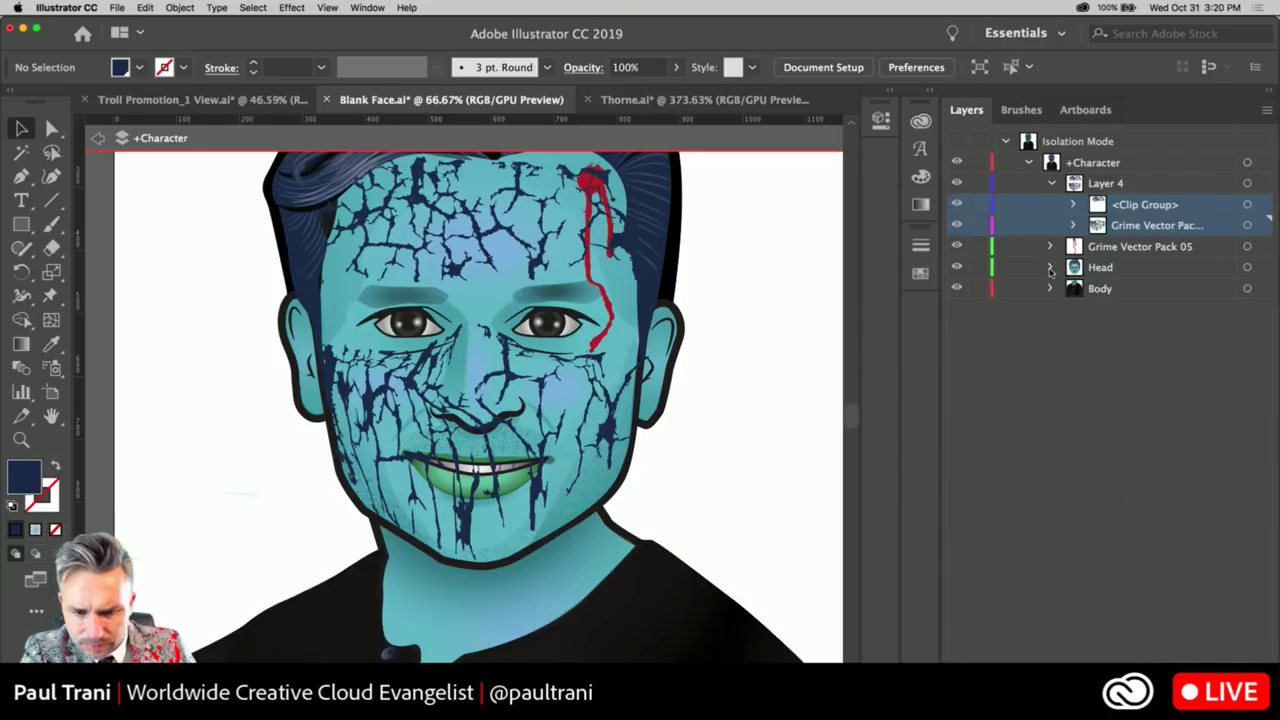
pyautogui.click(1050, 268)
pyautogui.click(1095, 248)
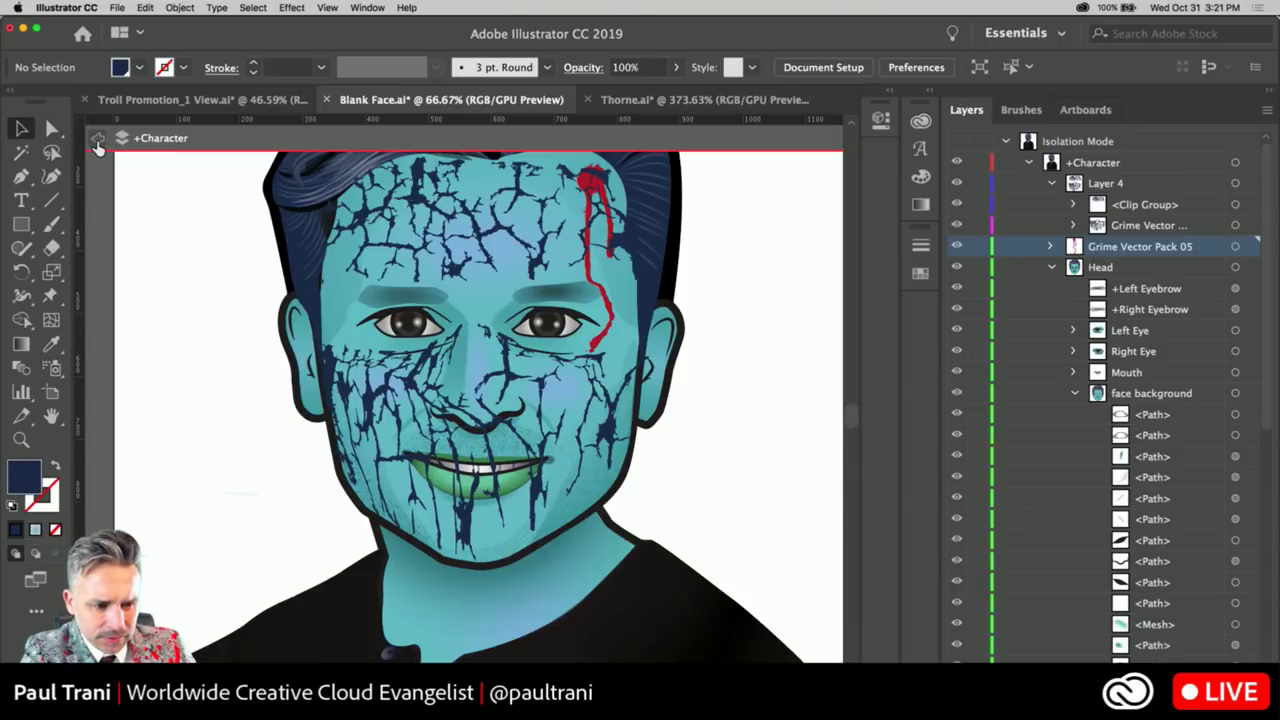
pyautogui.click(1160, 220)
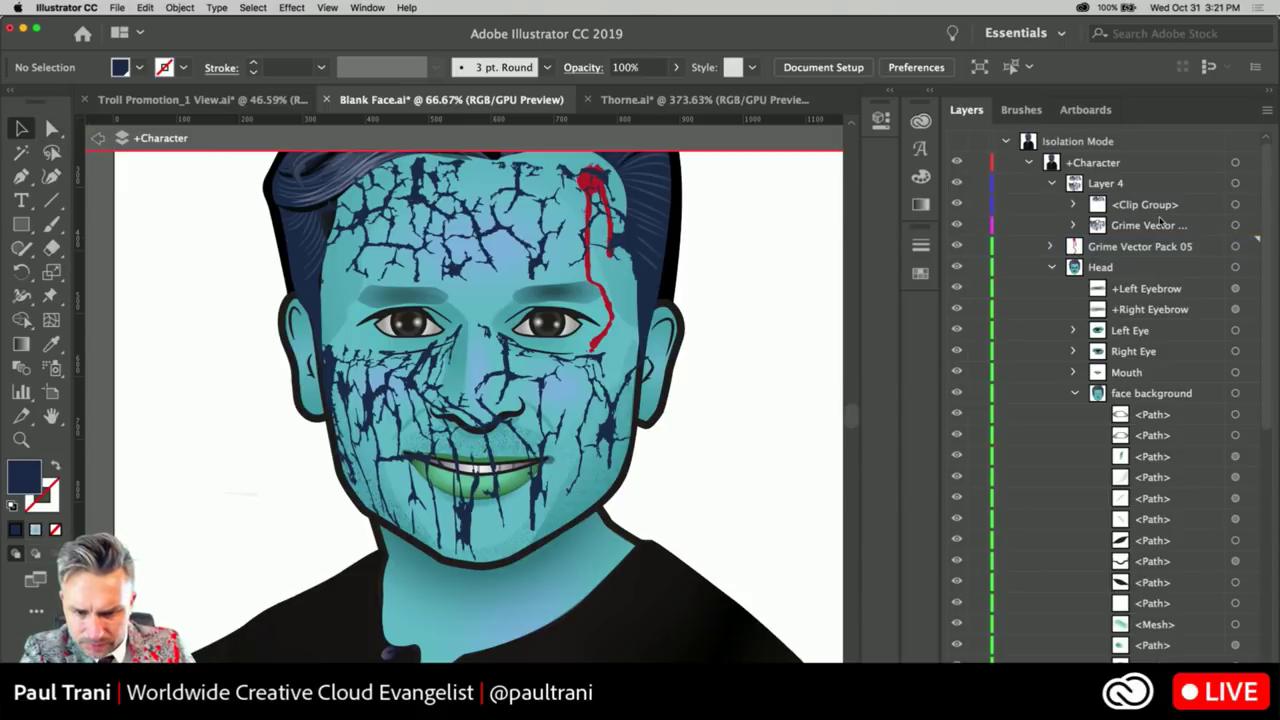
# Drag the forehead-crack clip group into the Head's face background sublayer
pyautogui.click(475, 228)
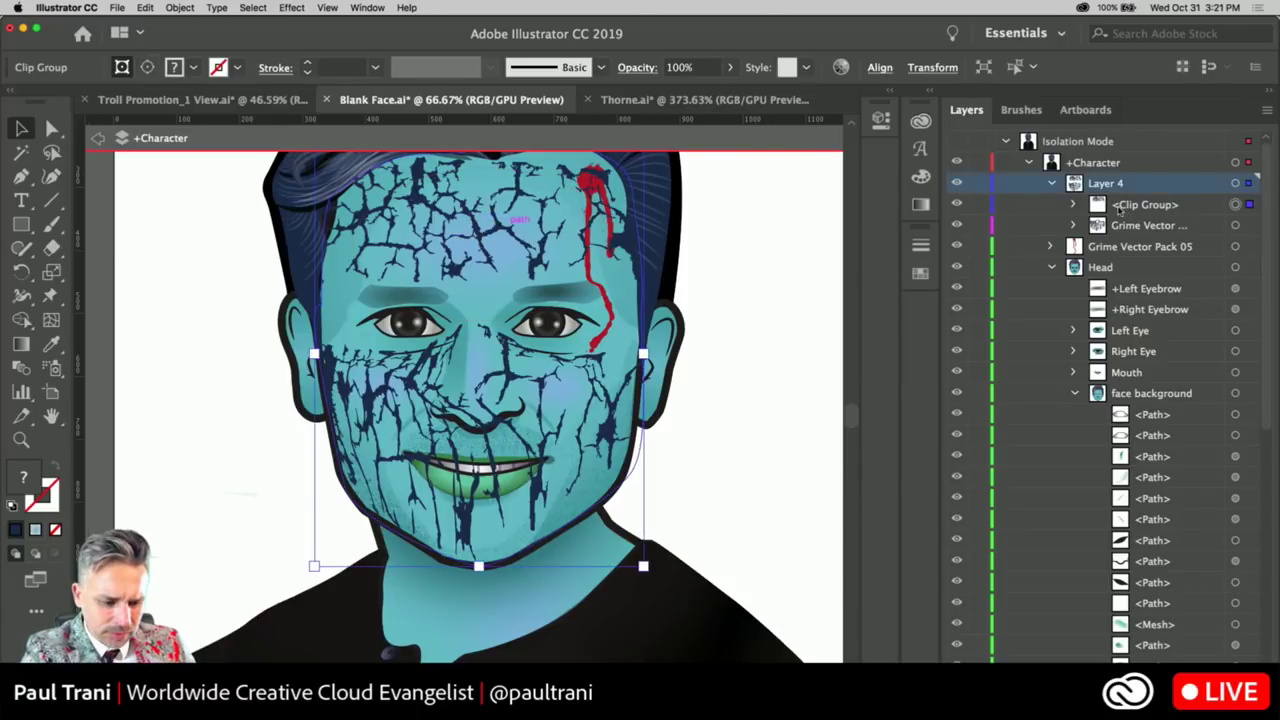
pyautogui.press('Delete')
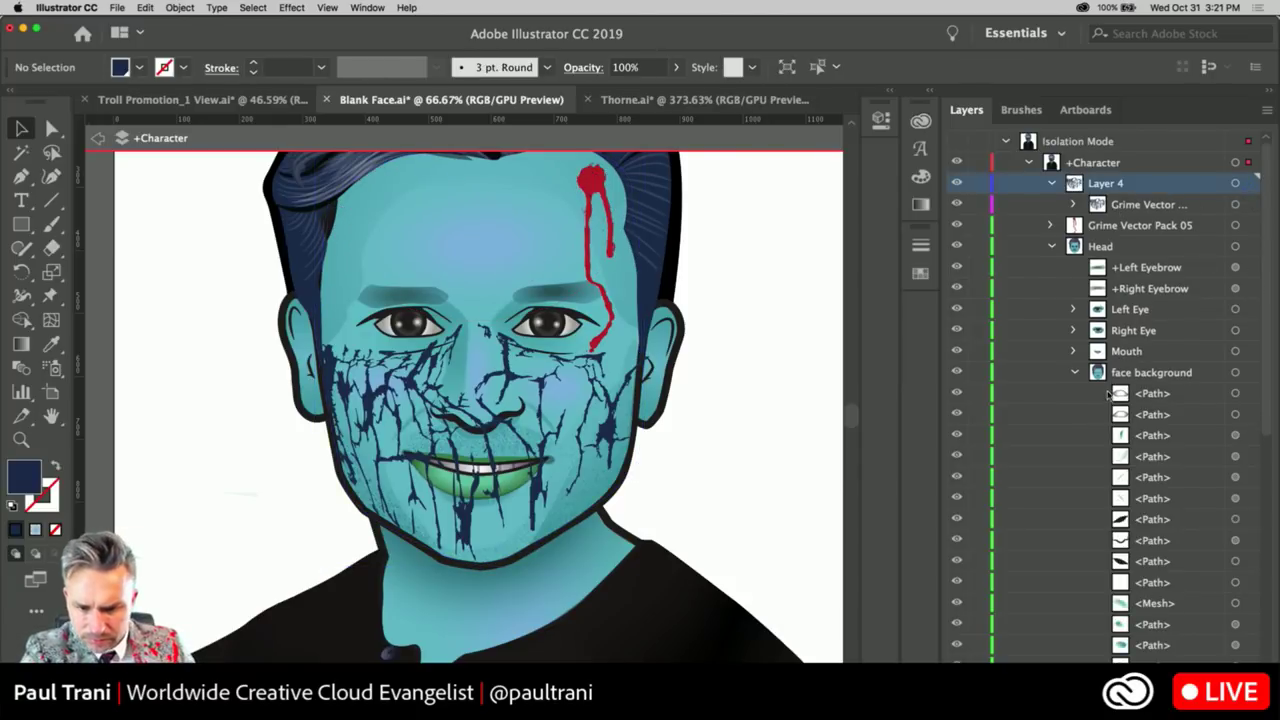
pyautogui.click(1137, 376)
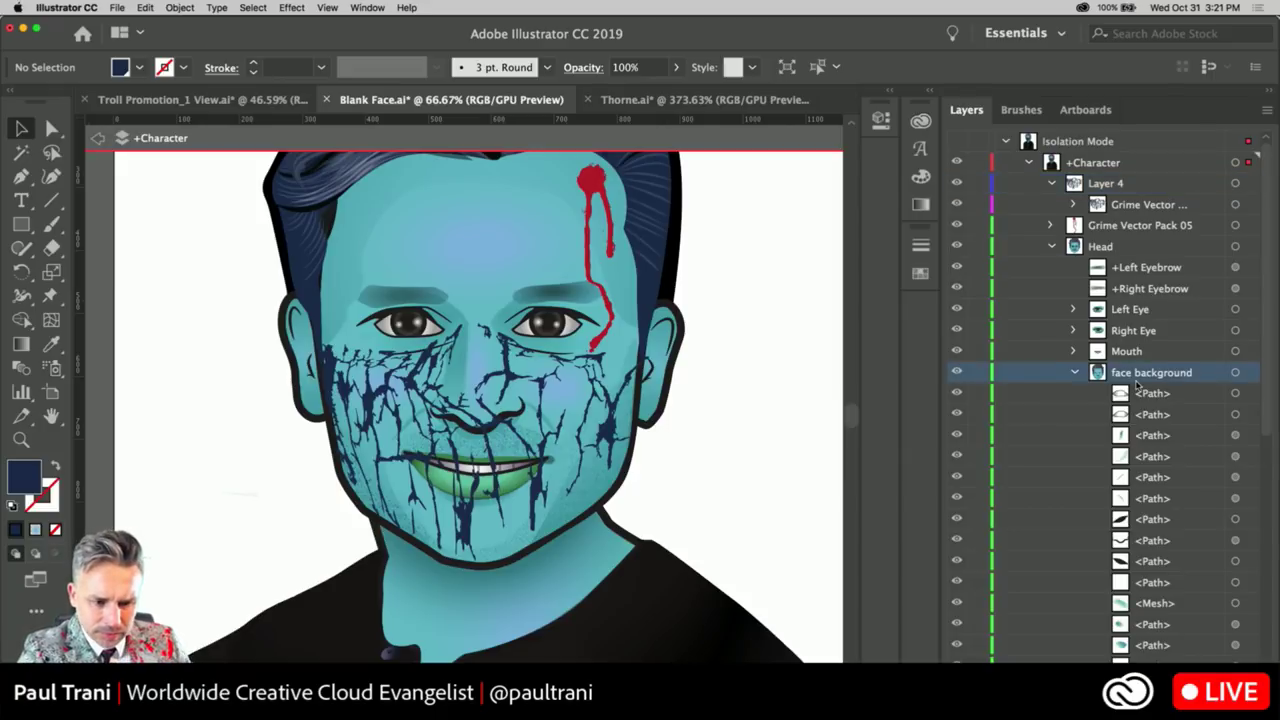
pyautogui.press('super+z')
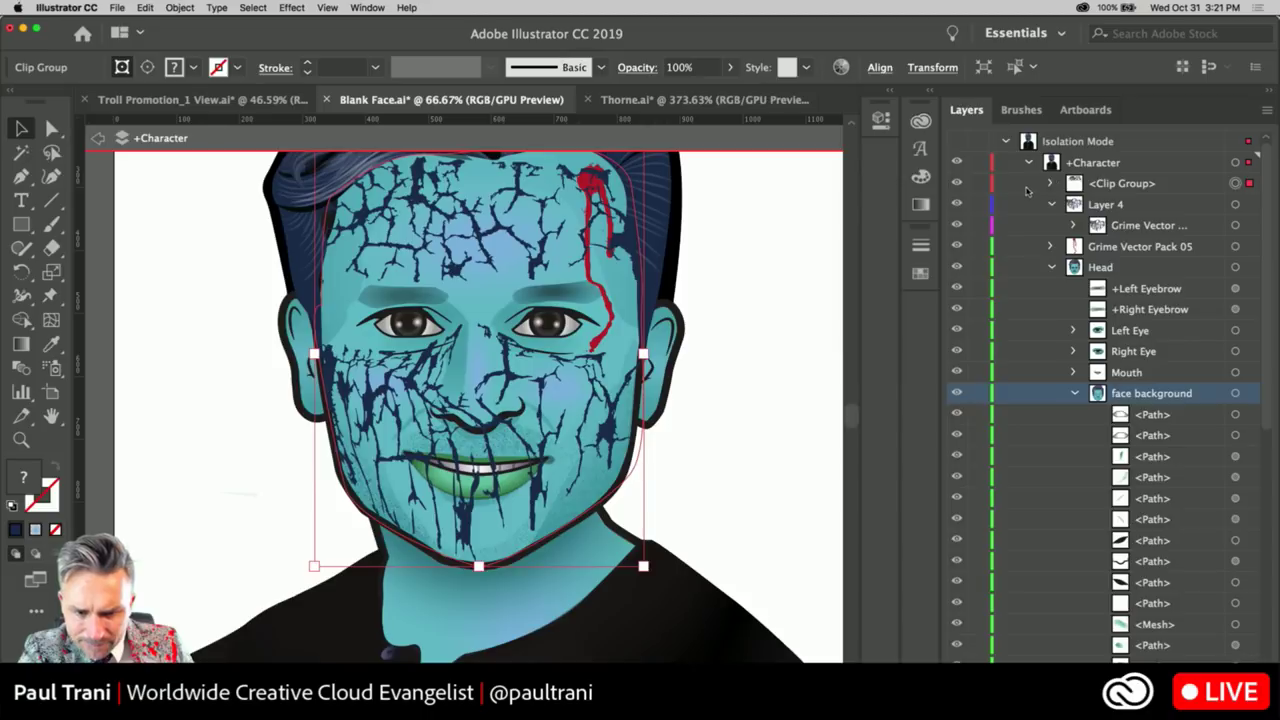
pyautogui.moveTo(1118, 186); pyautogui.dragTo(1166, 409)
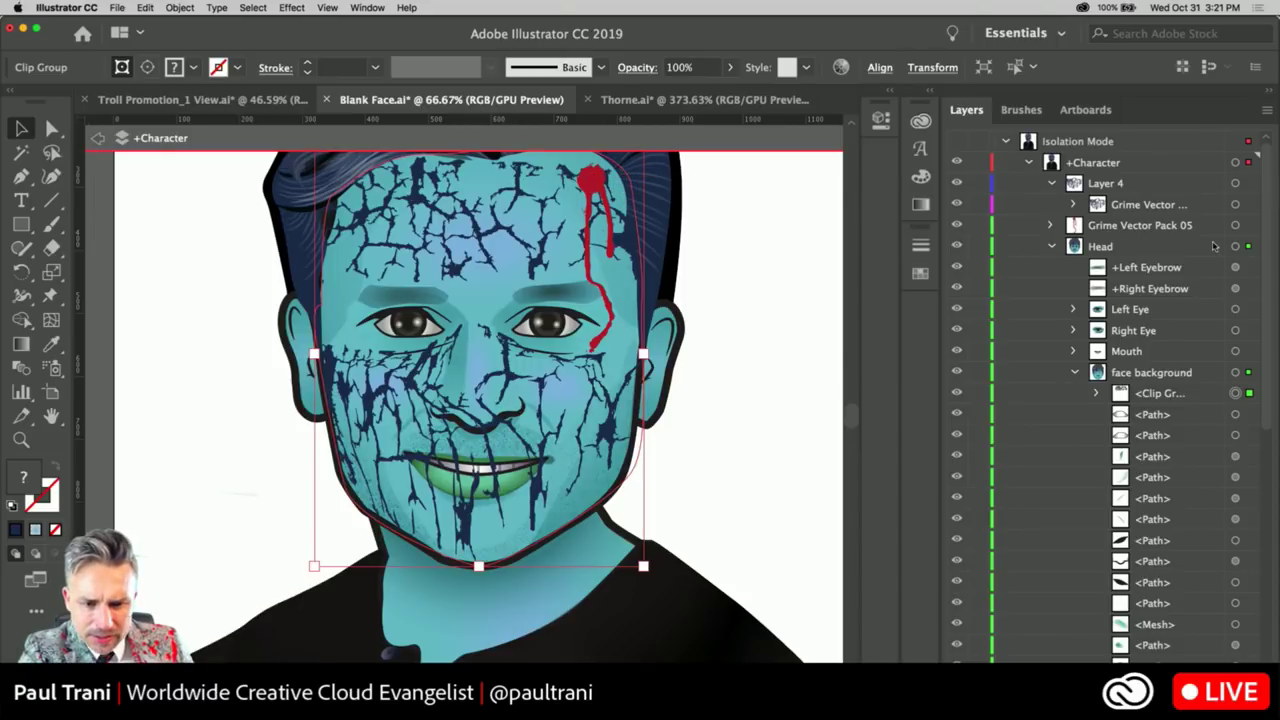
pyautogui.click(1176, 226)
# Move the red blood-drip group from Layer 4 into the face background sublayer
pyautogui.click(1144, 185)
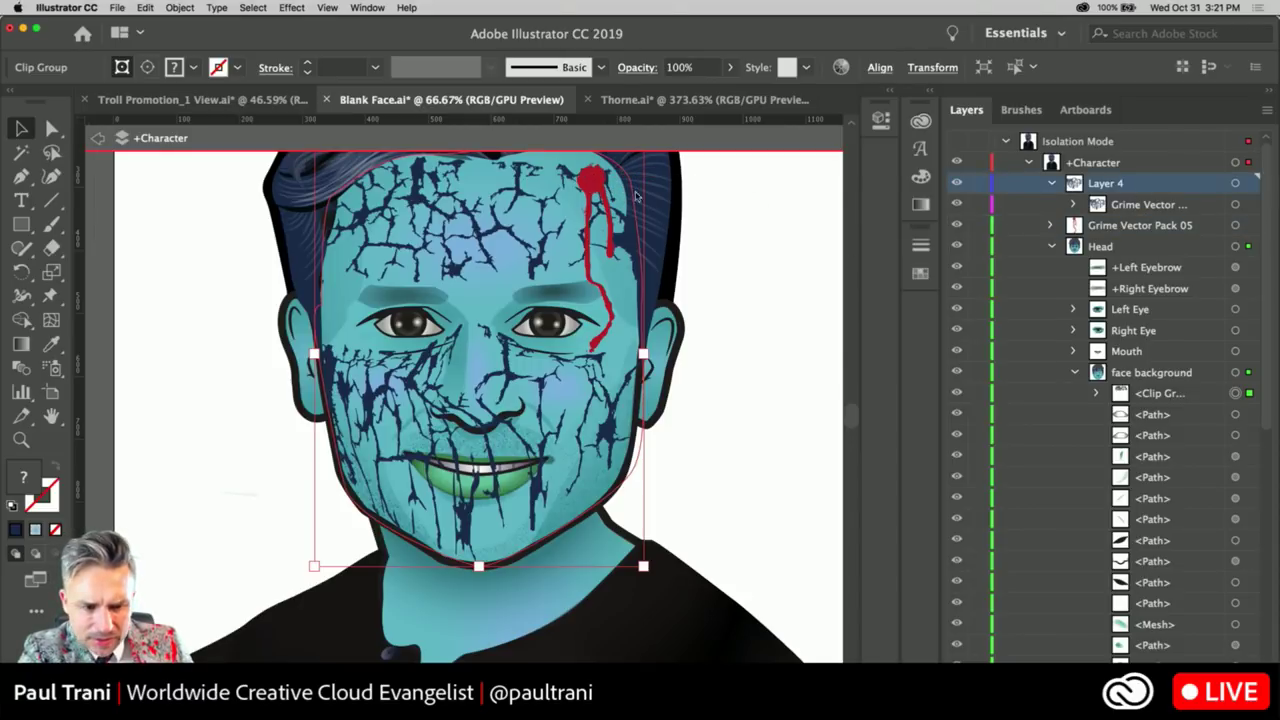
pyautogui.click(192, 258)
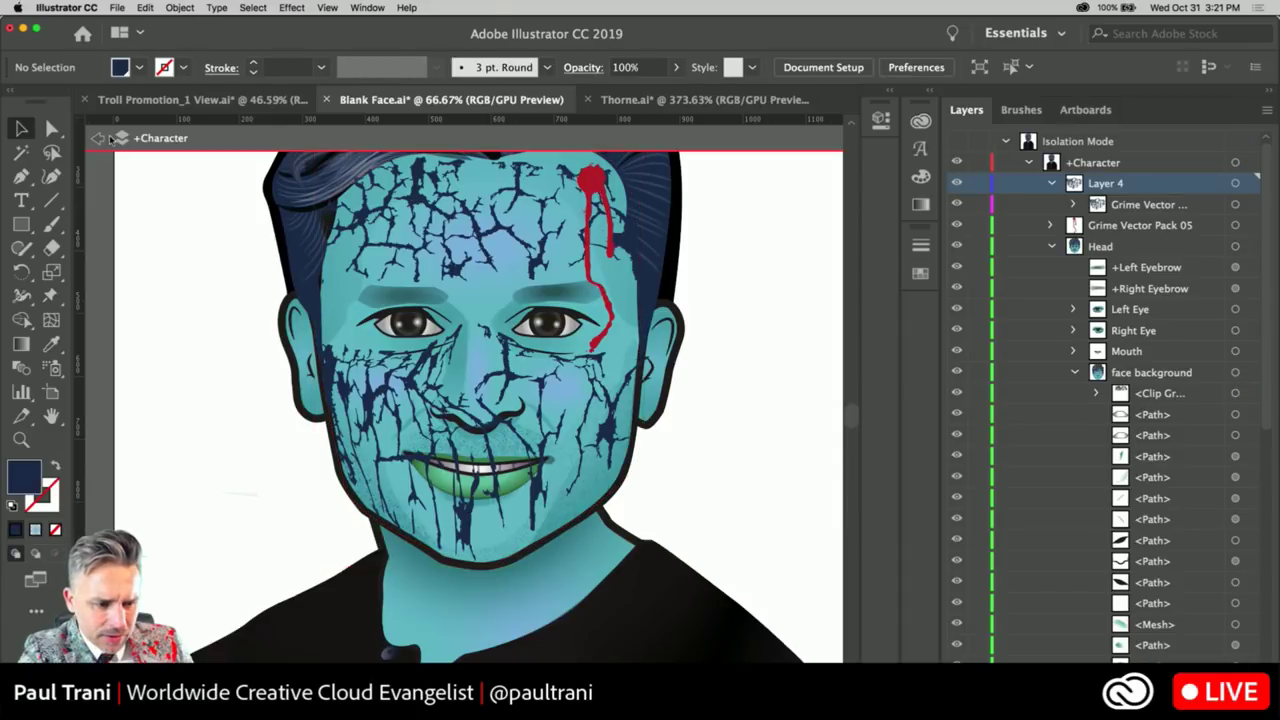
pyautogui.click(591, 181)
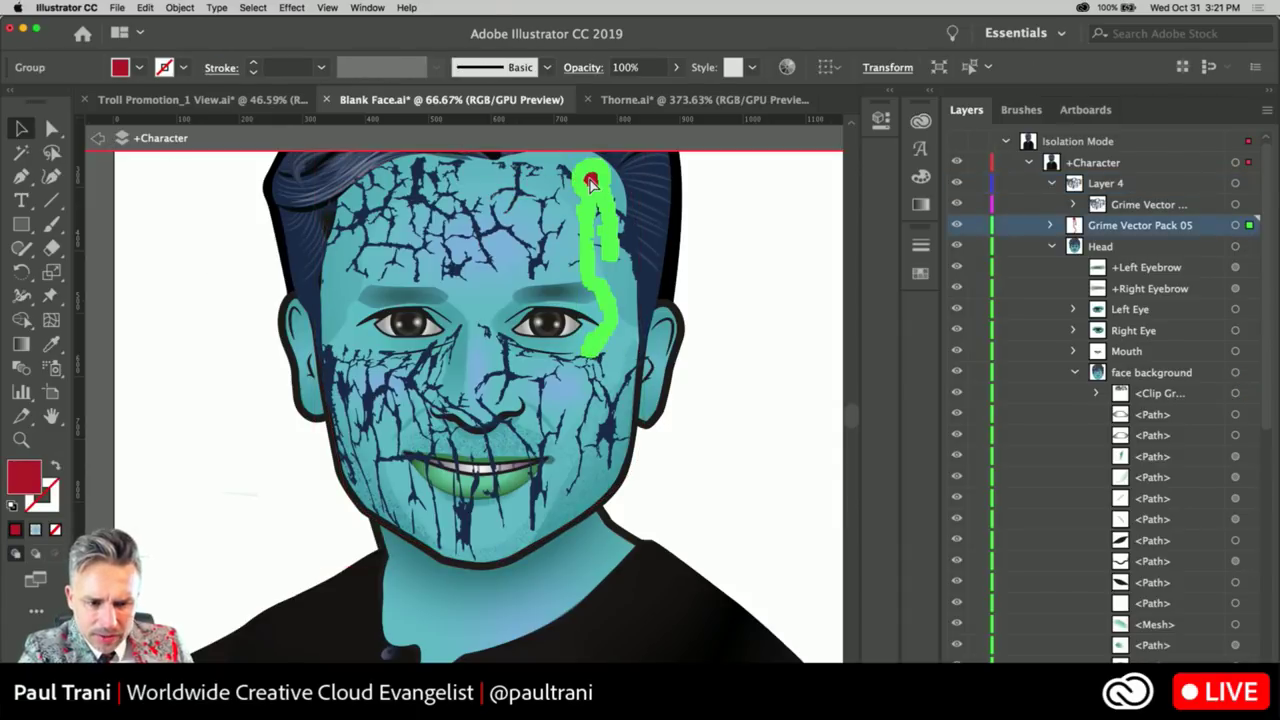
pyautogui.press('BackSpace')
pyautogui.click(1166, 395)
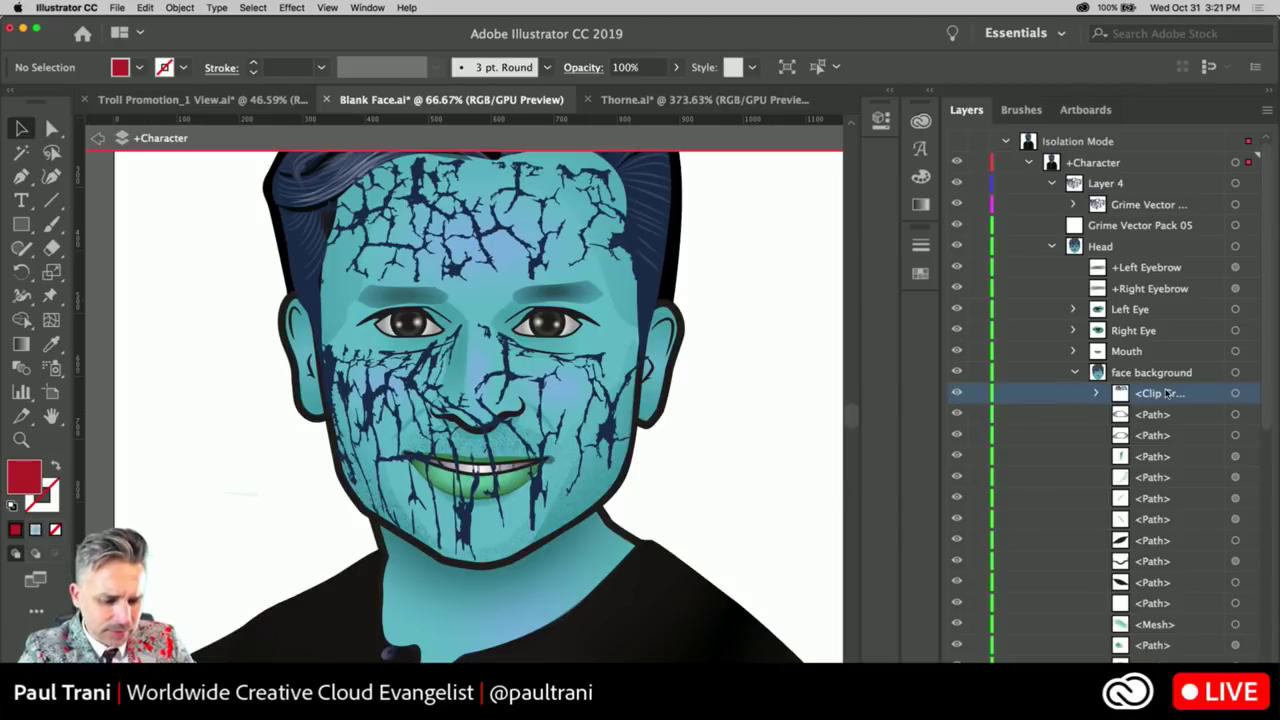
pyautogui.press('super+f')
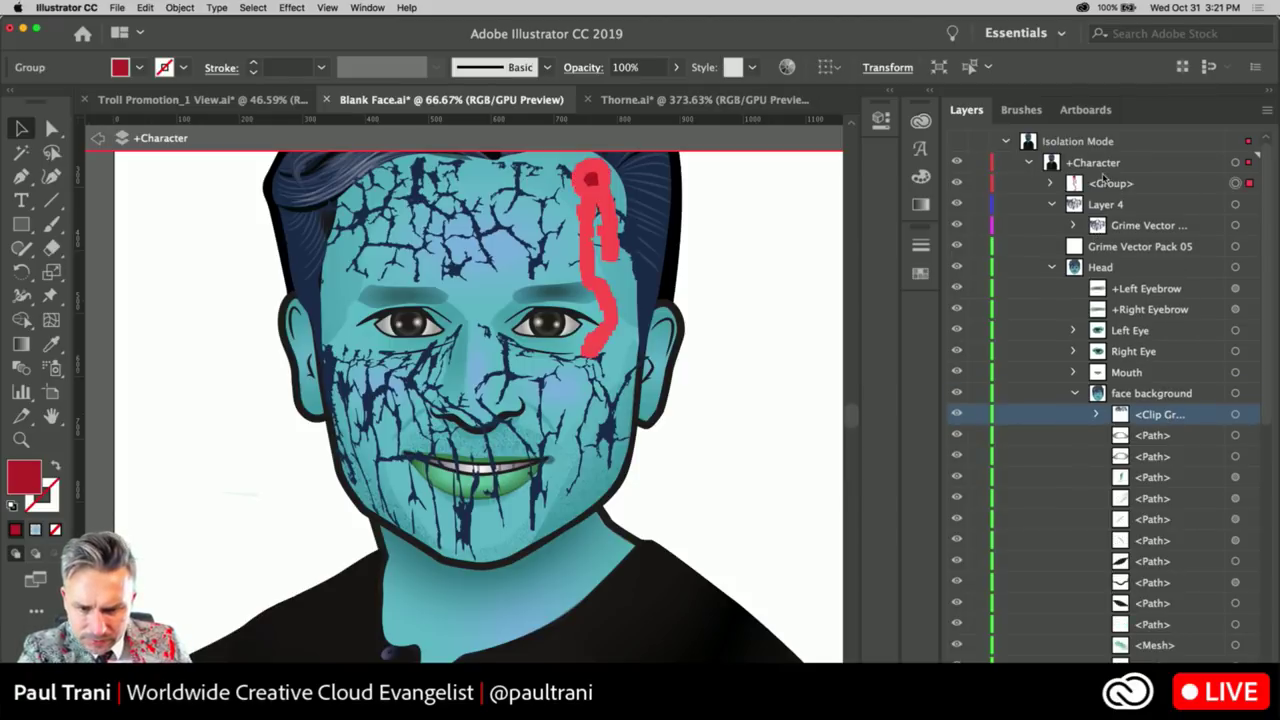
pyautogui.moveTo(1110, 183); pyautogui.dragTo(1165, 409)
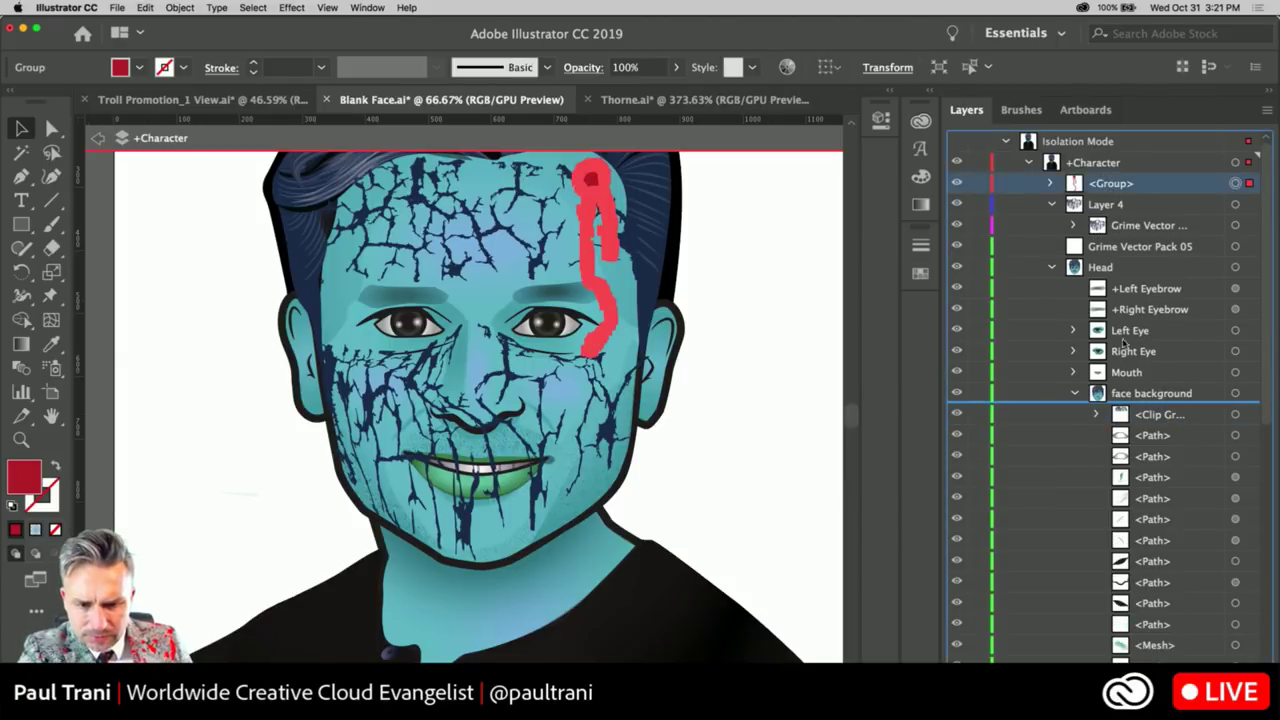
pyautogui.moveTo(1123, 343); pyautogui.dragTo(1124, 345)
# Delete the grime crack envelope covering the lower face
pyautogui.click(1116, 208)
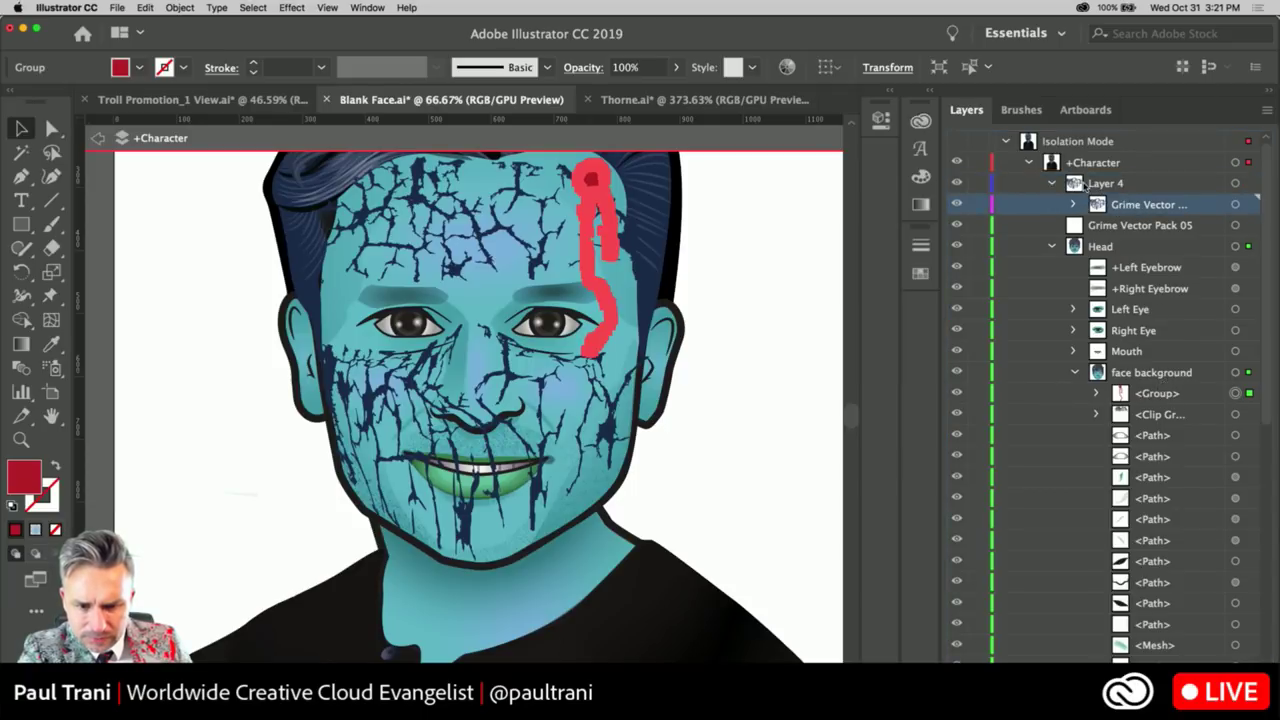
pyautogui.click(1086, 186)
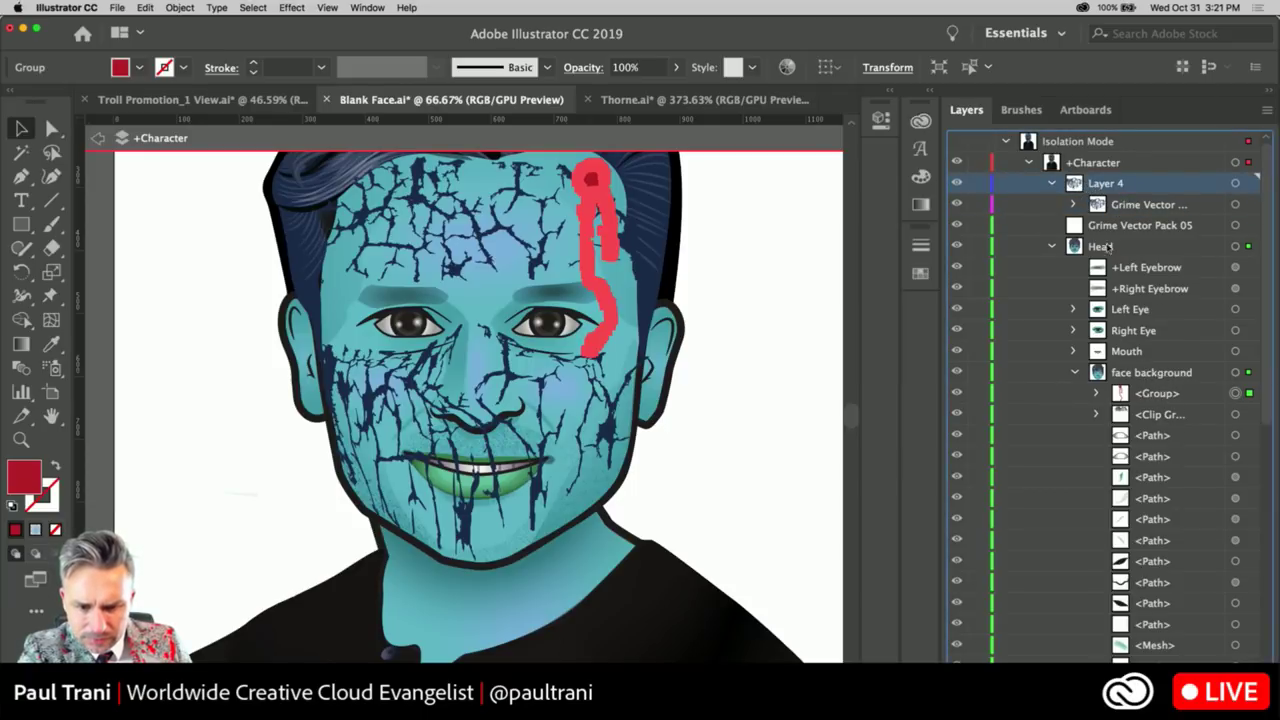
pyautogui.click(391, 388)
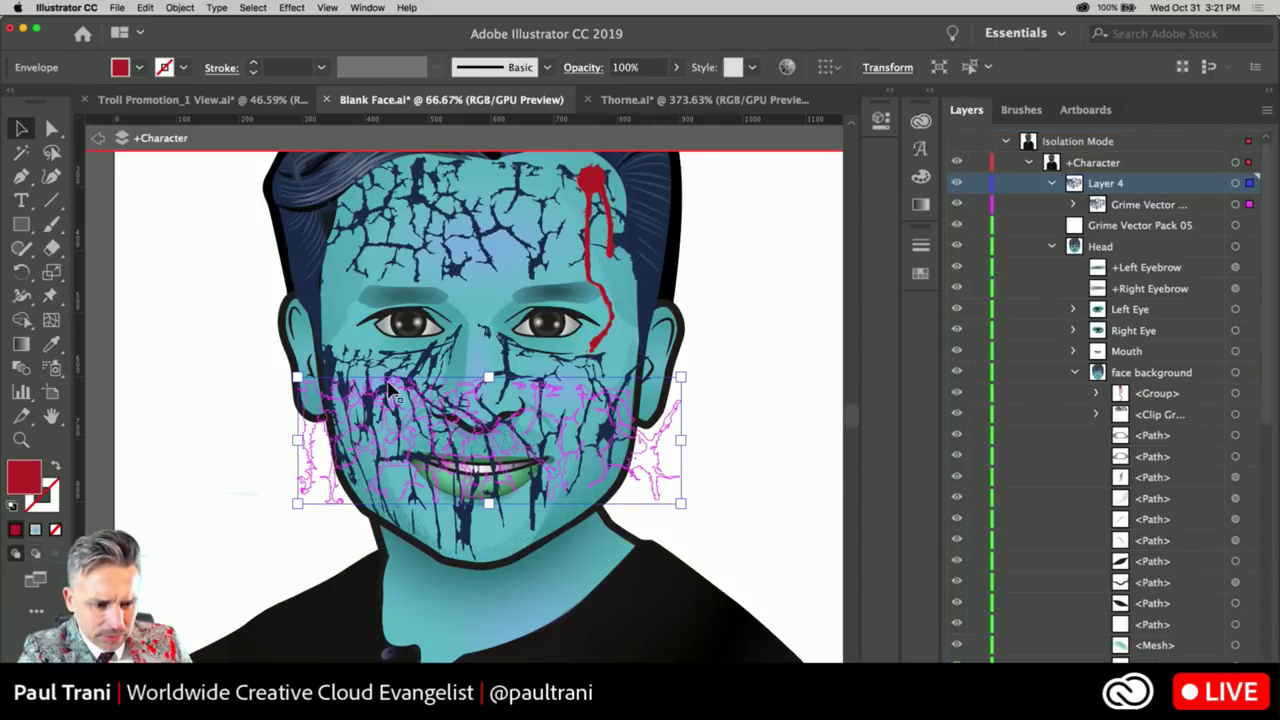
pyautogui.press('Delete')
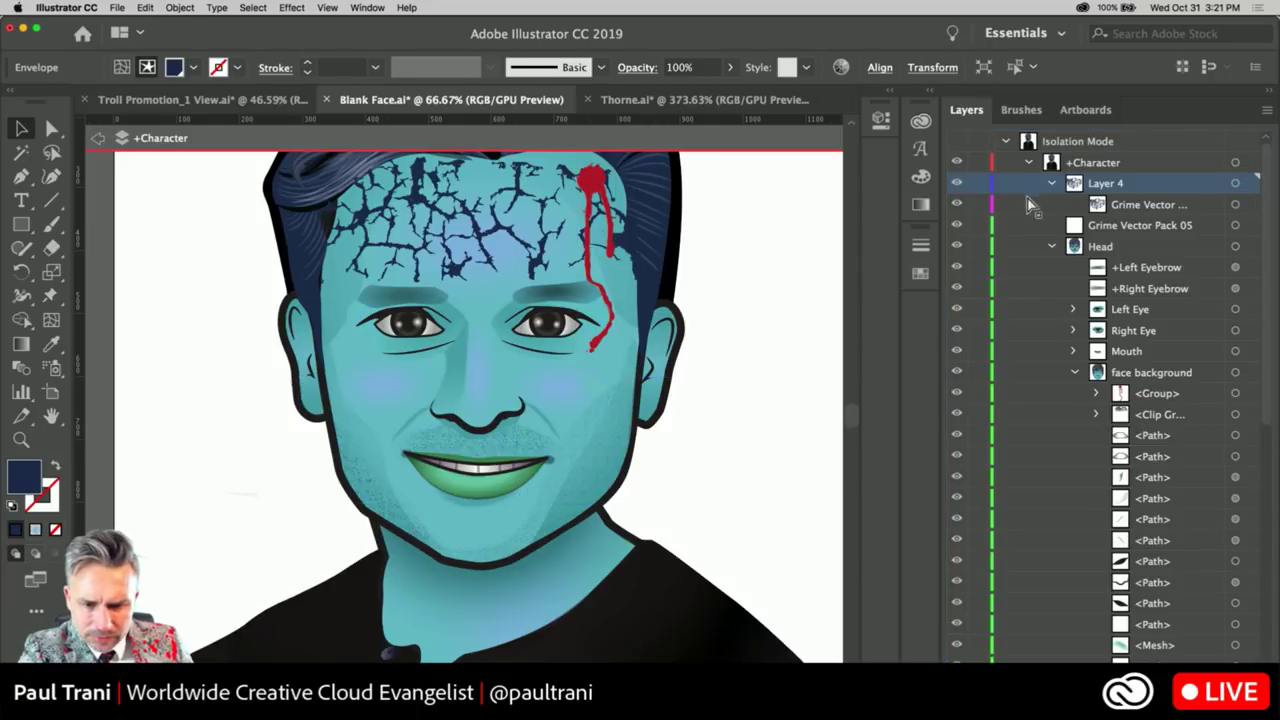
# Restore the lower-face crack Envelope and drag it into the face background group
pyautogui.click(1176, 395)
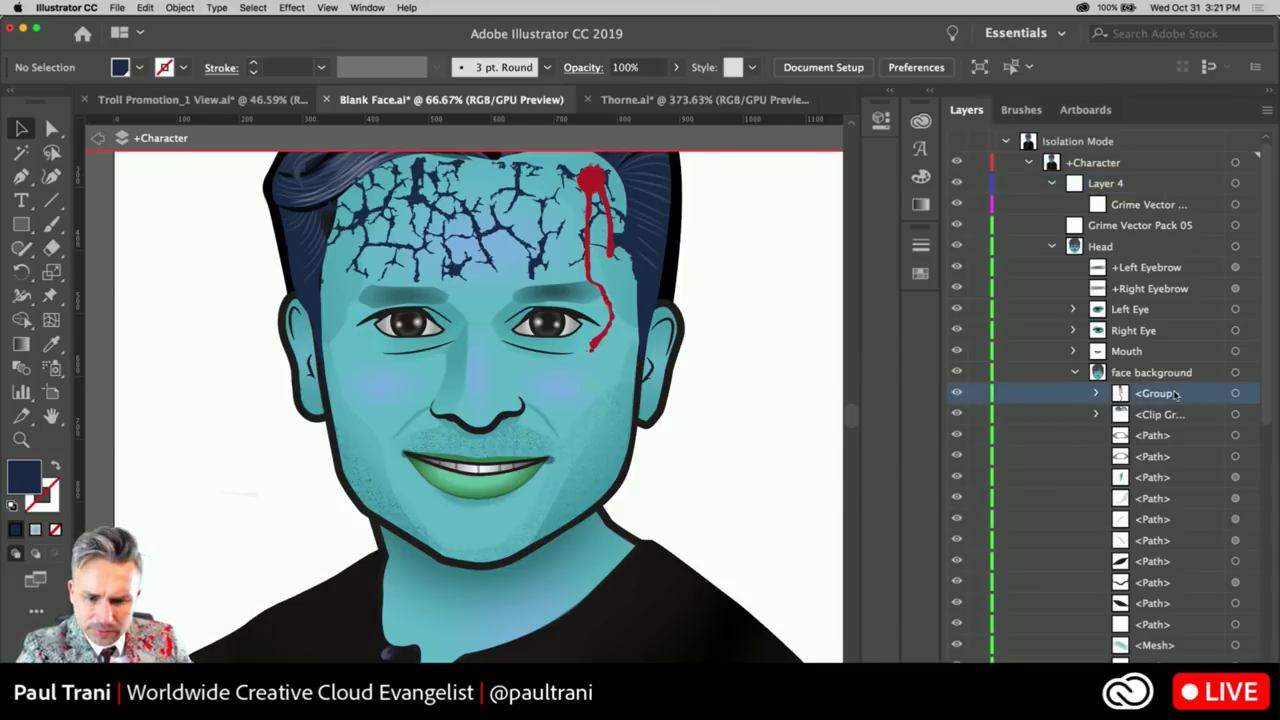
pyautogui.press('super+z')
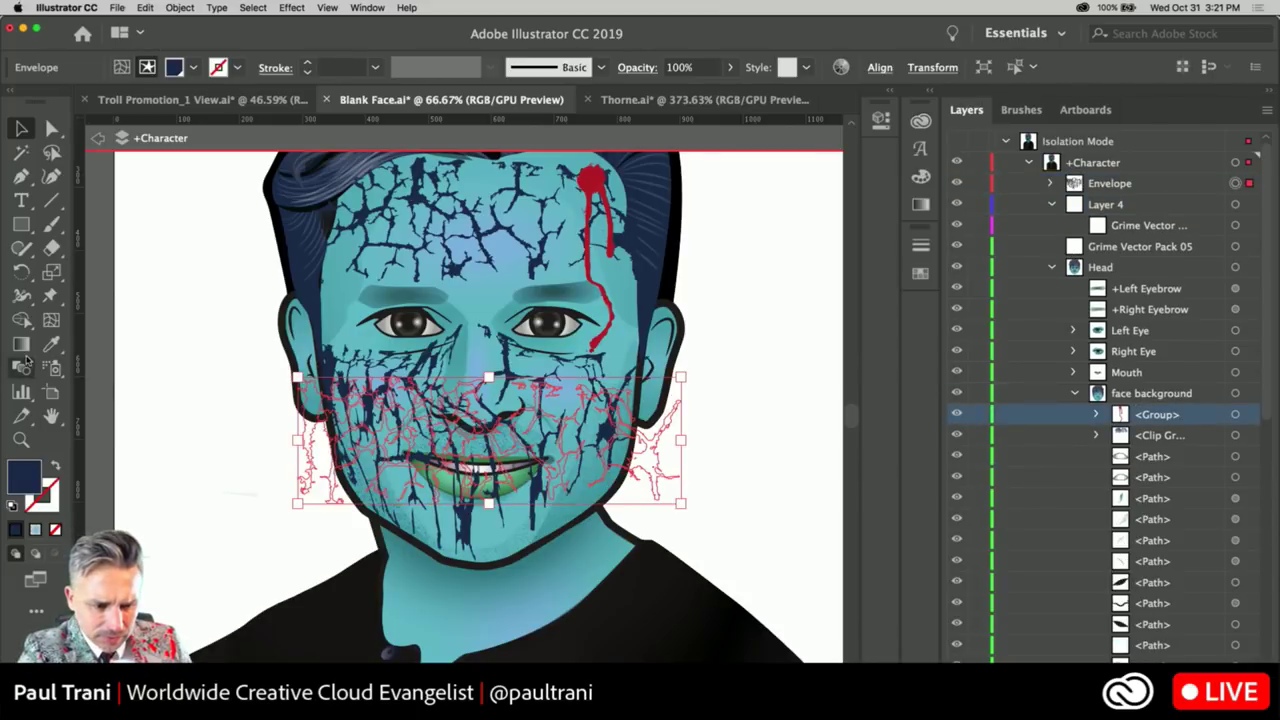
pyautogui.click(1053, 184)
pyautogui.click(1110, 184)
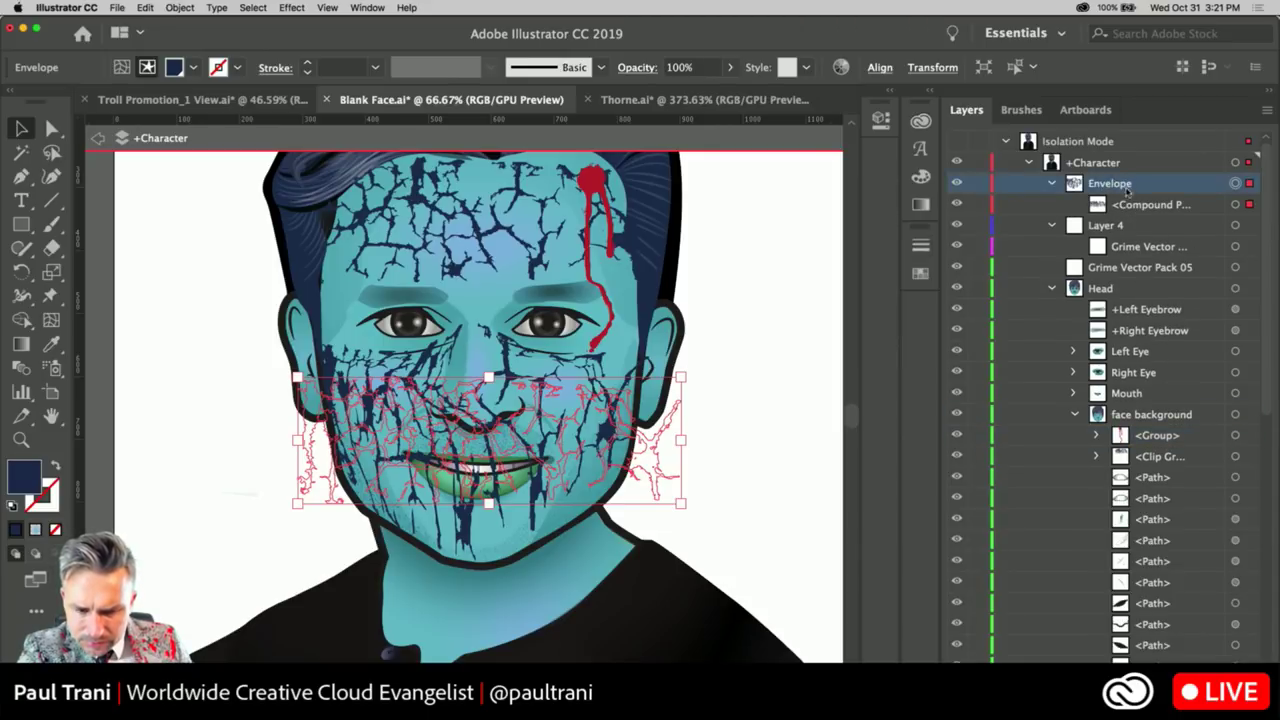
pyautogui.moveTo(1155, 190); pyautogui.dragTo(1149, 427)
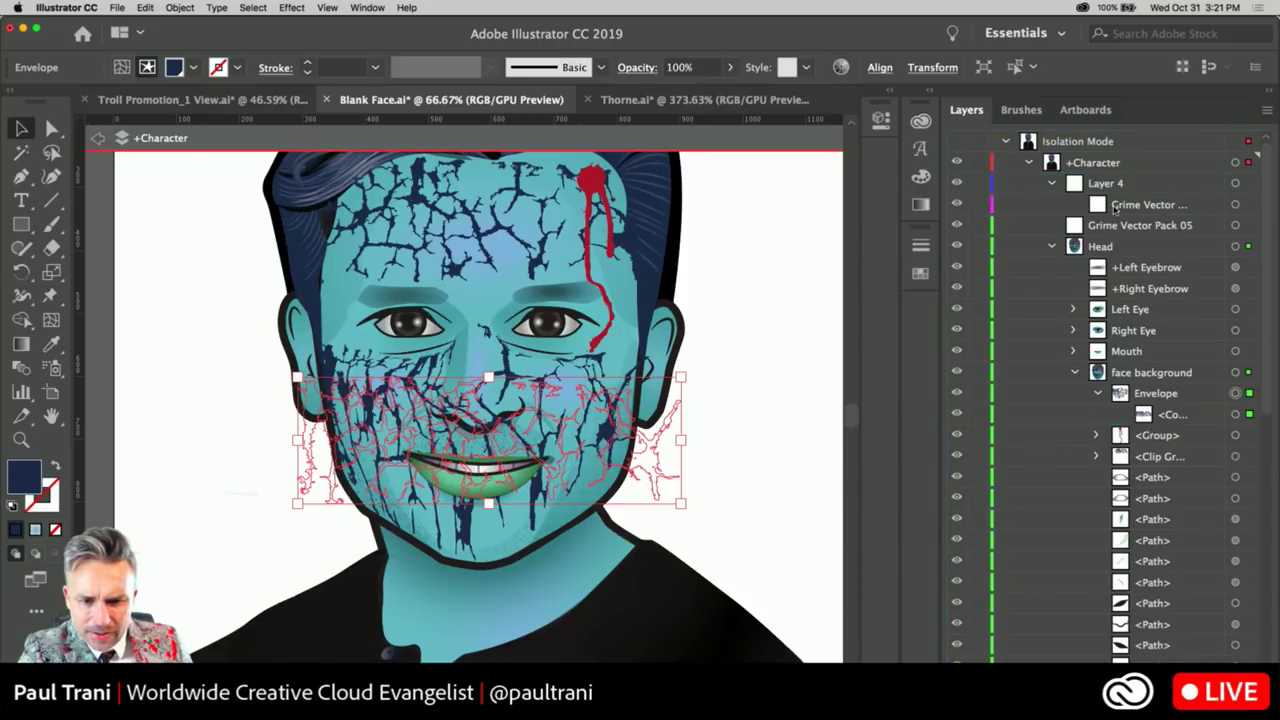
# Delete the leftover Layer 4 and Grime Vector Pack 05 layers
pyautogui.click(1136, 188)
pyautogui.keyDown('shift'); pyautogui.click(1130, 225); pyautogui.keyUp('shift')
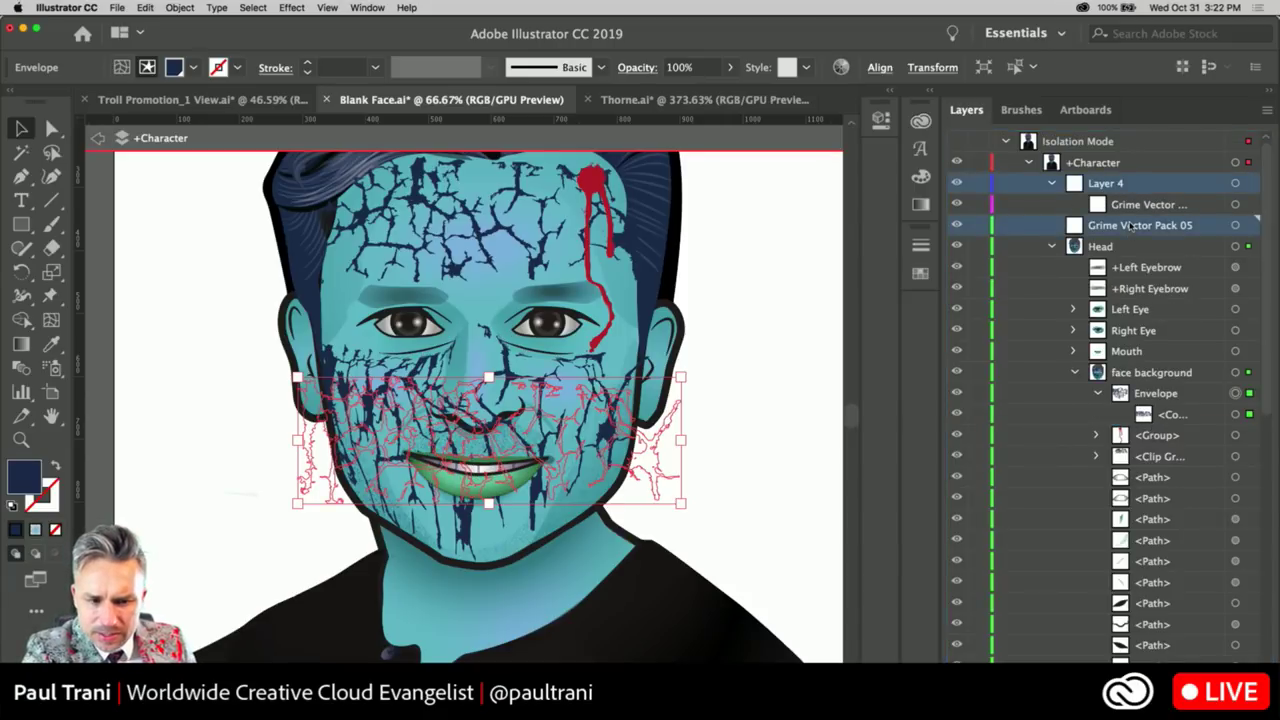
pyautogui.press('Delete')
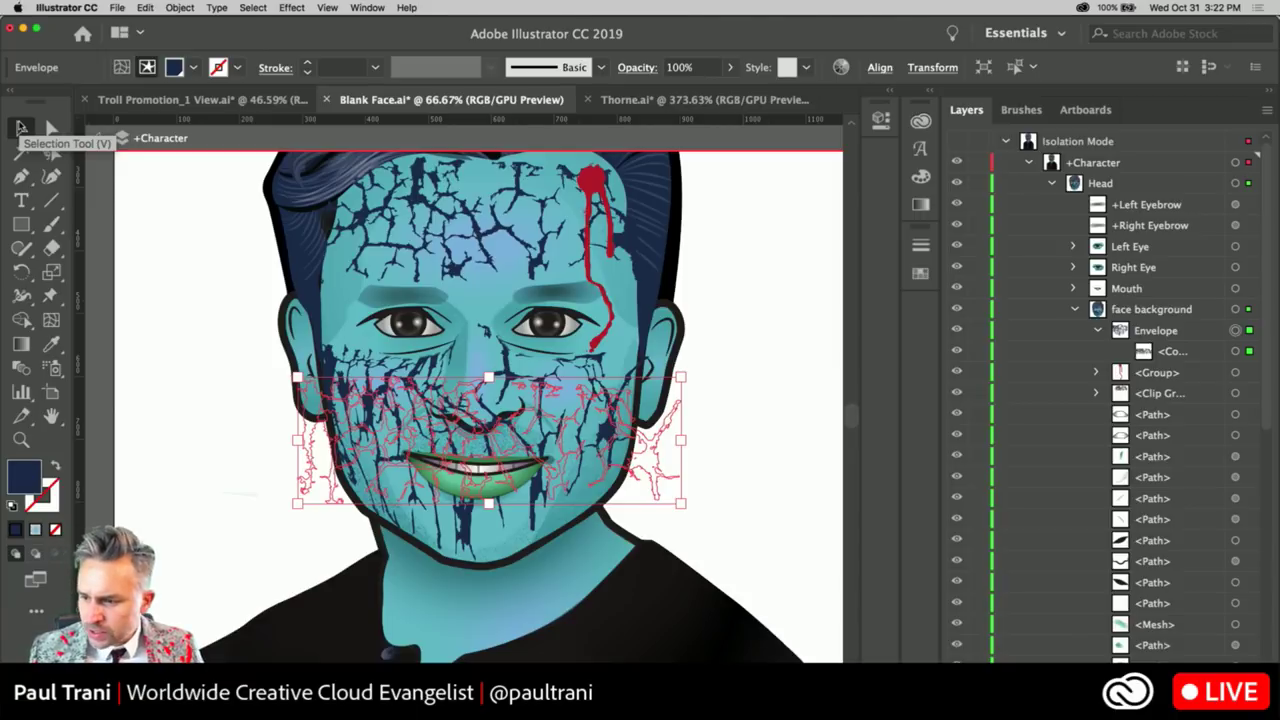
pyautogui.click(194, 268)
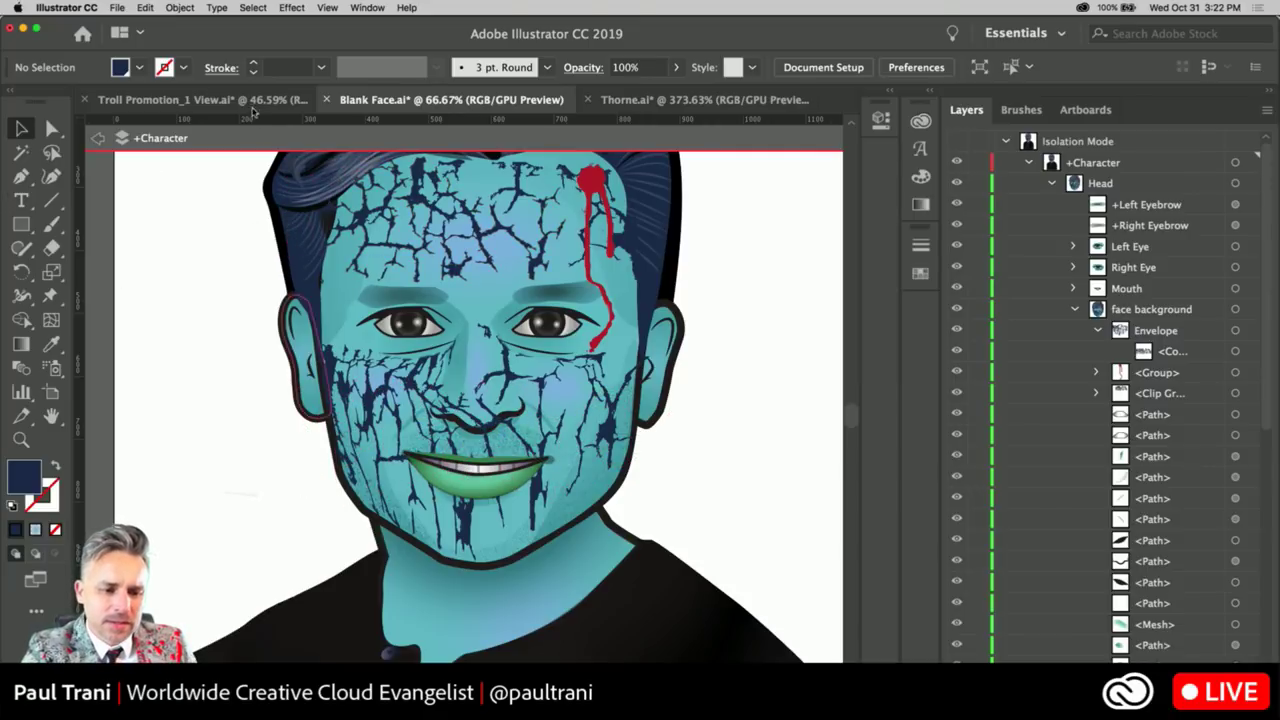
pyautogui.click(410, 207)
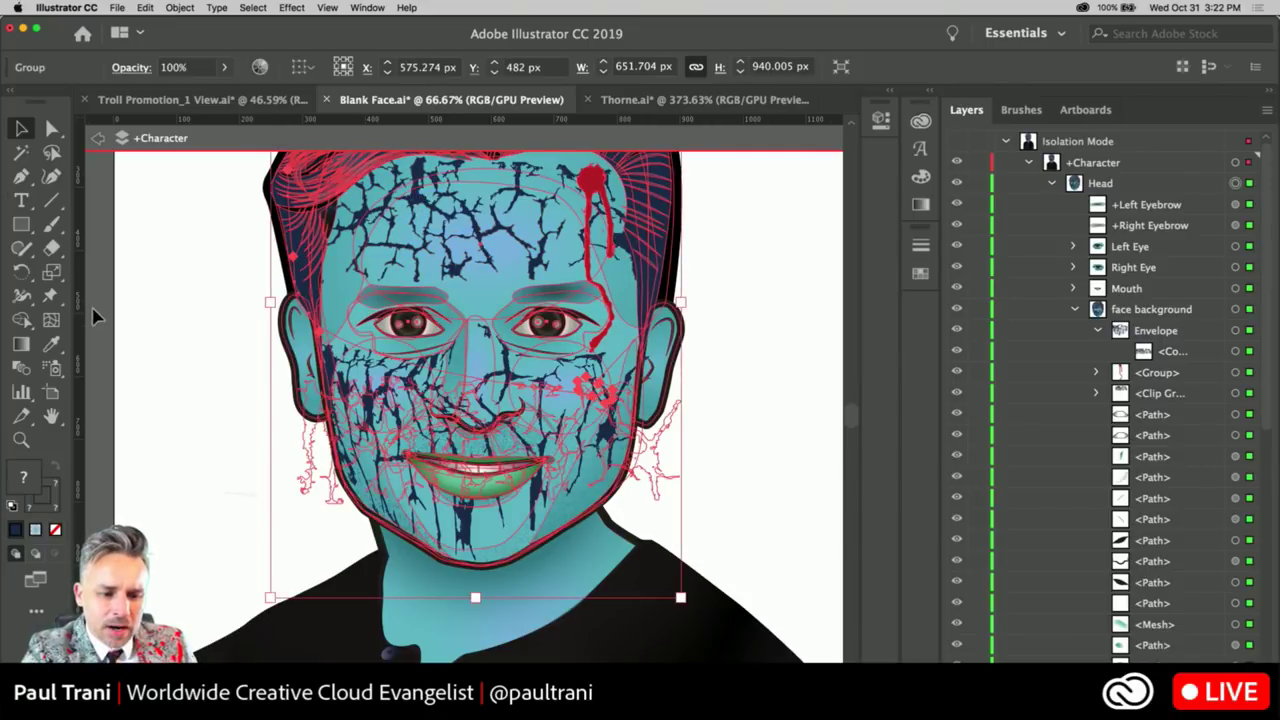
pyautogui.click(141, 305)
pyautogui.press('super+minus')
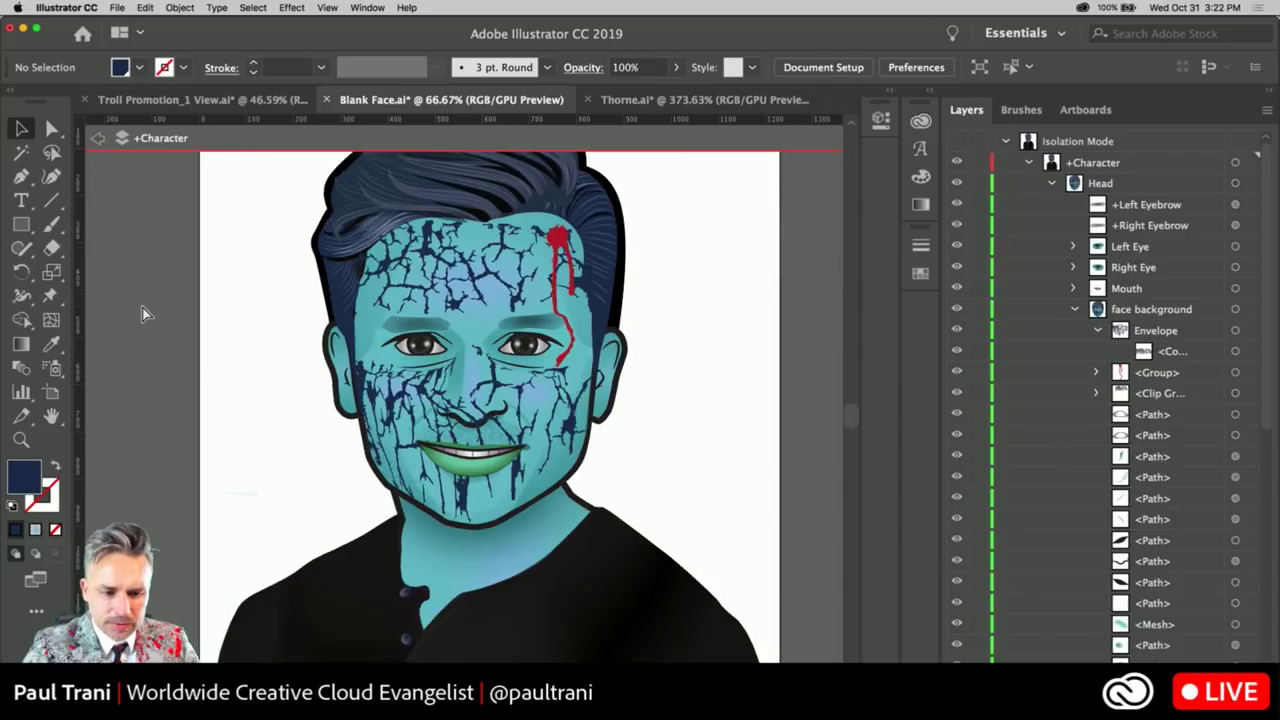
pyautogui.press('super+minus')
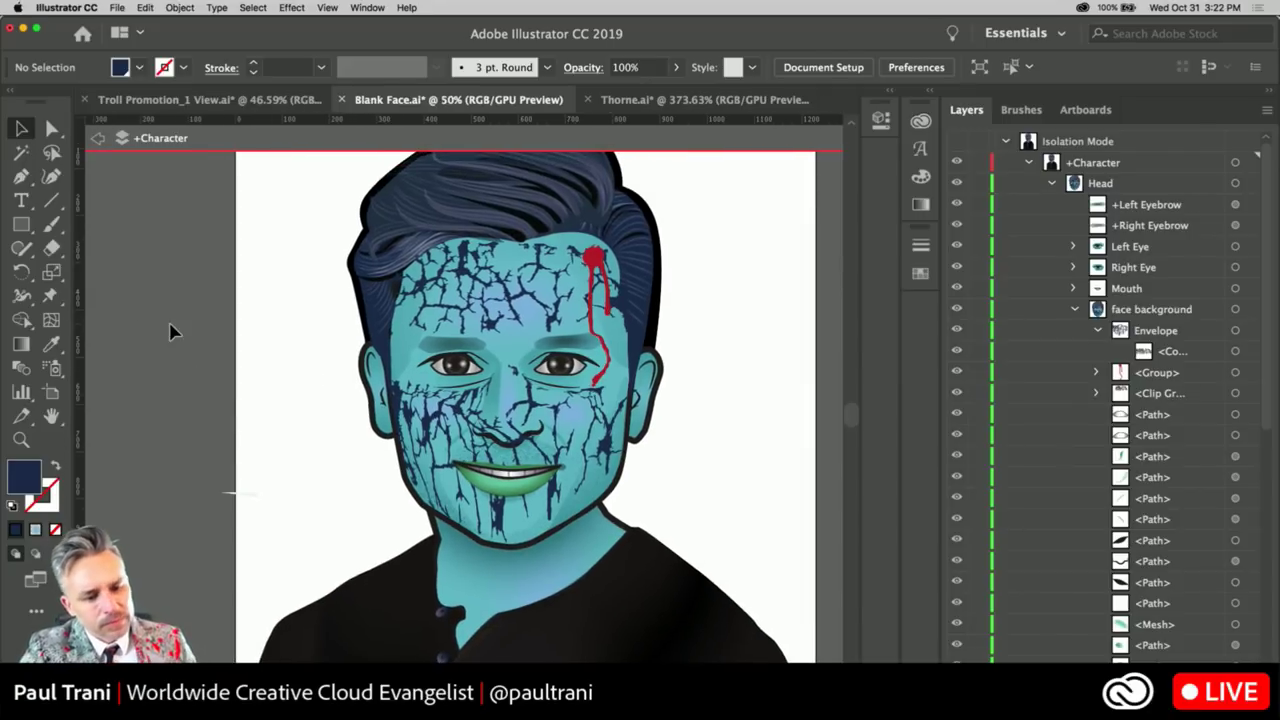
pyautogui.scroll(-3, 246, 371)
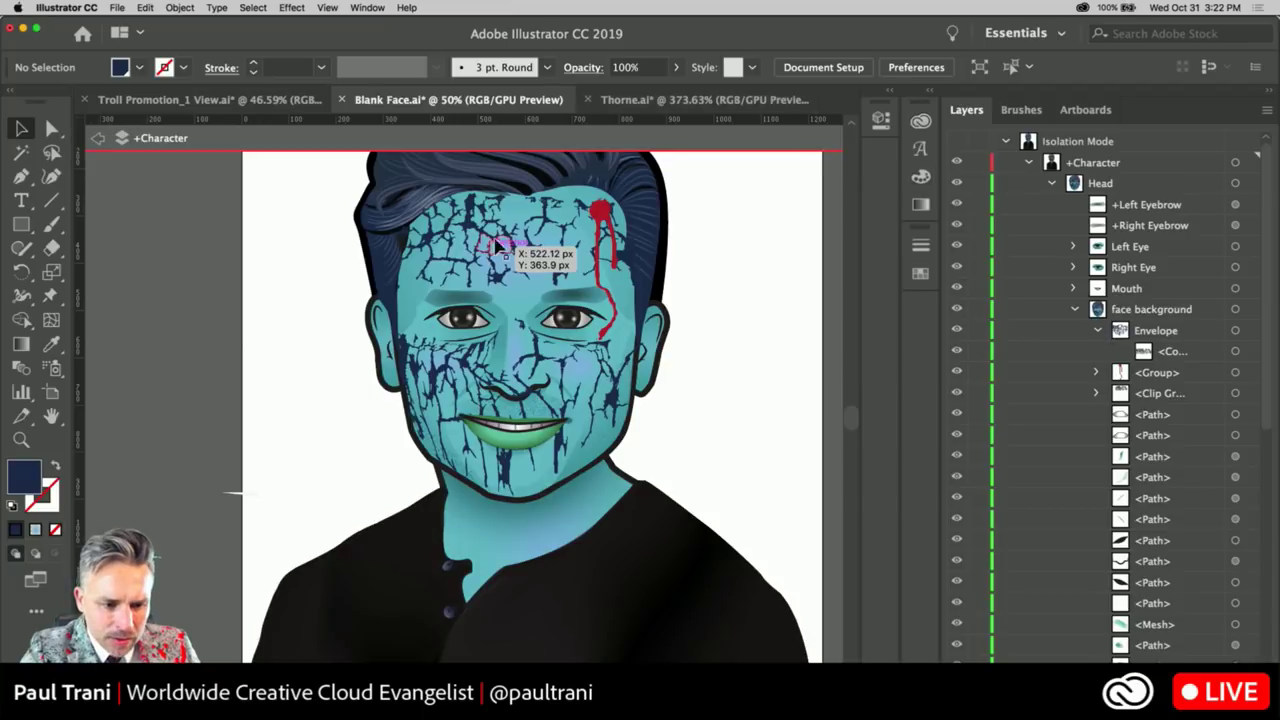
pyautogui.doubleClick(470, 226)
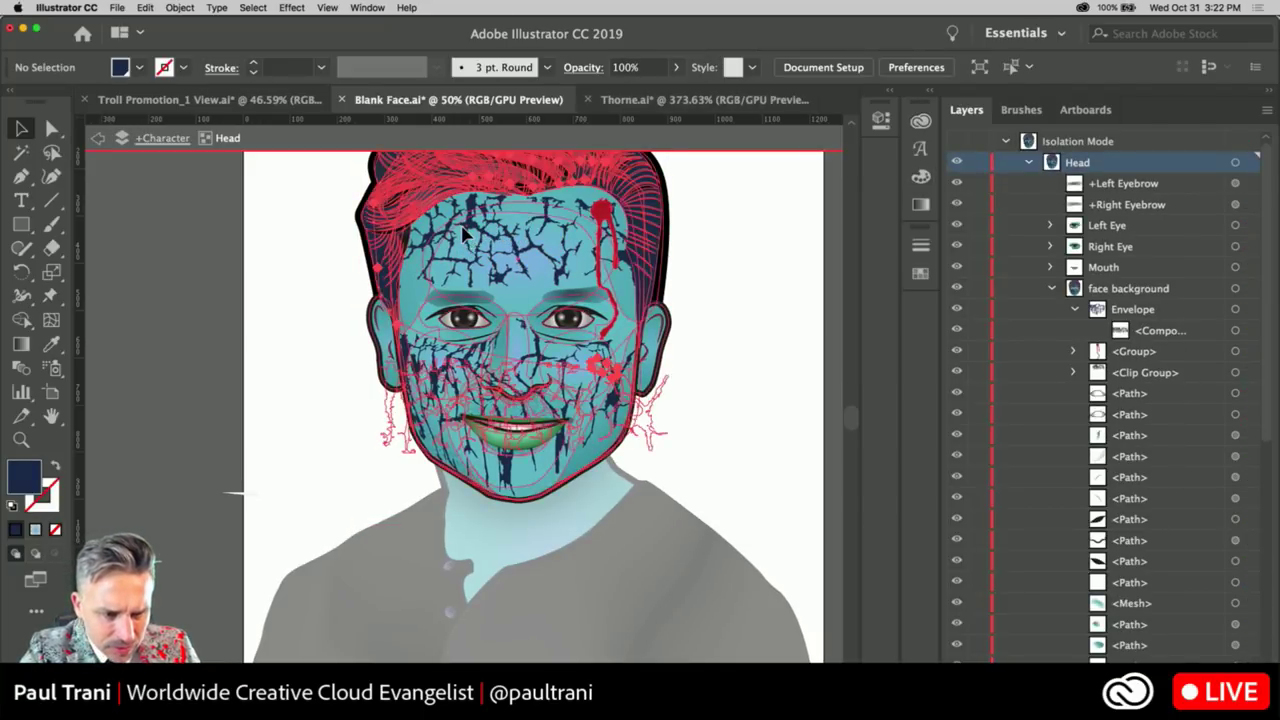
pyautogui.click(465, 236)
pyautogui.doubleClick(466, 235)
pyautogui.click(470, 233)
pyautogui.doubleClick(470, 233)
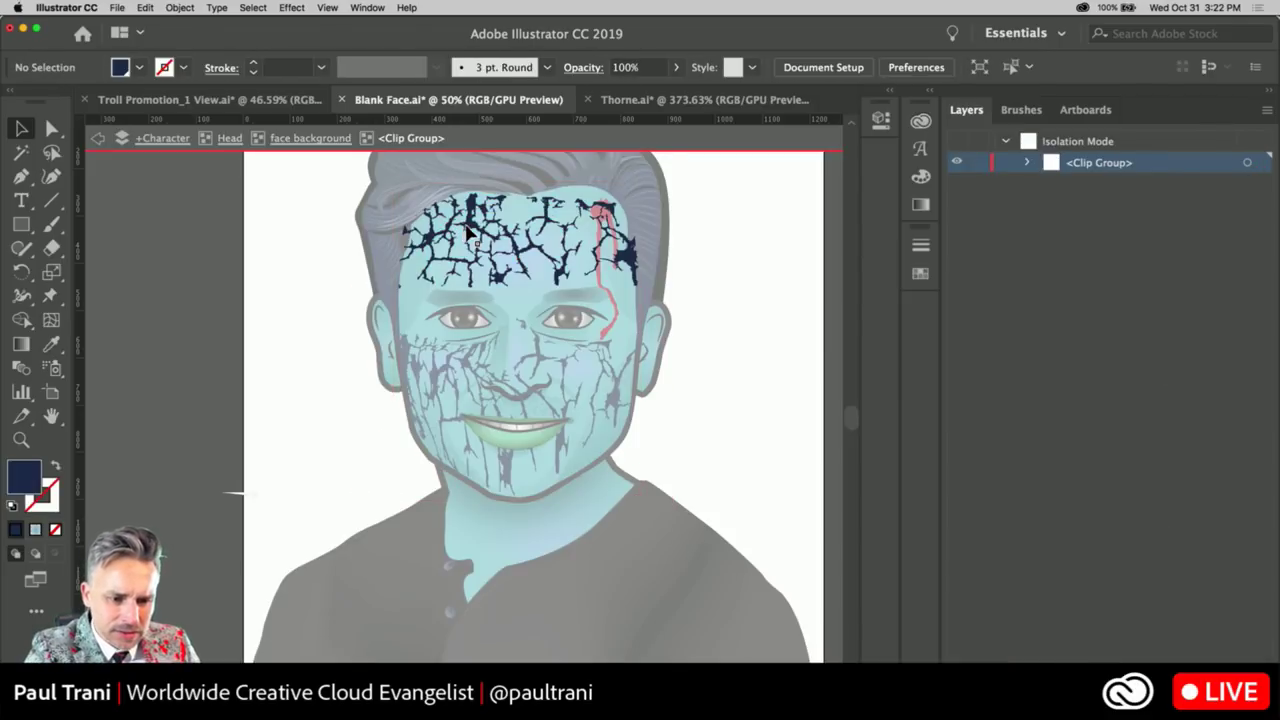
pyautogui.click(472, 230)
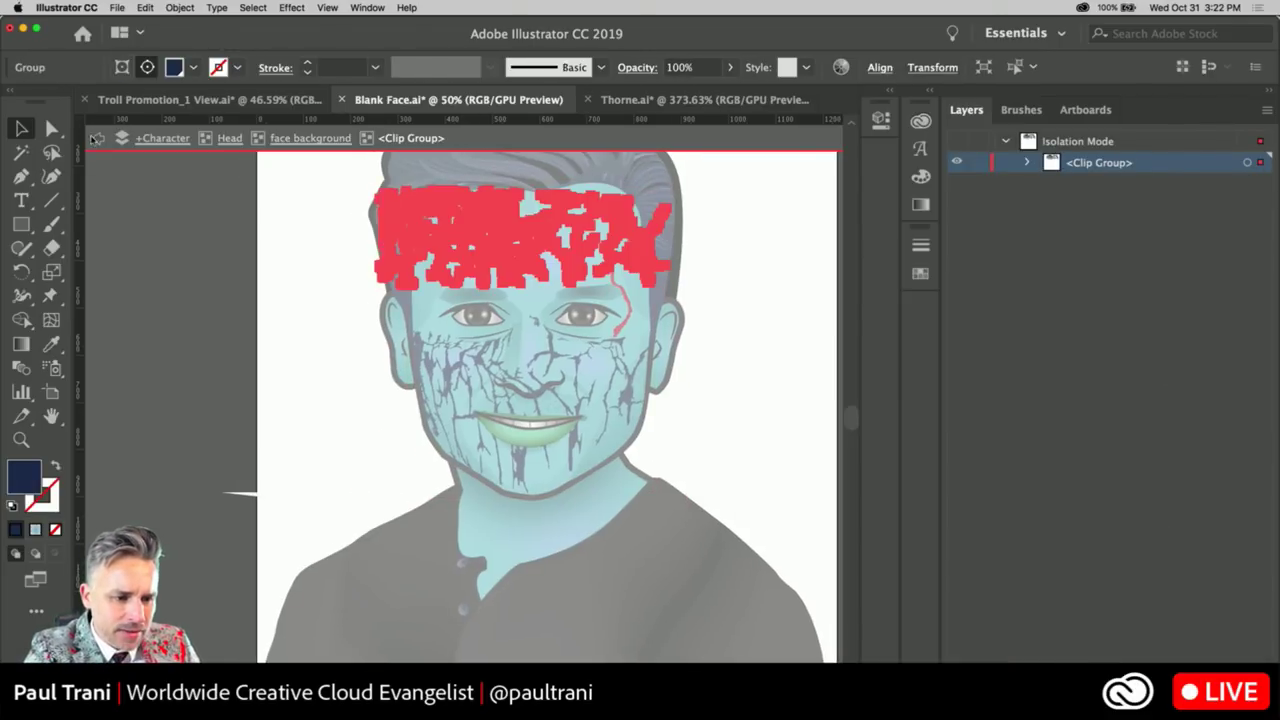
pyautogui.click(97, 138)
pyautogui.click(97, 138)
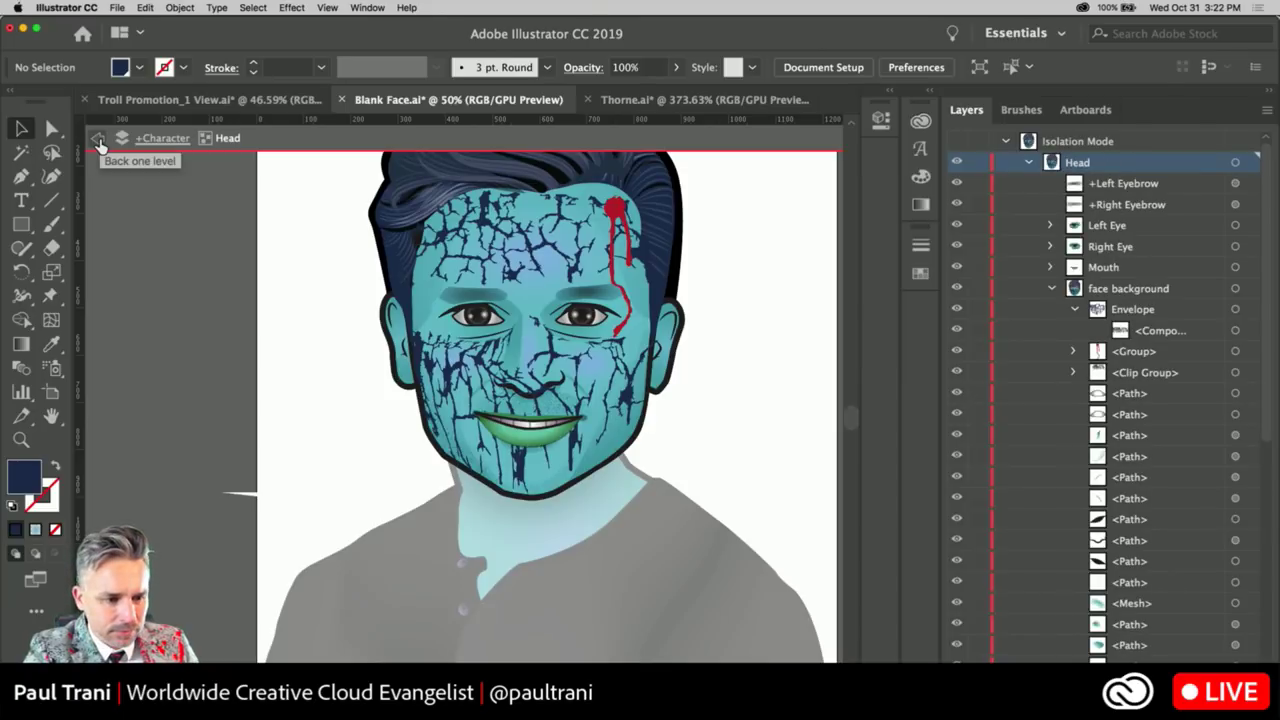
pyautogui.click(97, 138)
pyautogui.click(493, 518)
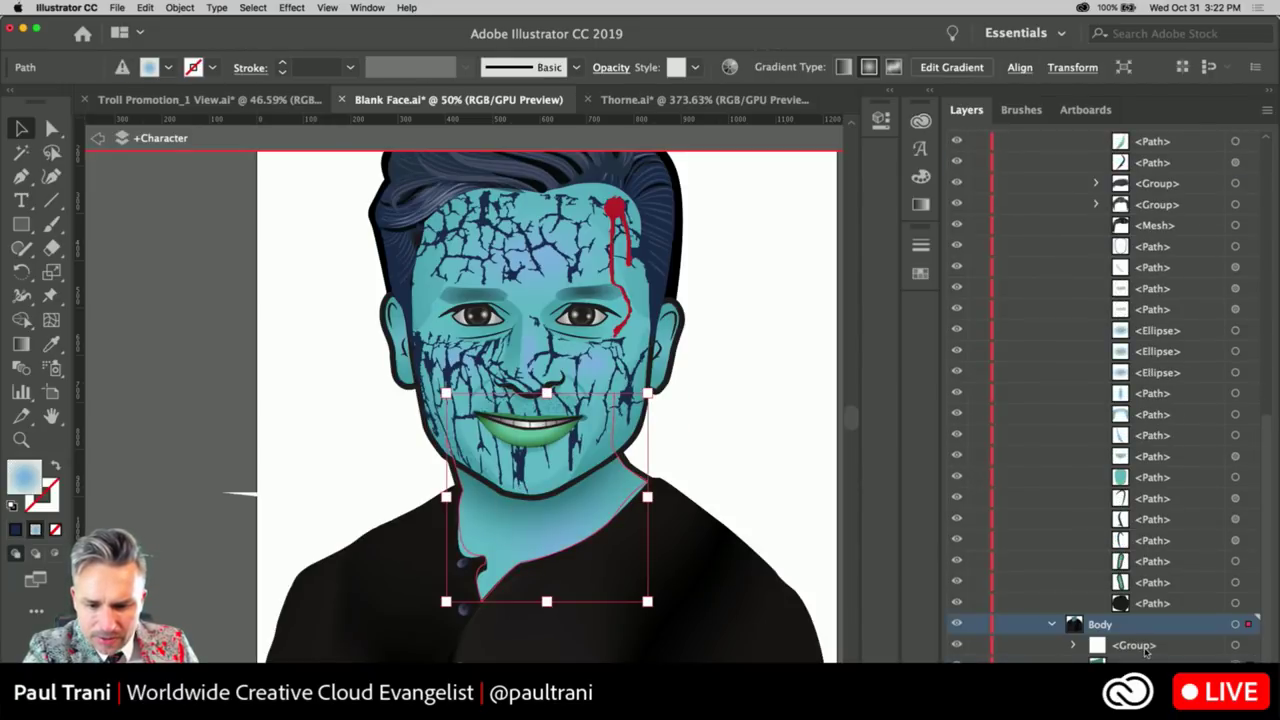
# Move a crack group down from the face onto the neck
pyautogui.click(1143, 648)
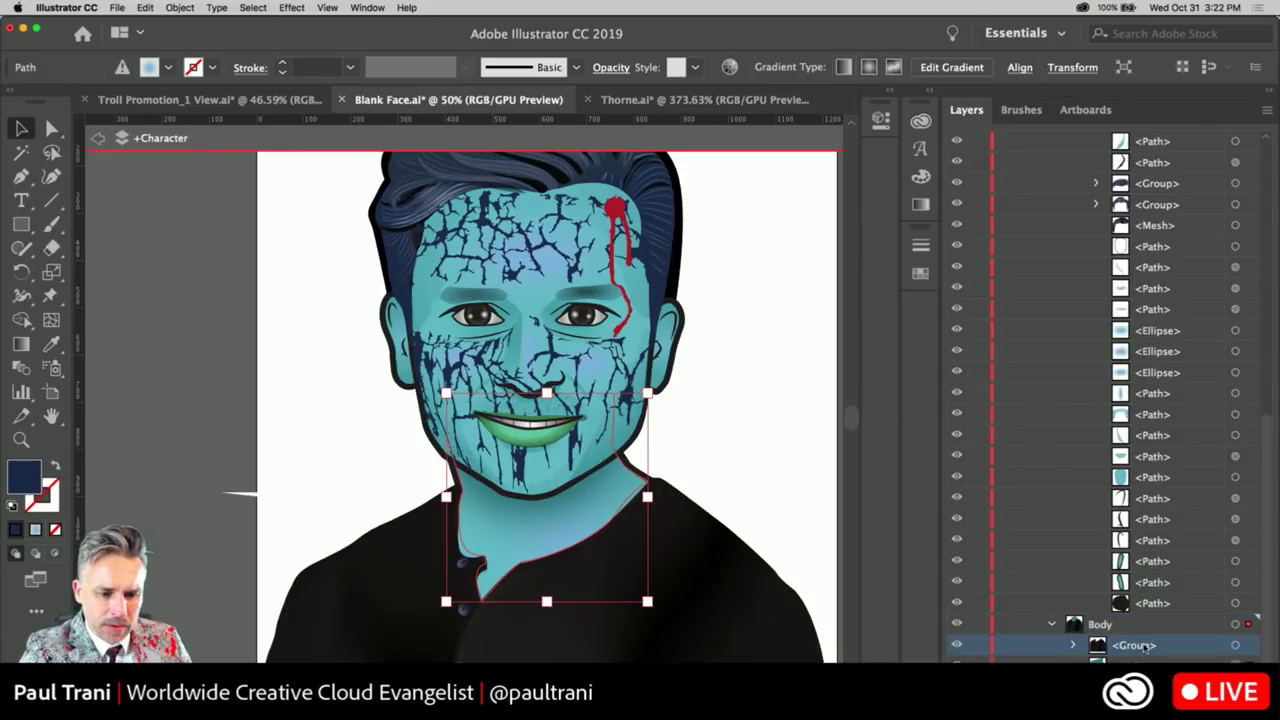
pyautogui.click(450, 240)
pyautogui.moveTo(476, 226); pyautogui.dragTo(508, 503)
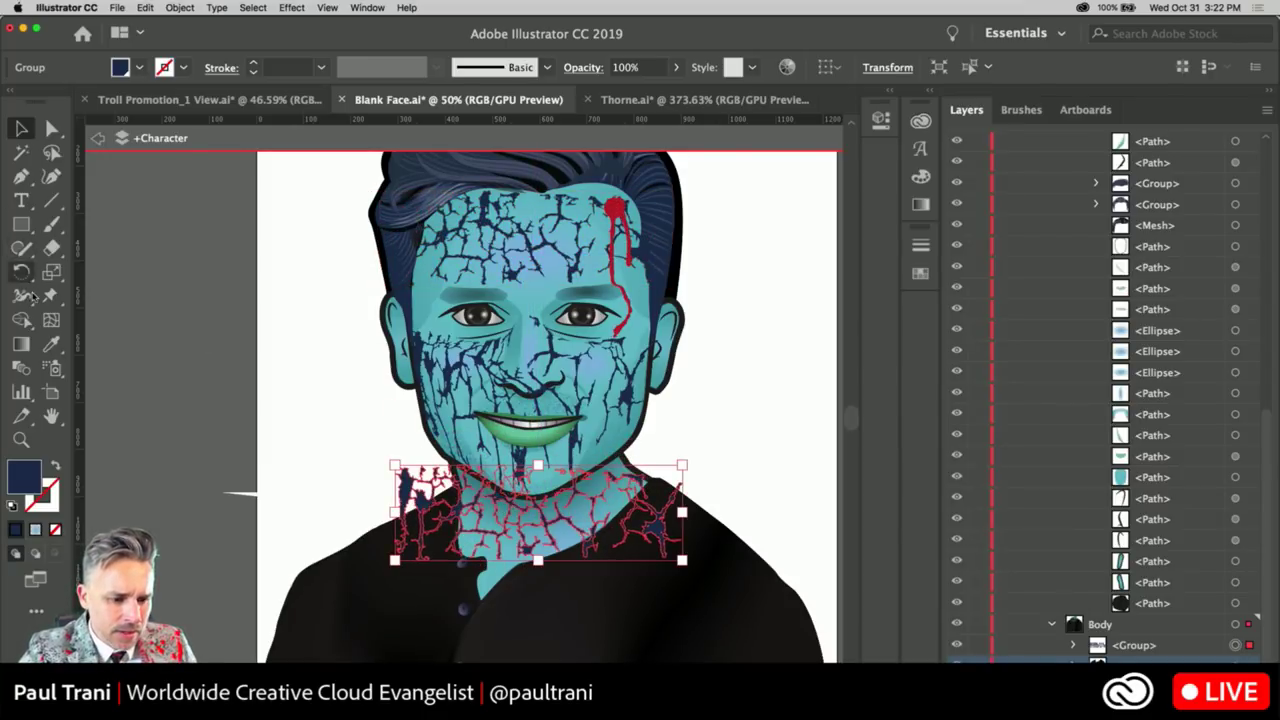
# Resize the neck cracks narrower and taller to fit between chin and collar
pyautogui.click(170, 8)
pyautogui.click(168, 8)
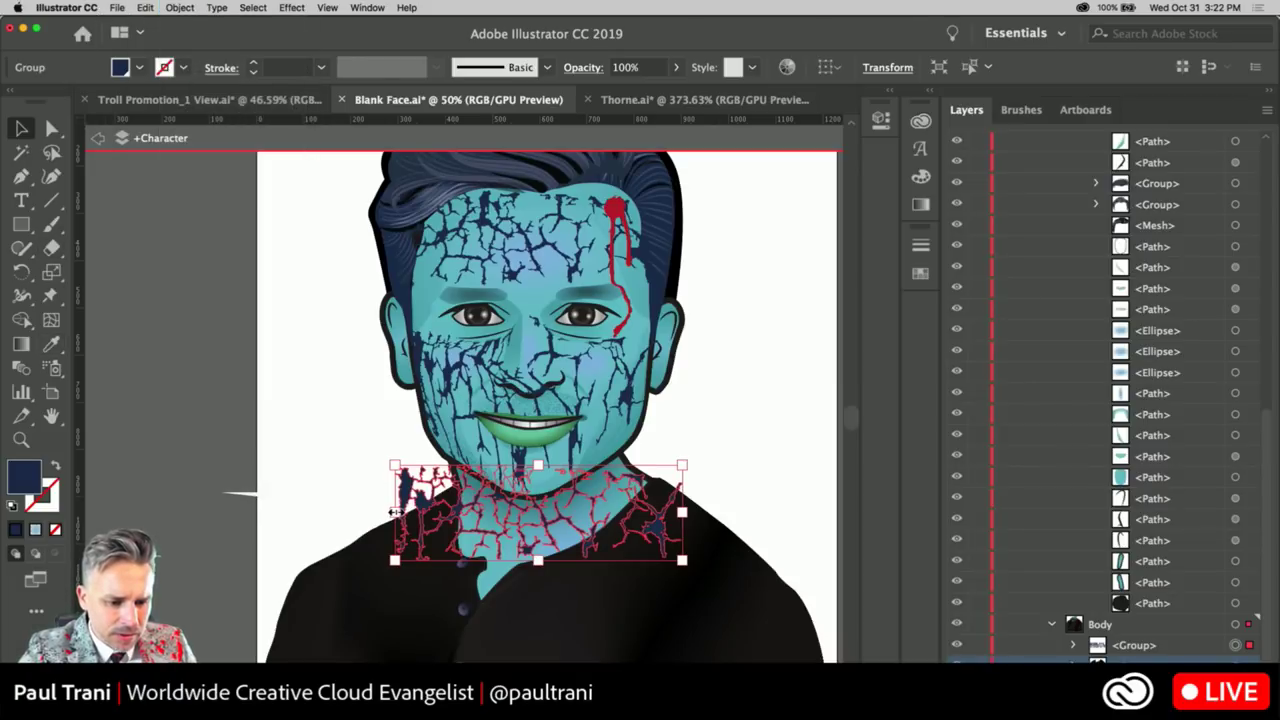
pyautogui.moveTo(395, 512); pyautogui.dragTo(452, 513)
pyautogui.moveTo(567, 560); pyautogui.dragTo(572, 594)
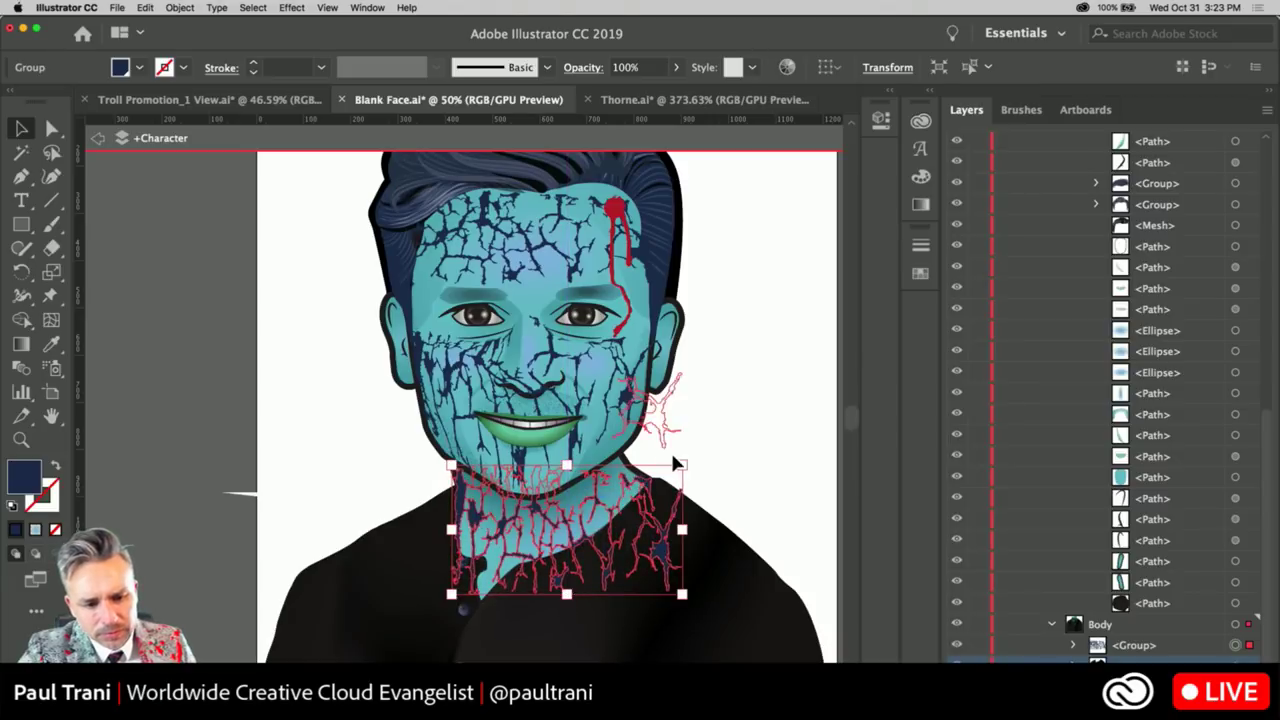
pyautogui.moveTo(681, 460)
pyautogui.mouseDown()
pyautogui.moveTo(678, 432)
pyautogui.moveTo(677, 448)
pyautogui.mouseUp()
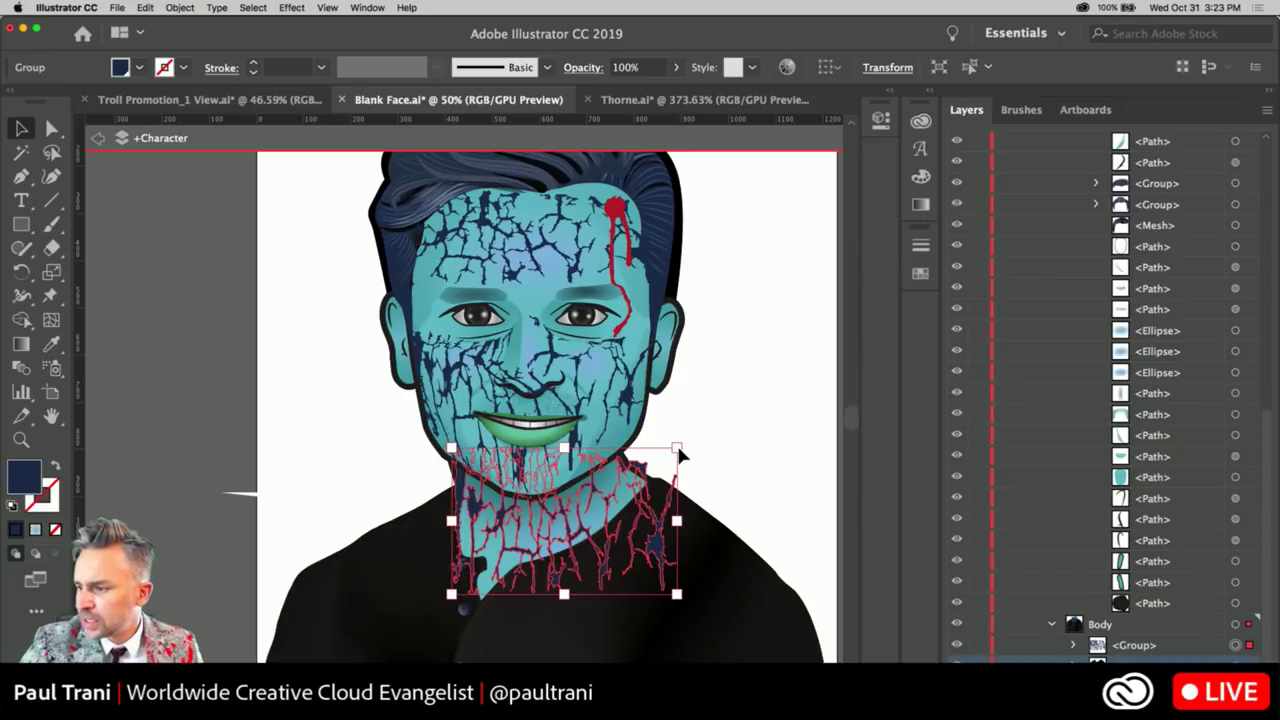
pyautogui.moveTo(677, 450)
pyautogui.mouseDown()
pyautogui.moveTo(600, 422)
pyautogui.moveTo(678, 449)
pyautogui.moveTo(665, 449)
pyautogui.mouseUp()
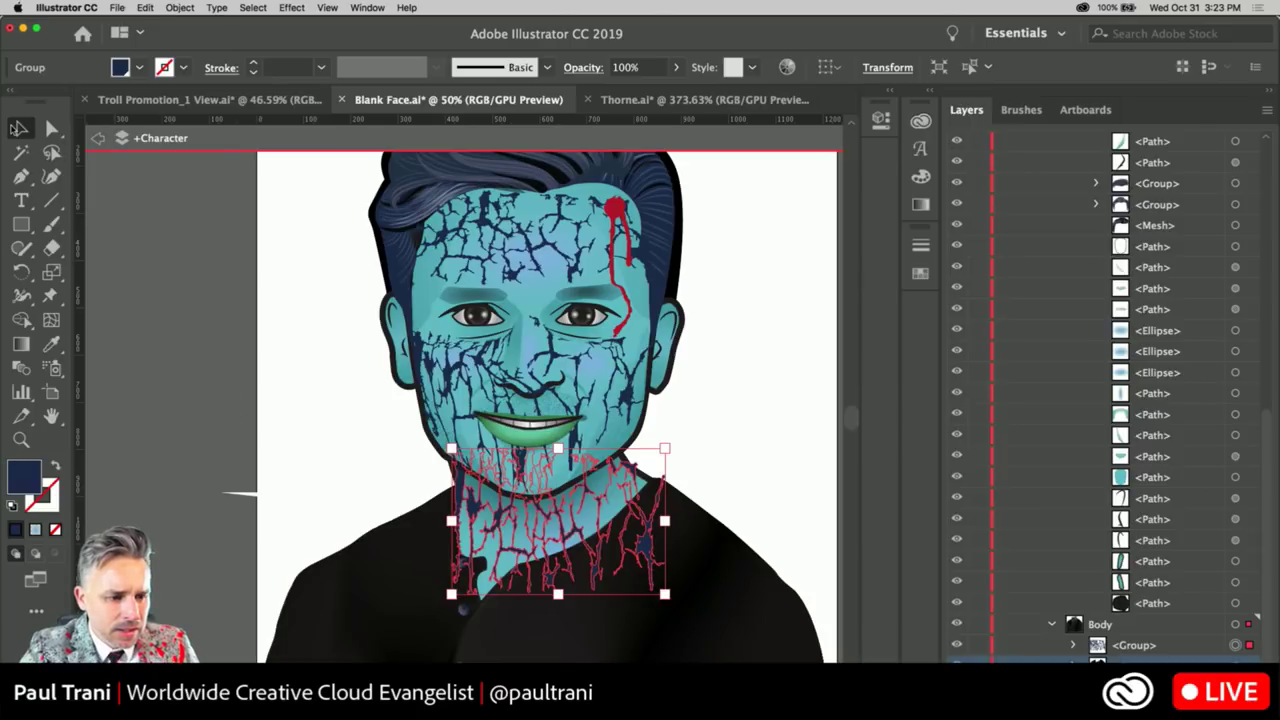
pyautogui.click(535, 512)
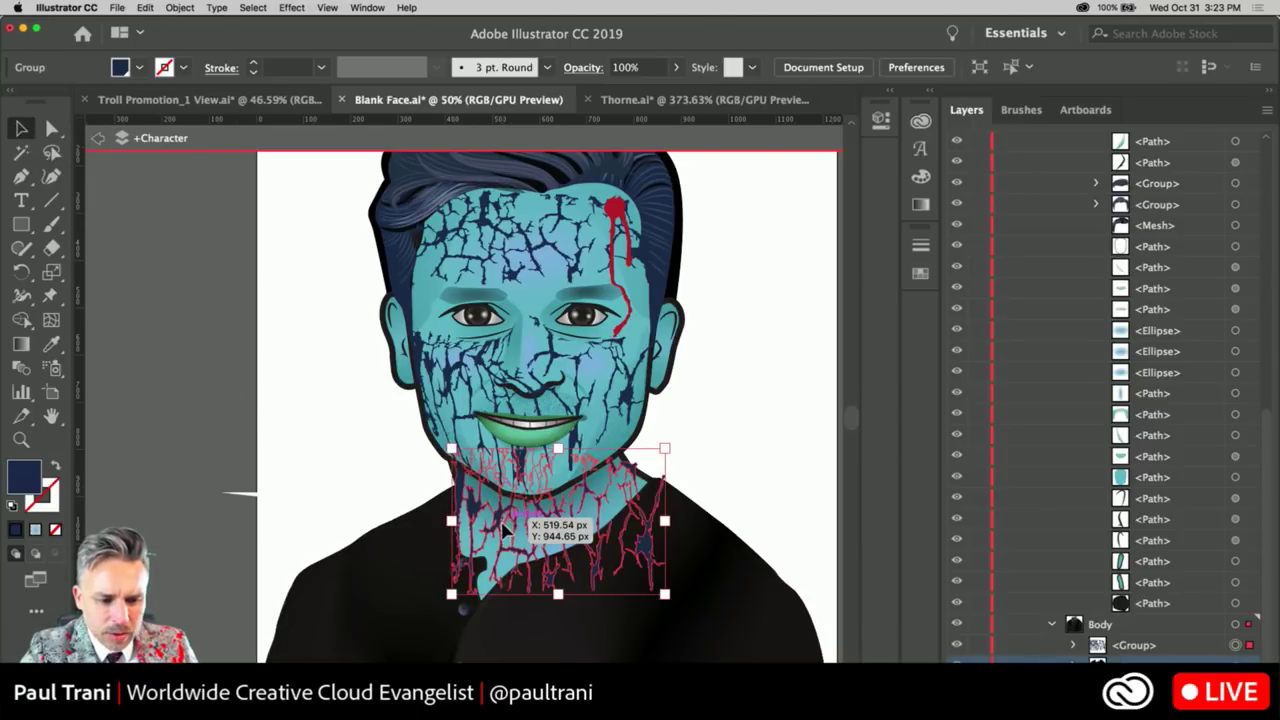
# Apply Envelope Distort > Make with Mesh to the neck cracks with 2 rows and 3 columns
pyautogui.click(180, 8)
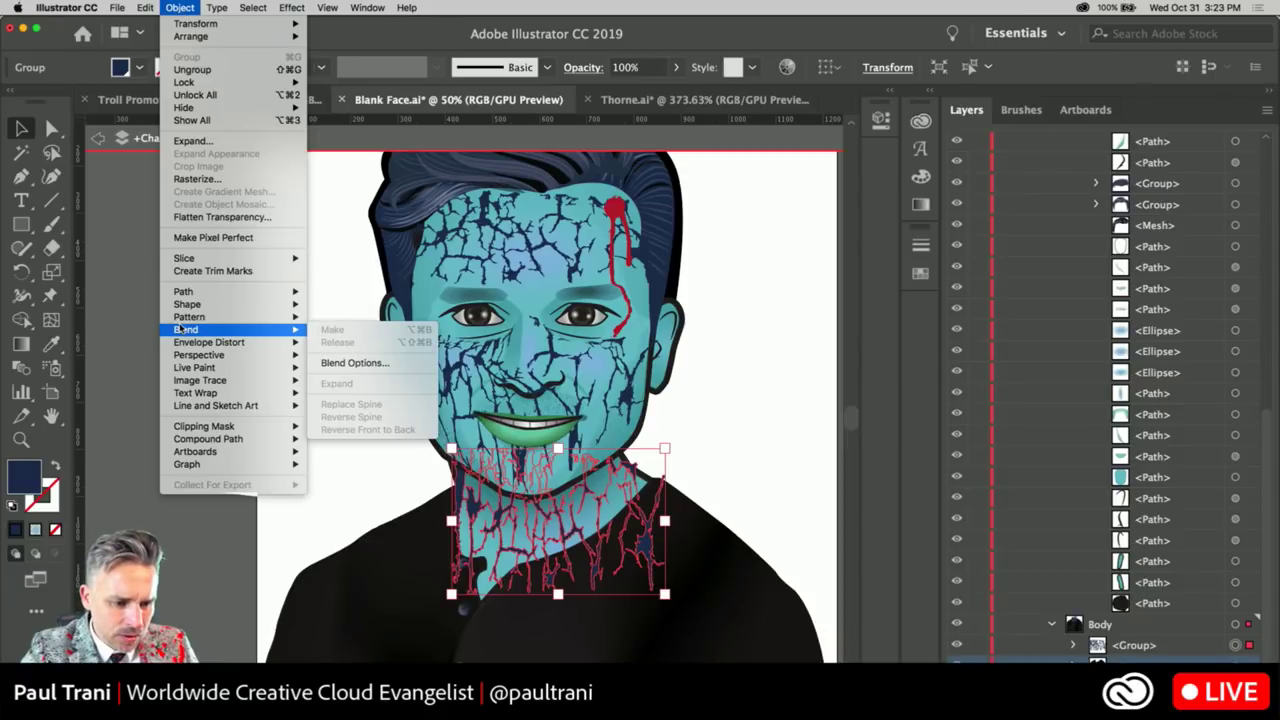
pyautogui.moveTo(180, 344)
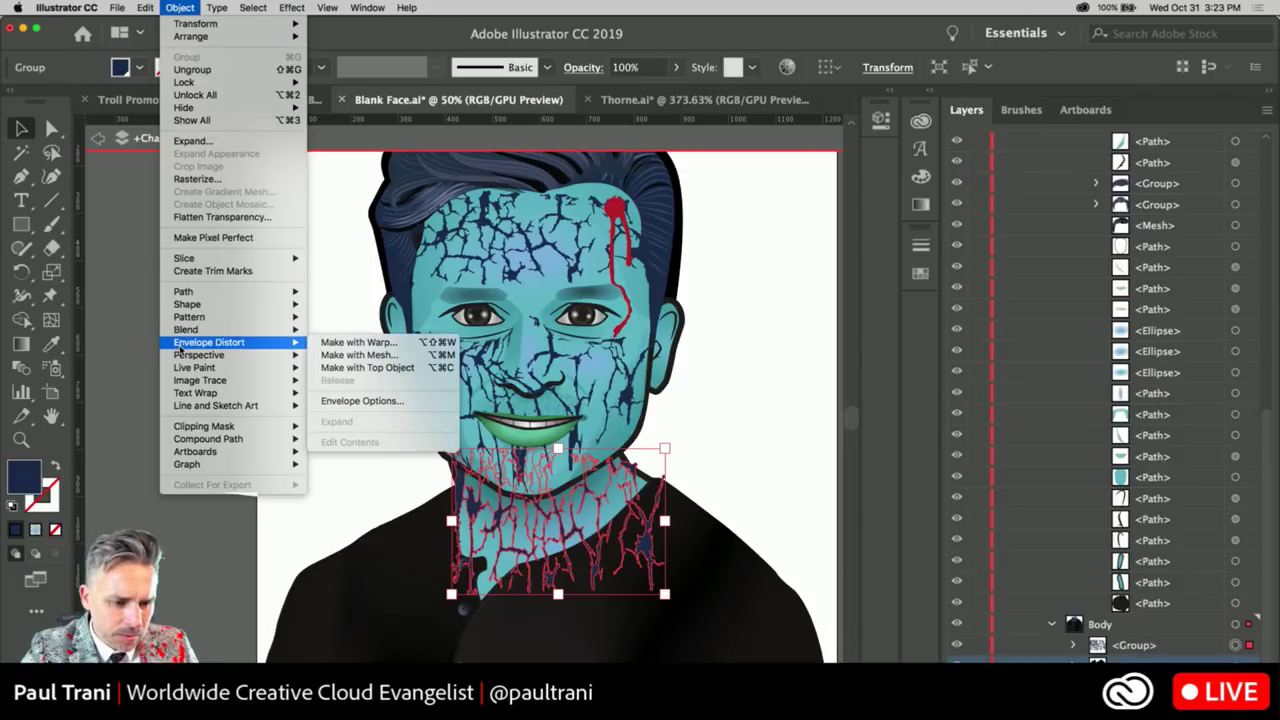
pyautogui.click(340, 357)
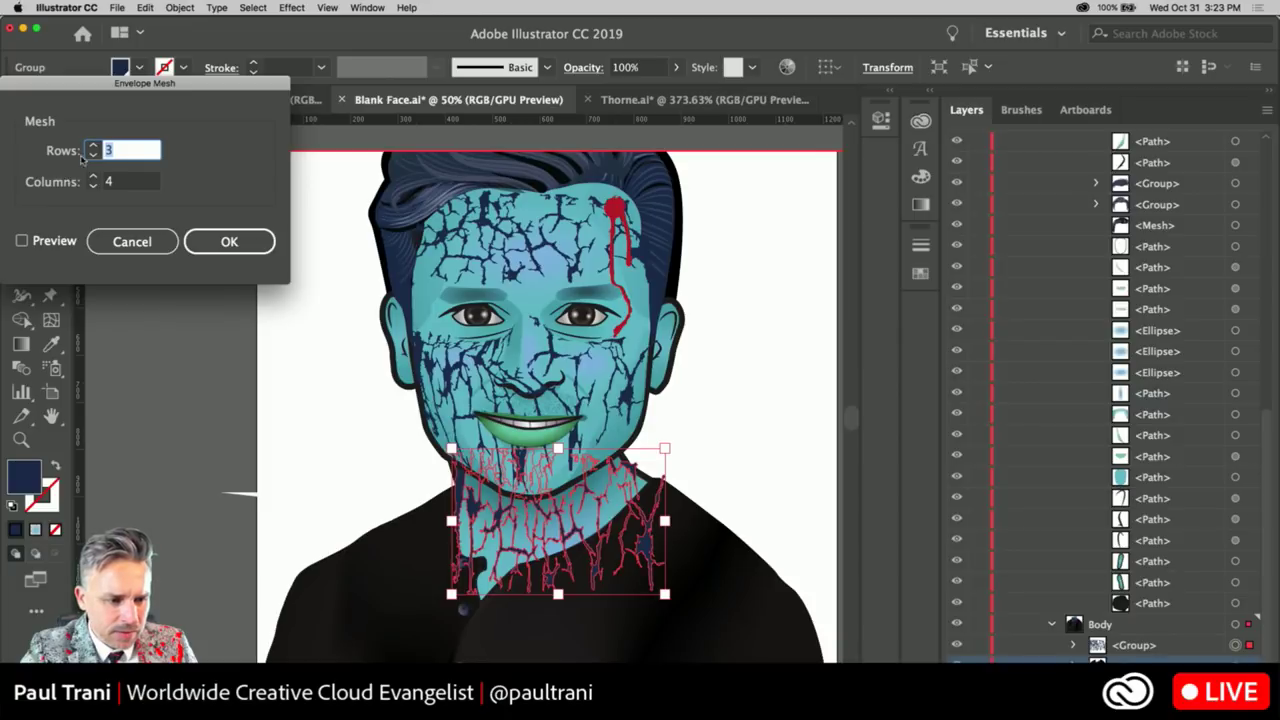
pyautogui.write('2')
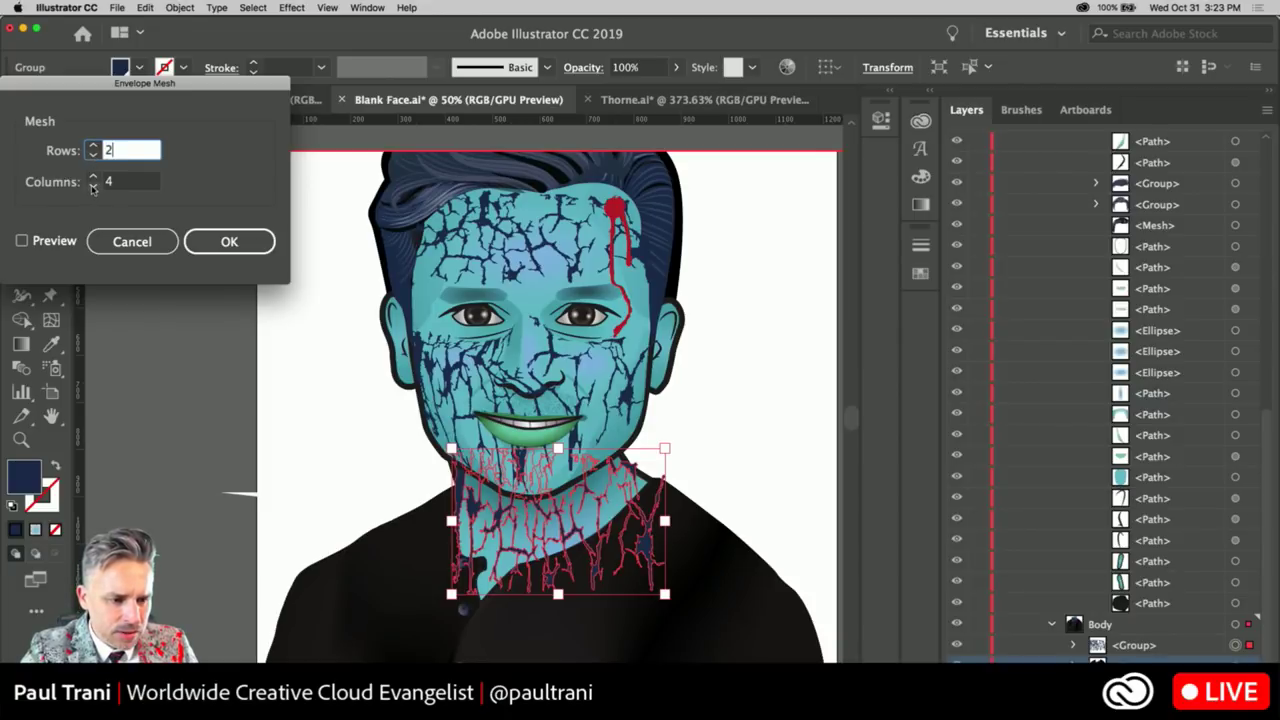
pyautogui.press('Tab')
pyautogui.write('2')
pyautogui.click(31, 242)
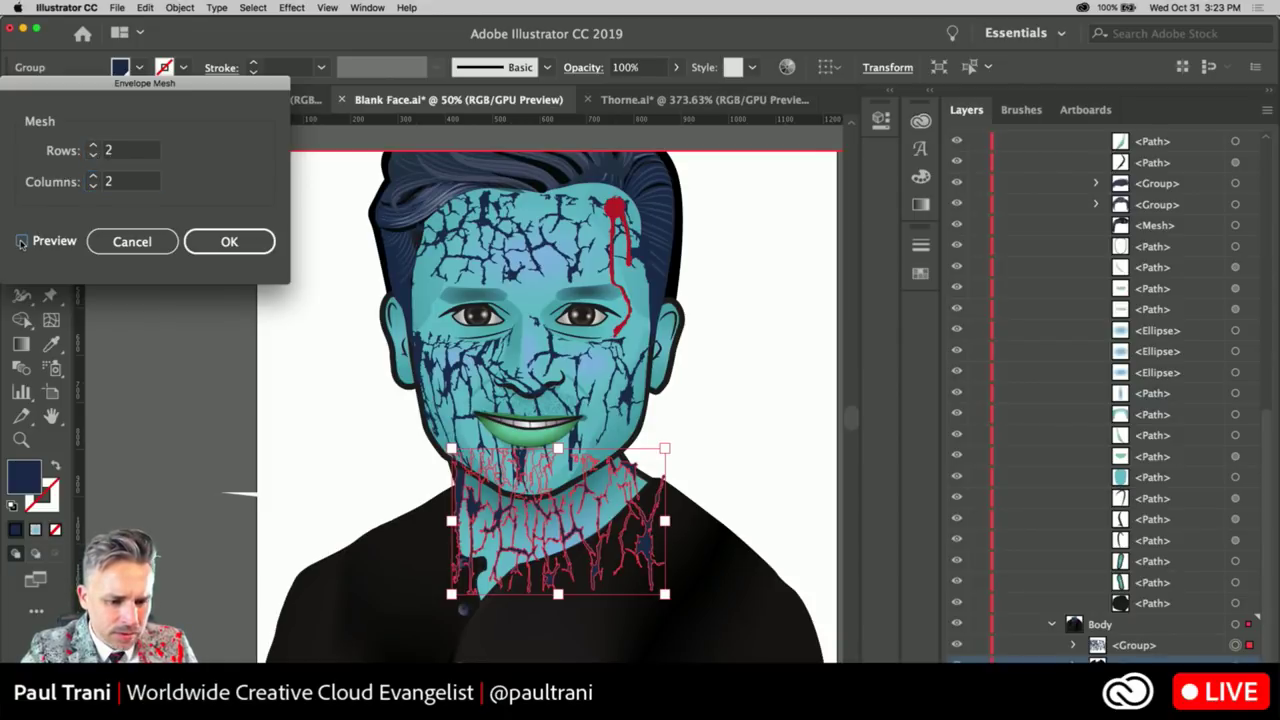
pyautogui.click(94, 178)
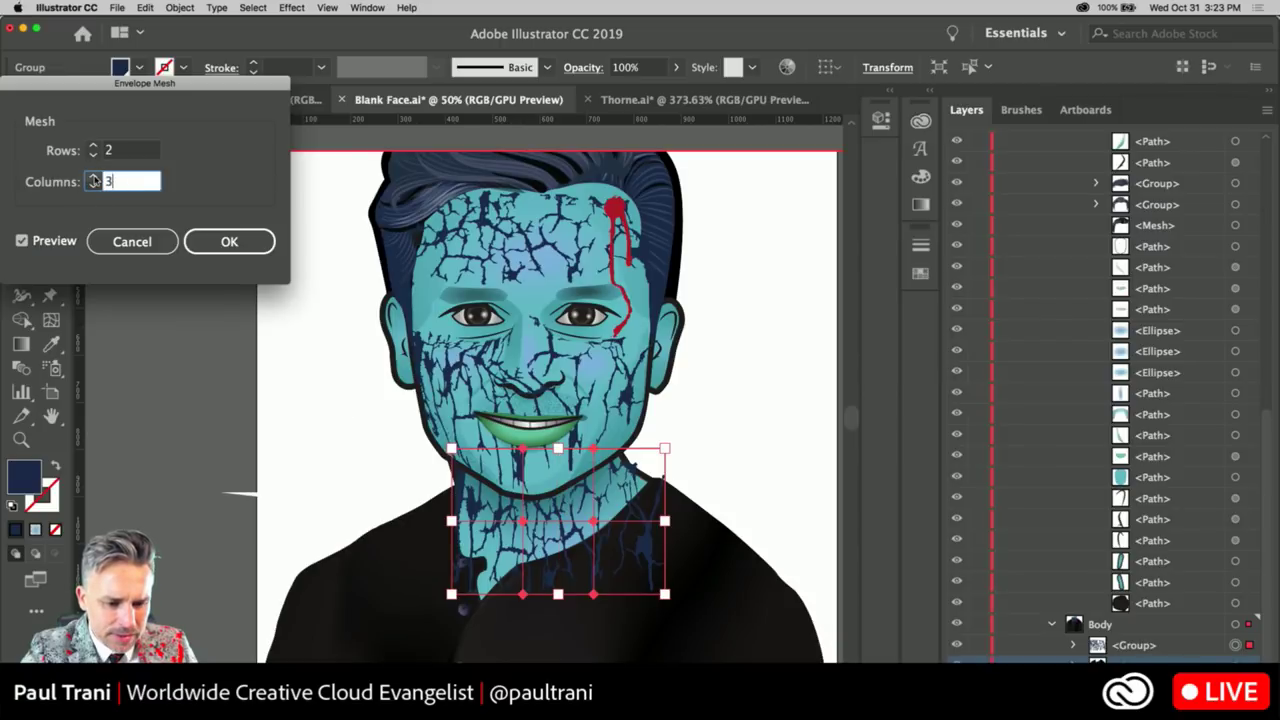
pyautogui.click(229, 243)
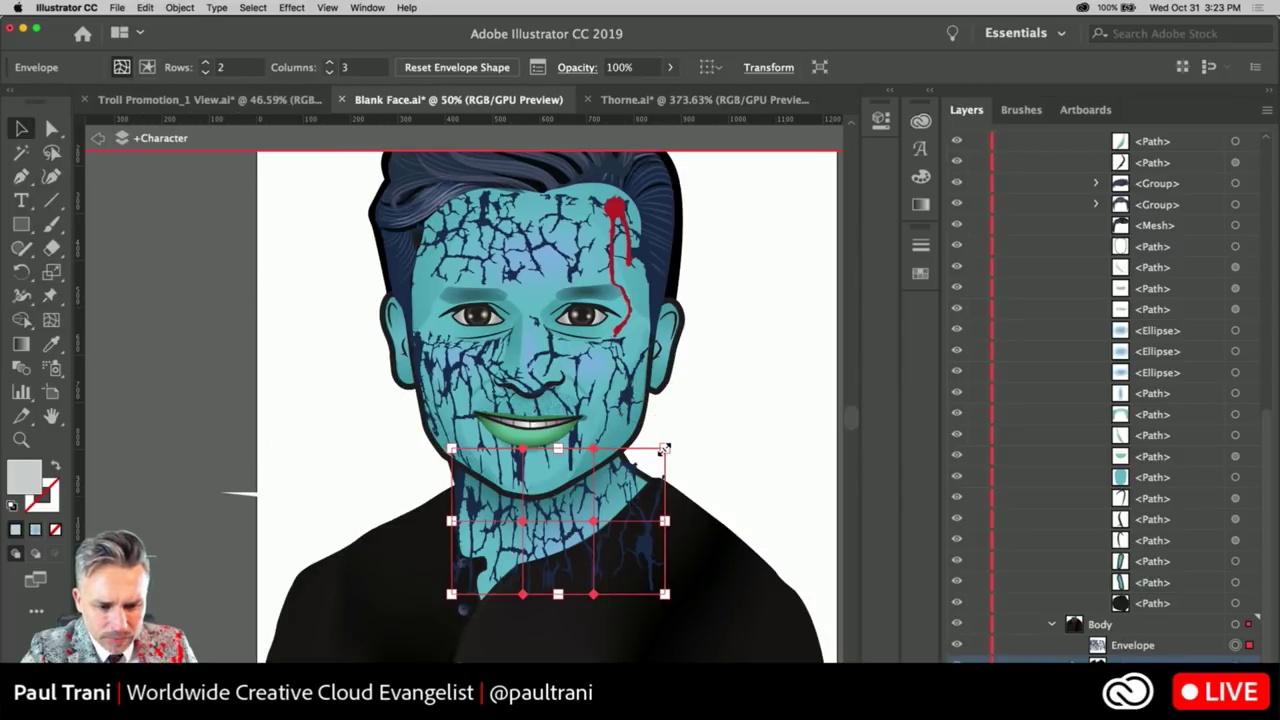
# Drag the neck mesh's top-right, lower-right and chin points to fit the jaw
pyautogui.click(52, 128)
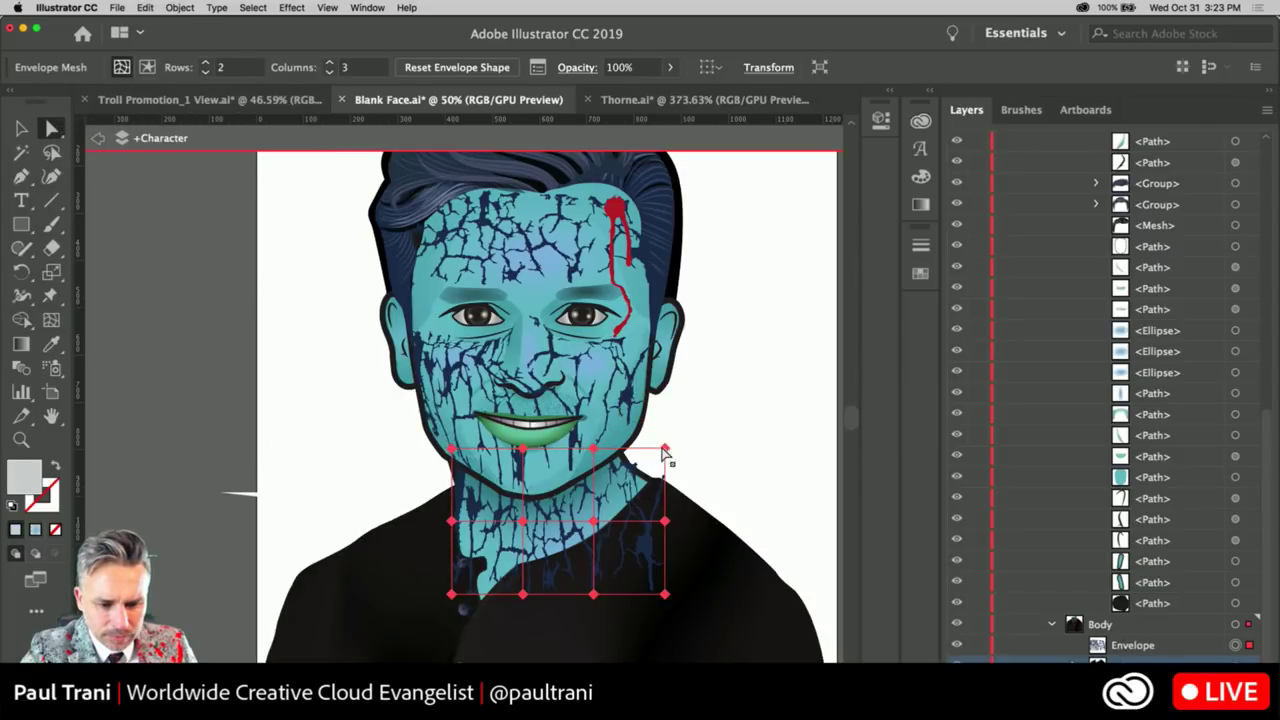
pyautogui.moveTo(663, 449); pyautogui.dragTo(617, 449)
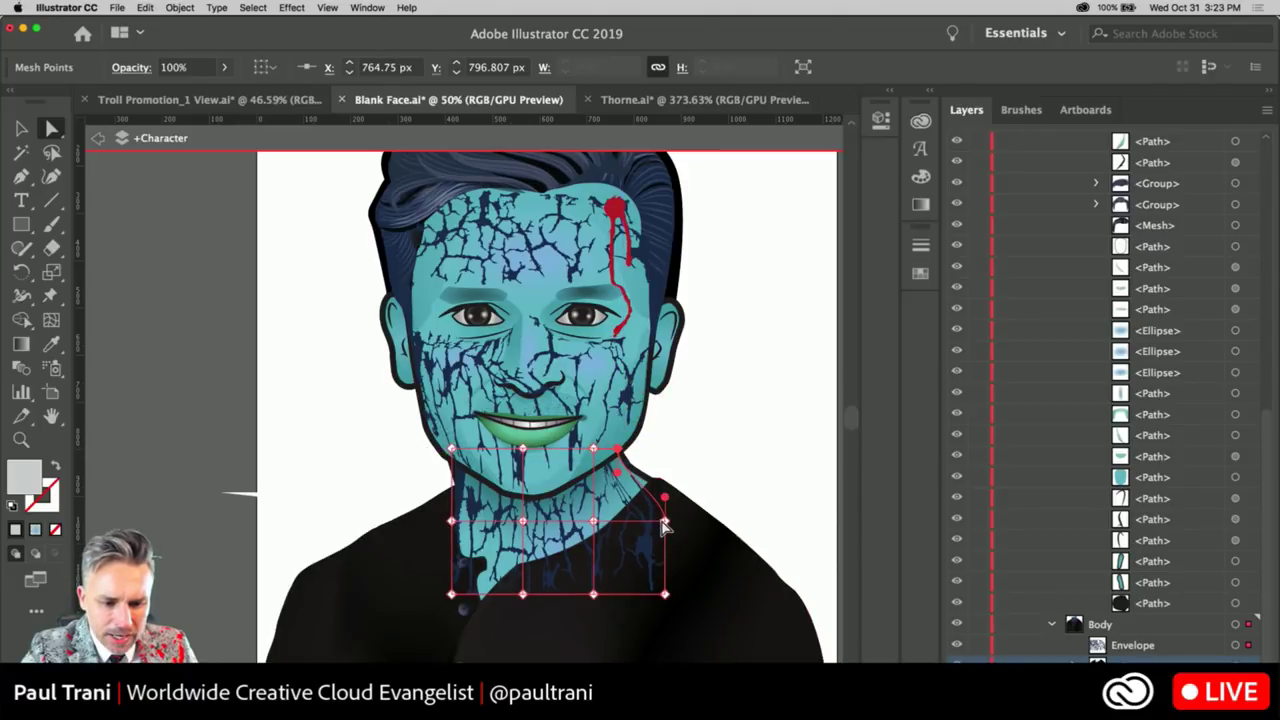
pyautogui.moveTo(664, 497); pyautogui.dragTo(691, 527)
pyautogui.moveTo(457, 522); pyautogui.dragTo(471, 528)
pyautogui.click(459, 451)
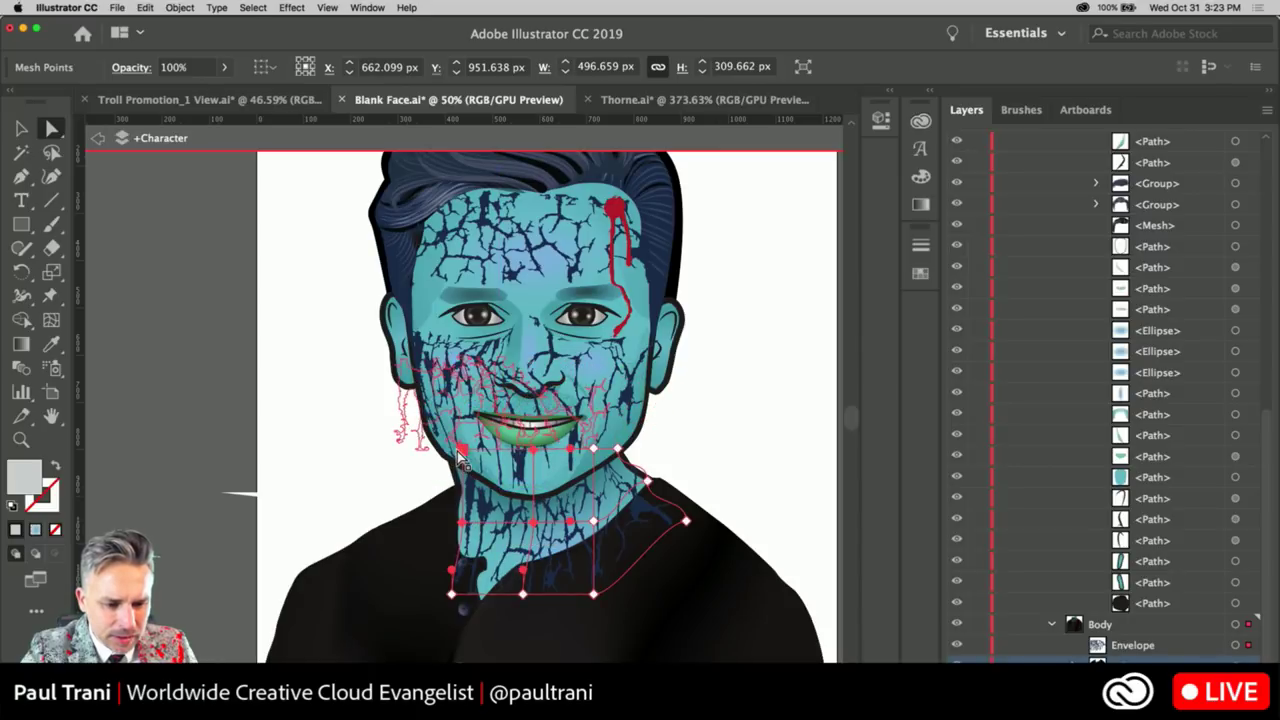
pyautogui.click(461, 454)
pyautogui.moveTo(461, 454); pyautogui.dragTo(448, 446)
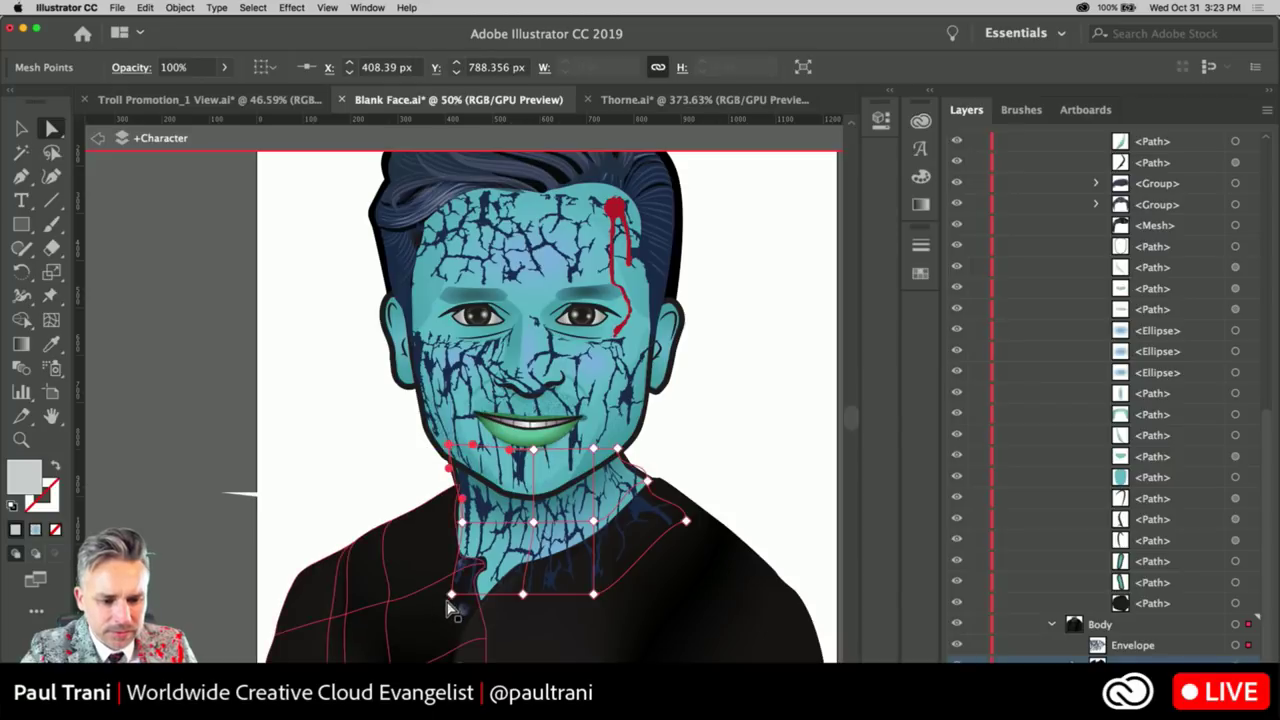
# Pull the neck mesh's bottom points outward and down so the cracks flare over the collar
pyautogui.moveTo(450, 598); pyautogui.dragTo(410, 592)
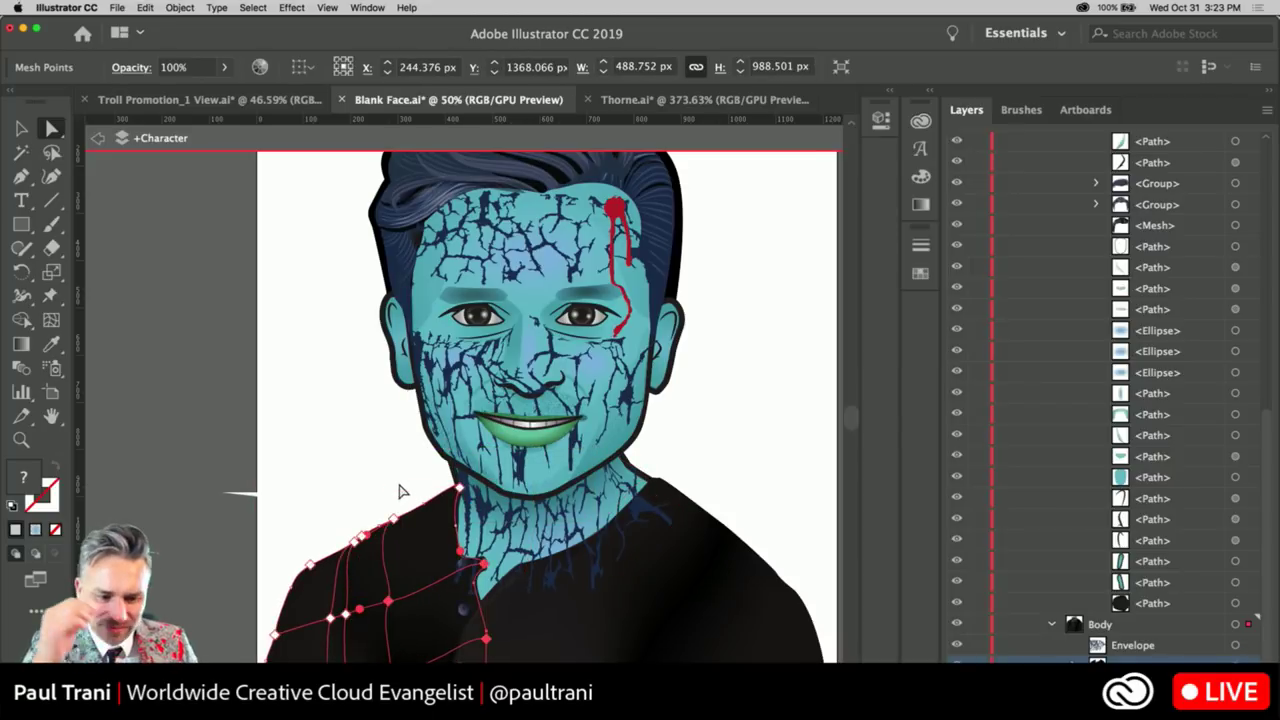
pyautogui.click(487, 572)
pyautogui.moveTo(452, 594); pyautogui.dragTo(390, 592)
pyautogui.moveTo(500, 594); pyautogui.dragTo(497, 620)
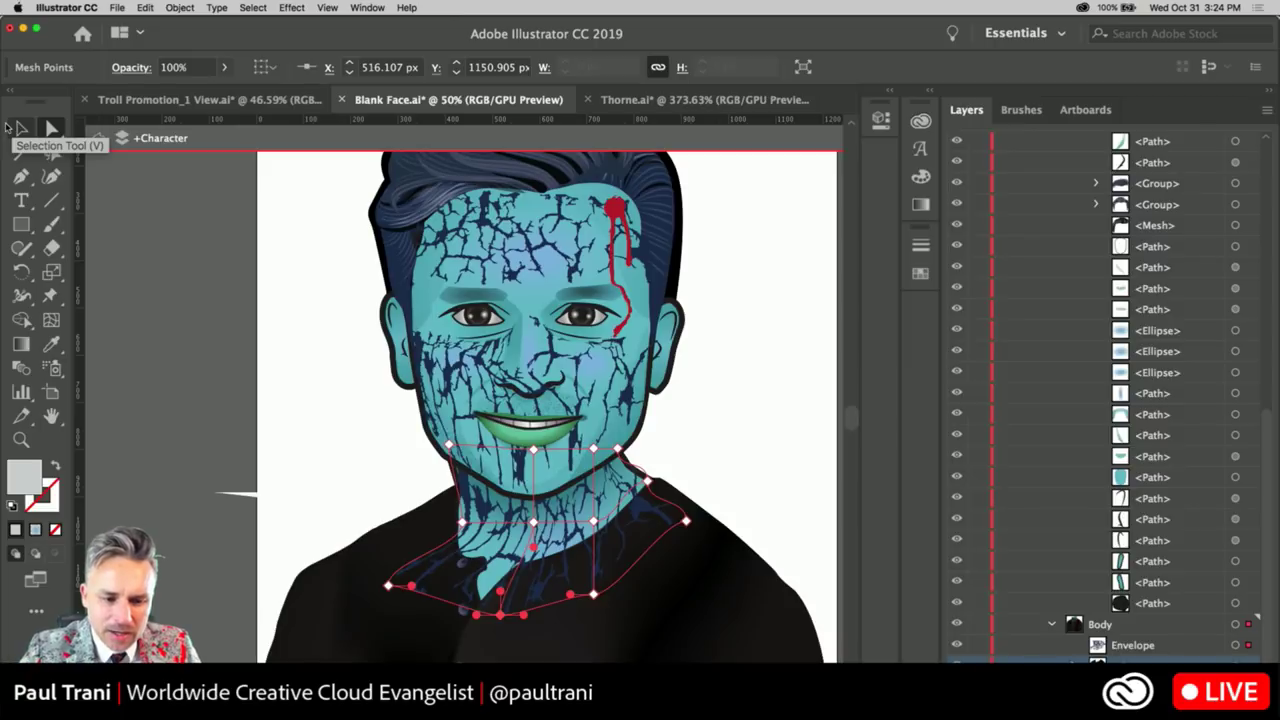
pyautogui.click(502, 374)
pyautogui.click(18, 126)
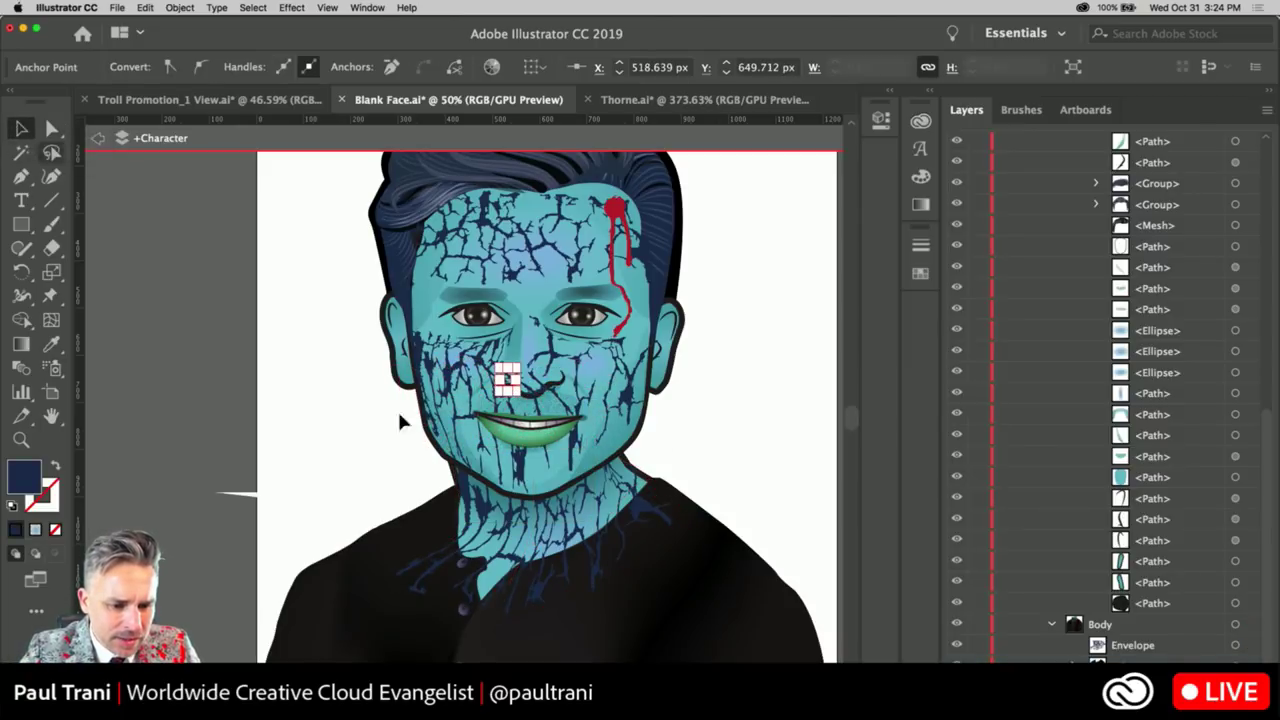
# Zoom in on the face and isolate Head's face background group, selecting the crack envelope
pyautogui.click(21, 439)
pyautogui.moveTo(460, 340); pyautogui.dragTo(422, 324)
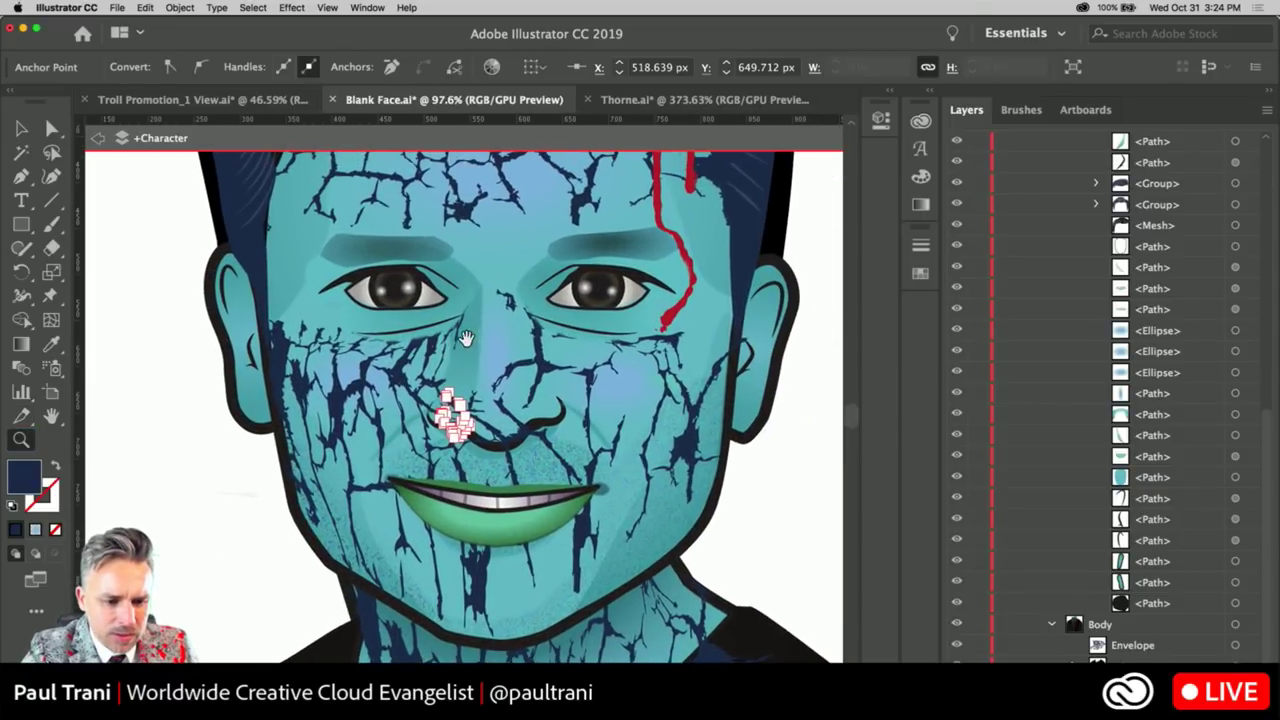
pyautogui.click(21, 128)
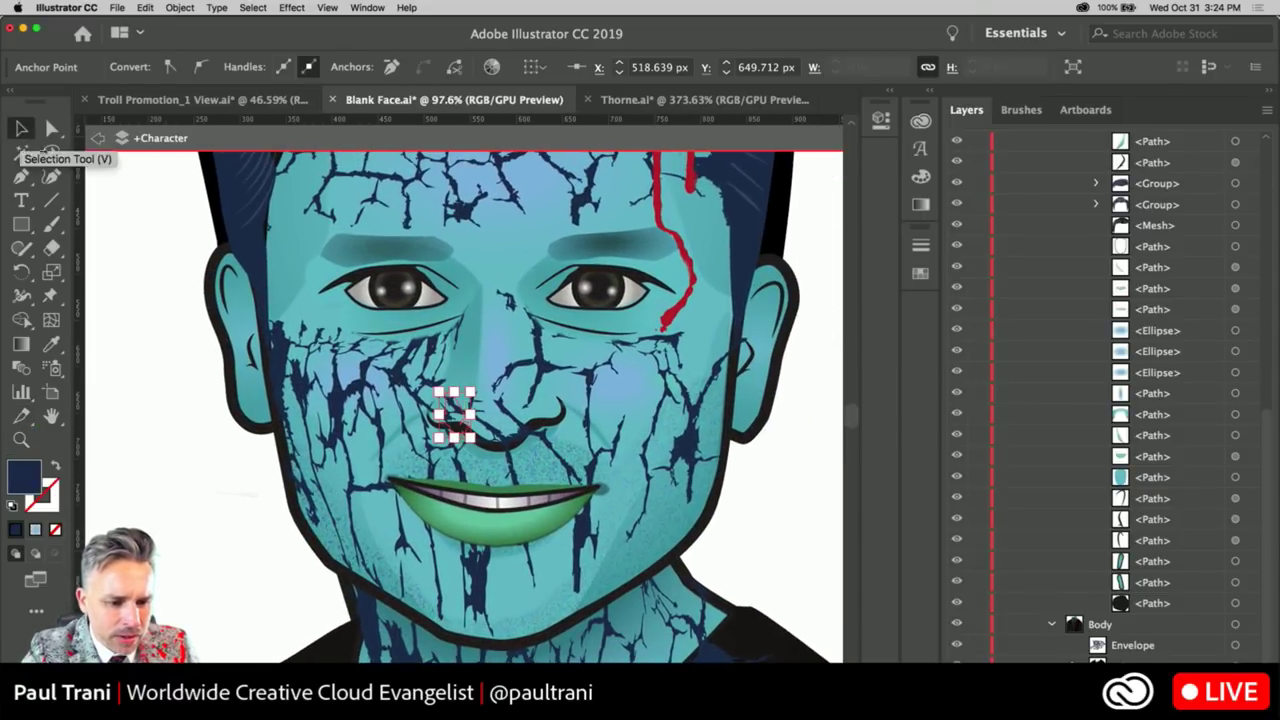
pyautogui.click(220, 515)
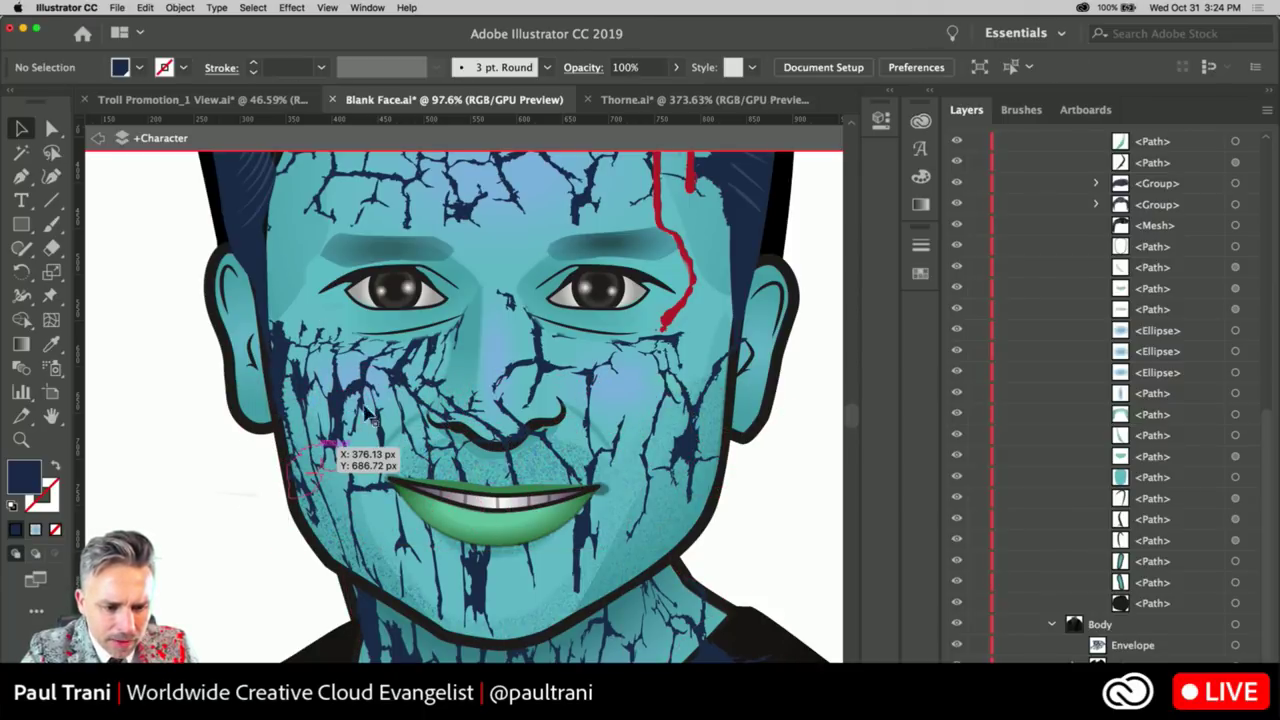
pyautogui.moveTo(325, 432); pyautogui.dragTo(420, 400)
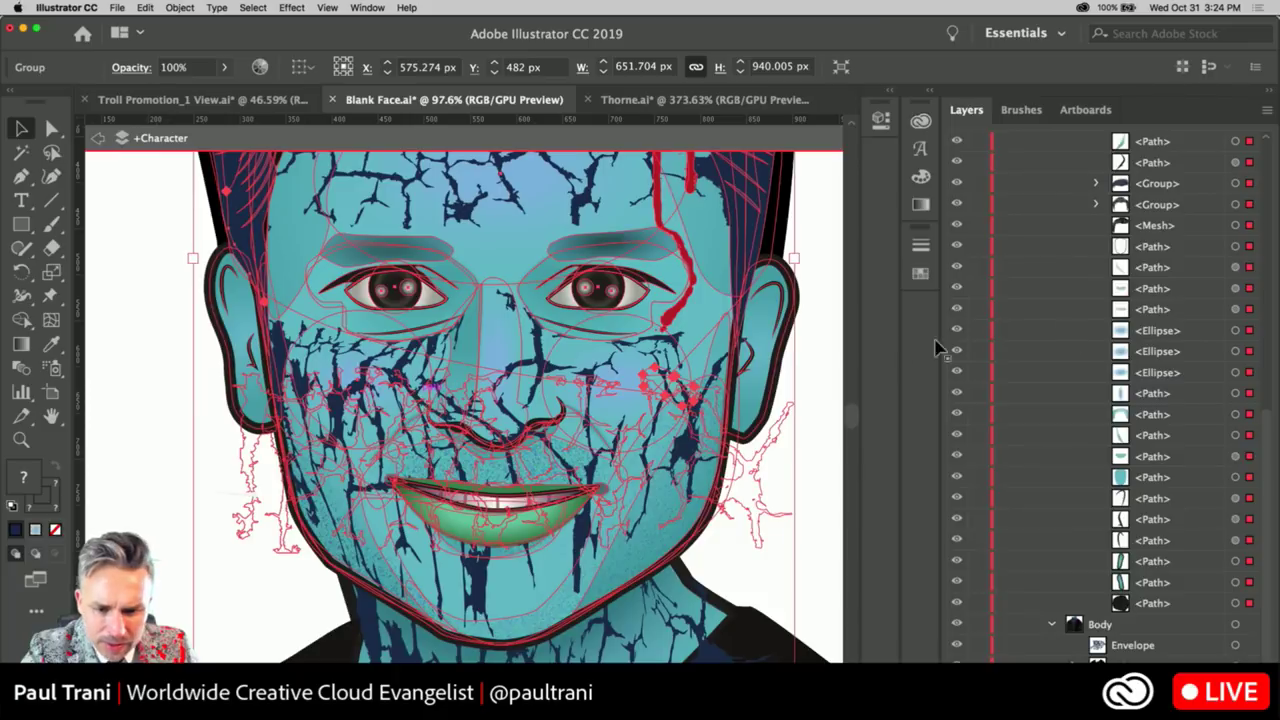
pyautogui.doubleClick(464, 424)
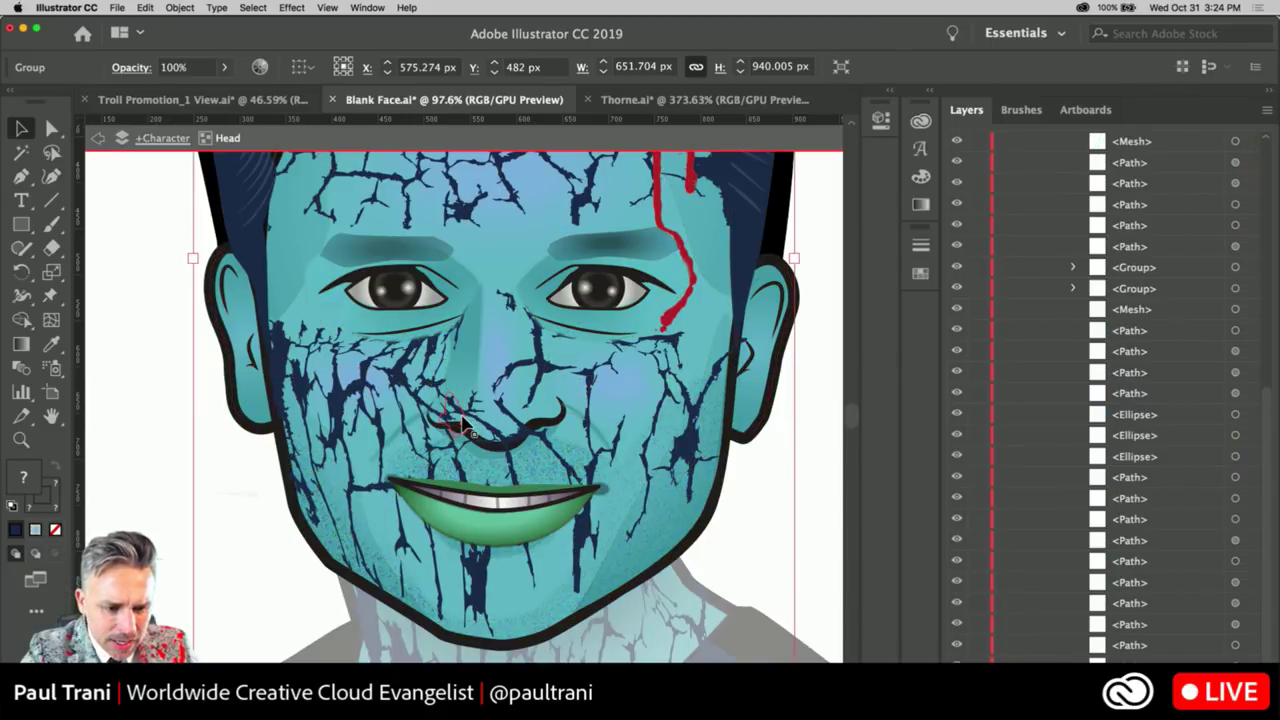
pyautogui.click(463, 424)
pyautogui.doubleClick(464, 425)
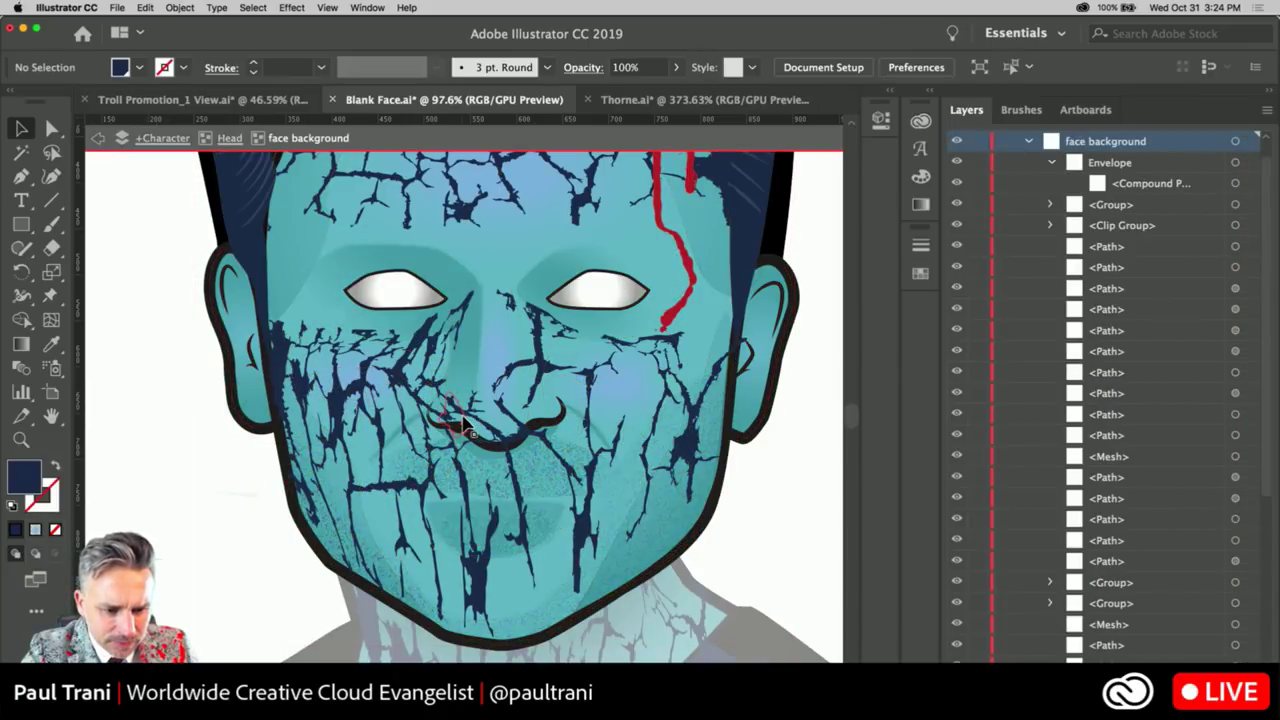
pyautogui.click(508, 422)
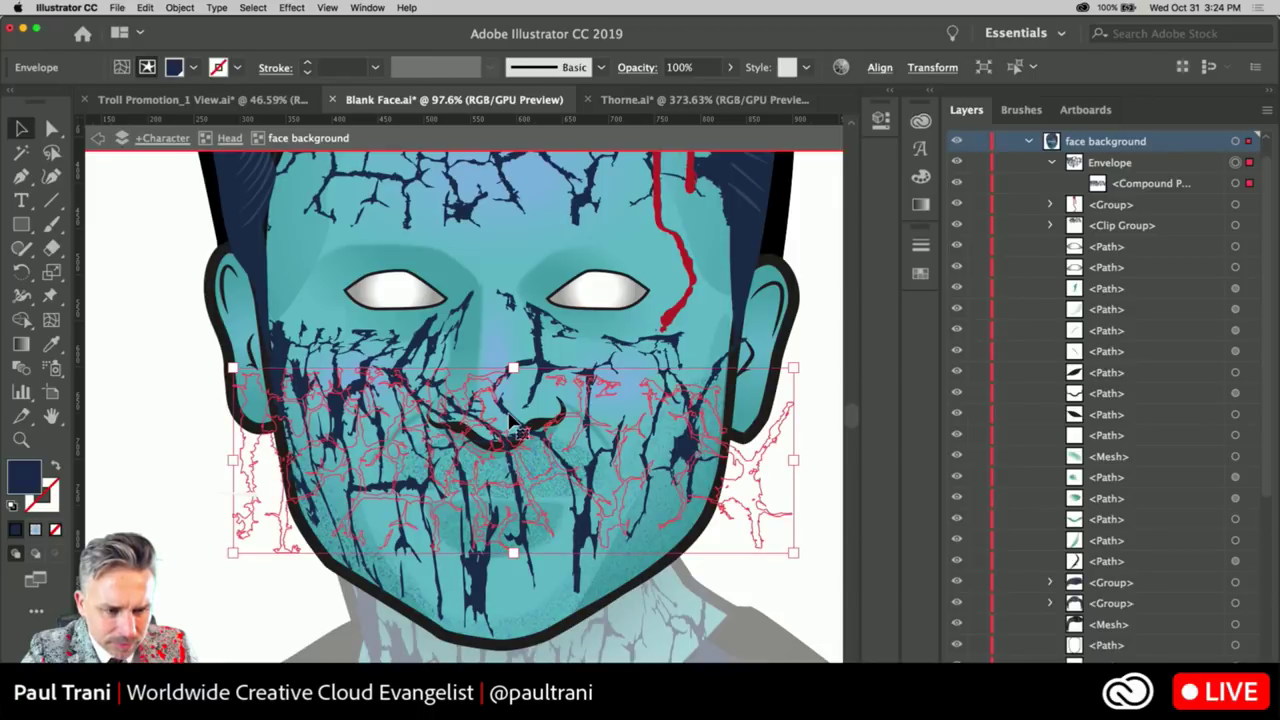
# Try Object > Expand on the face crack envelope, cancel it, then step back to the Head group
pyautogui.click(180, 8)
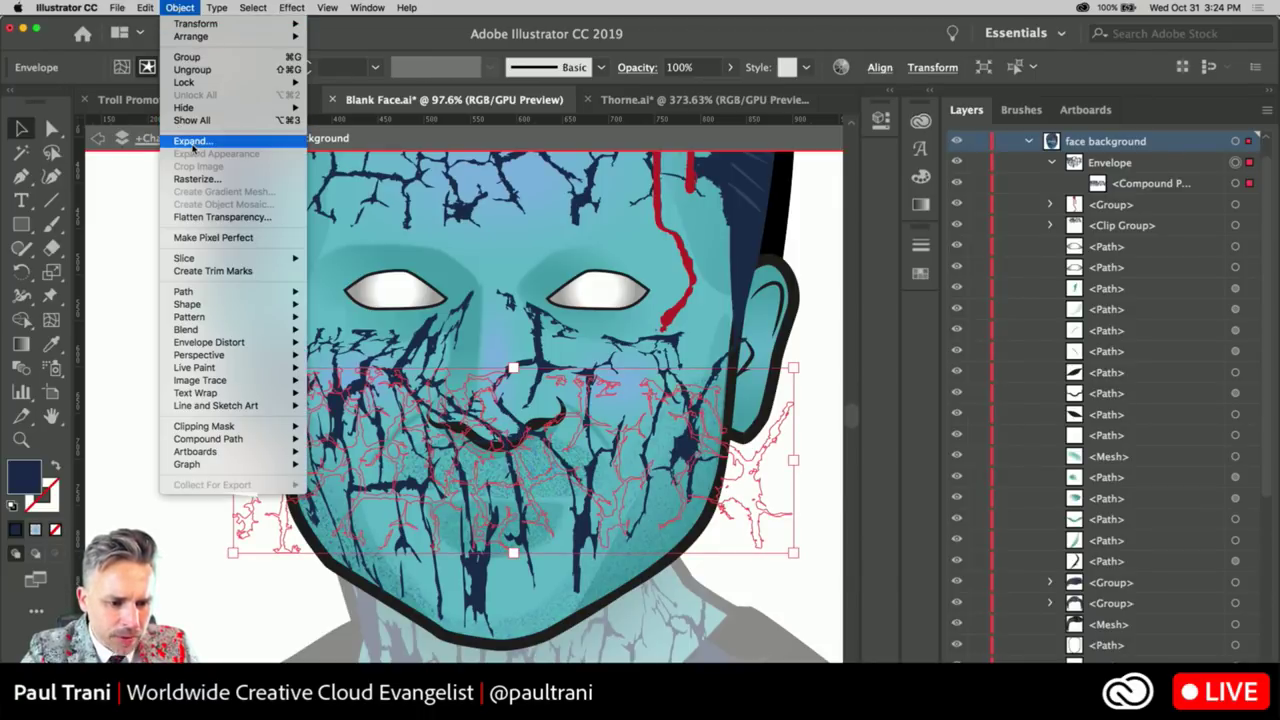
pyautogui.click(193, 143)
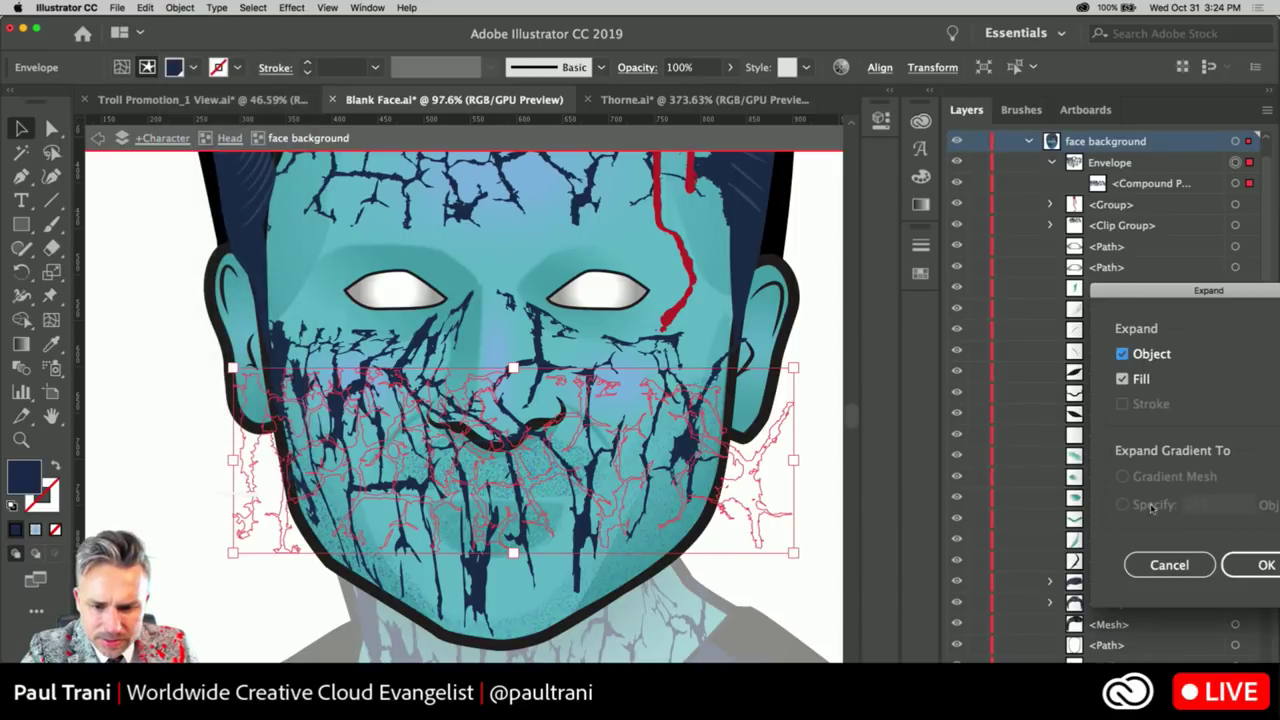
pyautogui.click(1167, 565)
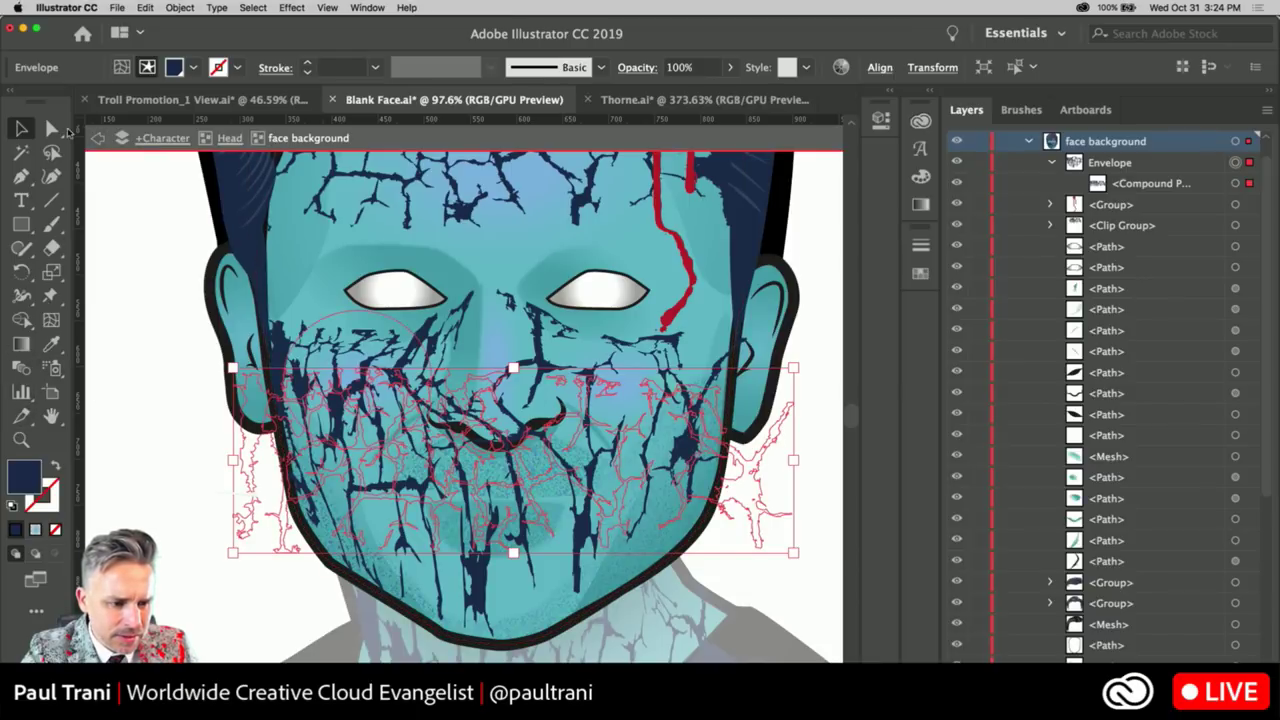
pyautogui.click(53, 128)
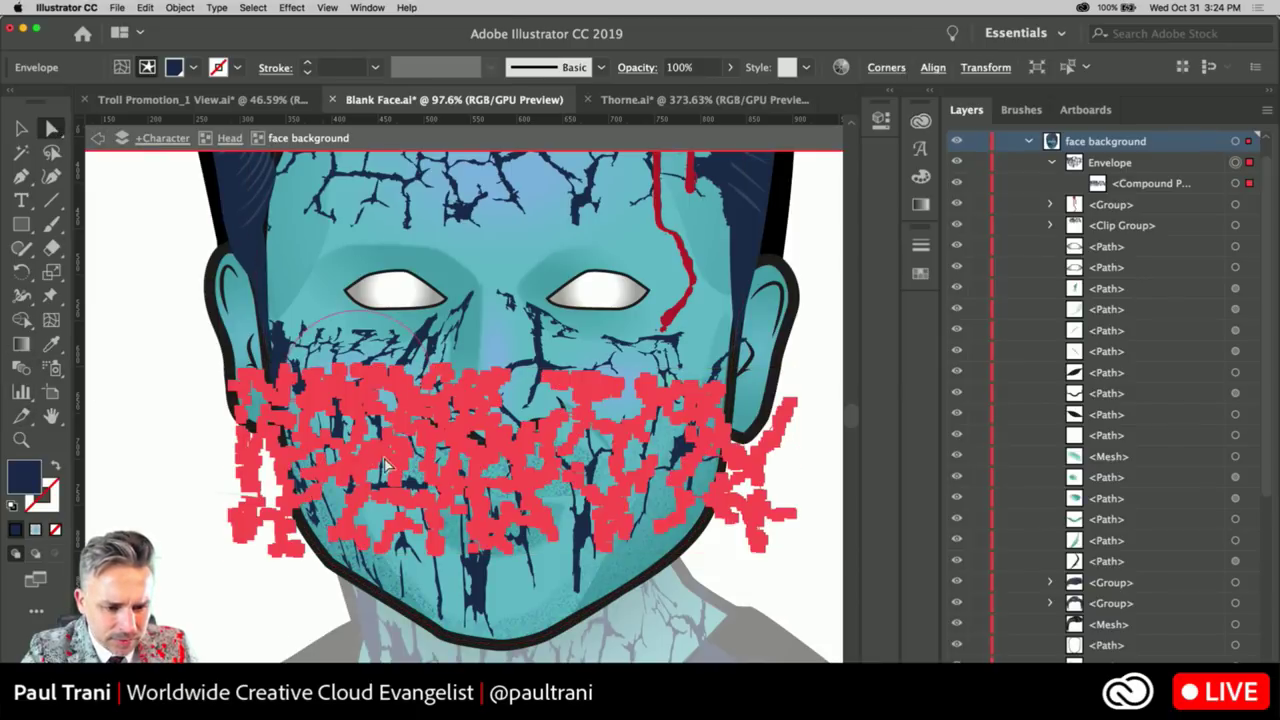
pyautogui.click(155, 293)
pyautogui.click(505, 418)
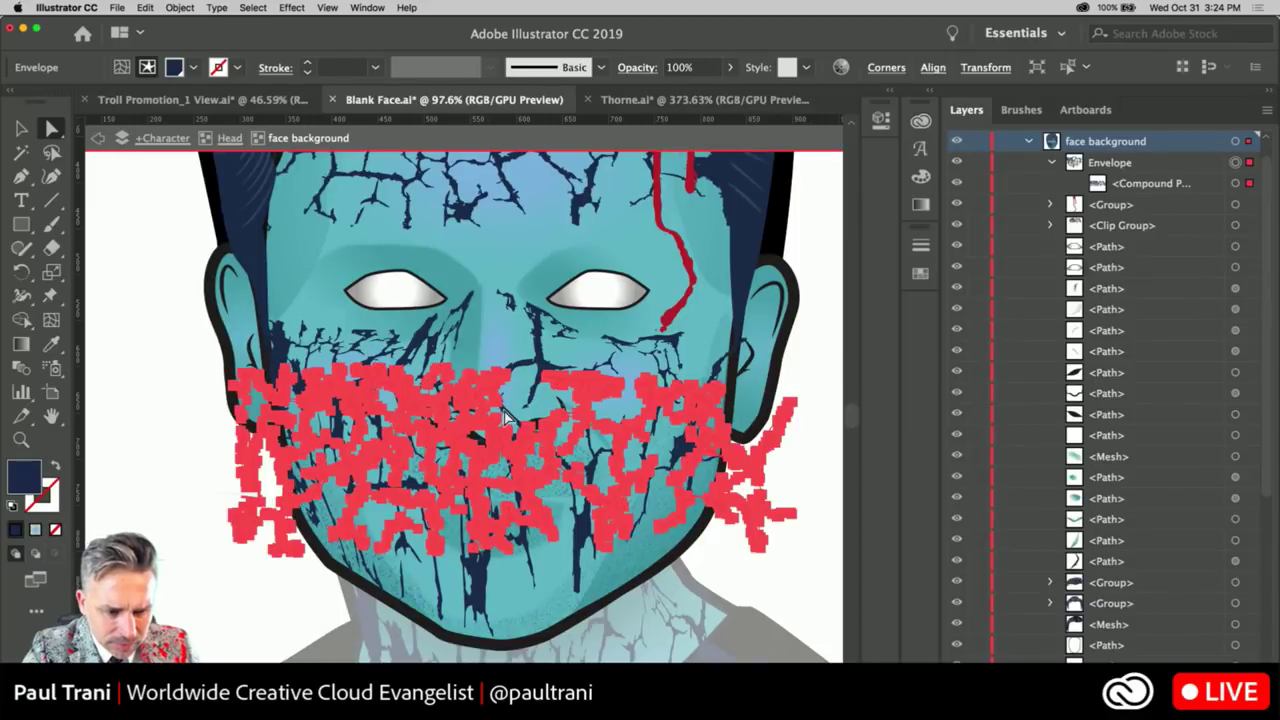
pyautogui.press('z')
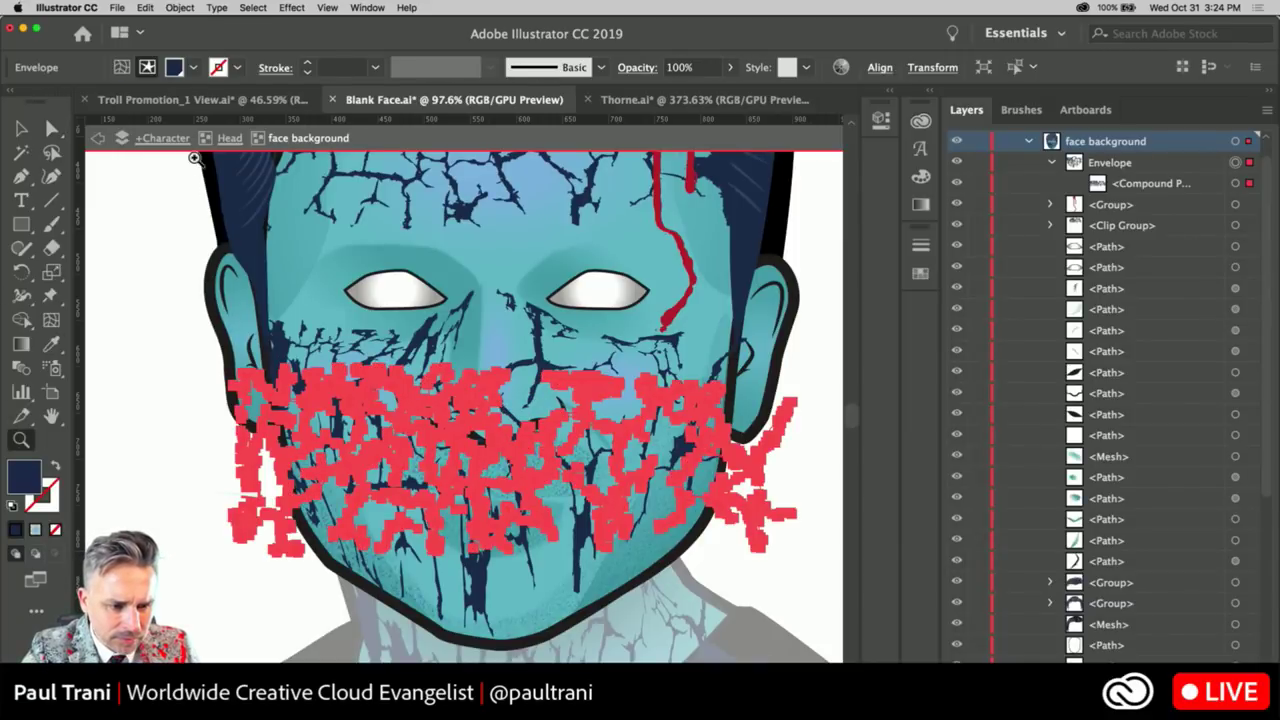
pyautogui.click(229, 138)
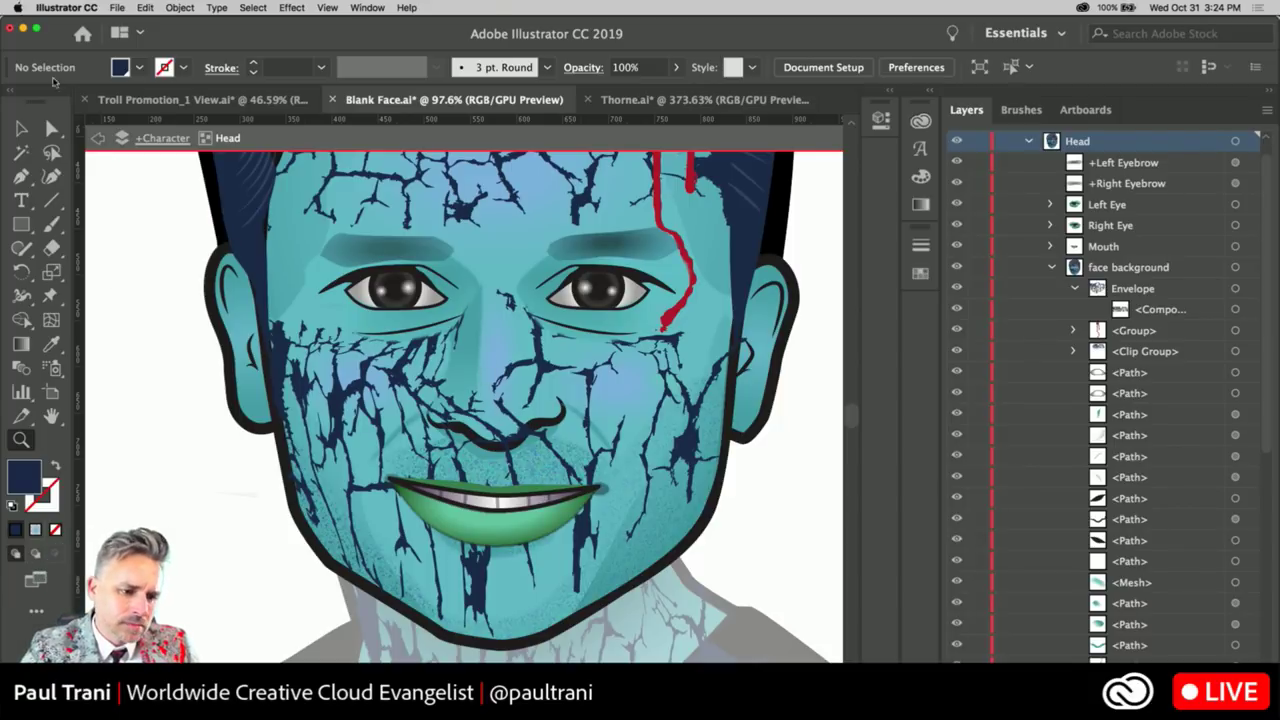
# Re-isolate face background and inspect the crack envelope's Transform and Properties settings
pyautogui.click(21, 128)
pyautogui.click(305, 355)
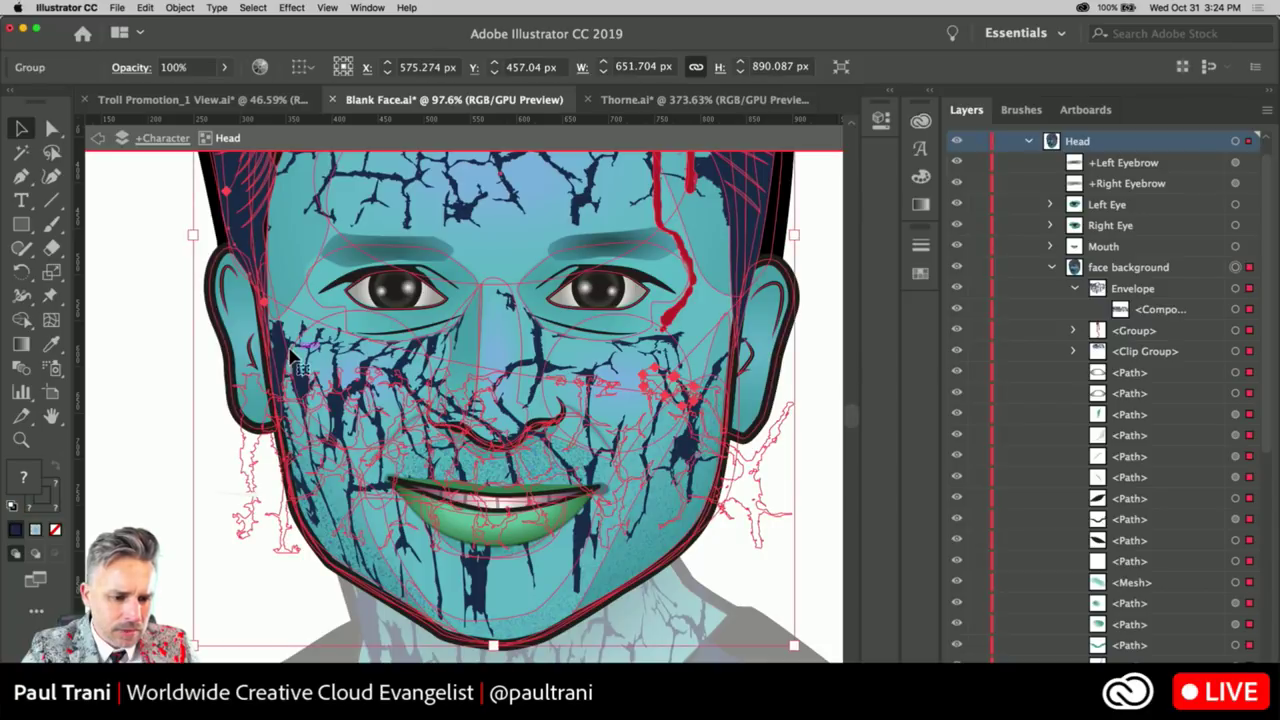
pyautogui.doubleClick(293, 362)
pyautogui.click(289, 360)
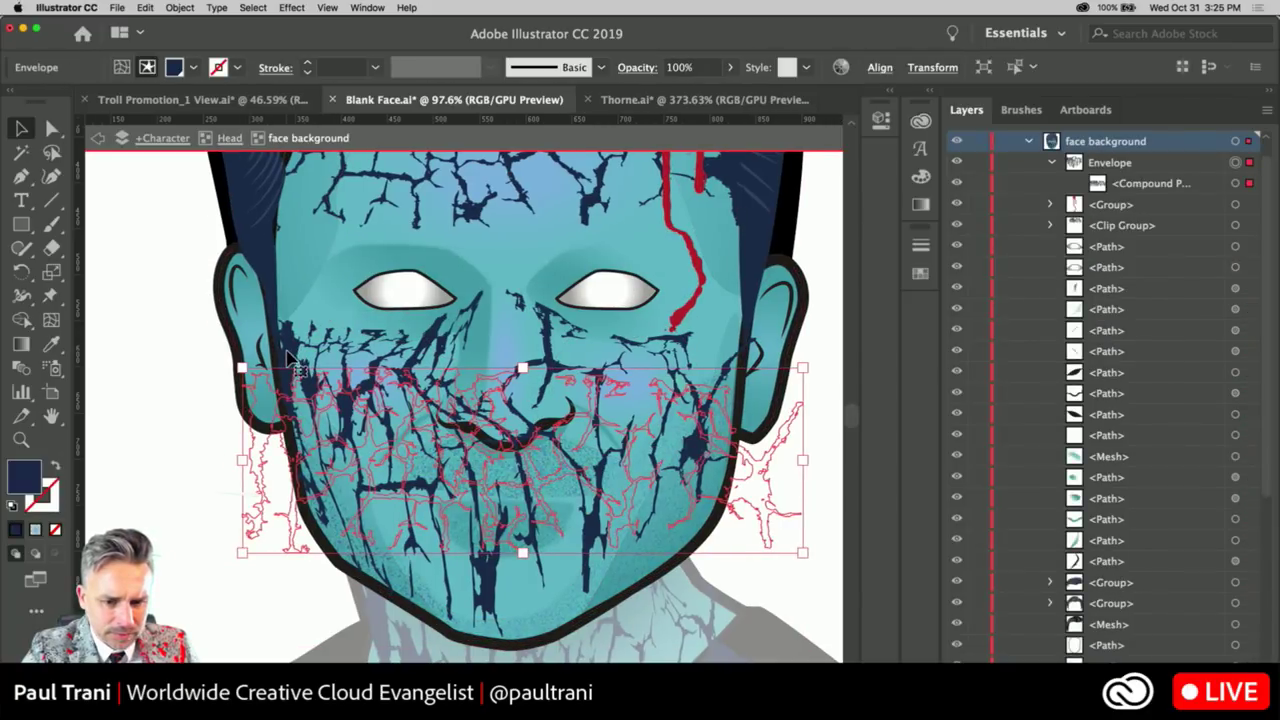
pyautogui.click(932, 67)
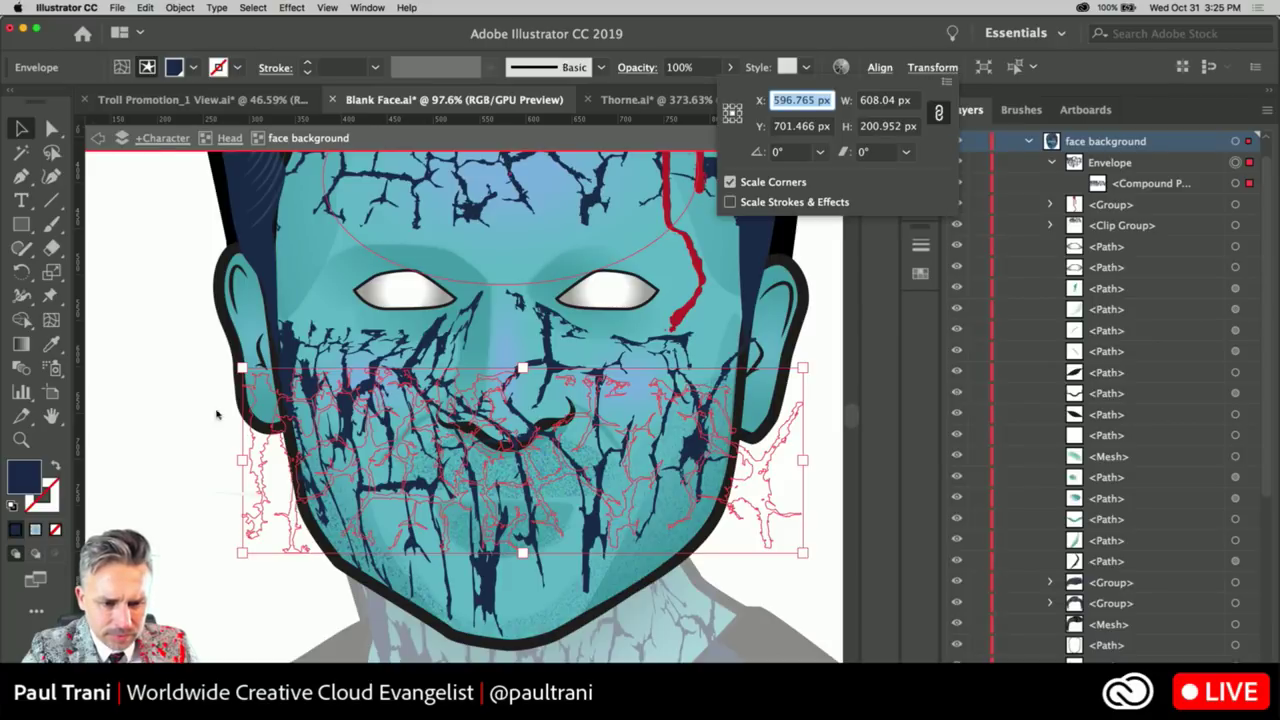
pyautogui.click(932, 67)
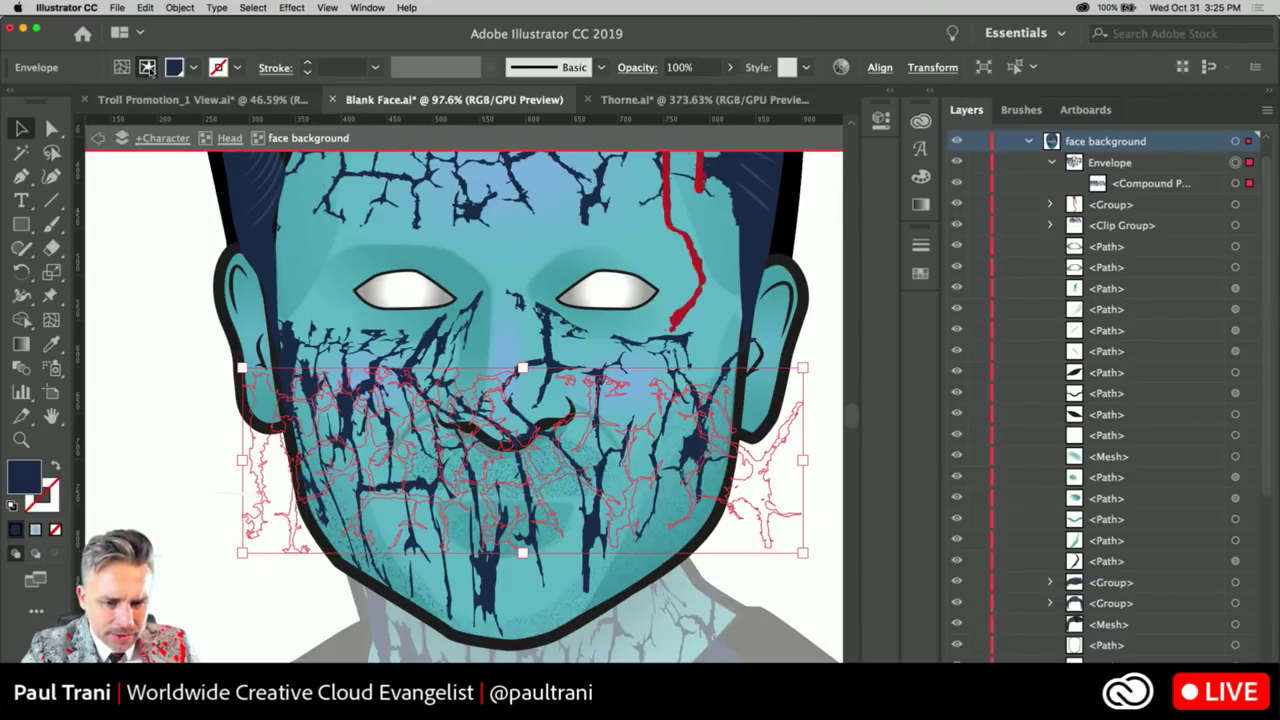
pyautogui.click(889, 92)
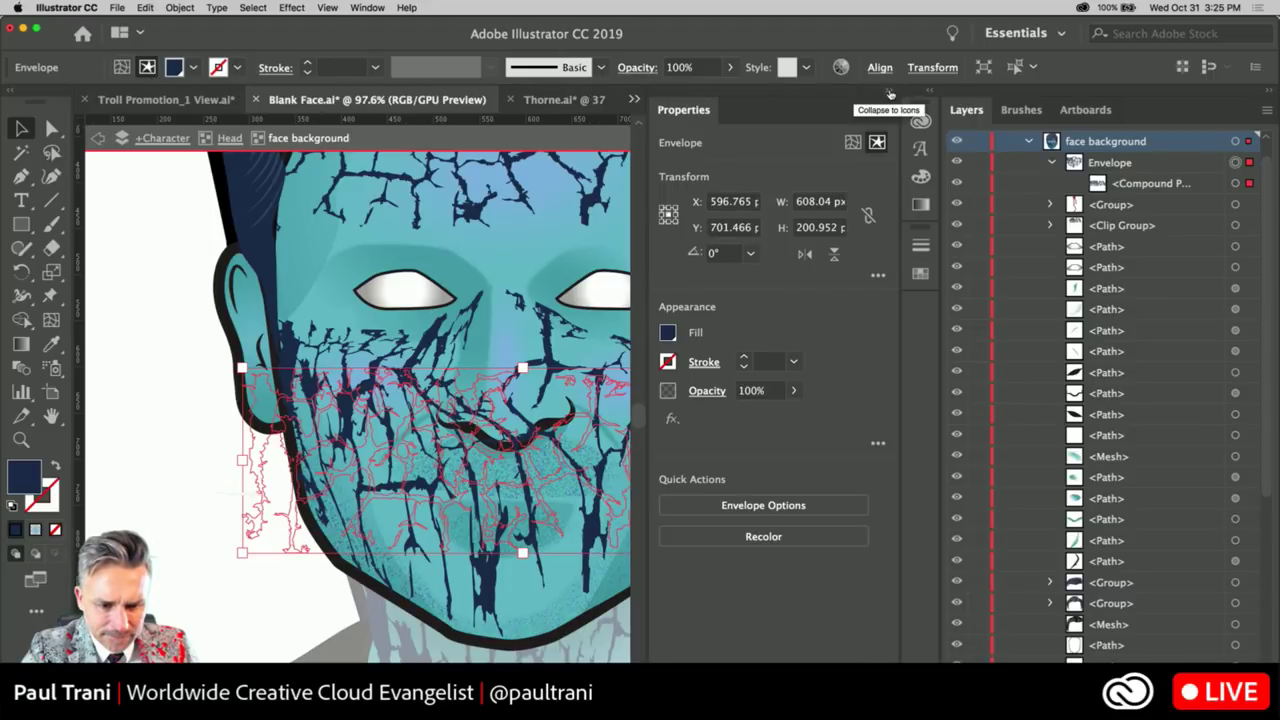
pyautogui.click(889, 93)
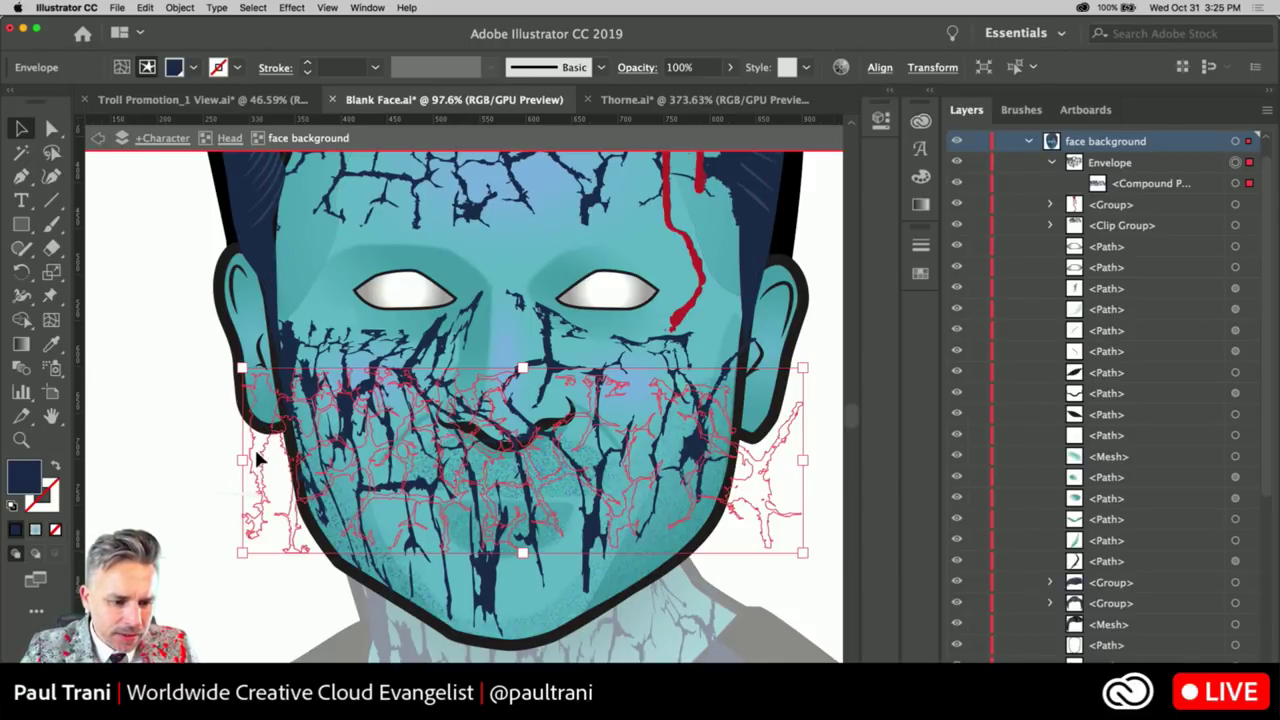
# Nudge the crack envelope and marquee-select its anchors around the left cheek with Direct Selection
pyautogui.moveTo(257, 457); pyautogui.dragTo(265, 463)
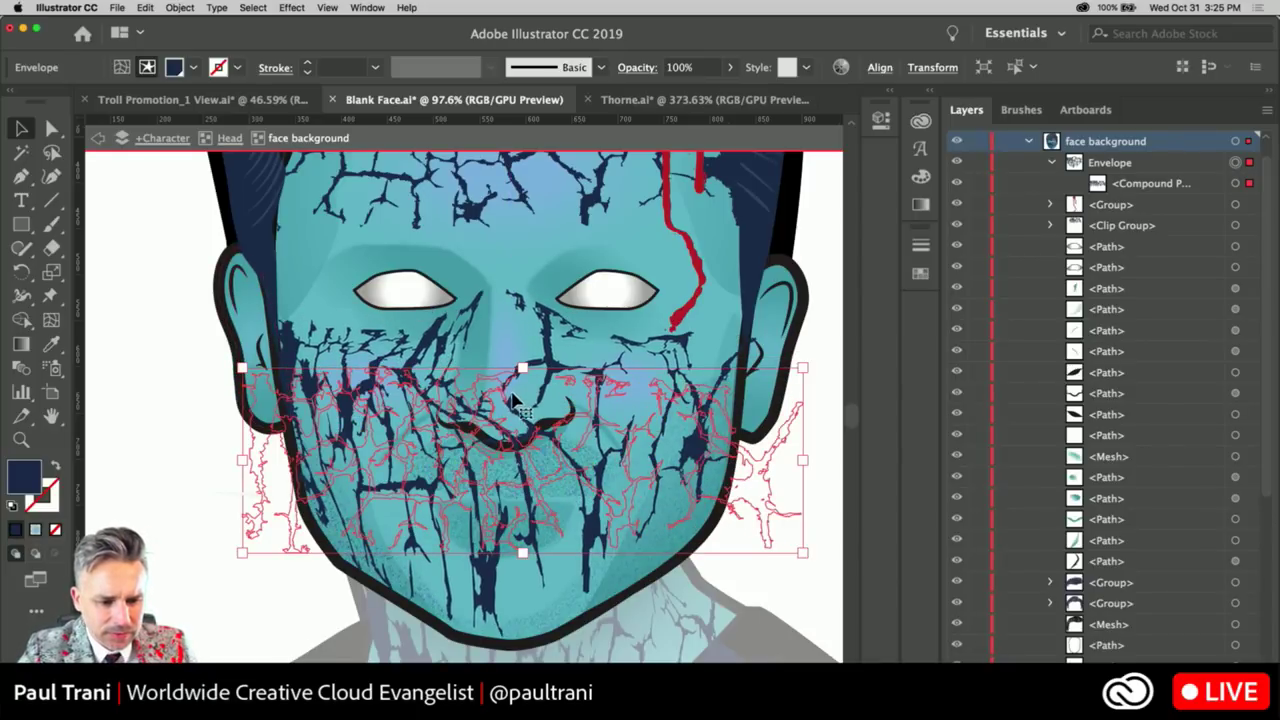
pyautogui.click(179, 8)
pyautogui.click(179, 8)
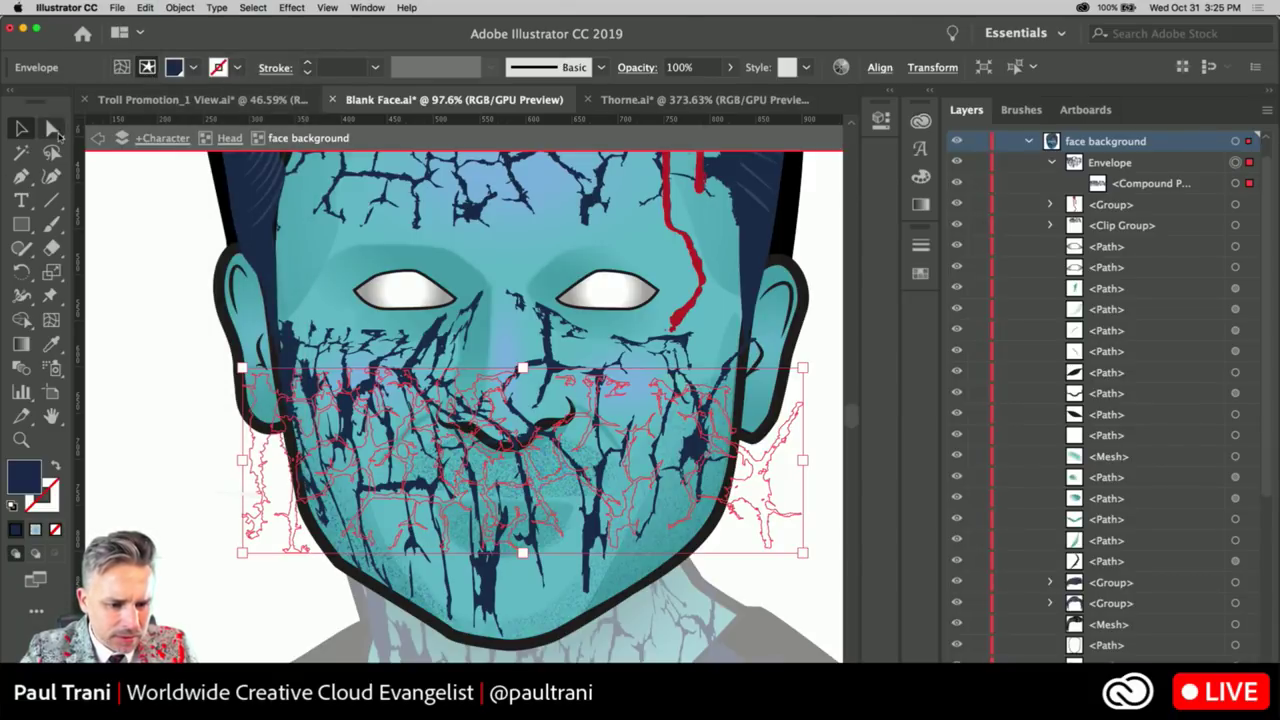
pyautogui.click(52, 128)
pyautogui.moveTo(245, 476); pyautogui.dragTo(268, 458)
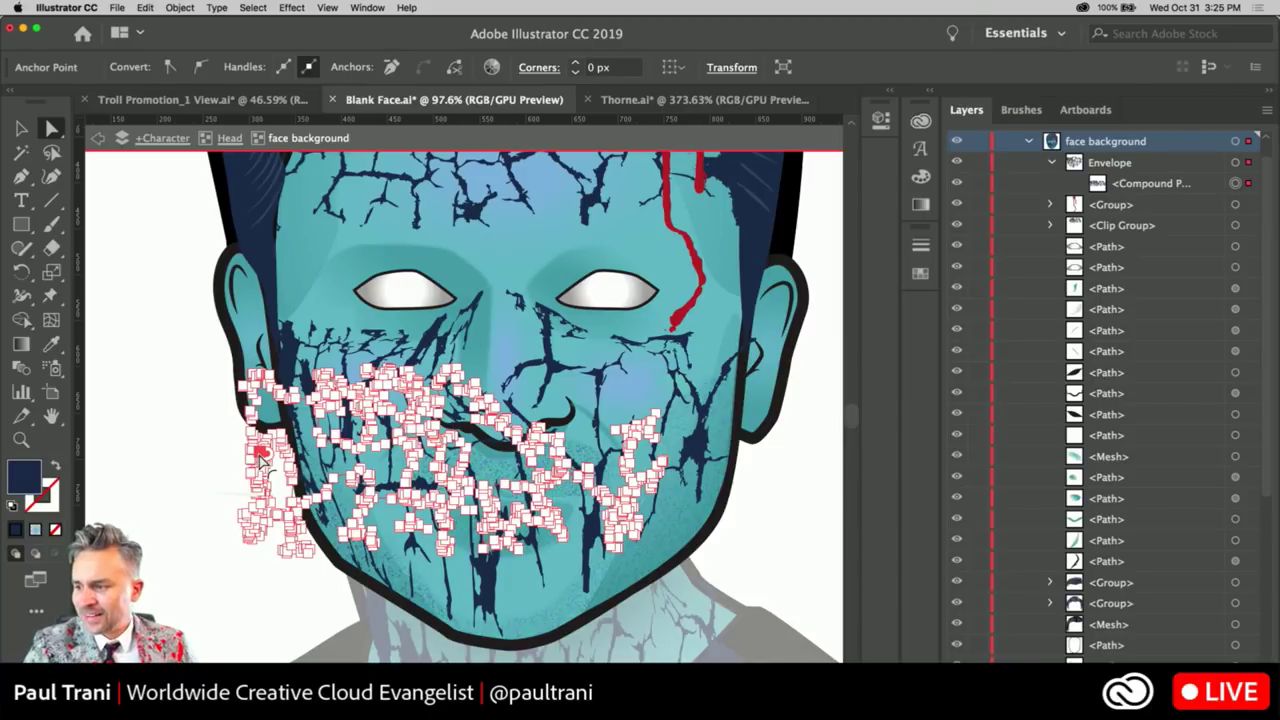
# Expand the lower-face envelope crack artwork with Object and Fill checked
pyautogui.click(21, 128)
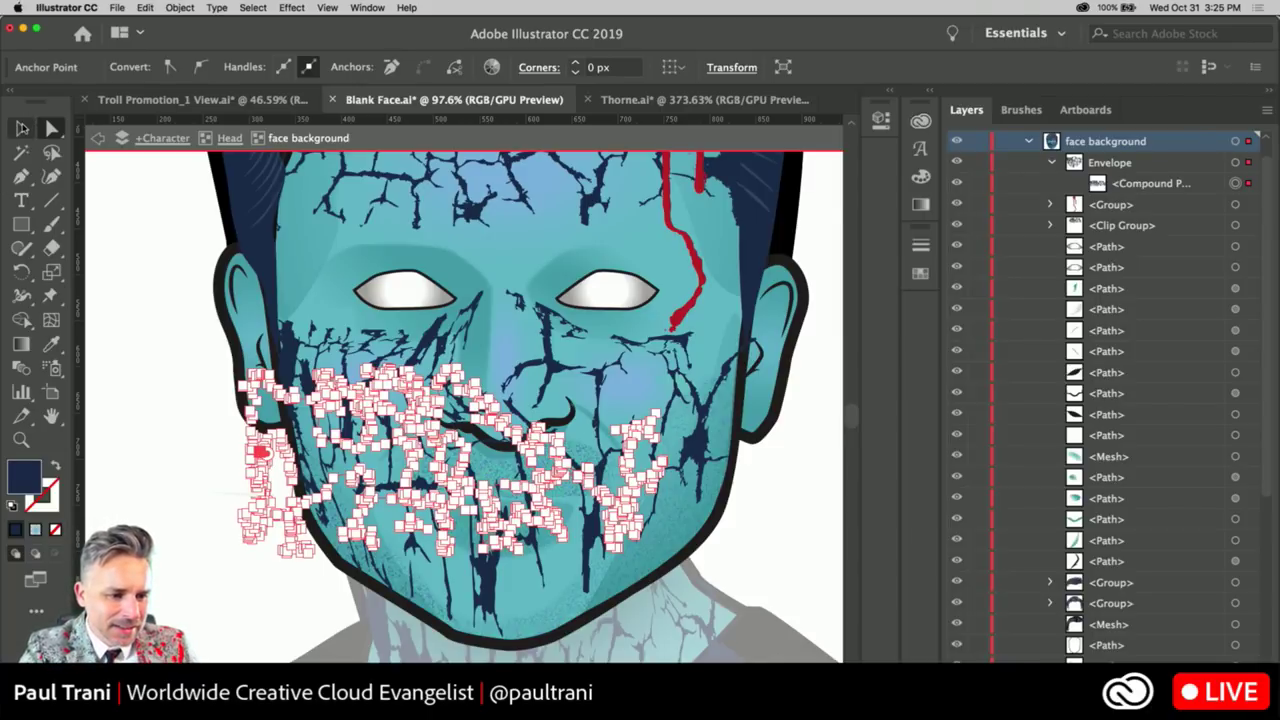
pyautogui.click(168, 405)
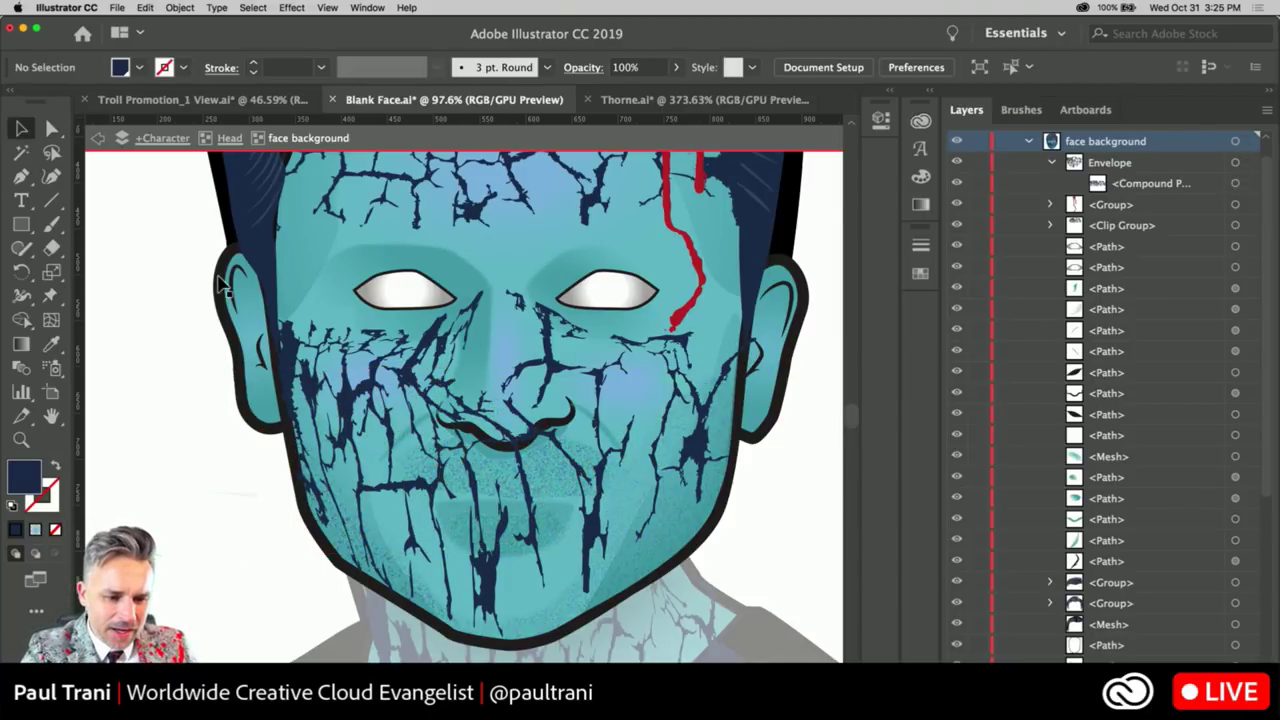
pyautogui.click(510, 410)
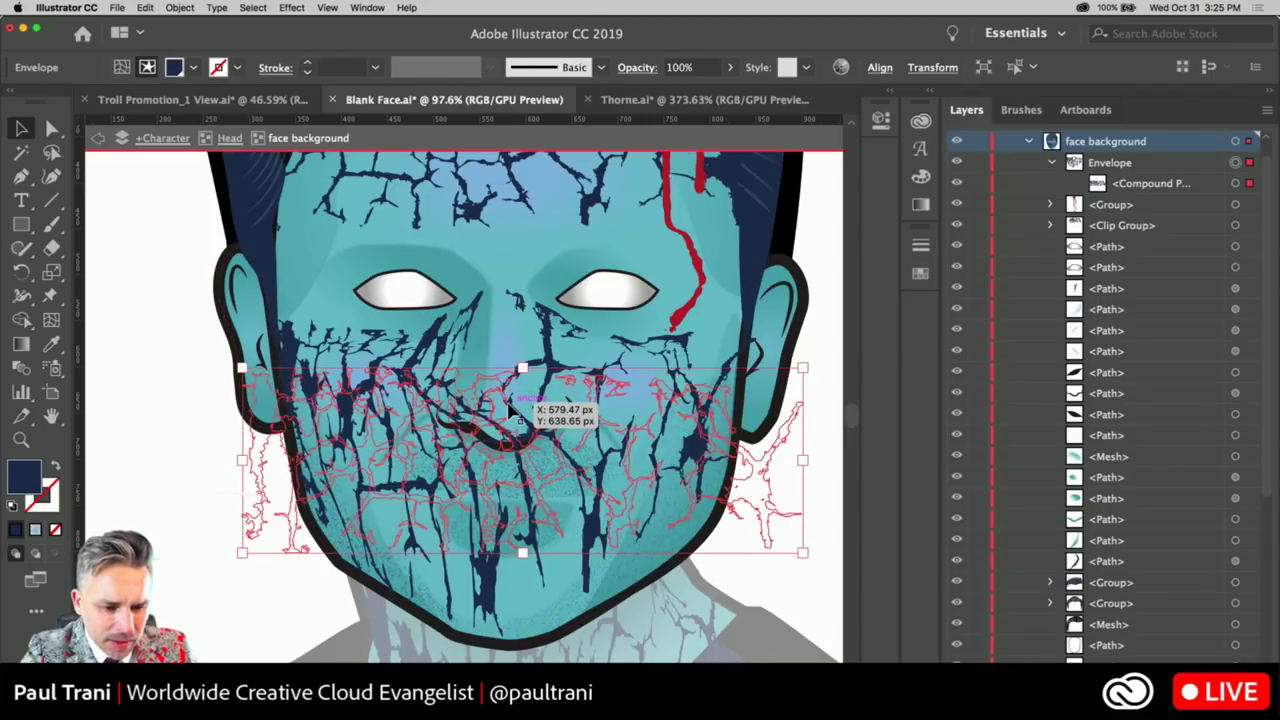
pyautogui.click(180, 7)
pyautogui.click(205, 141)
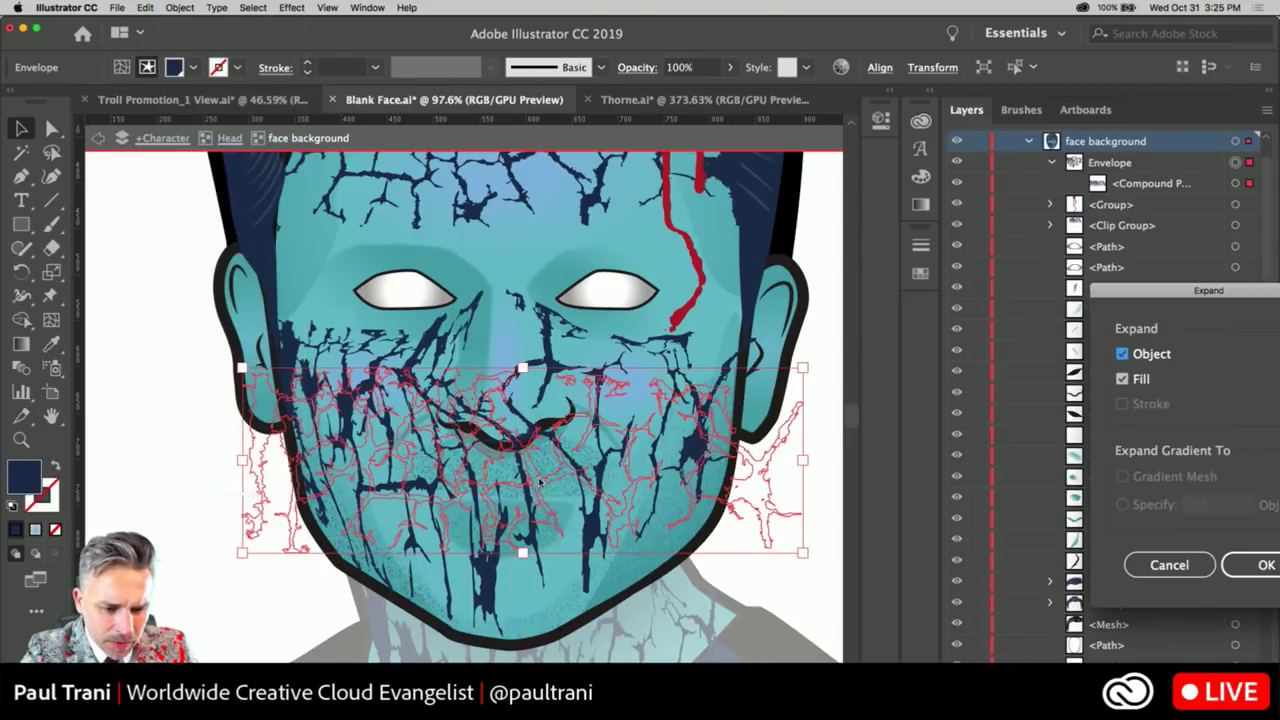
pyautogui.moveTo(1098, 289); pyautogui.dragTo(767, 258)
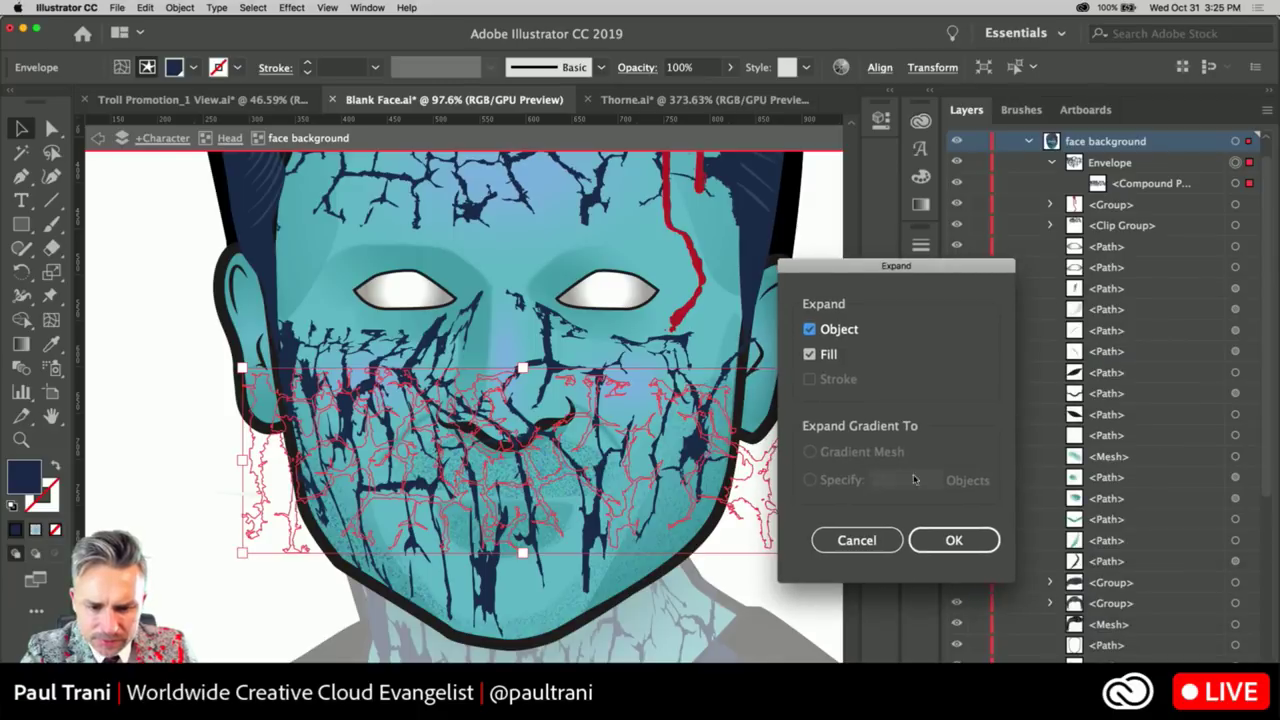
pyautogui.click(952, 540)
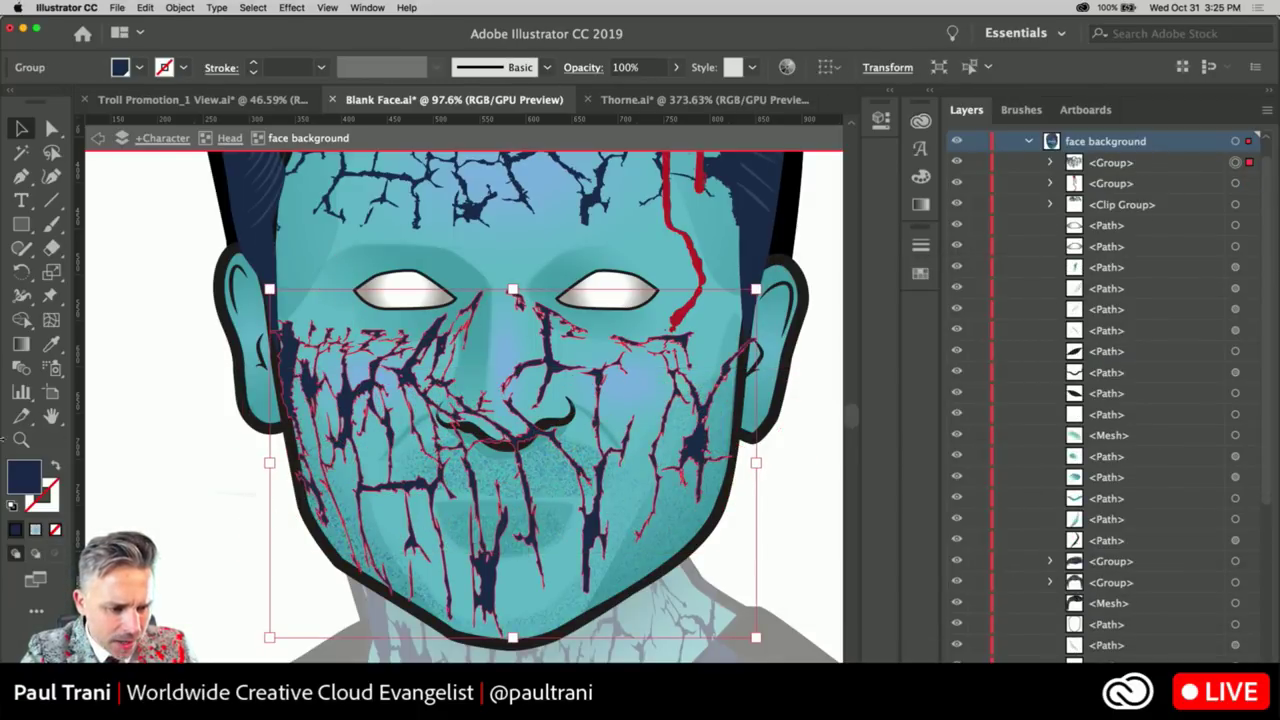
# Zoom into the mustache cracks in Outline view and select a crack anchor below the nose
pyautogui.click(20, 439)
pyautogui.moveTo(460, 374)
pyautogui.mouseDown()
pyautogui.moveTo(529, 399)
pyautogui.moveTo(457, 366)
pyautogui.moveTo(459, 351)
pyautogui.mouseUp()
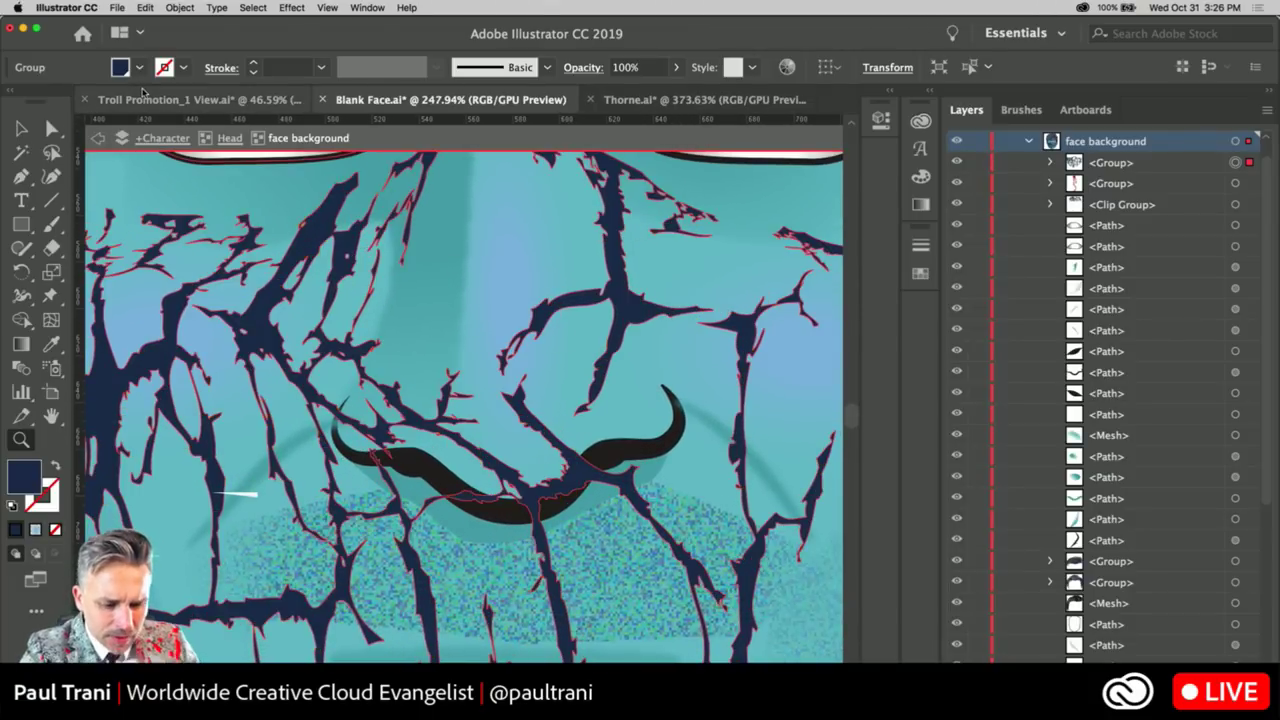
pyautogui.press('super+y')
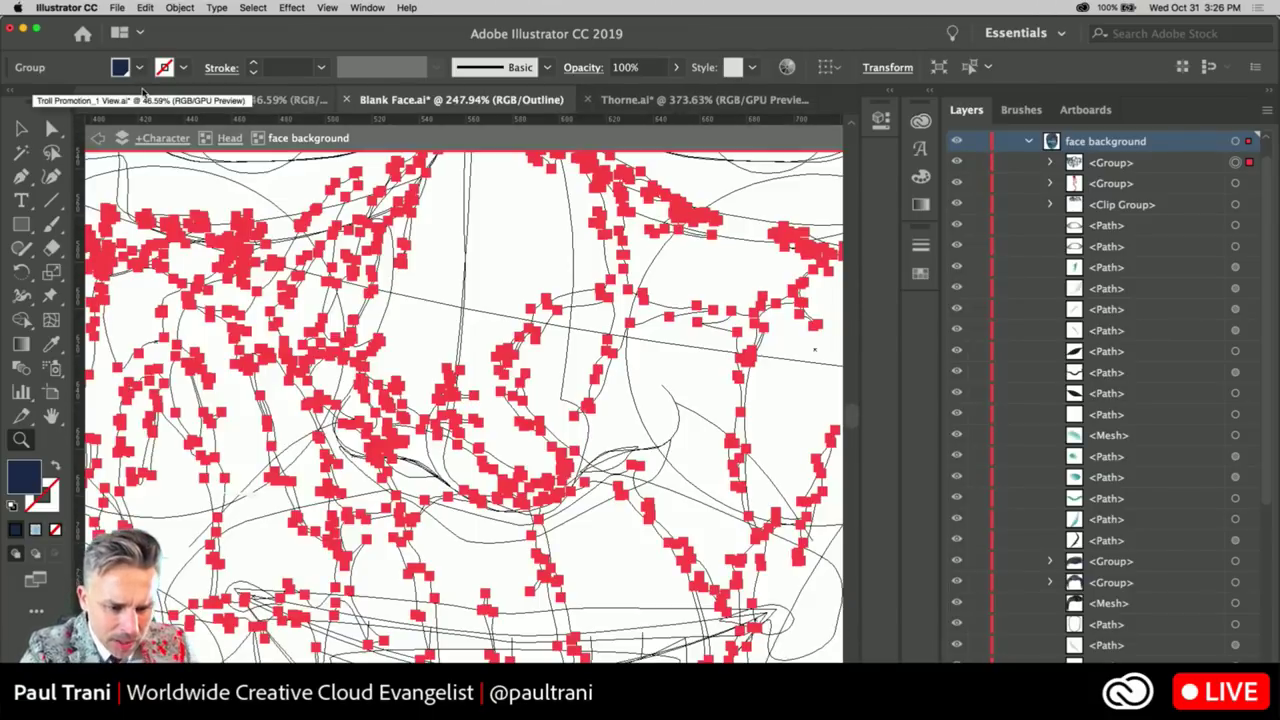
pyautogui.click(52, 129)
pyautogui.click(482, 388)
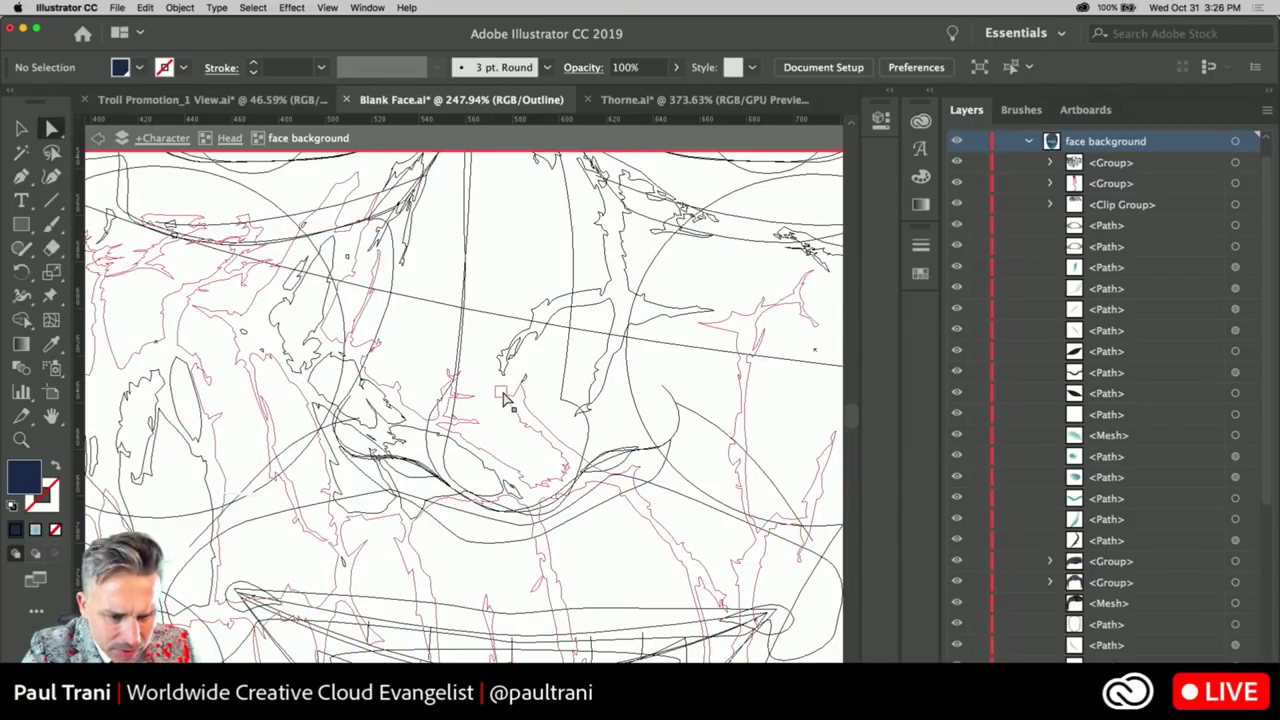
pyautogui.click(502, 393)
# Try deleting crack anchors with the Pen tool, dismiss both warnings, and return to colour preview
pyautogui.press('p')
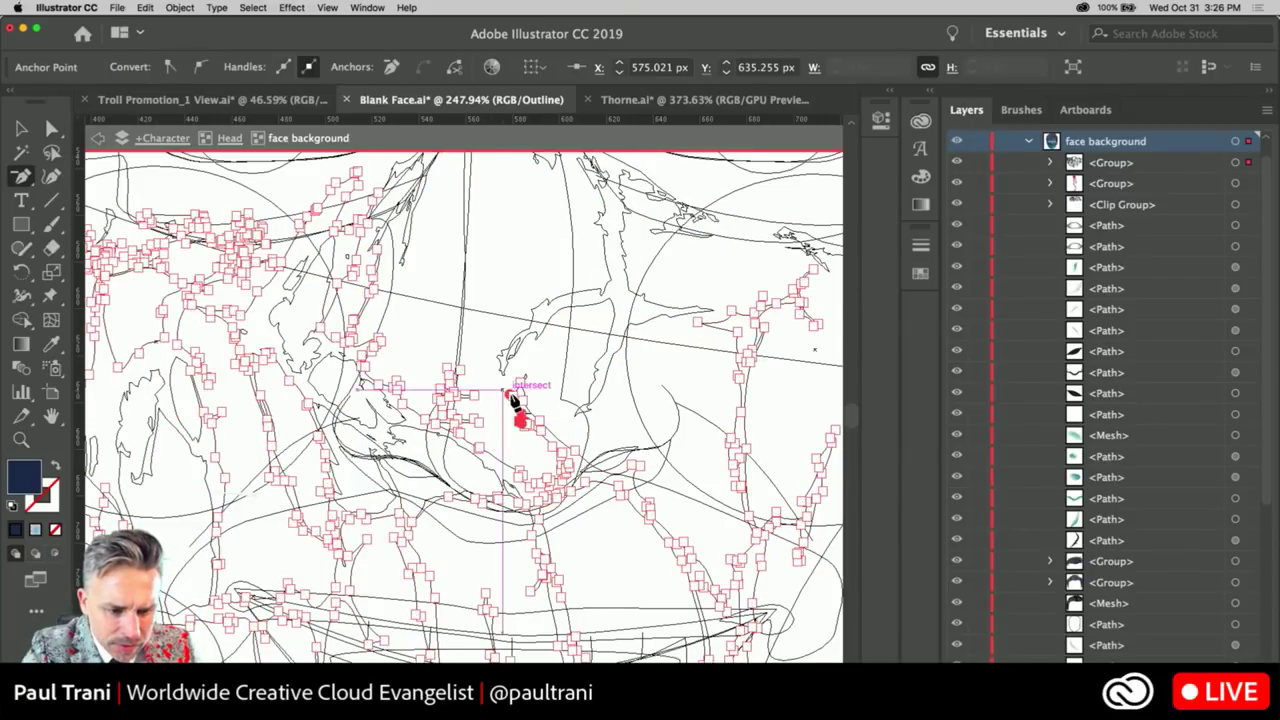
pyautogui.click(521, 387)
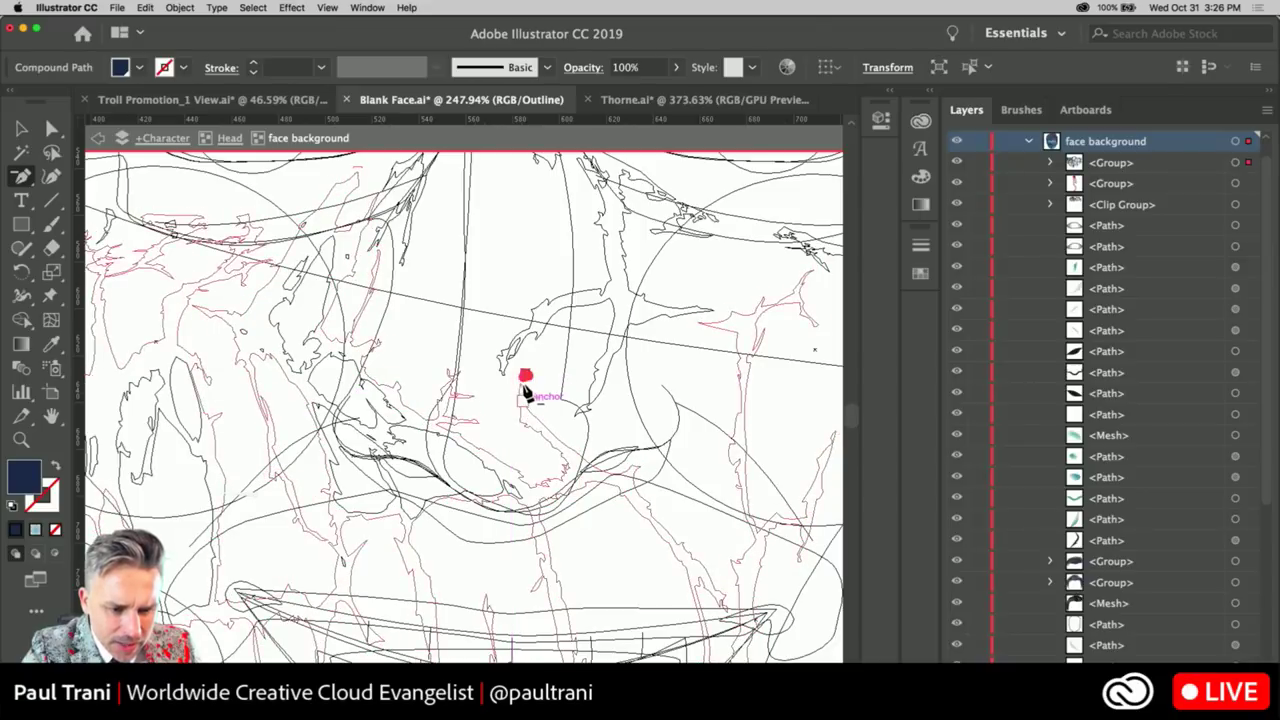
pyautogui.click(525, 400)
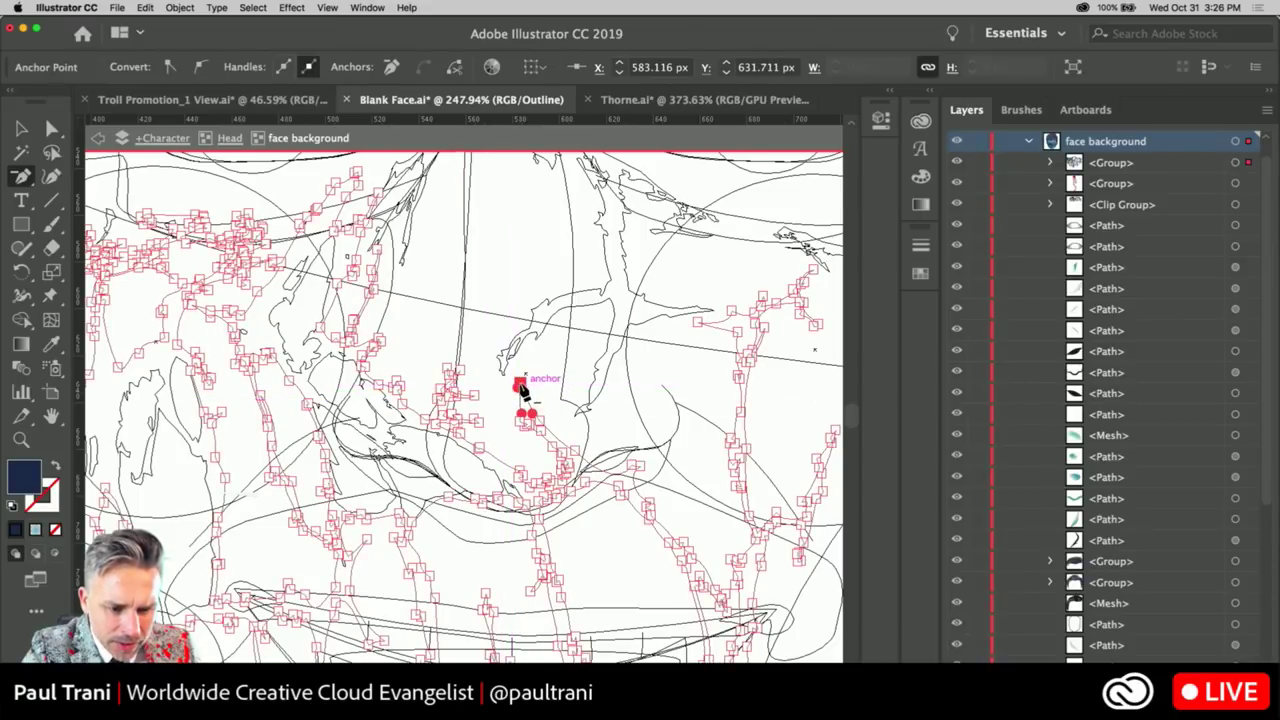
pyautogui.click(522, 417)
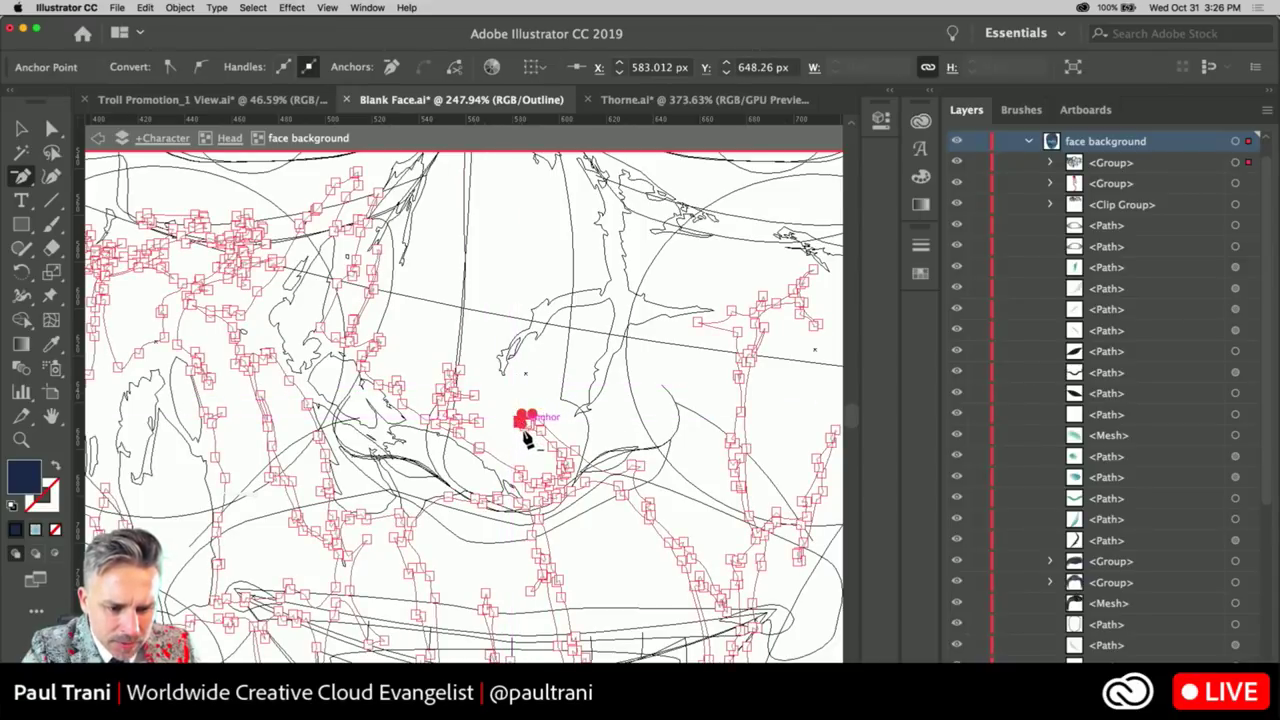
pyautogui.click(532, 418)
pyautogui.click(537, 425)
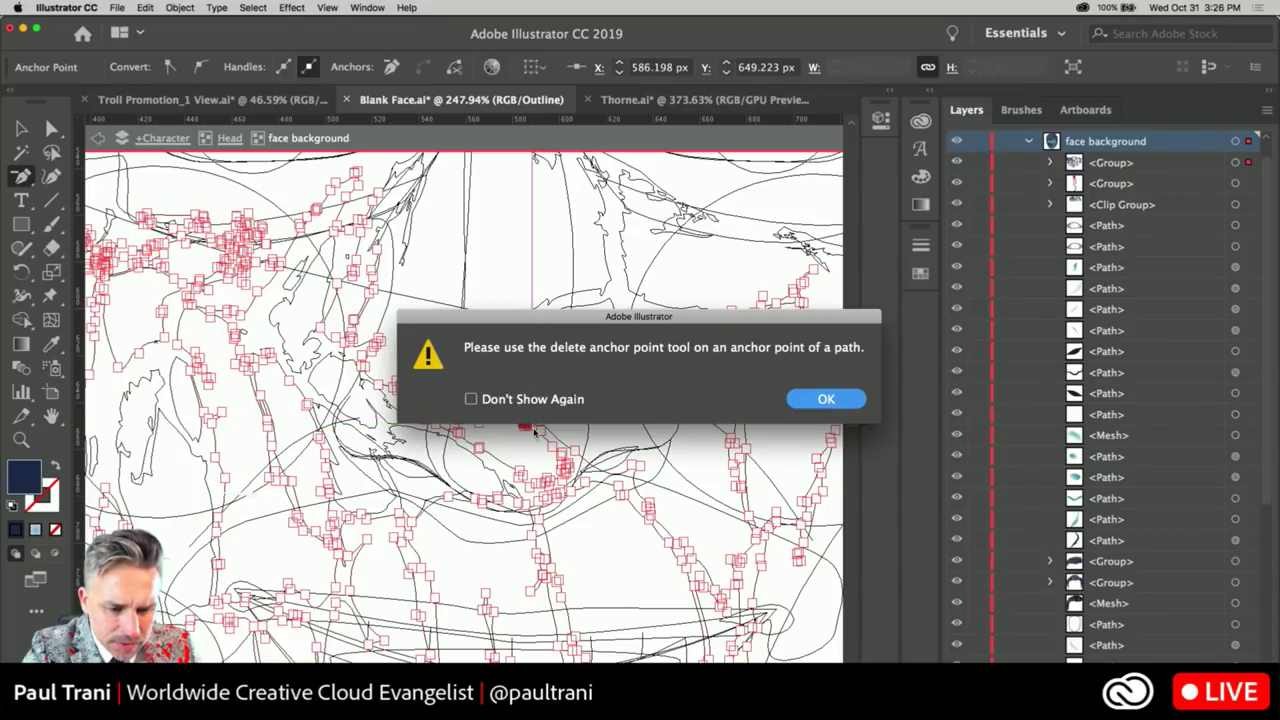
pyautogui.press('Return')
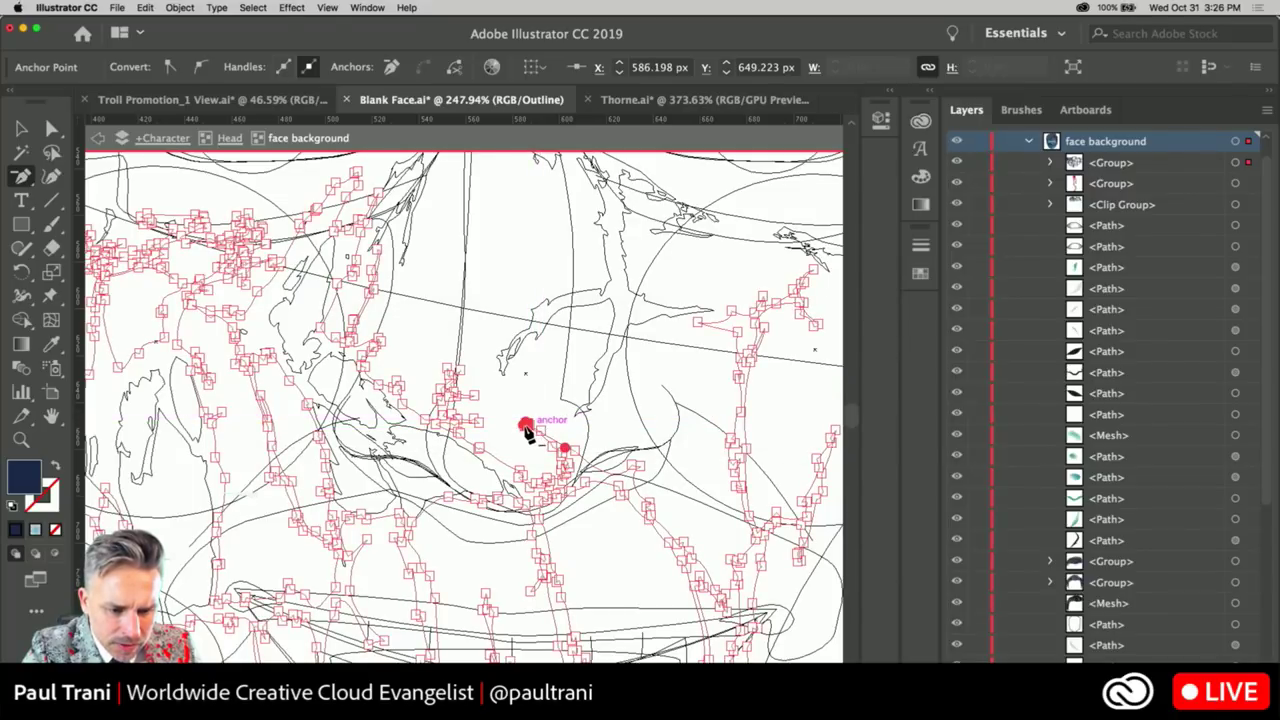
pyautogui.click(529, 428)
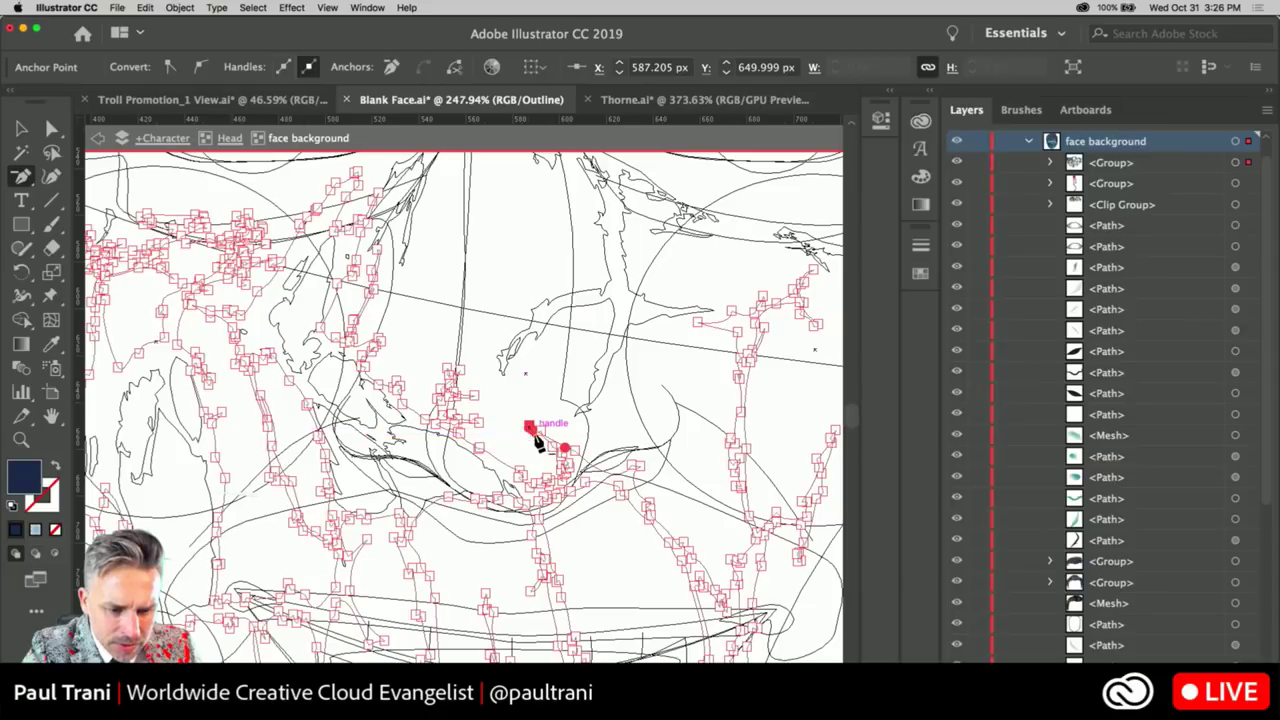
pyautogui.click(539, 433)
pyautogui.press('Return')
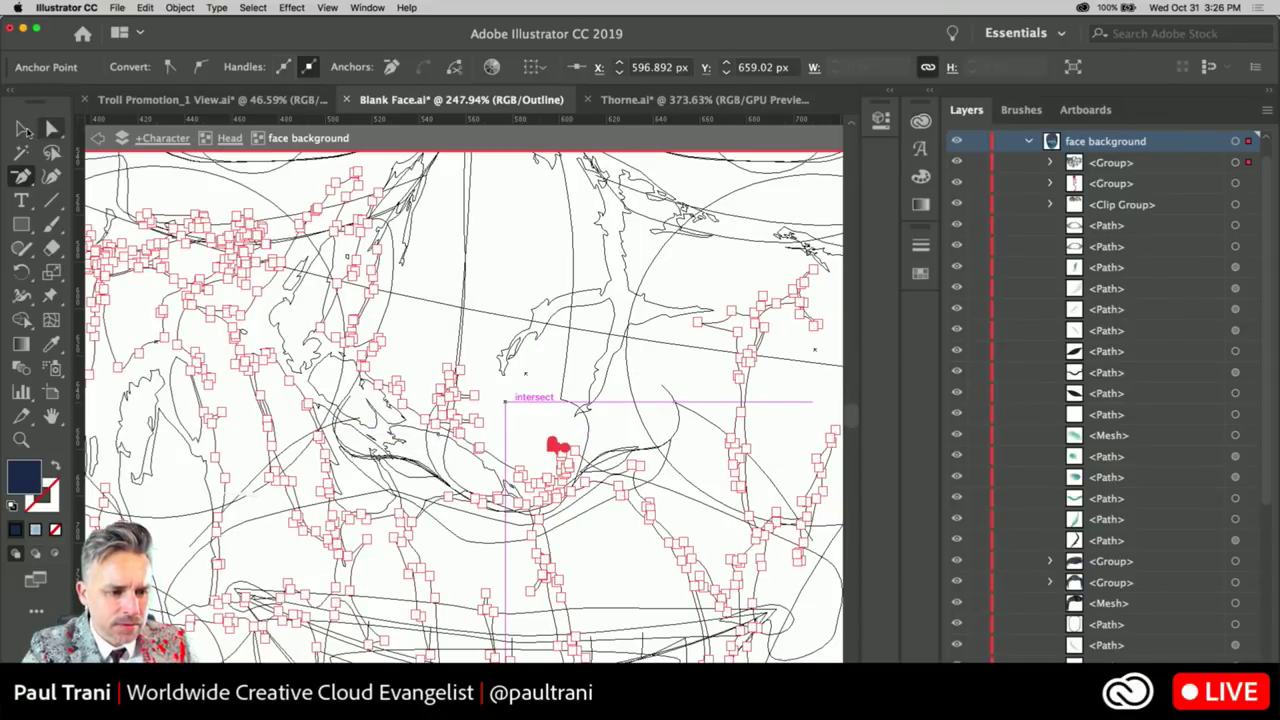
pyautogui.click(20, 128)
pyautogui.press('super+y')
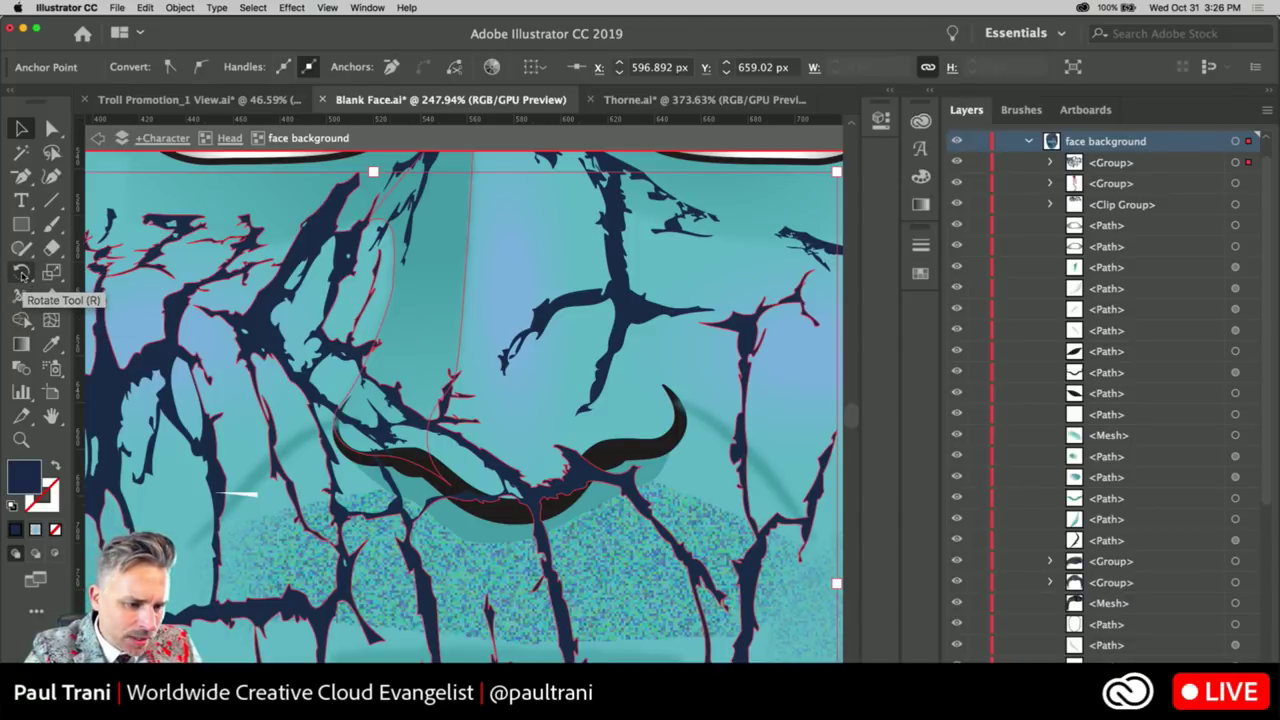
# Warp the crack branches near the nose and above the mustache with the Warp tool
pyautogui.click(22, 276)
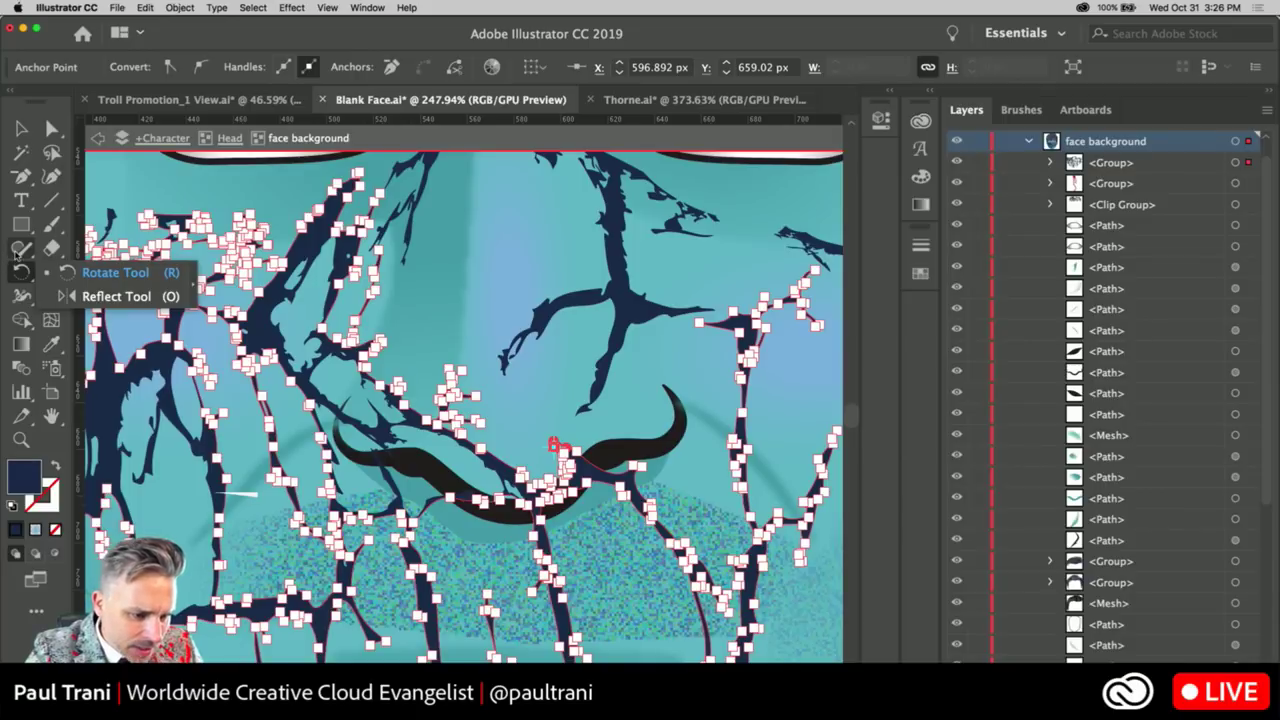
pyautogui.click(20, 297)
pyautogui.click(20, 297)
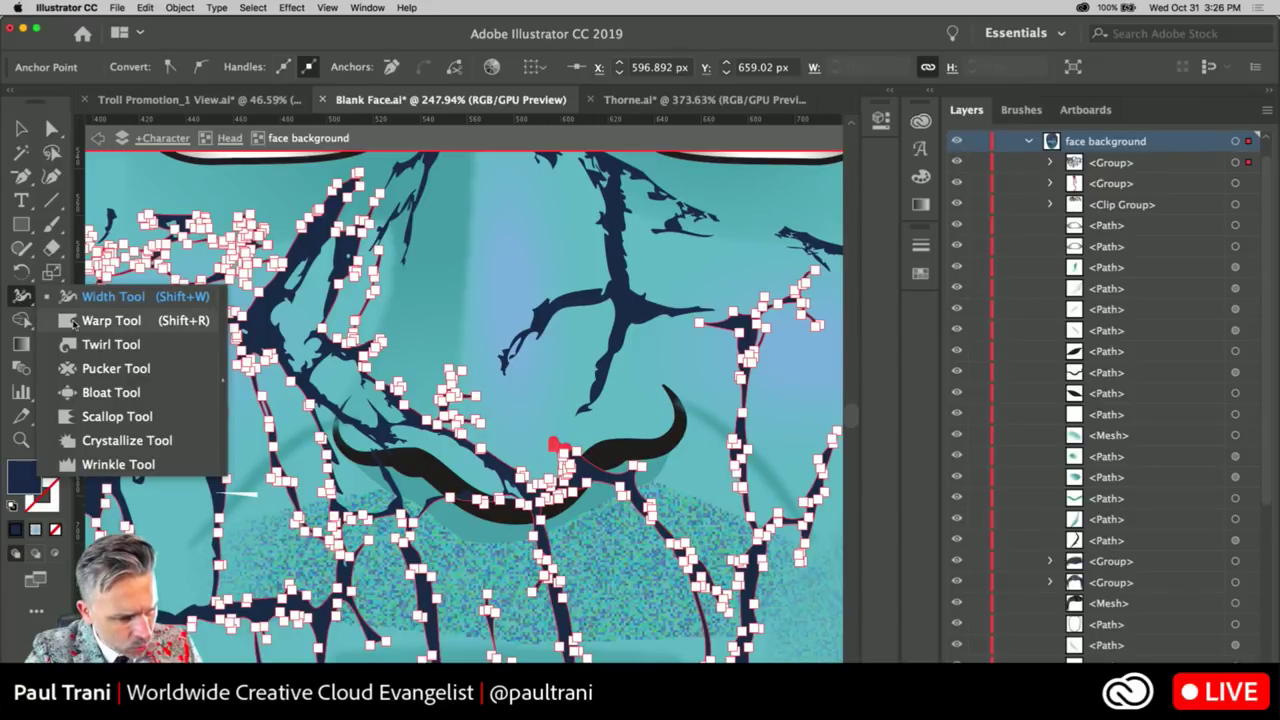
pyautogui.click(110, 320)
pyautogui.moveTo(470, 376)
pyautogui.mouseDown()
pyautogui.moveTo(503, 368)
pyautogui.moveTo(508, 392)
pyautogui.mouseUp()
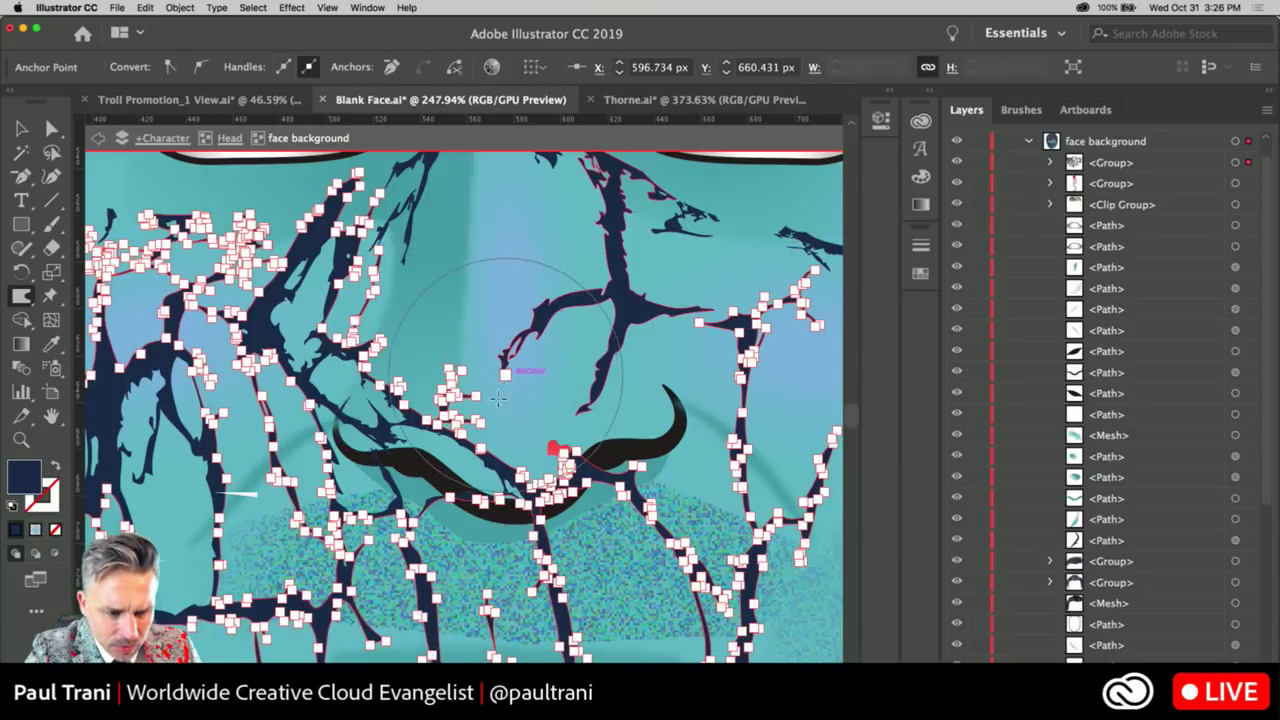
pyautogui.moveTo(515, 370)
pyautogui.mouseDown()
pyautogui.moveTo(476, 437)
pyautogui.moveTo(456, 424)
pyautogui.moveTo(518, 440)
pyautogui.moveTo(505, 412)
pyautogui.mouseUp()
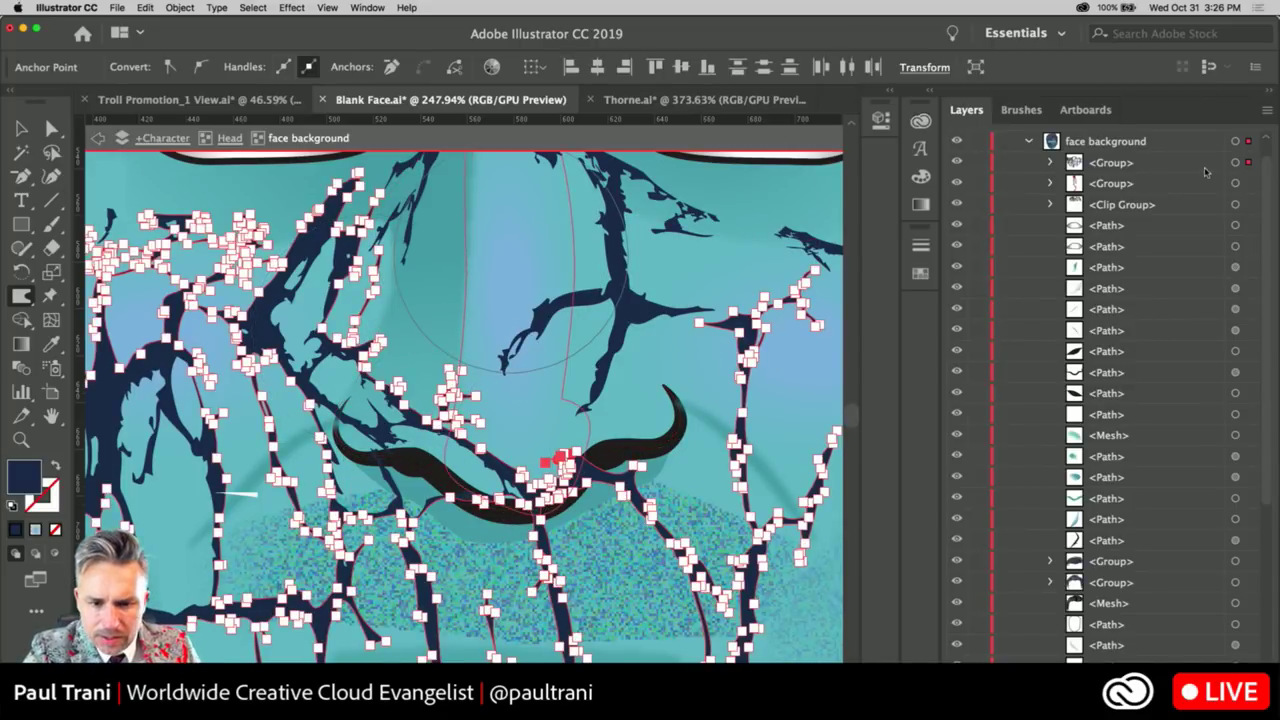
# Lock the paths beneath the crack group and warp the cracks around the face centre and left of the nose
pyautogui.click(1133, 164)
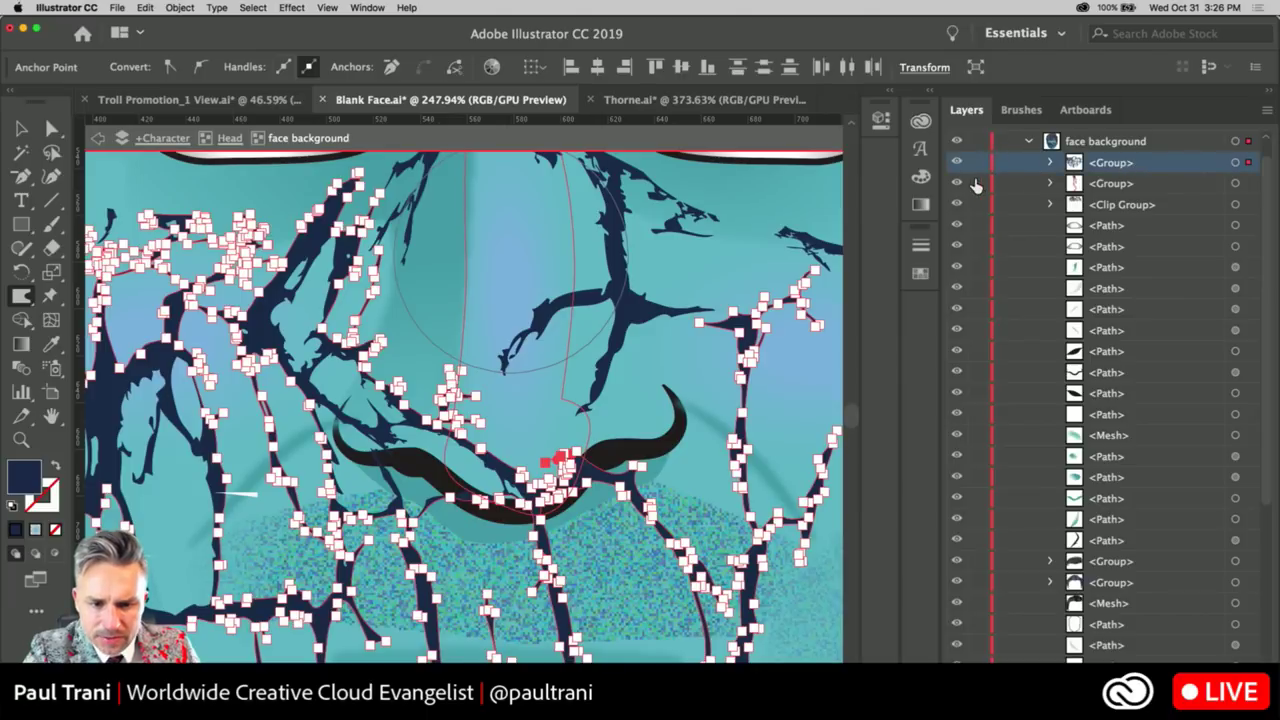
pyautogui.moveTo(975, 188); pyautogui.dragTo(966, 340)
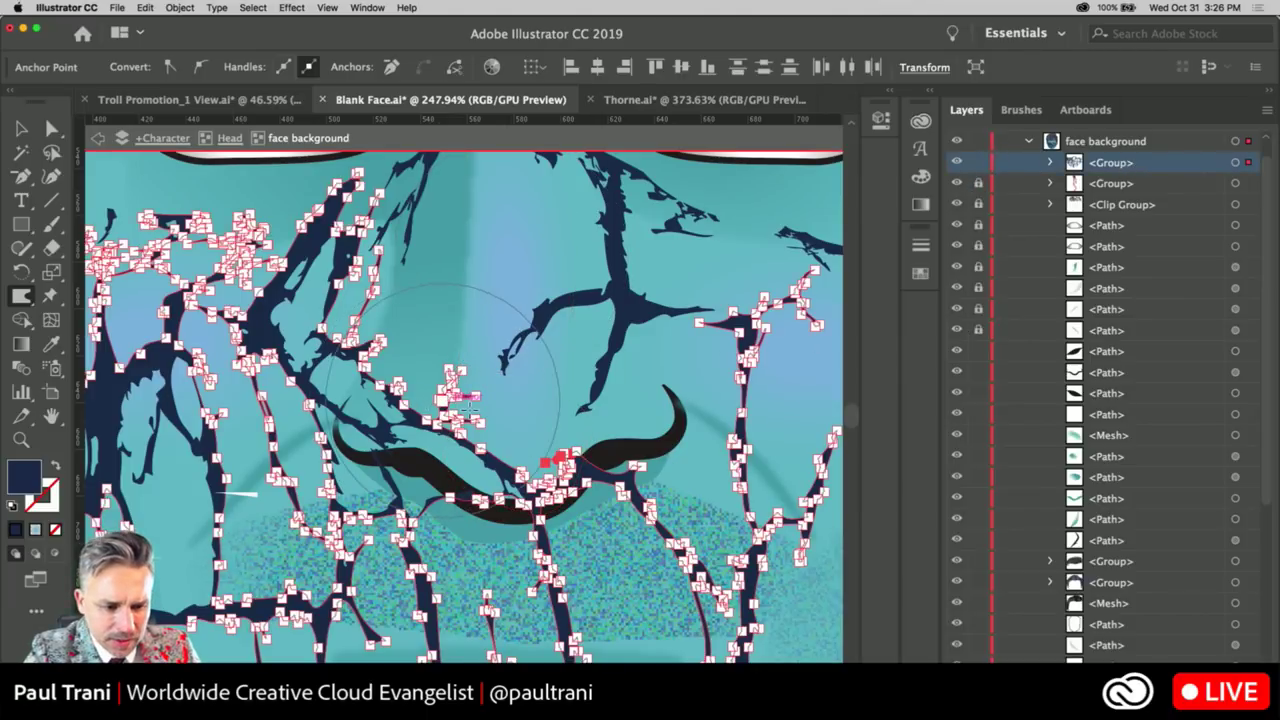
pyautogui.moveTo(573, 343)
pyautogui.mouseDown()
pyautogui.moveTo(449, 423)
pyautogui.moveTo(430, 376)
pyautogui.mouseUp()
pyautogui.press('v')
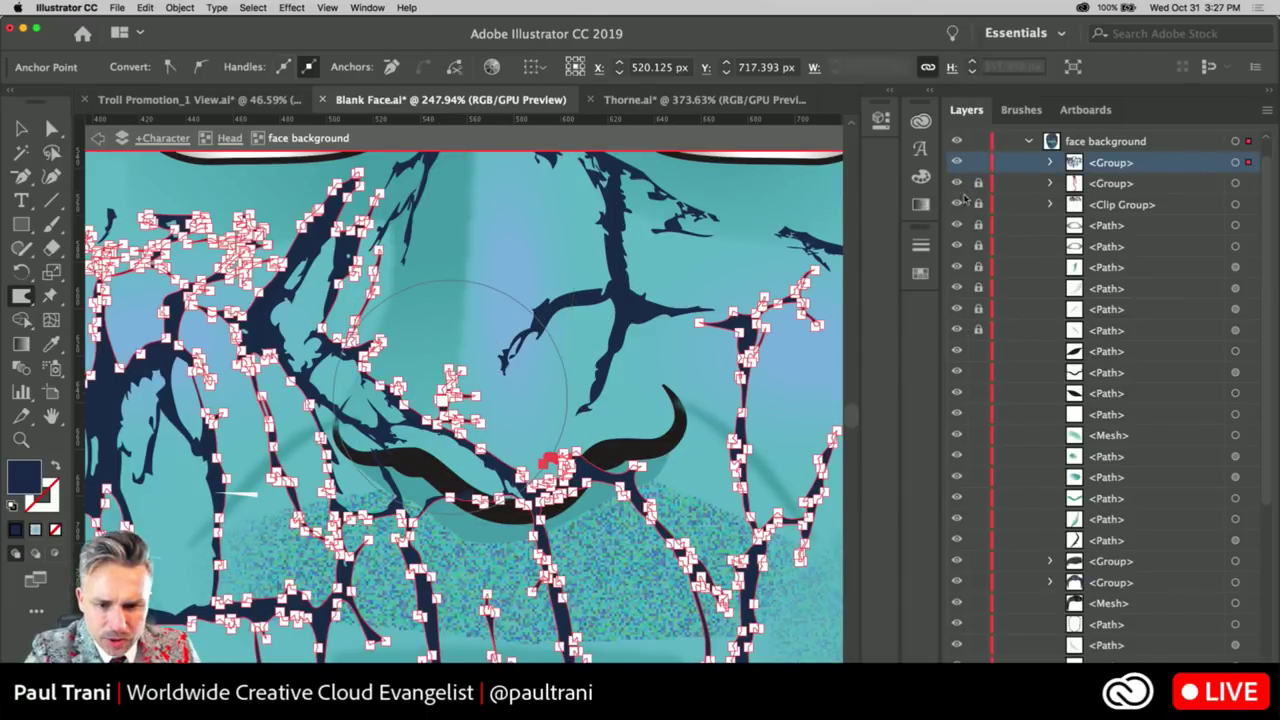
pyautogui.click(310, 370)
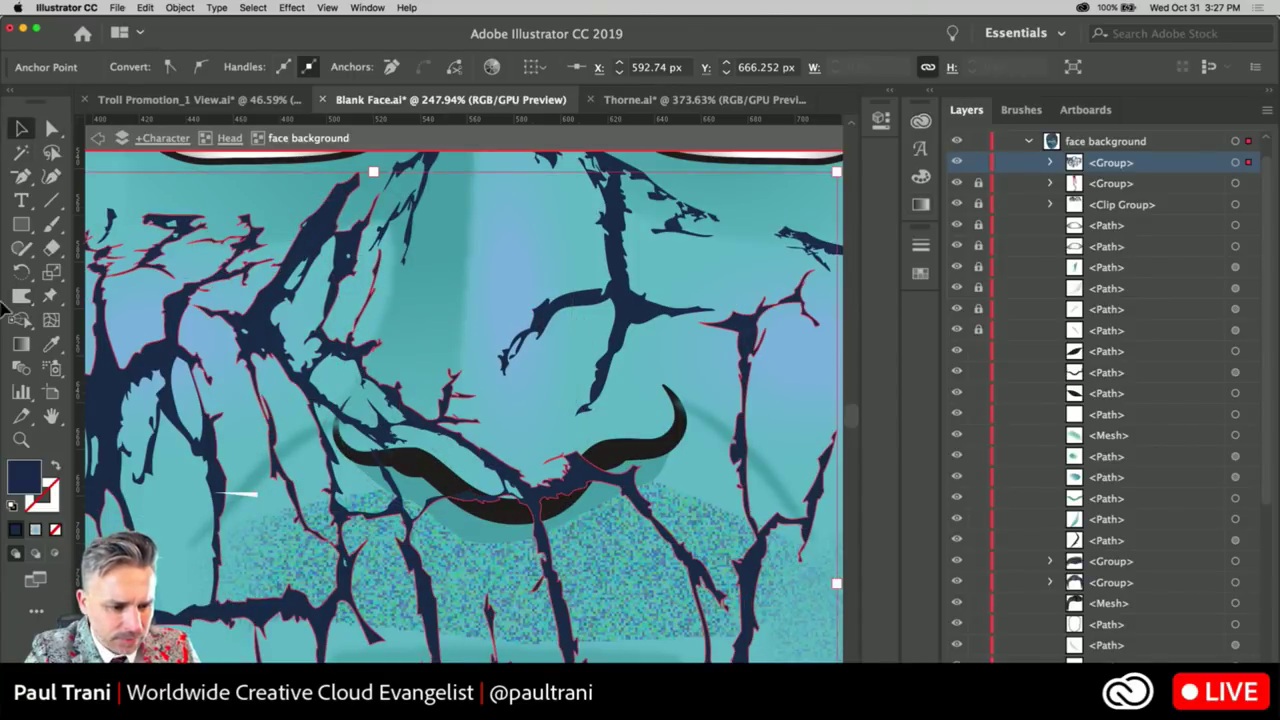
pyautogui.click(21, 295)
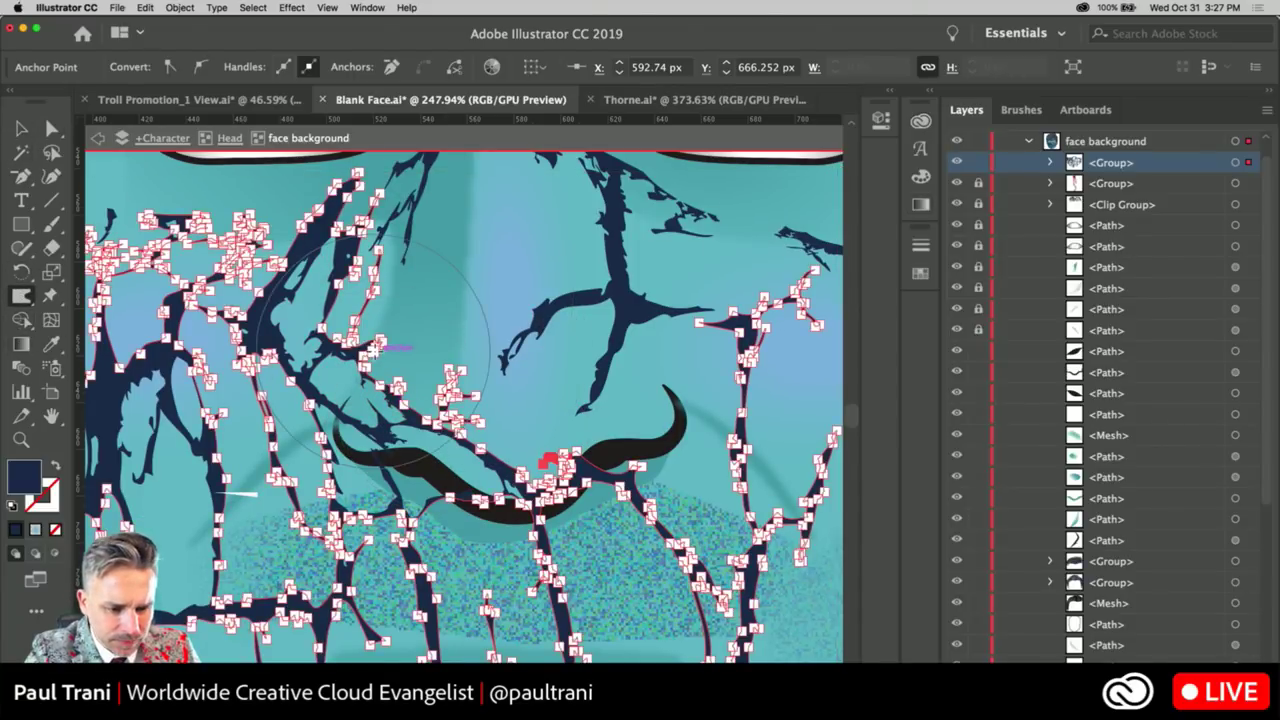
pyautogui.moveTo(446, 392); pyautogui.dragTo(447, 441)
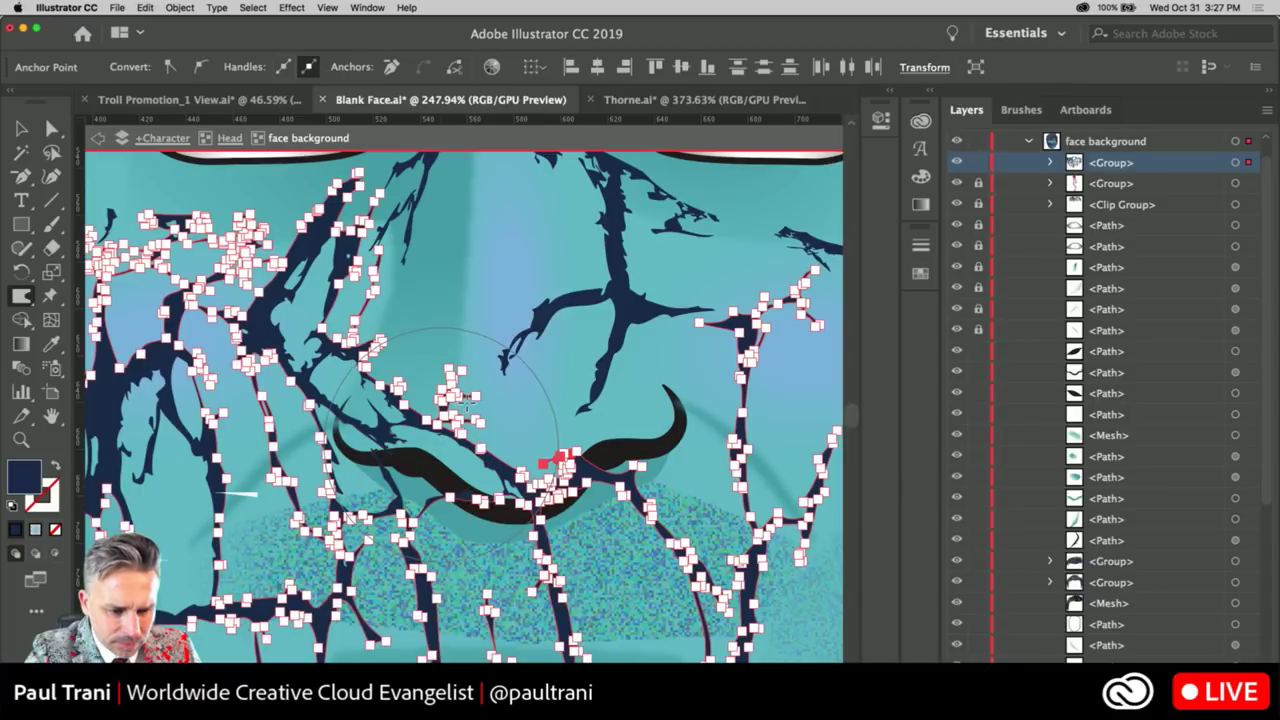
# Unlock all paths and zoom out to fit the whole cracked face
pyautogui.press('super+alt+2')
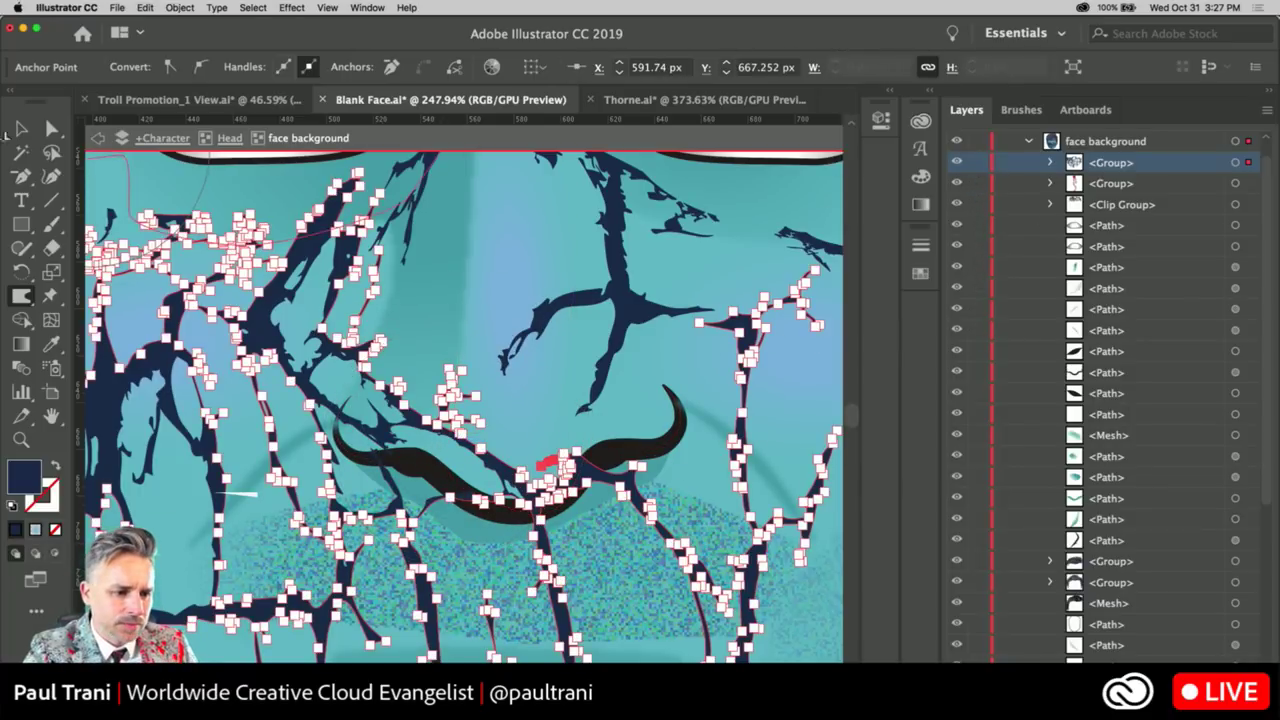
pyautogui.press('v')
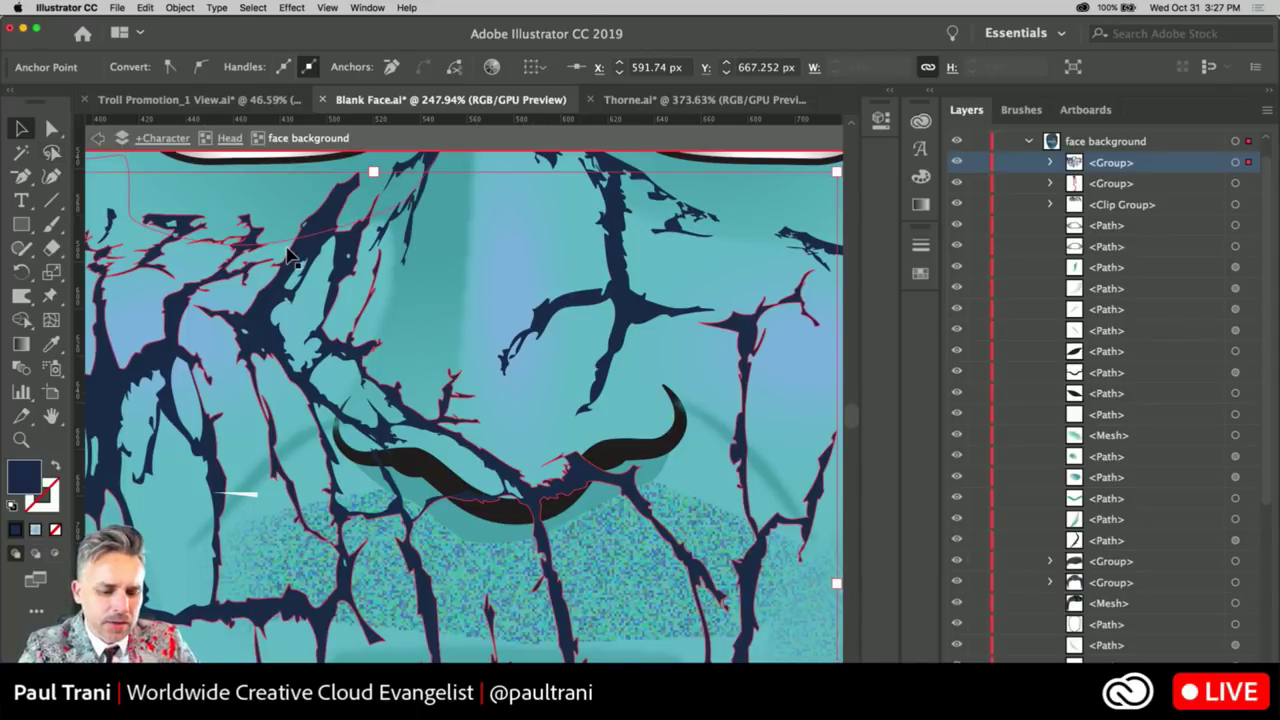
pyautogui.press('super+minus')
pyautogui.press('super+minus')
pyautogui.press('super+minus')
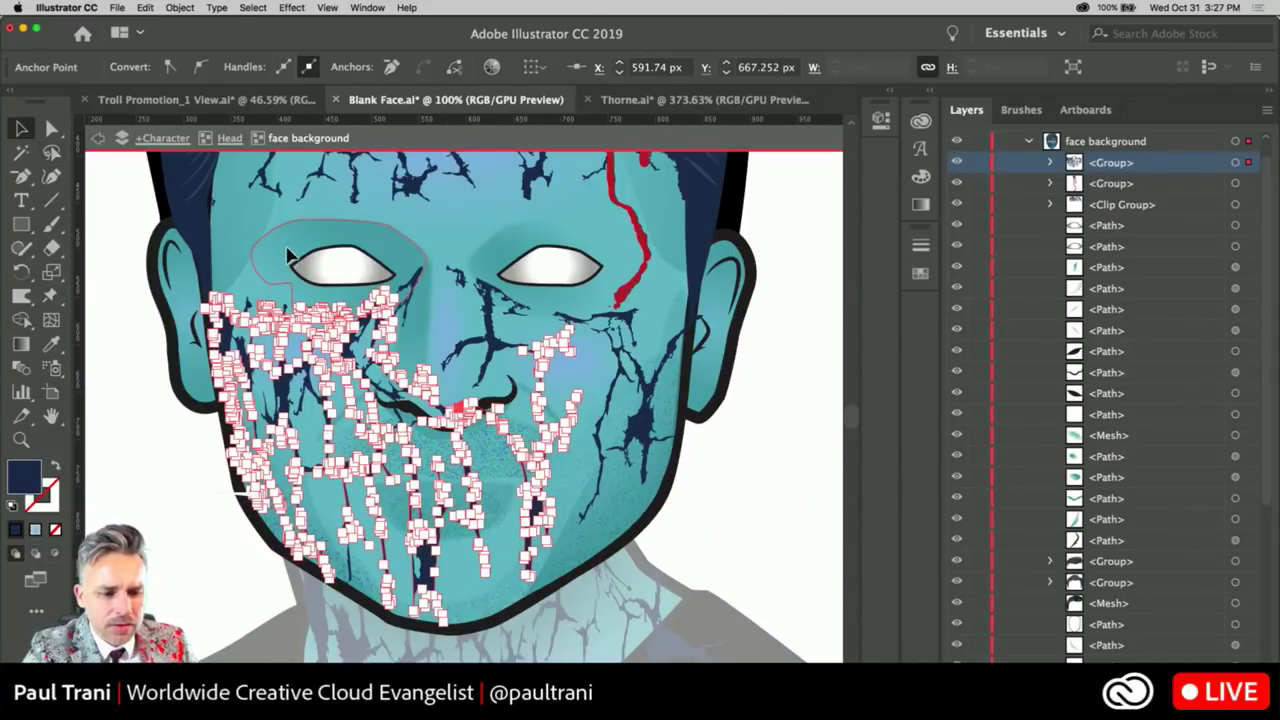
pyautogui.press('super+0')
# Deselect, step out of isolation to the +Character group, and zoom in on the face
pyautogui.click(211, 280)
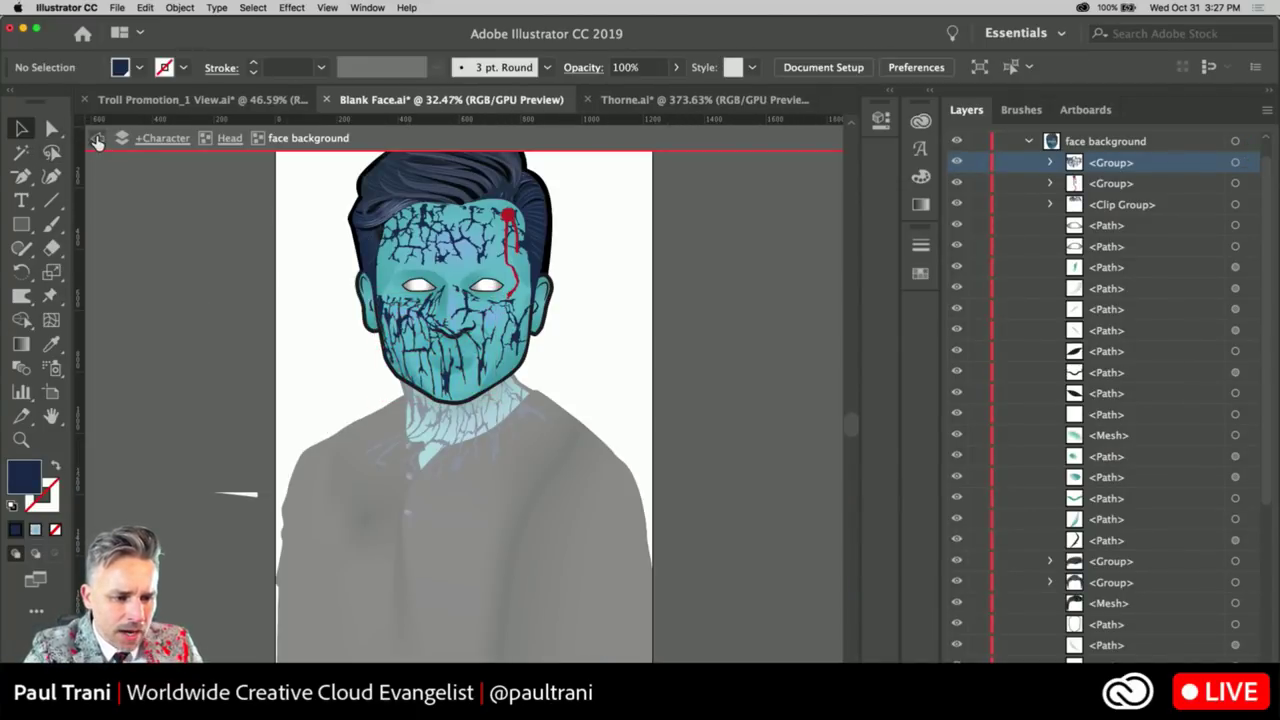
pyautogui.click(98, 139)
pyautogui.click(98, 139)
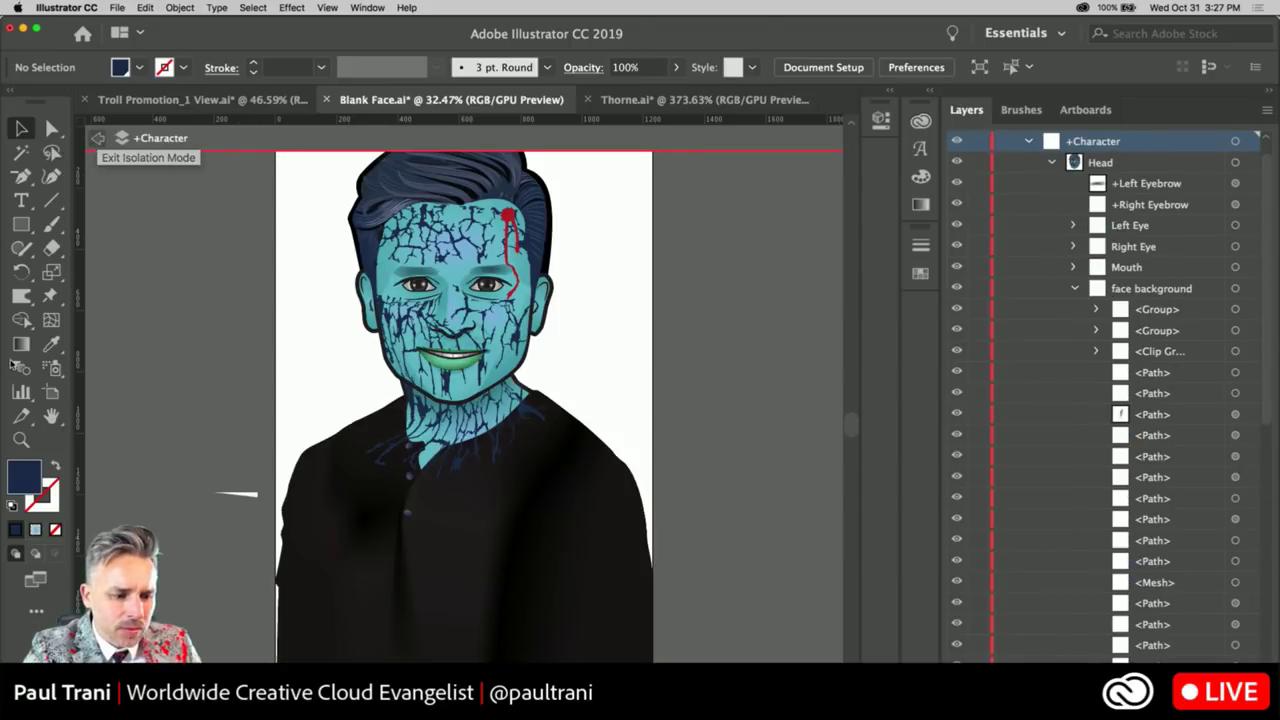
pyautogui.press('z')
pyautogui.moveTo(483, 370); pyautogui.dragTo(513, 347)
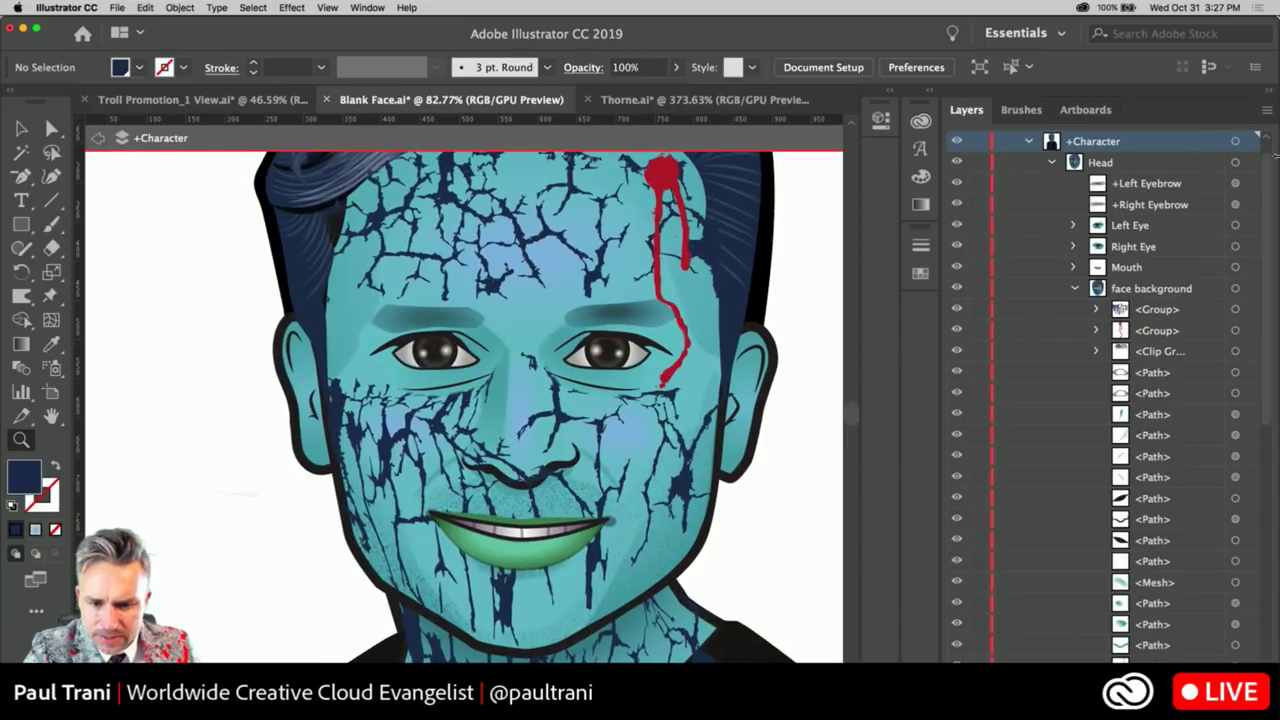
# Select the left pupil ellipse in the +Left Pupil sublayer and expand the side panel dock
pyautogui.click(1148, 227)
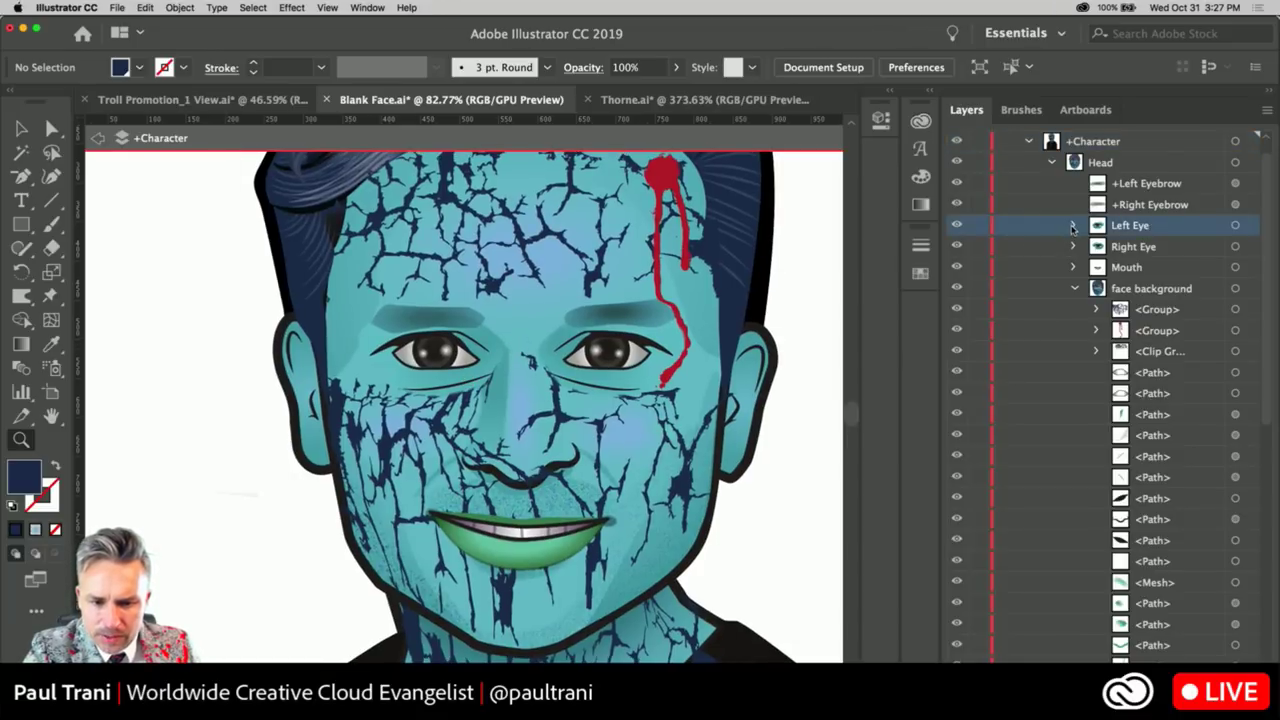
pyautogui.click(1072, 226)
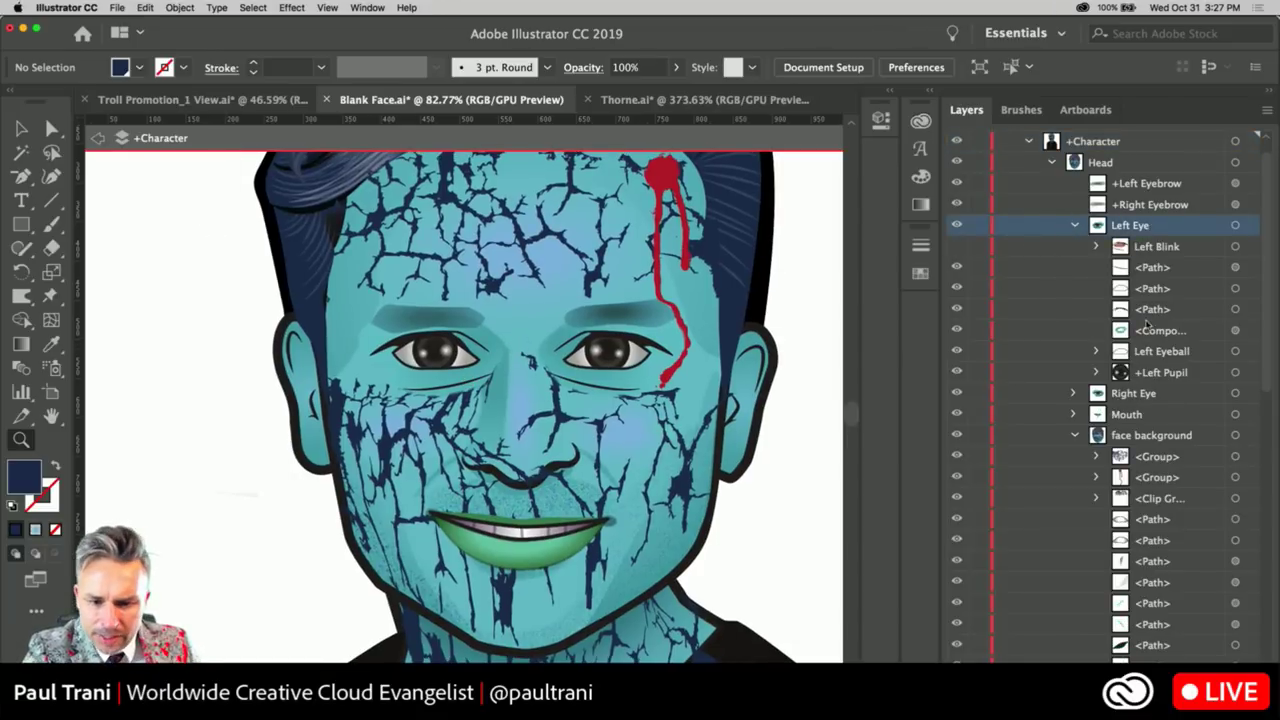
pyautogui.click(1150, 376)
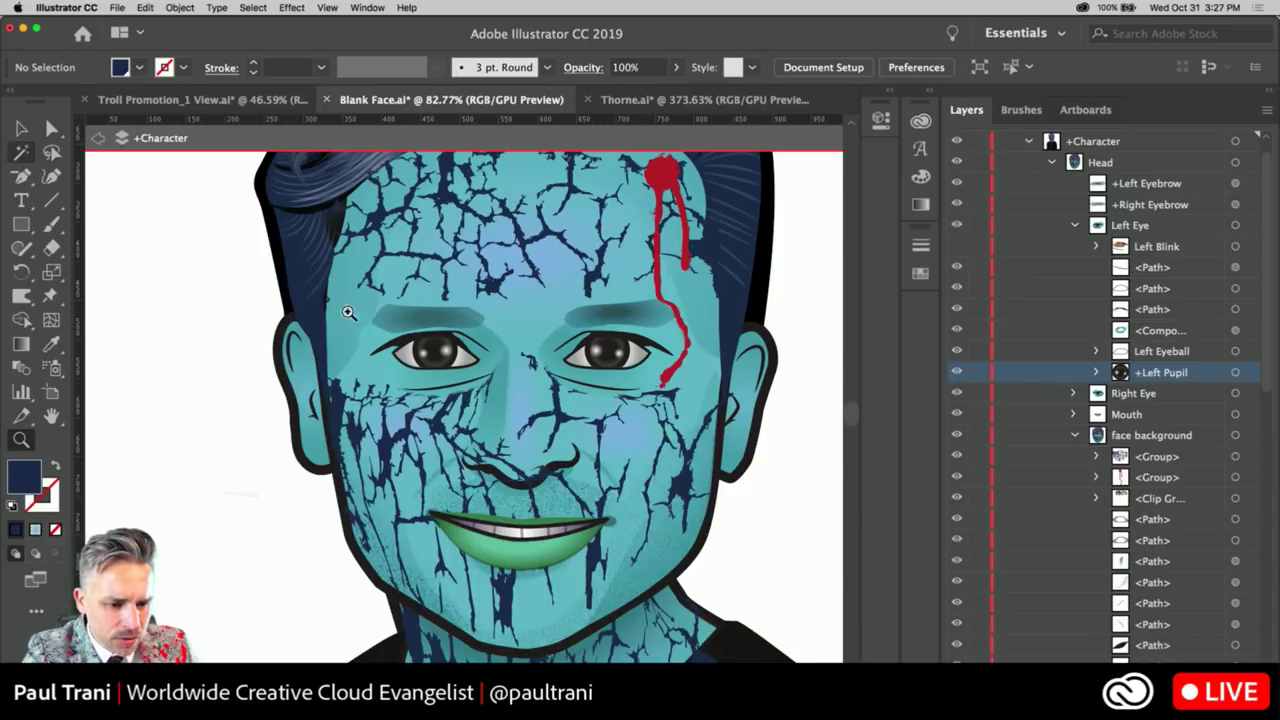
pyautogui.moveTo(473, 381); pyautogui.dragTo(531, 454)
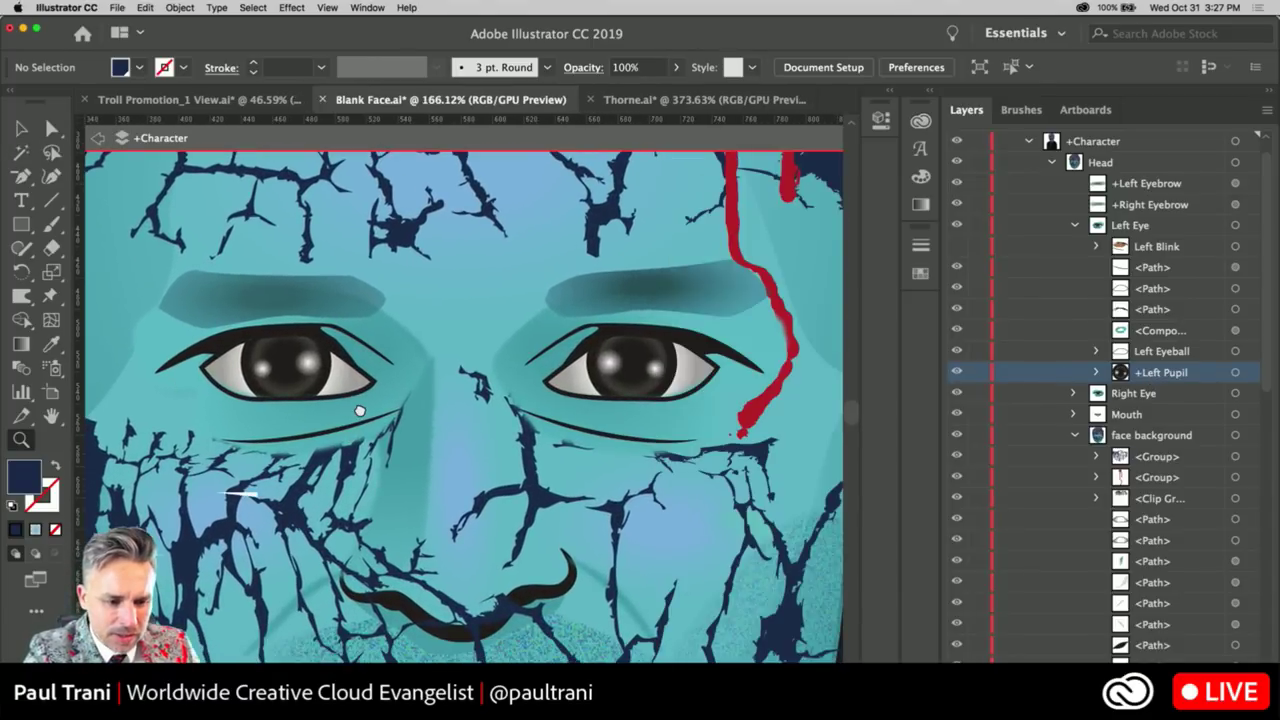
pyautogui.moveTo(359, 411); pyautogui.dragTo(363, 413)
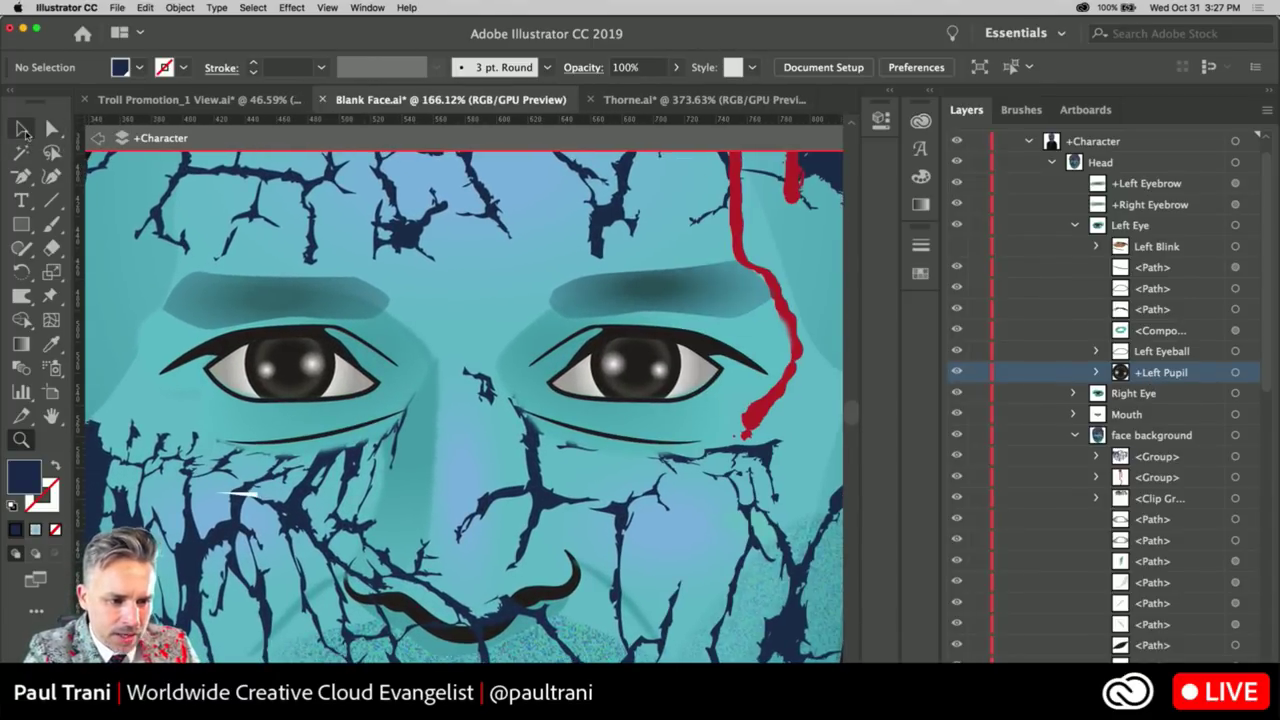
pyautogui.click(52, 128)
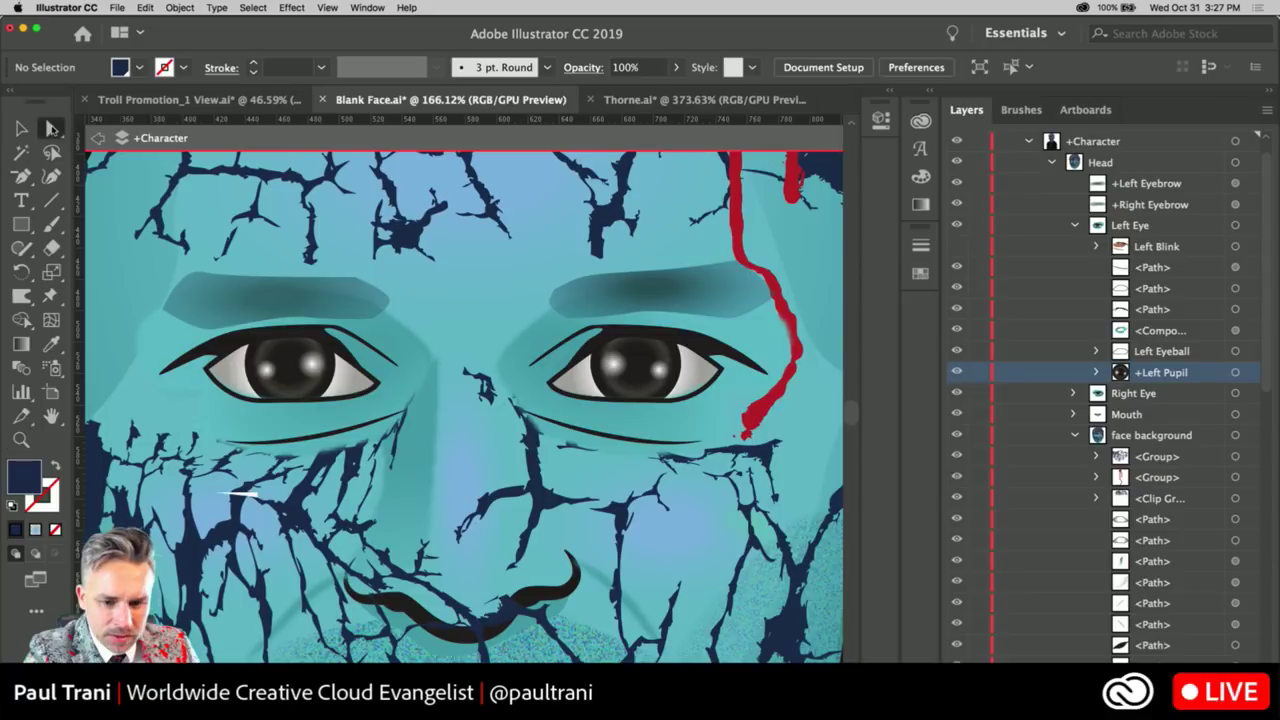
pyautogui.click(283, 355)
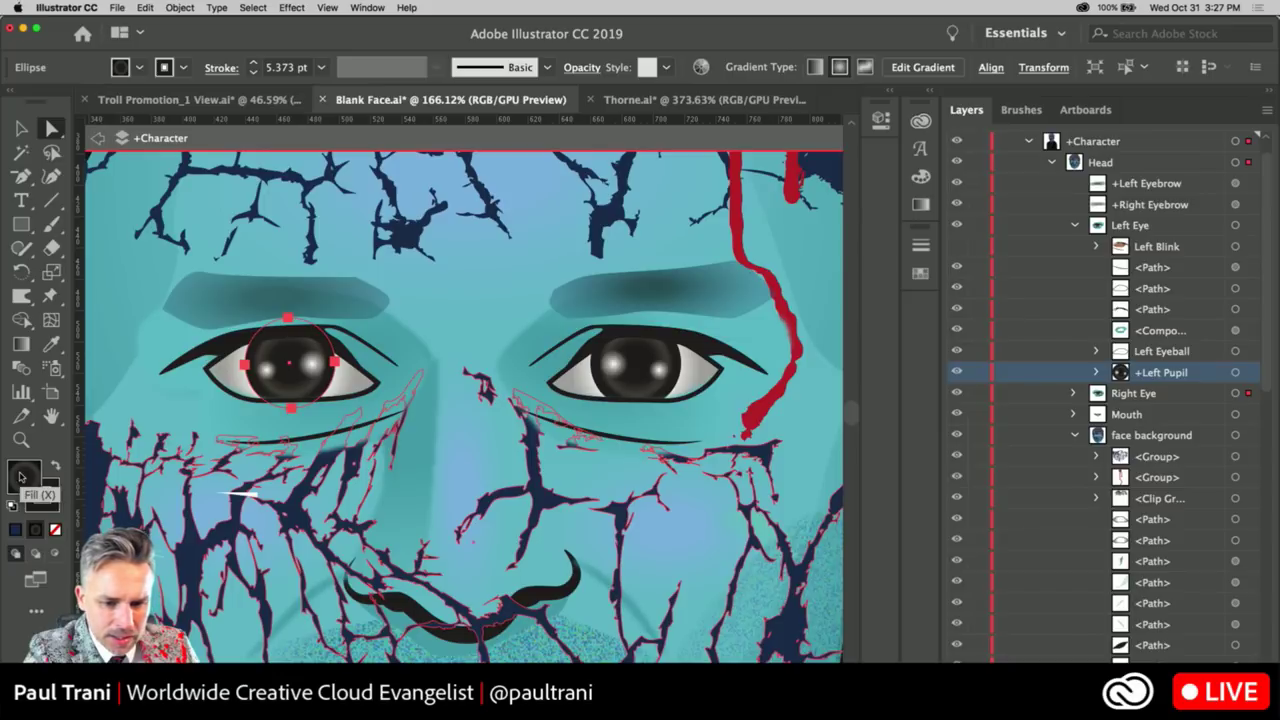
pyautogui.click(930, 93)
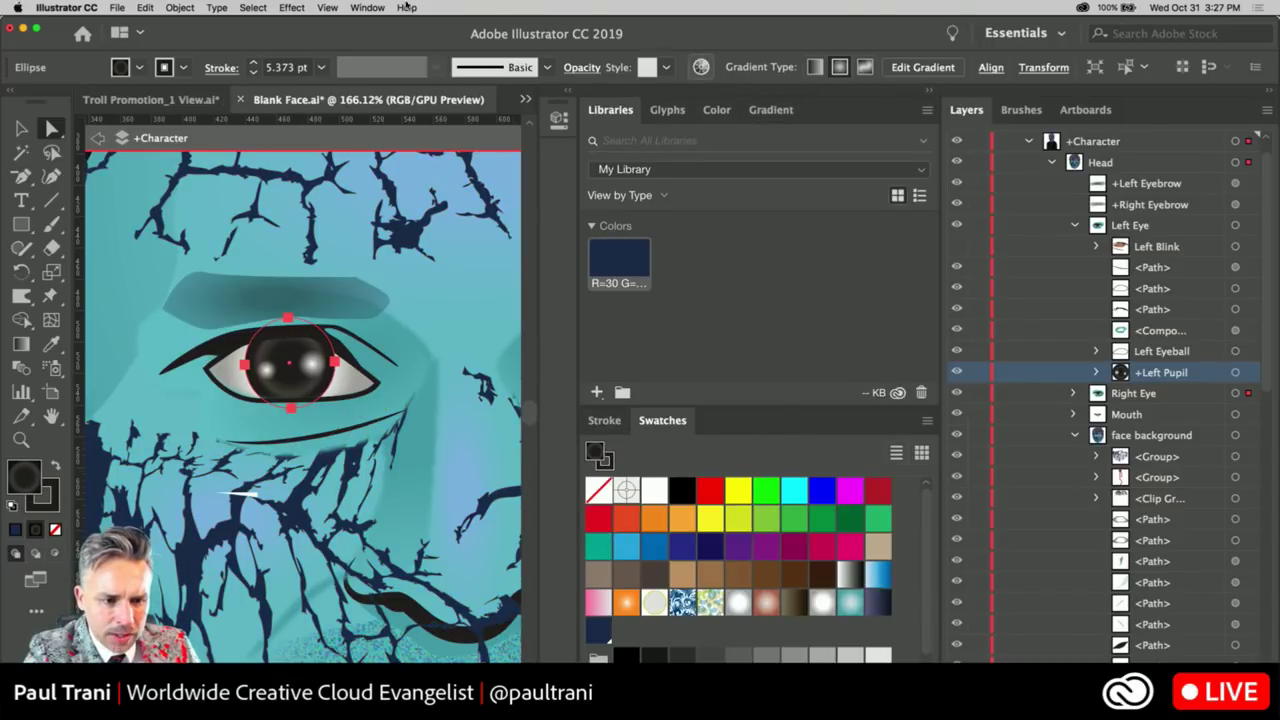
pyautogui.click(352, 7)
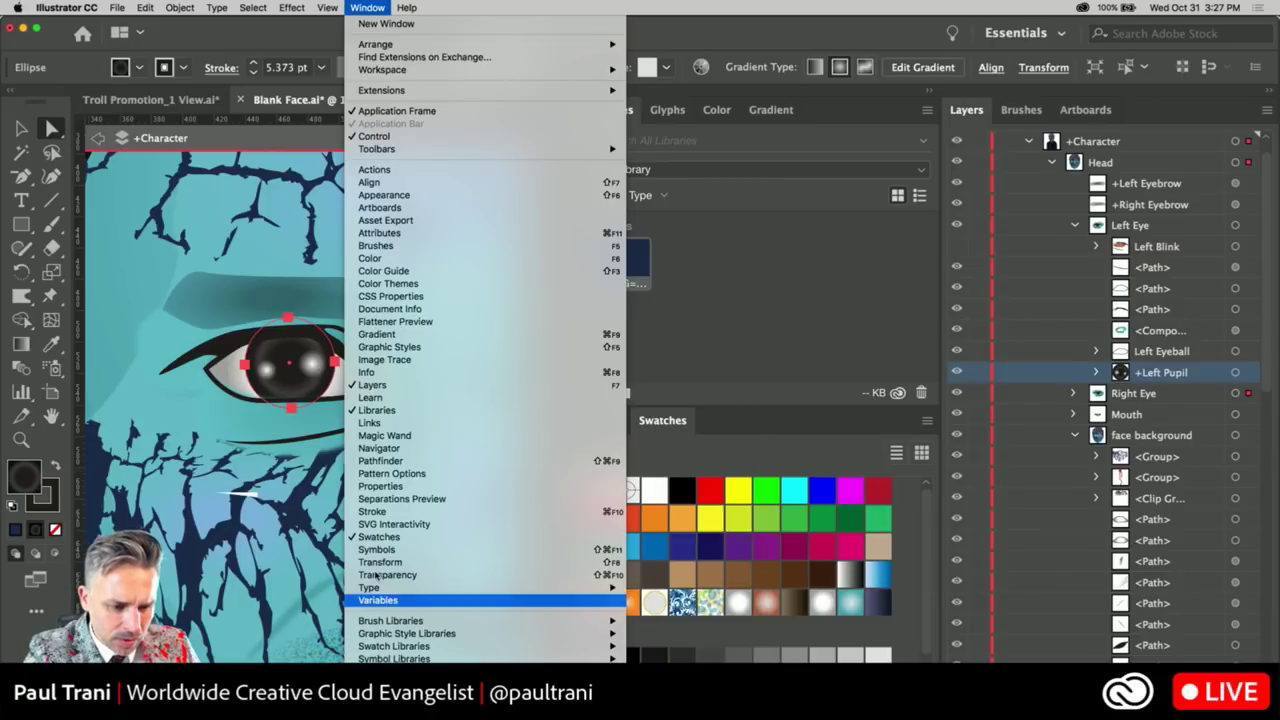
# In the Gradient panel, set the left pupil gradient's left stop to dark red
pyautogui.click(413, 337)
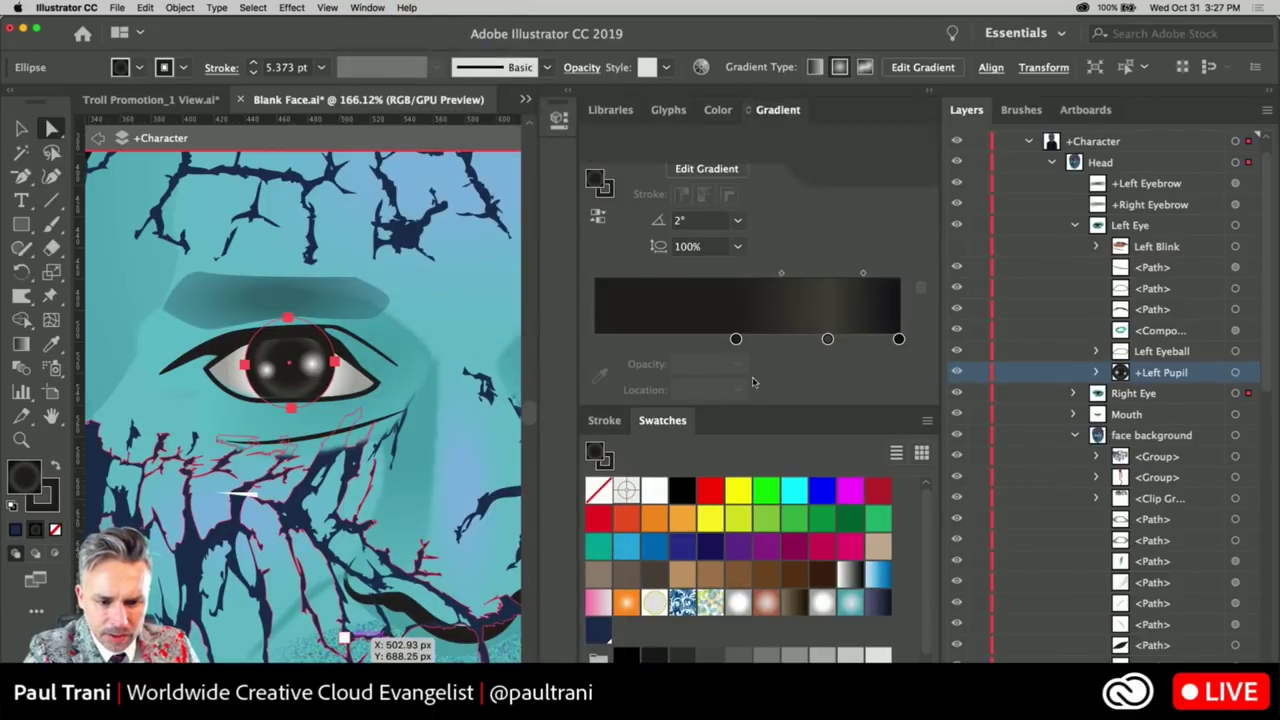
pyautogui.moveTo(753, 382); pyautogui.dragTo(753, 424)
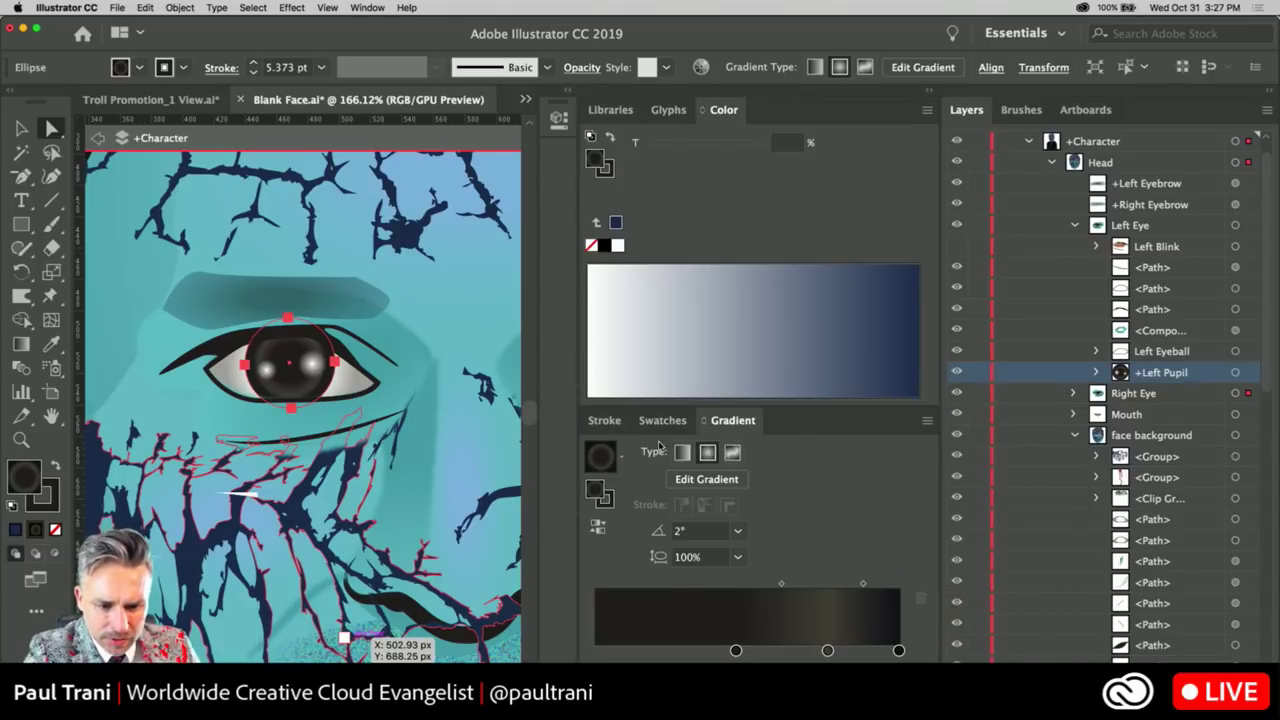
pyautogui.click(736, 651)
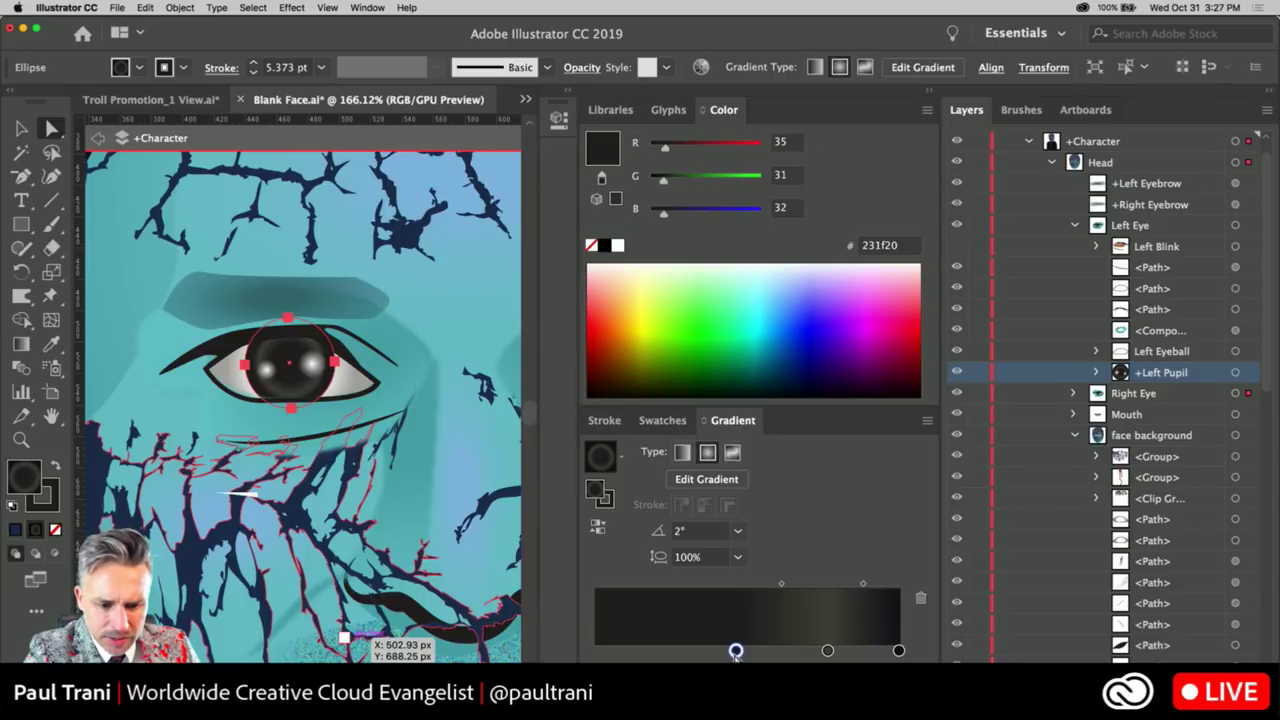
pyautogui.doubleClick(736, 651)
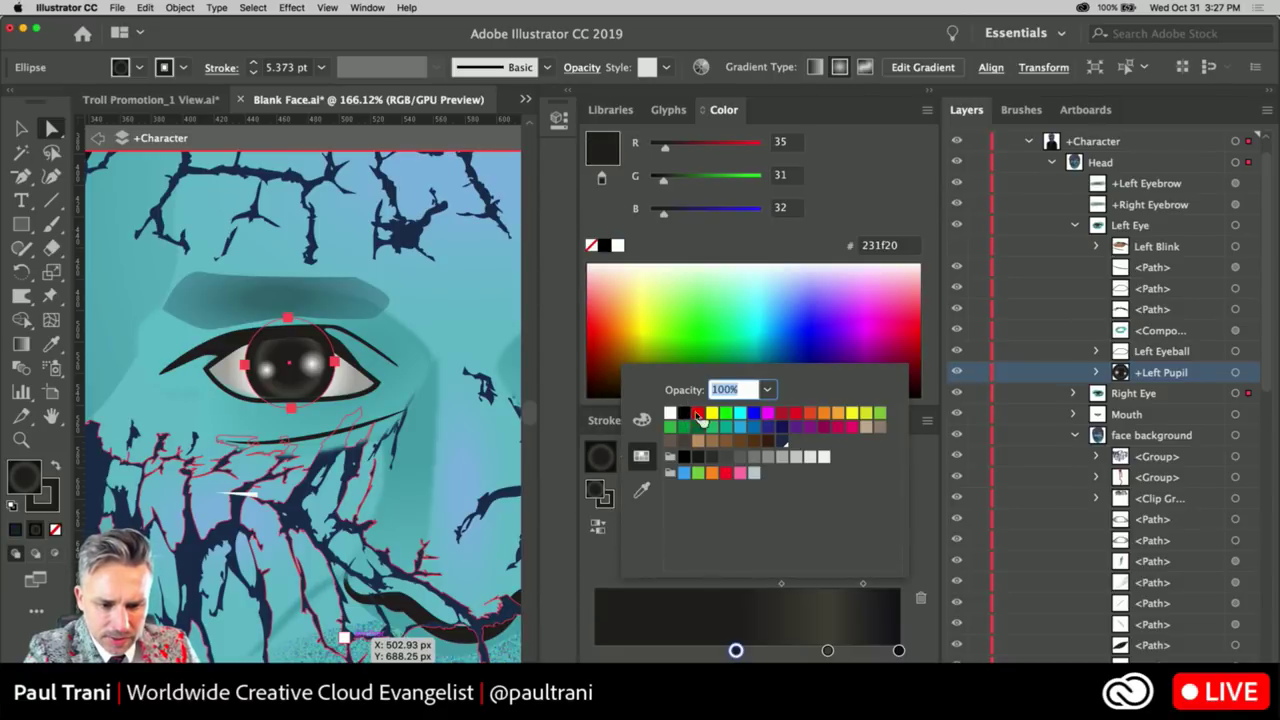
pyautogui.click(697, 415)
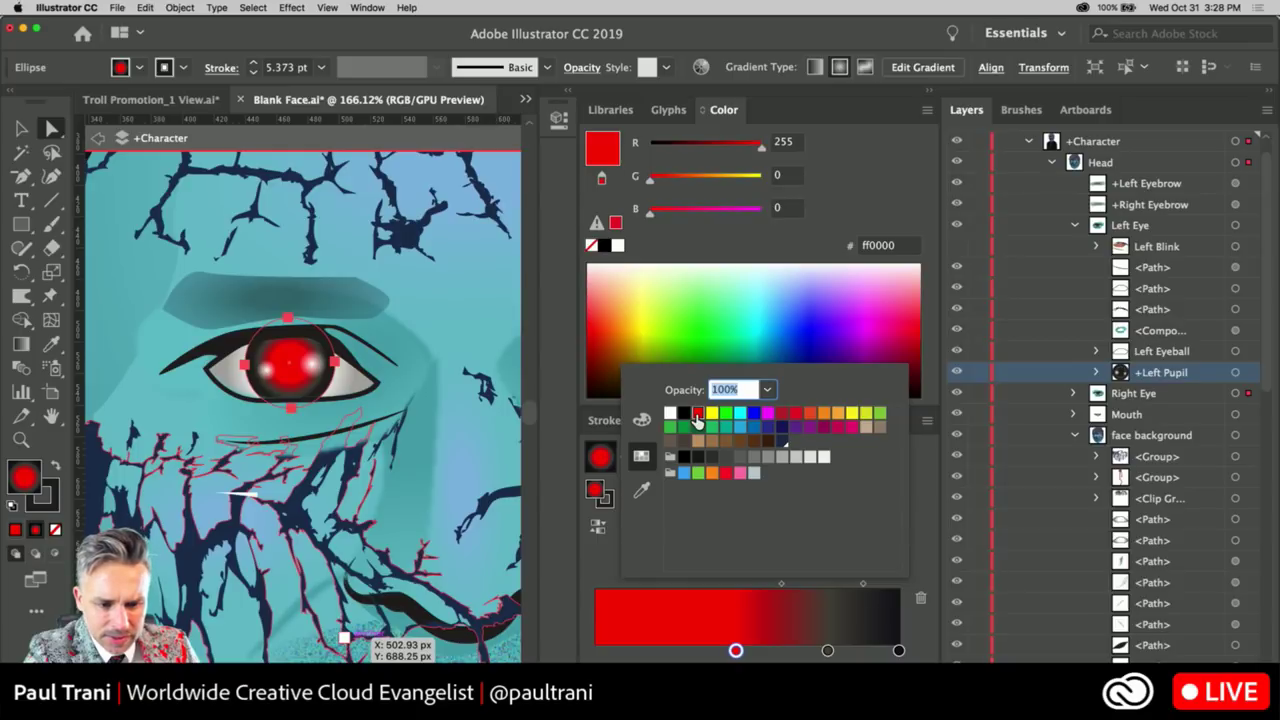
pyautogui.click(781, 414)
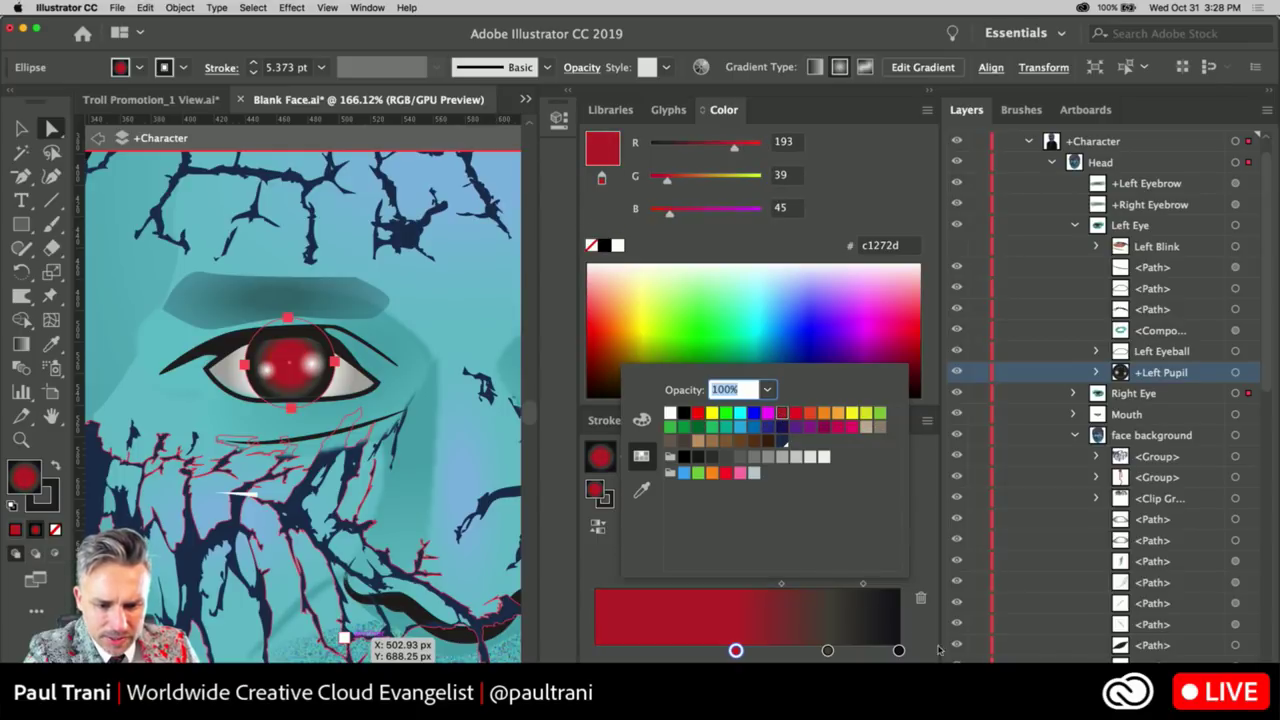
# Set the right gradient stop to pure red (ff0000), then select the eyebrow shadow above the eye
pyautogui.click(899, 651)
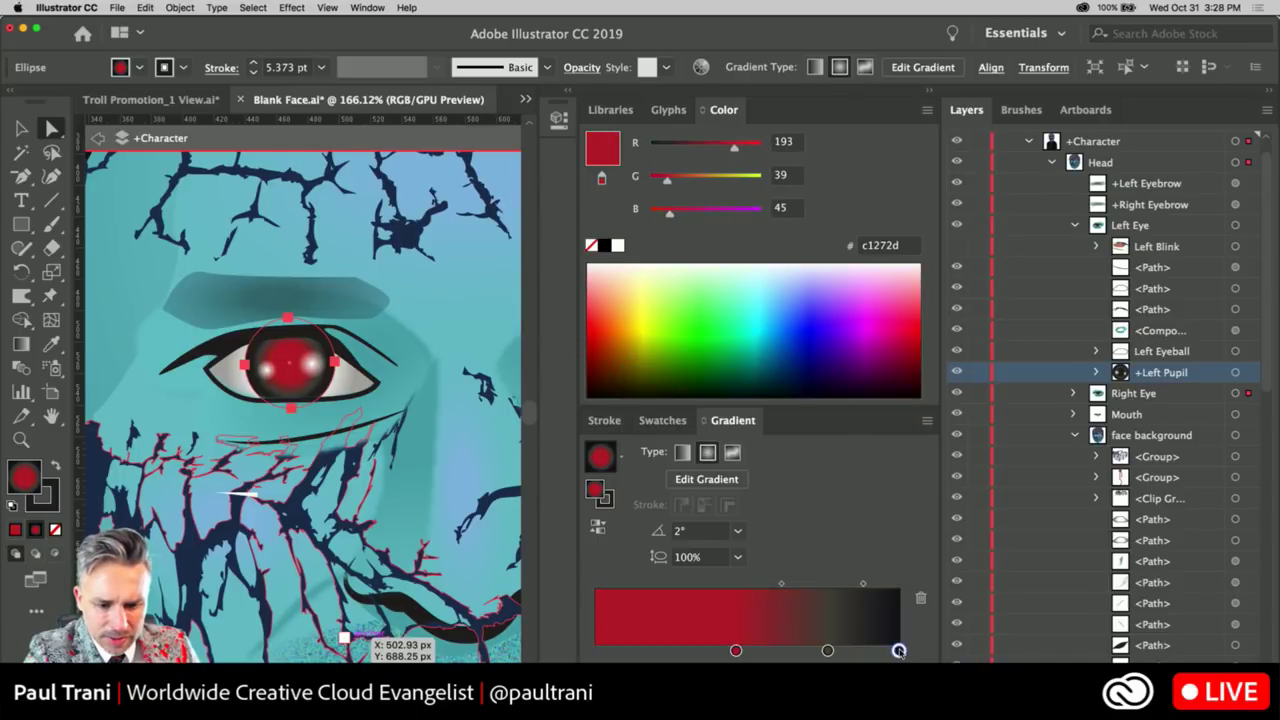
pyautogui.doubleClick(899, 651)
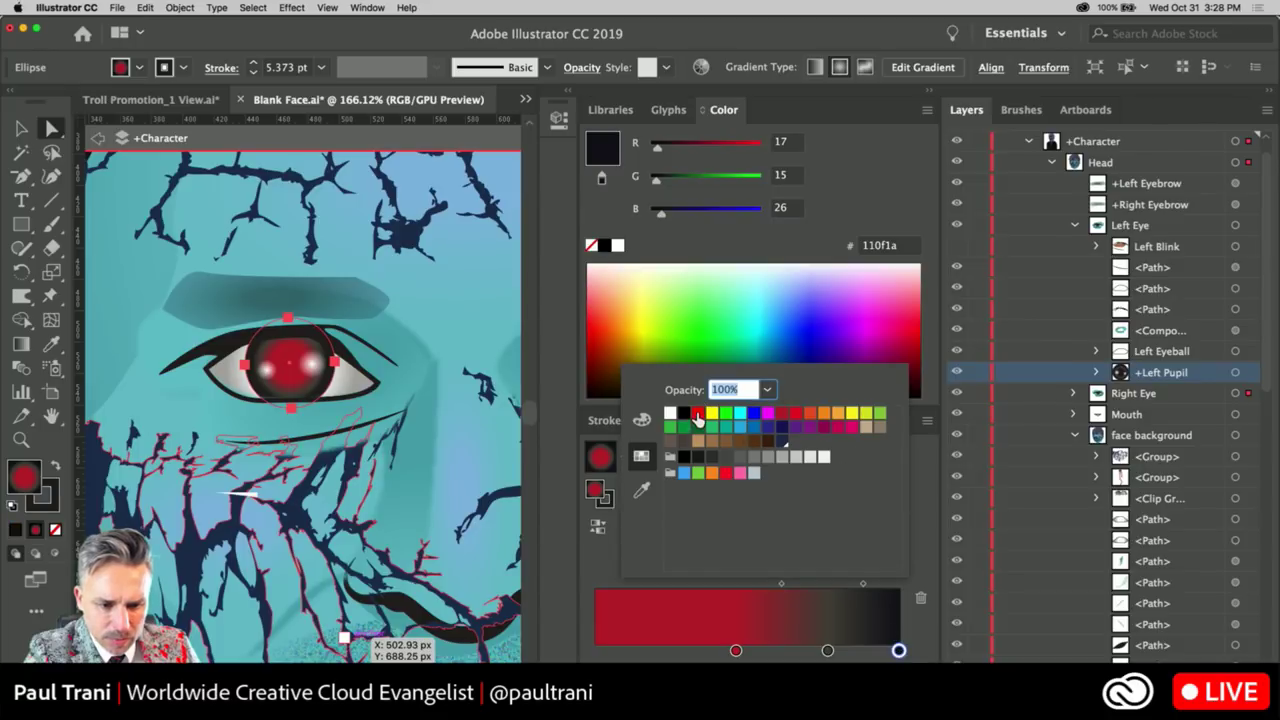
pyautogui.click(697, 415)
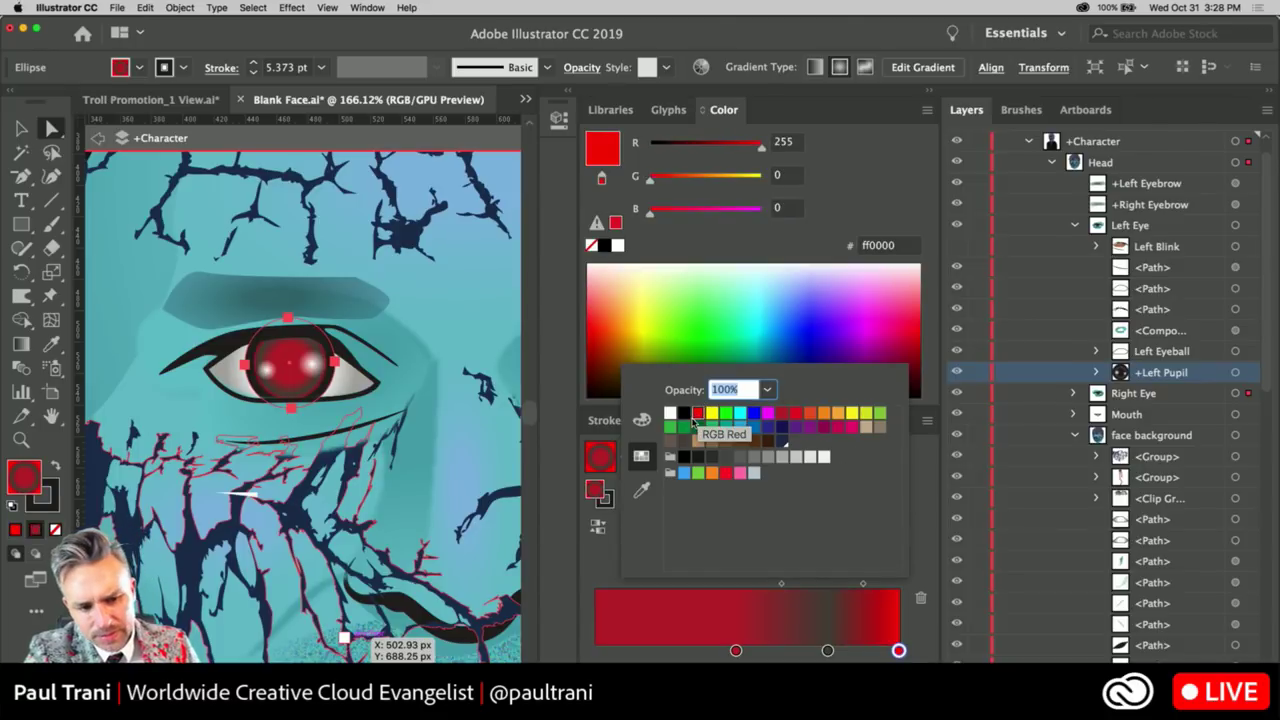
pyautogui.click(304, 271)
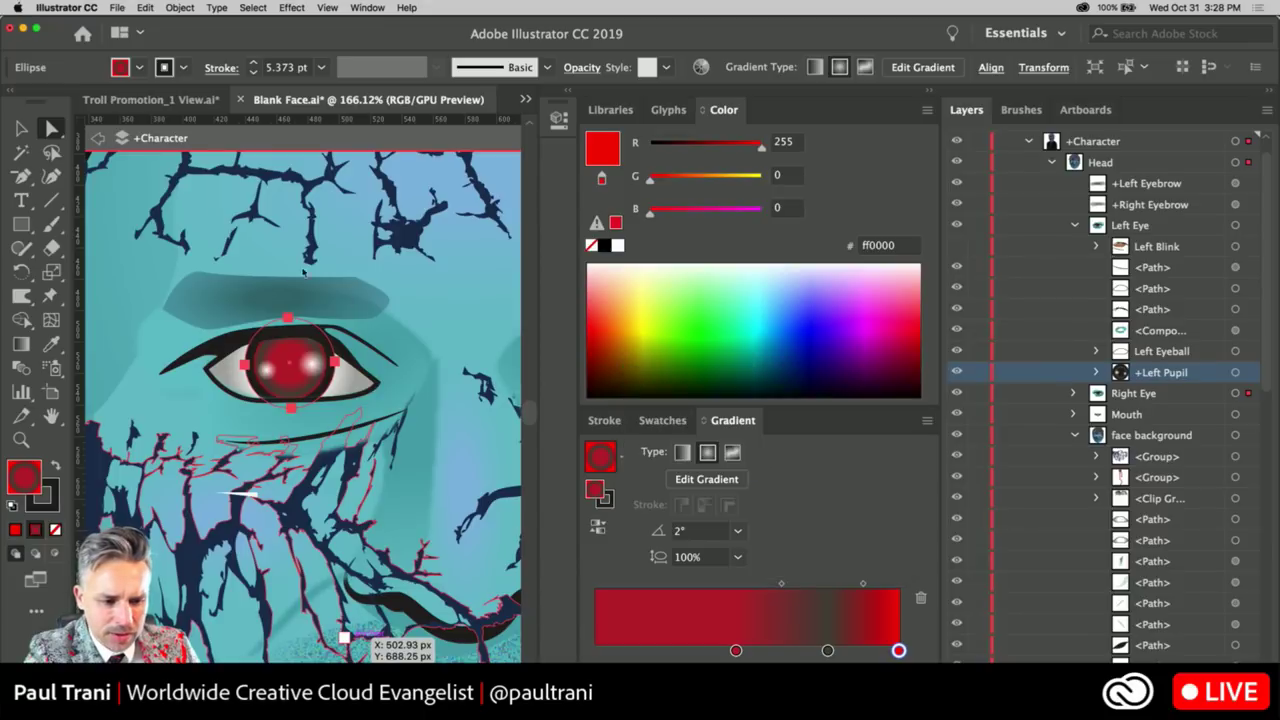
pyautogui.hscroll(5, 250, 299)
pyautogui.scroll(-2, 270, 310)
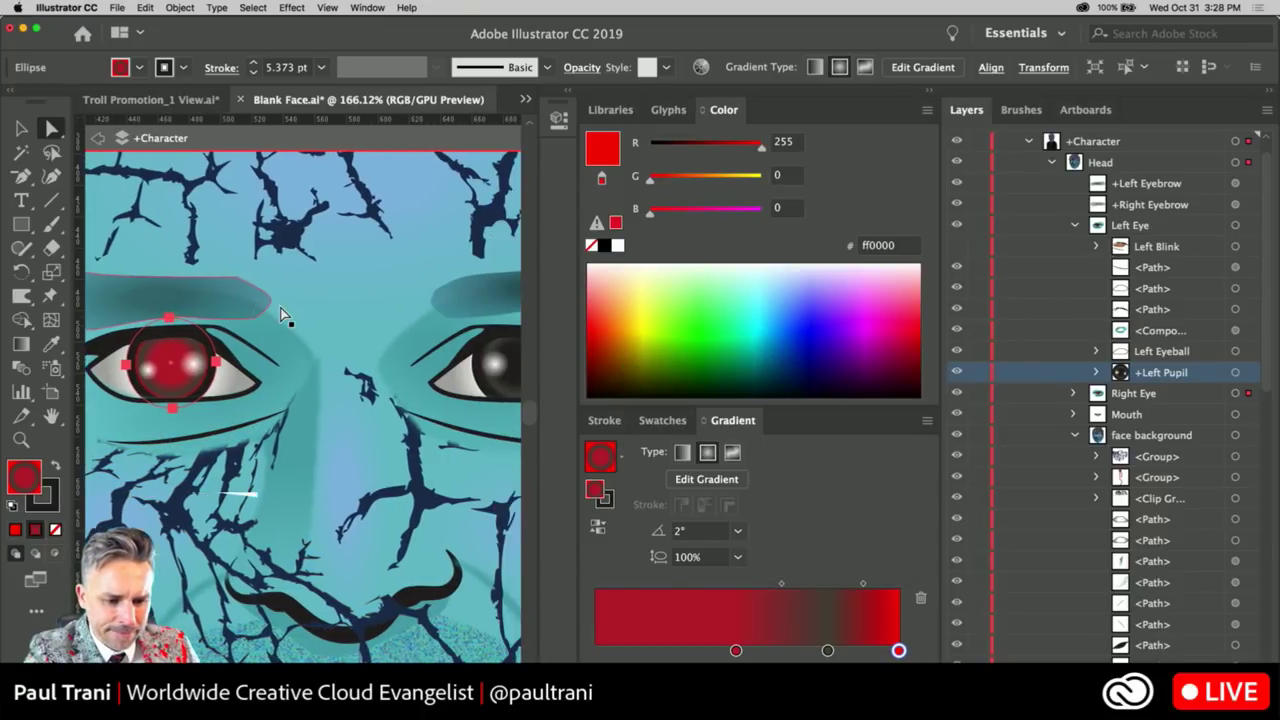
pyautogui.hscroll(8, 295, 314)
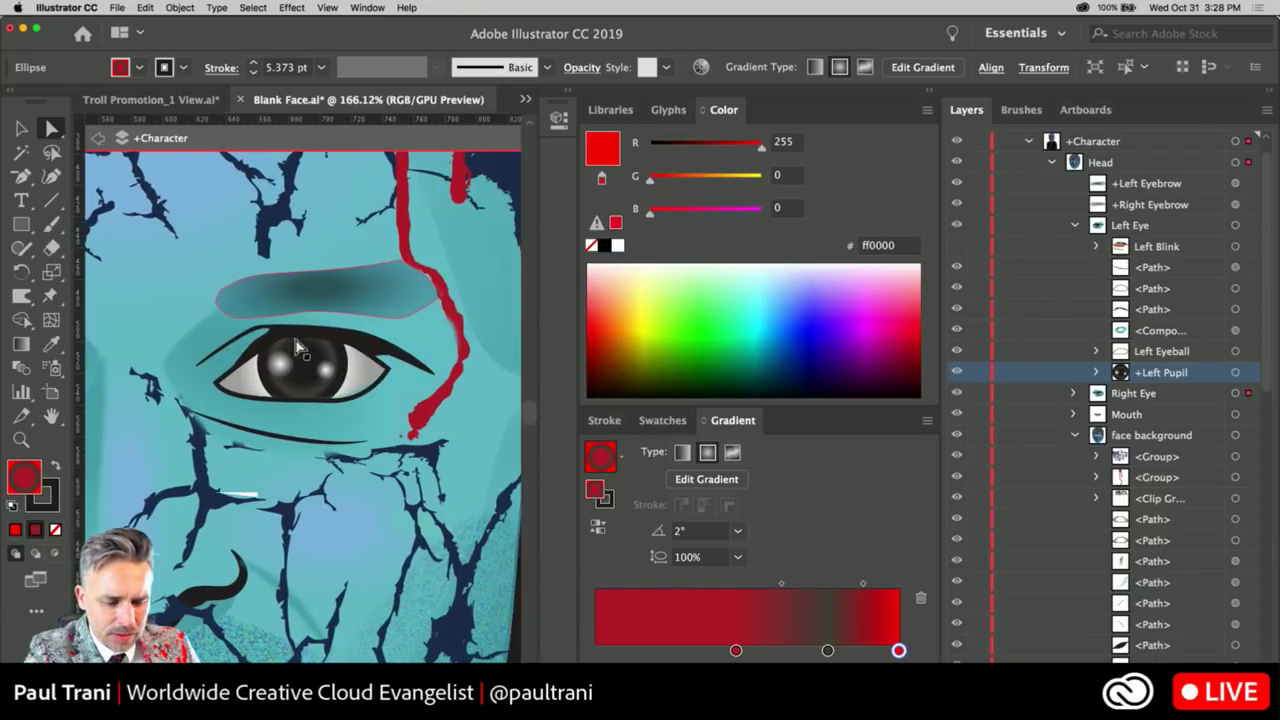
pyautogui.click(260, 272)
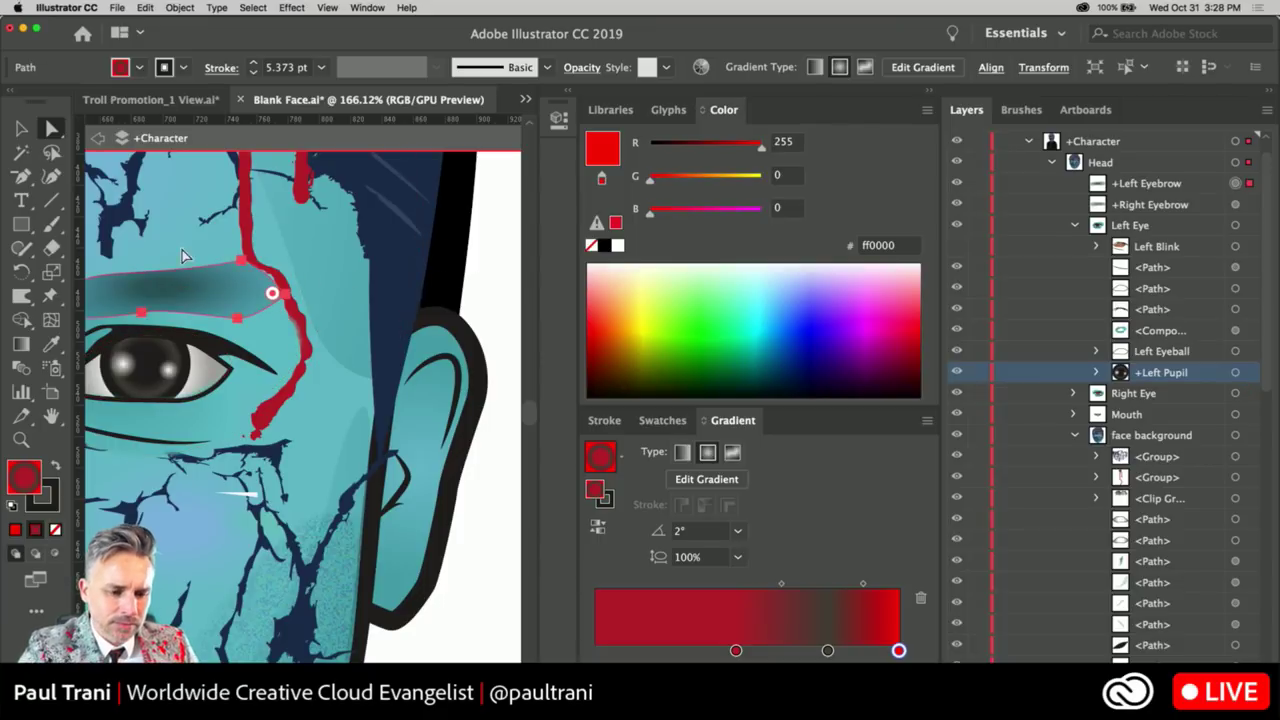
pyautogui.hscroll(-8, 512, 270)
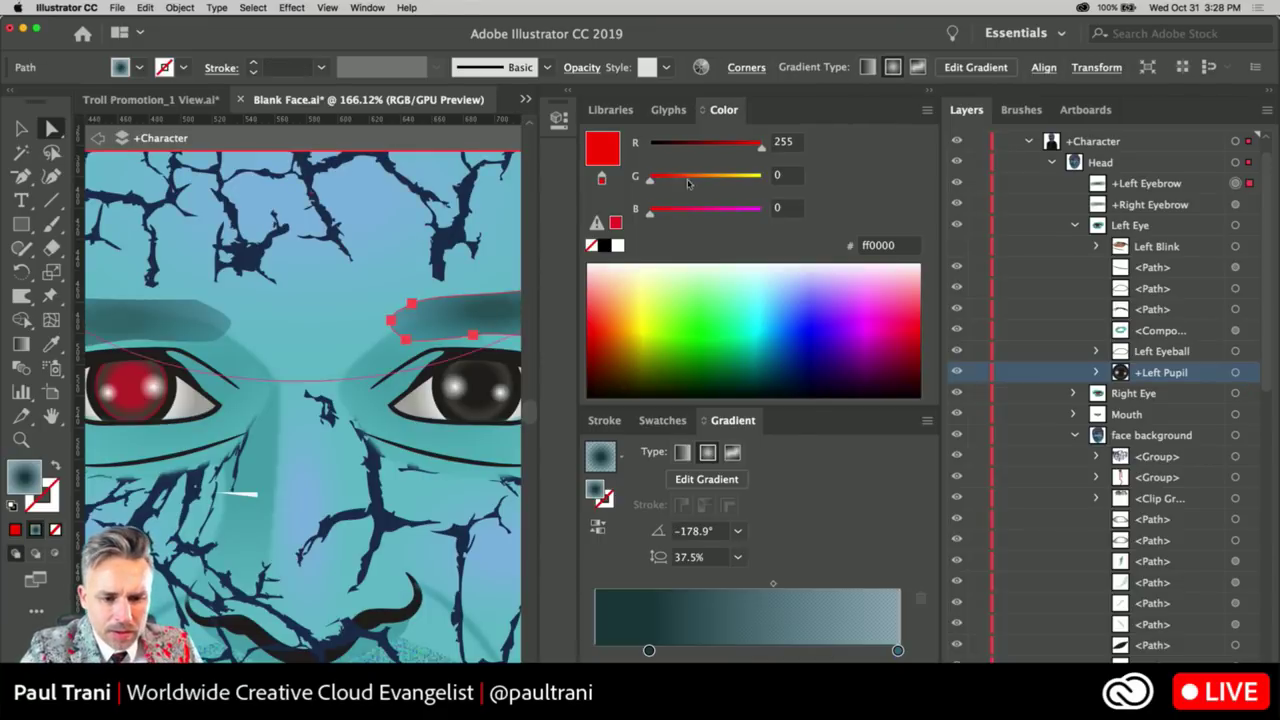
# Copy the red pupil gradient onto the other pupil with the Eyedropper
pyautogui.click(476, 385)
pyautogui.press('i')
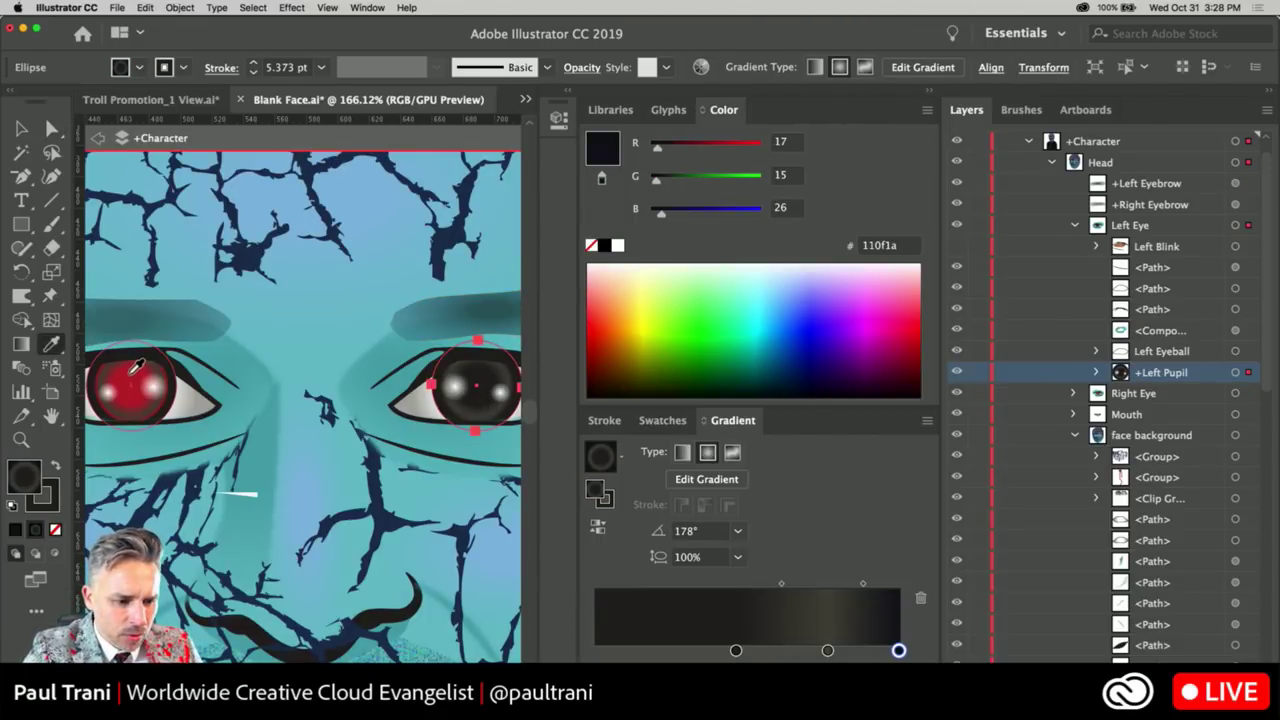
pyautogui.click(137, 366)
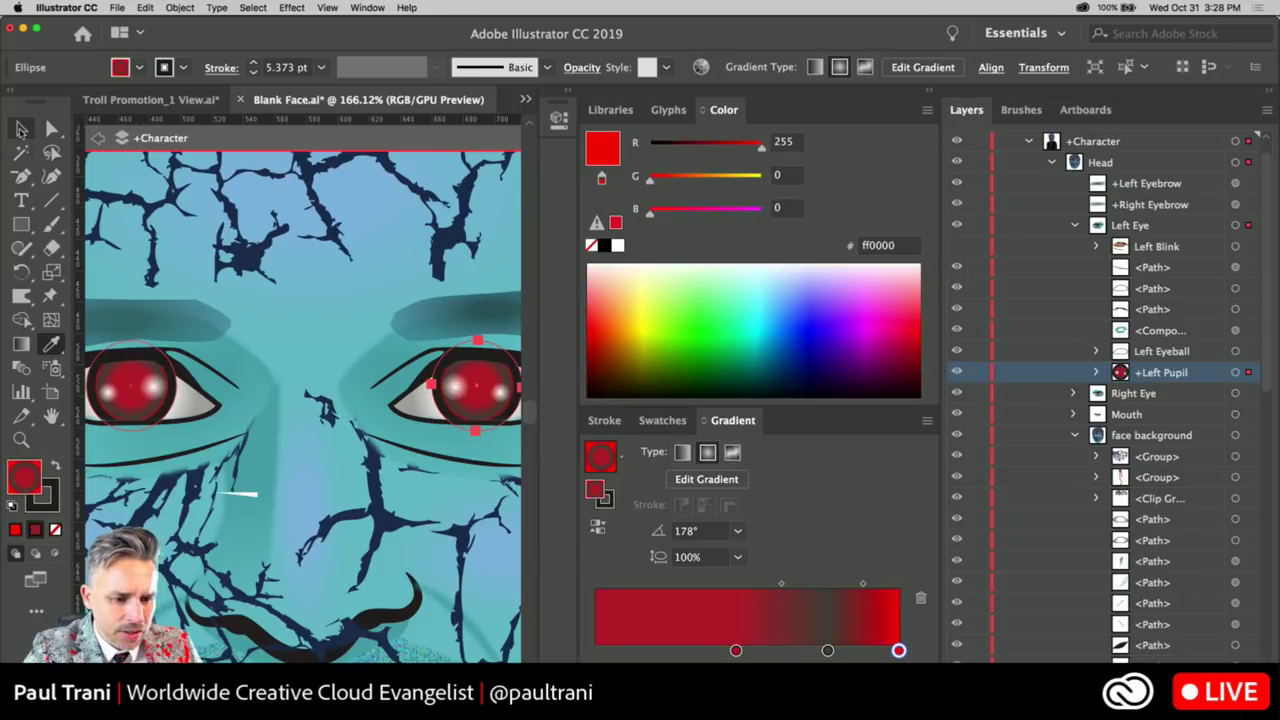
pyautogui.click(24, 130)
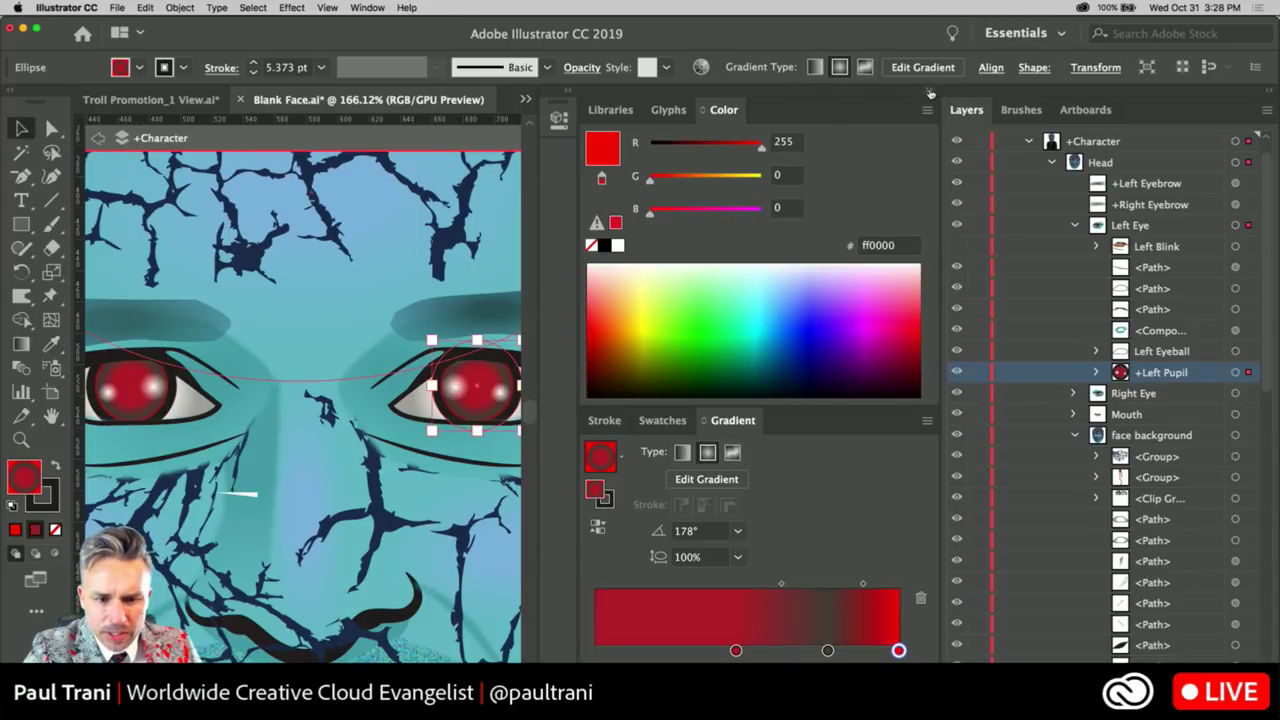
# Collapse the colour panels, deselect the pupil, and zoom out to the whole face
pyautogui.click(930, 93)
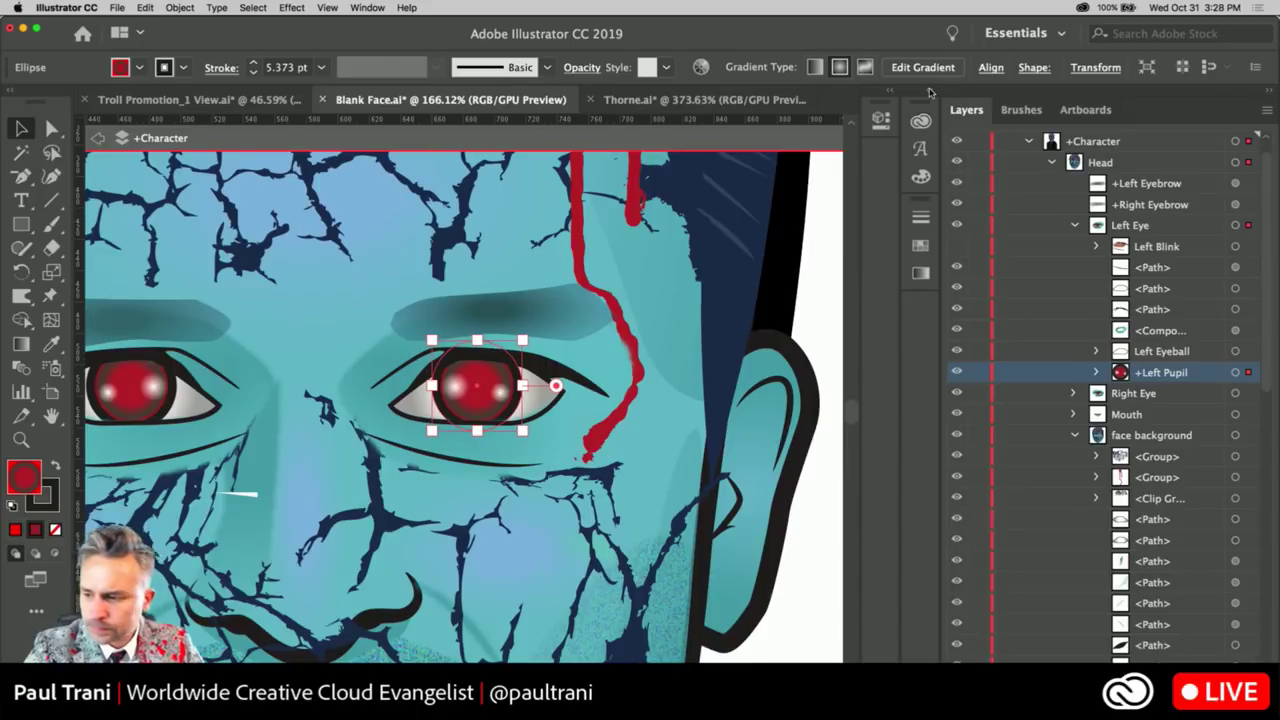
pyautogui.press('super+minus')
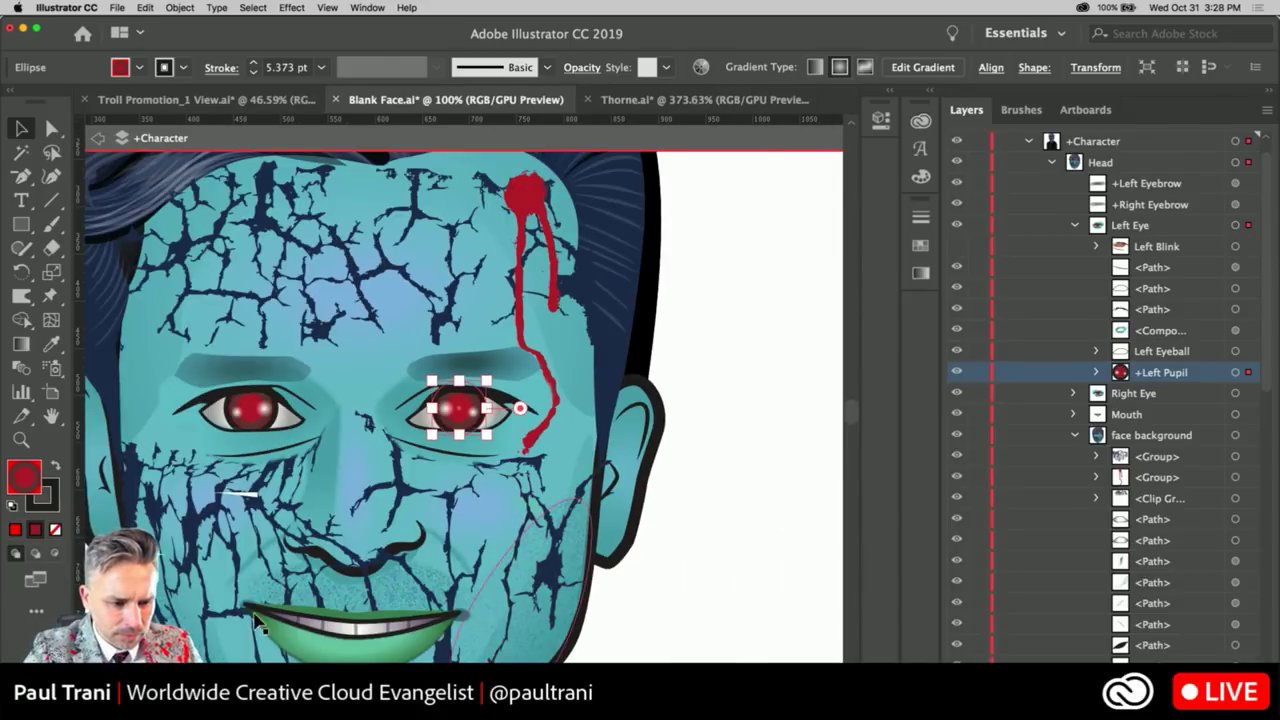
pyautogui.hscroll(-5, 290, 430)
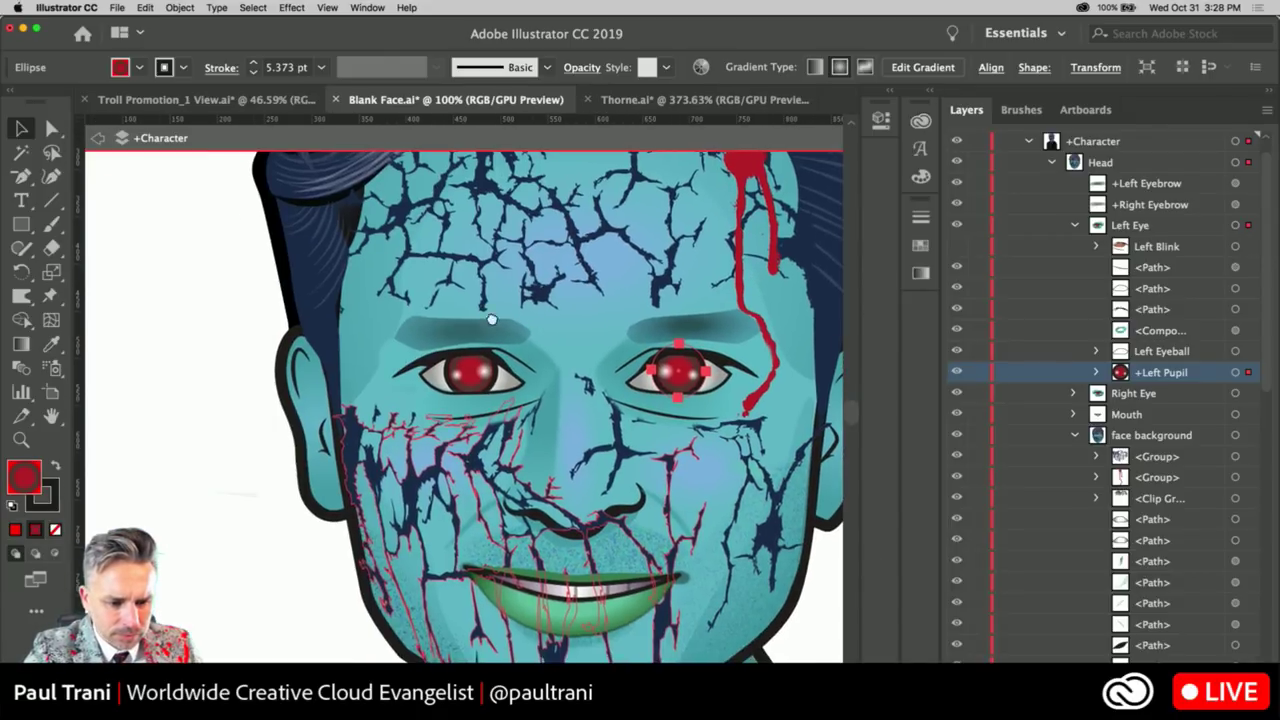
pyautogui.click(168, 408)
pyautogui.press('super+minus')
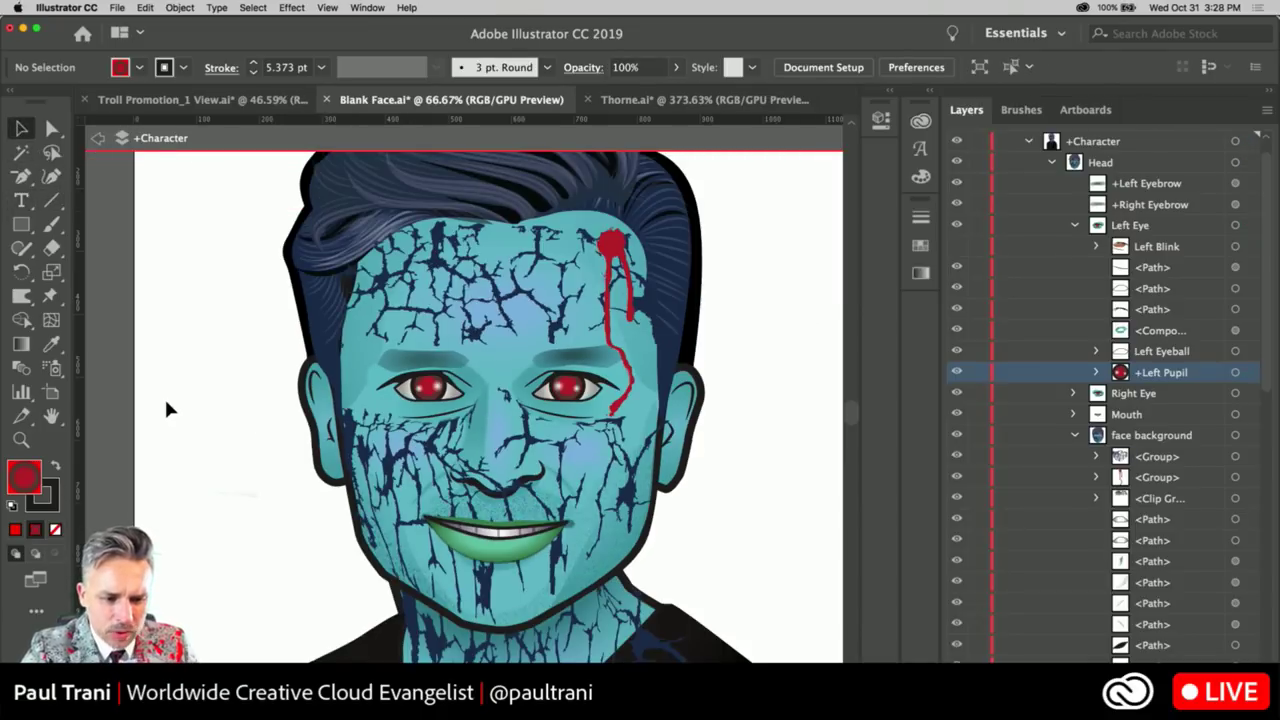
# Pan to the top of the head, exit isolation mode, and minimize Illustrator
pyautogui.moveTo(246, 363)
pyautogui.mouseDown()
pyautogui.moveTo(220, 541)
pyautogui.moveTo(251, 314)
pyautogui.moveTo(234, 329)
pyautogui.moveTo(240, 343)
pyautogui.mouseUp()
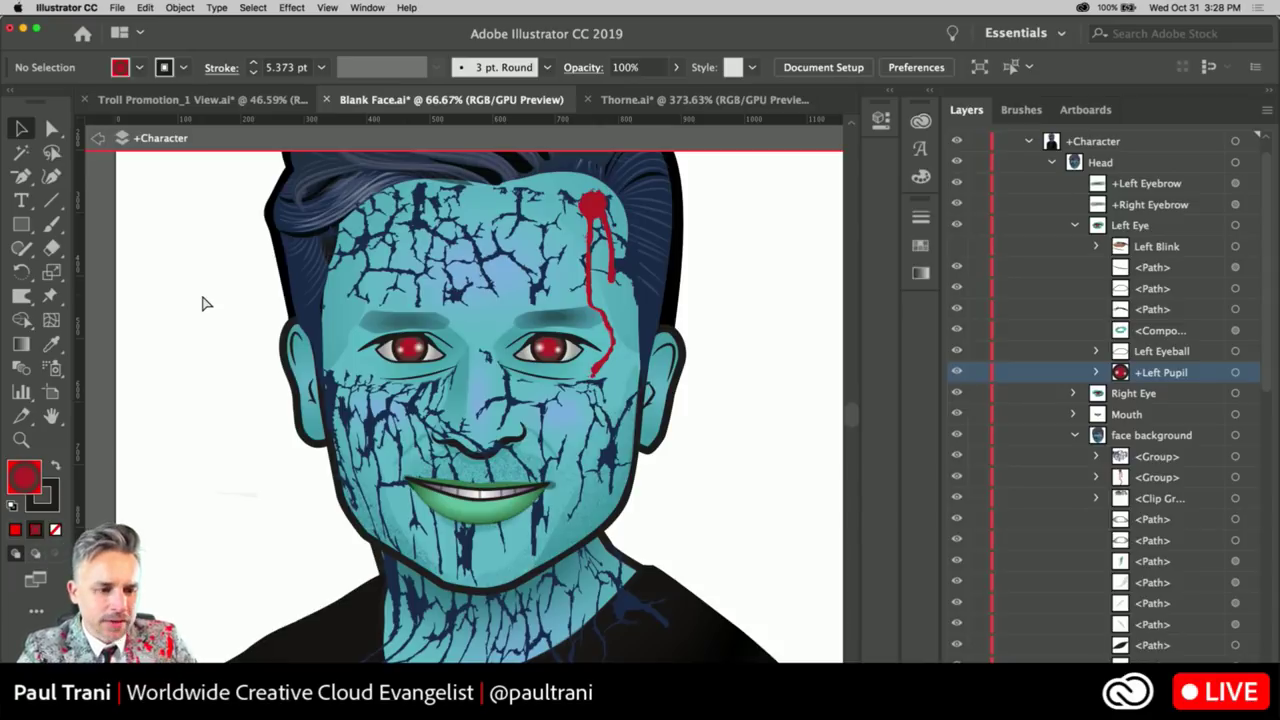
pyautogui.doubleClick(202, 303)
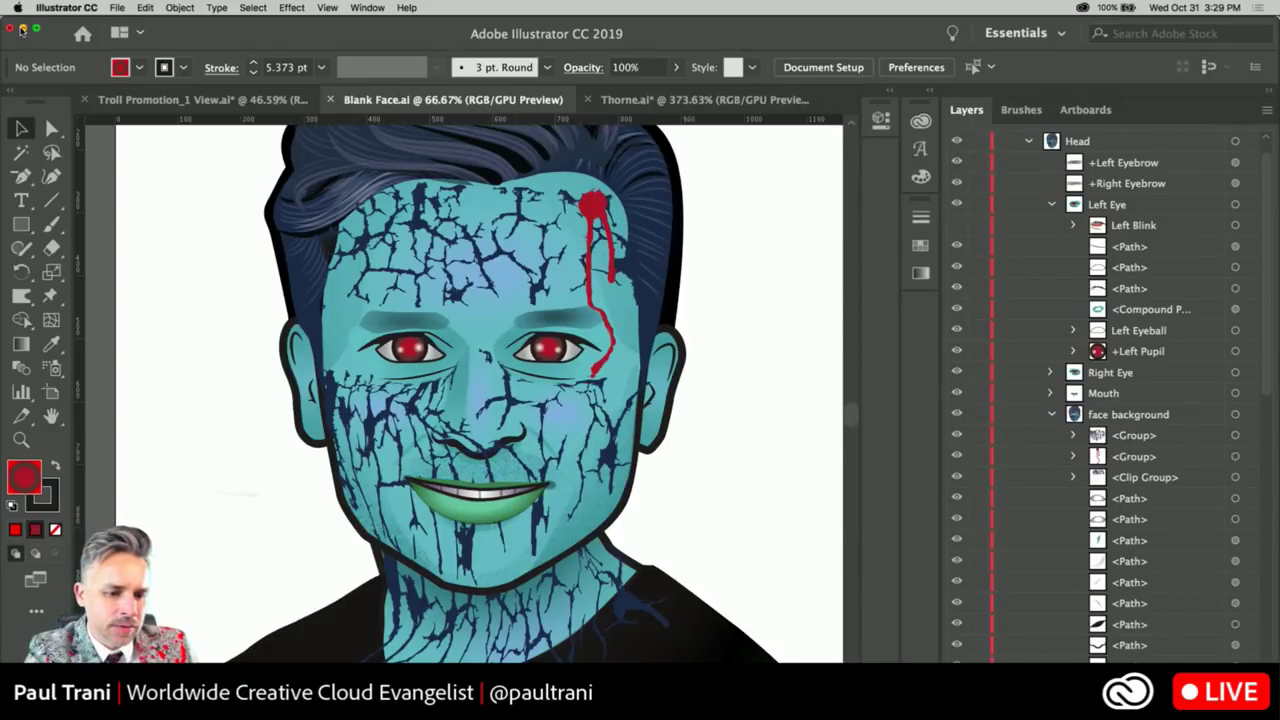
pyautogui.click(36, 28)
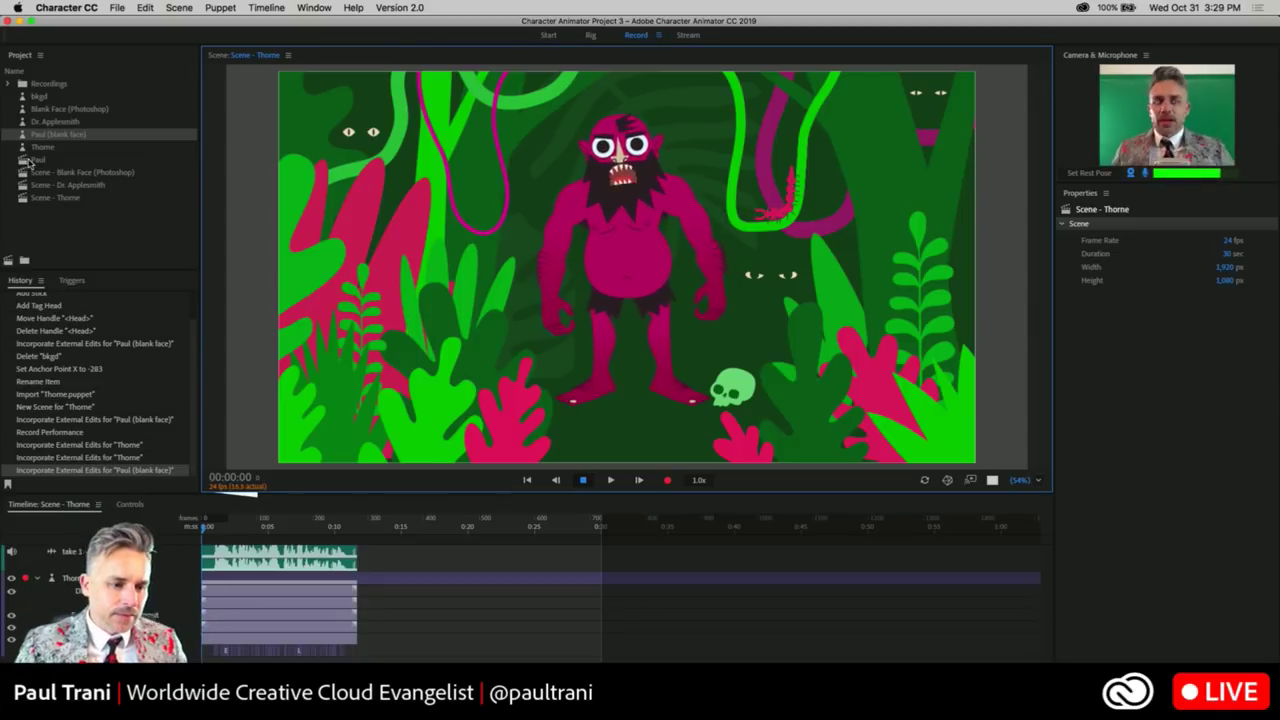
# Select the Paul scene in Character Animator's Project panel
pyautogui.click(23, 160)
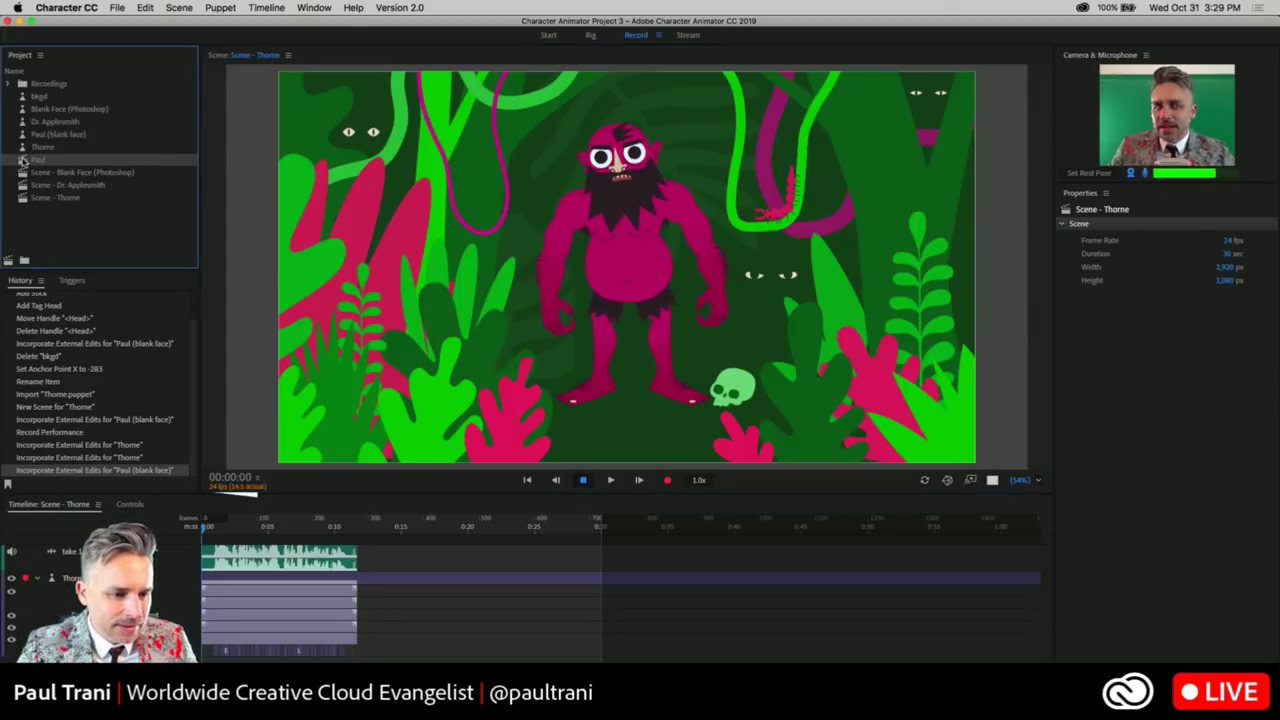
pyautogui.moveTo(23, 160); pyautogui.dragTo(30, 238)
# Open the Paul scene to show the puppet with navy cracks and glowing red eyes
pyautogui.doubleClick(21, 160)
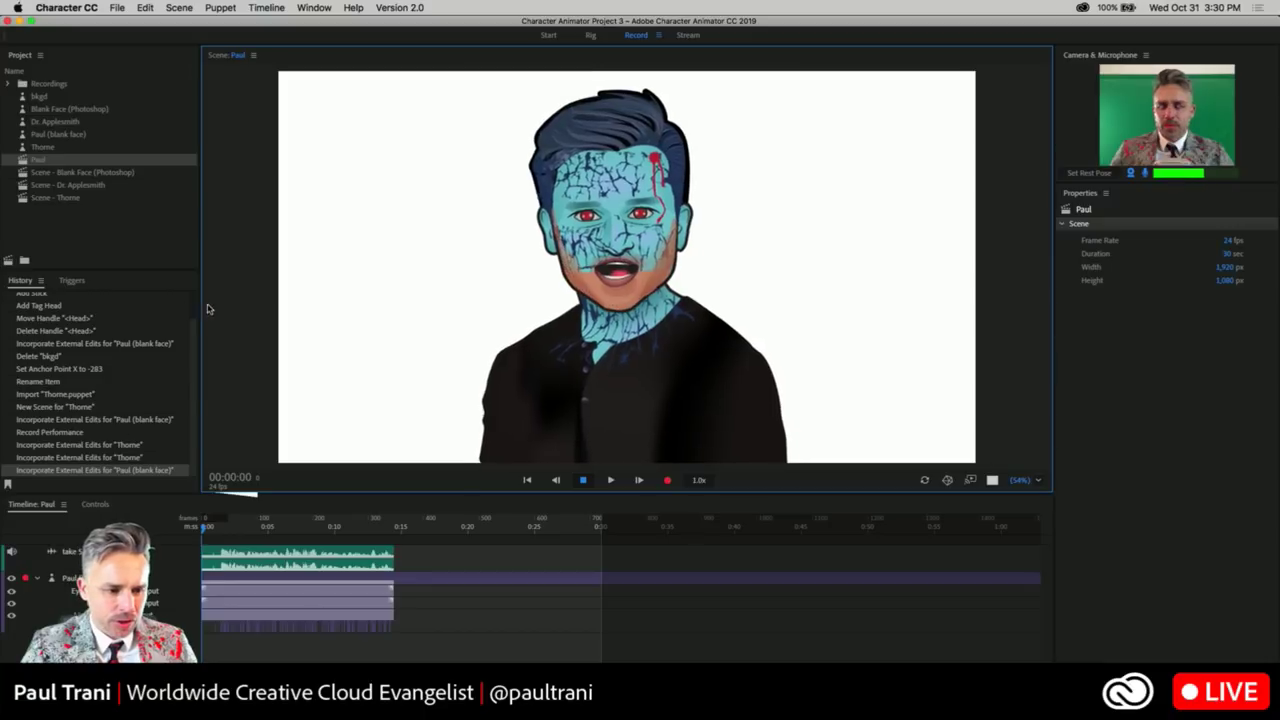
# In Finder, close the extra Gathered Media window and open Streaming Projects > Halloween
pyautogui.press('super+Tab')
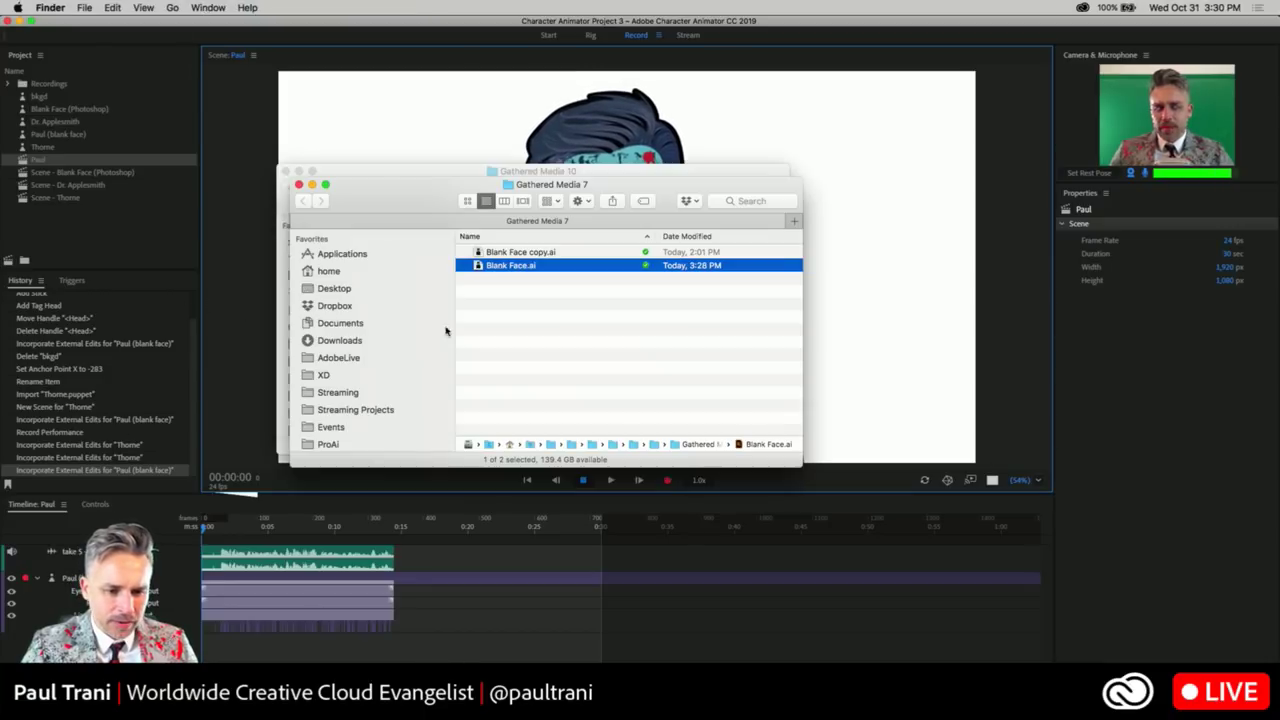
pyautogui.moveTo(384, 190); pyautogui.dragTo(566, 330)
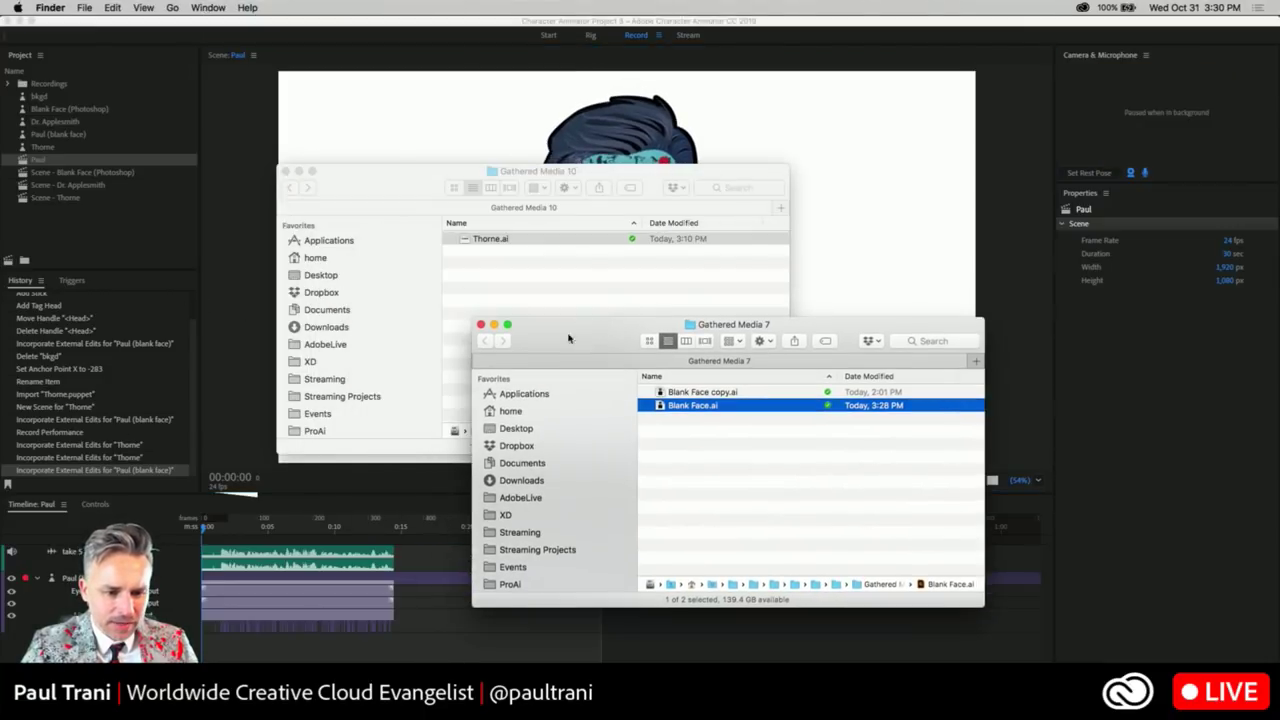
pyautogui.click(285, 172)
pyautogui.moveTo(472, 320); pyautogui.dragTo(338, 150)
pyautogui.click(406, 368)
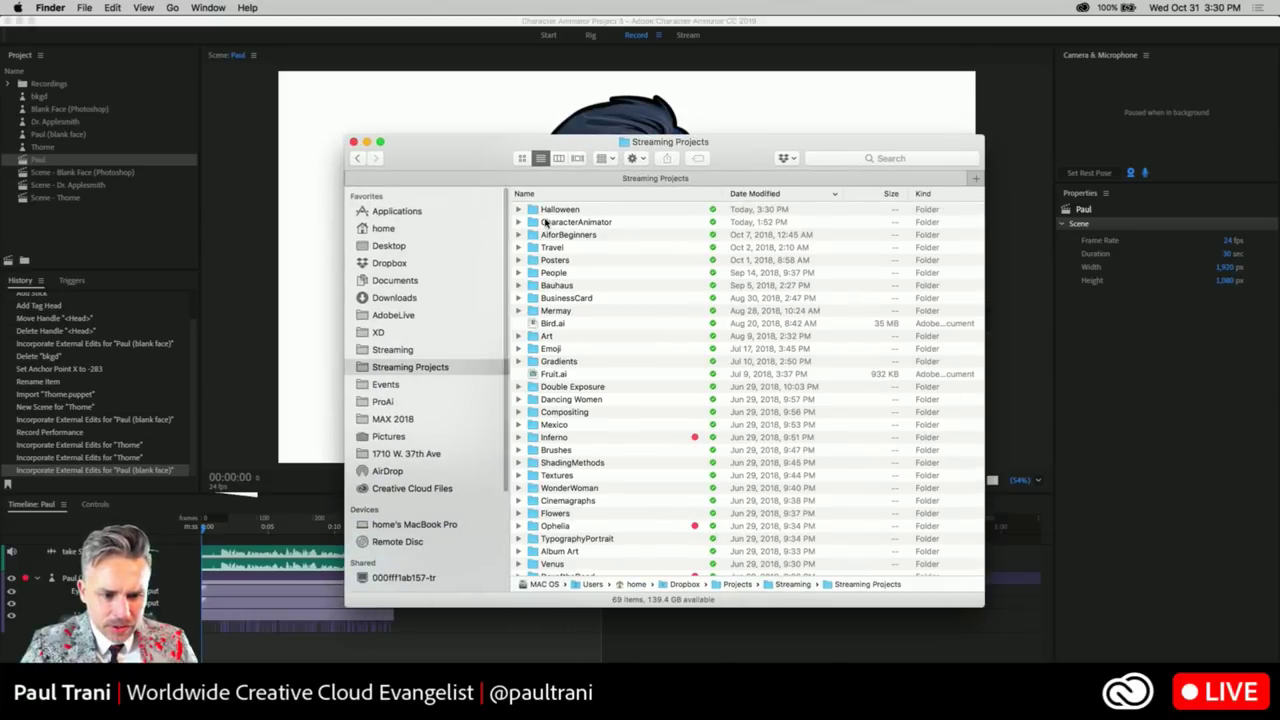
pyautogui.doubleClick(545, 210)
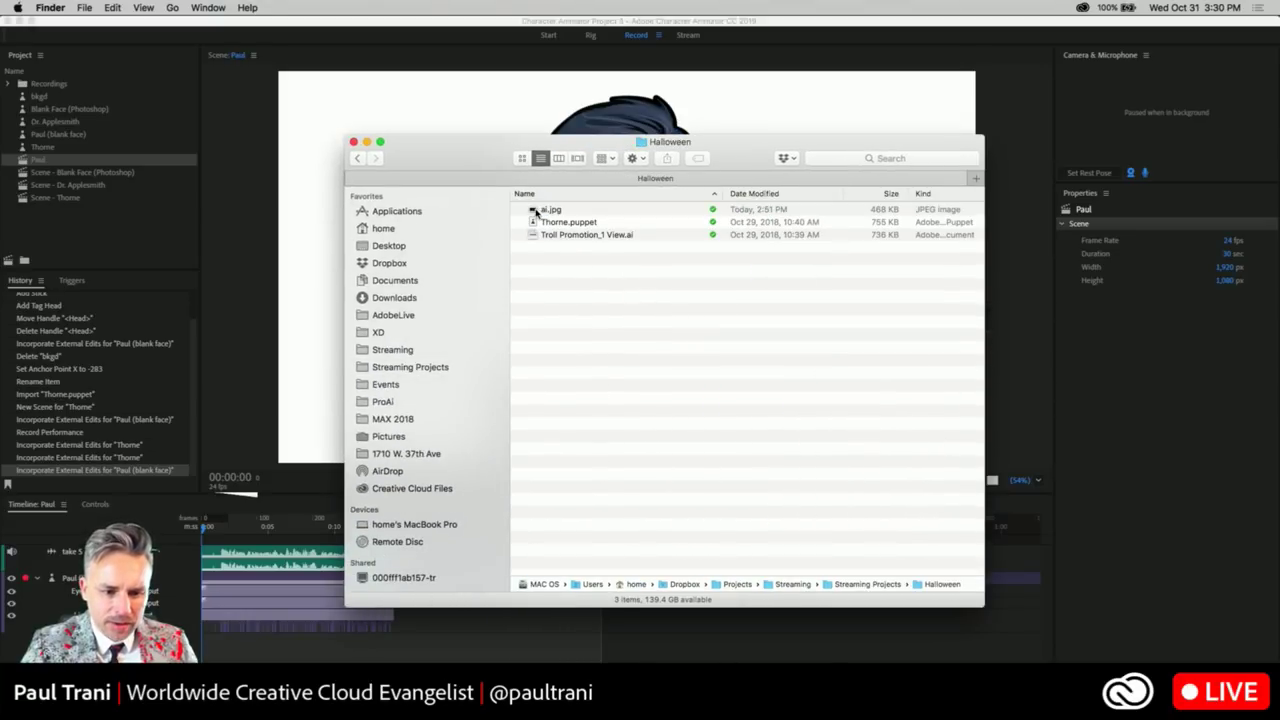
# Drag ai.jpg from the Halloween folder into the Character Animator project
pyautogui.click(536, 210)
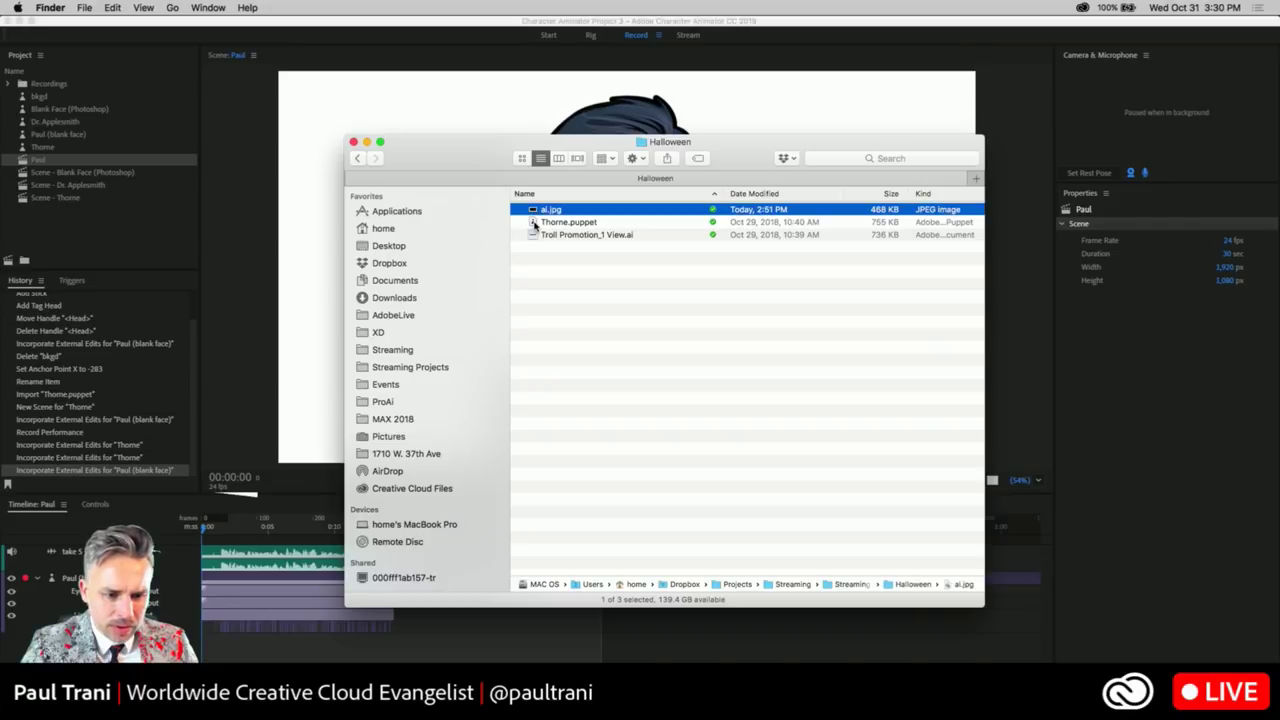
pyautogui.click(534, 223)
pyautogui.click(532, 211)
pyautogui.moveTo(535, 212); pyautogui.dragTo(52, 220)
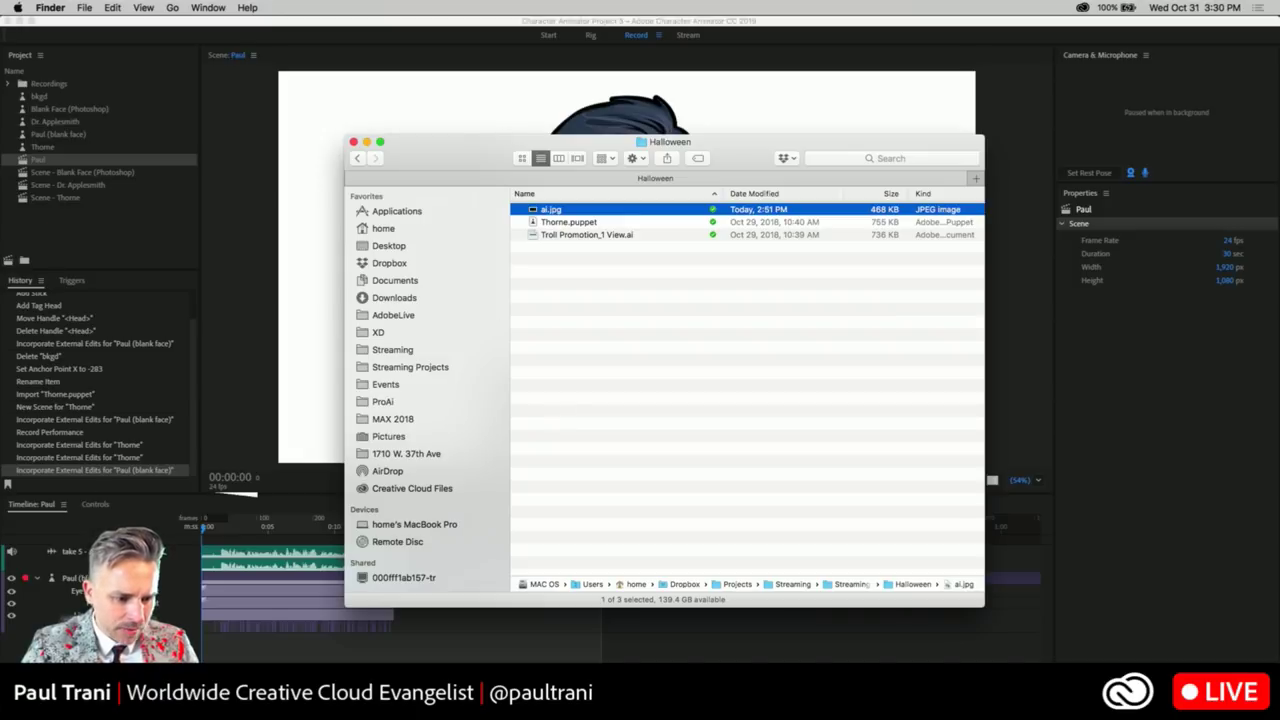
pyautogui.moveTo(532, 213); pyautogui.dragTo(84, 225)
# Add the ai spiderweb image to the Paul scene as a backdrop, then select the Paul puppet track
pyautogui.click(22, 97)
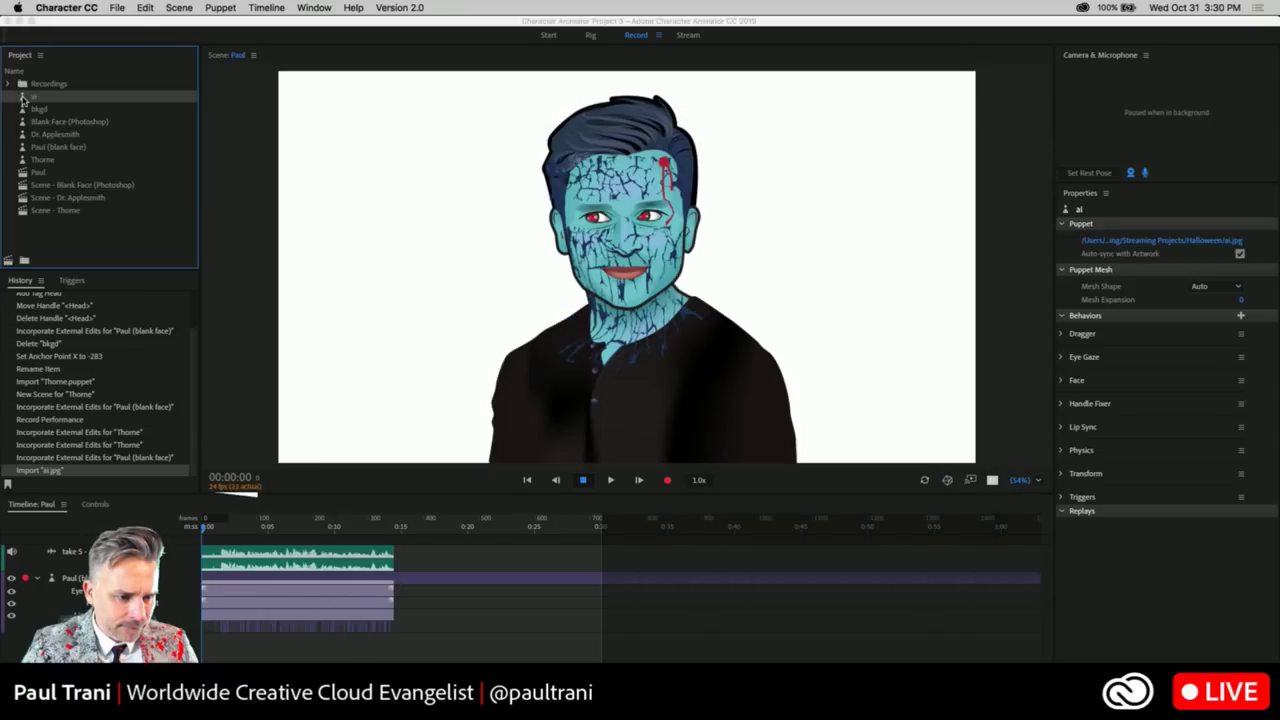
pyautogui.moveTo(22, 97); pyautogui.dragTo(626, 267)
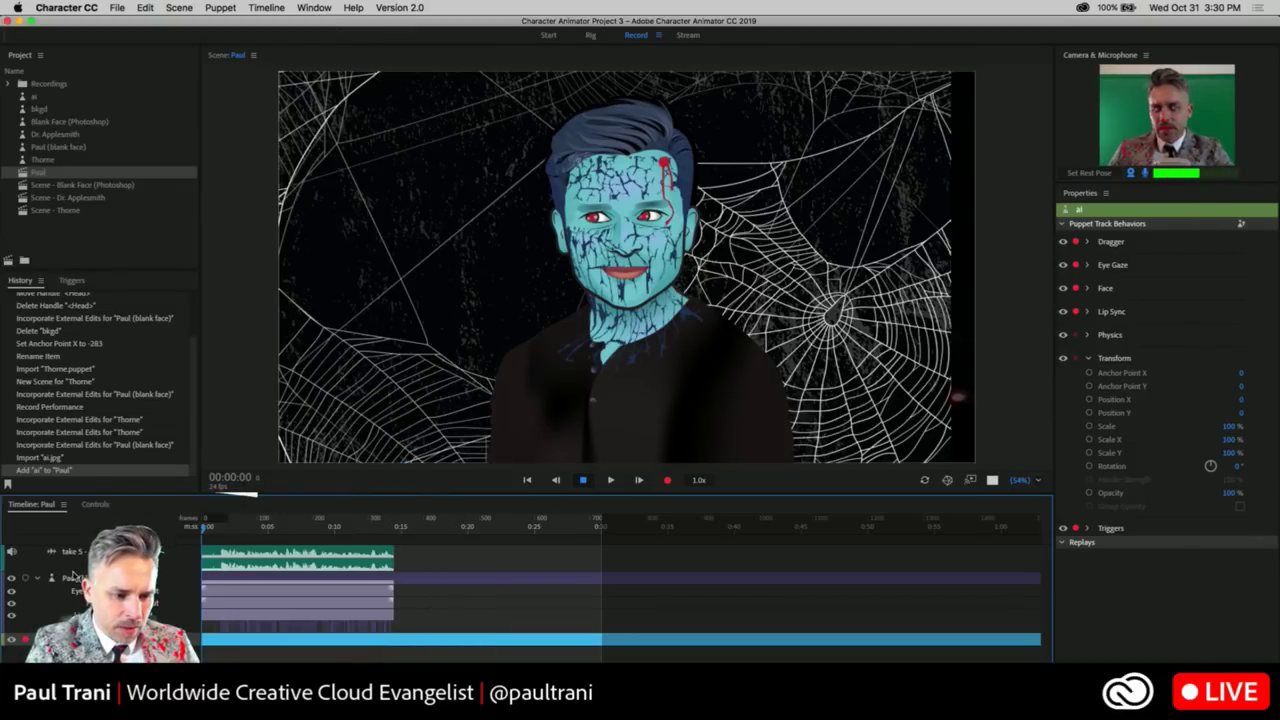
pyautogui.click(72, 578)
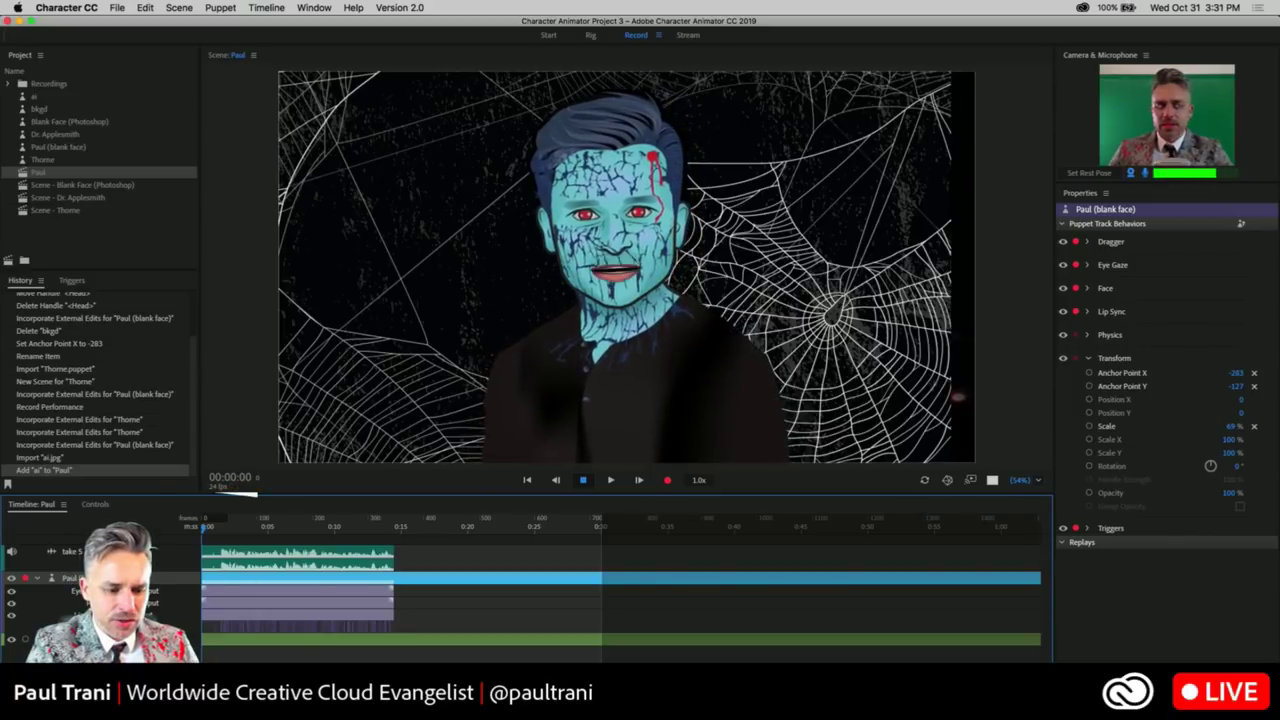
# Fit the Blank Face artboard in the window and expand the Mouth layer to list its shapes
pyautogui.press('super+Tab')
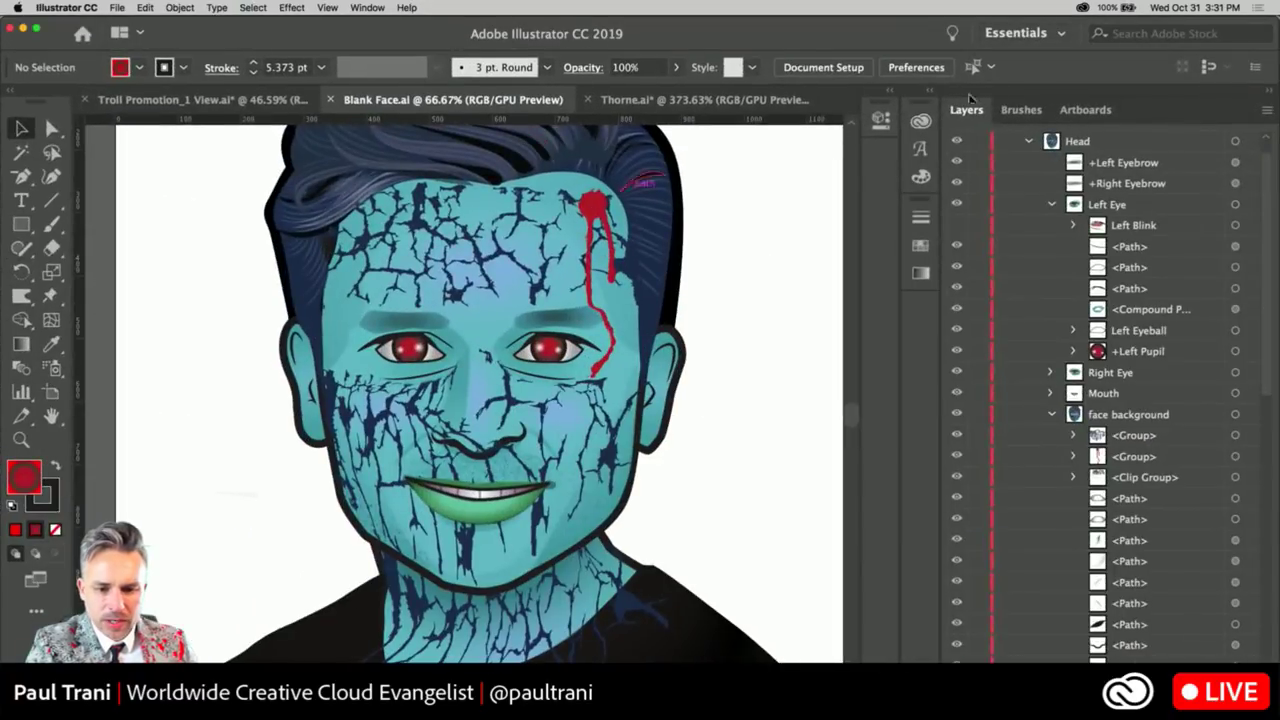
pyautogui.press('super+0')
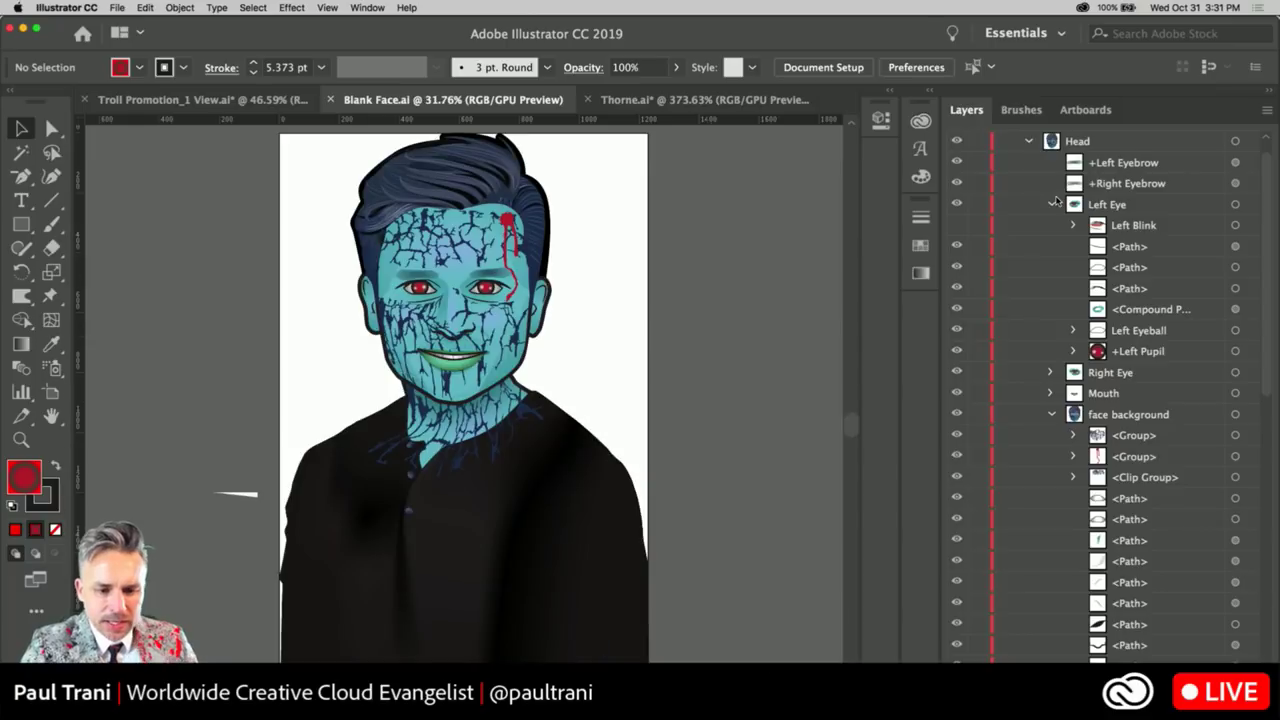
pyautogui.click(1052, 207)
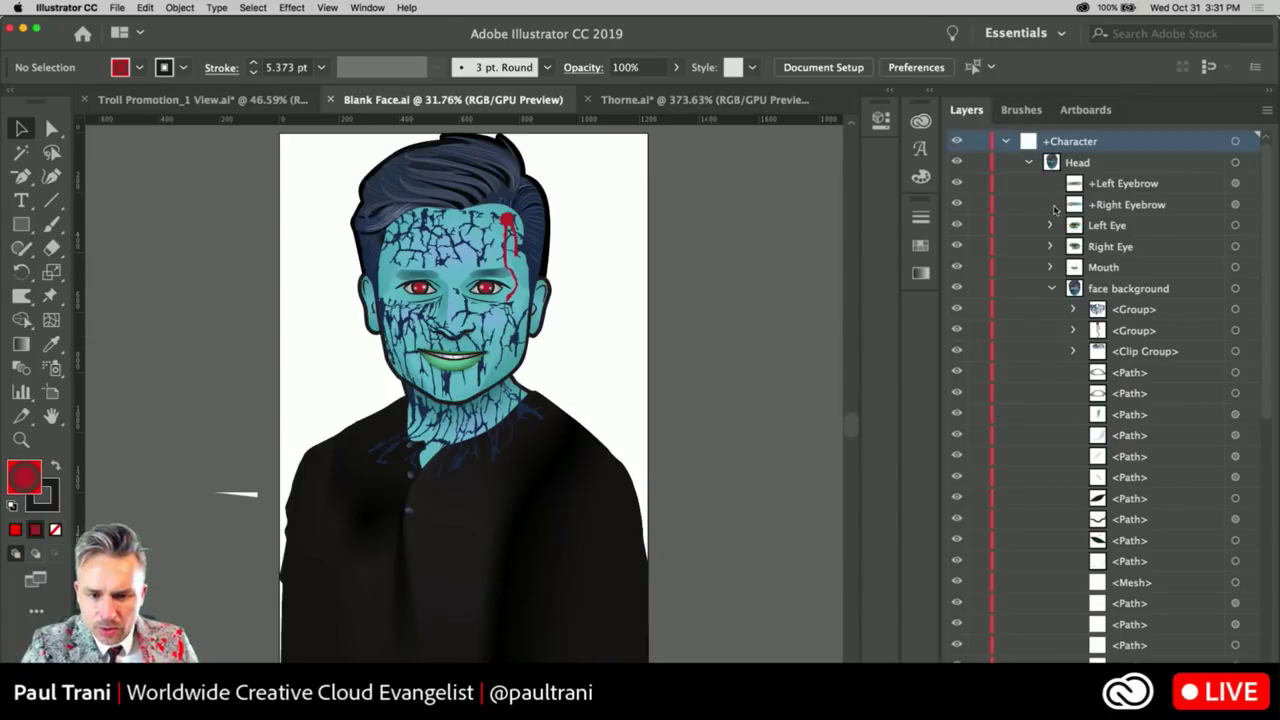
pyautogui.click(1112, 291)
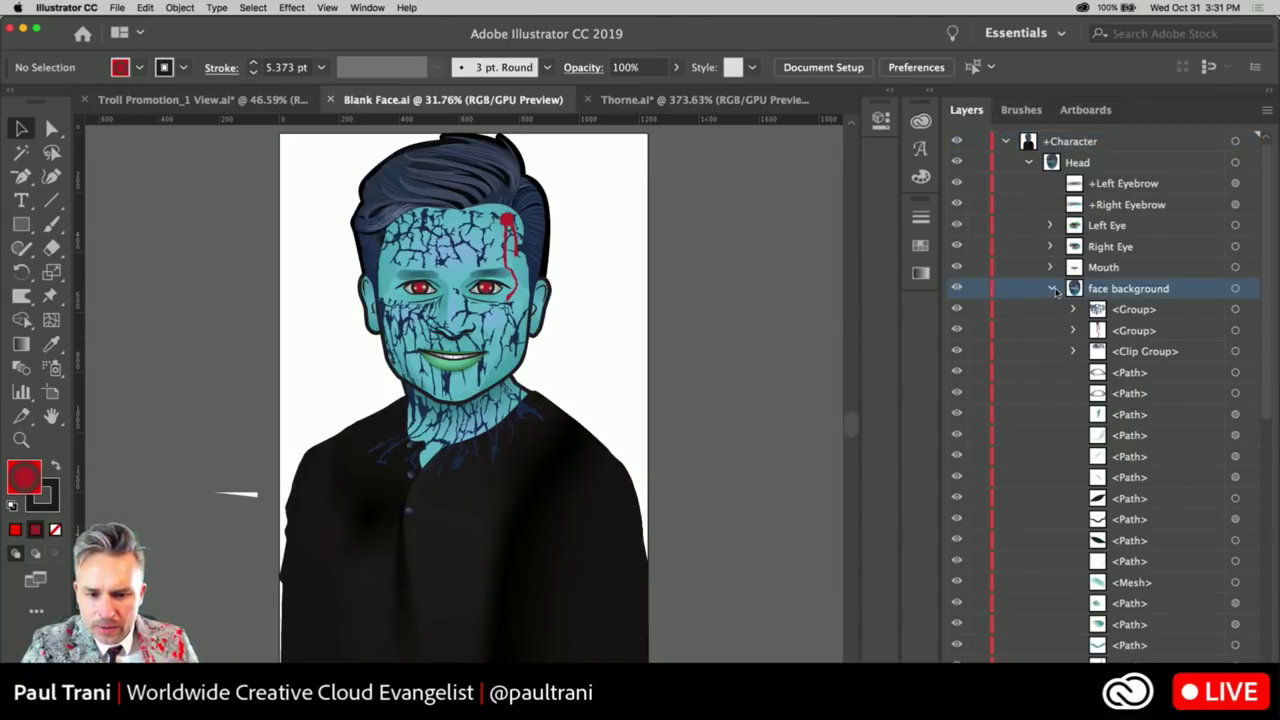
pyautogui.click(1052, 288)
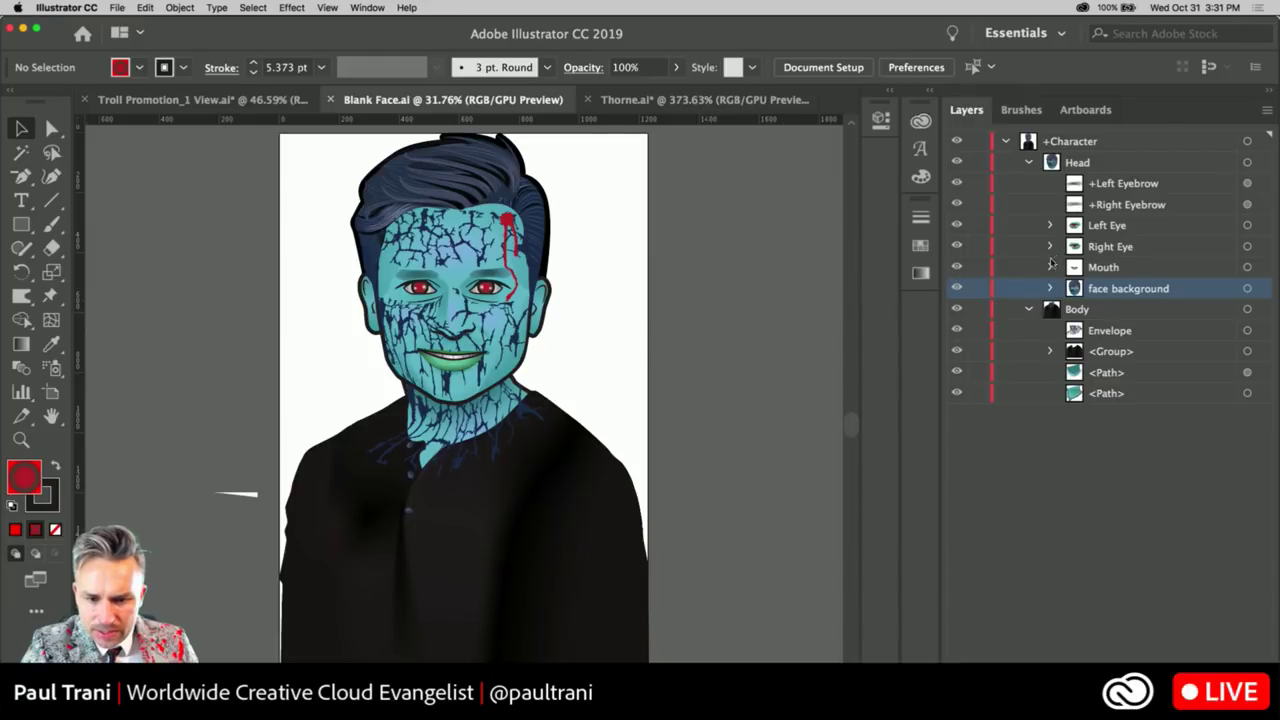
pyautogui.click(1051, 268)
pyautogui.click(1146, 287)
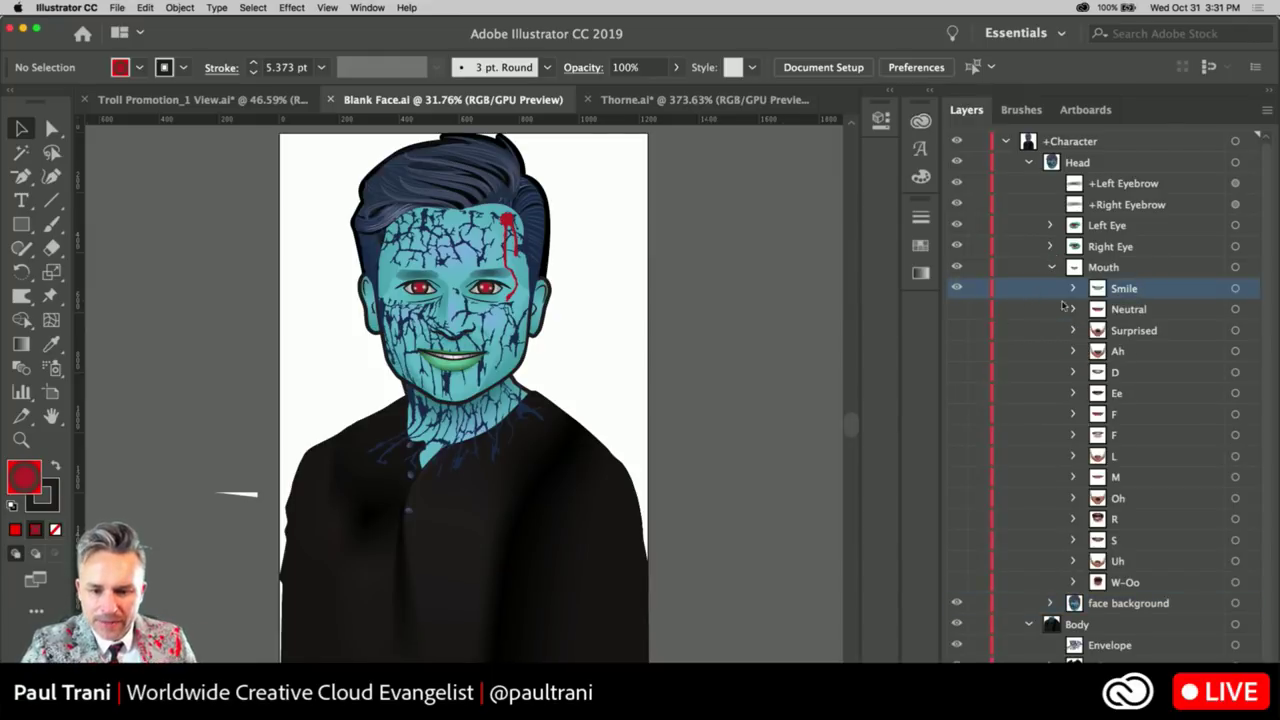
pyautogui.click(1162, 313)
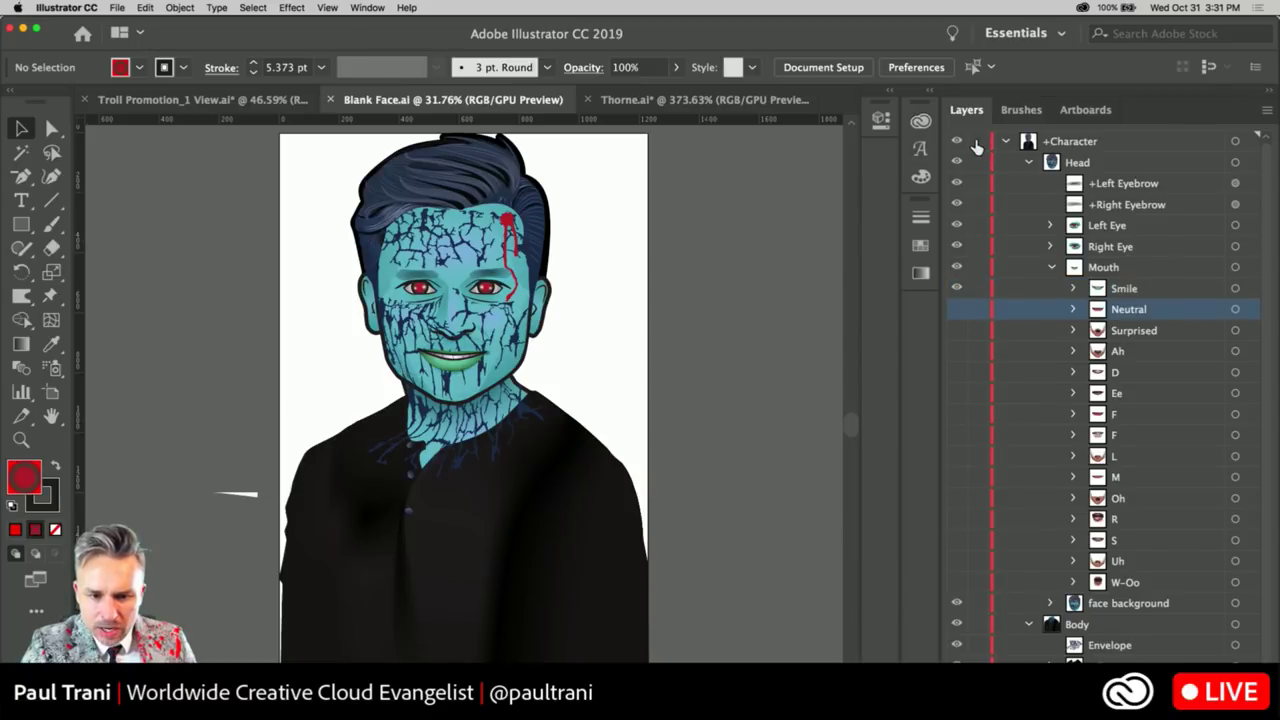
# Make the Neutral through W-Oo mouth layers visible and hide the green Smile layer
pyautogui.click(978, 141)
pyautogui.scroll(-1, 978, 380)
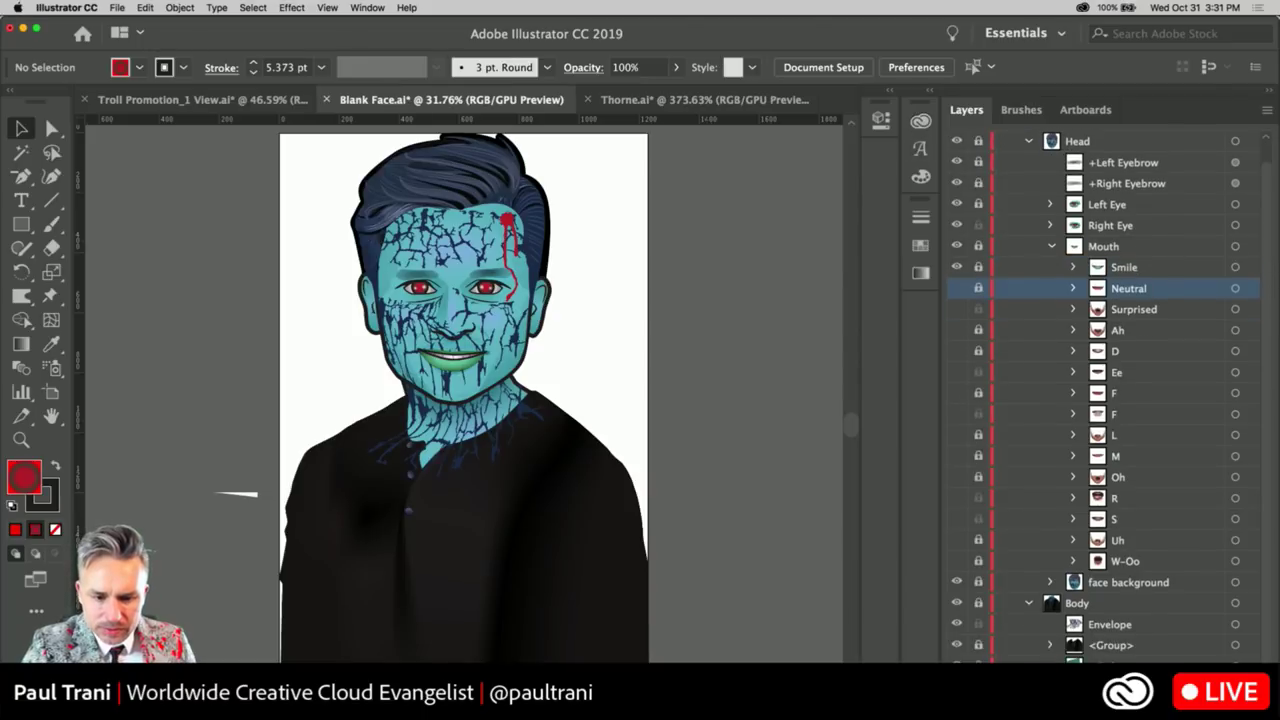
pyautogui.moveTo(983, 231); pyautogui.dragTo(983, 570)
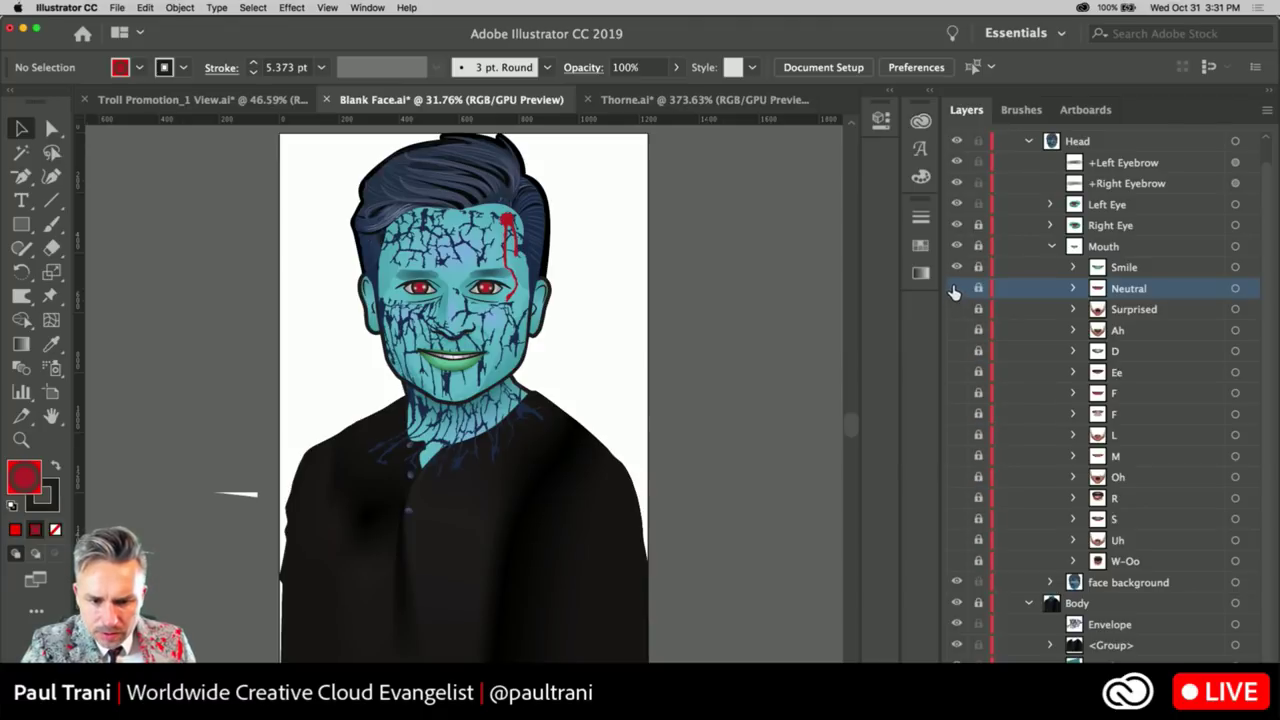
pyautogui.moveTo(956, 289); pyautogui.dragTo(955, 568)
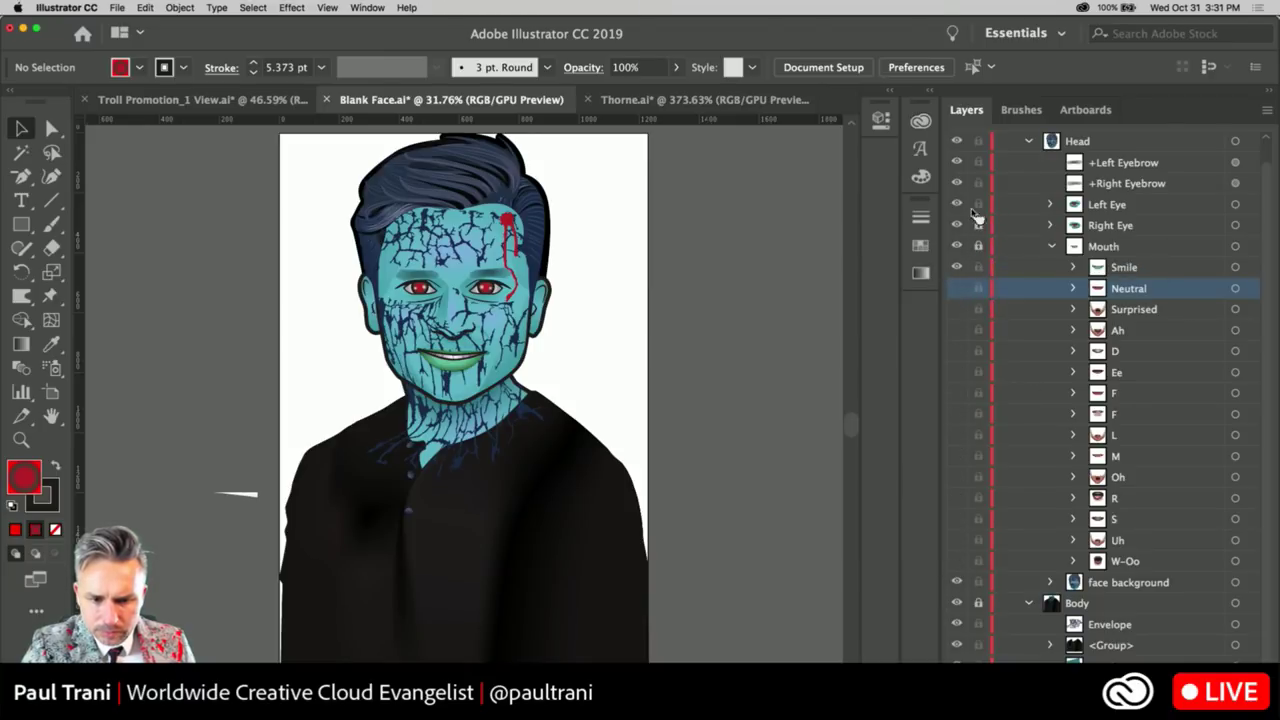
pyautogui.scroll(1, 975, 215)
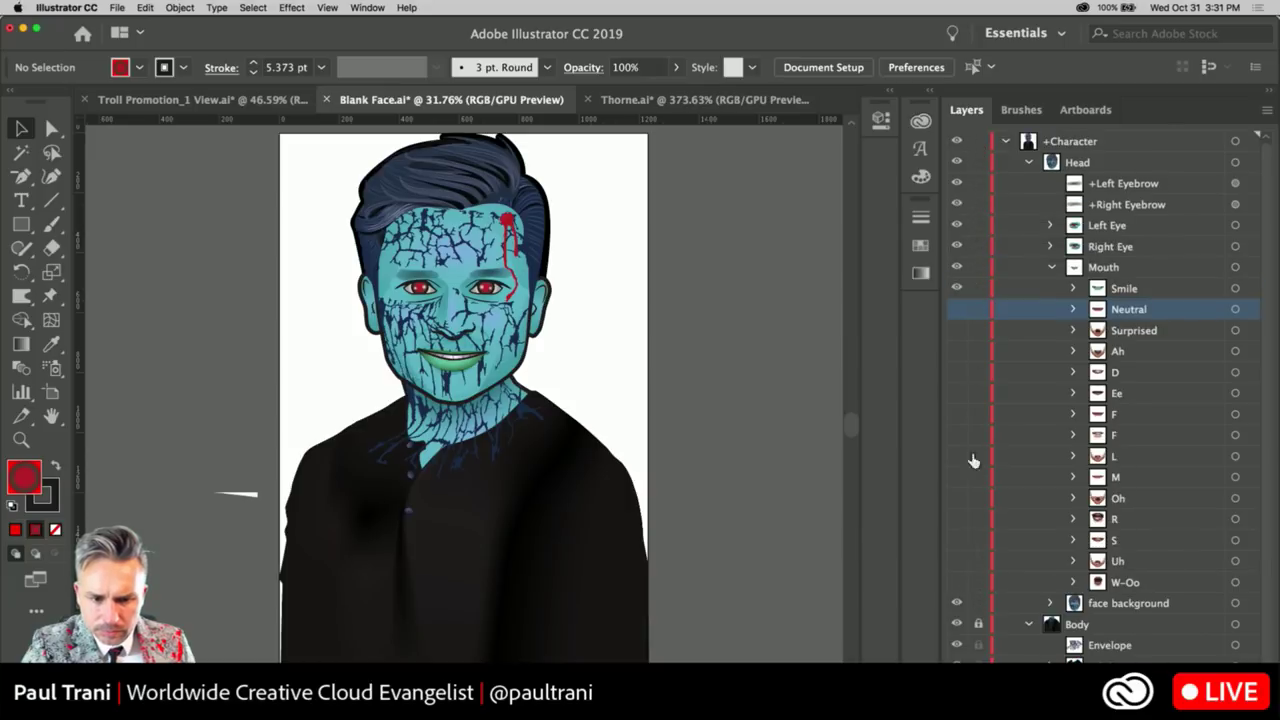
pyautogui.moveTo(954, 315); pyautogui.dragTo(957, 580)
pyautogui.click(1152, 581)
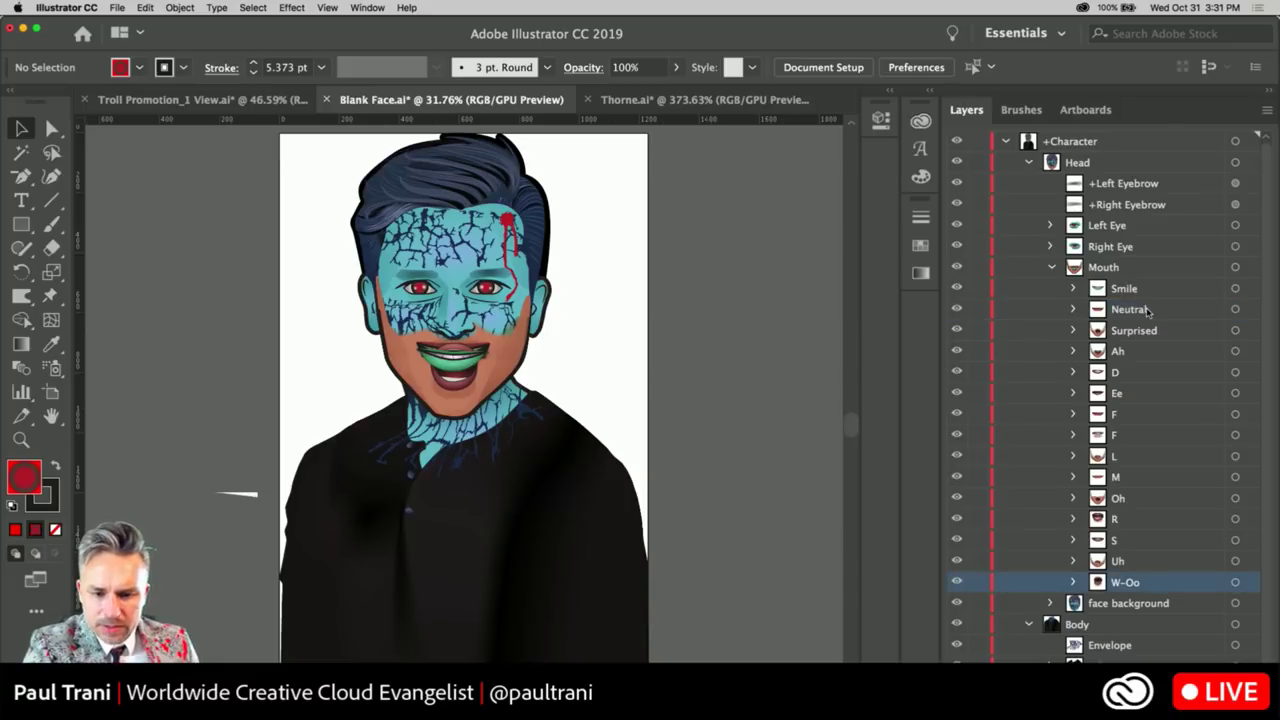
pyautogui.keyDown('shift'); pyautogui.click(1148, 311); pyautogui.keyUp('shift')
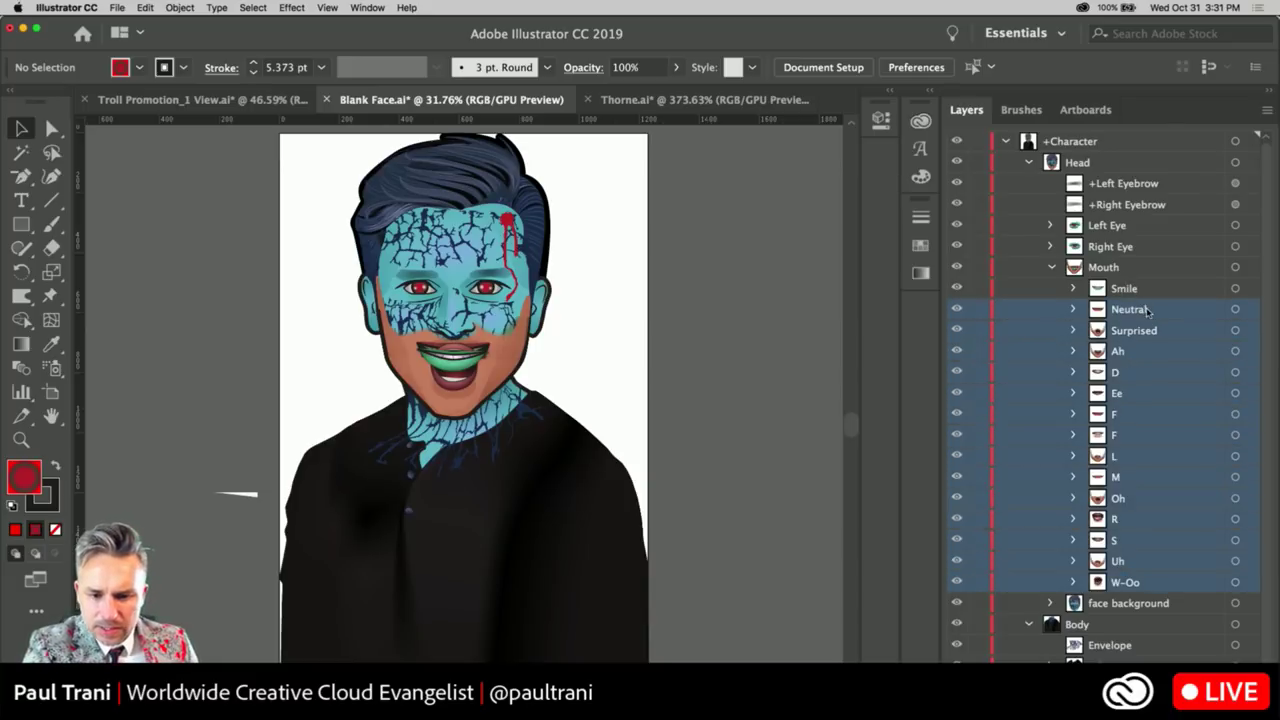
pyautogui.click(957, 289)
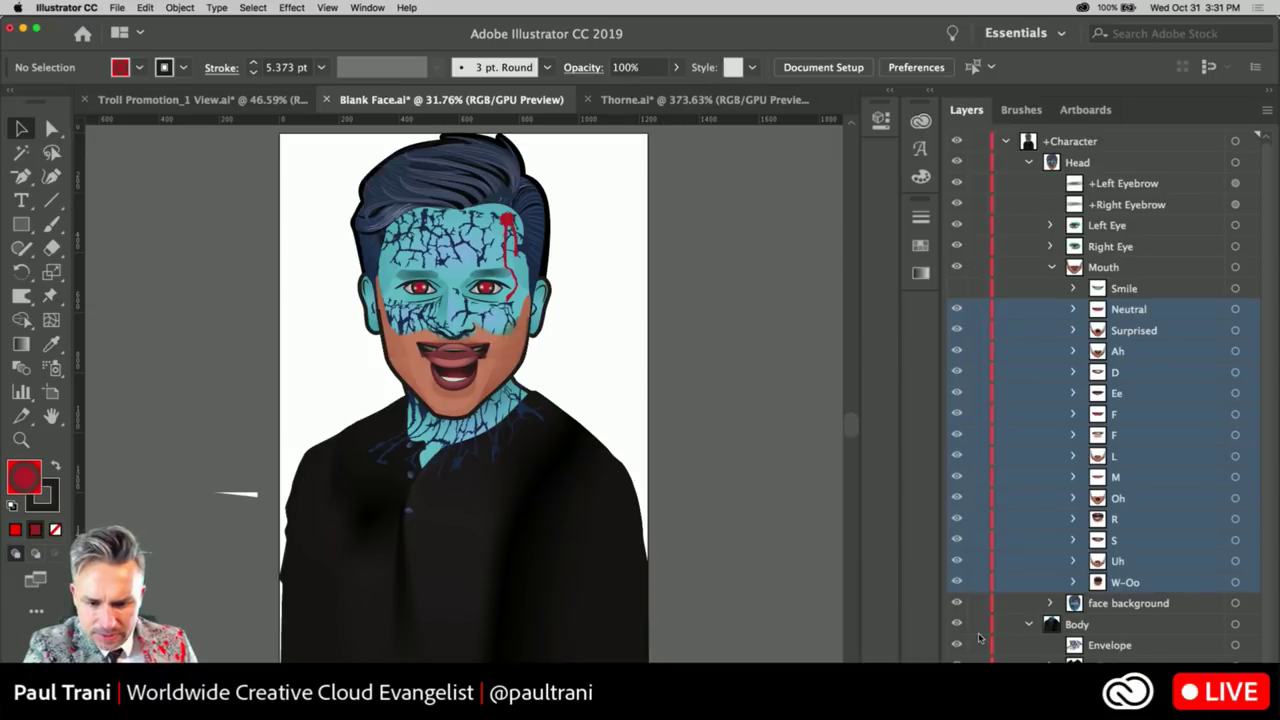
# Lock the face background, body, eye and eyebrow layers, and select the mouth artwork
pyautogui.scroll(-1, 979, 637)
pyautogui.moveTo(977, 586); pyautogui.dragTo(978, 648)
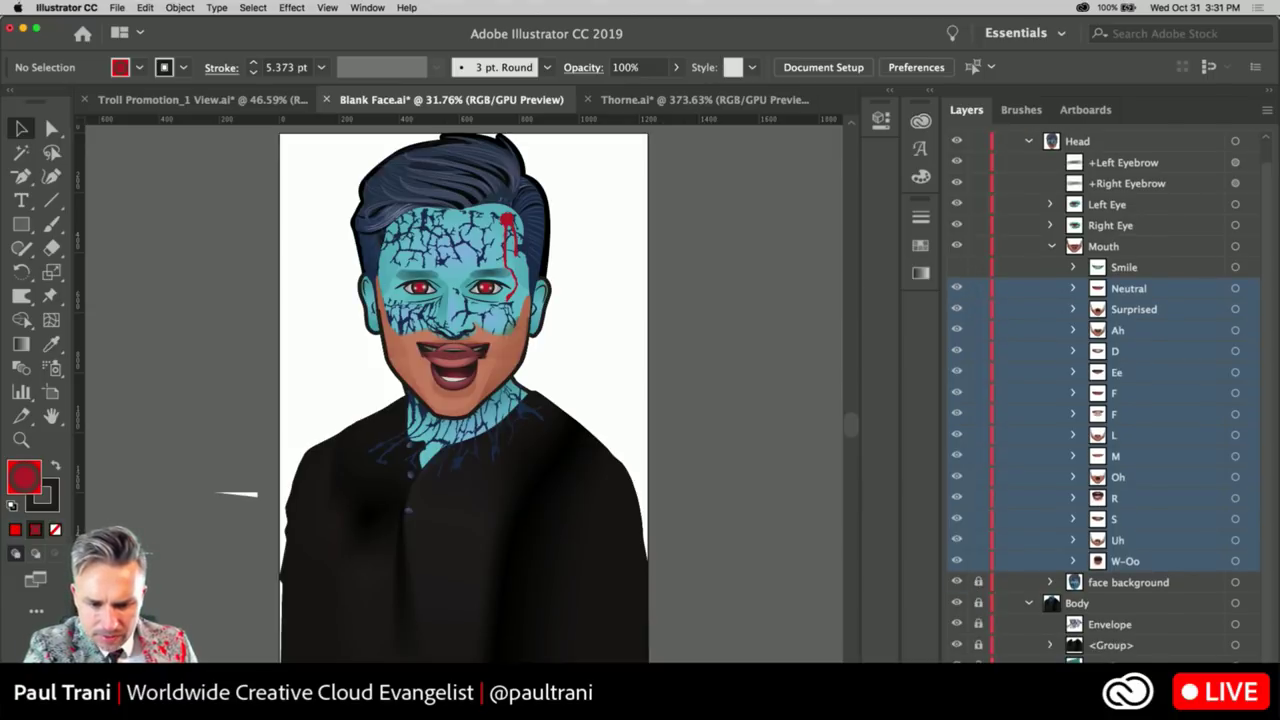
pyautogui.scroll(1, 1016, 317)
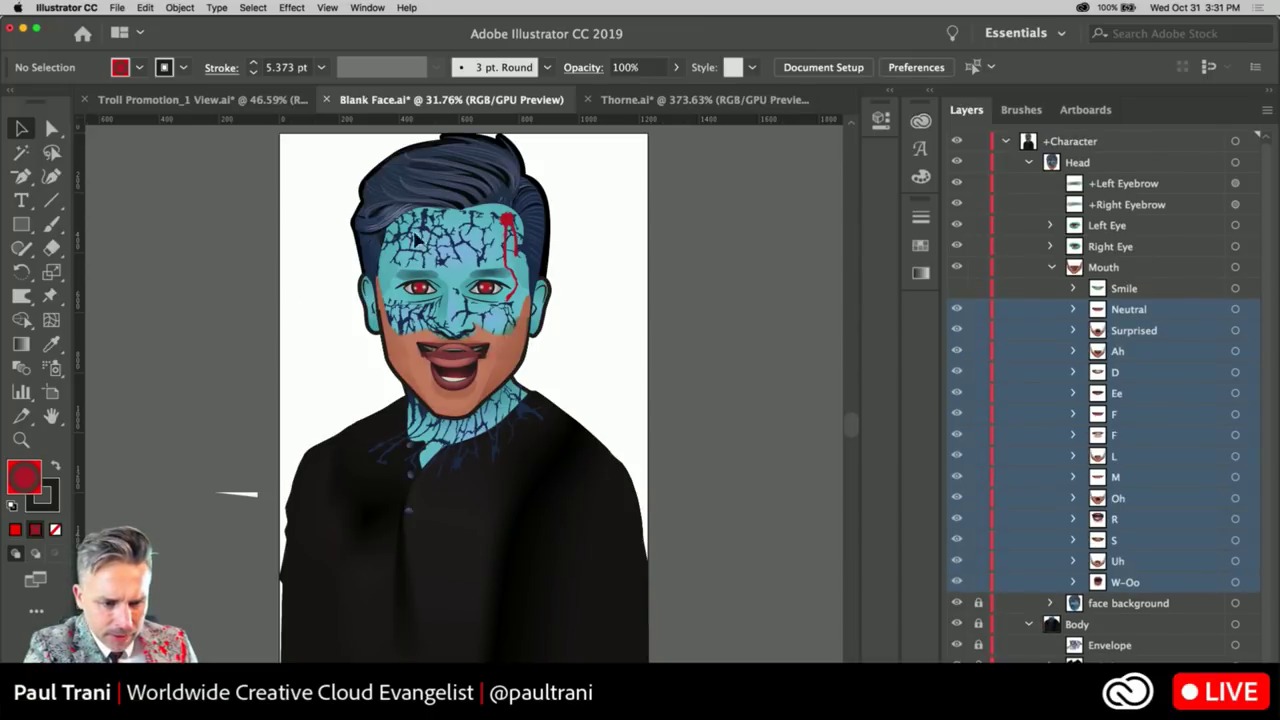
pyautogui.moveTo(976, 248); pyautogui.dragTo(980, 197)
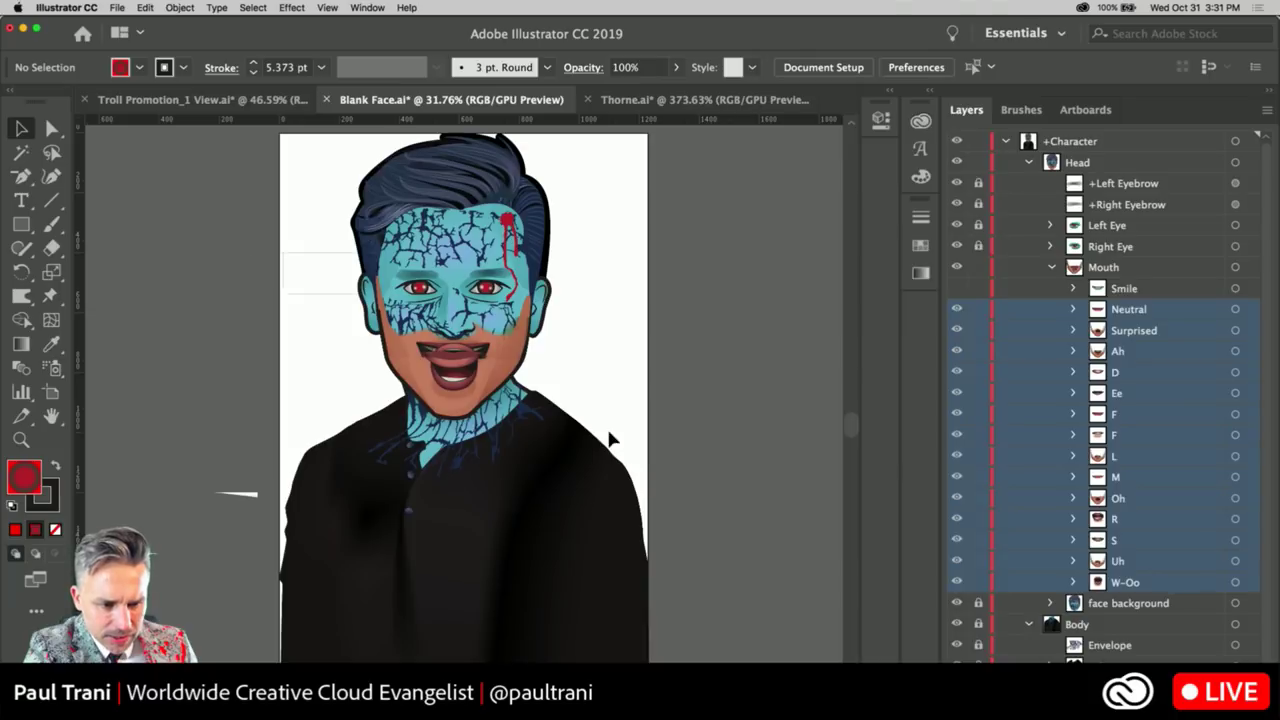
pyautogui.press('super+a')
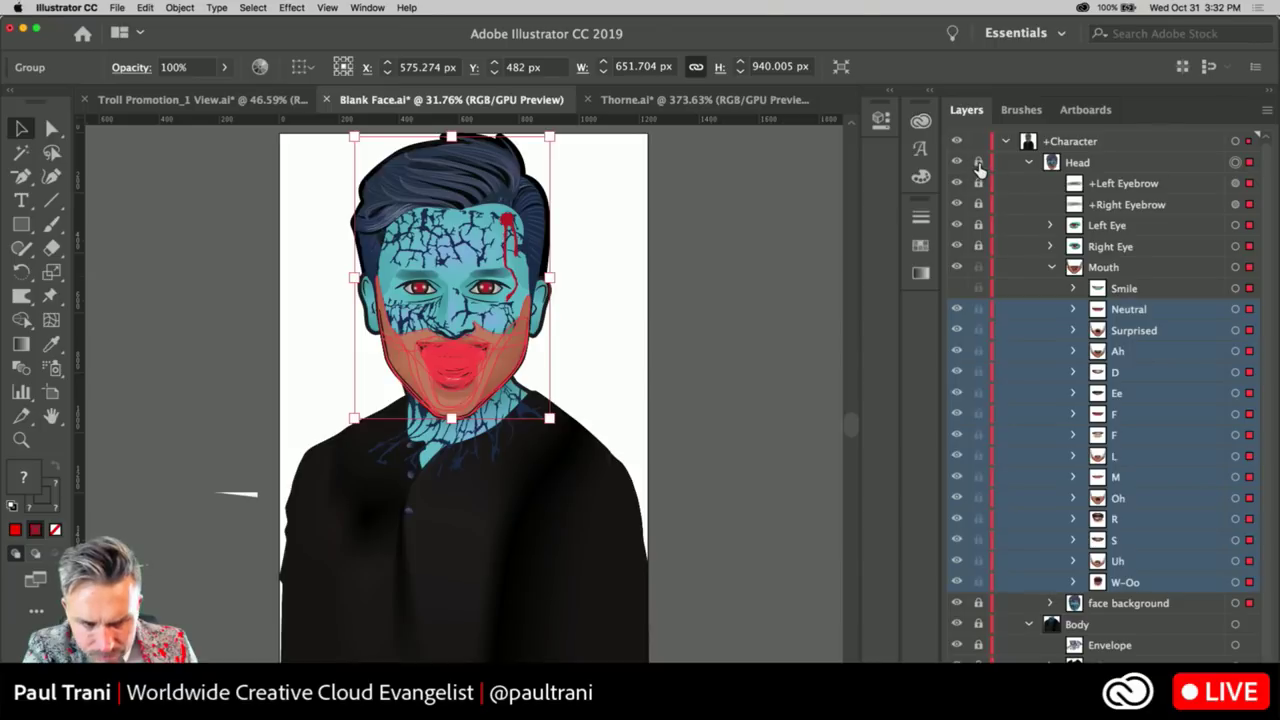
# Select the mouth artwork, trial a linked-harmony colour rotation in Recolor Artwork, and cancel it
pyautogui.press('super+shift+a')
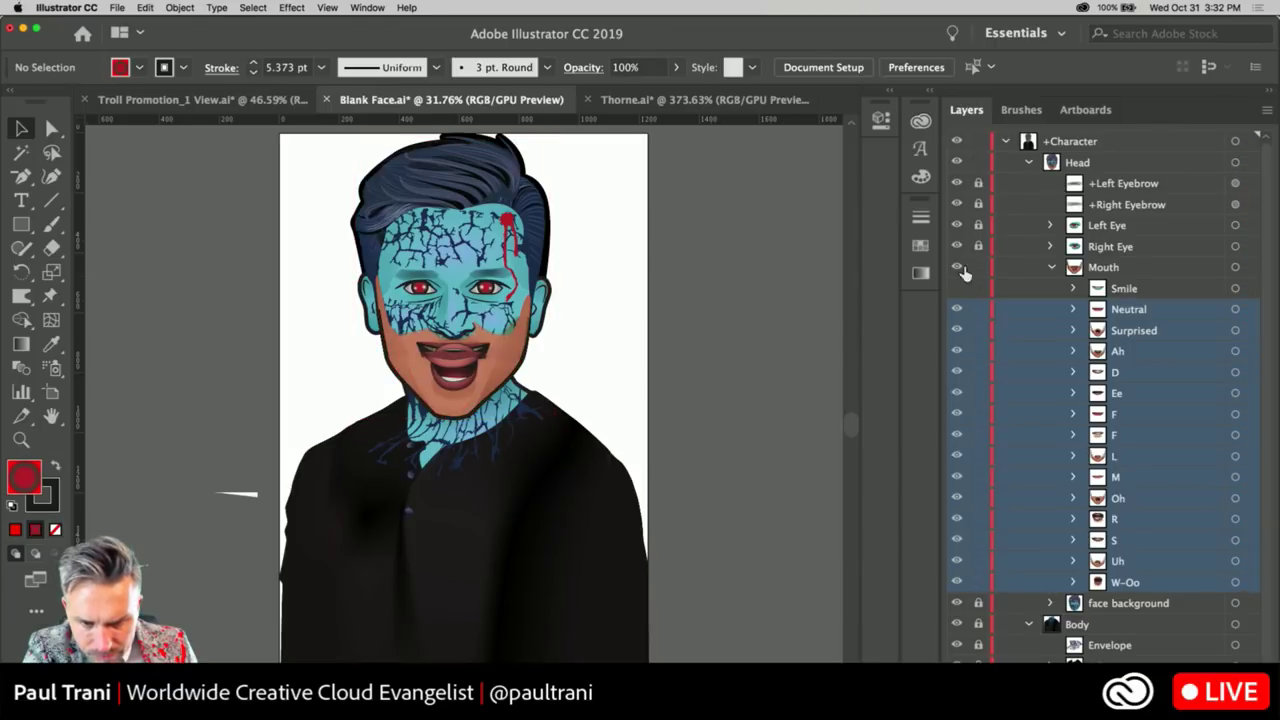
pyautogui.moveTo(313, 268); pyautogui.dragTo(588, 448)
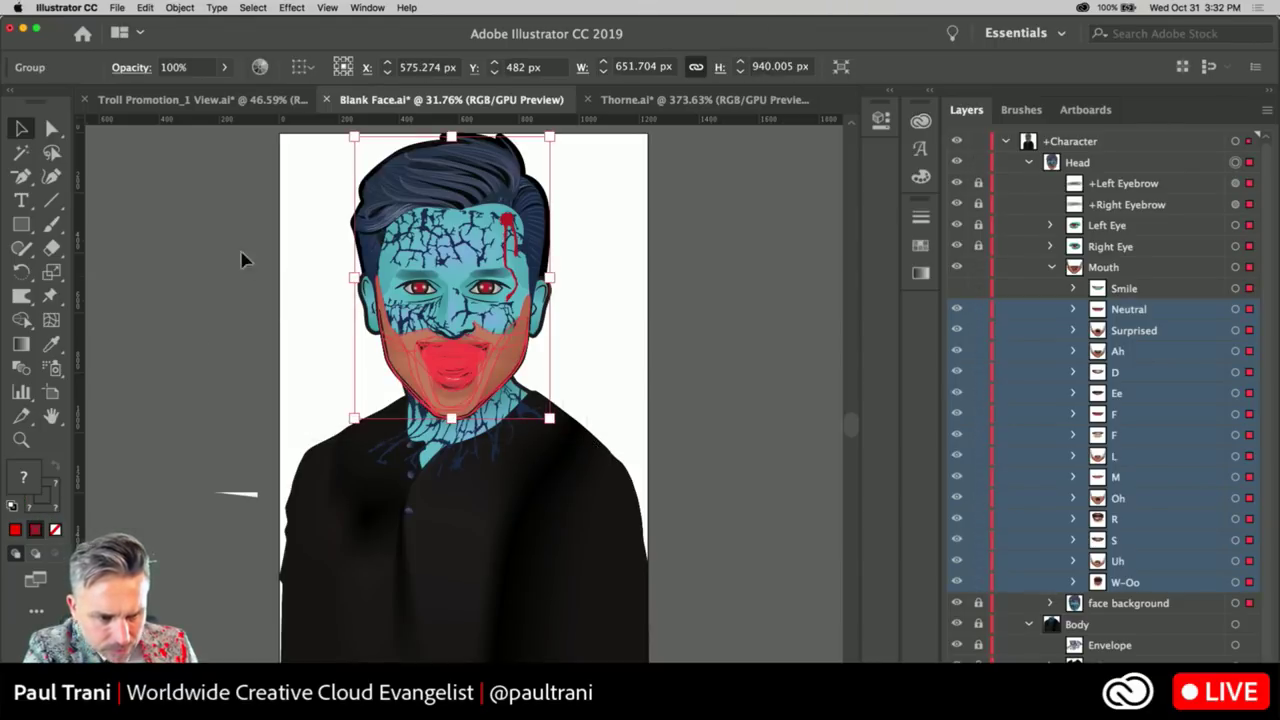
pyautogui.click(145, 7)
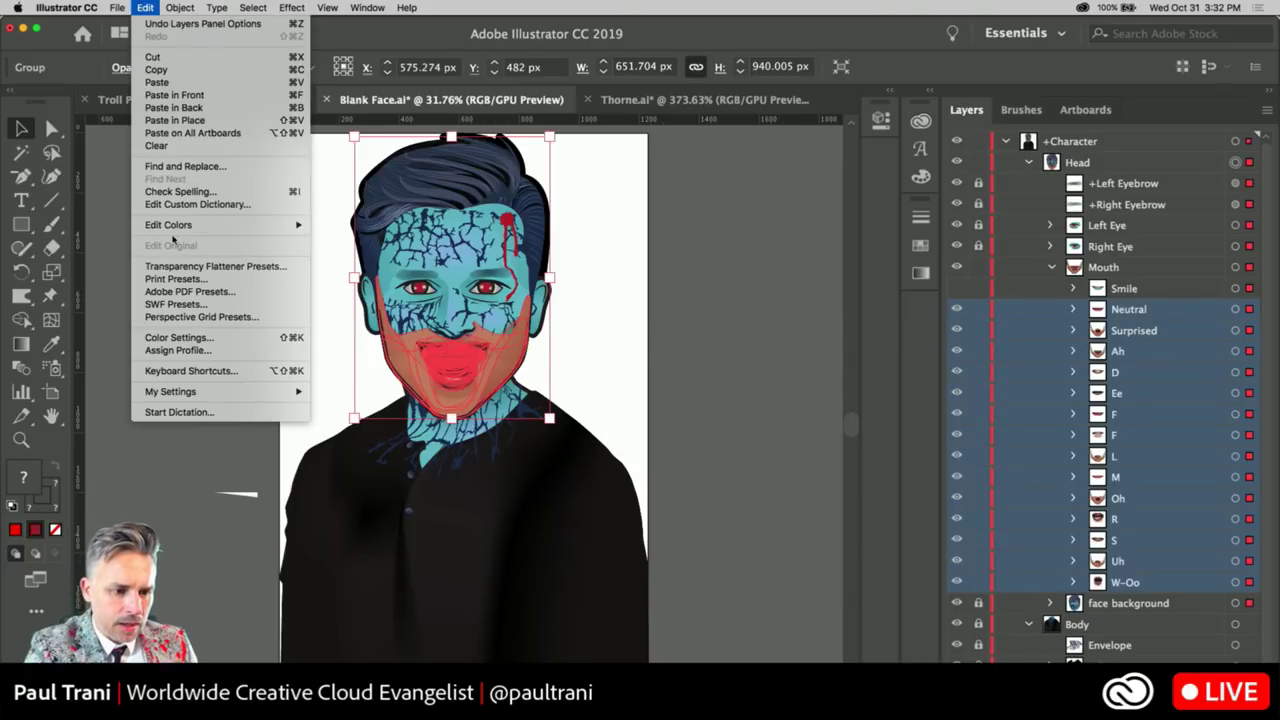
pyautogui.click(355, 220)
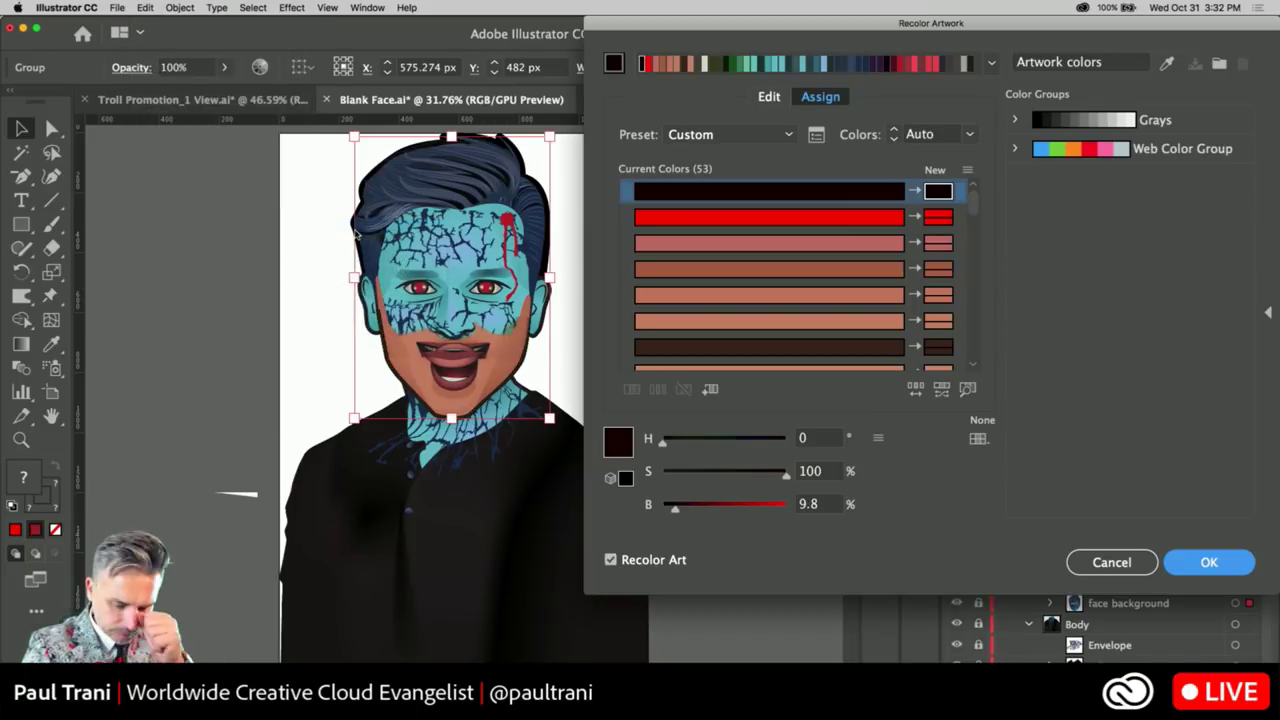
pyautogui.click(769, 97)
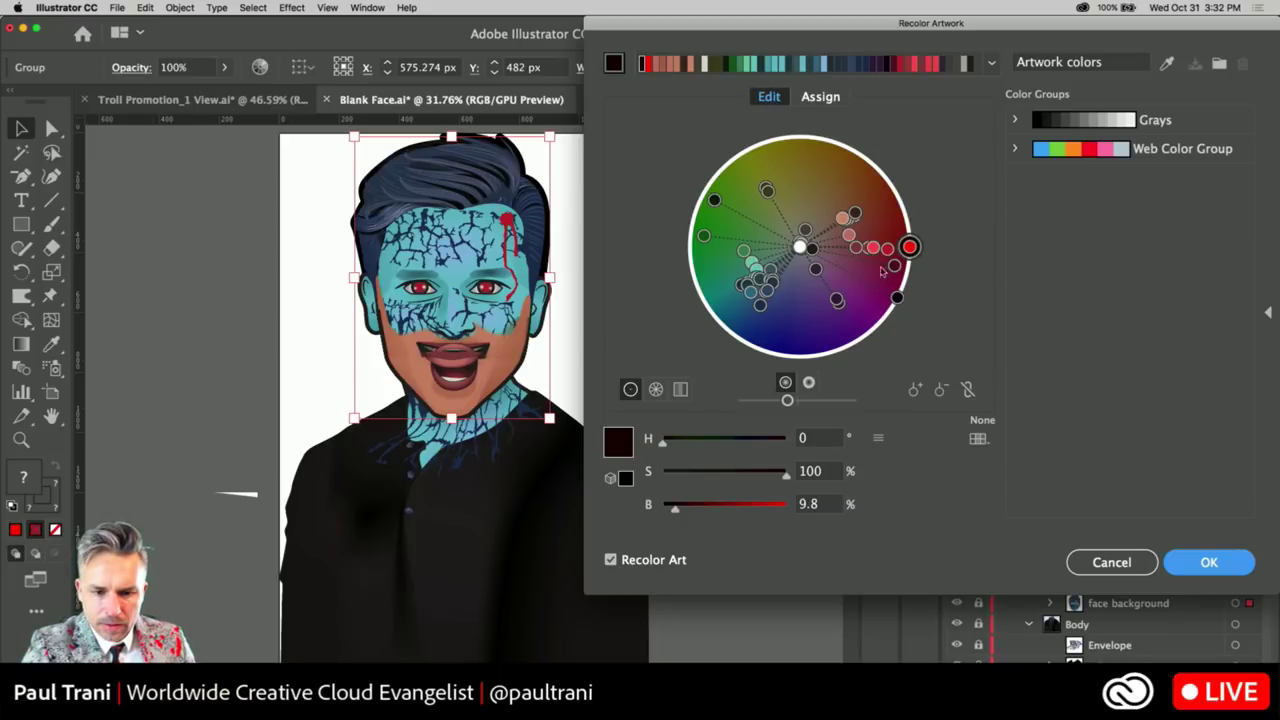
pyautogui.click(967, 389)
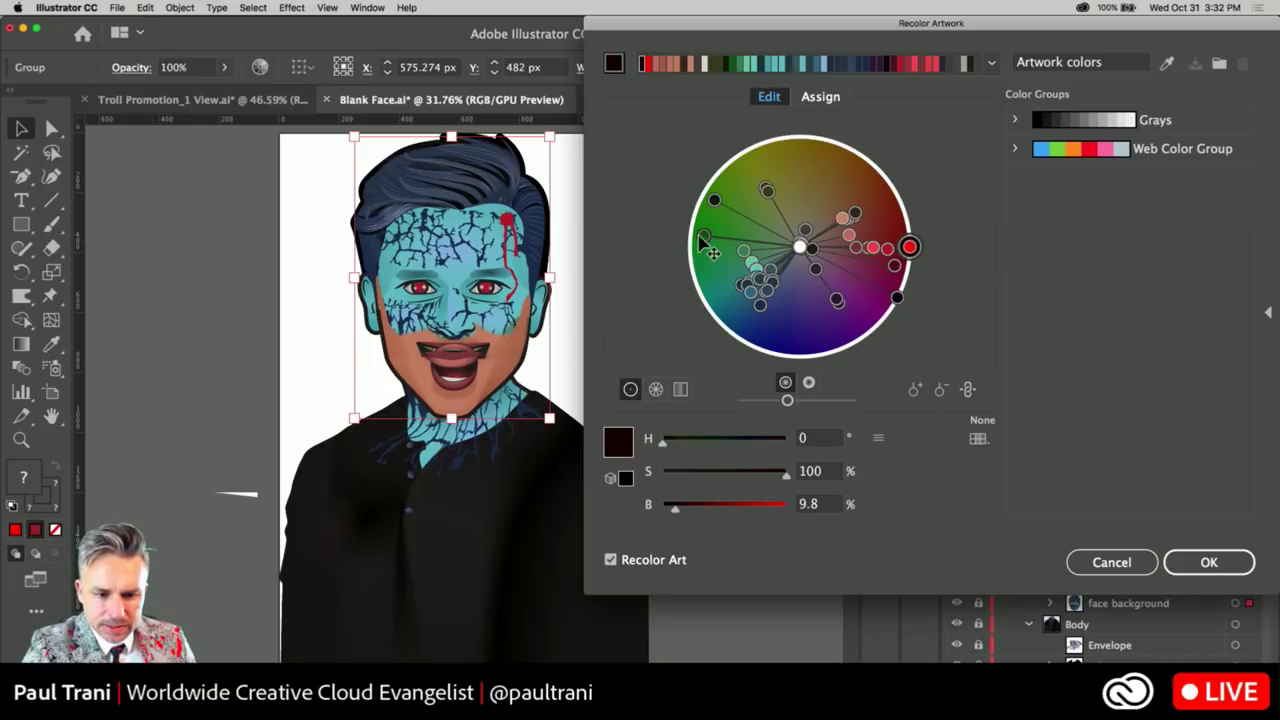
pyautogui.moveTo(707, 244)
pyautogui.mouseDown()
pyautogui.moveTo(778, 320)
pyautogui.moveTo(812, 321)
pyautogui.mouseUp()
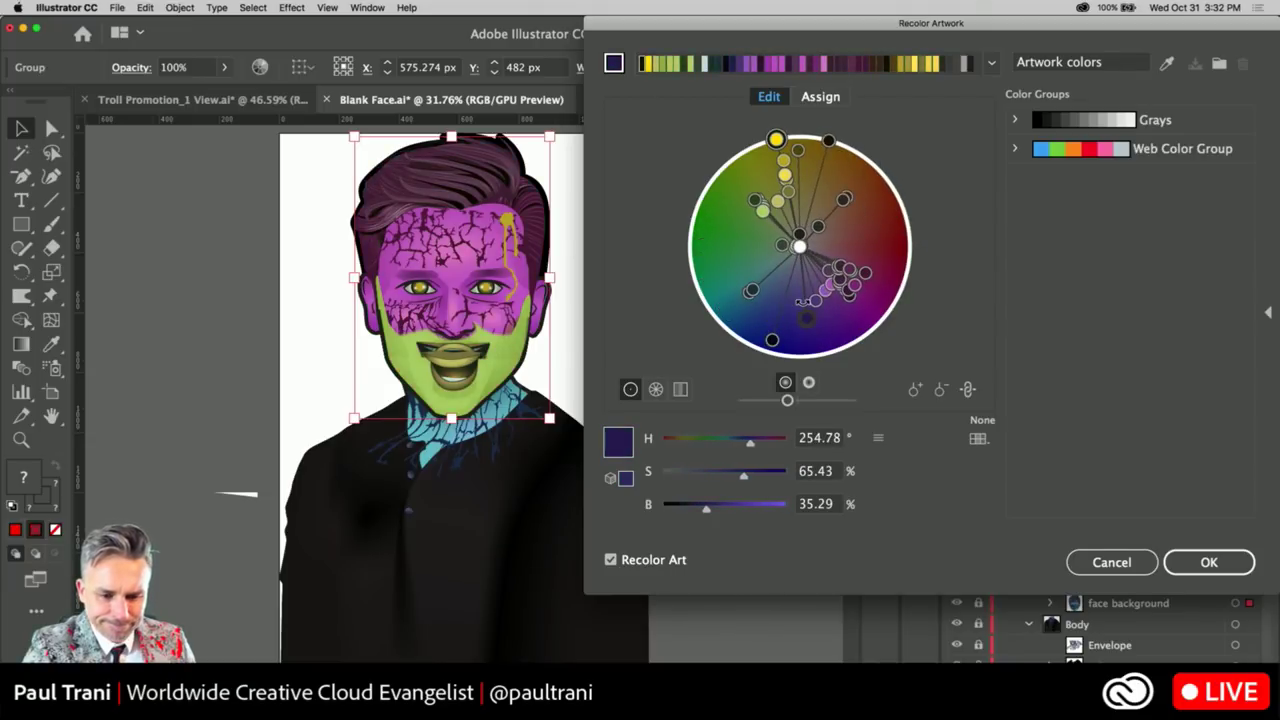
pyautogui.click(1111, 562)
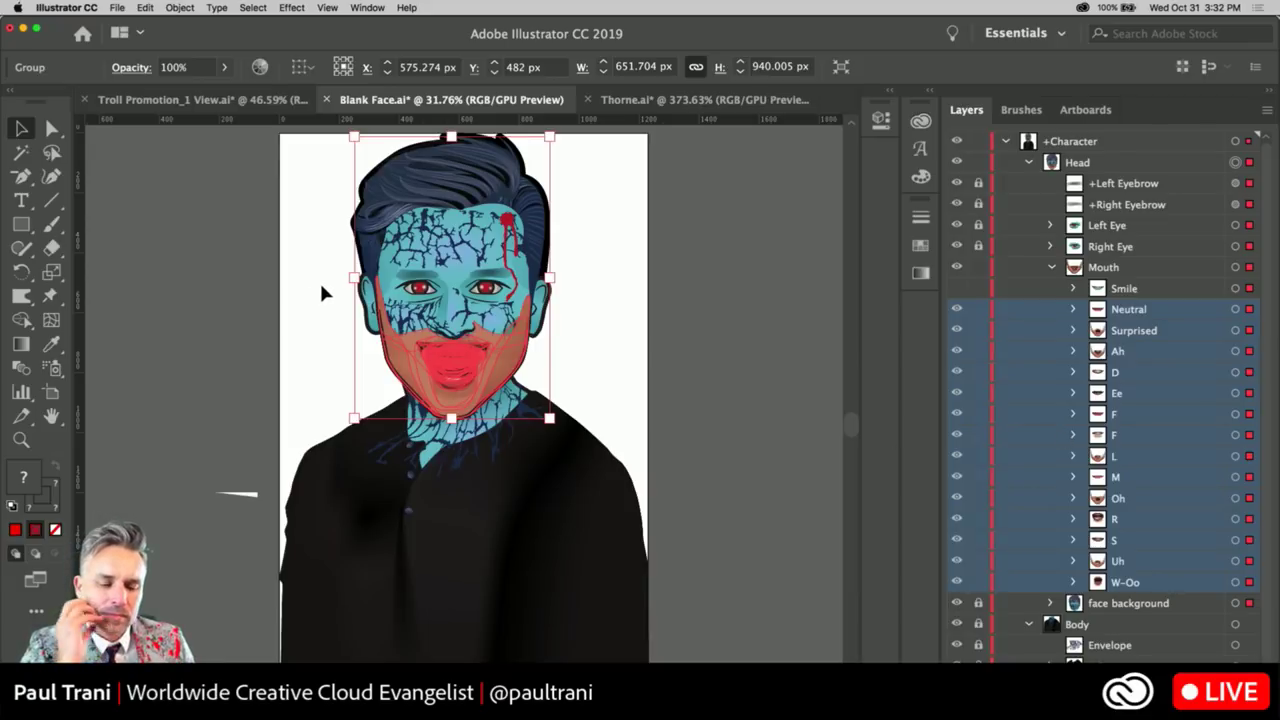
pyautogui.click(21, 440)
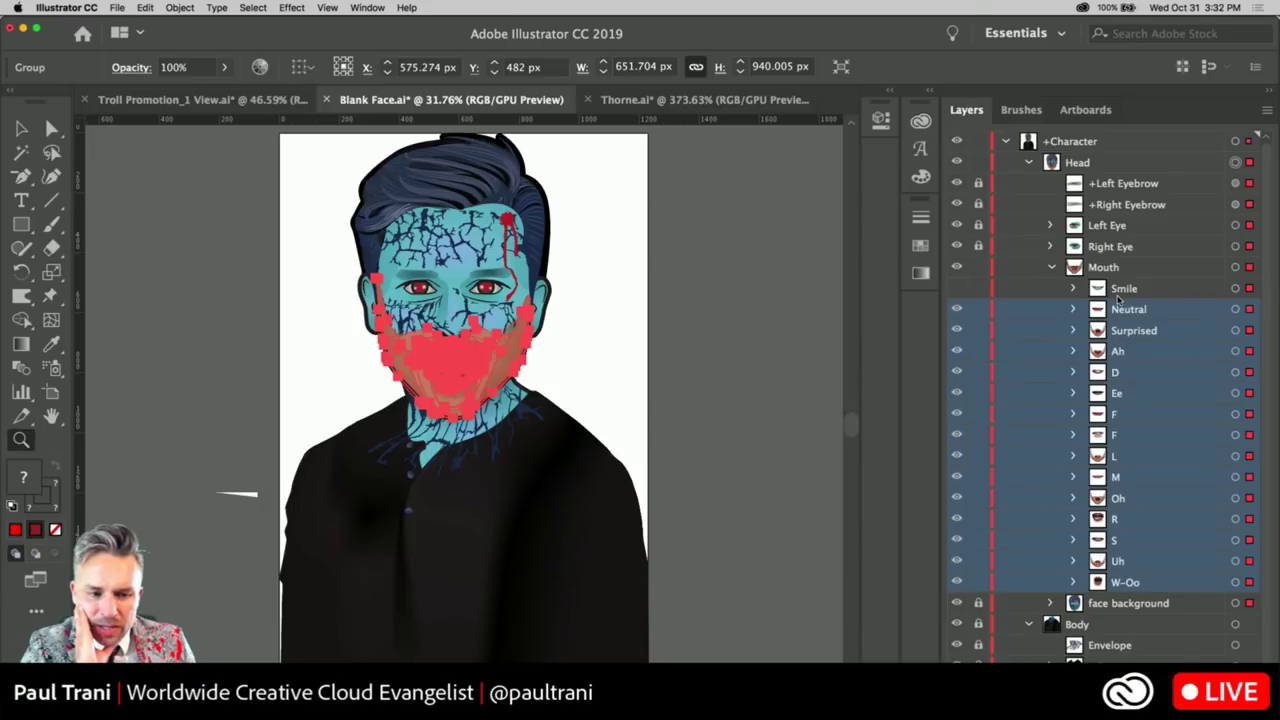
pyautogui.click(21, 128)
# Open Recolor Artwork for the selected face group
pyautogui.click(145, 7)
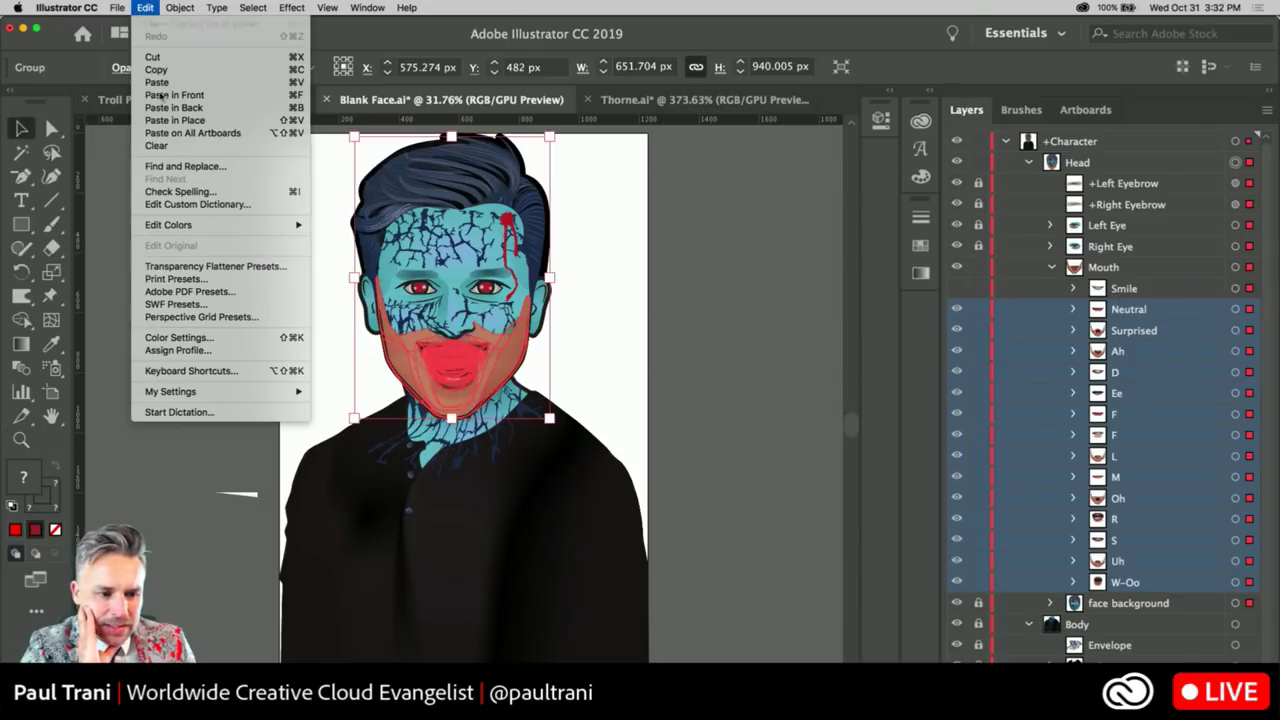
pyautogui.moveTo(250, 225)
pyautogui.moveTo(374, 243)
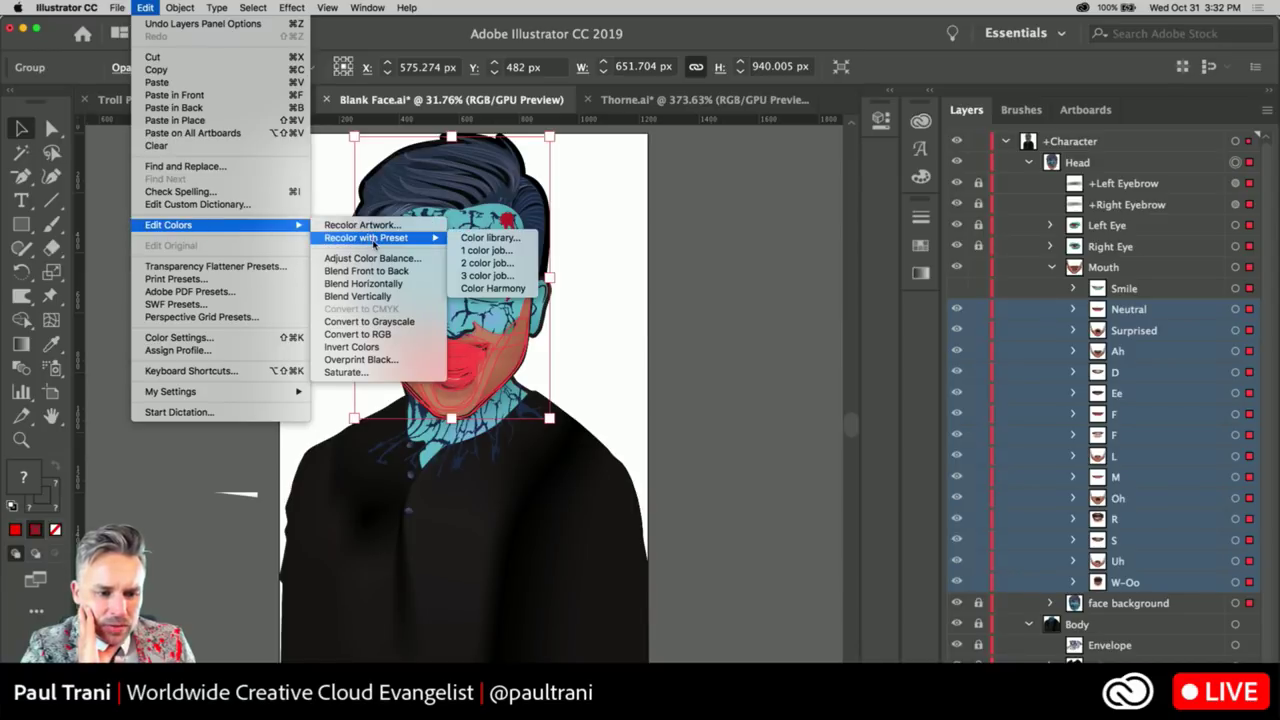
pyautogui.click(368, 226)
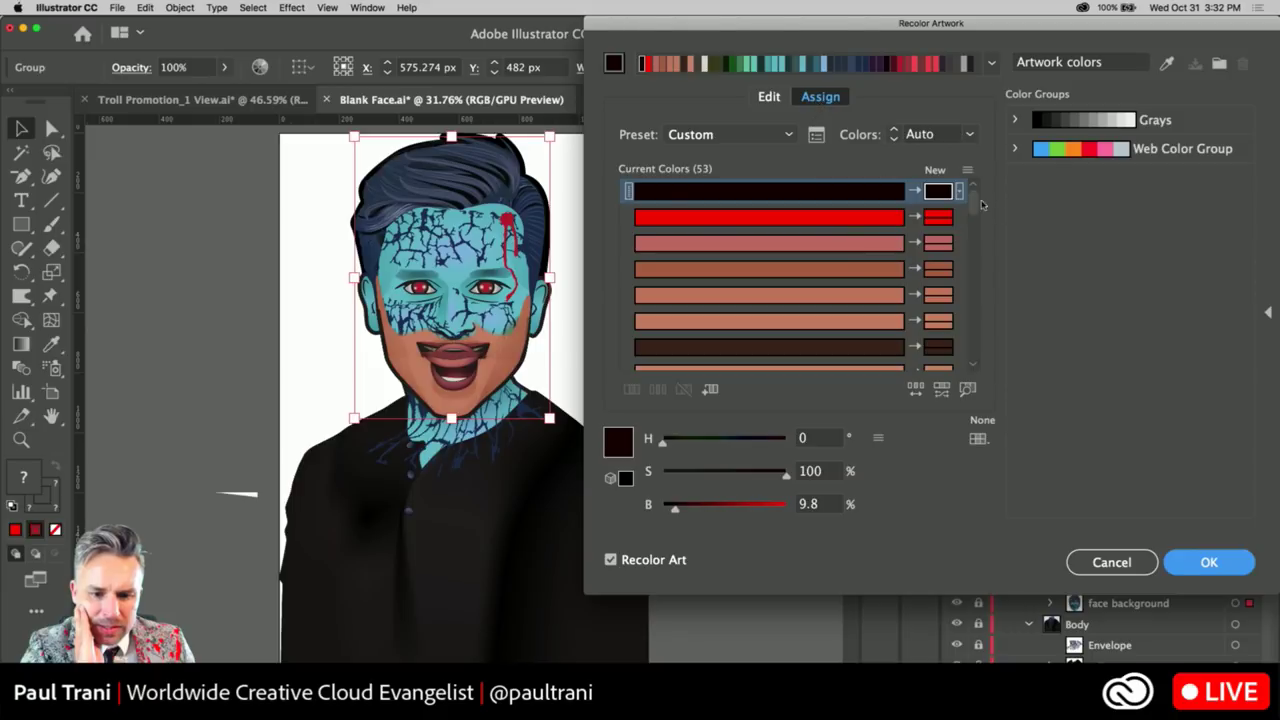
pyautogui.moveTo(973, 205)
pyautogui.mouseDown()
pyautogui.moveTo(977, 250)
pyautogui.moveTo(974, 200)
pyautogui.mouseUp()
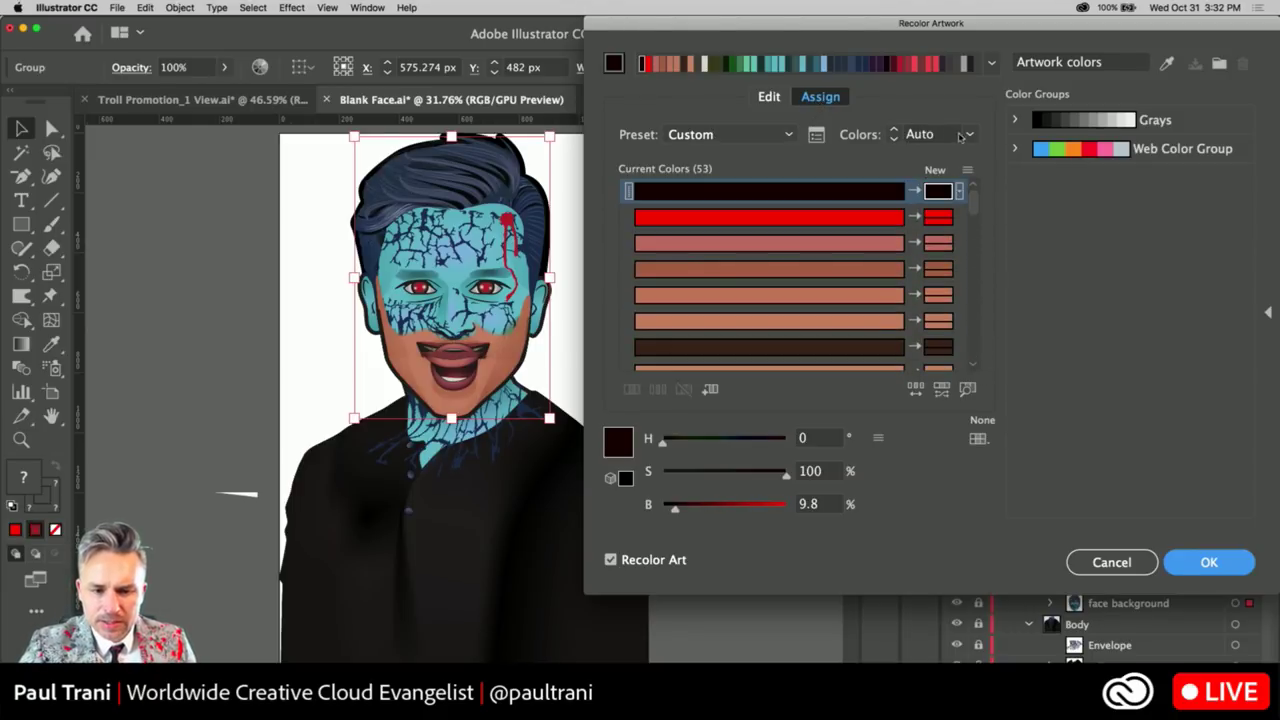
# Try a 5-colour count, then restore all 53 original colours
pyautogui.click(969, 134)
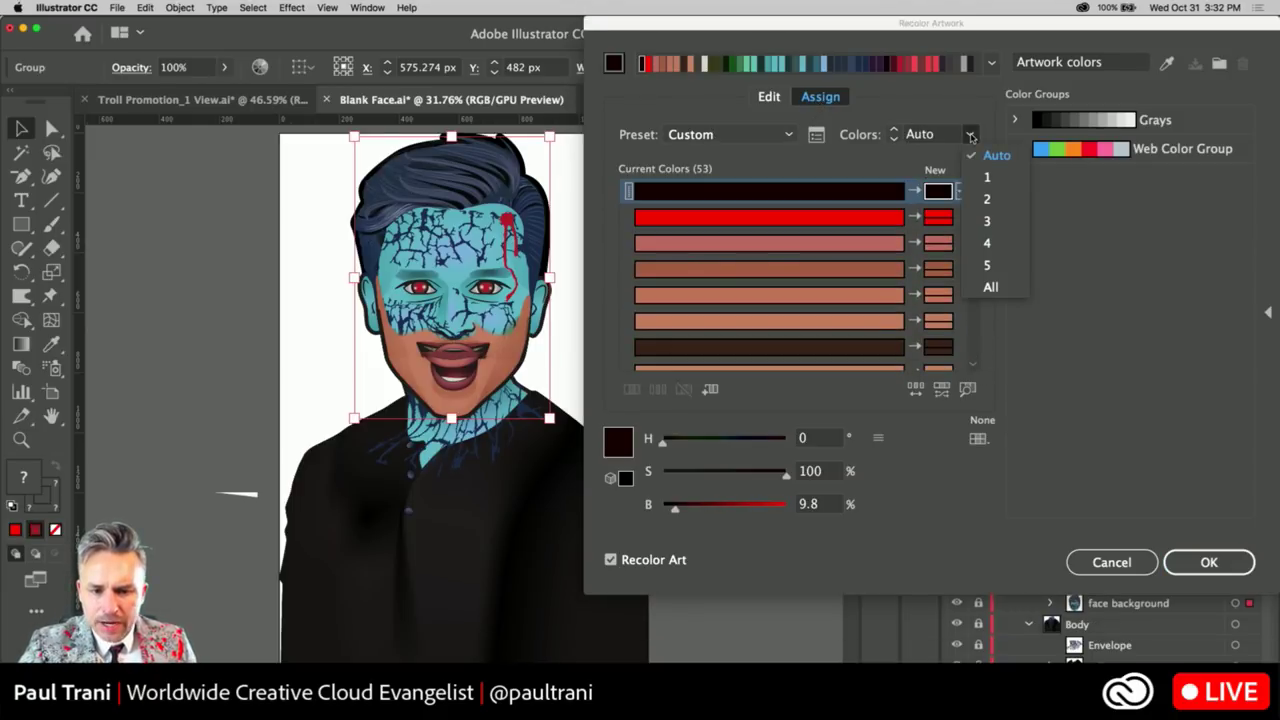
pyautogui.click(1003, 266)
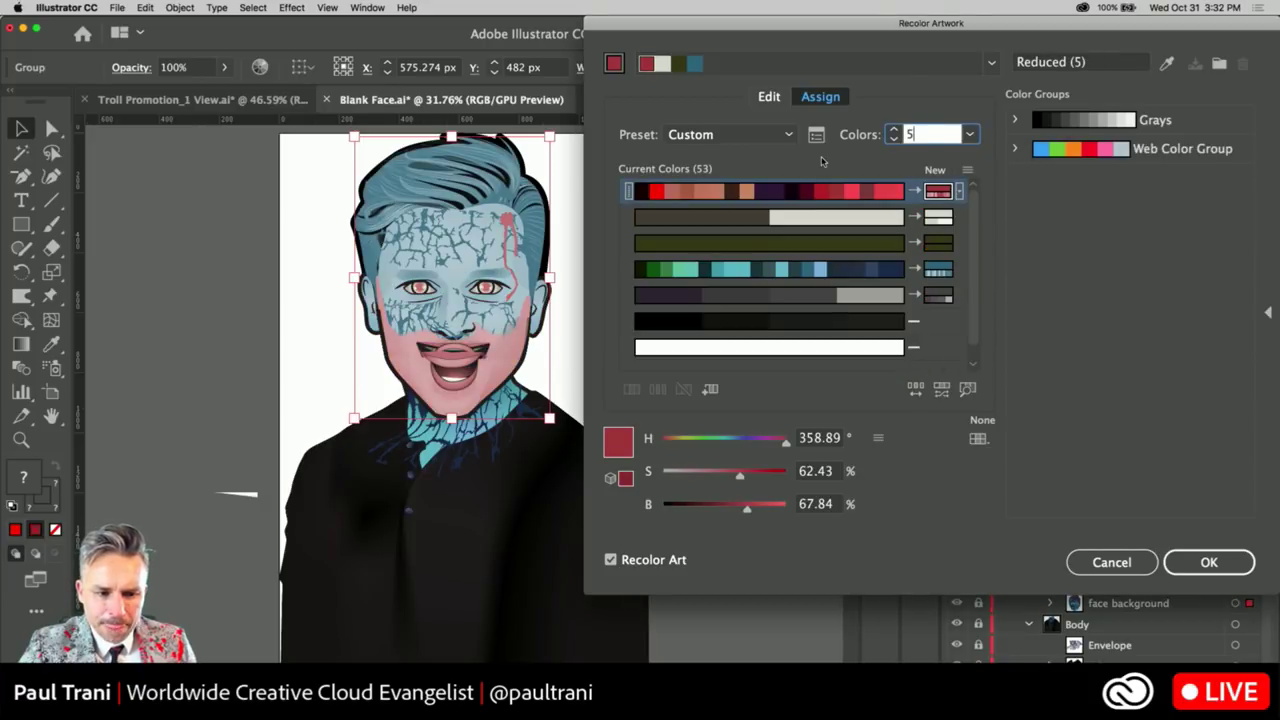
pyautogui.click(970, 134)
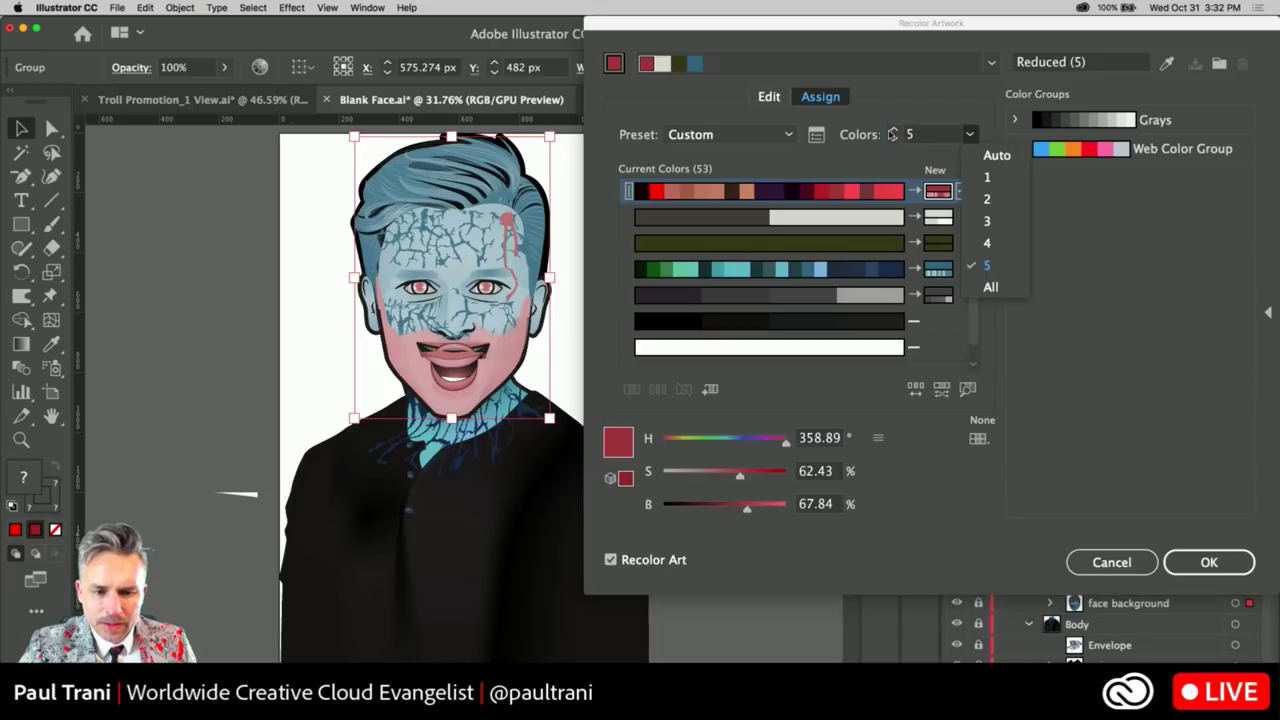
pyautogui.click(991, 286)
pyautogui.write('3')
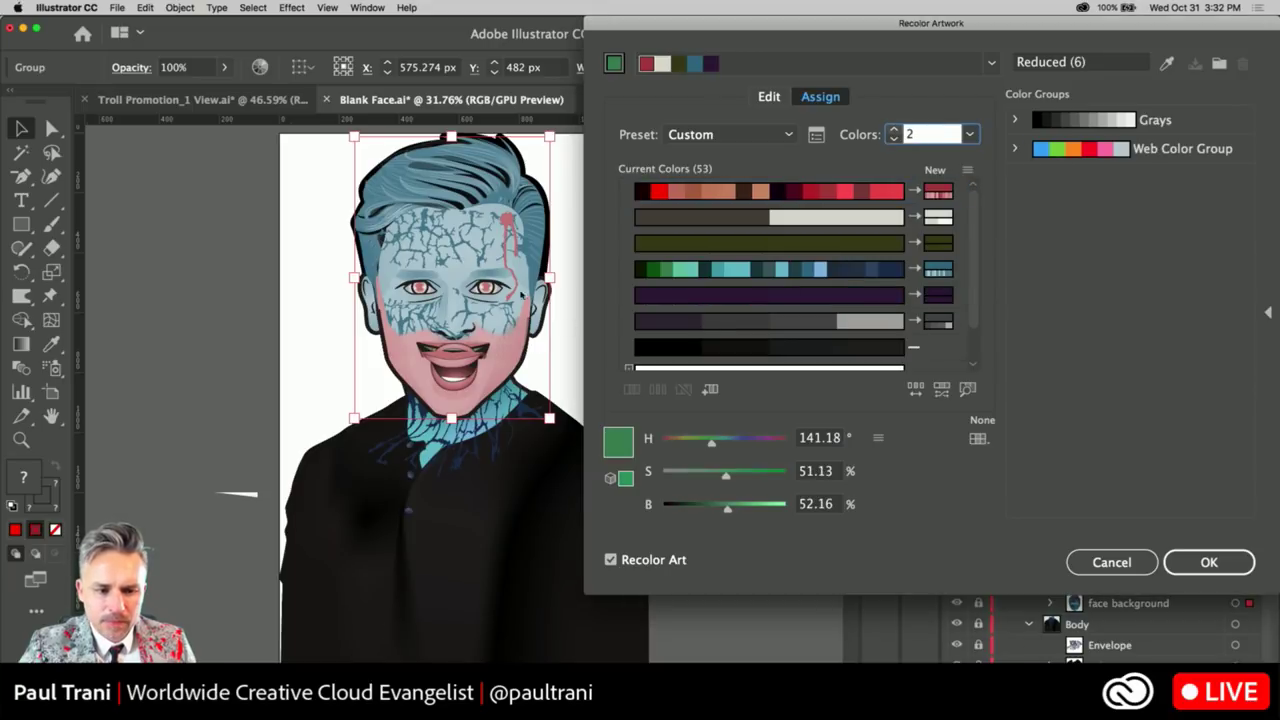
pyautogui.write('4')
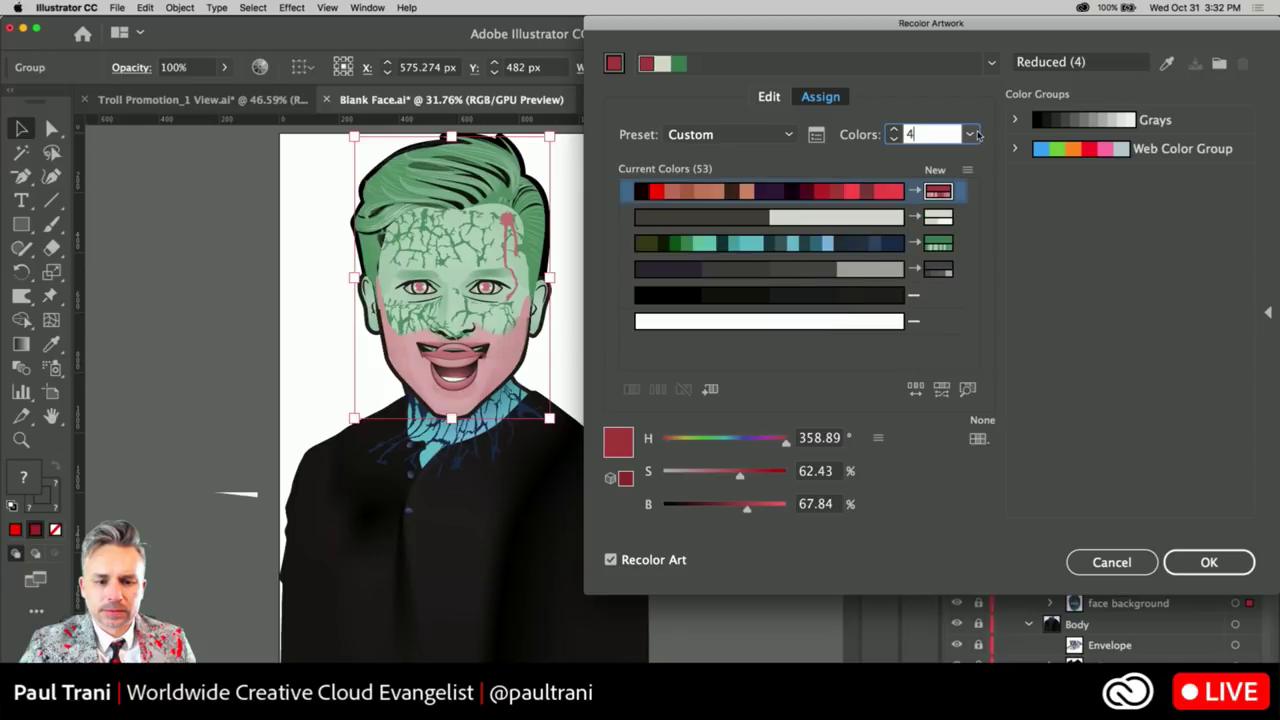
pyautogui.click(970, 134)
pyautogui.click(993, 288)
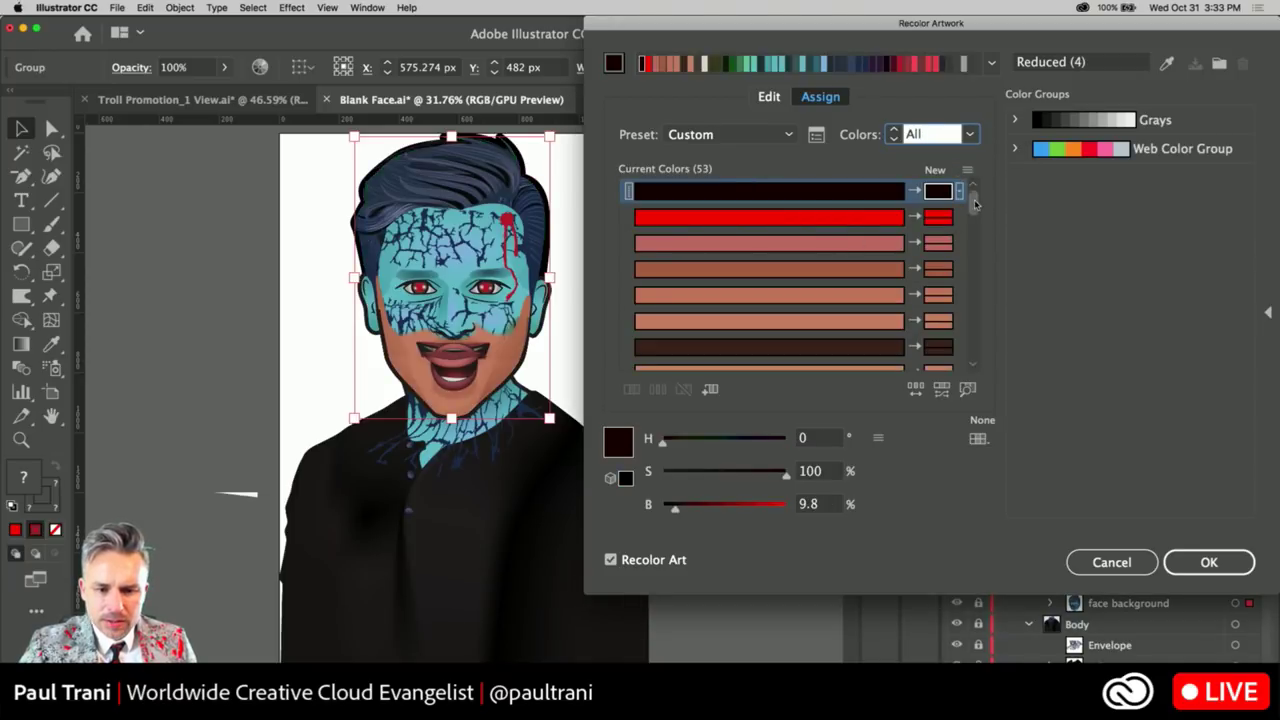
pyautogui.moveTo(975, 205)
pyautogui.mouseDown()
pyautogui.moveTo(975, 300)
pyautogui.moveTo(976, 192)
pyautogui.mouseUp()
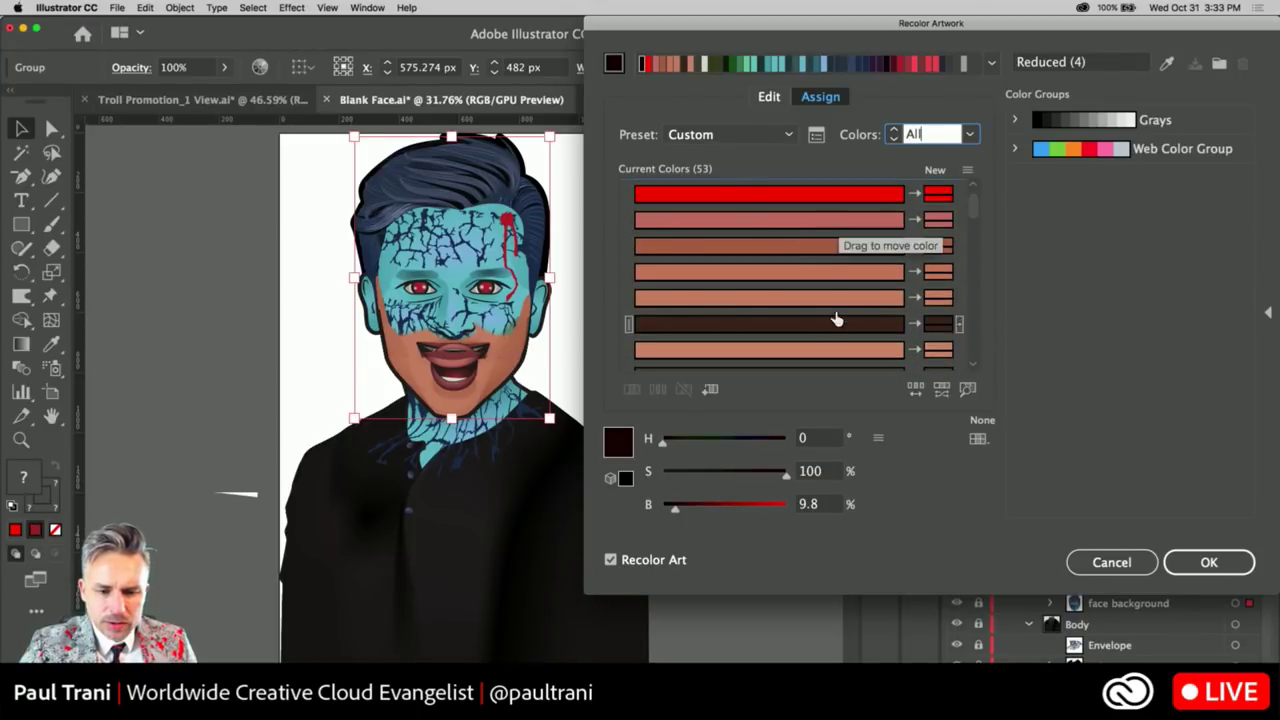
pyautogui.moveTo(975, 205)
pyautogui.mouseDown()
pyautogui.moveTo(977, 265)
pyautogui.moveTo(976, 192)
pyautogui.mouseUp()
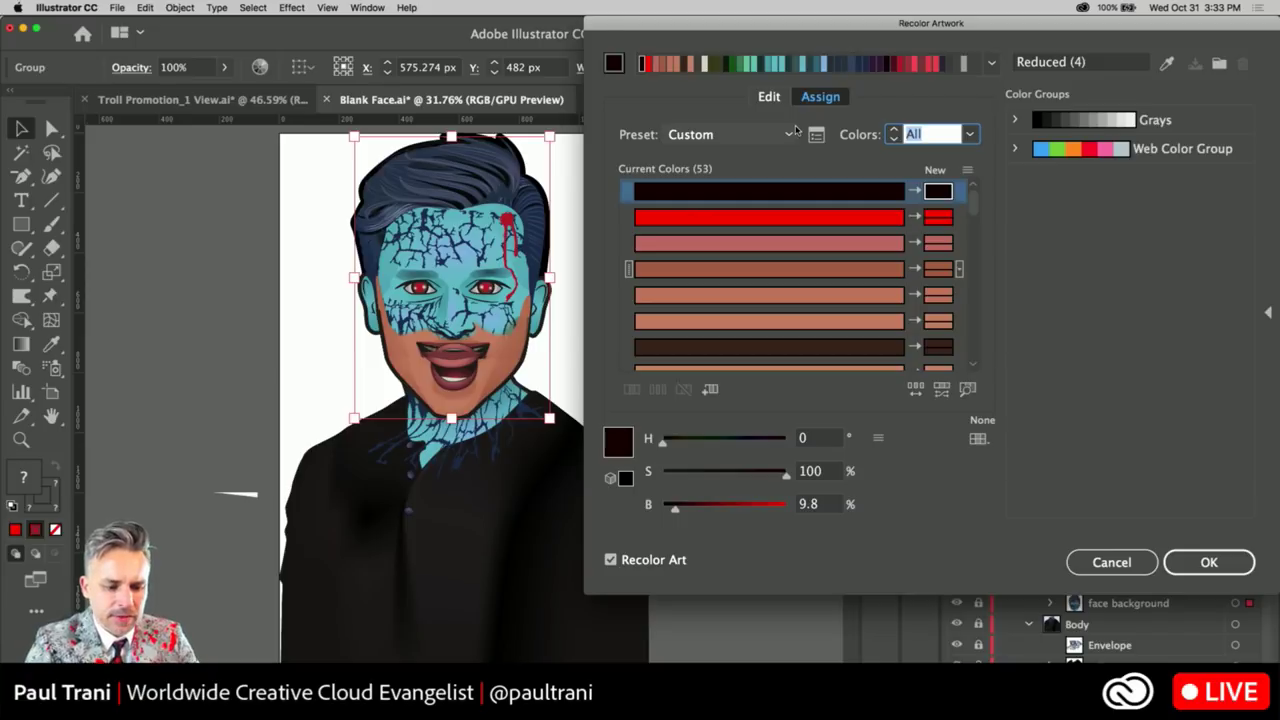
# Reduce the artwork to 10 colours and merge the brown skin-tone swatches into the teal row
pyautogui.write('10')
pyautogui.press('Tab')
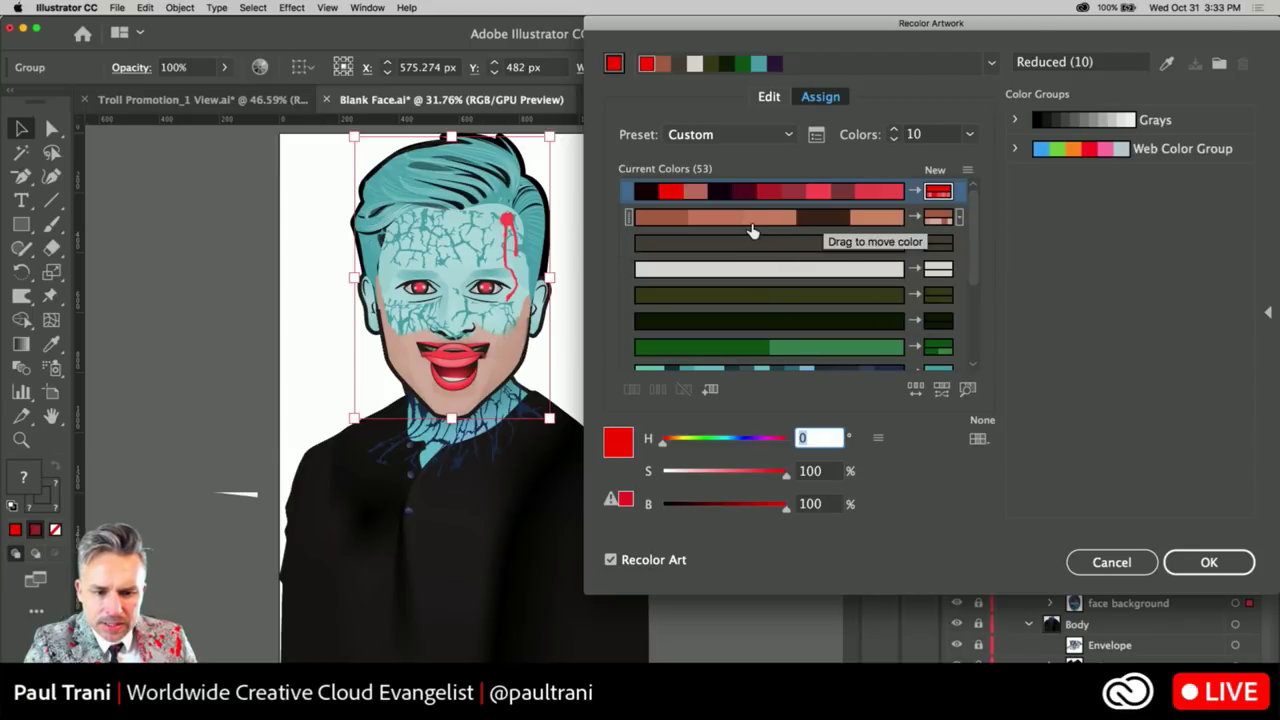
pyautogui.click(745, 218)
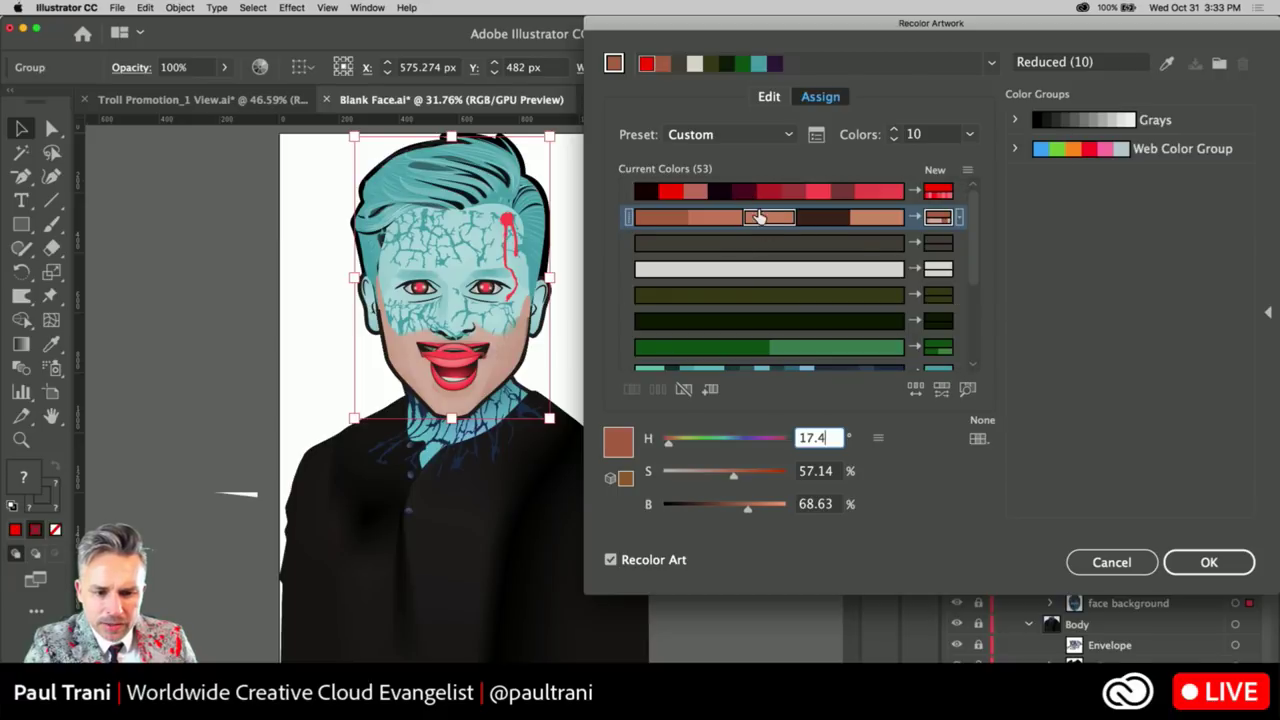
pyautogui.moveTo(757, 220); pyautogui.dragTo(811, 250)
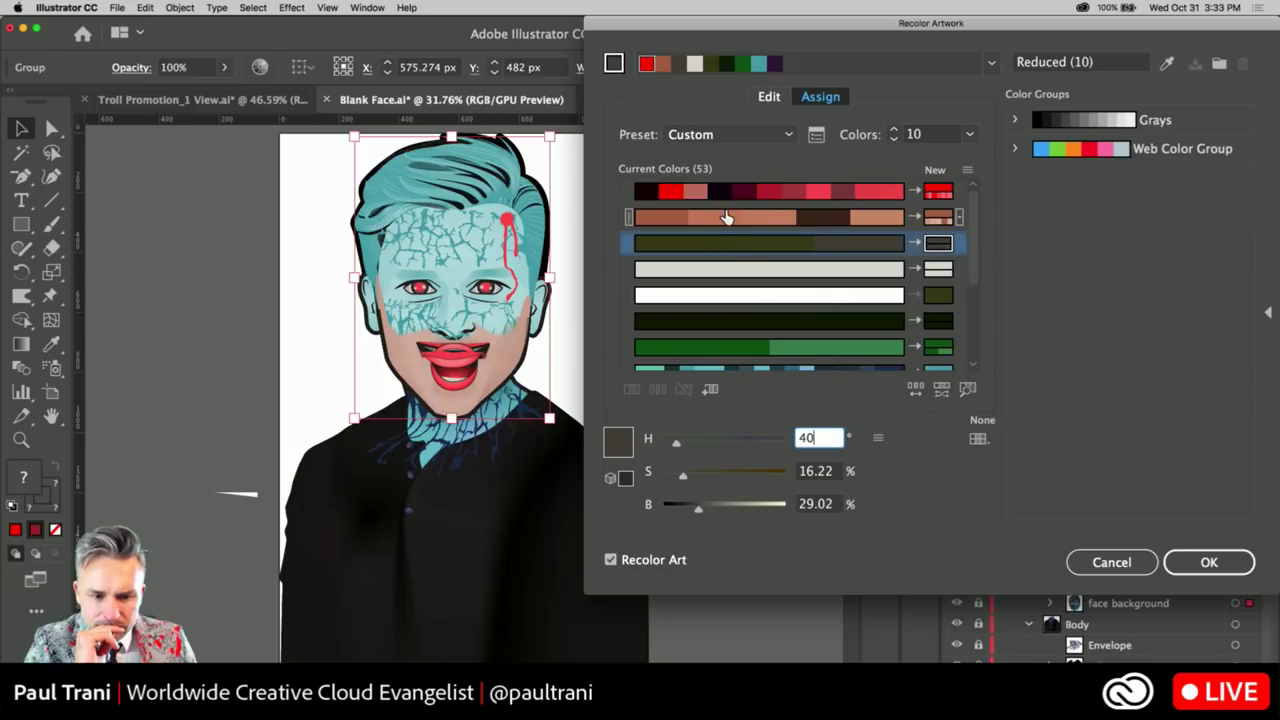
pyautogui.click(763, 217)
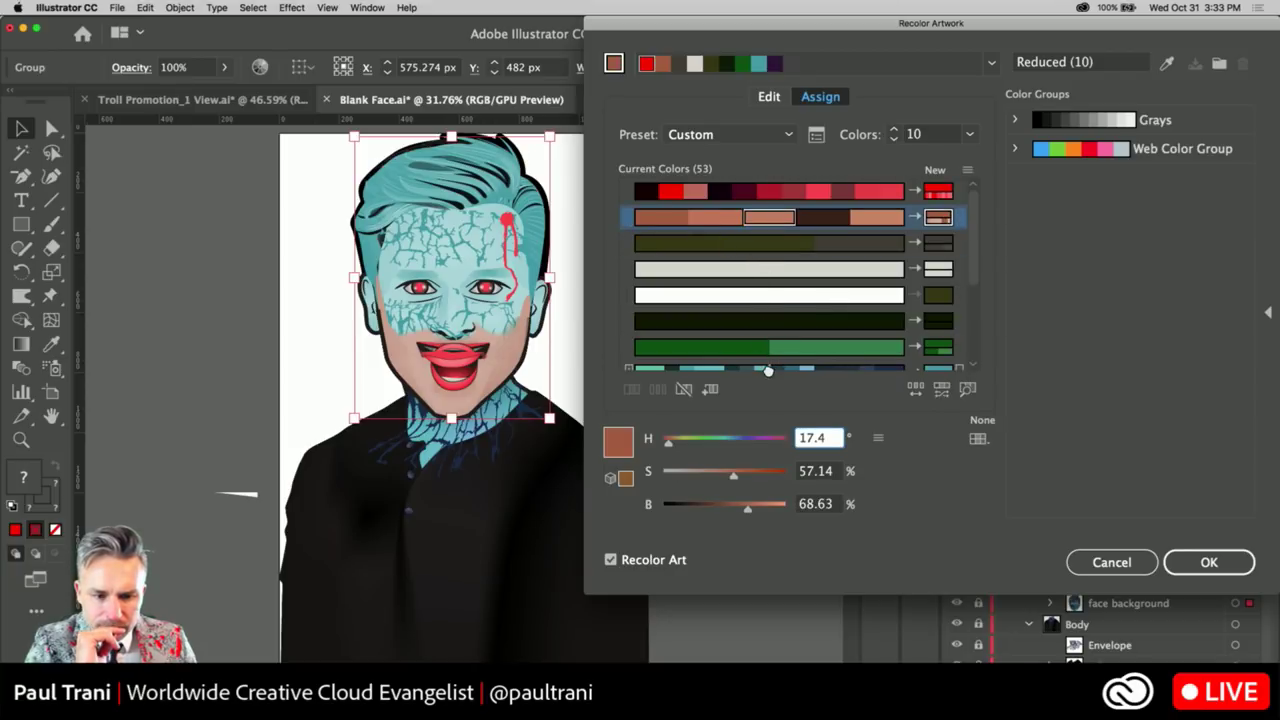
pyautogui.moveTo(757, 221); pyautogui.dragTo(712, 351)
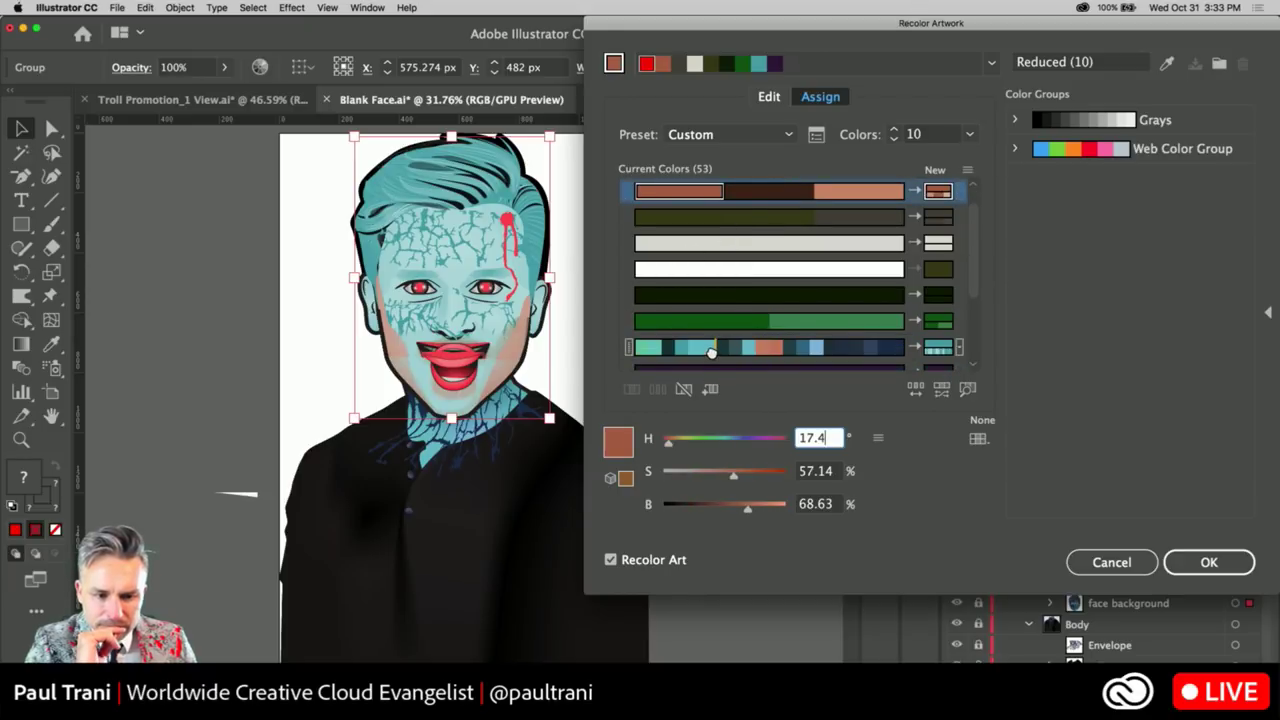
pyautogui.moveTo(804, 200); pyautogui.dragTo(847, 355)
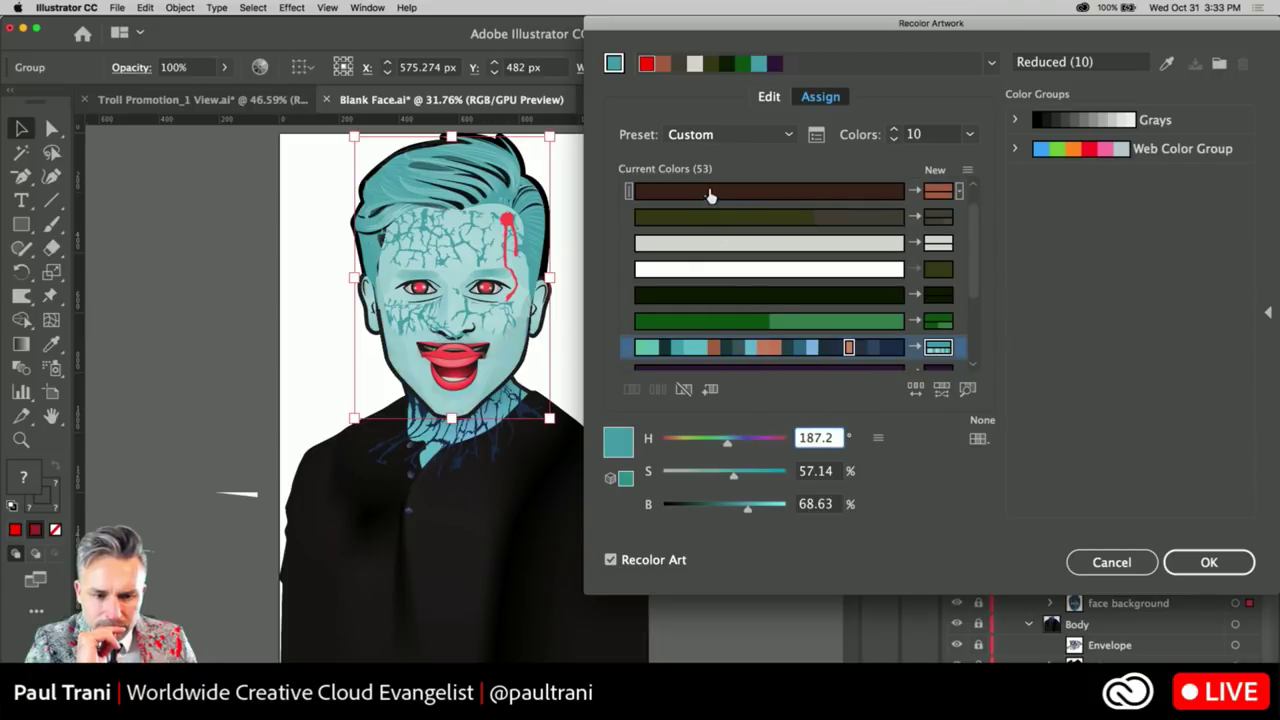
pyautogui.moveTo(710, 195); pyautogui.dragTo(765, 350)
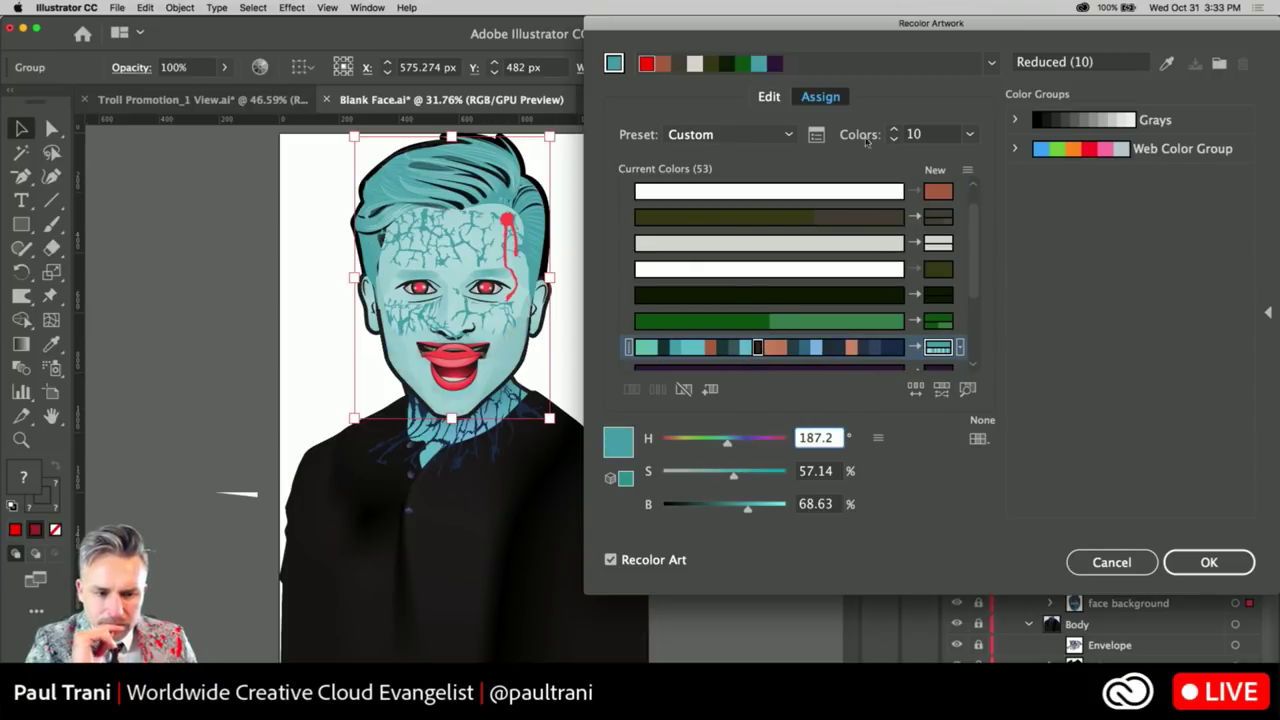
pyautogui.scroll(-5, 800, 290)
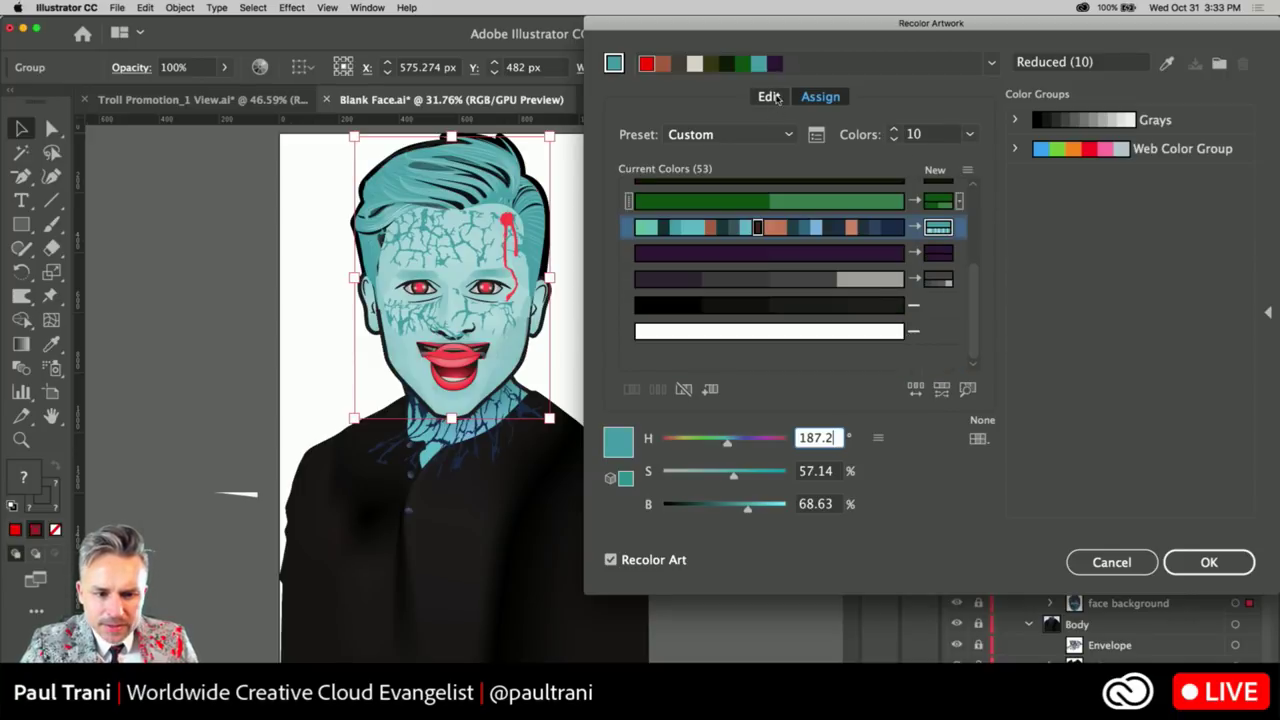
# Shift the teal colour on the wheel to a darker blue at hue 198.23° and apply
pyautogui.click(769, 97)
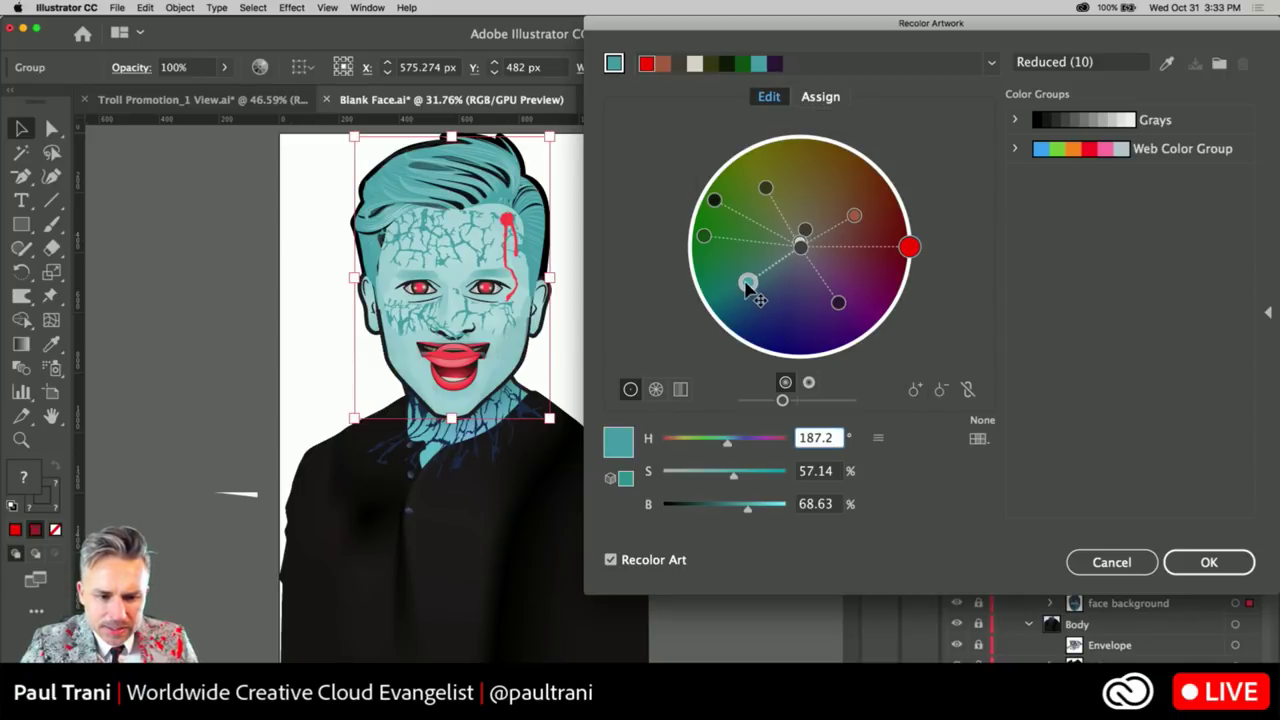
pyautogui.moveTo(748, 283)
pyautogui.mouseDown()
pyautogui.moveTo(758, 318)
pyautogui.moveTo(765, 294)
pyautogui.mouseUp()
pyautogui.click(757, 400)
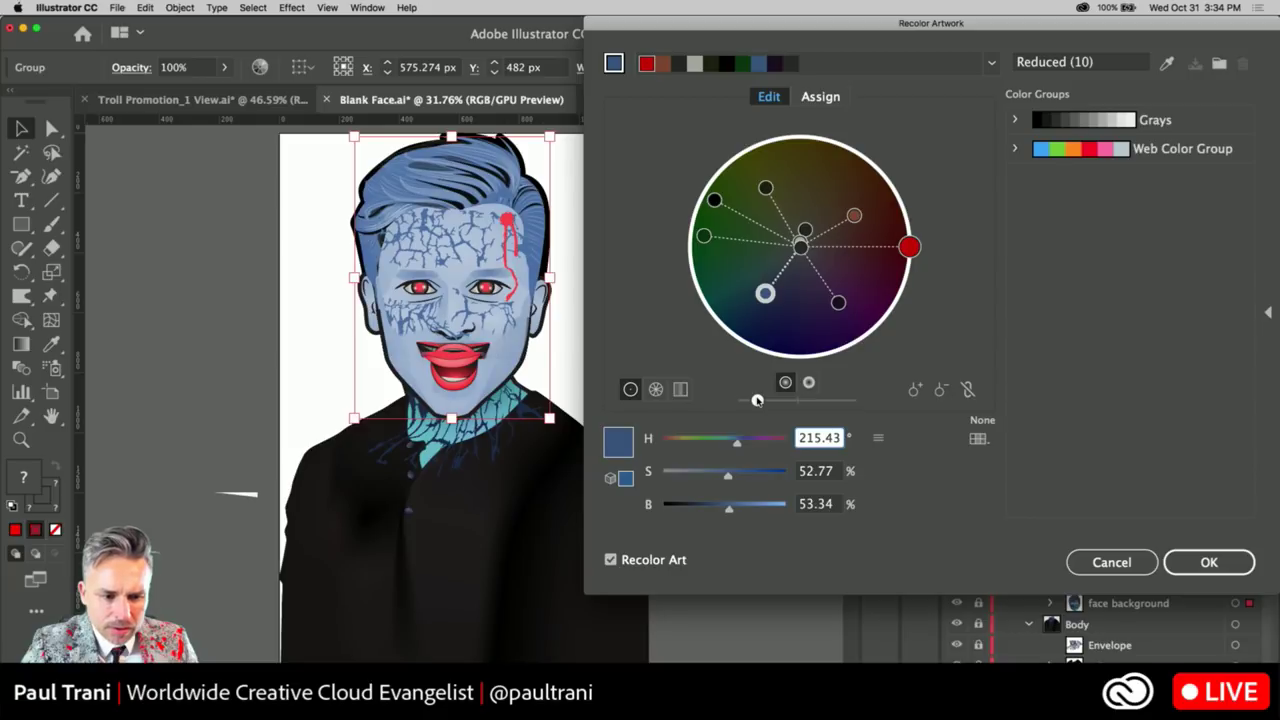
pyautogui.moveTo(757, 400); pyautogui.dragTo(752, 400)
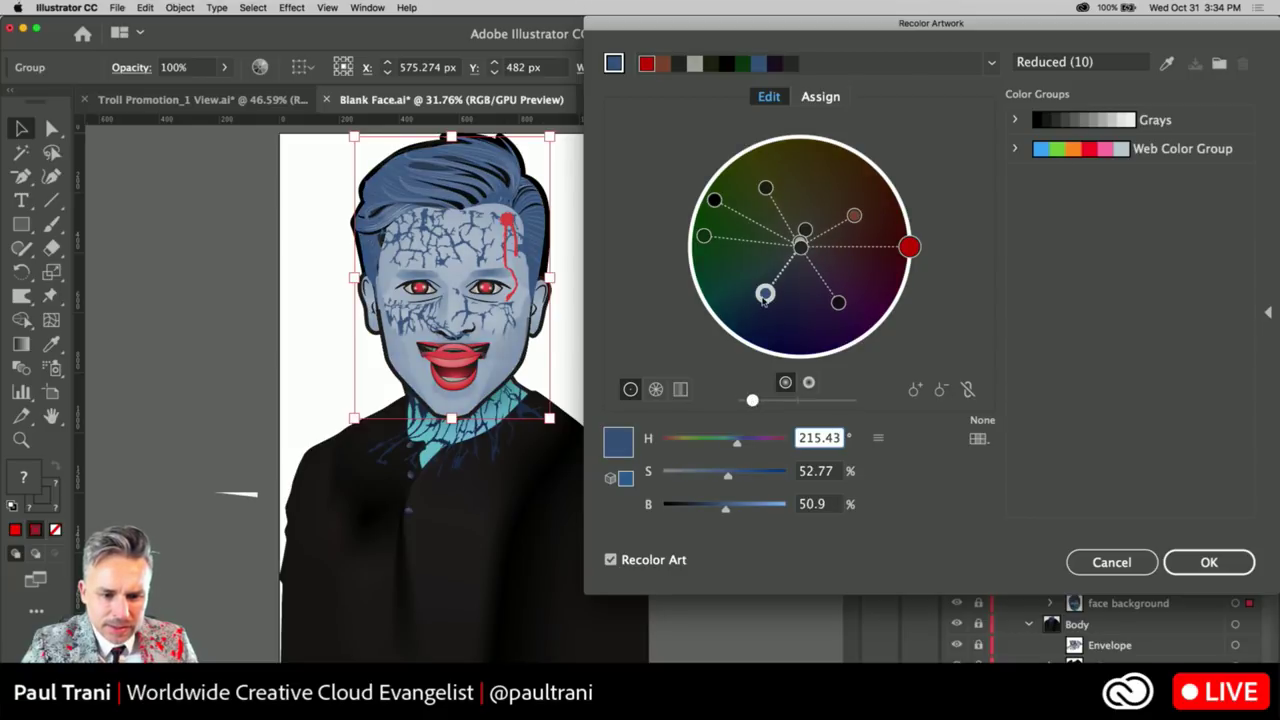
pyautogui.moveTo(764, 296)
pyautogui.mouseDown()
pyautogui.moveTo(768, 344)
pyautogui.moveTo(764, 312)
pyautogui.moveTo(739, 311)
pyautogui.mouseUp()
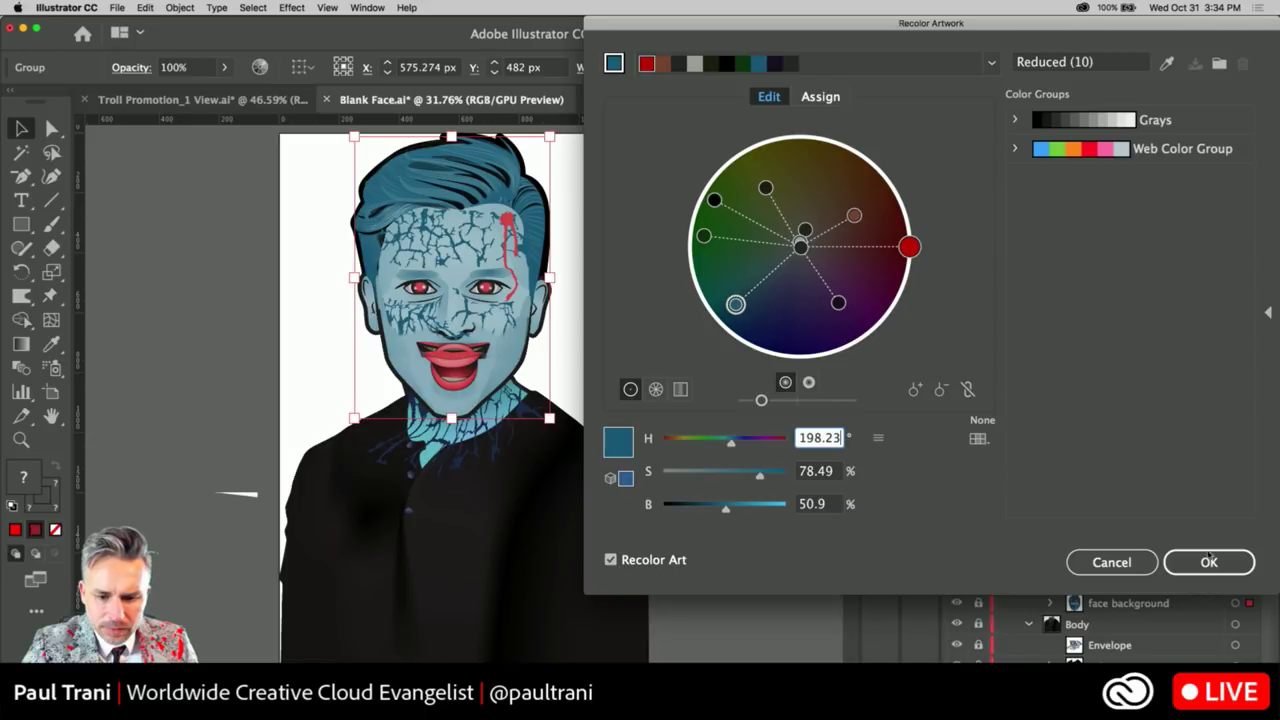
pyautogui.click(1209, 558)
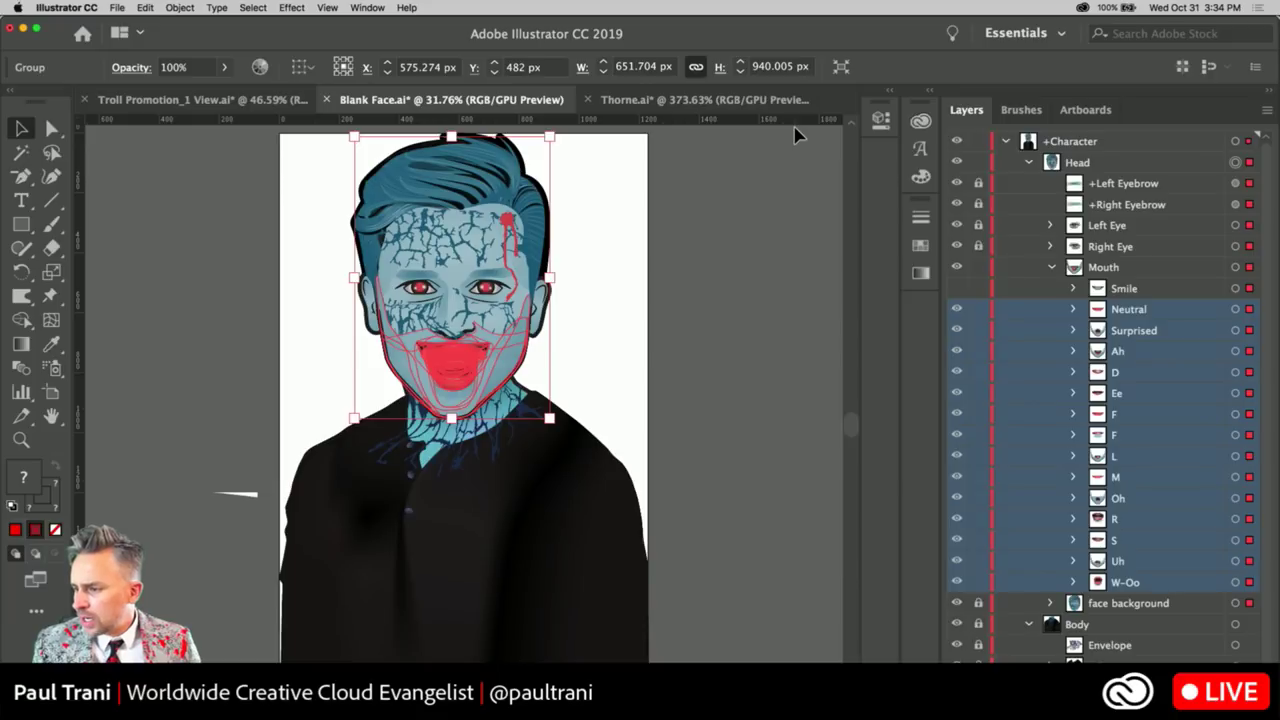
# Make the Smile mouth layer visible and select all the artwork
pyautogui.click(255, 293)
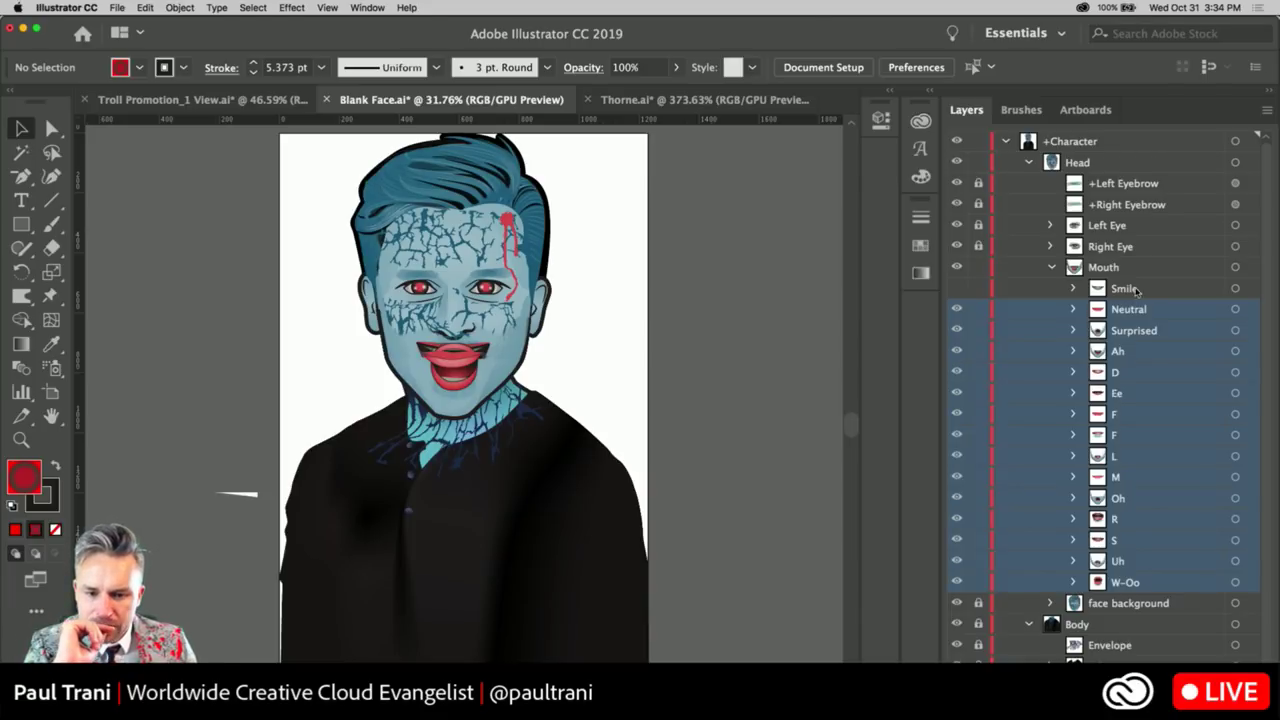
pyautogui.click(1130, 289)
pyautogui.click(957, 289)
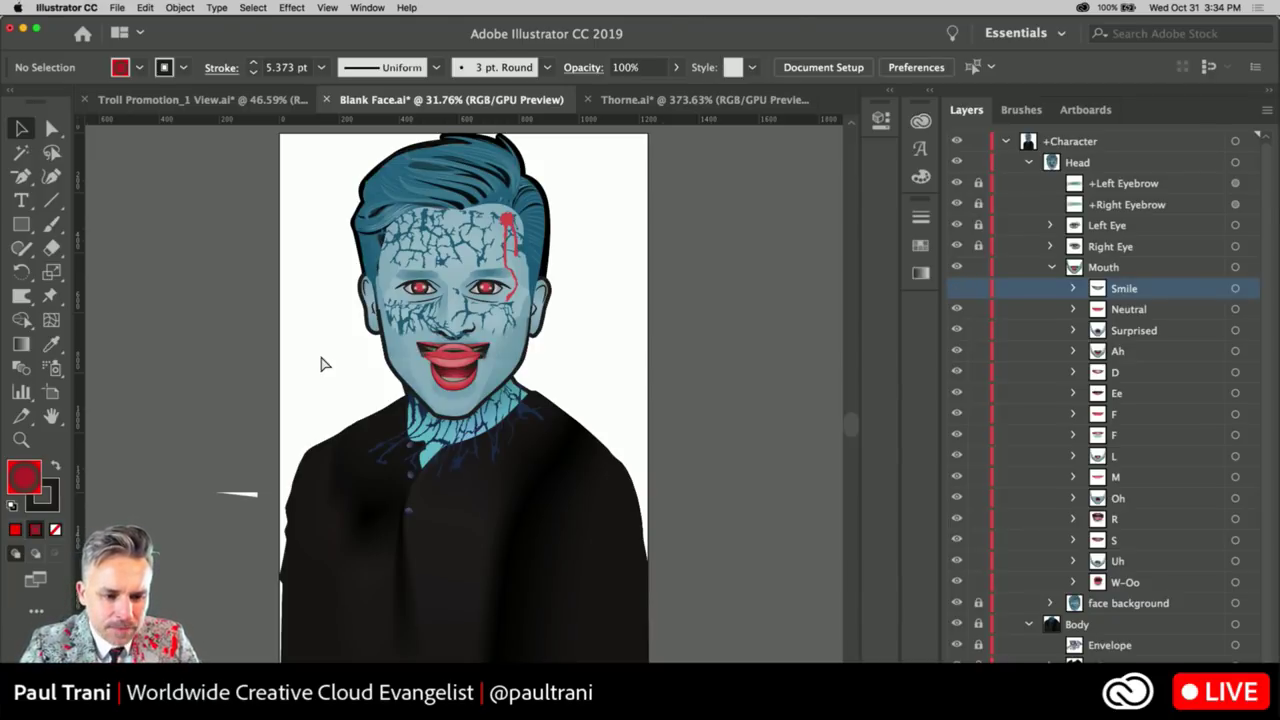
pyautogui.press('cmd+a')
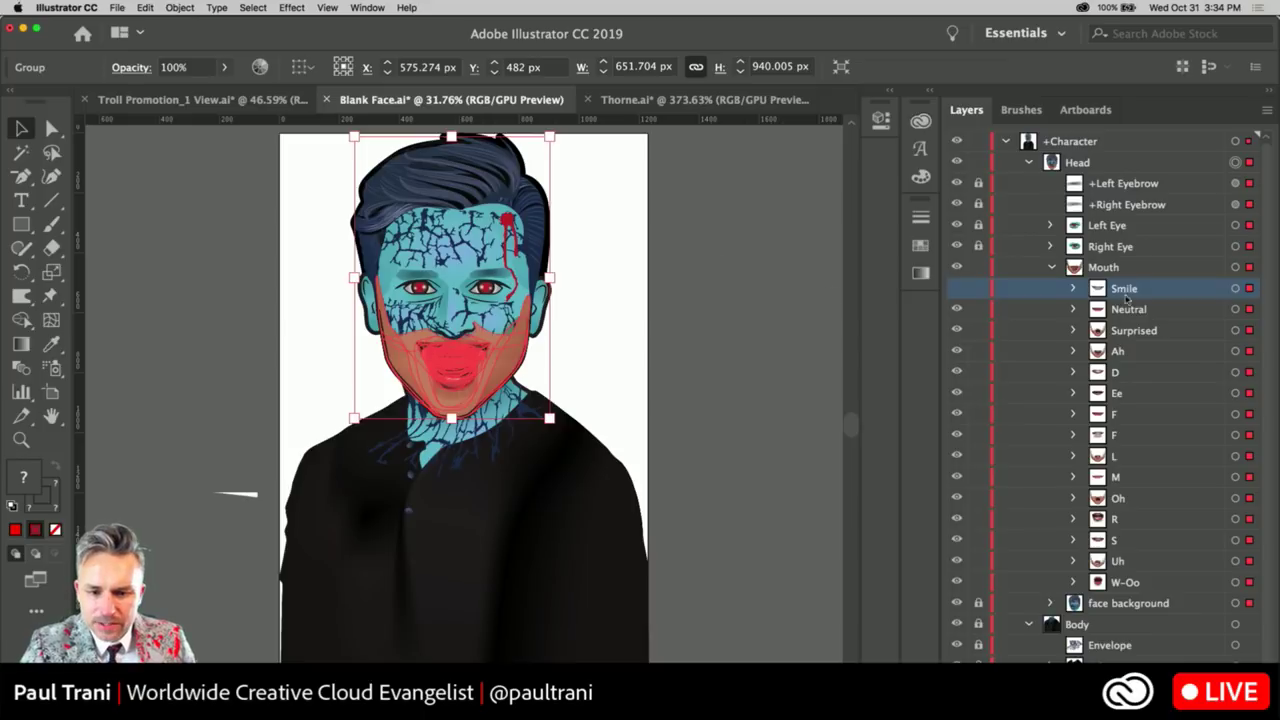
# Hide the eye, eyebrow, face background and body layers, and select the mouth artwork
pyautogui.moveTo(957, 247); pyautogui.dragTo(956, 182)
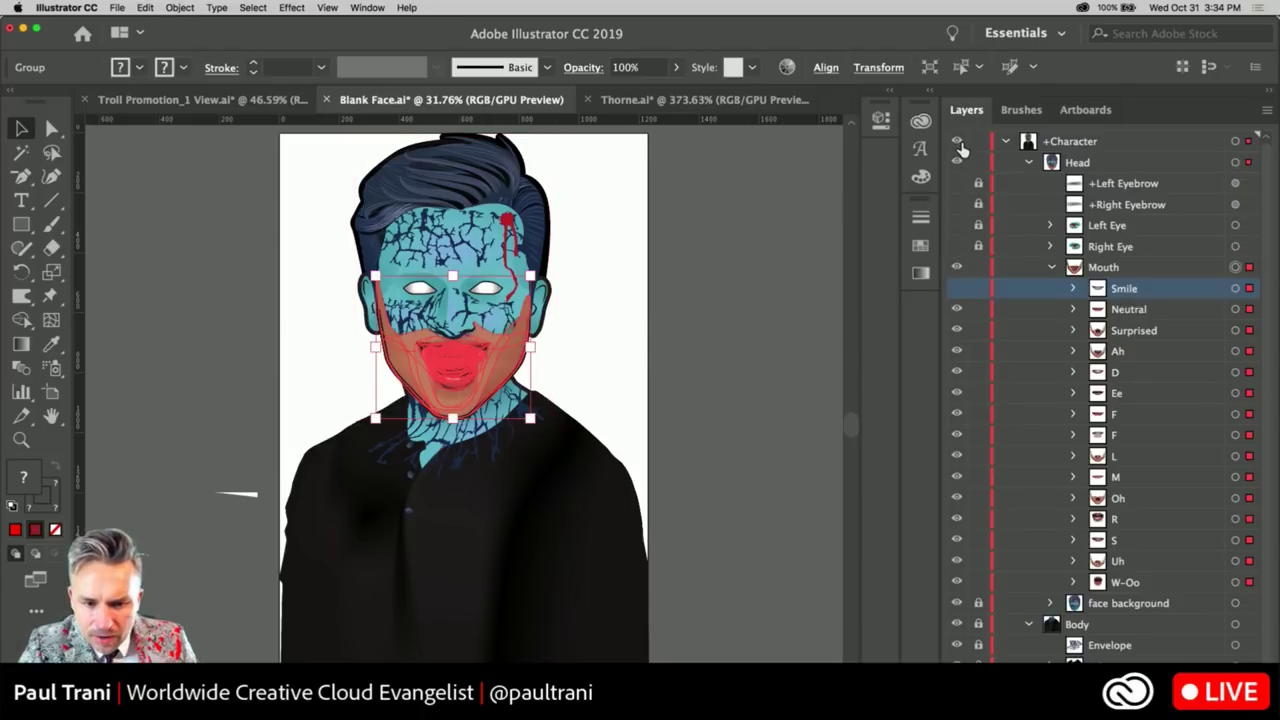
pyautogui.scroll(-1, 958, 640)
pyautogui.moveTo(955, 588); pyautogui.dragTo(952, 660)
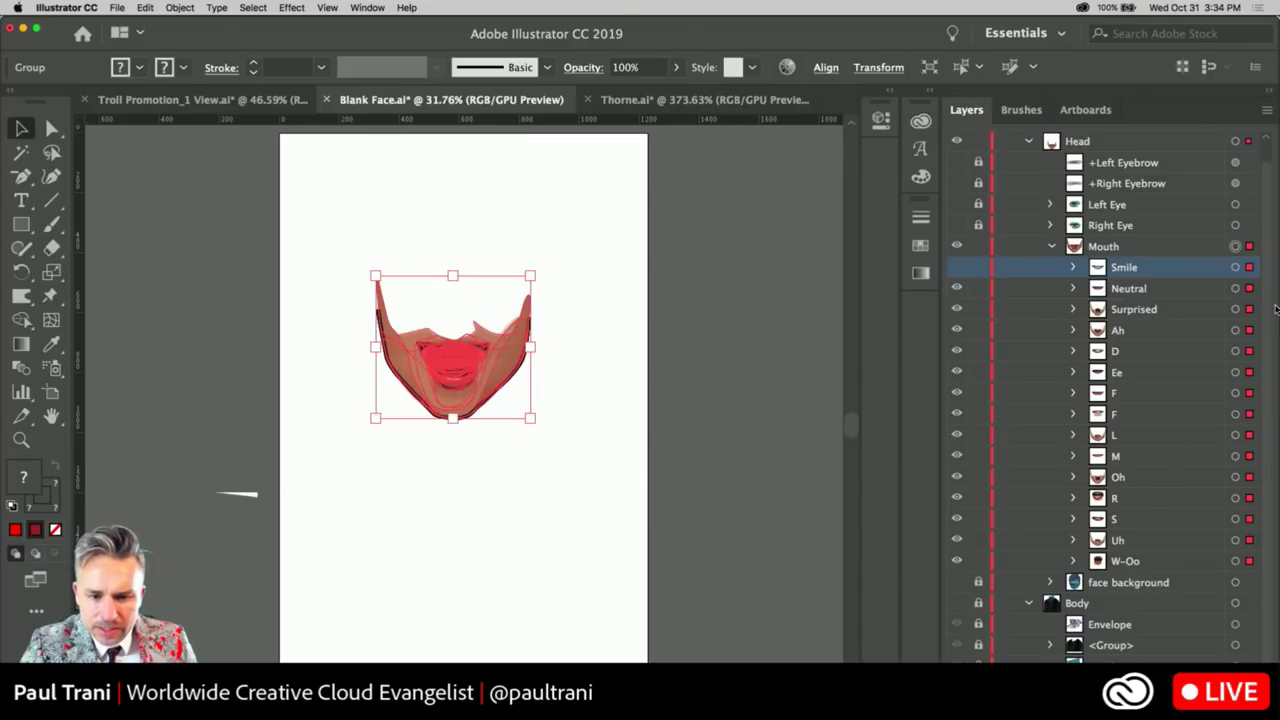
pyautogui.moveTo(283, 252); pyautogui.dragTo(537, 391)
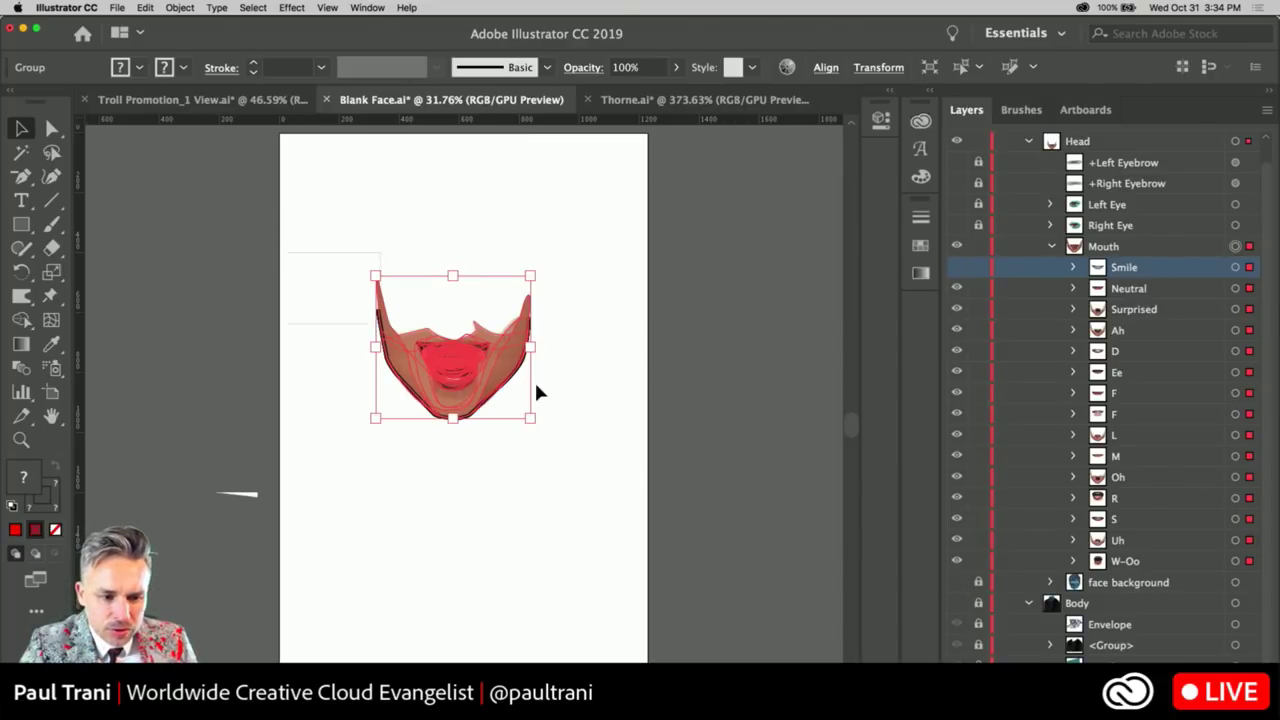
pyautogui.click(217, 234)
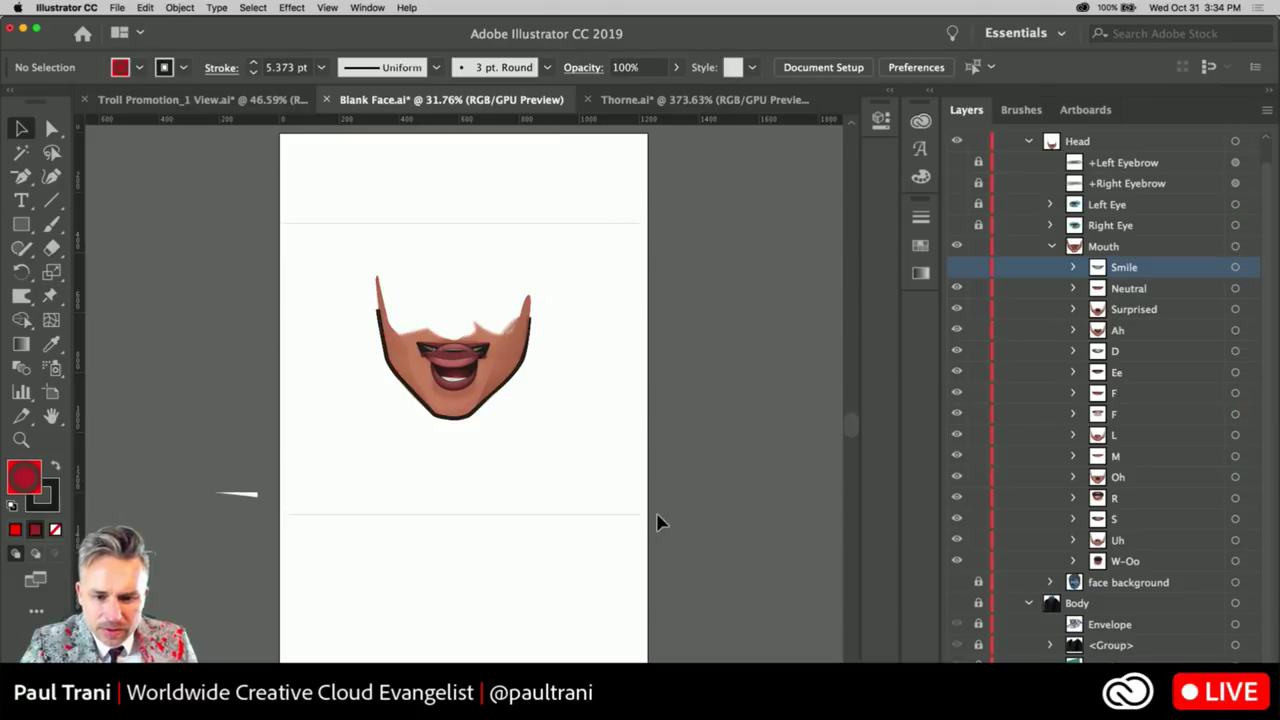
pyautogui.moveTo(657, 520); pyautogui.dragTo(102, 53)
pyautogui.click(145, 7)
# Rotate the mouth colours around the Recolor Artwork wheel and apply them
pyautogui.moveTo(160, 226)
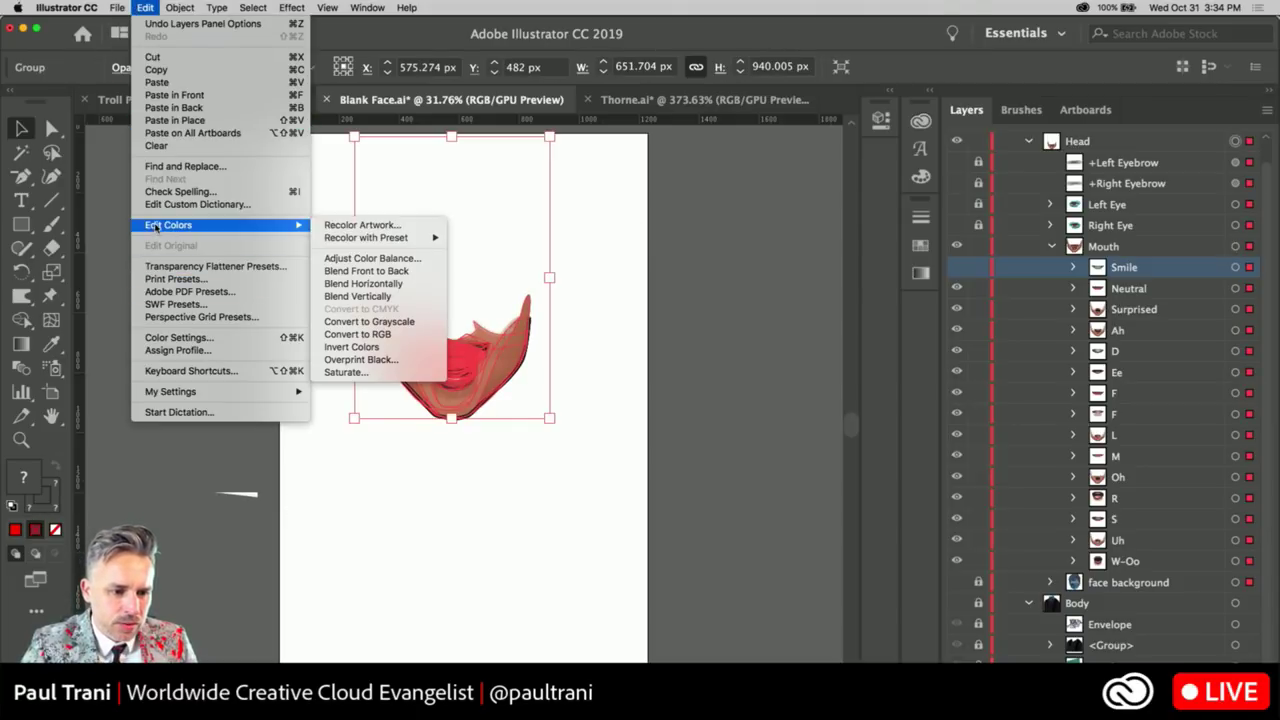
pyautogui.click(365, 226)
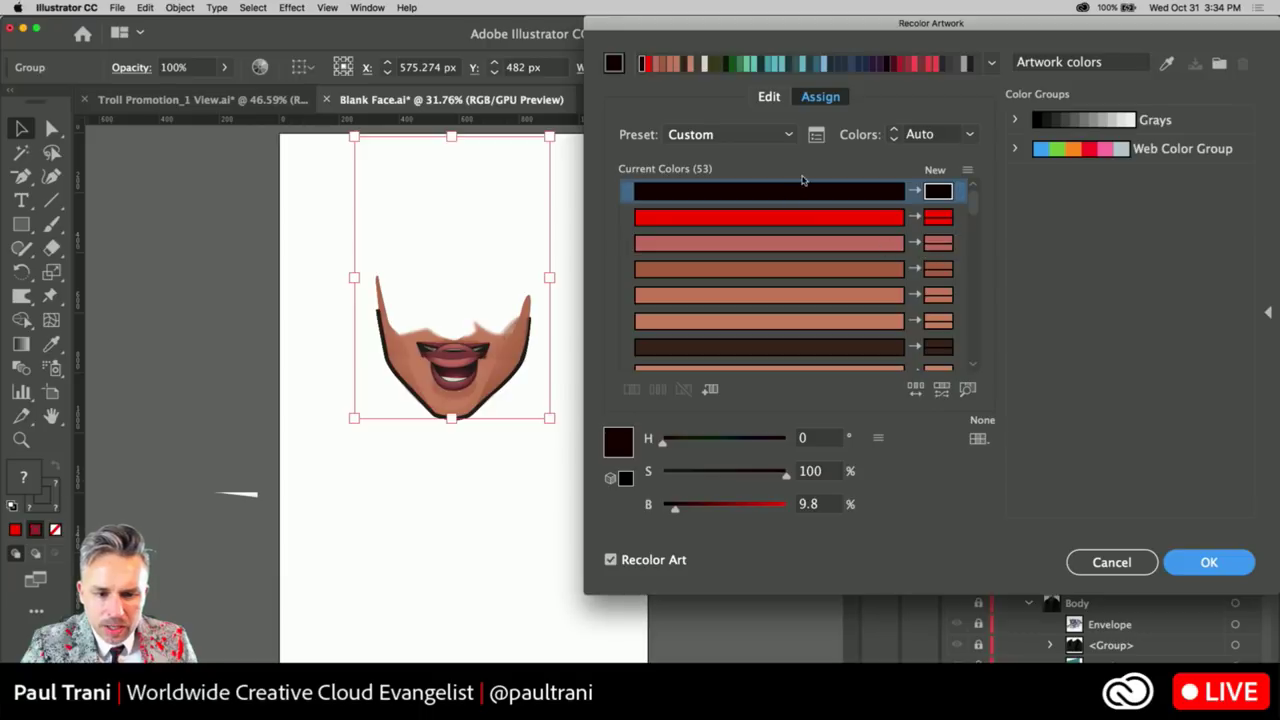
pyautogui.click(769, 97)
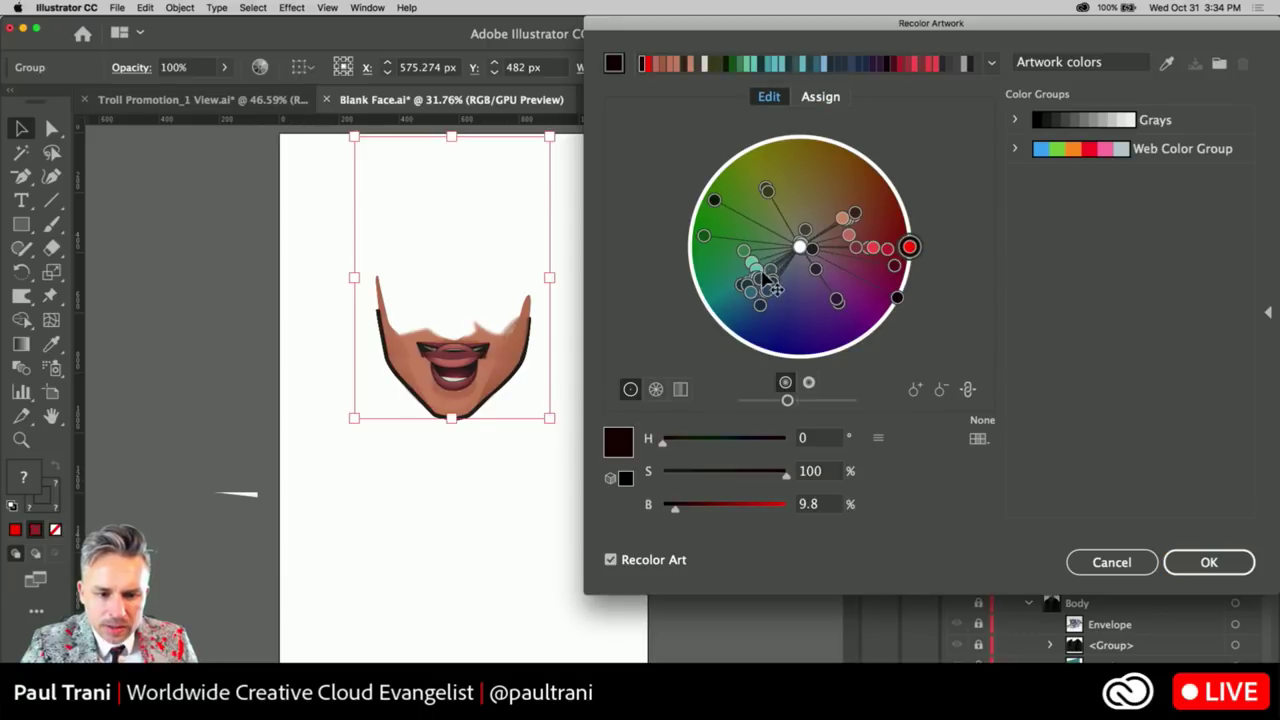
pyautogui.moveTo(716, 203); pyautogui.dragTo(898, 287)
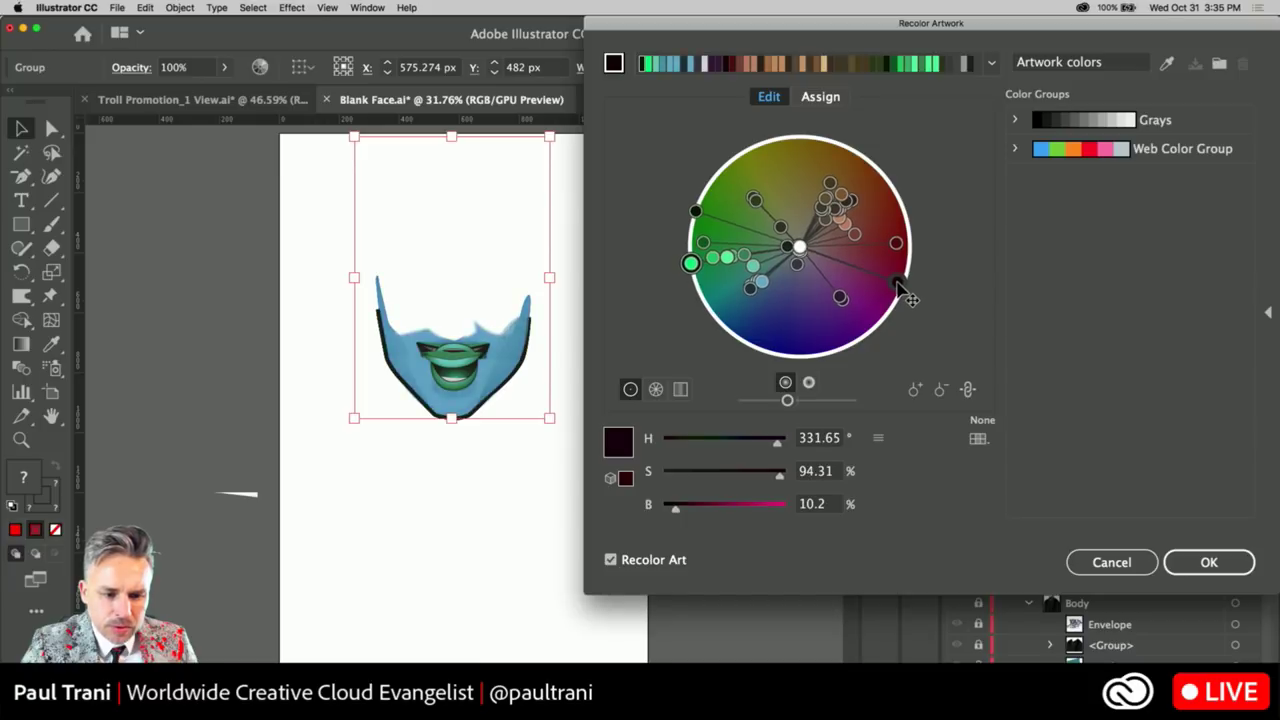
pyautogui.click(1208, 562)
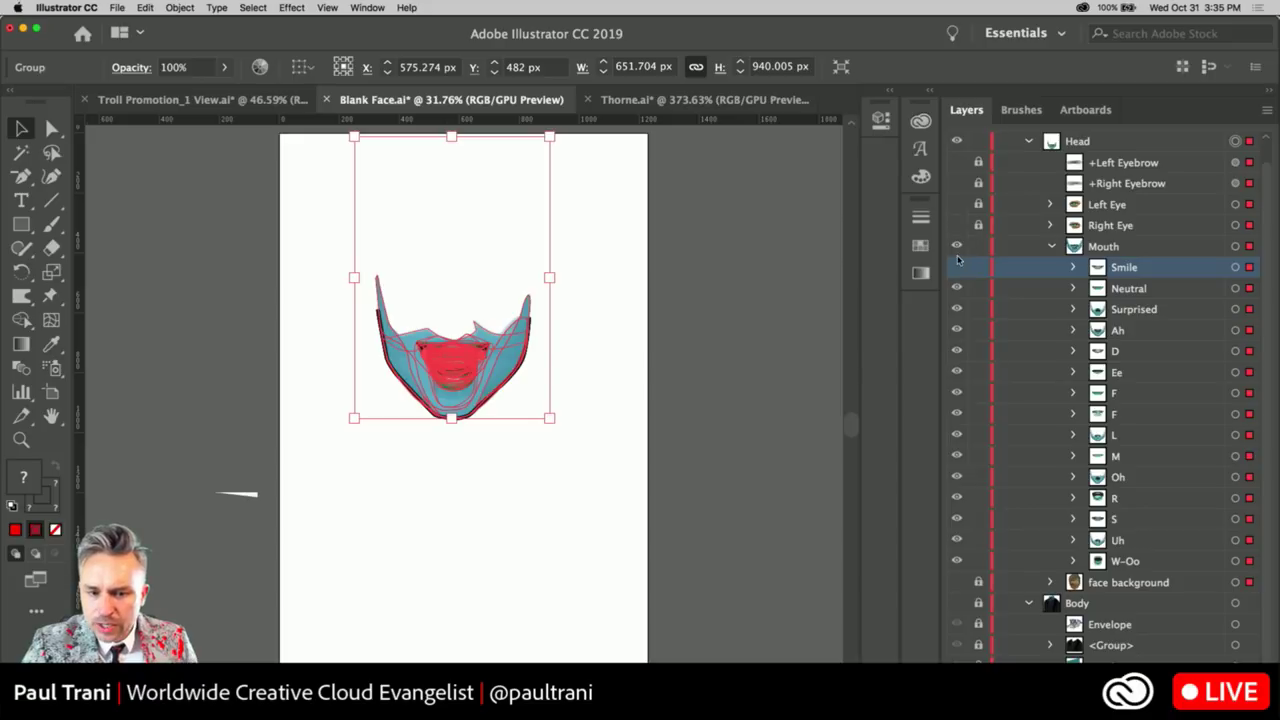
# Show the eyebrow, eye, mouth, face background and body layers again
pyautogui.moveTo(956, 200); pyautogui.dragTo(945, 481)
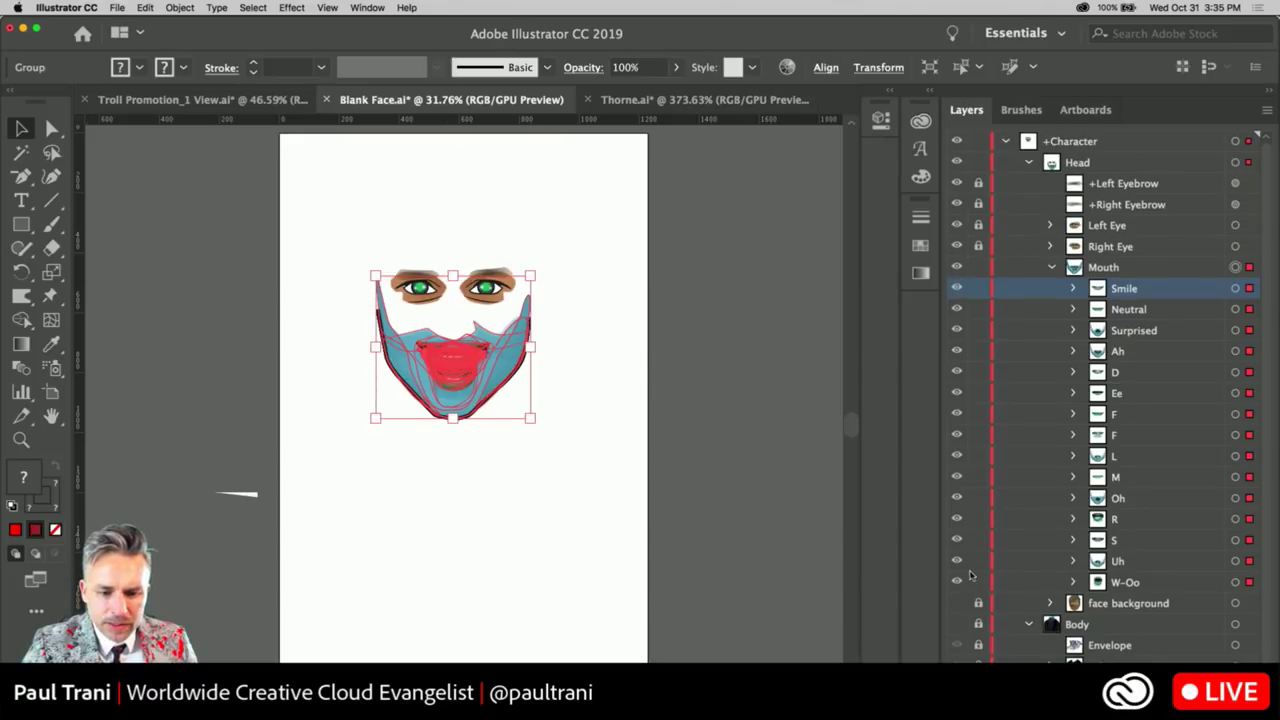
pyautogui.click(1124, 186)
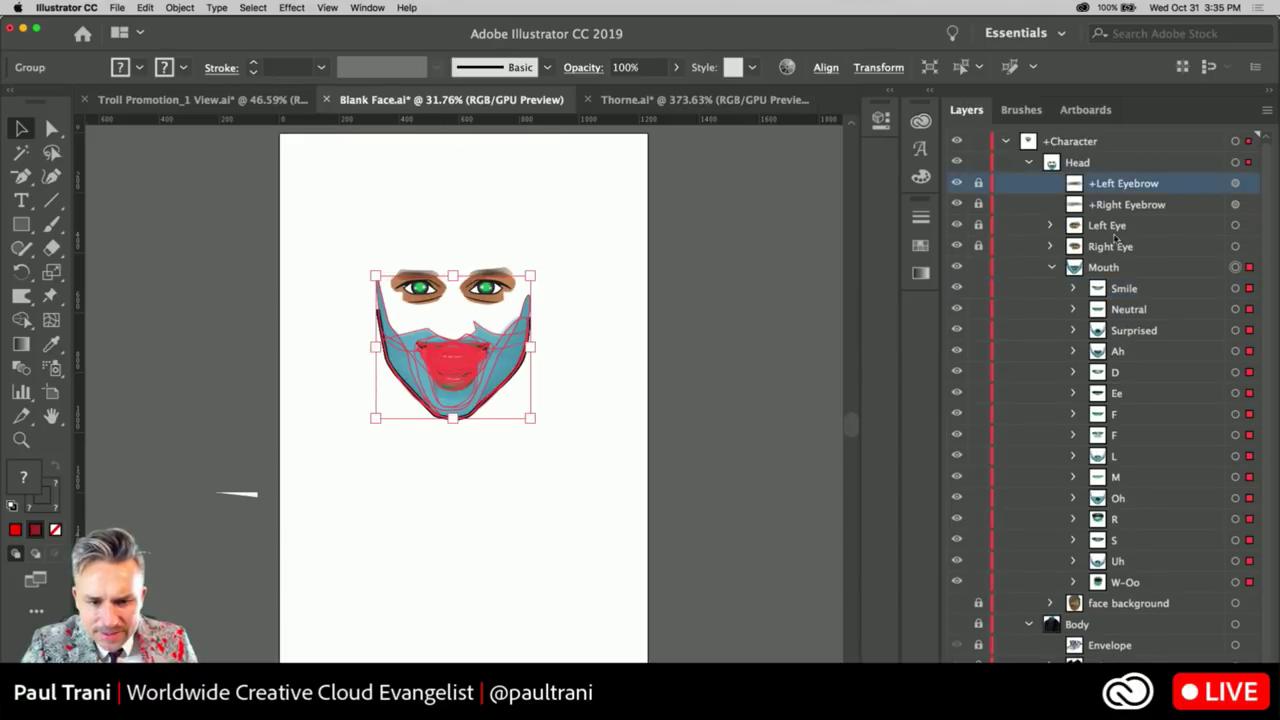
pyautogui.scroll(-1, 1056, 411)
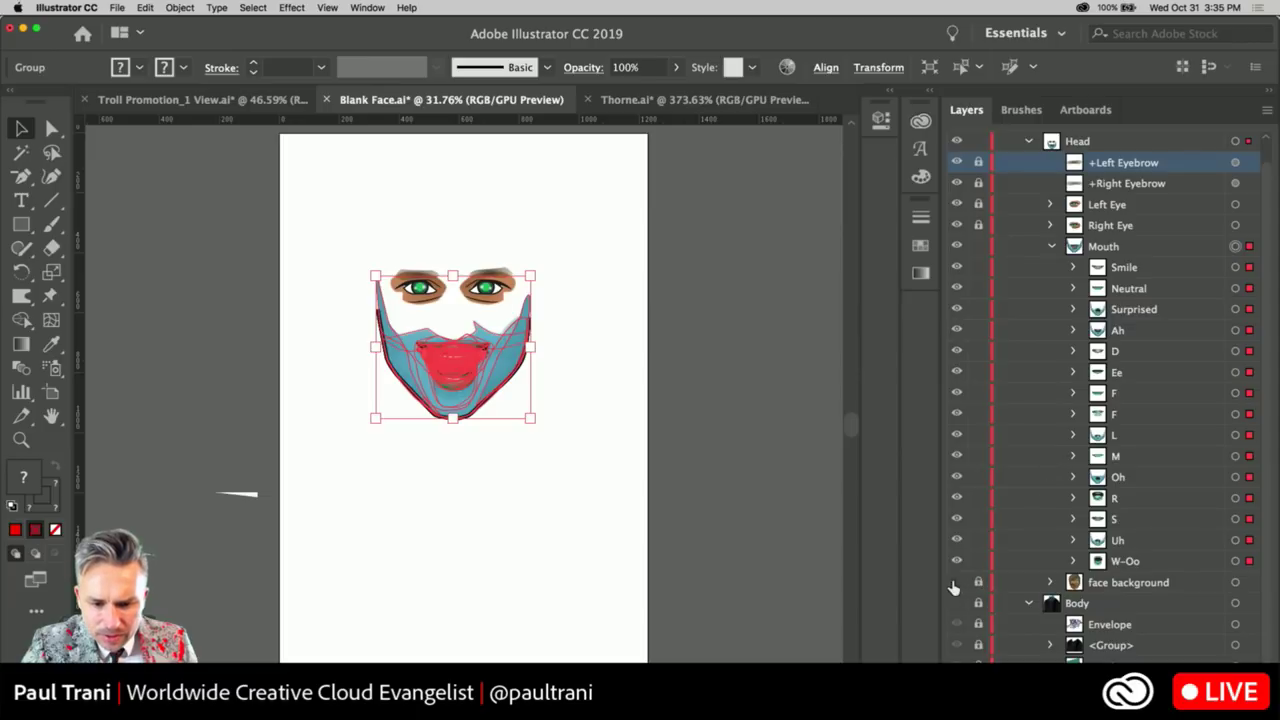
pyautogui.moveTo(955, 582); pyautogui.dragTo(956, 633)
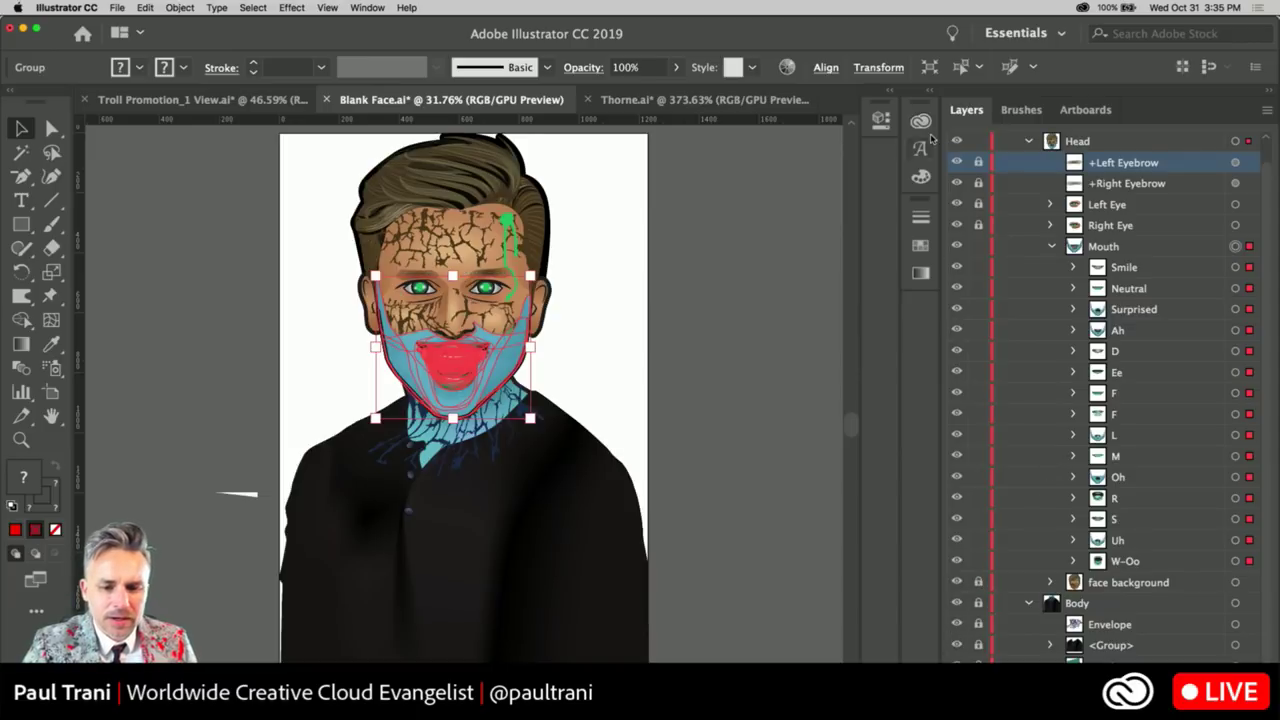
pyautogui.hotkey('ctrl', 'alt', 'shift', '3')
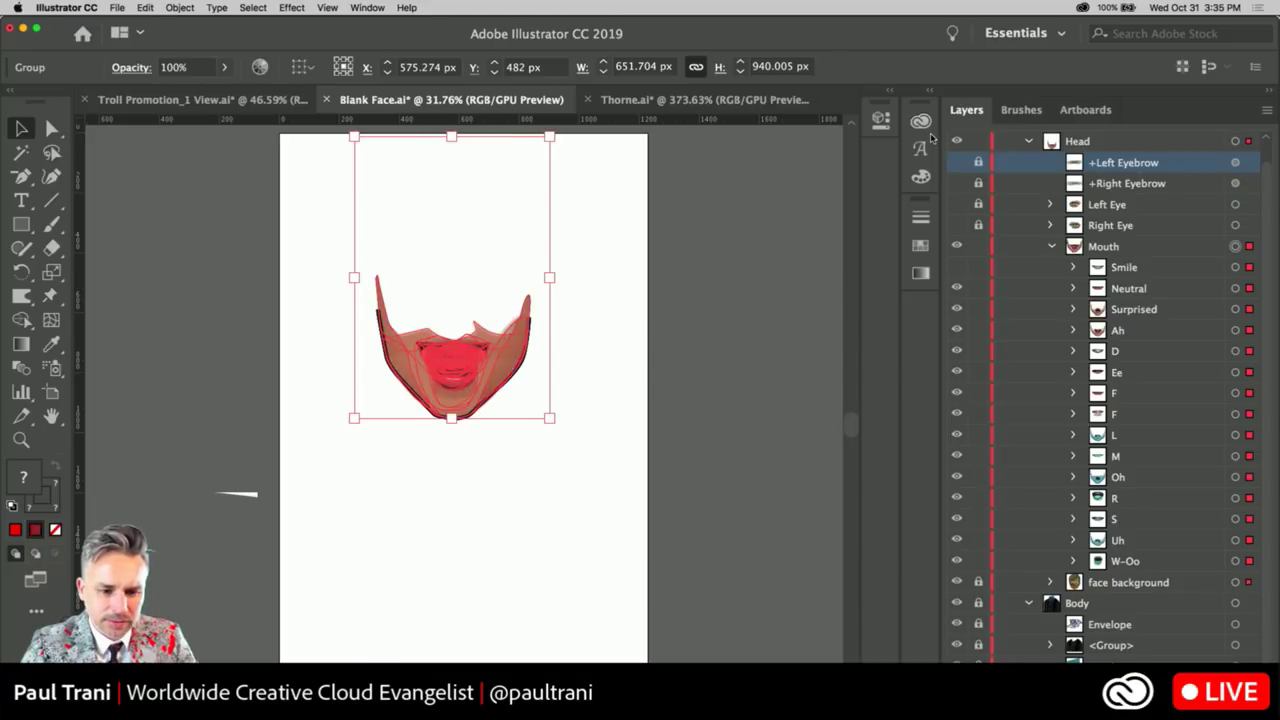
pyautogui.hotkey('ctrl', 'alt', 'shift', '3')
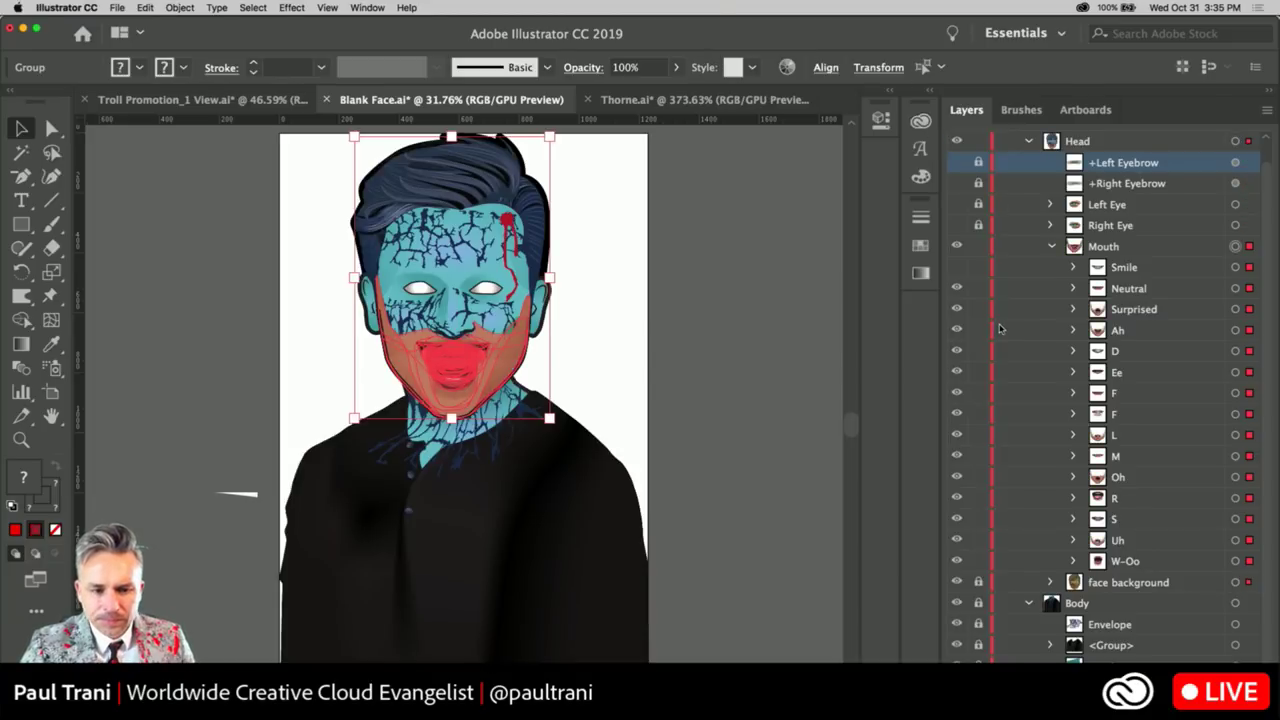
# Turn on the eyebrows, eyes and Smile layers, and unlock all the layers
pyautogui.moveTo(957, 162); pyautogui.dragTo(957, 283)
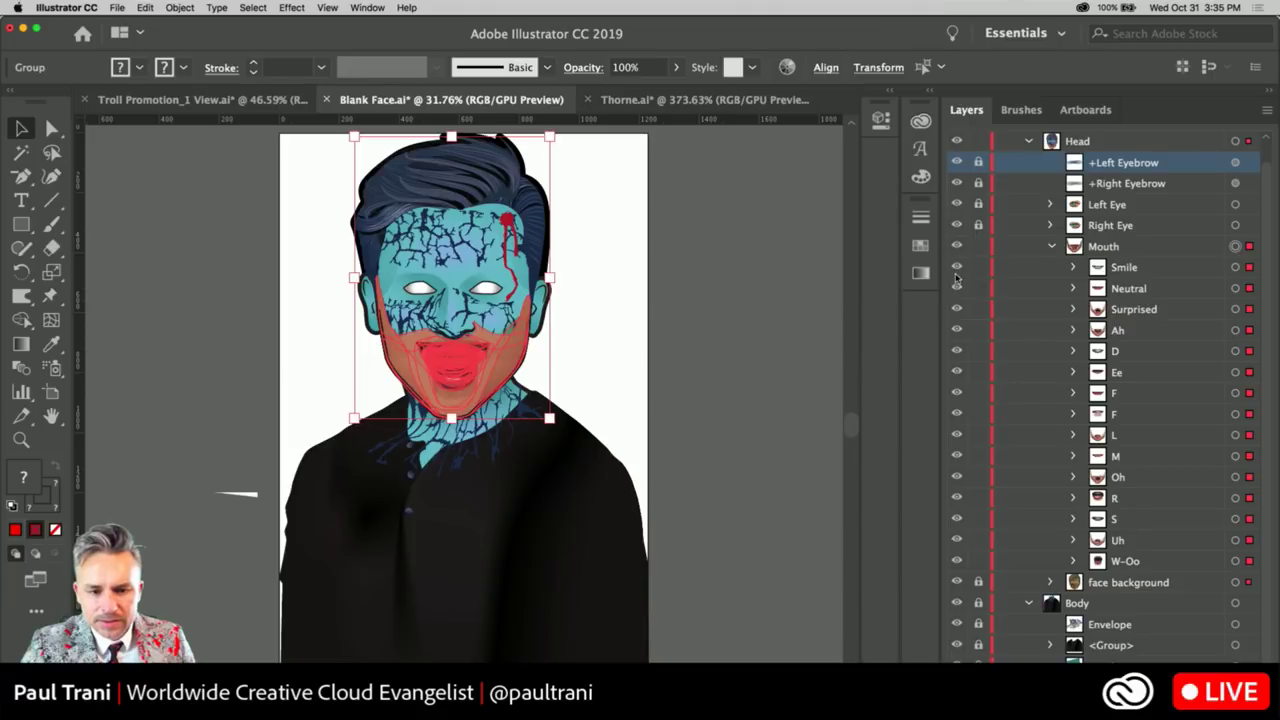
pyautogui.moveTo(980, 168); pyautogui.dragTo(978, 648)
pyautogui.click(214, 250)
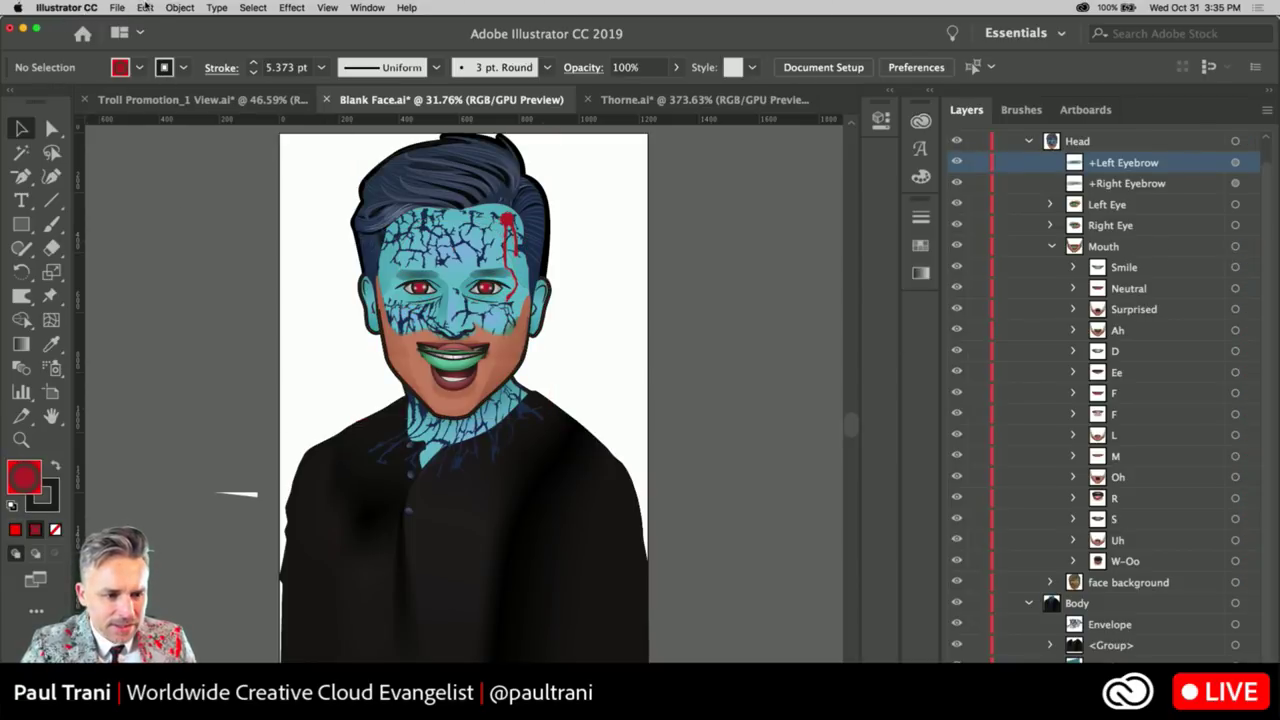
pyautogui.click(145, 7)
# Open Recolor Artwork for the whole portrait's 65 colours, then switch to Character Animator
pyautogui.moveTo(186, 228)
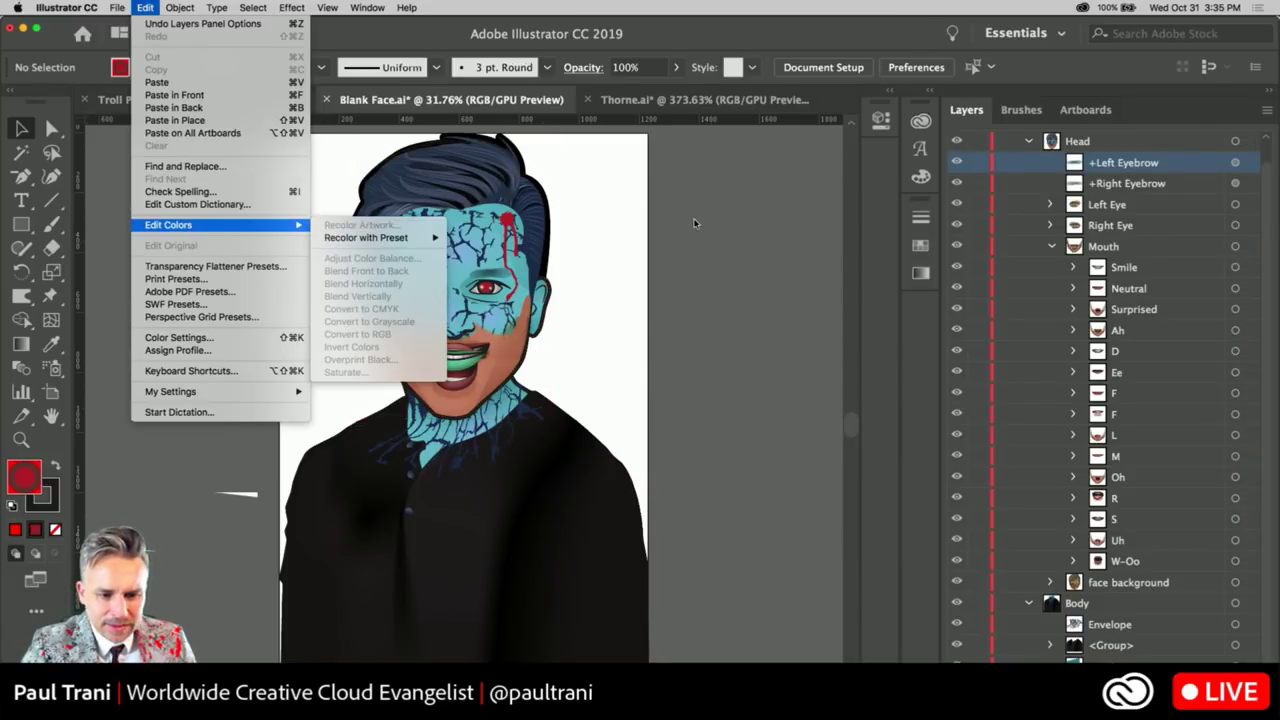
pyautogui.click(697, 226)
pyautogui.press('super+a')
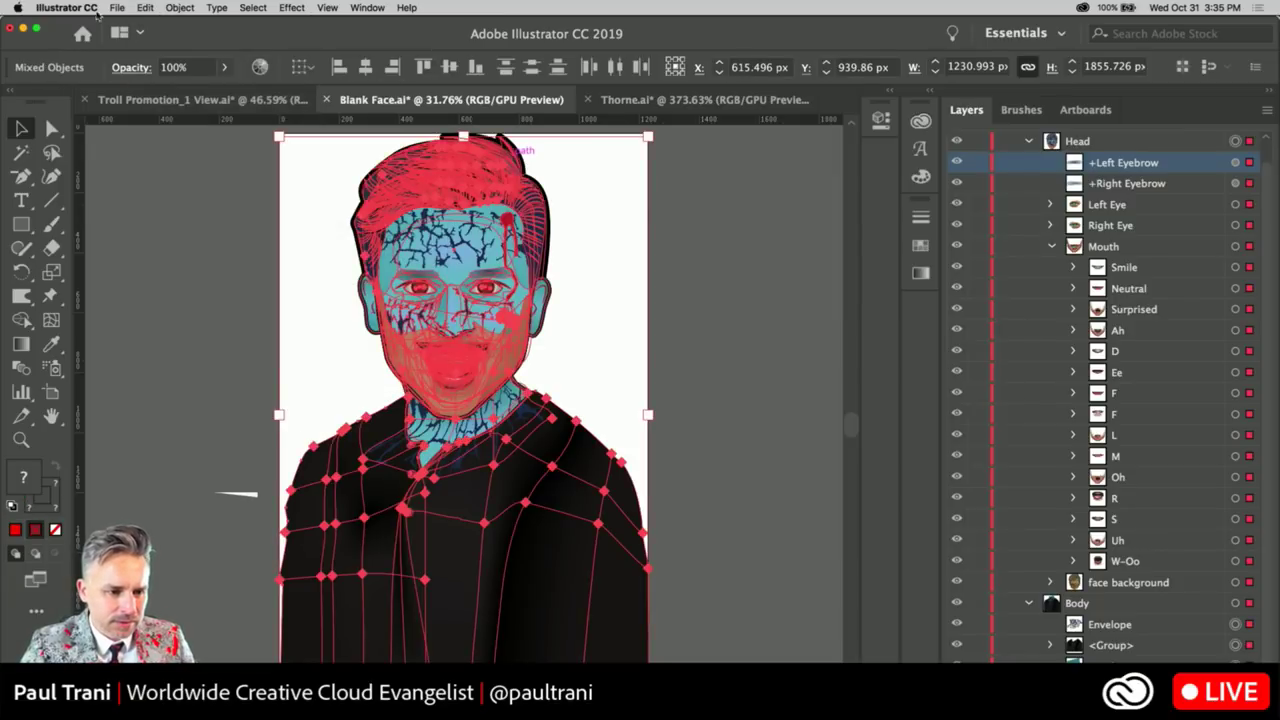
pyautogui.click(145, 7)
pyautogui.moveTo(180, 225)
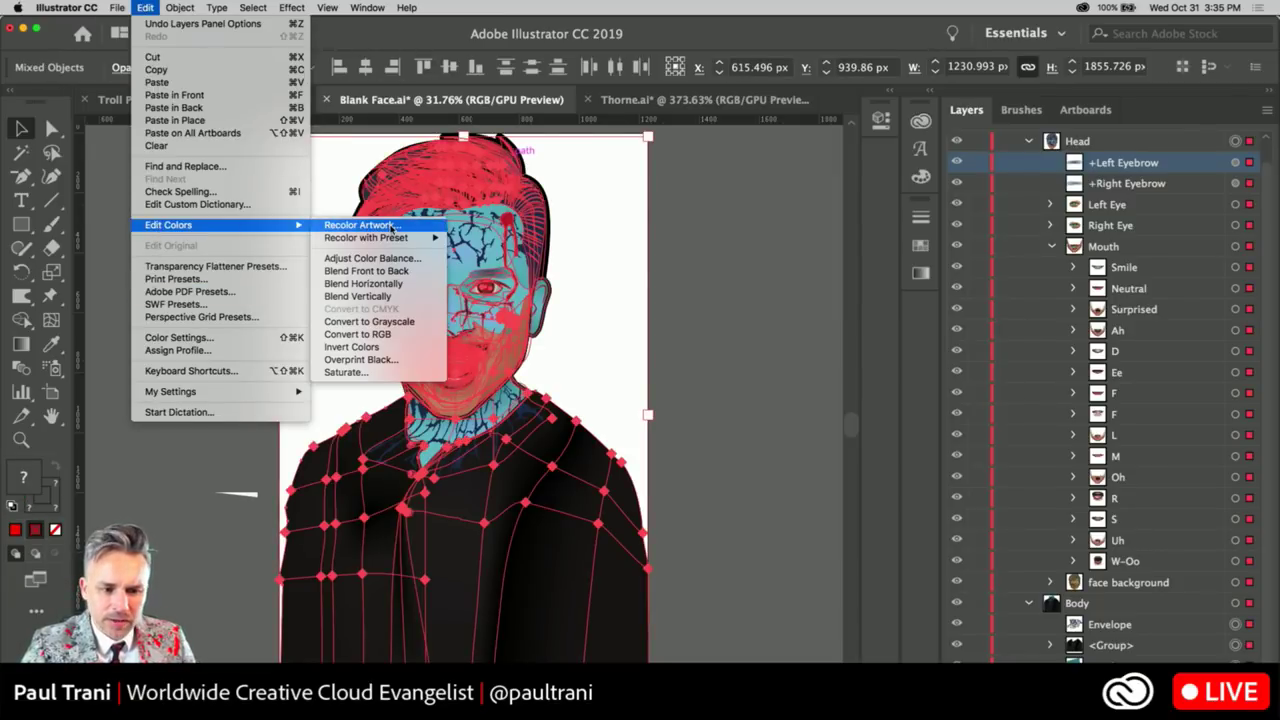
pyautogui.click(390, 235)
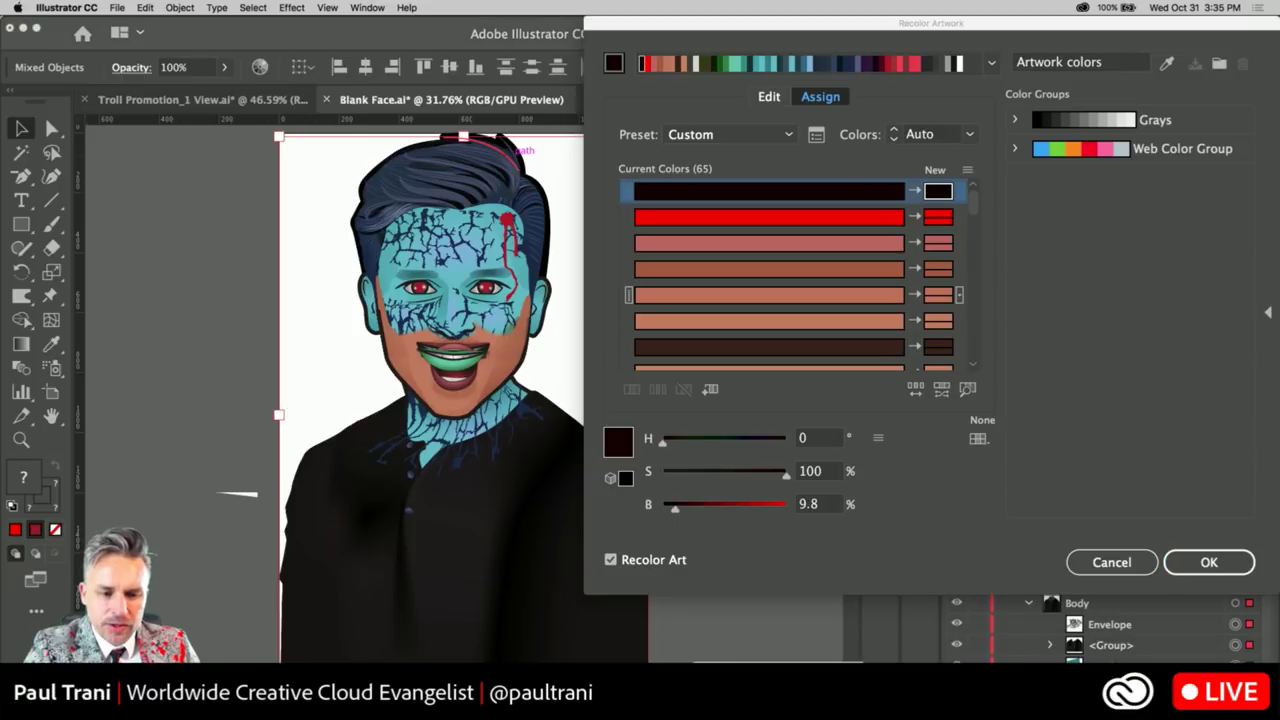
pyautogui.press('super+Tab')
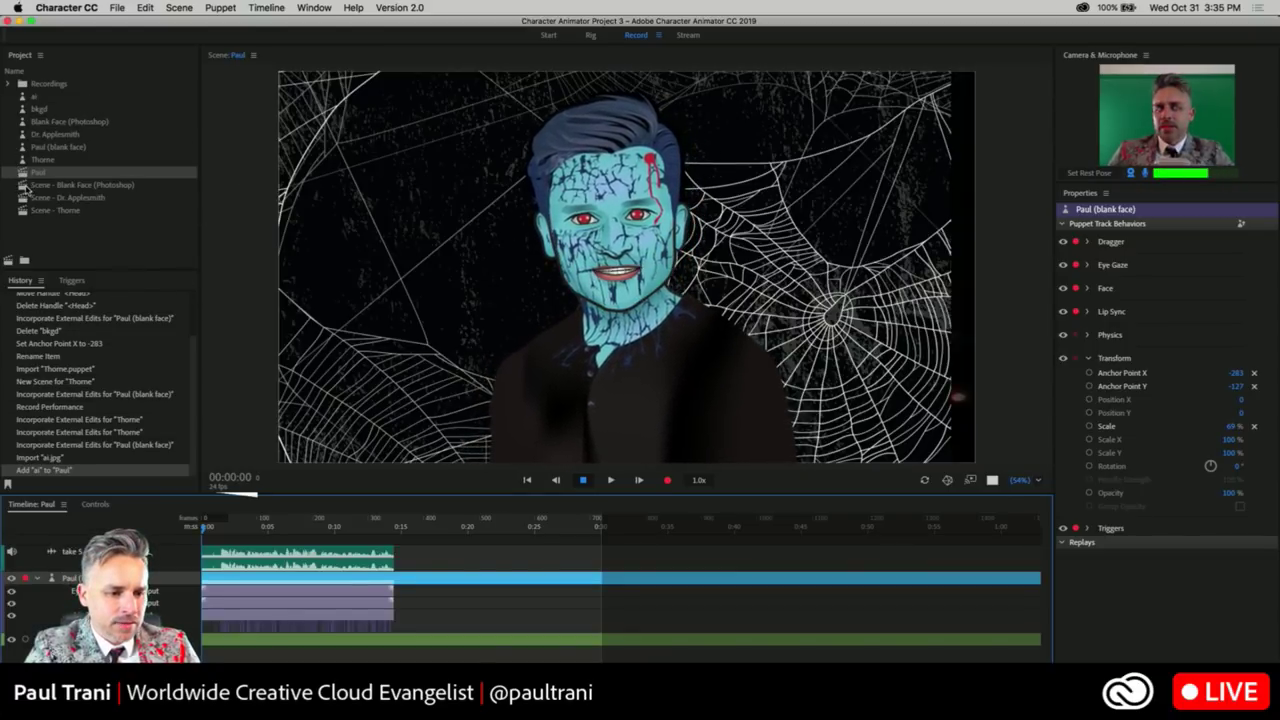
# Open Scene - Thorne and switch to the Rig workspace
pyautogui.doubleClick(40, 210)
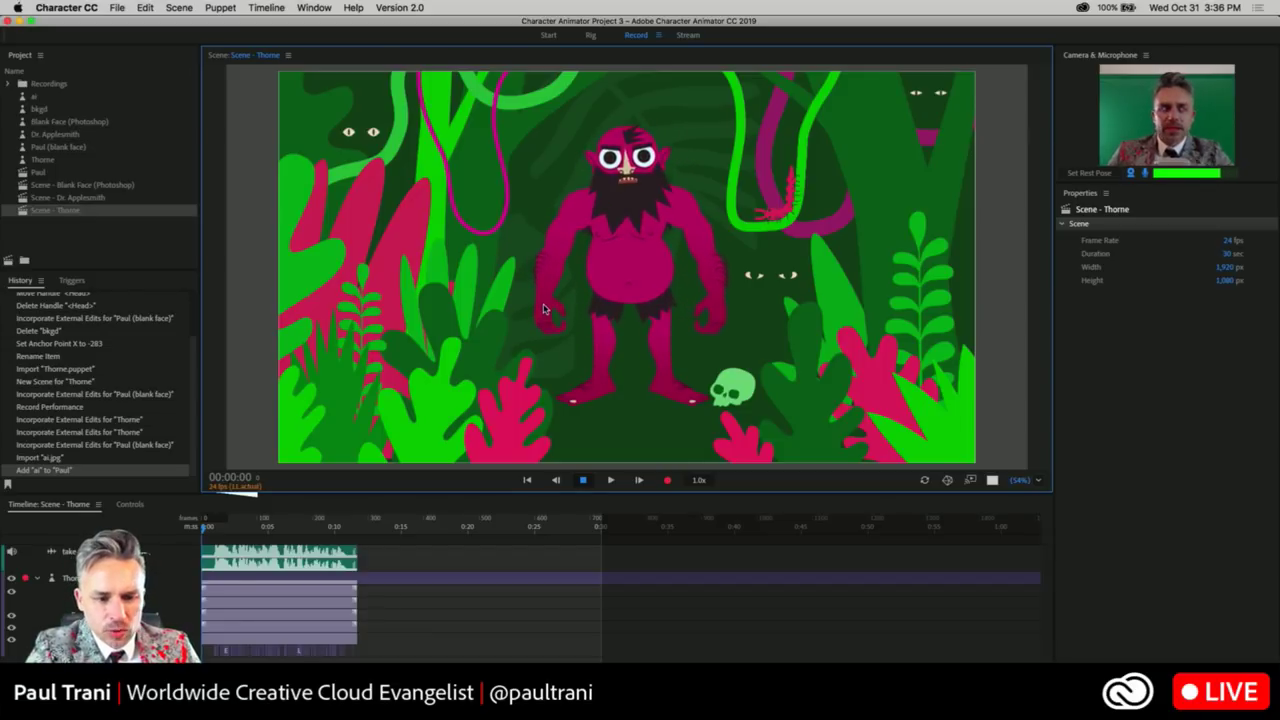
pyautogui.click(590, 37)
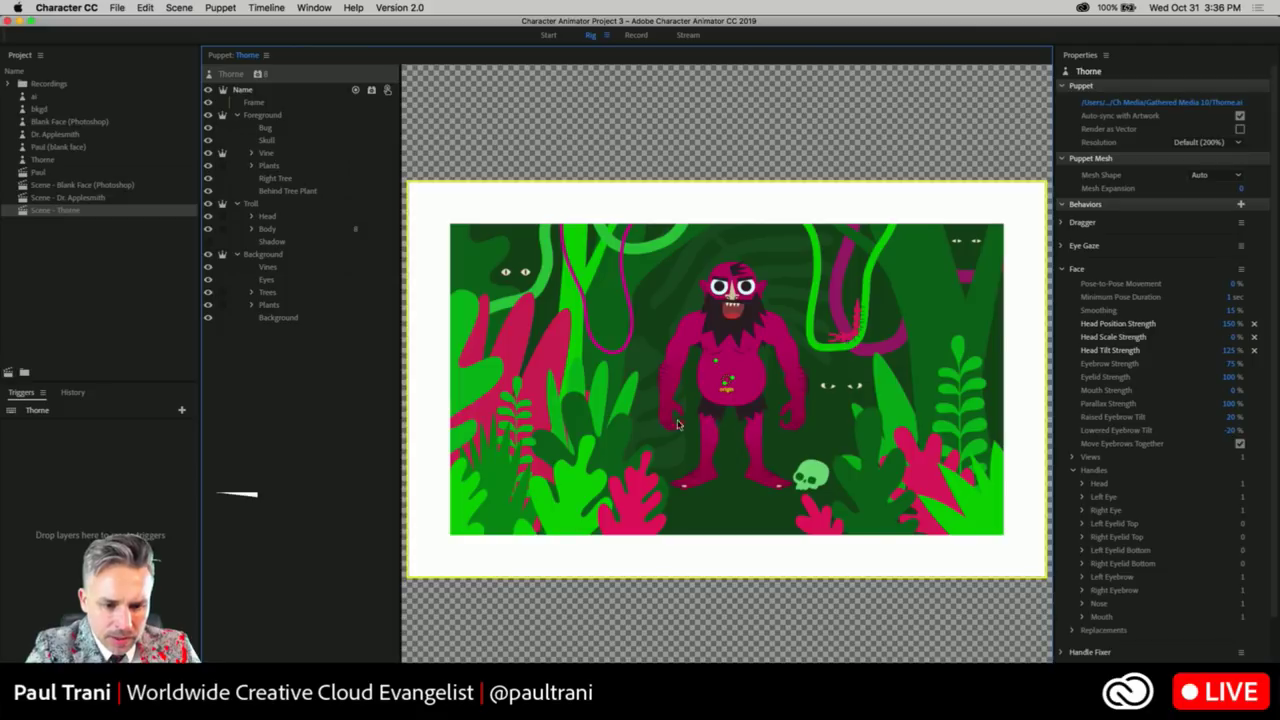
# In Rig, select Thorne's Body layer so its handles are visible
pyautogui.click(673, 418)
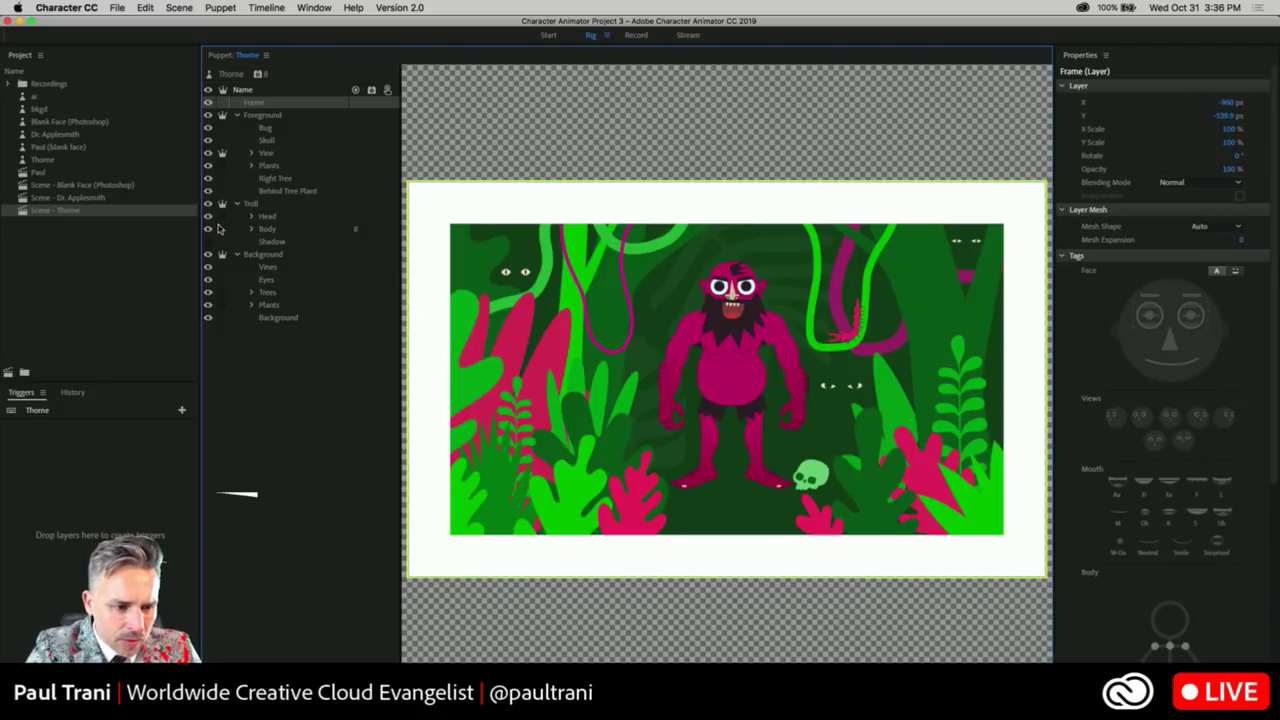
pyautogui.click(253, 229)
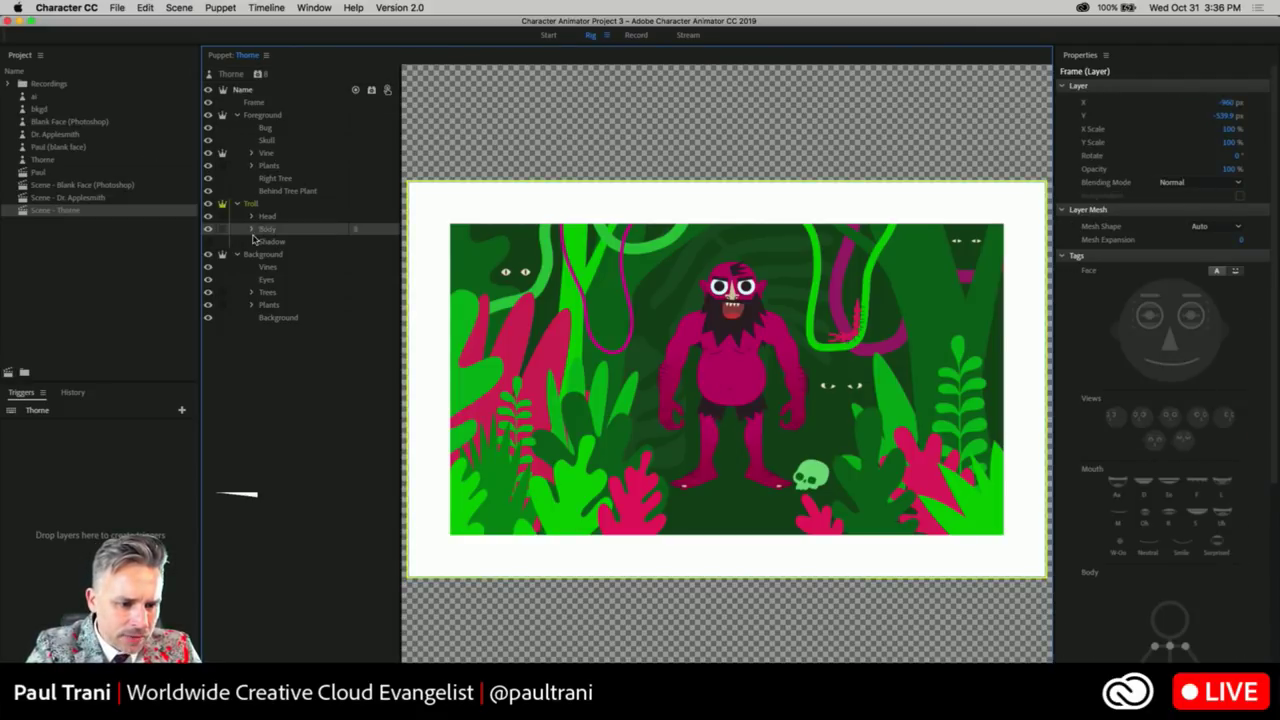
pyautogui.click(291, 242)
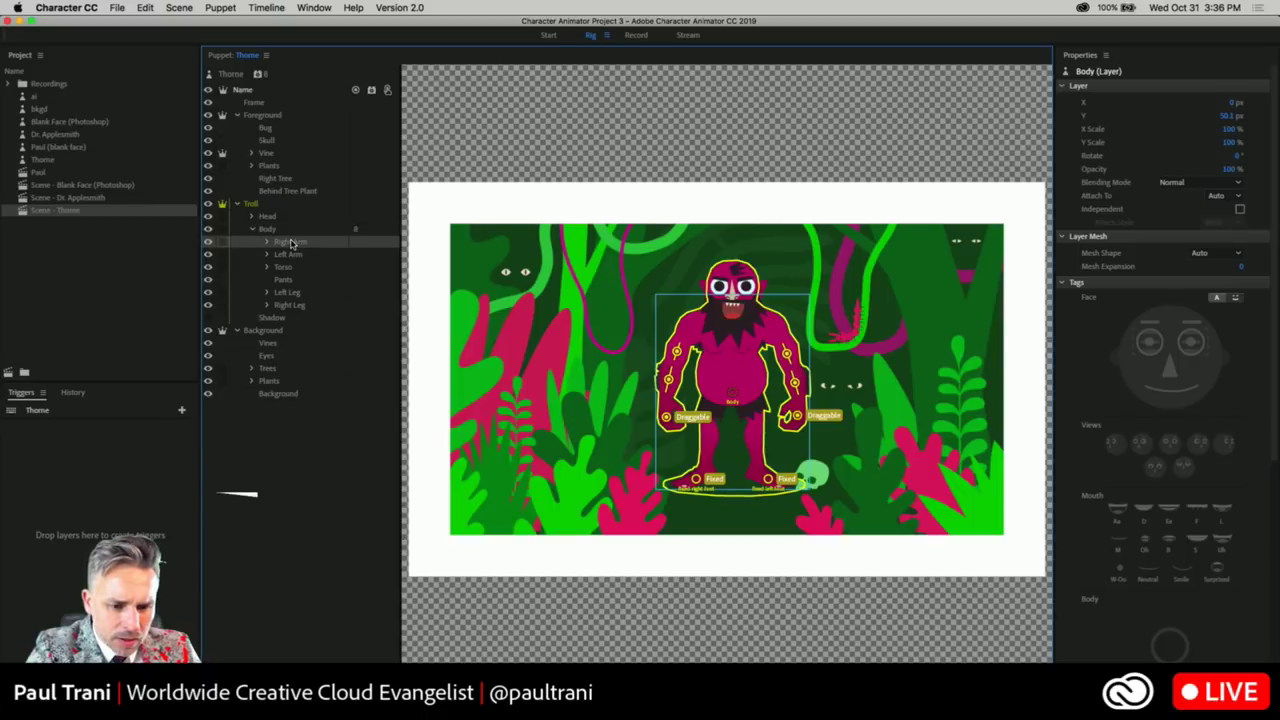
pyautogui.click(284, 229)
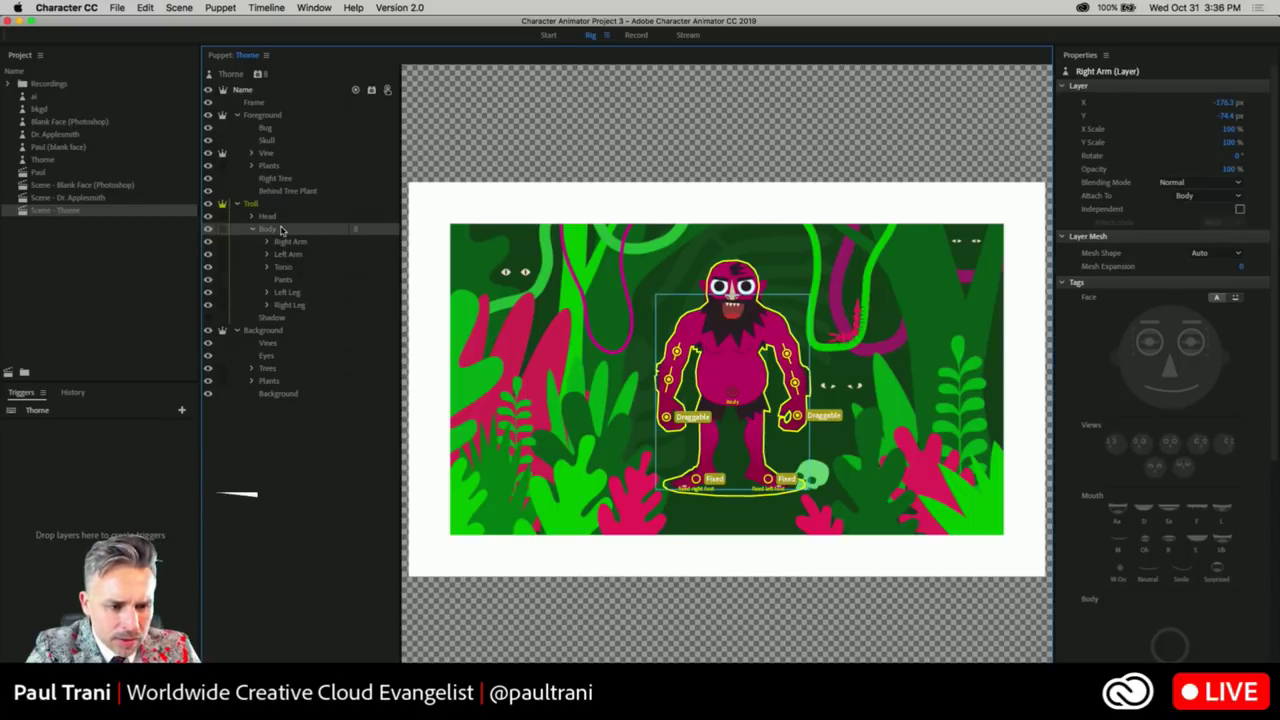
pyautogui.click(268, 205)
pyautogui.click(277, 229)
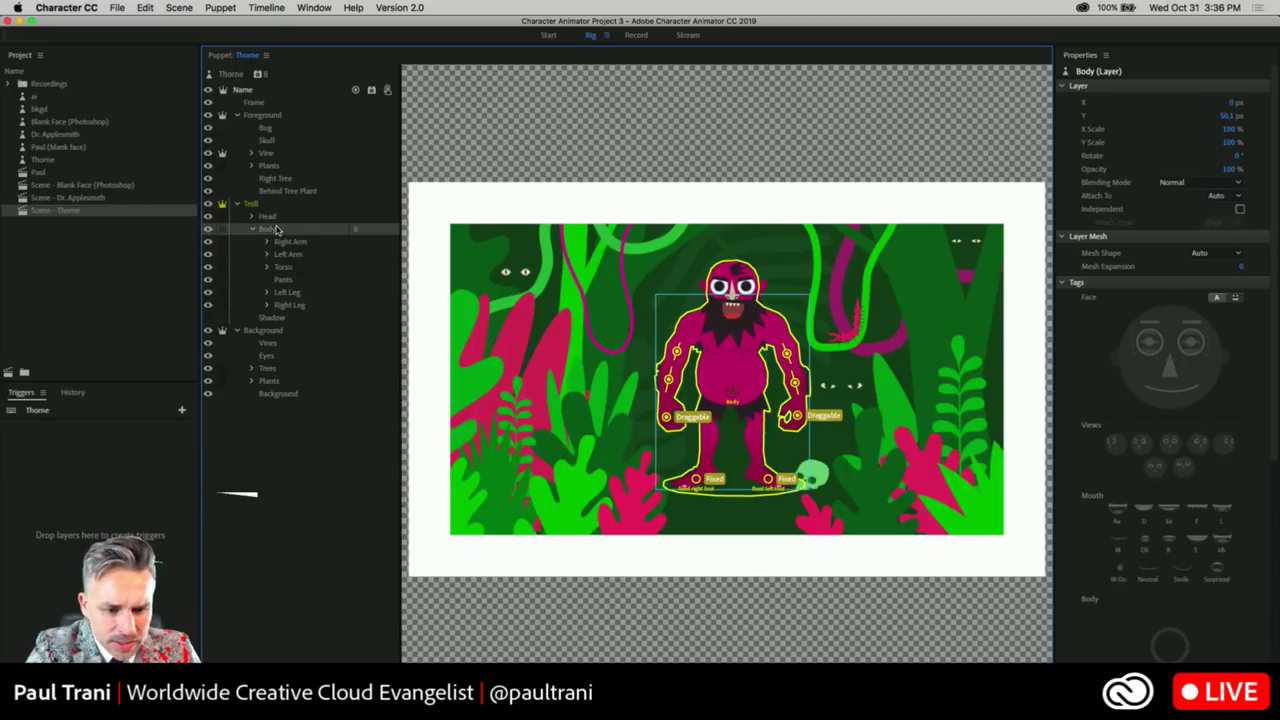
# Raise the left-hand Draggable handle slightly, clear the selection, and return to Record mode
pyautogui.click(666, 418)
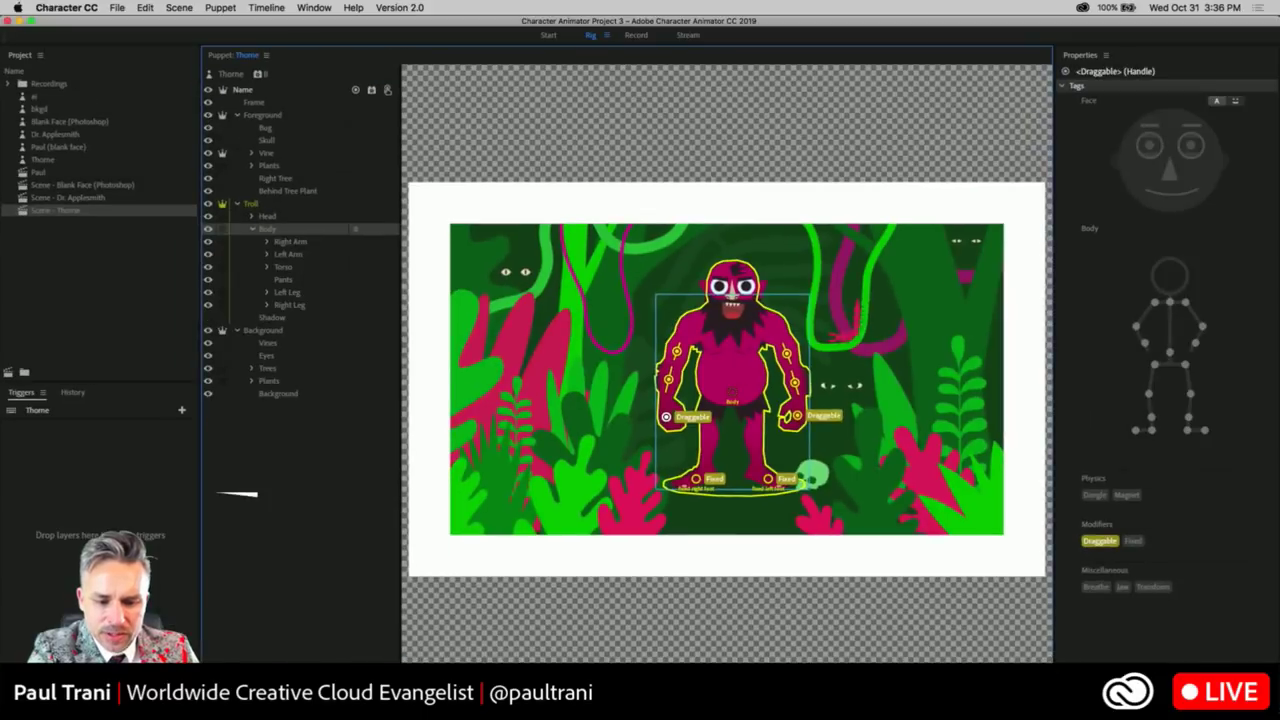
pyautogui.moveTo(667, 421)
pyautogui.mouseDown()
pyautogui.moveTo(672, 398)
pyautogui.moveTo(666, 410)
pyautogui.mouseUp()
pyautogui.click(668, 380)
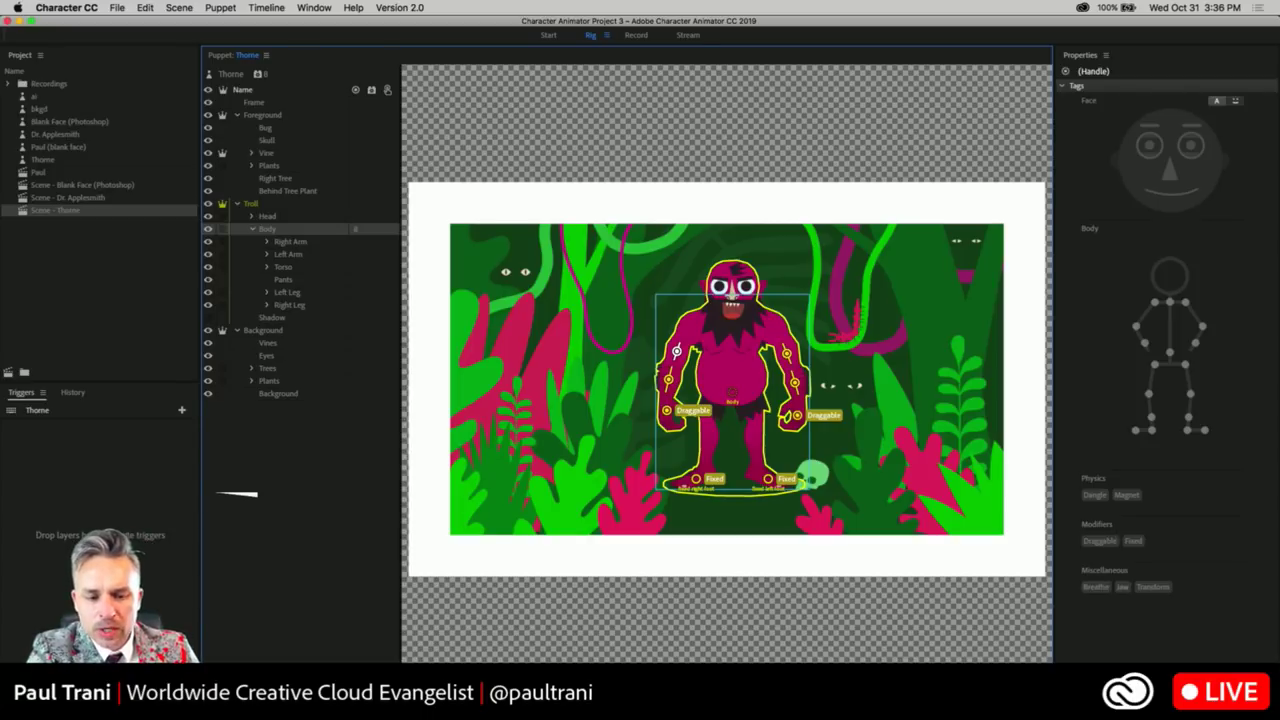
pyautogui.click(335, 523)
pyautogui.click(637, 36)
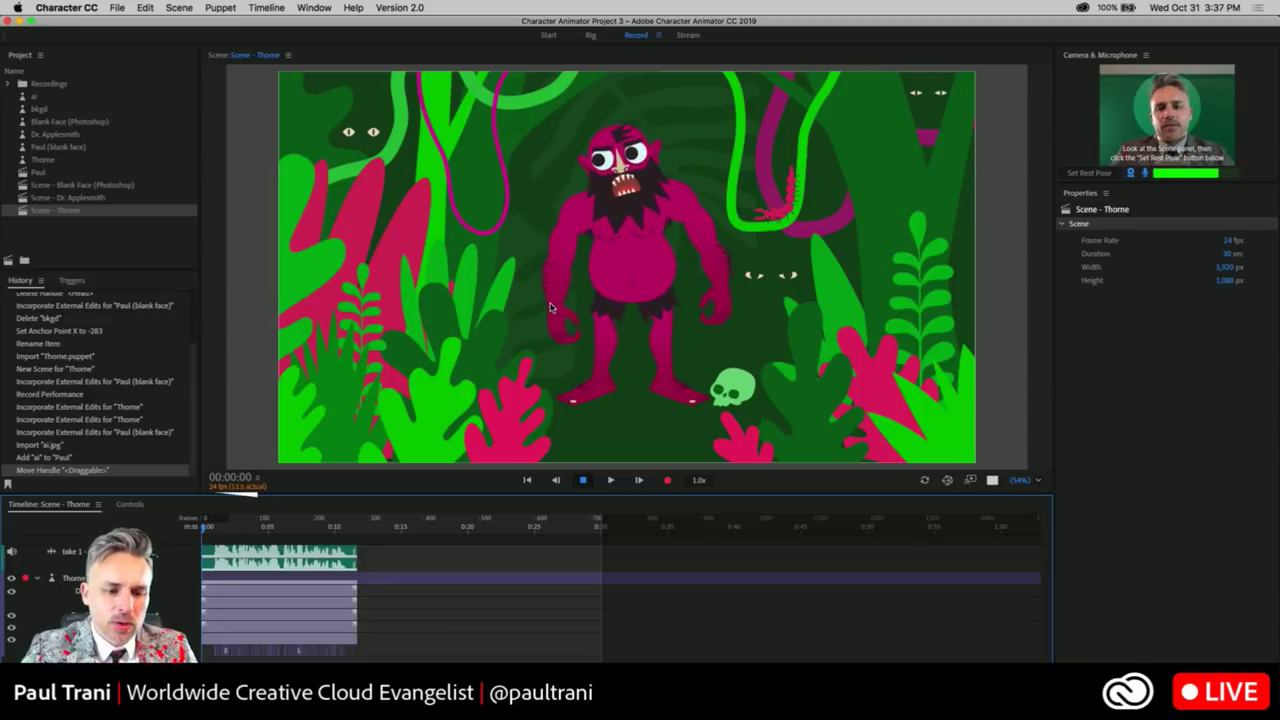
# Test-drag Thorne's arm and hand up toward the vine, then switch to the Start workspace
pyautogui.moveTo(520, 290); pyautogui.dragTo(520, 148)
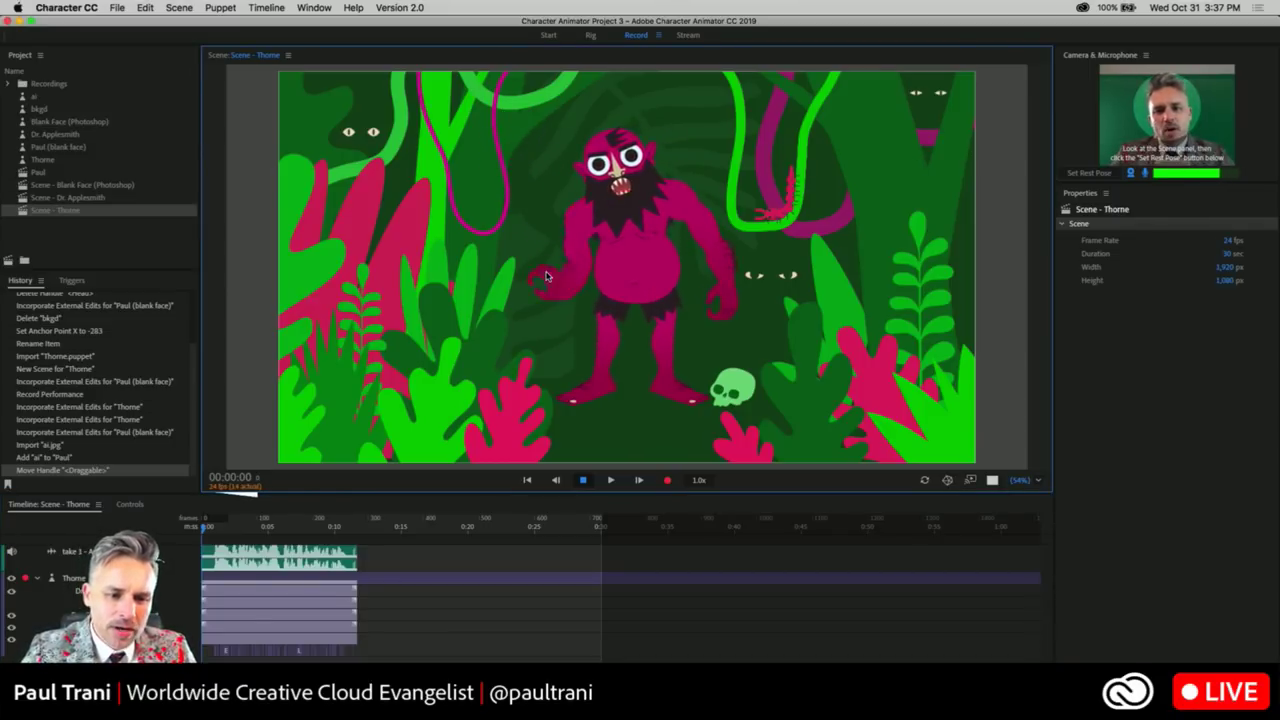
pyautogui.moveTo(712, 288)
pyautogui.mouseDown()
pyautogui.moveTo(722, 180)
pyautogui.moveTo(728, 275)
pyautogui.mouseUp()
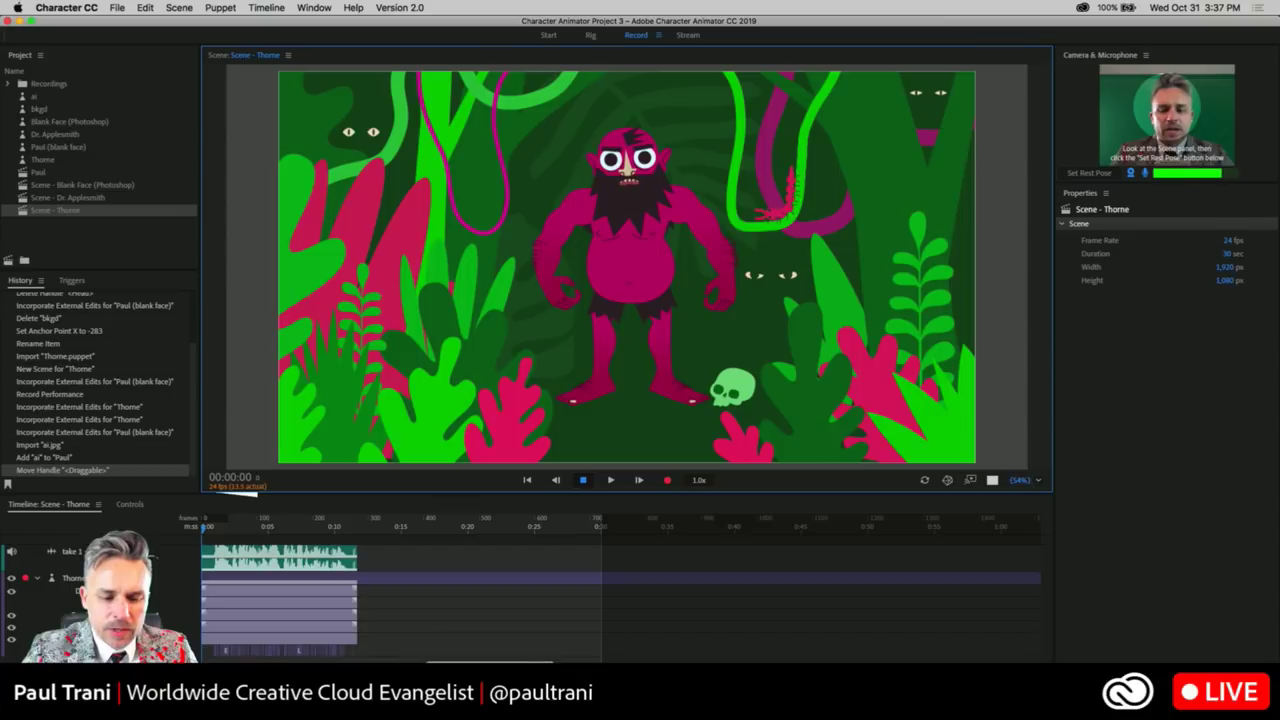
pyautogui.click(548, 35)
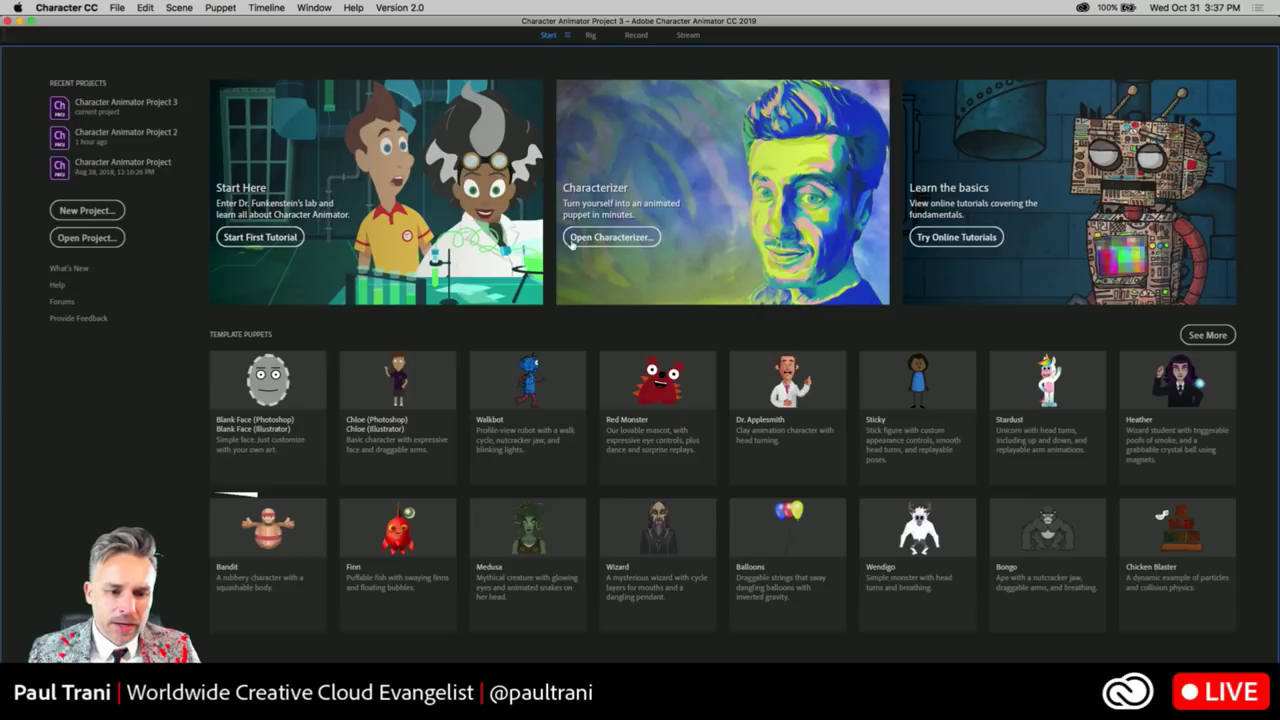
# Return to Record mode and open the Paul scene from the Project panel
pyautogui.click(630, 37)
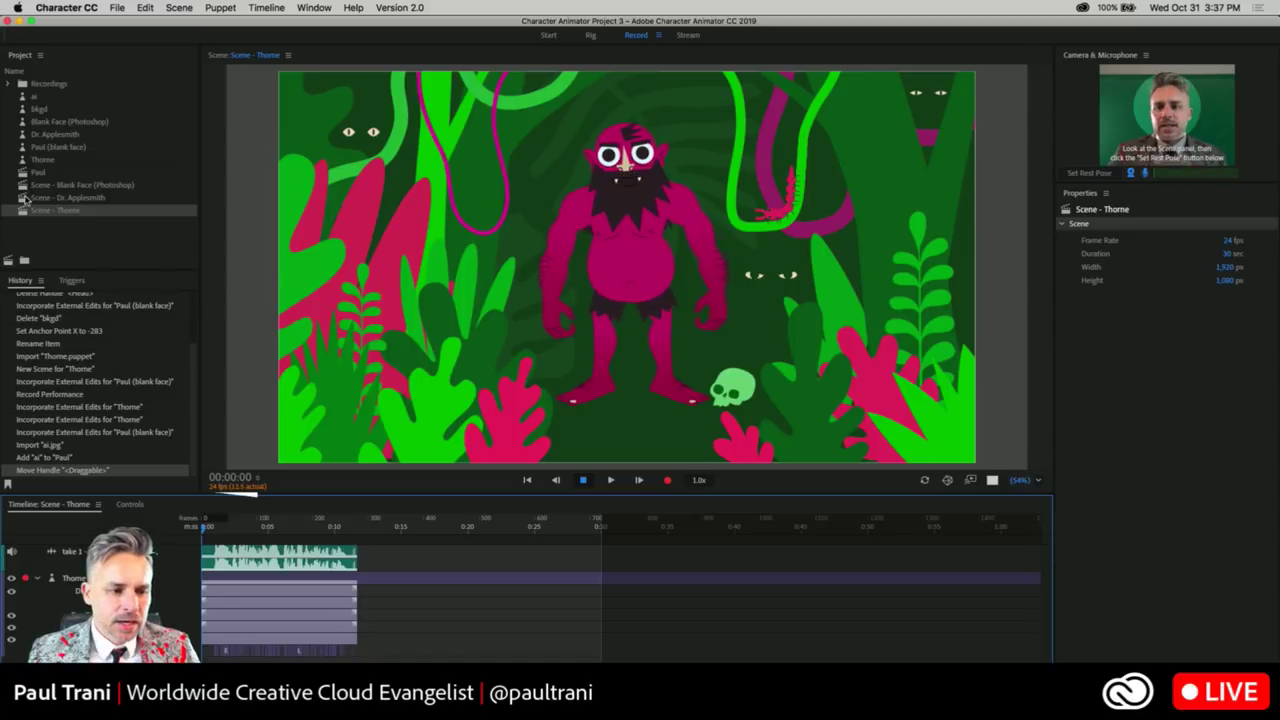
pyautogui.doubleClick(22, 173)
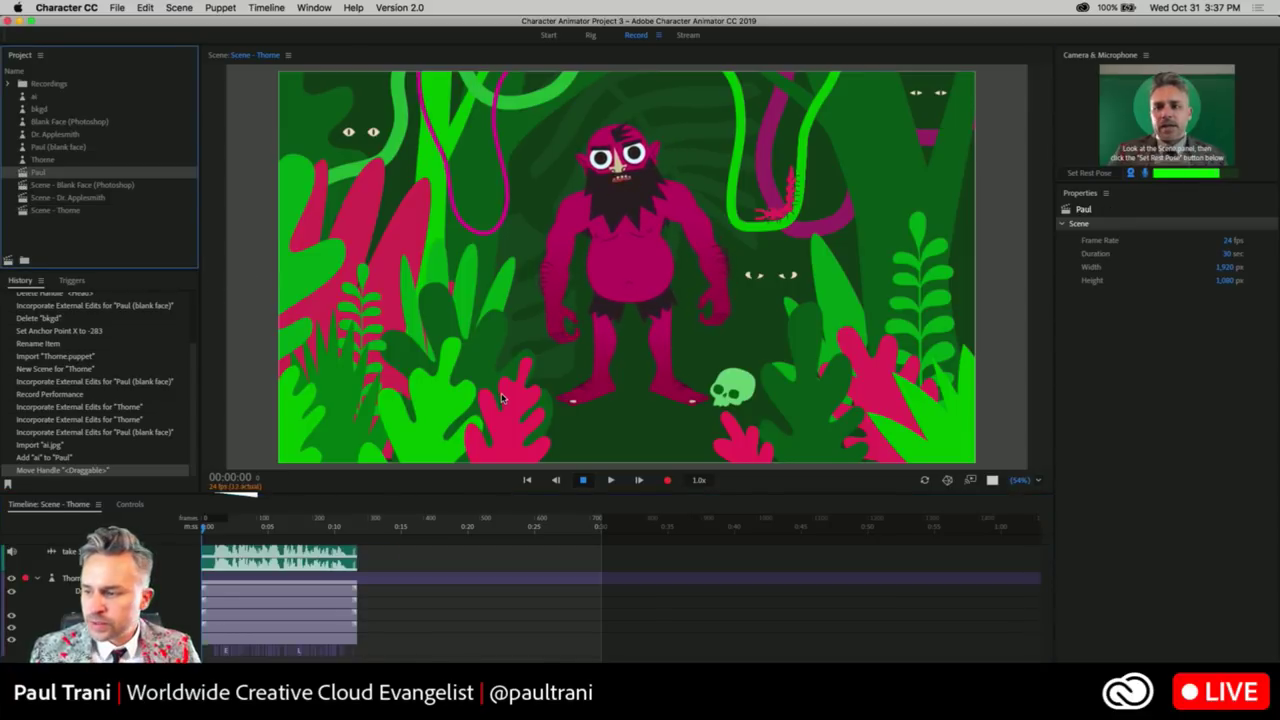